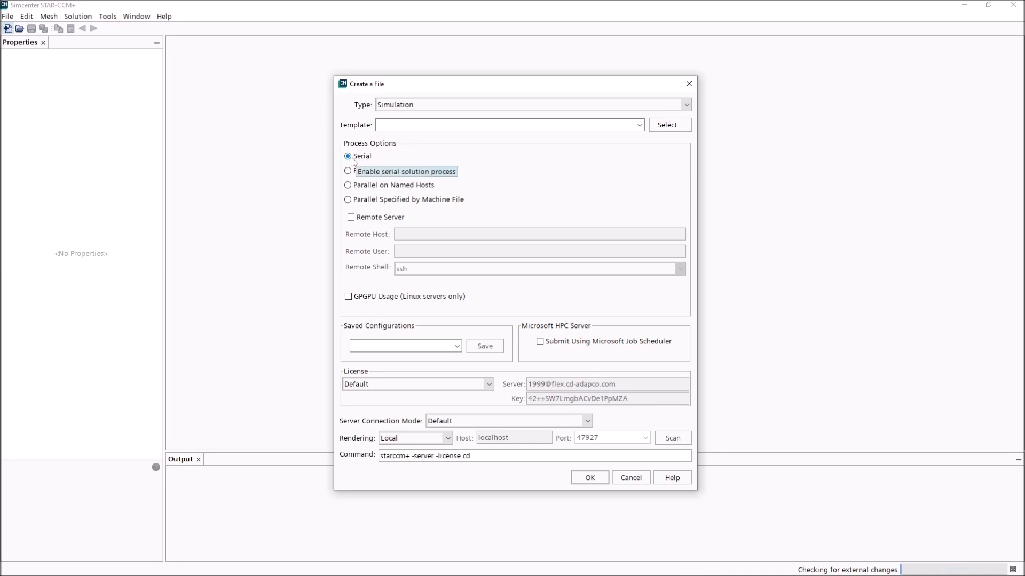
Try running the new simulation as Parallel on Local Host with 24 compute processes, and return the process option to Serial
{"action": "left_click", "coordinate": [360, 170]}
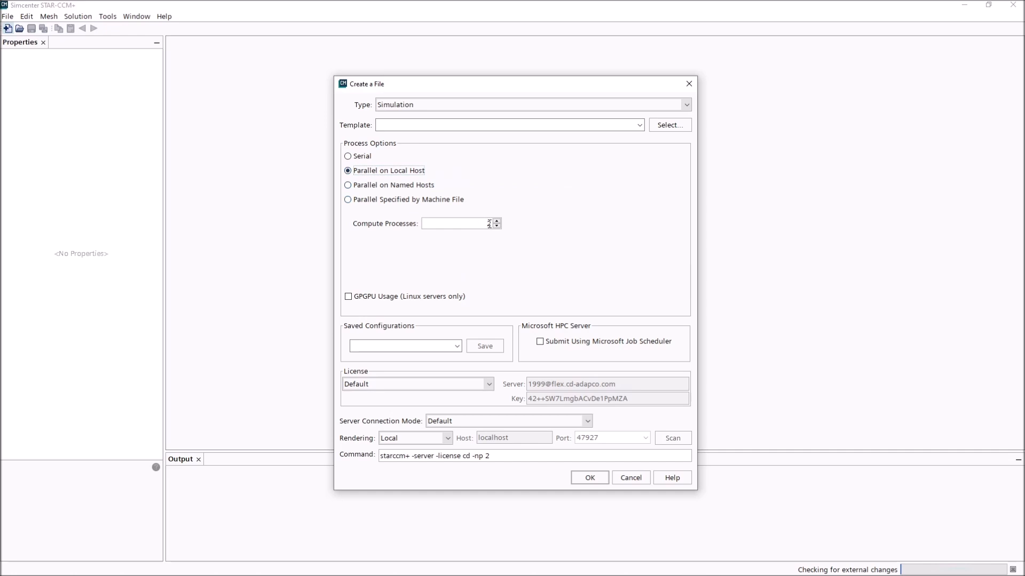
{"action": "left_click", "coordinate": [488, 224]}
{"action": "type", "text": "4"}
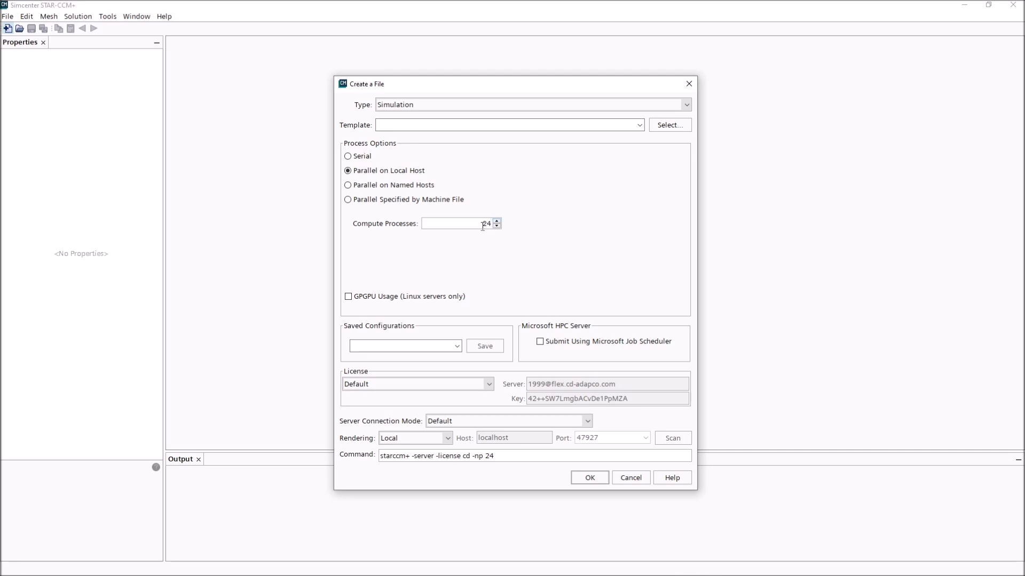
{"action": "double_click", "coordinate": [485, 223]}
{"action": "left_click", "coordinate": [360, 159]}
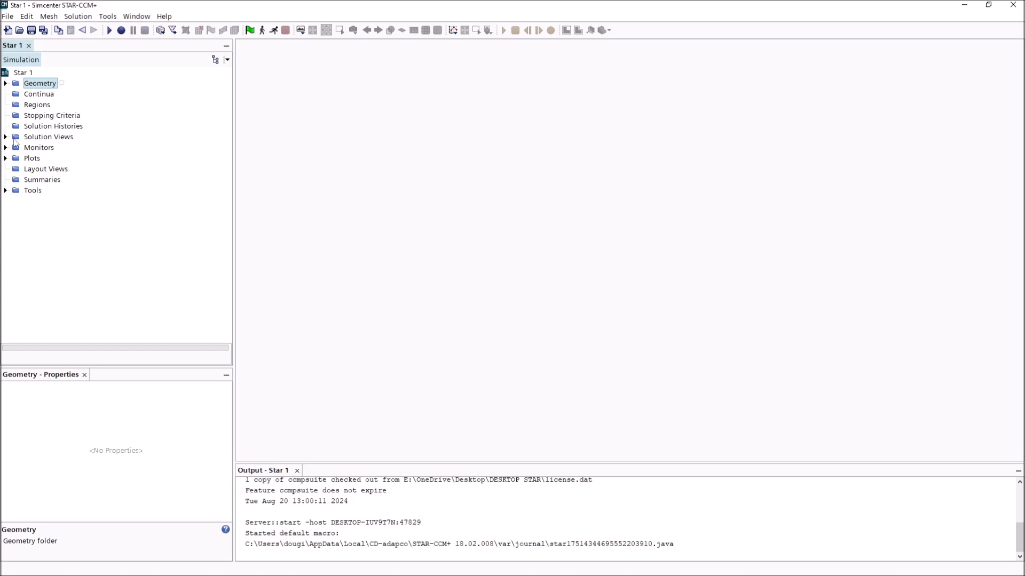
Examine the creation options for 3D-CAD models, parts and contacts in the Geometry branch without creating anything
{"action": "left_click", "coordinate": [5, 84]}
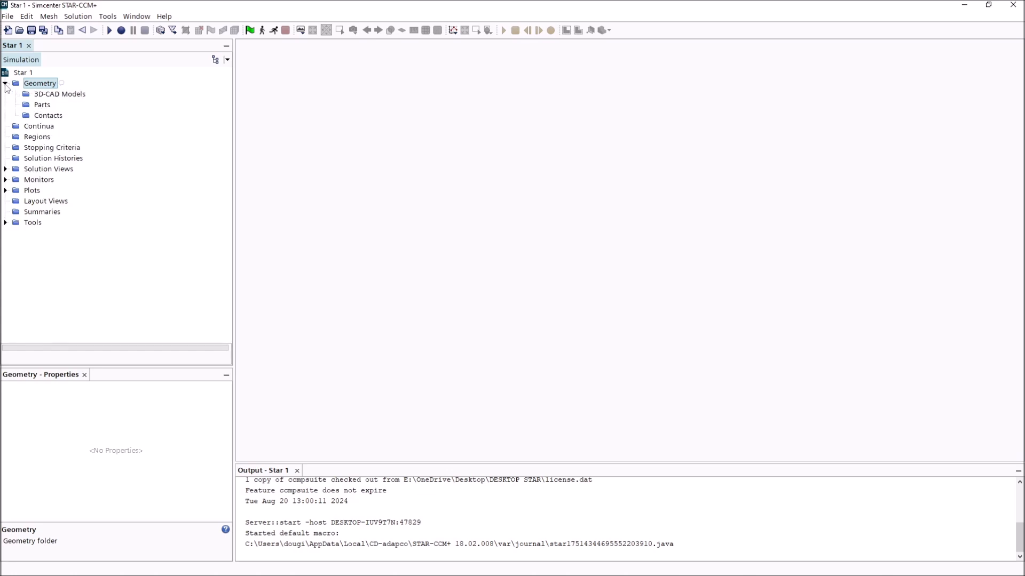
{"action": "right_click", "coordinate": [37, 94]}
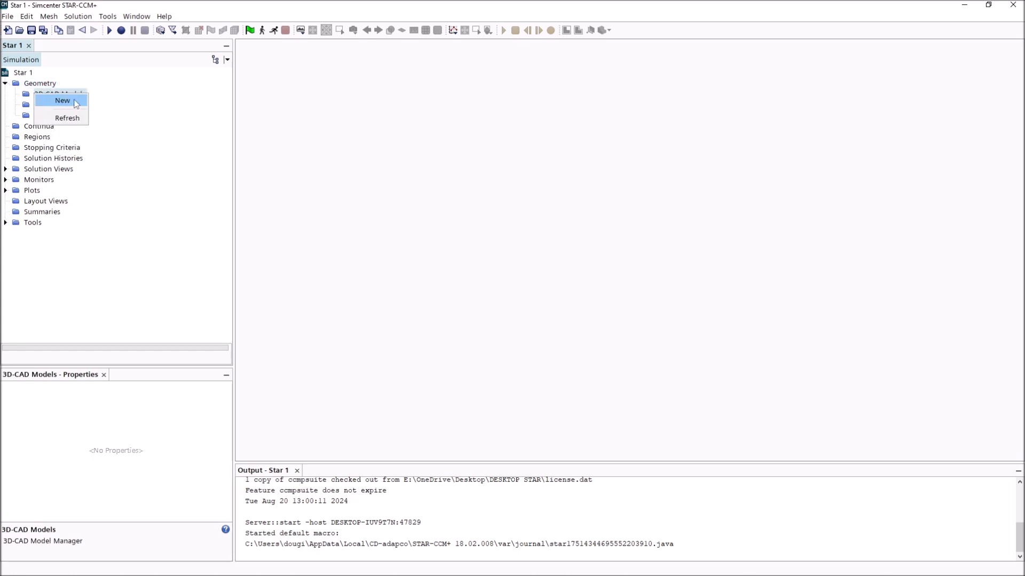
{"action": "left_click", "coordinate": [63, 101]}
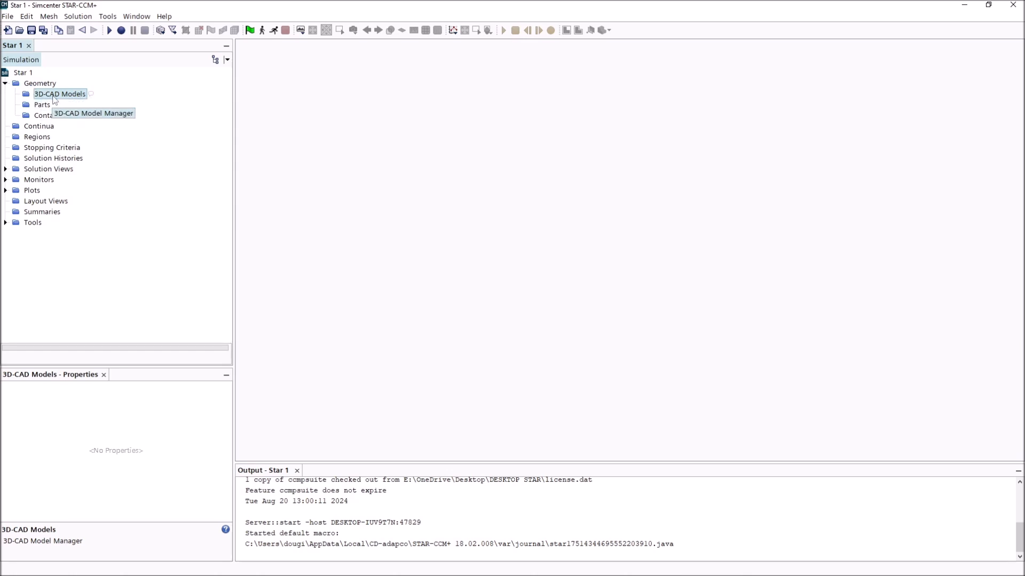
{"action": "left_click", "coordinate": [40, 106]}
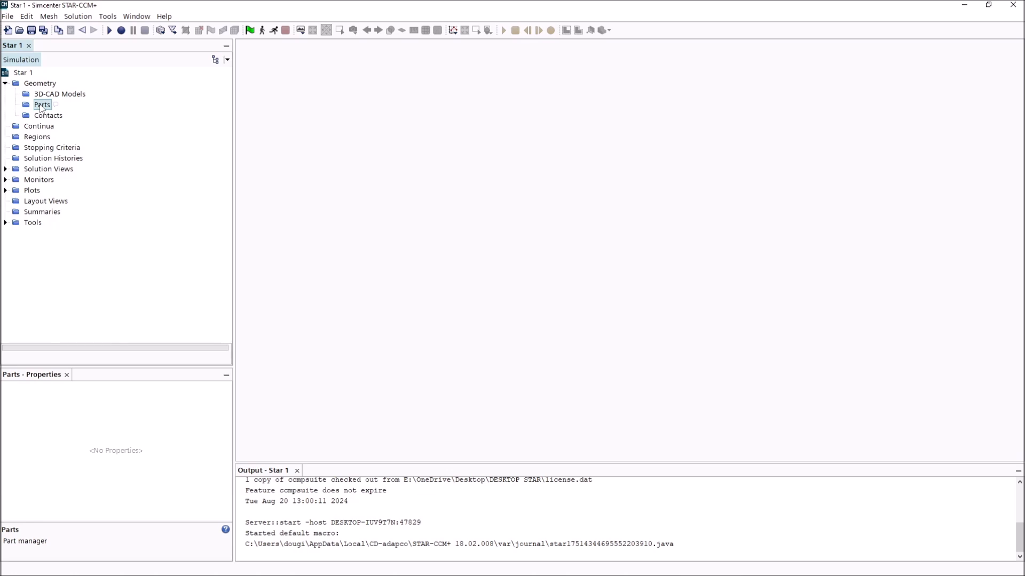
{"action": "right_click", "coordinate": [41, 107]}
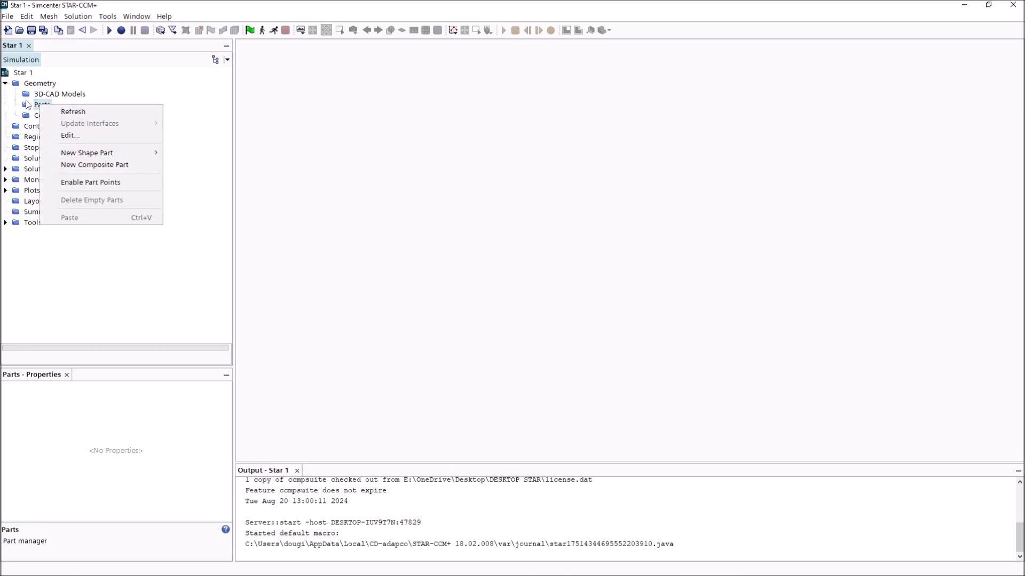
{"action": "mouse_move", "coordinate": [153, 154]}
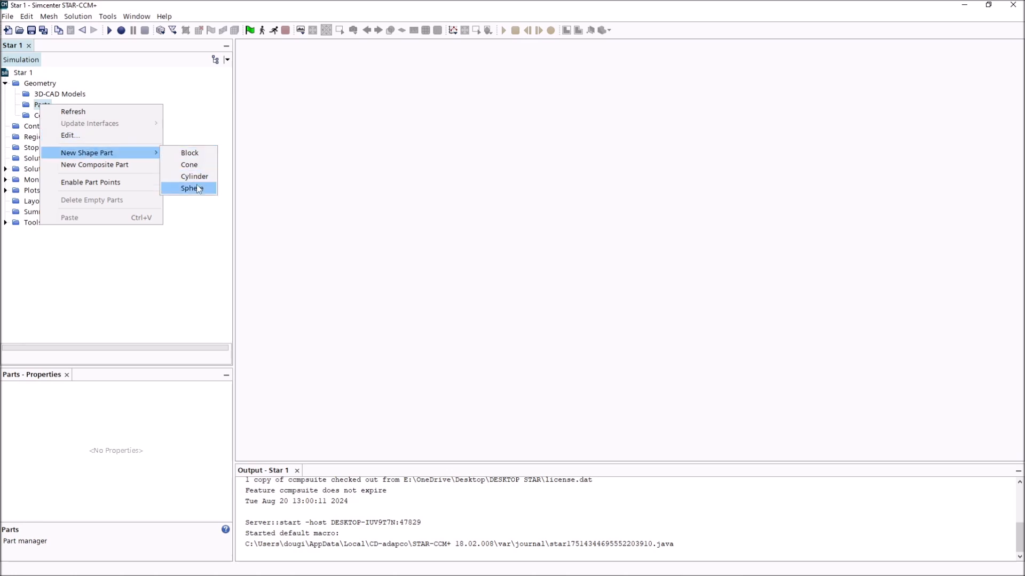
{"action": "left_click", "coordinate": [197, 98]}
{"action": "right_click", "coordinate": [39, 108]}
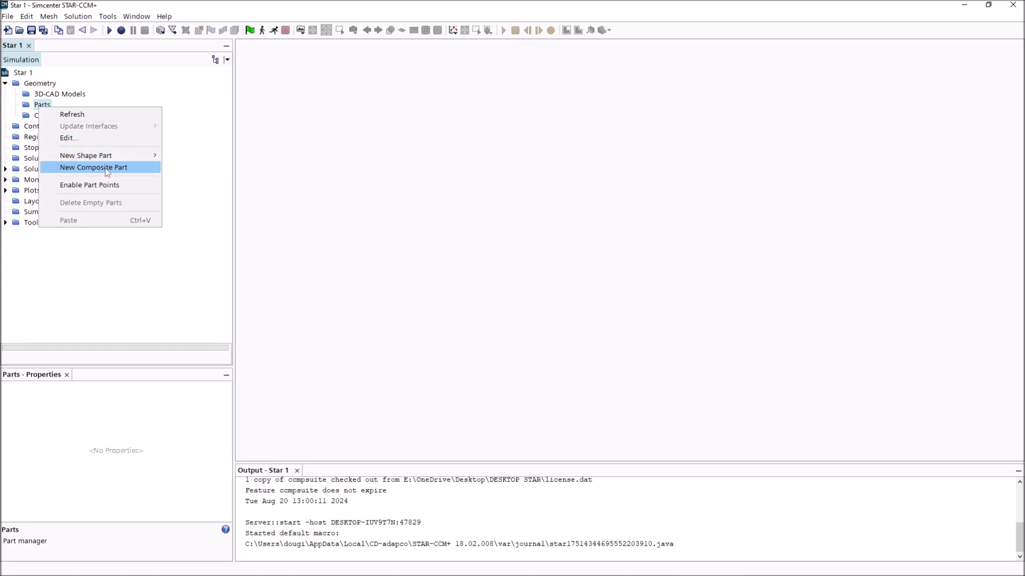
{"action": "left_click", "coordinate": [150, 94]}
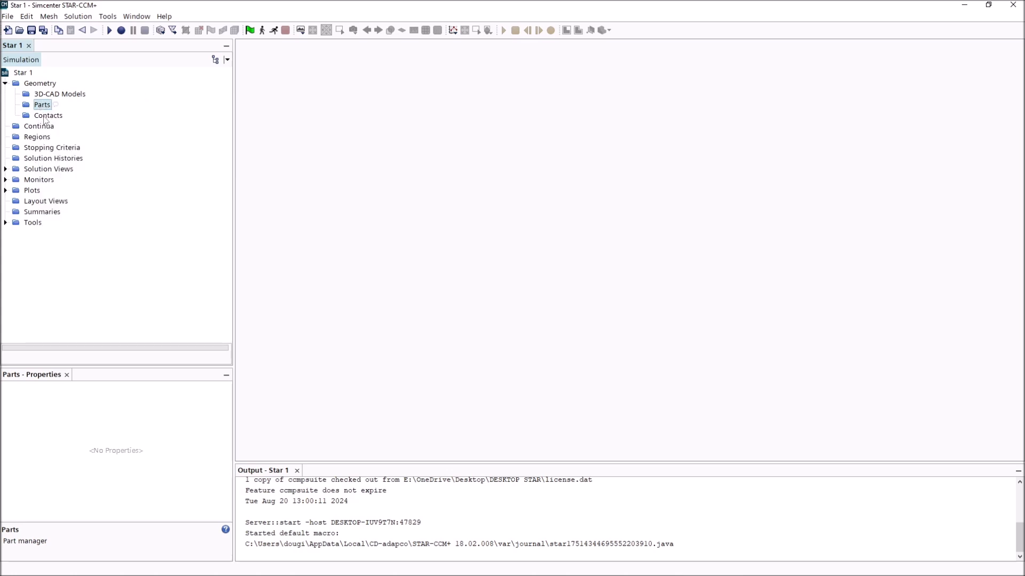
{"action": "right_click", "coordinate": [43, 116]}
{"action": "left_click", "coordinate": [128, 159]}
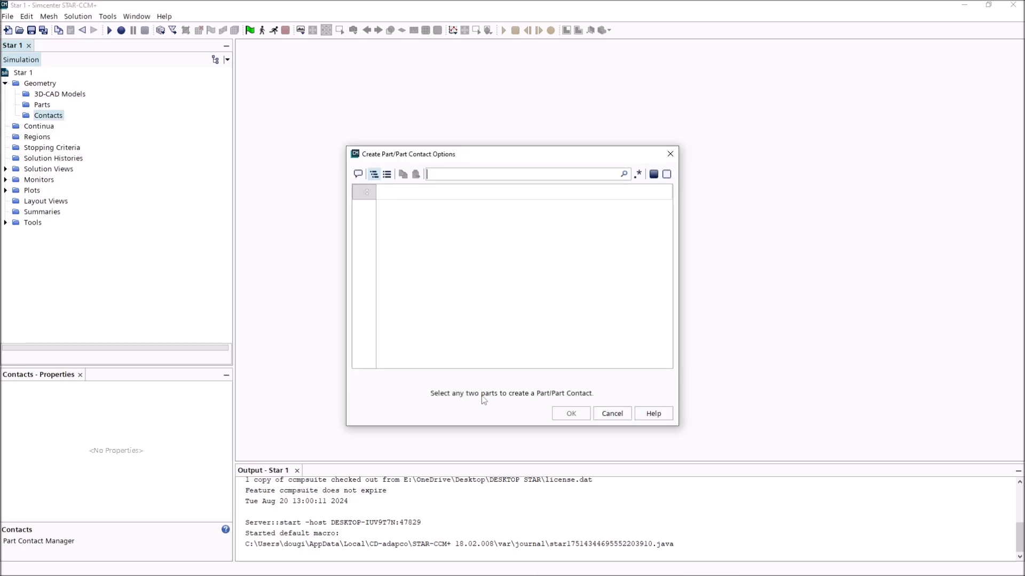
{"action": "left_click", "coordinate": [609, 415]}
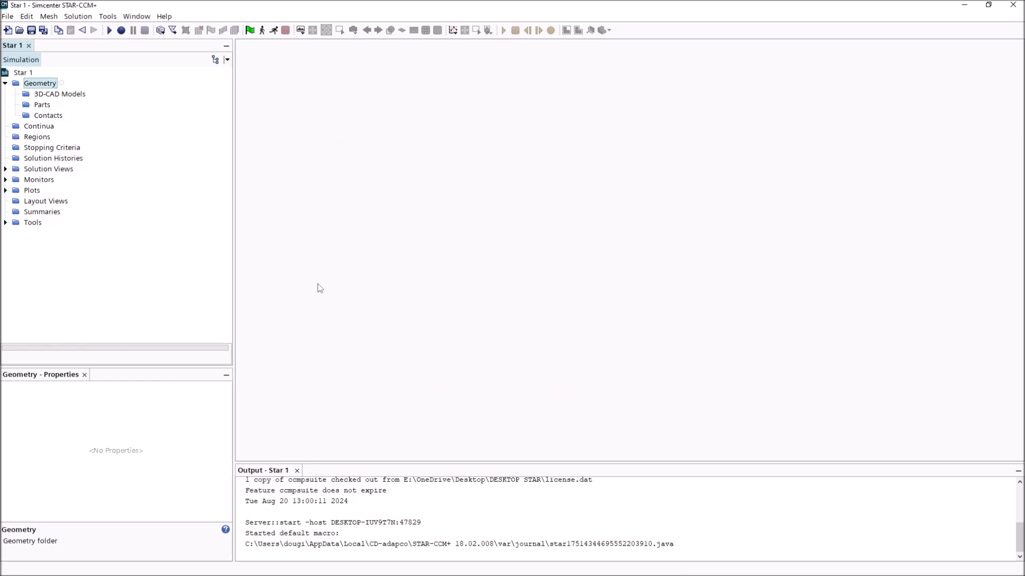
Examine the Continua, Regions and Stopping Criteria nodes, as well as the scene creation and view rotation tools
{"action": "left_click", "coordinate": [41, 128]}
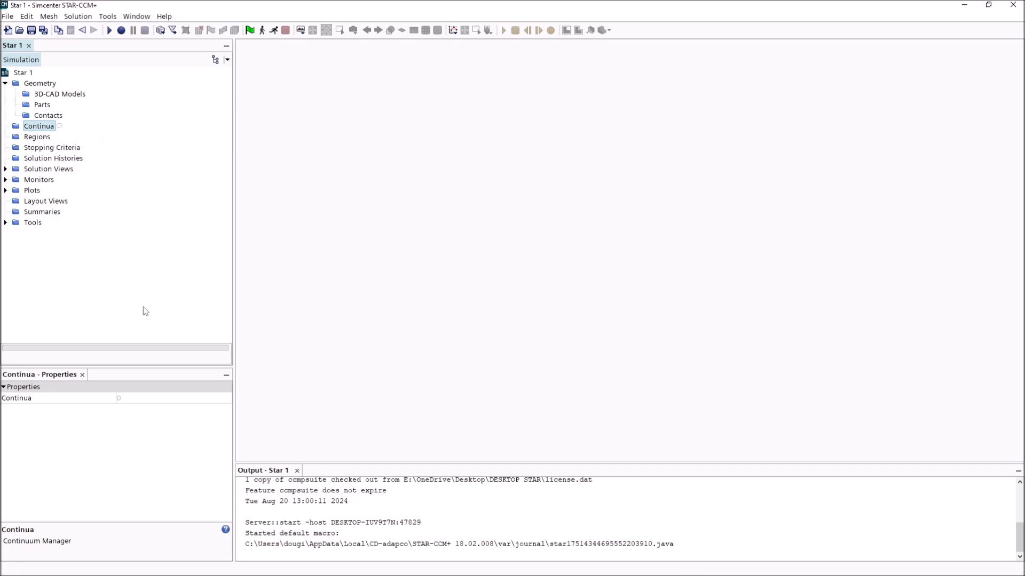
{"action": "left_click", "coordinate": [37, 139]}
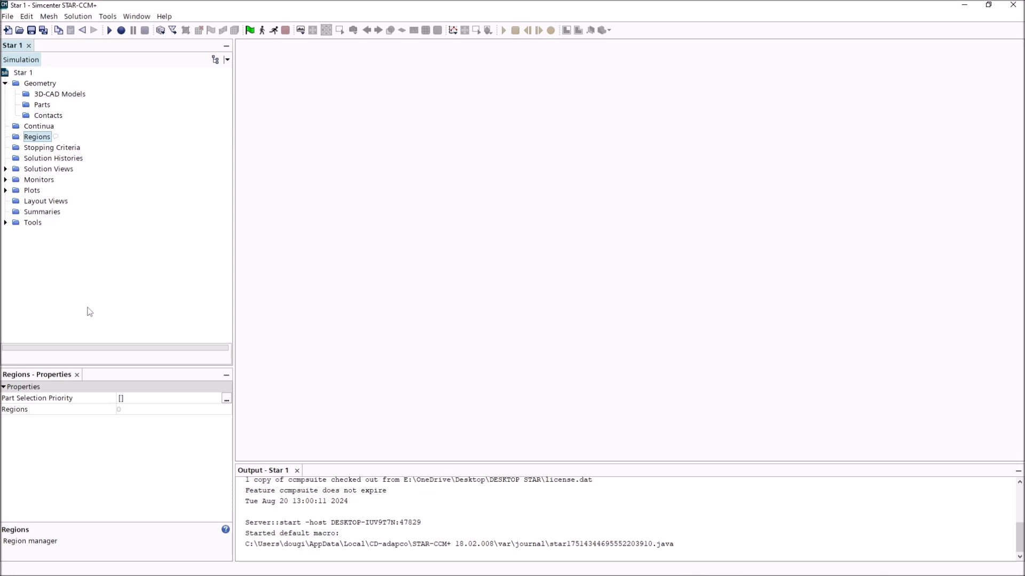
{"action": "left_click", "coordinate": [75, 150]}
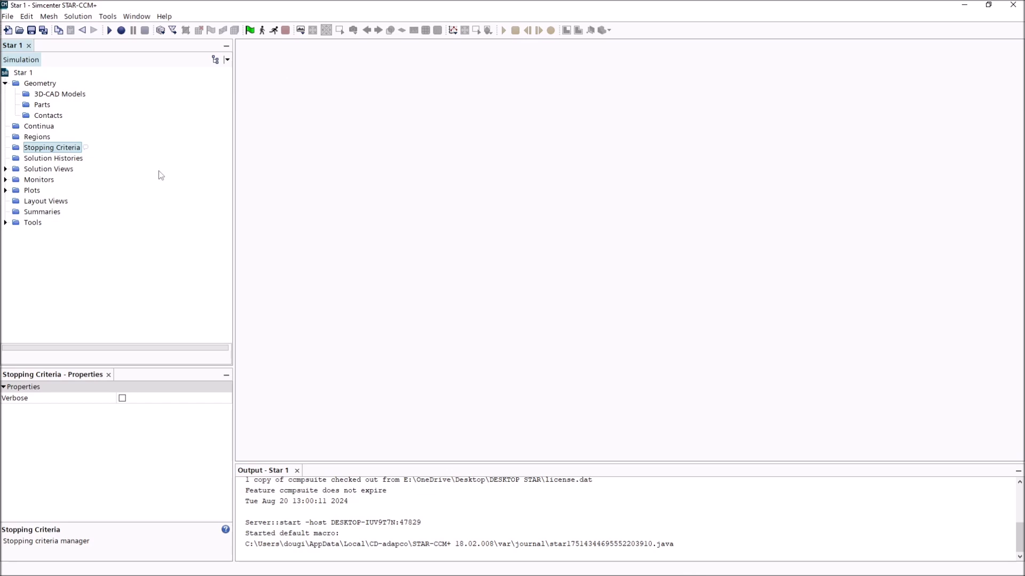
{"action": "left_click", "coordinate": [301, 29]}
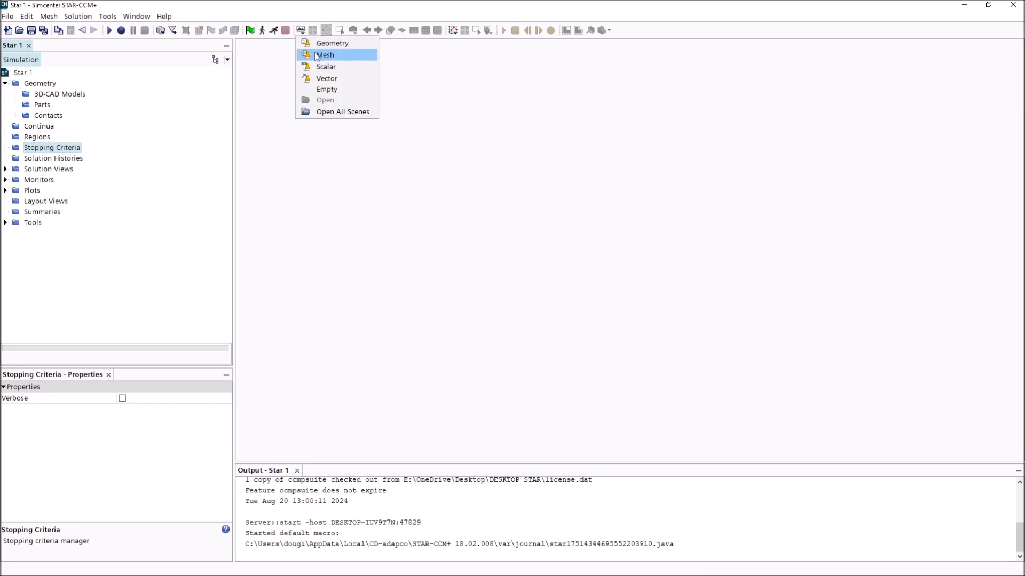
{"action": "left_click", "coordinate": [315, 46]}
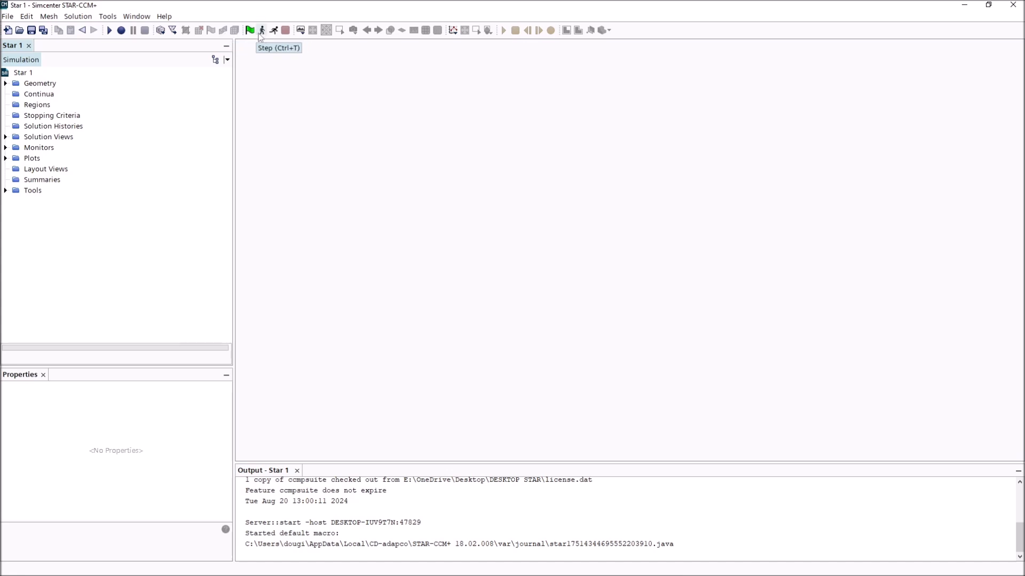
{"action": "left_click", "coordinate": [300, 31]}
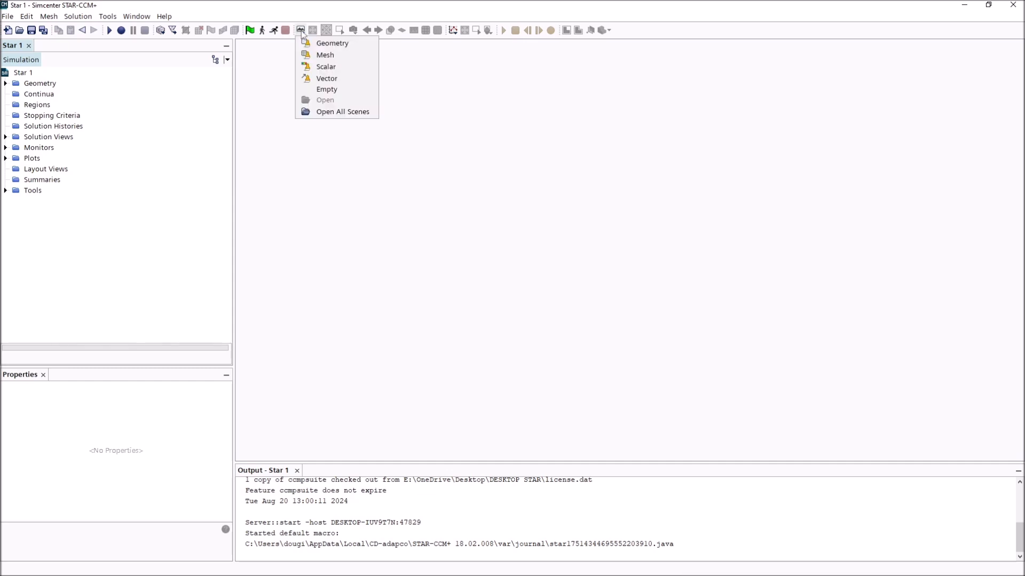
{"action": "left_click", "coordinate": [313, 32]}
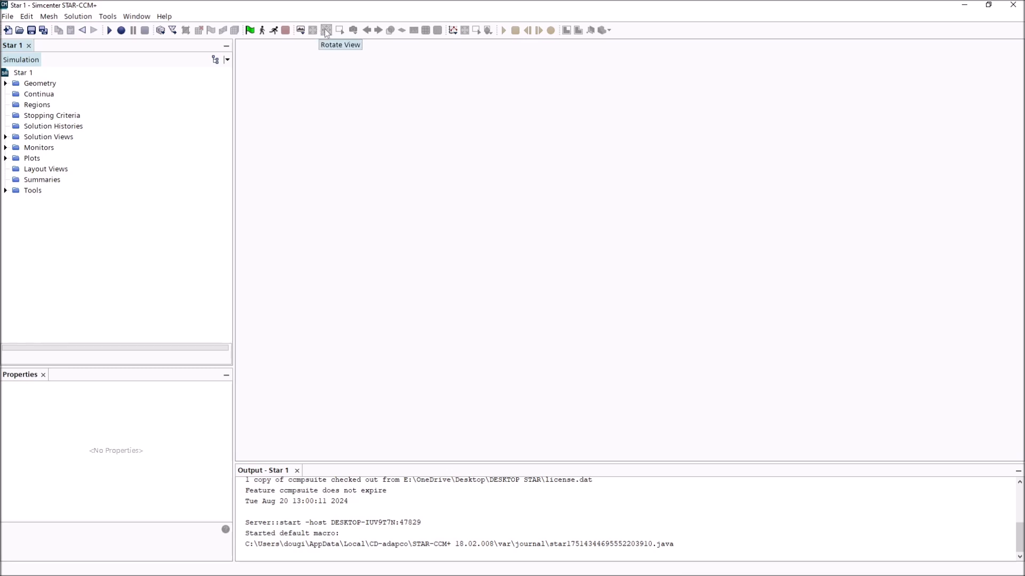
{"action": "left_click", "coordinate": [326, 31]}
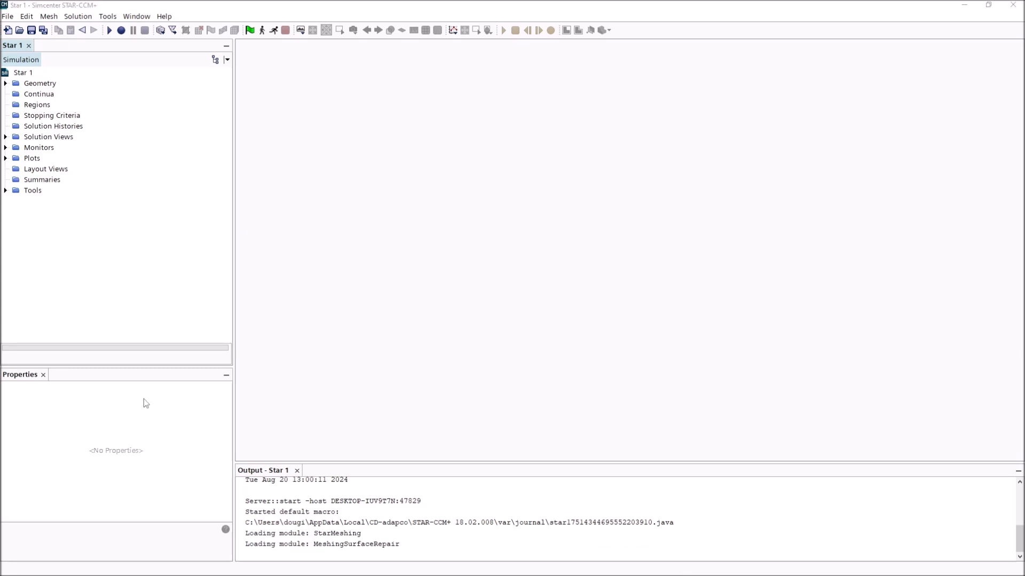
{"action": "left_click", "coordinate": [144, 378]}
Start a surface mesh import with all six STL files from part_01_Body.stl through part_07_Mirror.stl
{"action": "left_click", "coordinate": [7, 16]}
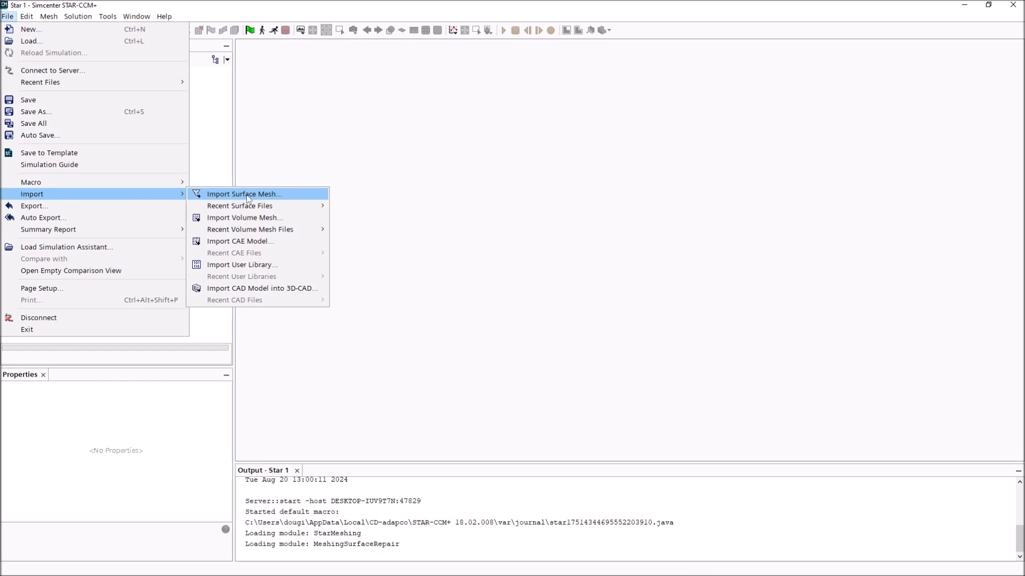
{"action": "left_click", "coordinate": [208, 70]}
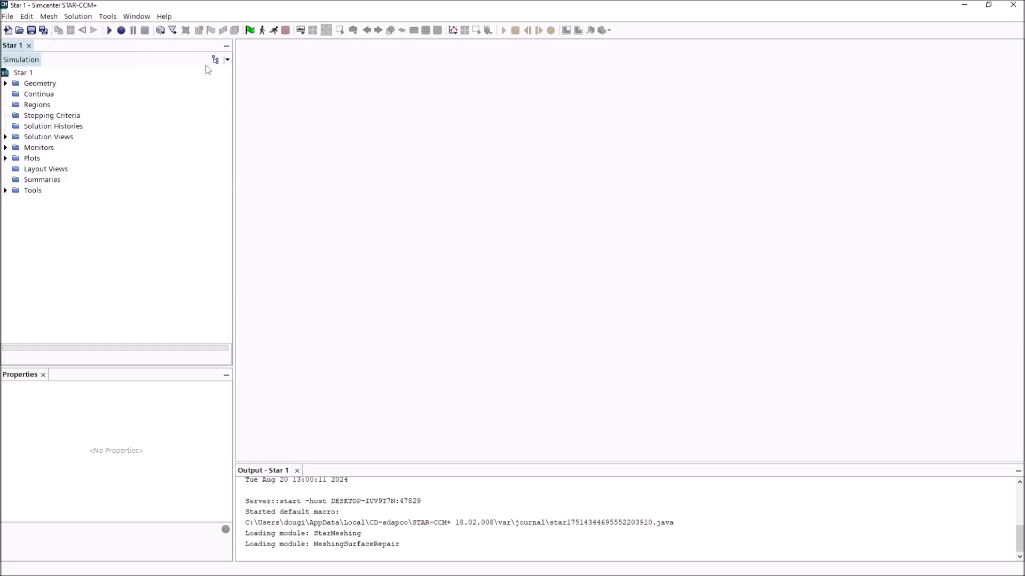
{"action": "left_click", "coordinate": [172, 30]}
{"action": "left_click", "coordinate": [115, 186]}
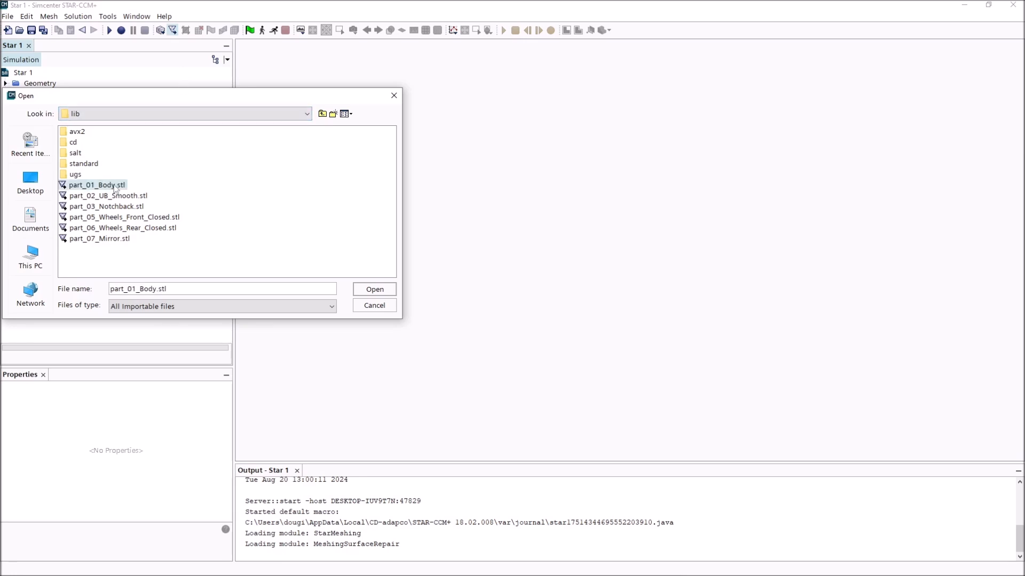
{"action": "left_click", "coordinate": [109, 239], "text": "shift"}
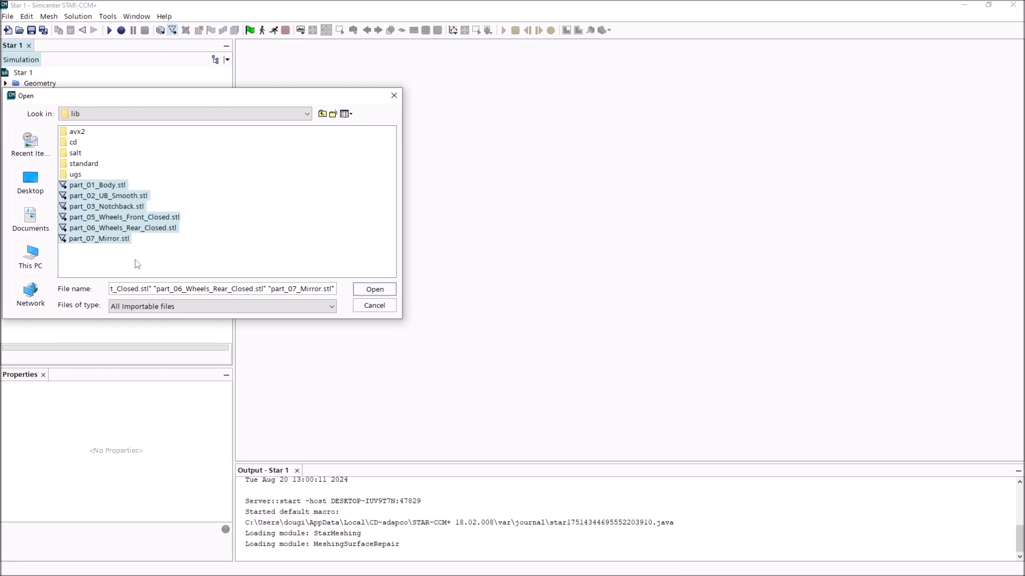
{"action": "left_click", "coordinate": [376, 291]}
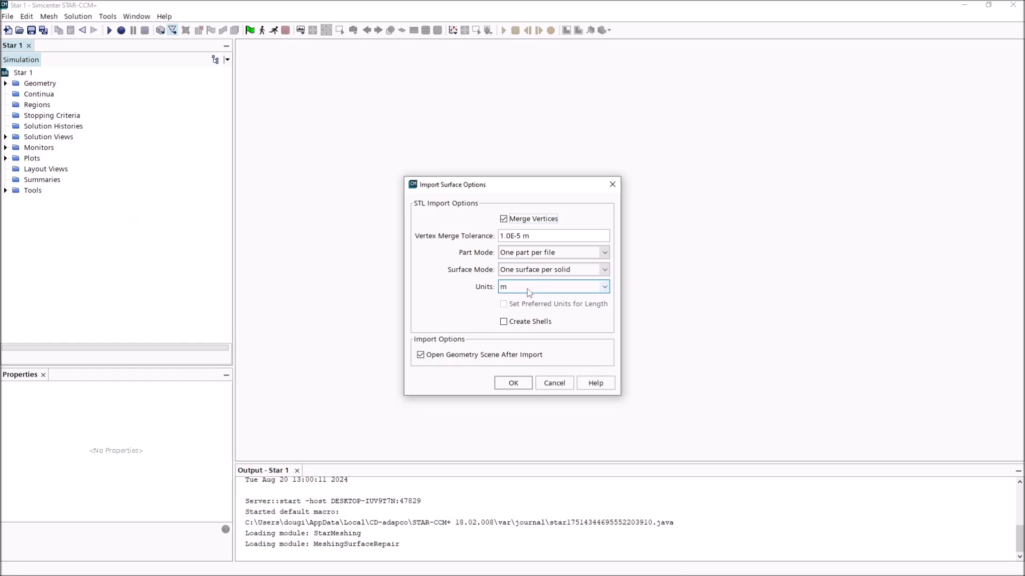
Import the surfaces in m with one part per file and one surface per solid, opening a geometry scene after import
{"action": "left_click", "coordinate": [529, 291]}
{"action": "scroll", "coordinate": [523, 341], "scroll_direction": "down", "scroll_amount": 1}
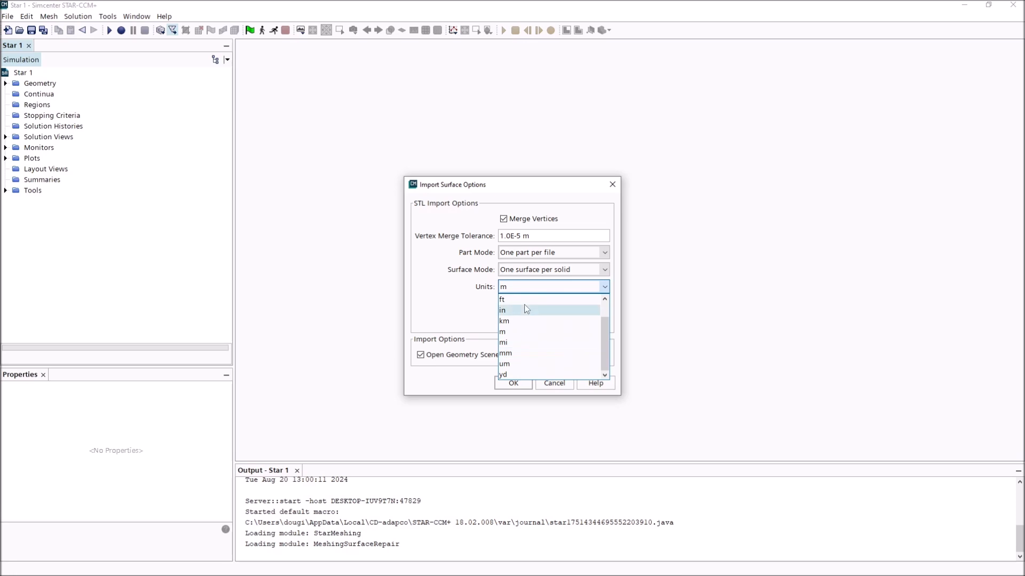
{"action": "left_click", "coordinate": [521, 334]}
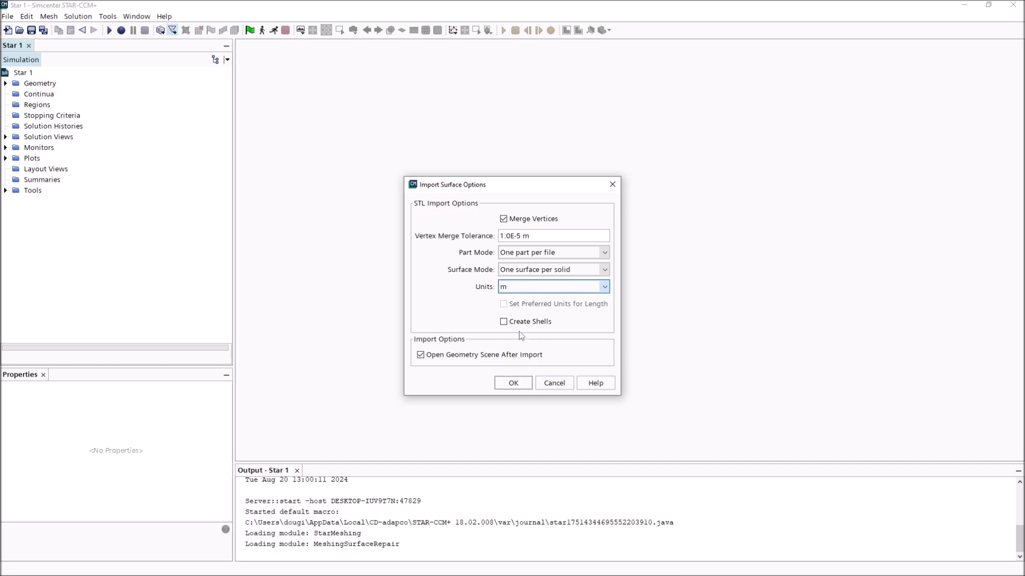
{"action": "left_click", "coordinate": [517, 254]}
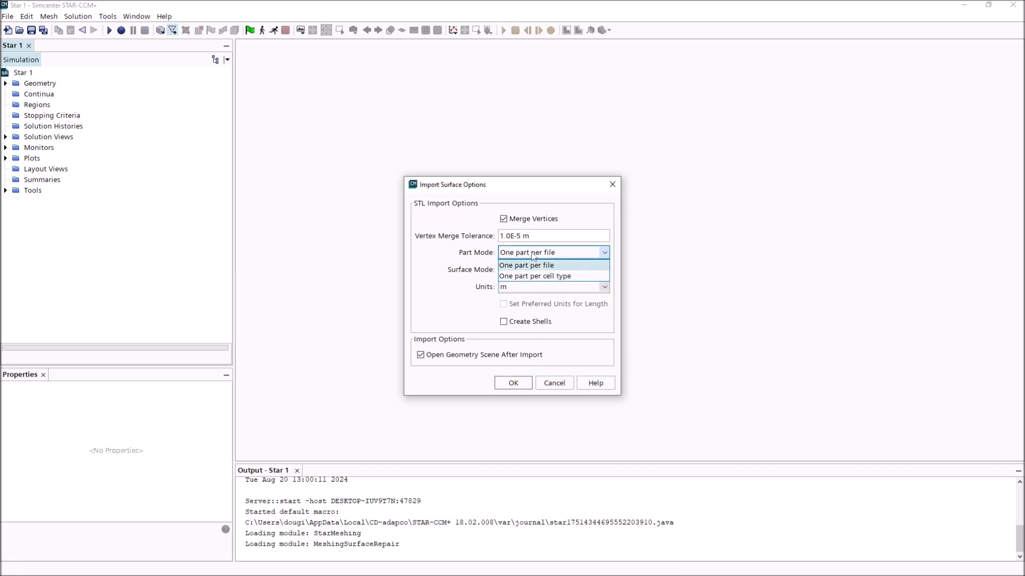
{"action": "left_click", "coordinate": [517, 266]}
{"action": "left_click", "coordinate": [526, 270]}
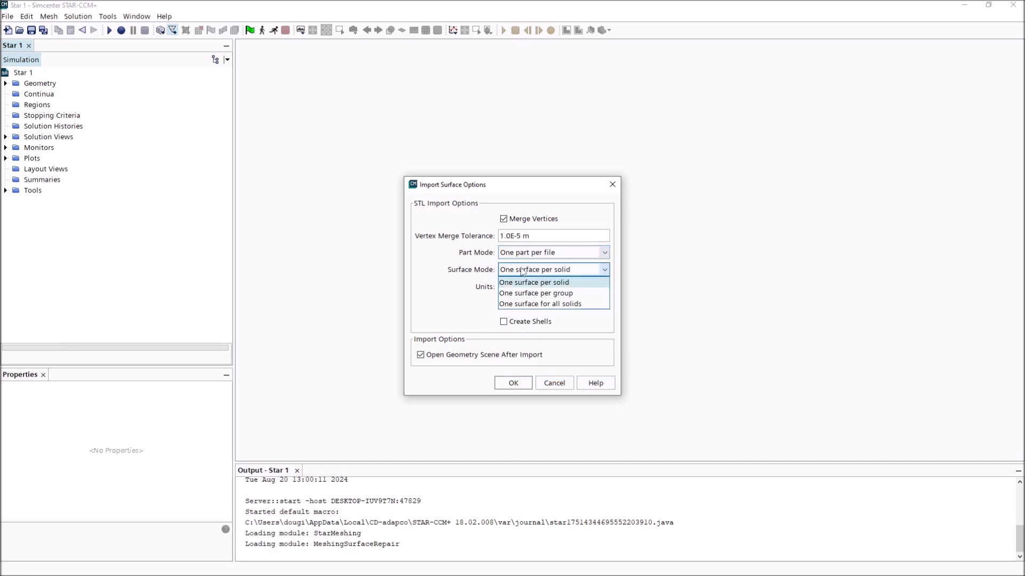
{"action": "left_click", "coordinate": [485, 261]}
{"action": "left_click", "coordinate": [513, 384]}
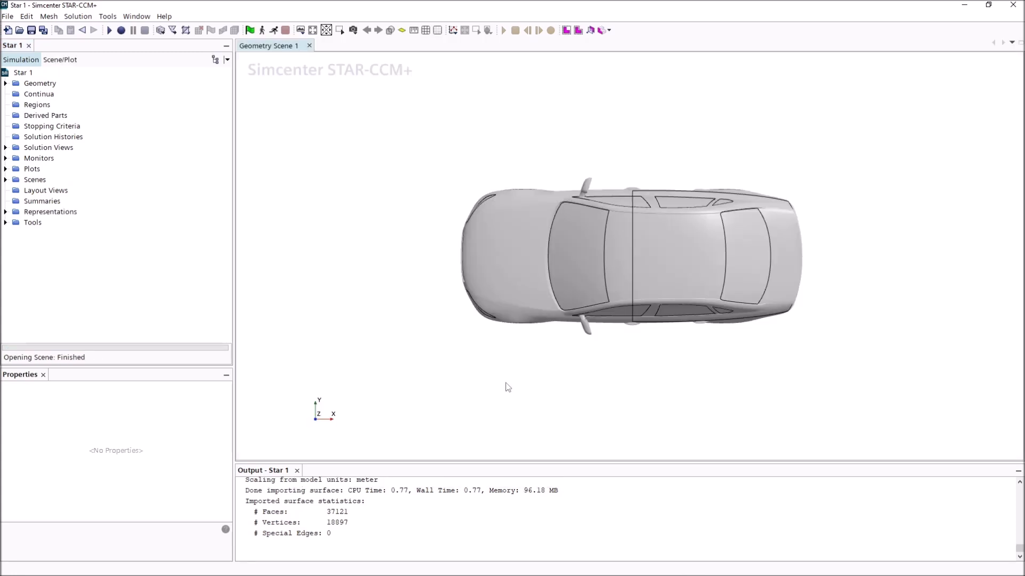
Expand Scenes, select Geometry Scene 1 and inspect the imported car from an angled front and side view
{"action": "left_click", "coordinate": [34, 179]}
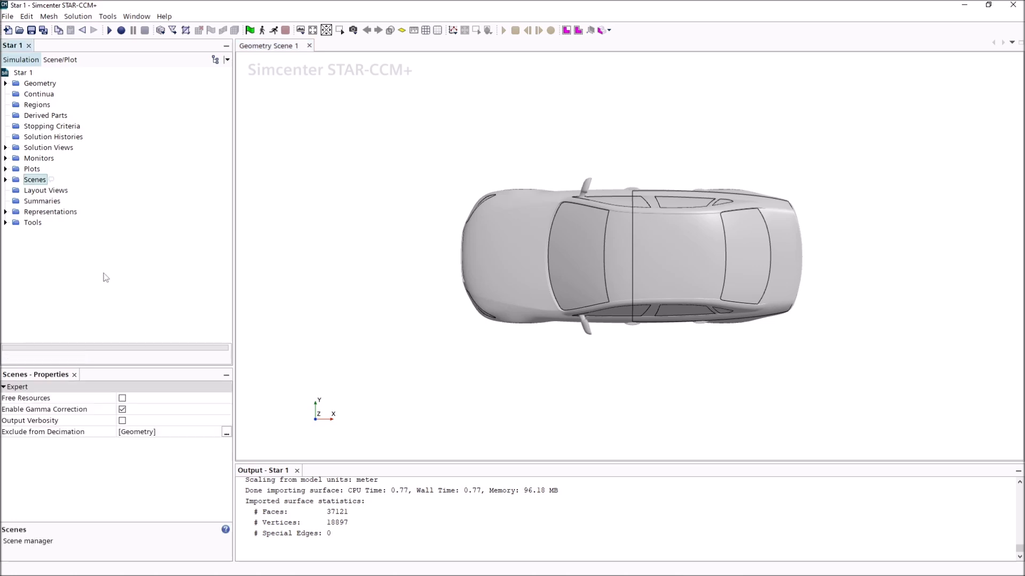
{"action": "left_click", "coordinate": [359, 246]}
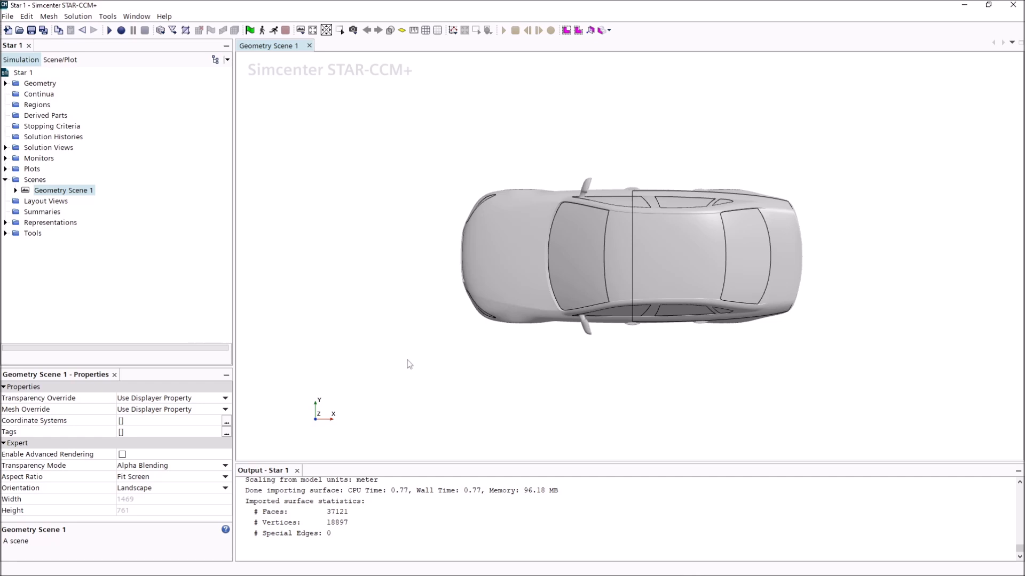
{"action": "left_click_drag", "start_coordinate": [510, 382], "coordinate": [544, 283]}
{"action": "left_click_drag", "start_coordinate": [435, 339], "coordinate": [382, 333]}
{"action": "middle_click_drag", "start_coordinate": [381, 333], "coordinate": [224, 297]}
{"action": "left_click_drag", "start_coordinate": [224, 298], "coordinate": [427, 243]}
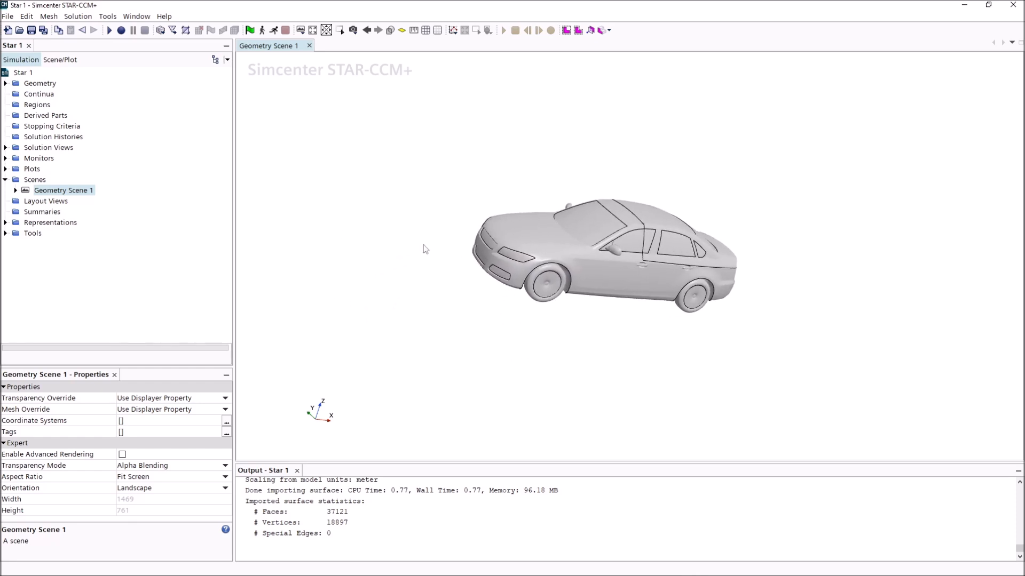
Switch the scene's projection mode to Parallel and view the car from an angled front side
{"action": "left_click", "coordinate": [355, 32]}
{"action": "mouse_move", "coordinate": [406, 81]}
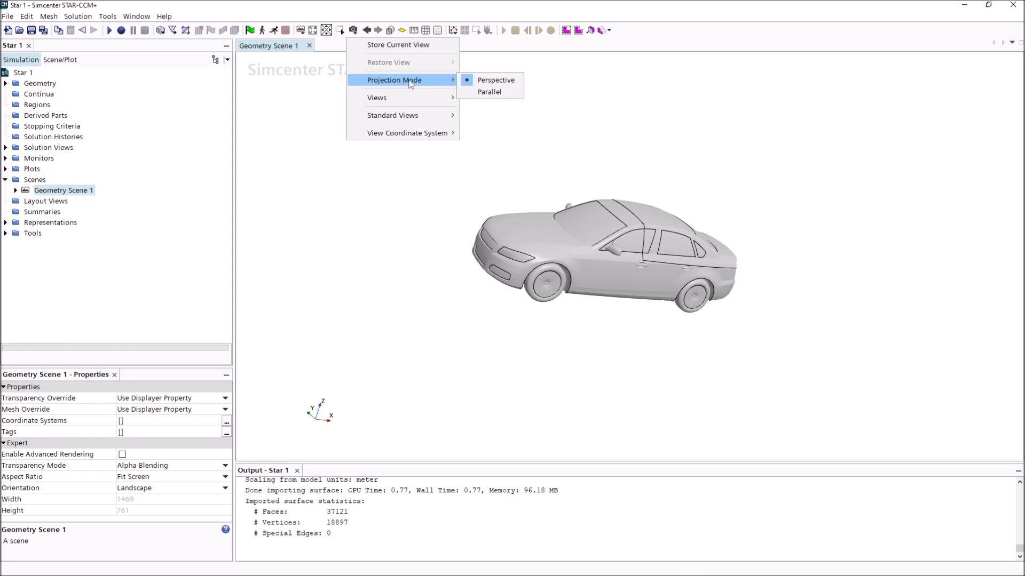
{"action": "left_click", "coordinate": [506, 92]}
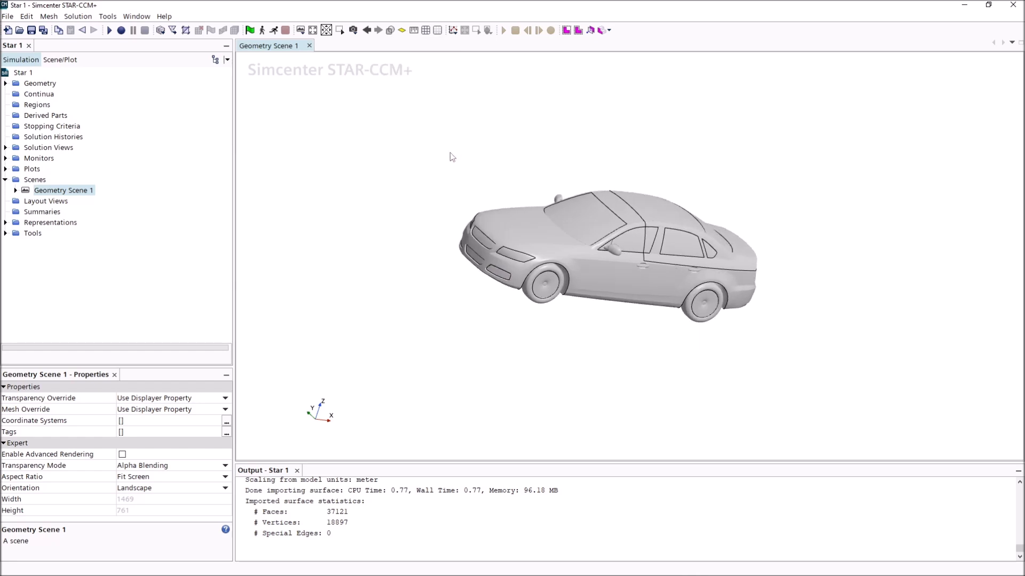
{"action": "right_click_drag", "start_coordinate": [434, 302], "coordinate": [421, 358]}
{"action": "scroll", "coordinate": [654, 287], "scroll_direction": "up", "scroll_amount": 2}
{"action": "left_click_drag", "start_coordinate": [555, 405], "coordinate": [575, 396]}
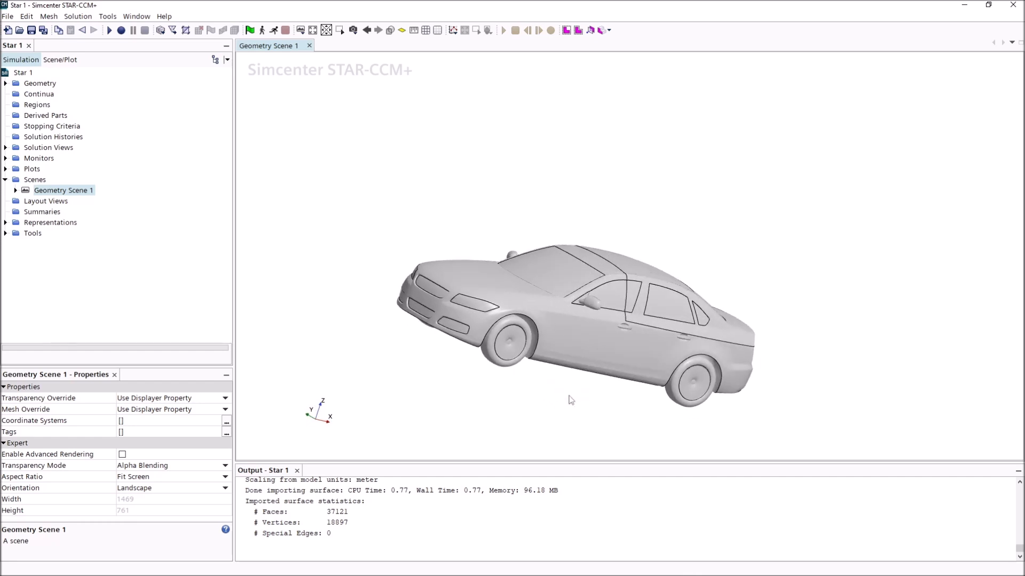
{"action": "right_click", "coordinate": [571, 397]}
{"action": "left_click", "coordinate": [511, 407]}
{"action": "mouse_move", "coordinate": [340, 358]}
{"action": "left_mouse_down"}
{"action": "mouse_move", "coordinate": [420, 399]}
{"action": "mouse_move", "coordinate": [334, 347]}
{"action": "left_mouse_up"}
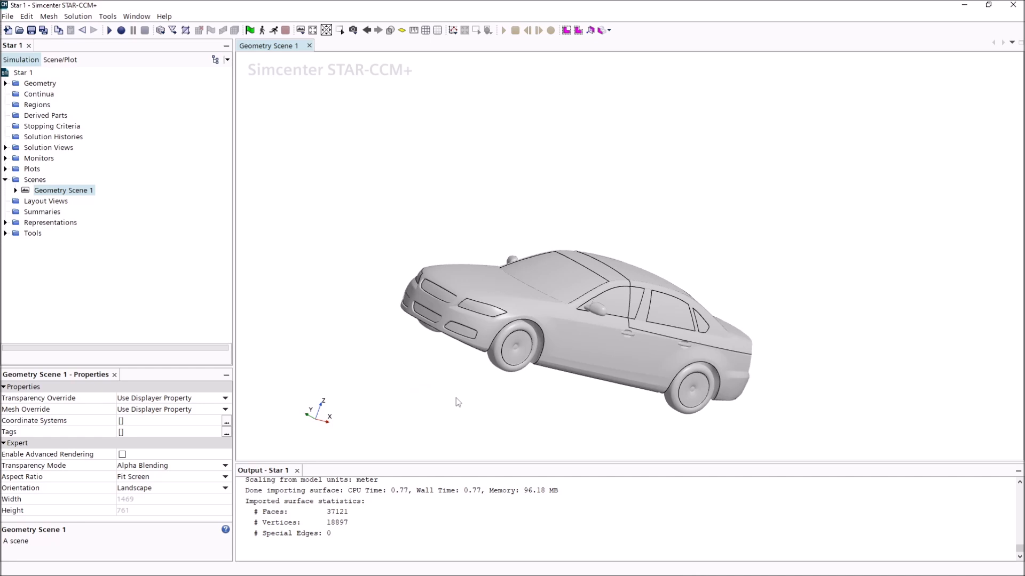
Examine the car in the standard side, front, rear, top and bottom views
{"action": "key", "text": "s"}
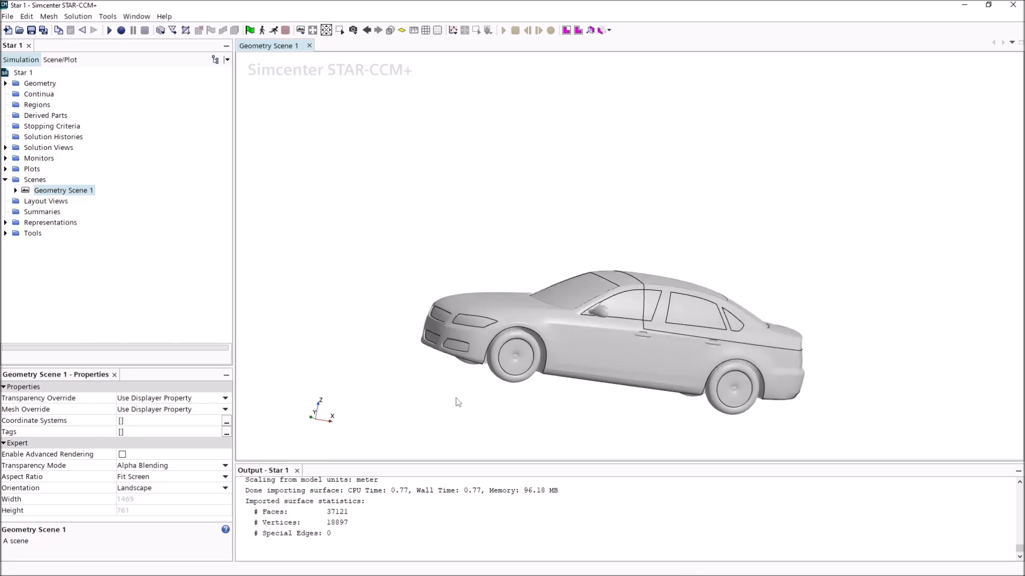
{"action": "right_click_drag", "start_coordinate": [600, 427], "coordinate": [523, 408]}
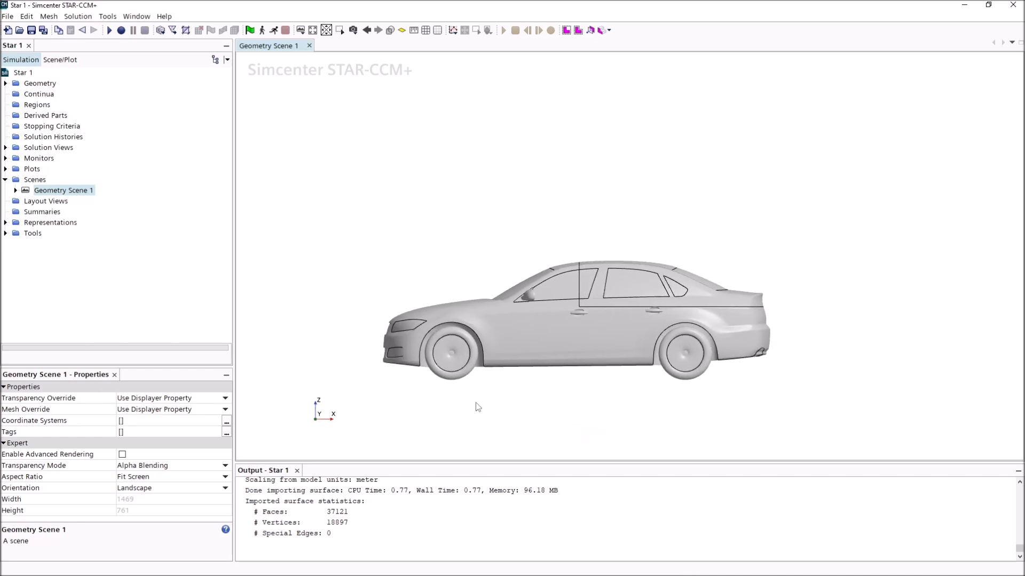
{"action": "key", "text": "s"}
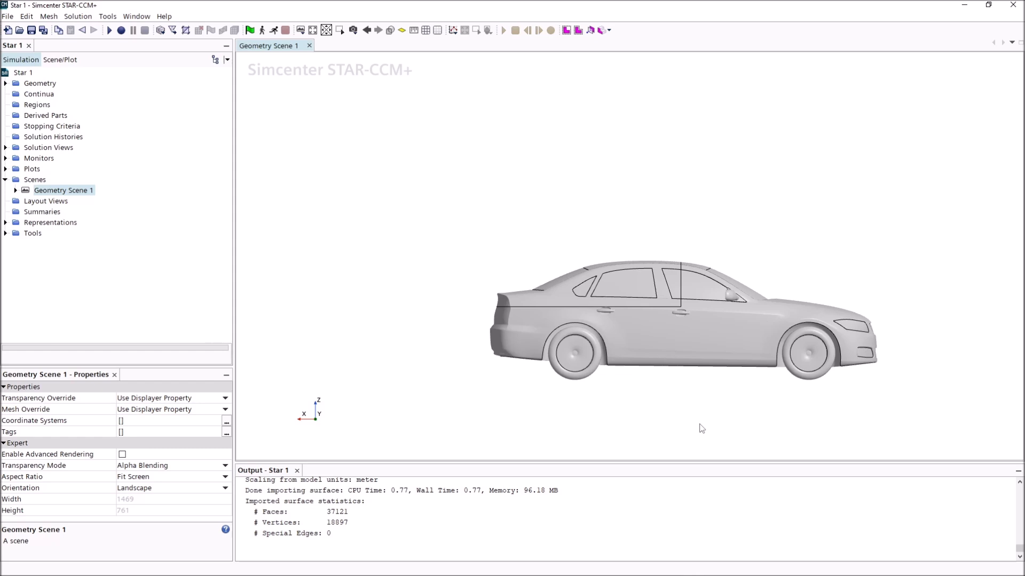
{"action": "key", "text": "f"}
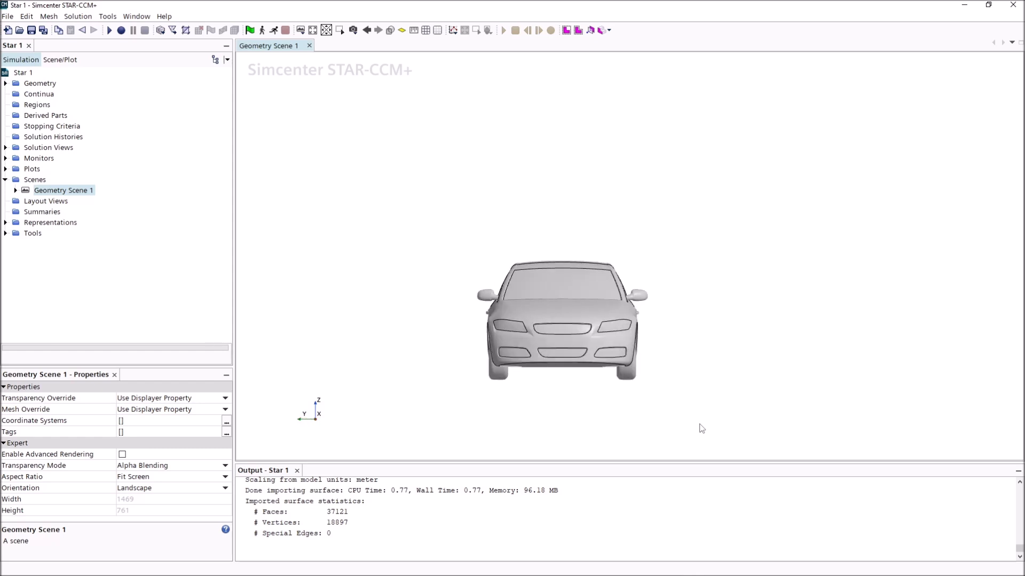
{"action": "key", "text": "f"}
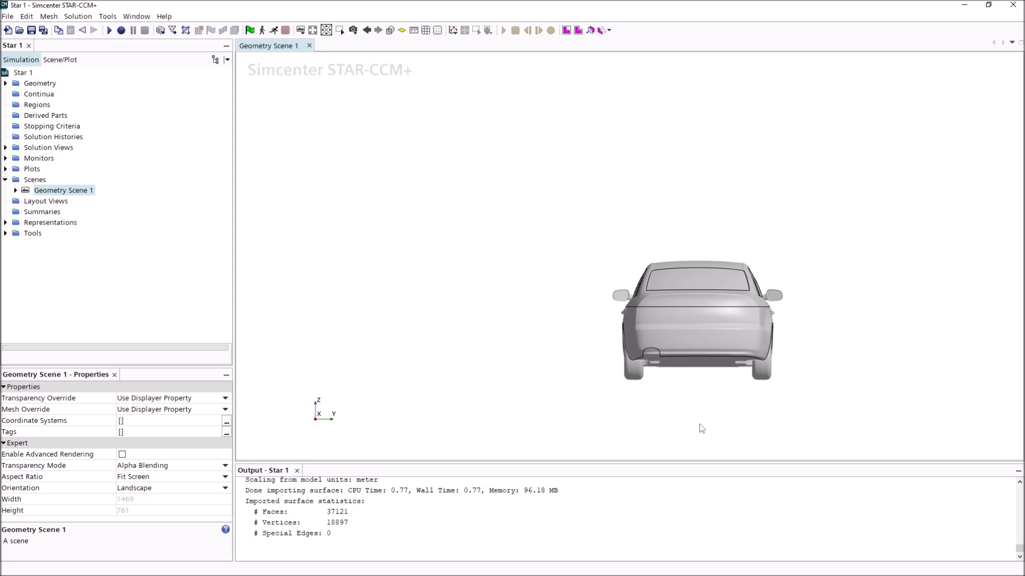
{"action": "key", "text": "z"}
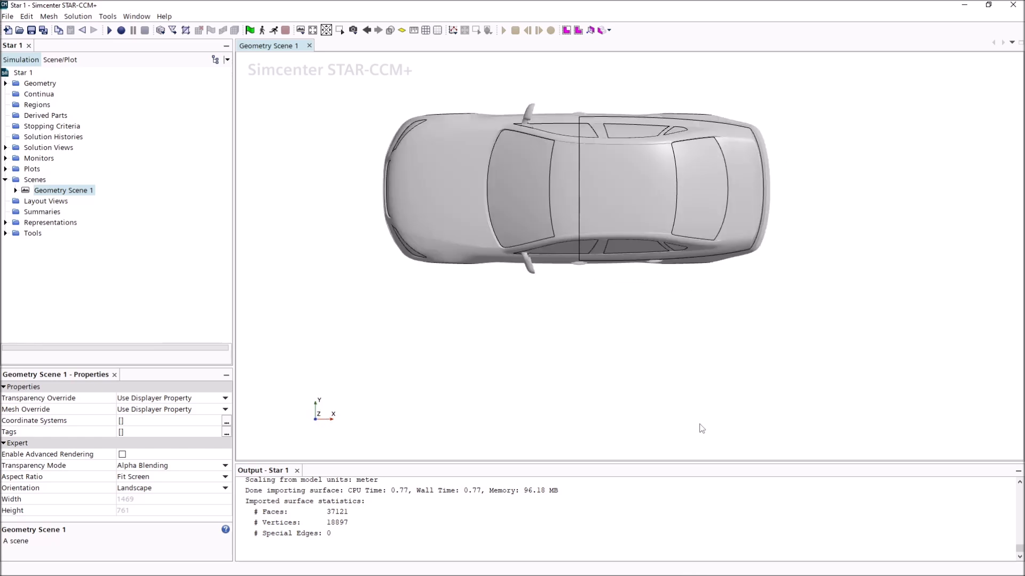
{"action": "key", "text": "z"}
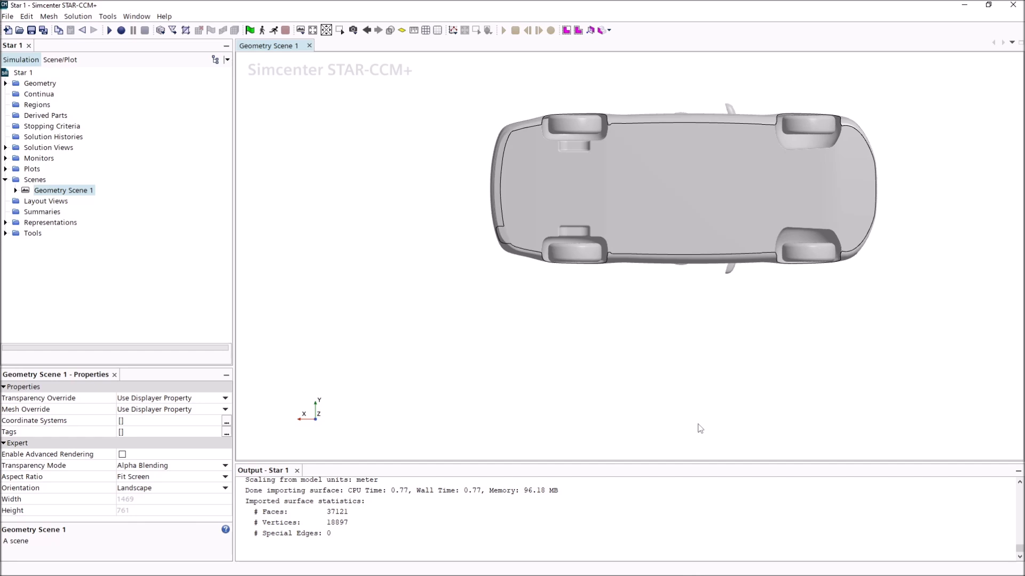
Inspect the car's front end and body at close range from angled views and a straight side view
{"action": "key", "text": "x"}
{"action": "left_click_drag", "start_coordinate": [775, 420], "coordinate": [613, 393]}
{"action": "scroll", "coordinate": [611, 336], "scroll_direction": "up", "scroll_amount": 5}
{"action": "scroll", "coordinate": [510, 370], "scroll_direction": "down", "scroll_amount": 4}
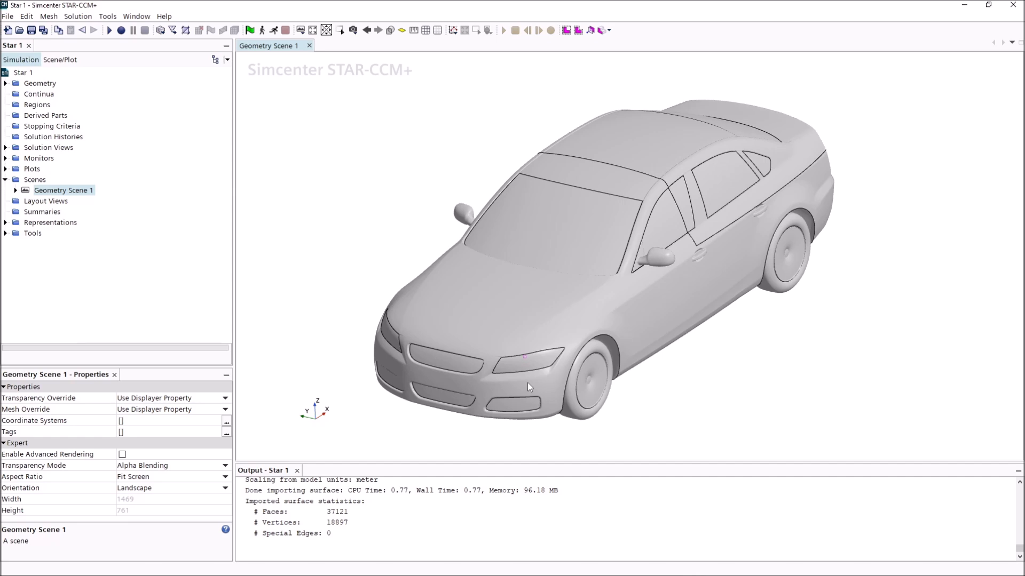
{"action": "left_click_drag", "start_coordinate": [521, 379], "coordinate": [699, 425]}
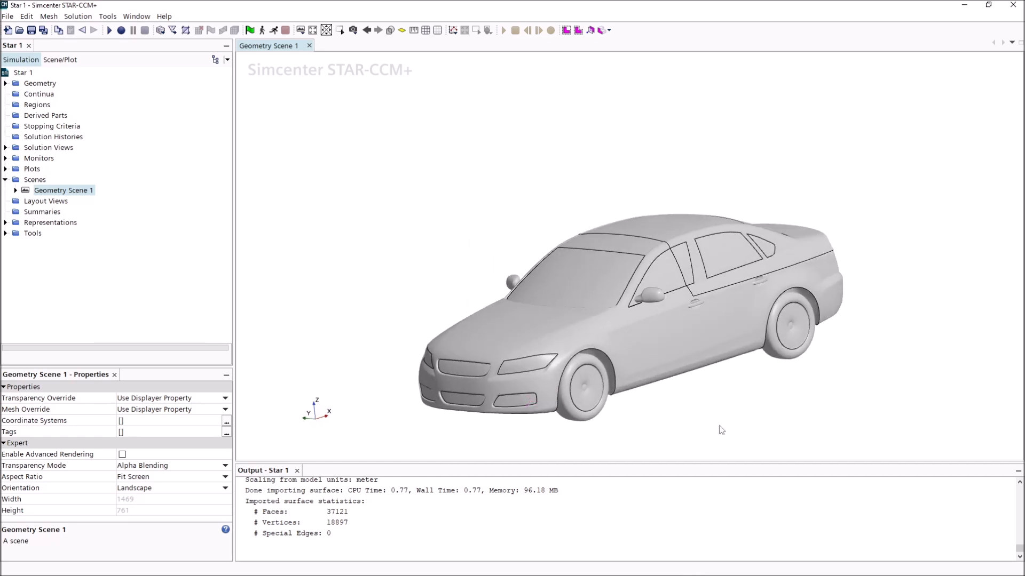
{"action": "key", "text": "s"}
{"action": "right_click_drag", "start_coordinate": [747, 394], "coordinate": [613, 351]}
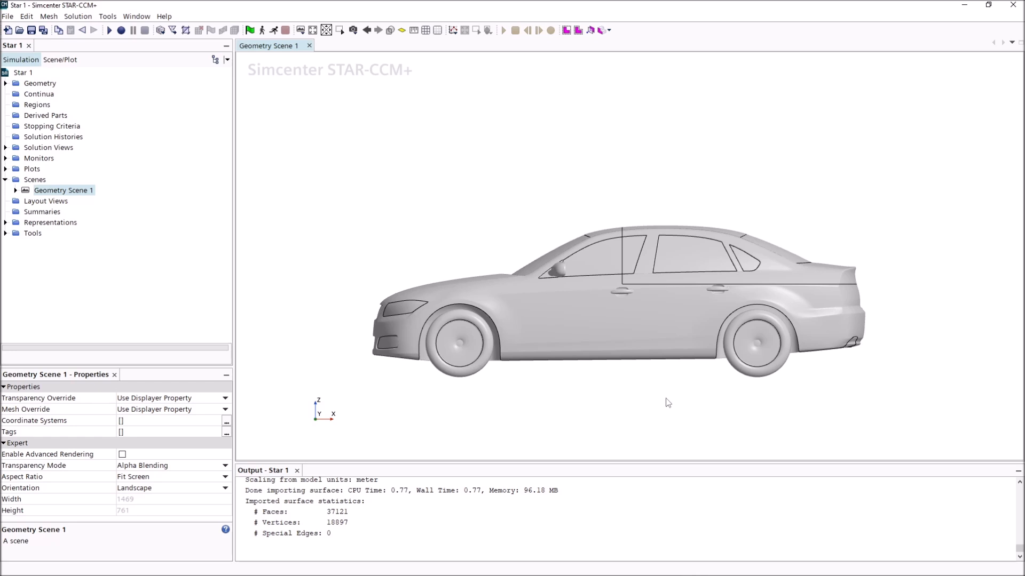
{"action": "left_click_drag", "start_coordinate": [507, 405], "coordinate": [662, 399]}
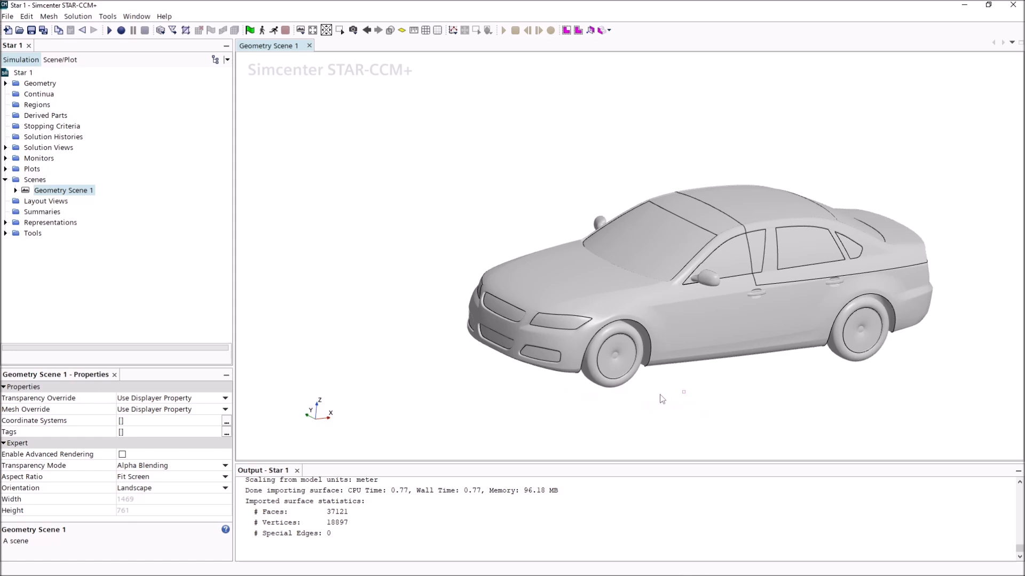
{"action": "right_click_drag", "start_coordinate": [662, 399], "coordinate": [620, 388]}
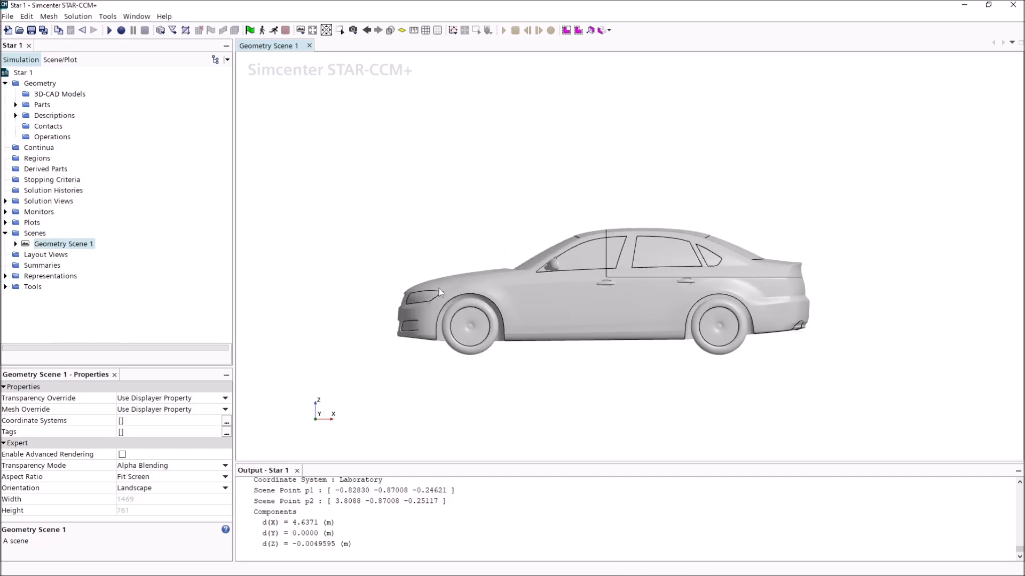
Orient the scene to the predefined +X -Y +Z view with Up +Z to see the car from above and behind
{"action": "left_click", "coordinate": [352, 30]}
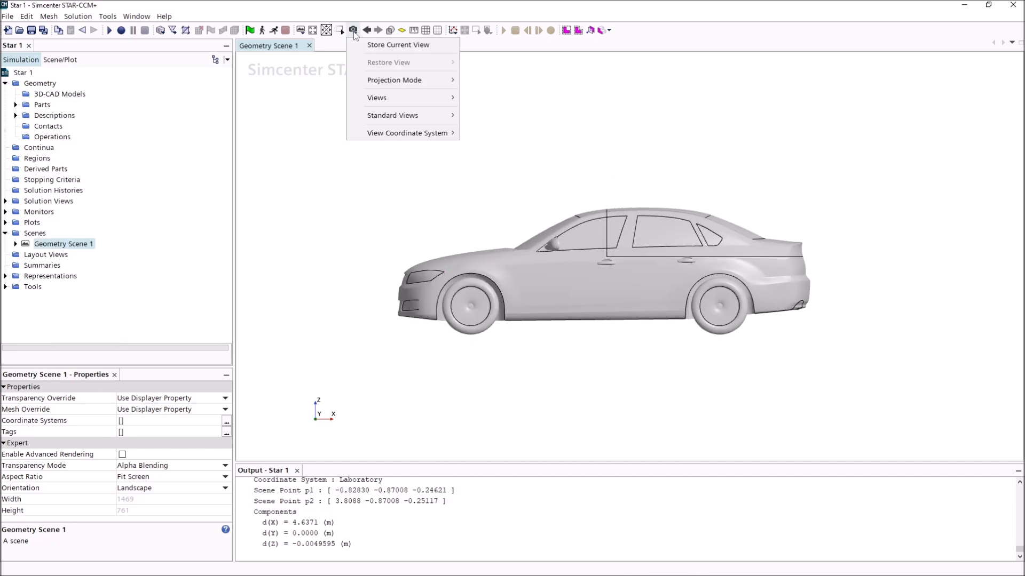
{"action": "mouse_move", "coordinate": [377, 102]}
{"action": "mouse_move", "coordinate": [509, 108]}
{"action": "mouse_move", "coordinate": [507, 198]}
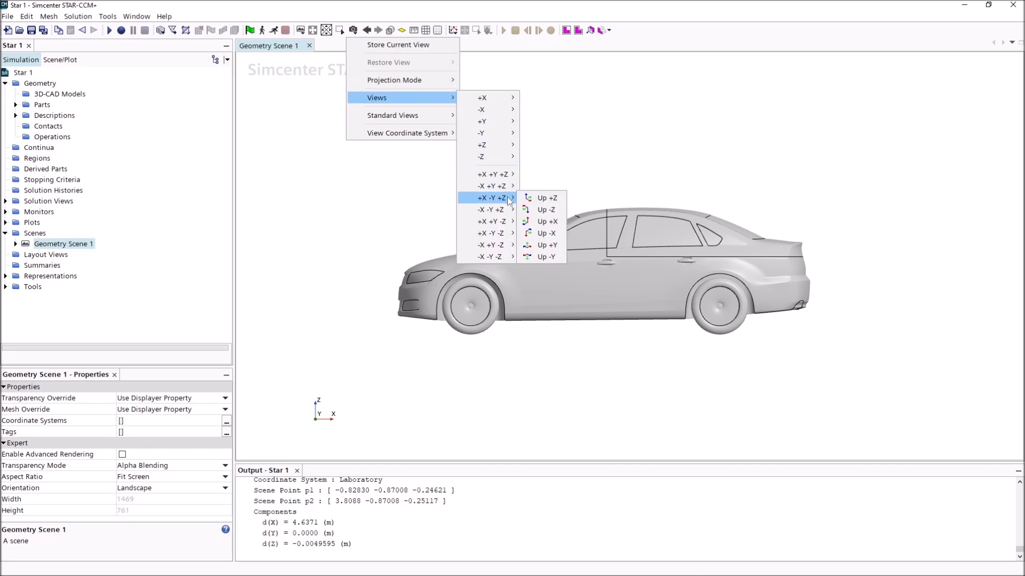
{"action": "left_click", "coordinate": [540, 198]}
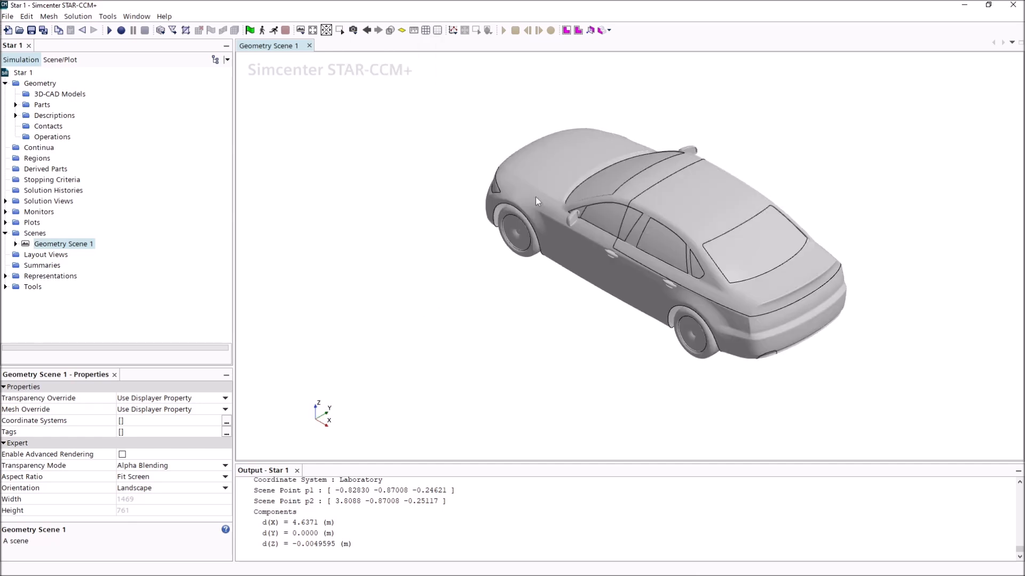
Orient the scene to the predefined +X -Y -Z view with Up +Z to see the underbody
{"action": "left_click", "coordinate": [352, 30]}
{"action": "mouse_move", "coordinate": [377, 97]}
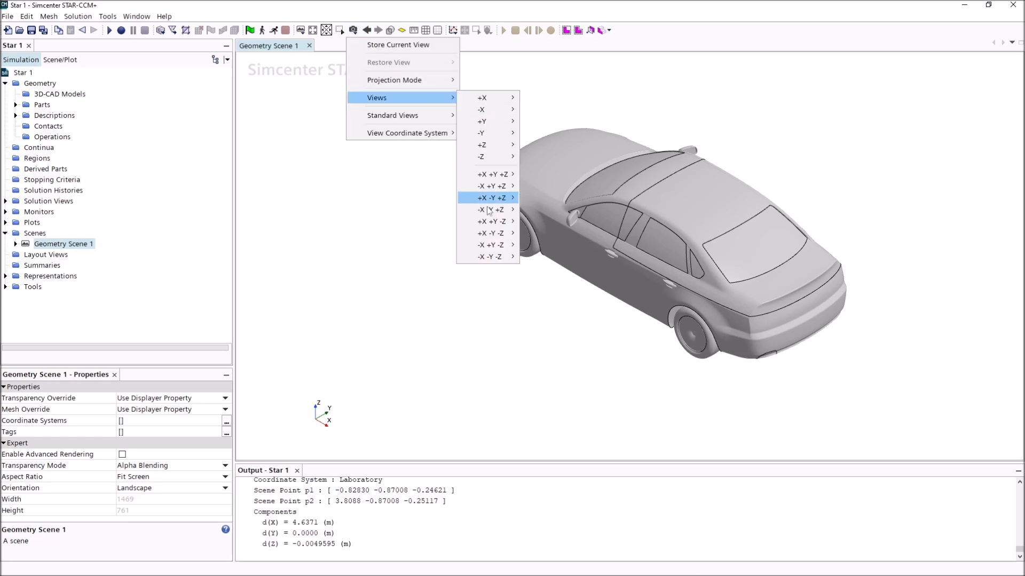
{"action": "mouse_move", "coordinate": [491, 234]}
{"action": "left_click", "coordinate": [560, 234]}
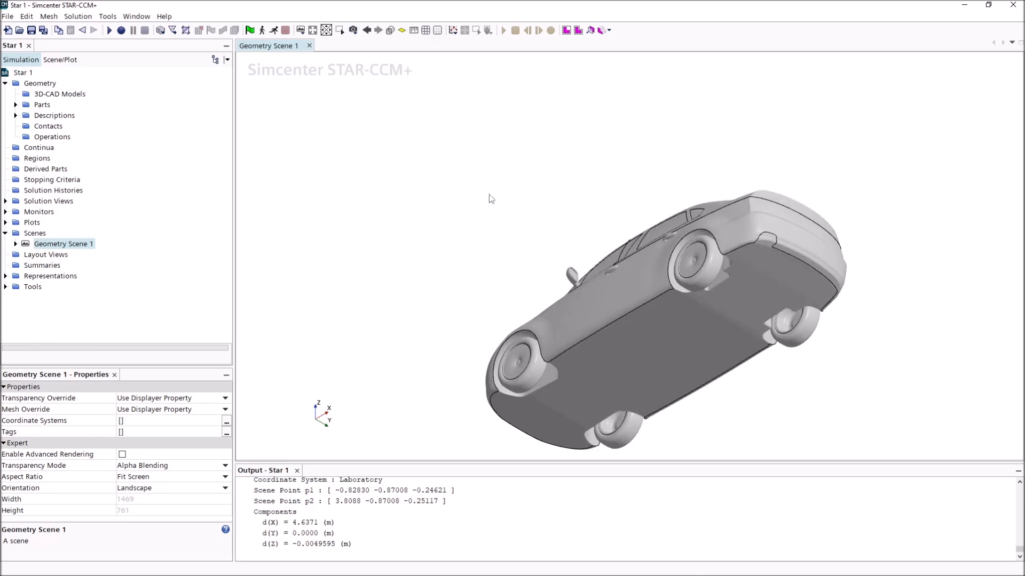
Measure the car's overall length in the side view, from the front bumper to the rear bumper
{"action": "key", "text": "s"}
{"action": "scroll", "coordinate": [580, 237], "scroll_direction": "up", "scroll_amount": 1}
{"action": "right_click_drag", "start_coordinate": [580, 241], "coordinate": [571, 219]}
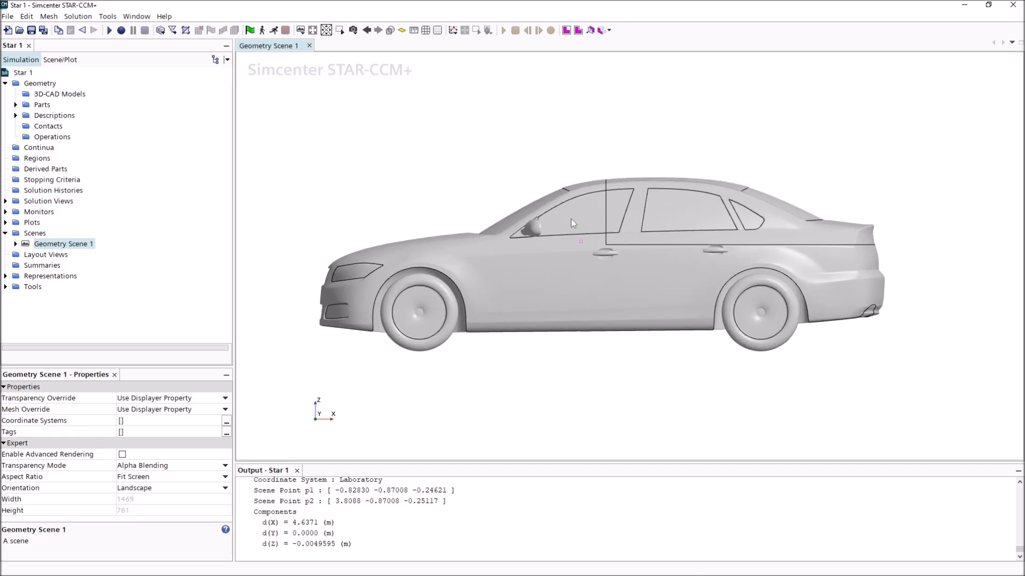
{"action": "left_click", "coordinate": [414, 30]}
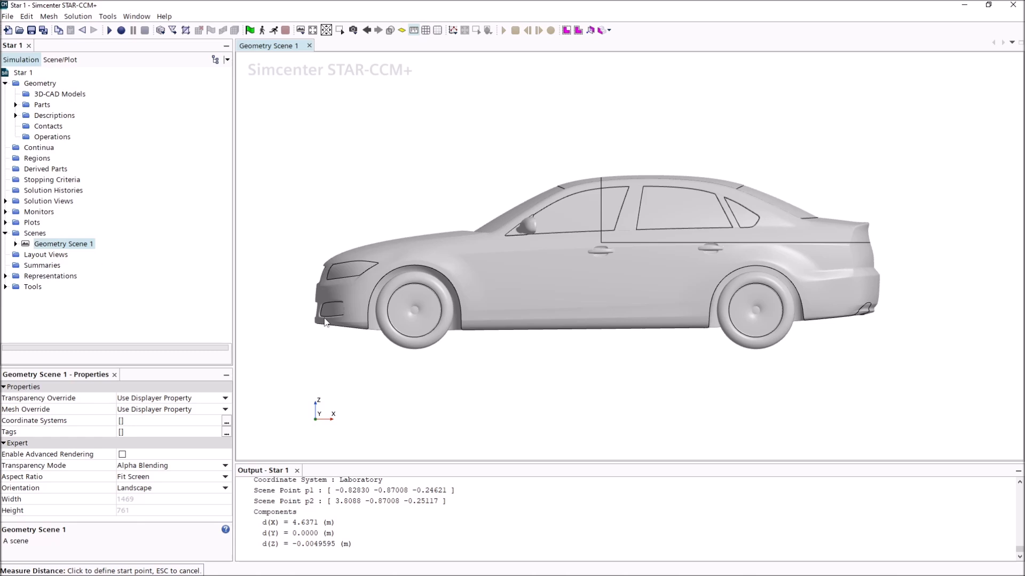
{"action": "left_click", "coordinate": [419, 31]}
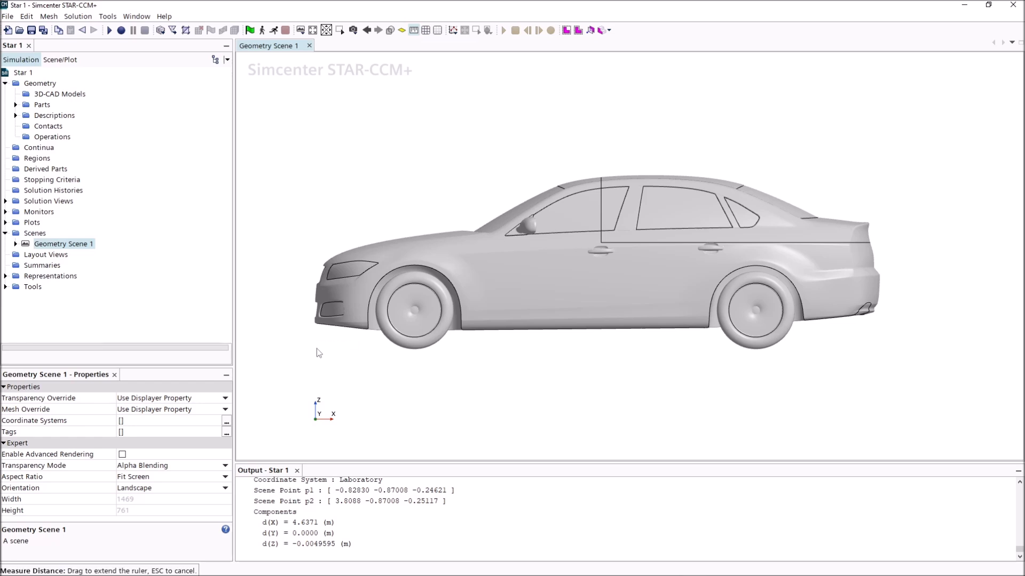
{"action": "left_click", "coordinate": [315, 348]}
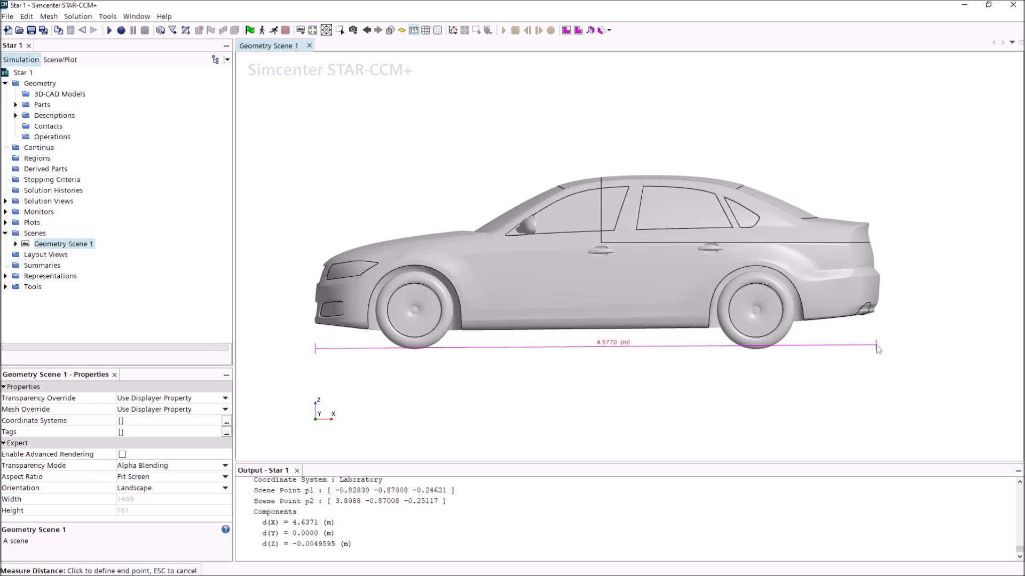
{"action": "left_click", "coordinate": [876, 345]}
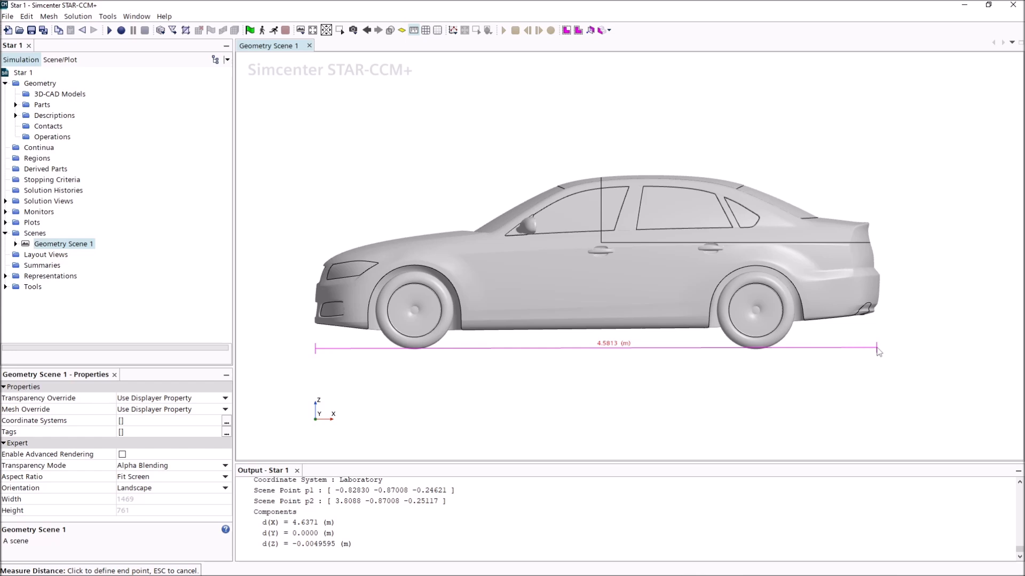
{"action": "left_click", "coordinate": [877, 349]}
{"action": "left_click", "coordinate": [439, 410]}
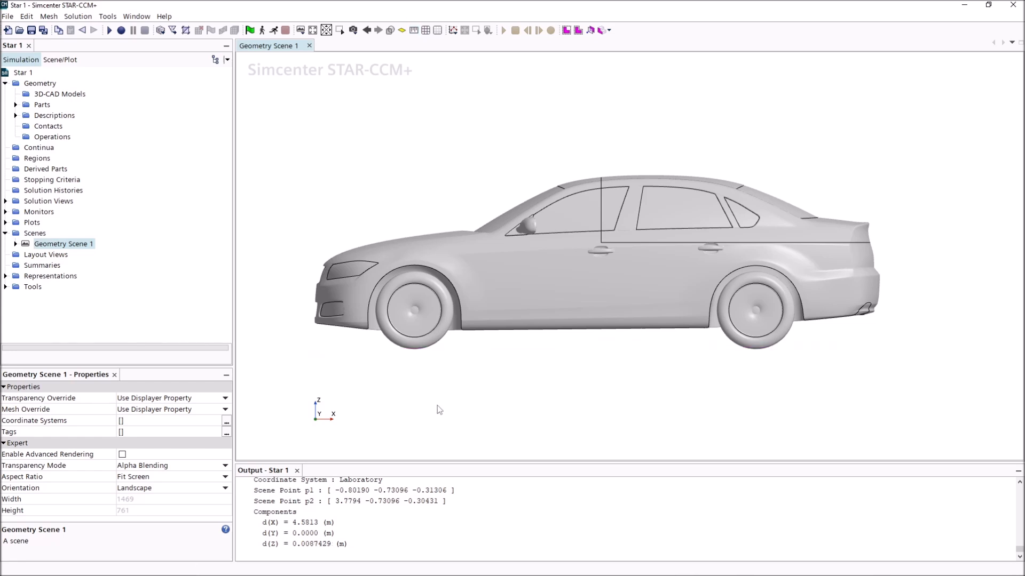
Measure the car's width at ground level in the front view, then dismiss the ruler
{"action": "key", "text": "f"}
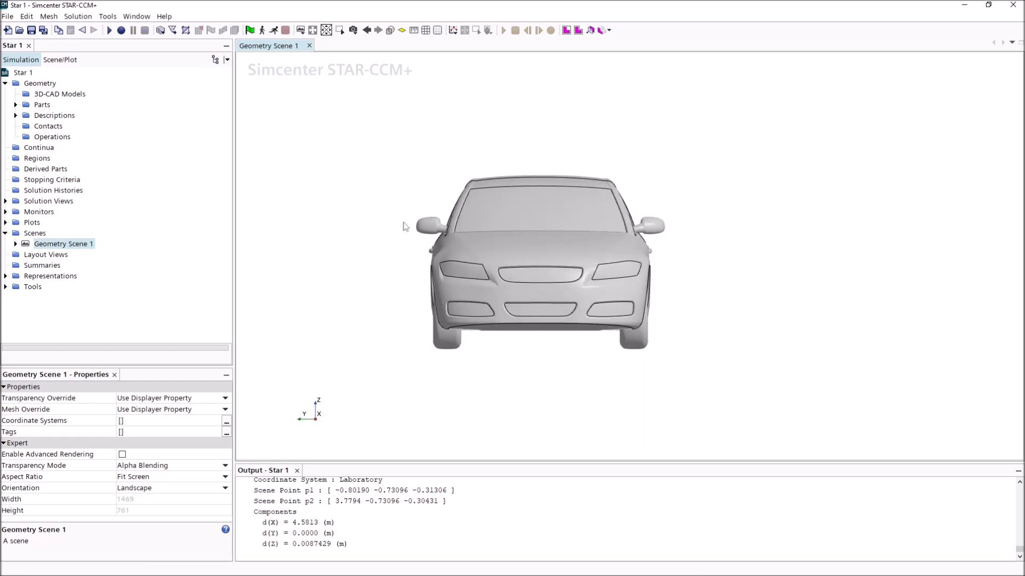
{"action": "left_click", "coordinate": [414, 31]}
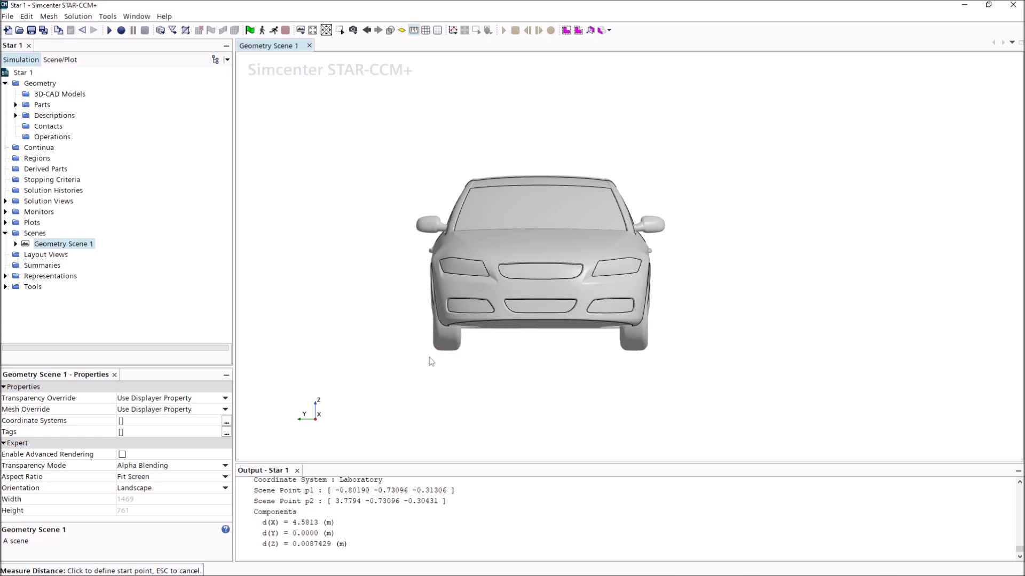
{"action": "key", "text": "Escape"}
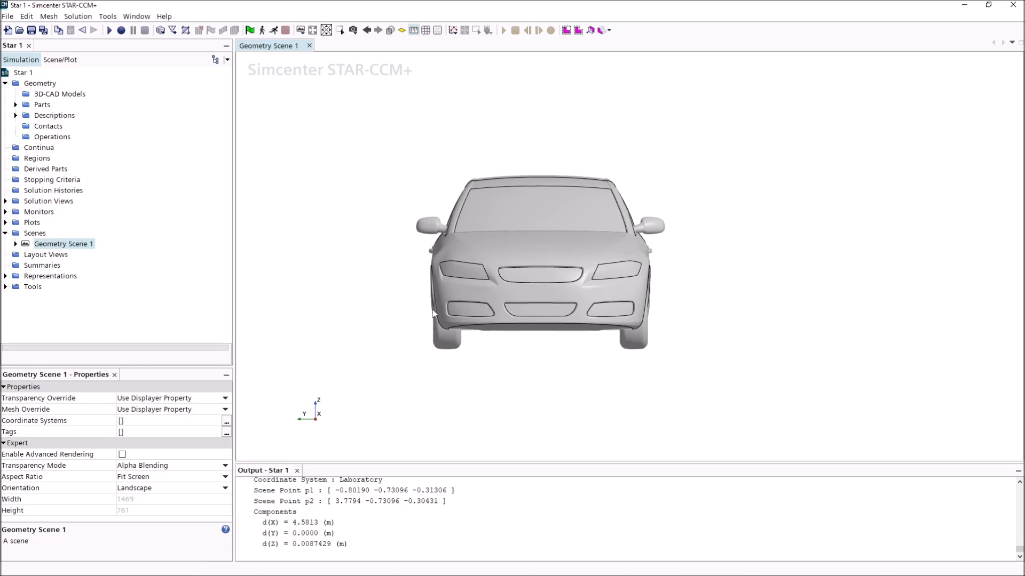
{"action": "left_click", "coordinate": [414, 31]}
{"action": "left_click", "coordinate": [424, 351]}
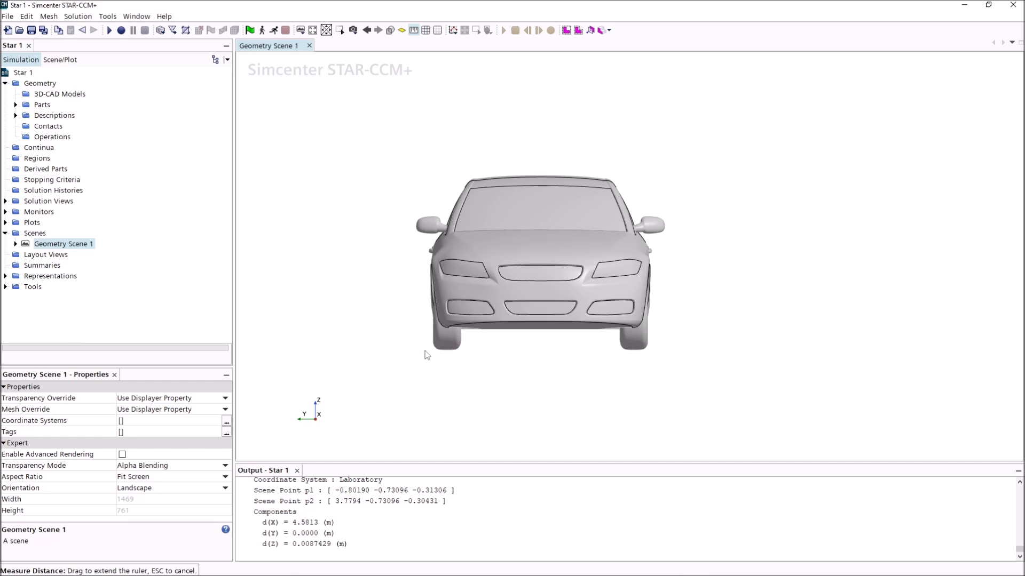
{"action": "left_click", "coordinate": [656, 351]}
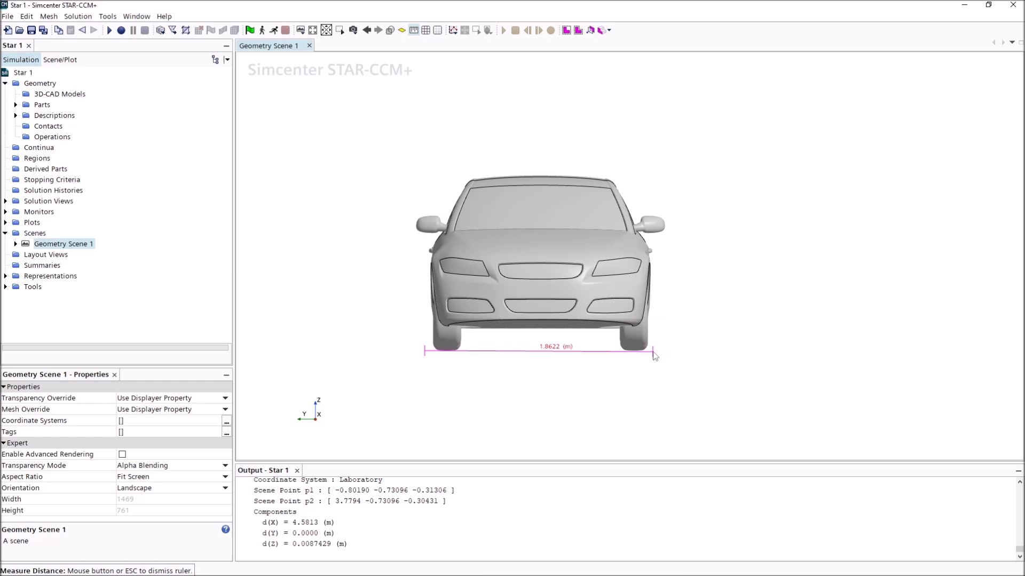
{"action": "left_click_drag", "start_coordinate": [704, 317], "coordinate": [650, 332]}
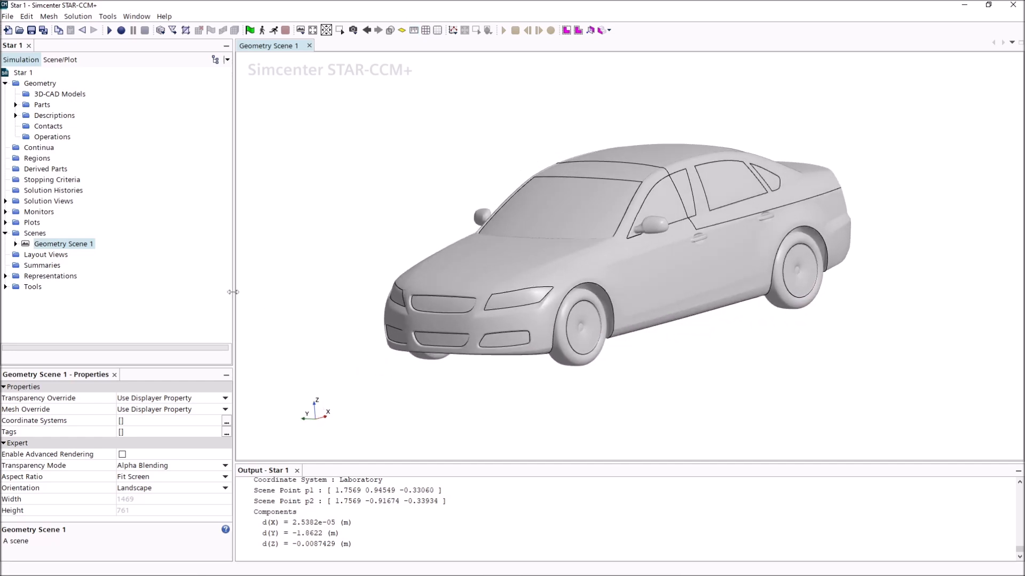
Scale all six car parts, from part_01_Body to part_07_Mirror, uniformly by a factor of 1.5 in the Laboratory coordinate system
{"action": "left_click", "coordinate": [16, 105]}
{"action": "left_click", "coordinate": [38, 116]}
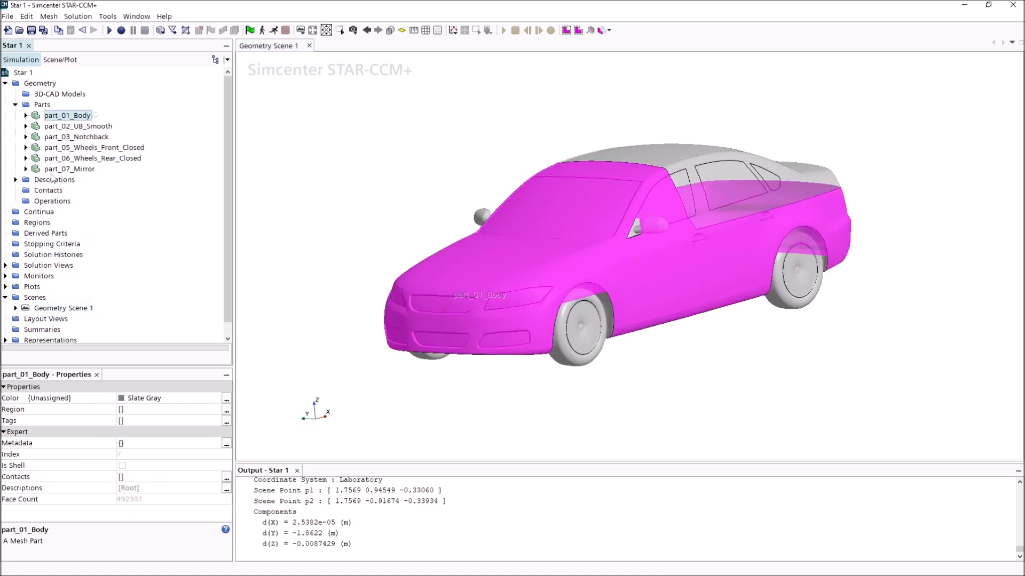
{"action": "left_click", "coordinate": [43, 169], "text": "shift"}
{"action": "right_click", "coordinate": [42, 169]}
{"action": "mouse_move", "coordinate": [112, 422]}
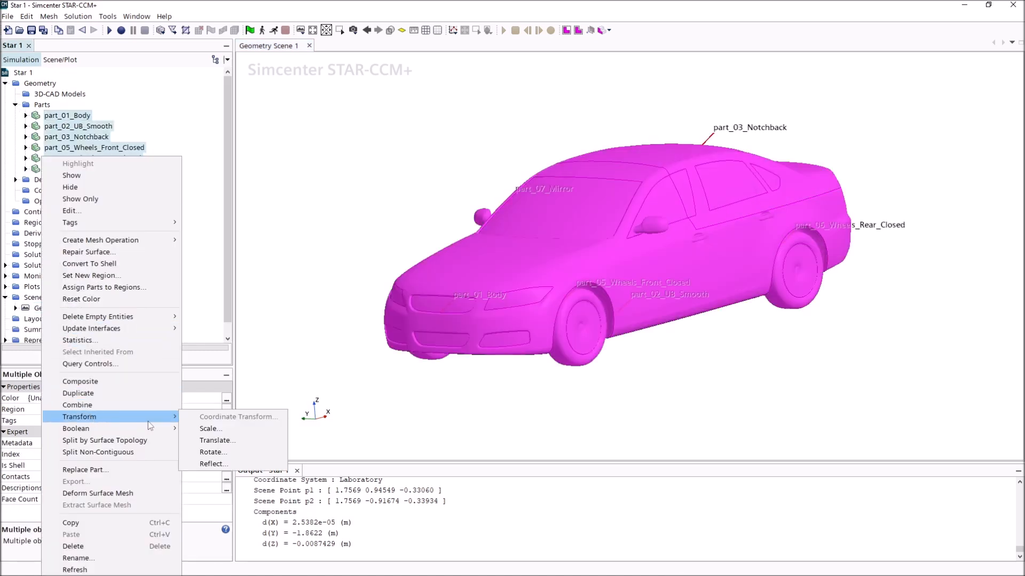
{"action": "left_click", "coordinate": [243, 430]}
{"action": "left_click_drag", "start_coordinate": [480, 203], "coordinate": [303, 118]}
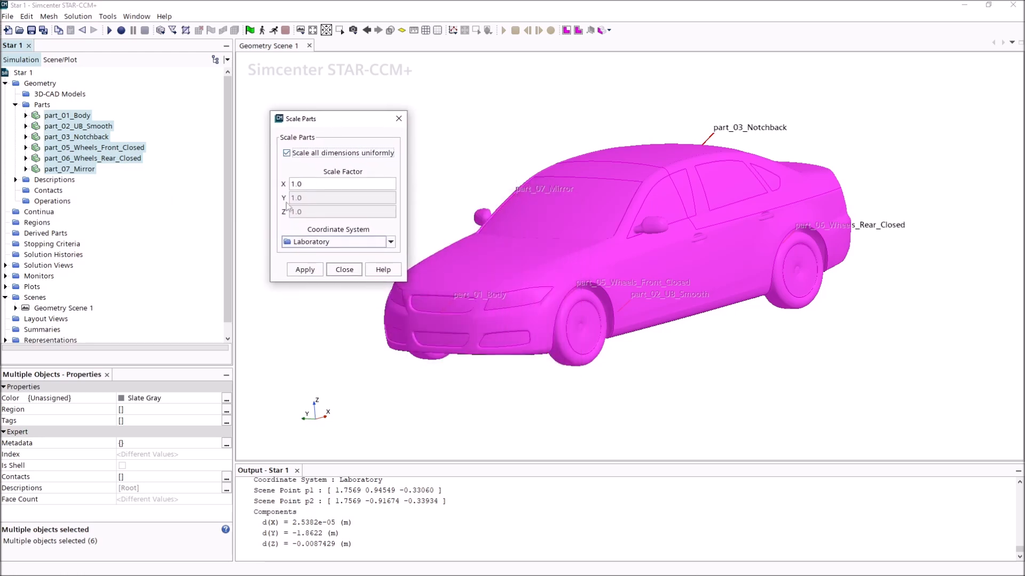
{"action": "left_click", "coordinate": [302, 153]}
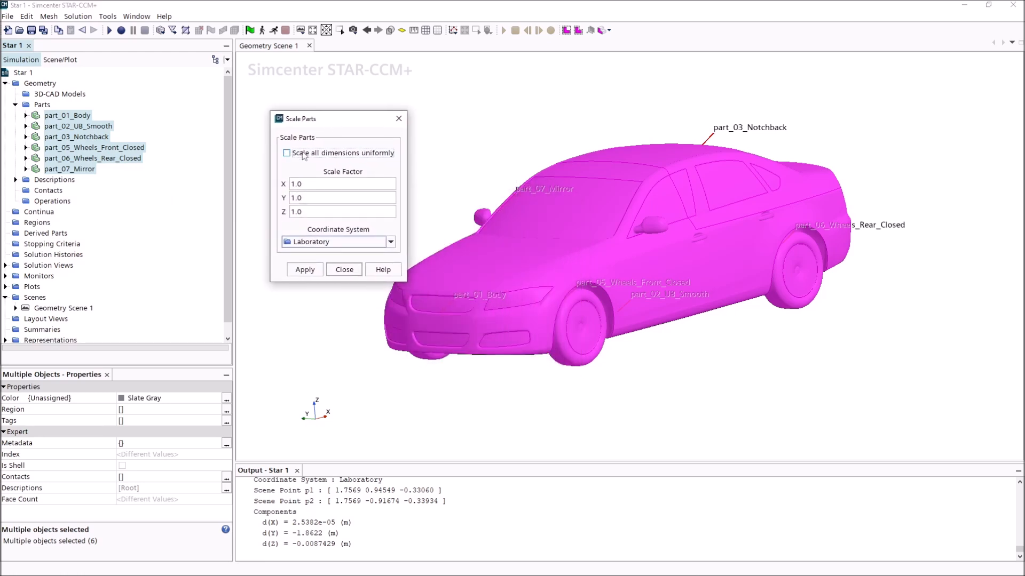
{"action": "left_click", "coordinate": [302, 155]}
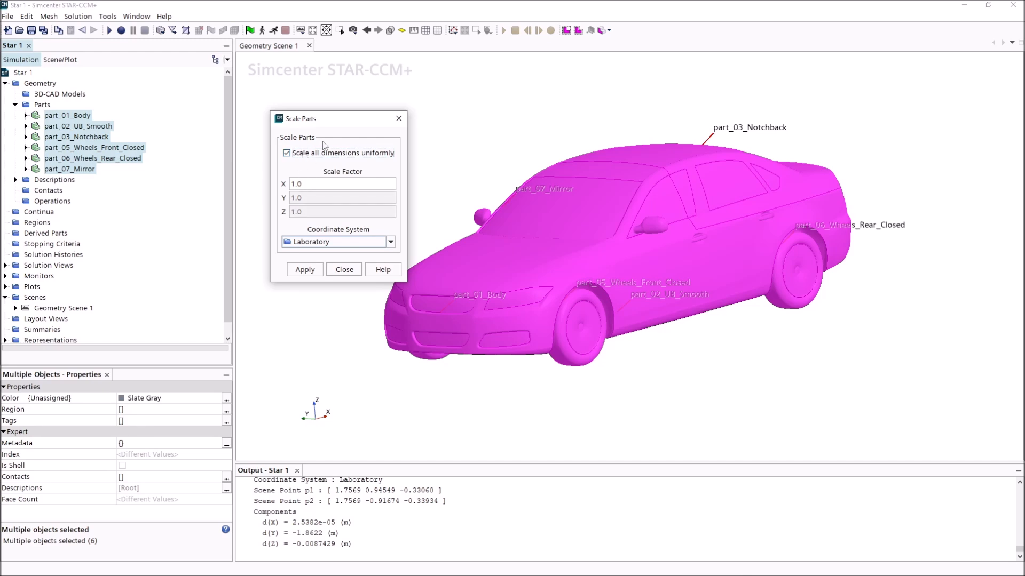
{"action": "double_click", "coordinate": [307, 183]}
{"action": "type", "text": "1.5"}
{"action": "left_click", "coordinate": [307, 270]}
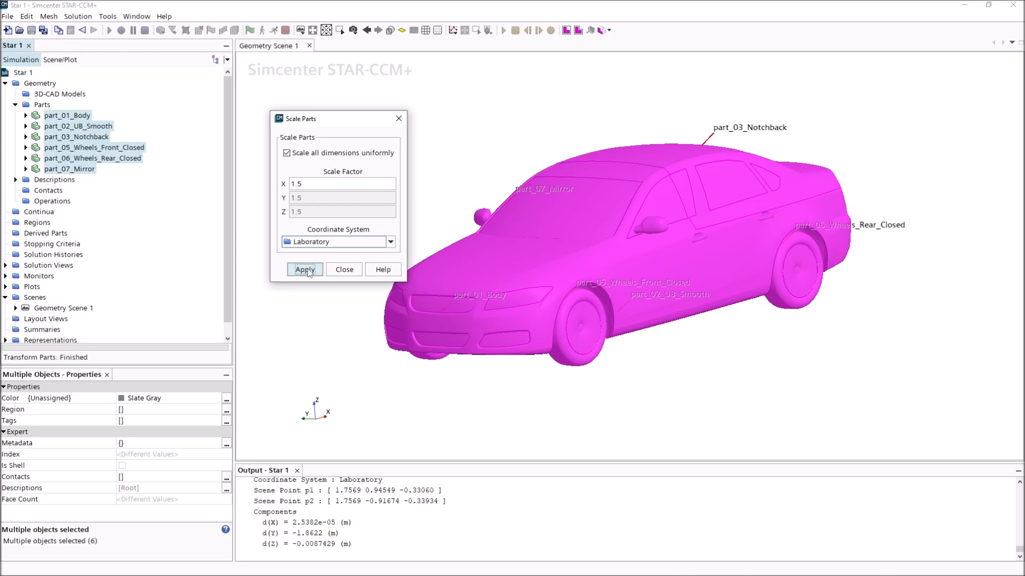
{"action": "left_click", "coordinate": [343, 270]}
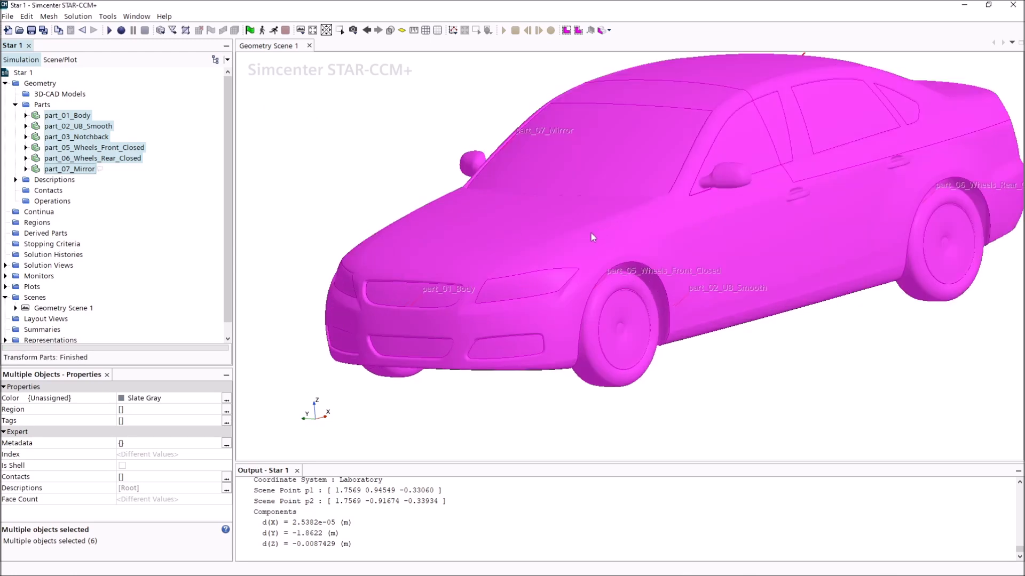
Scale the six selected car parts back uniformly by a factor of 0.6666666667 and clear the selection
{"action": "right_click", "coordinate": [85, 137]}
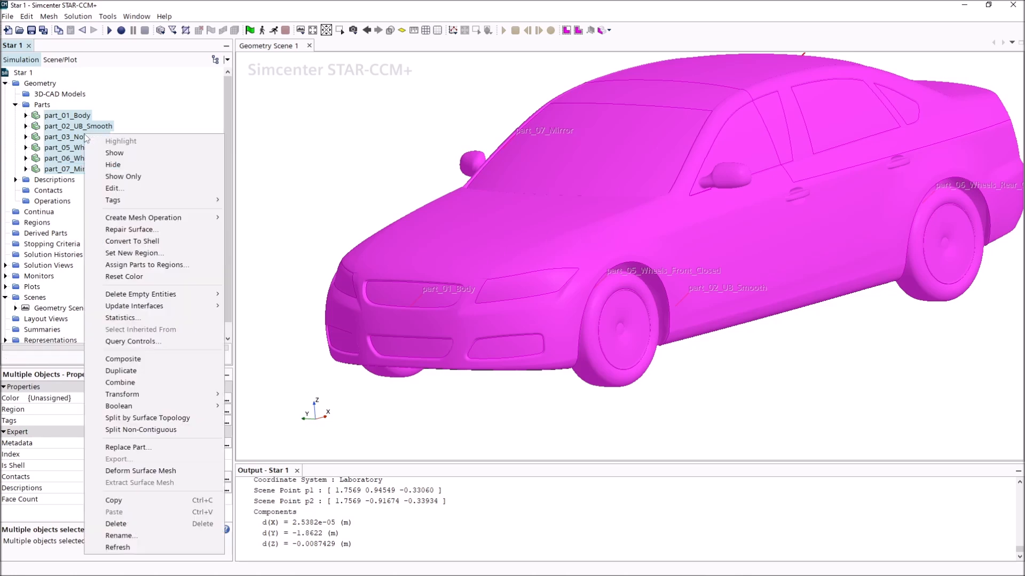
{"action": "mouse_move", "coordinate": [203, 396]}
{"action": "left_click", "coordinate": [262, 406]}
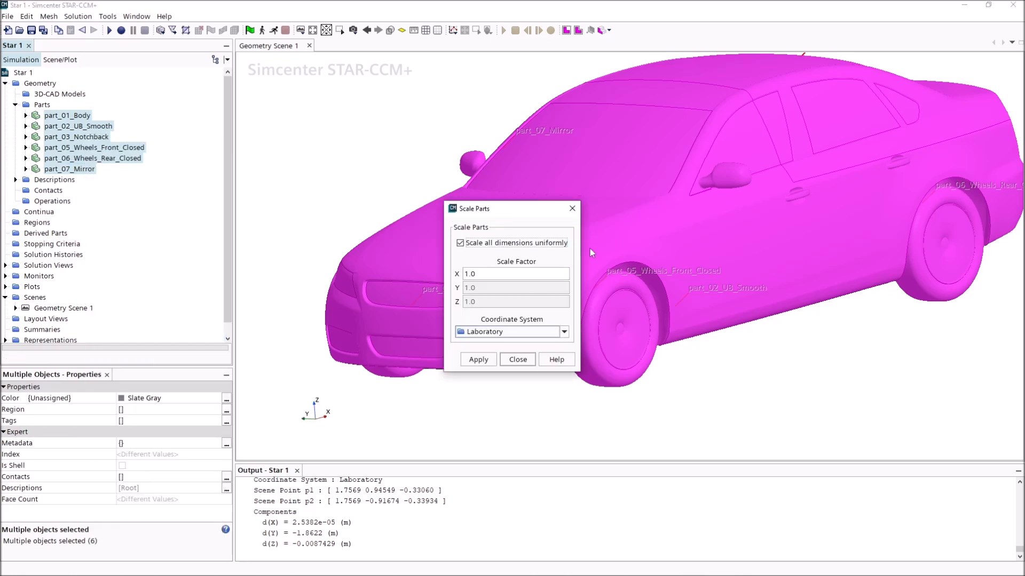
{"action": "left_click", "coordinate": [475, 273]}
{"action": "type", "text": "0.66666666"}
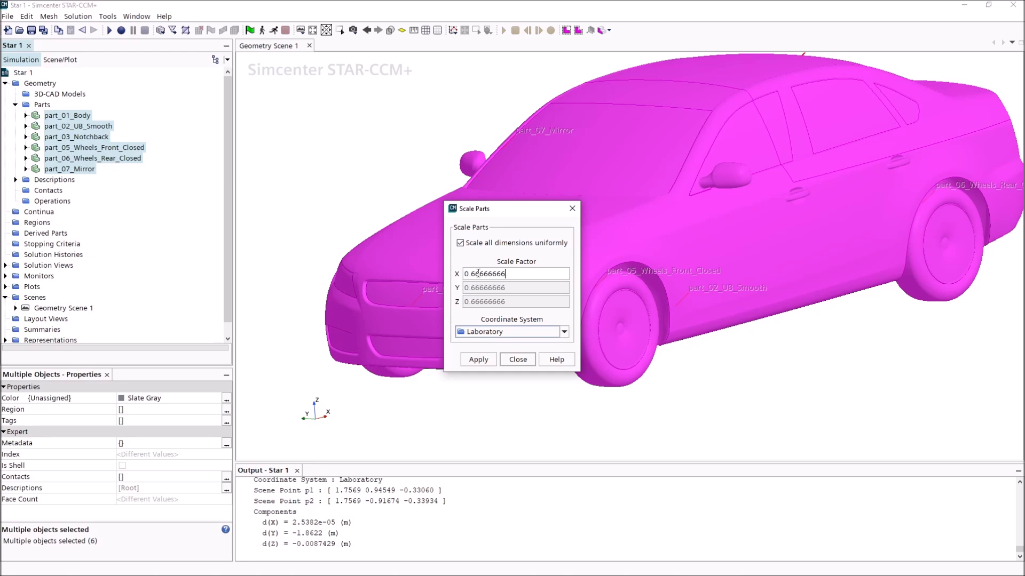
{"action": "left_click", "coordinate": [478, 359]}
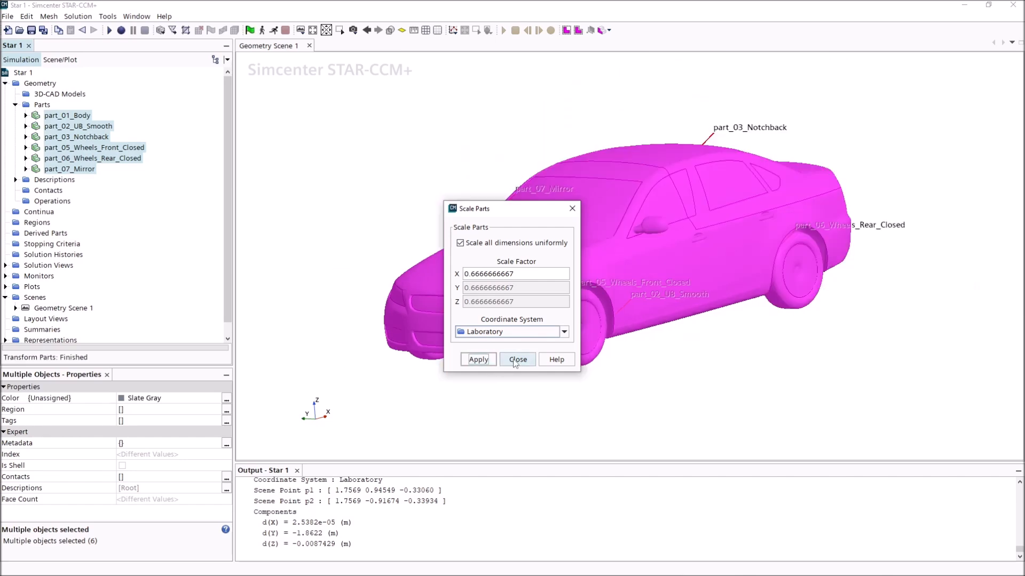
{"action": "left_click", "coordinate": [517, 360]}
{"action": "left_click", "coordinate": [558, 402]}
Measure the car's overall length in the side view from front to rear bumper, then dismiss the ruler
{"action": "left_click_drag", "start_coordinate": [554, 397], "coordinate": [561, 395]}
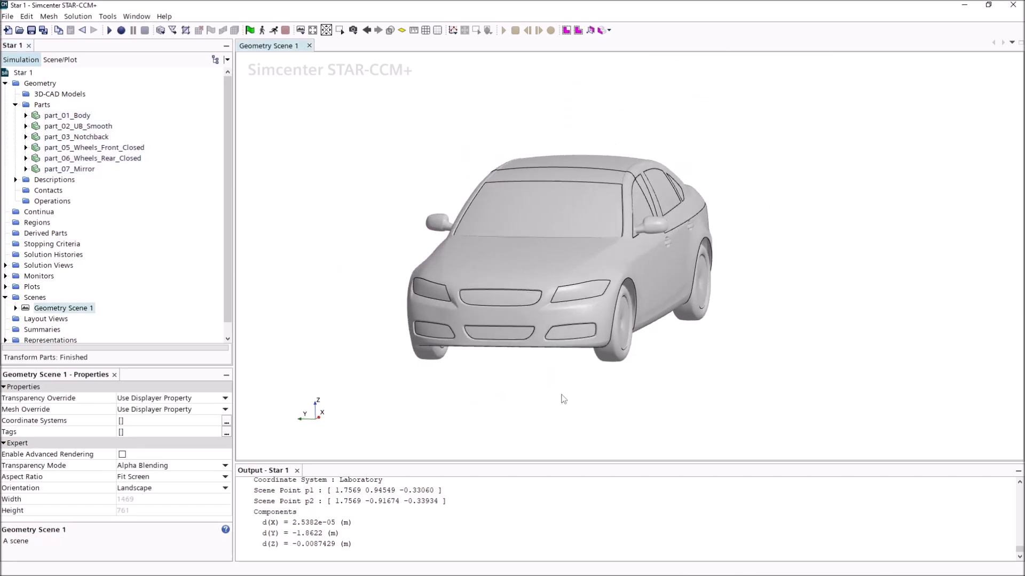
{"action": "key", "text": "f"}
{"action": "right_click_drag", "start_coordinate": [709, 308], "coordinate": [560, 294]}
{"action": "left_click", "coordinate": [414, 30]}
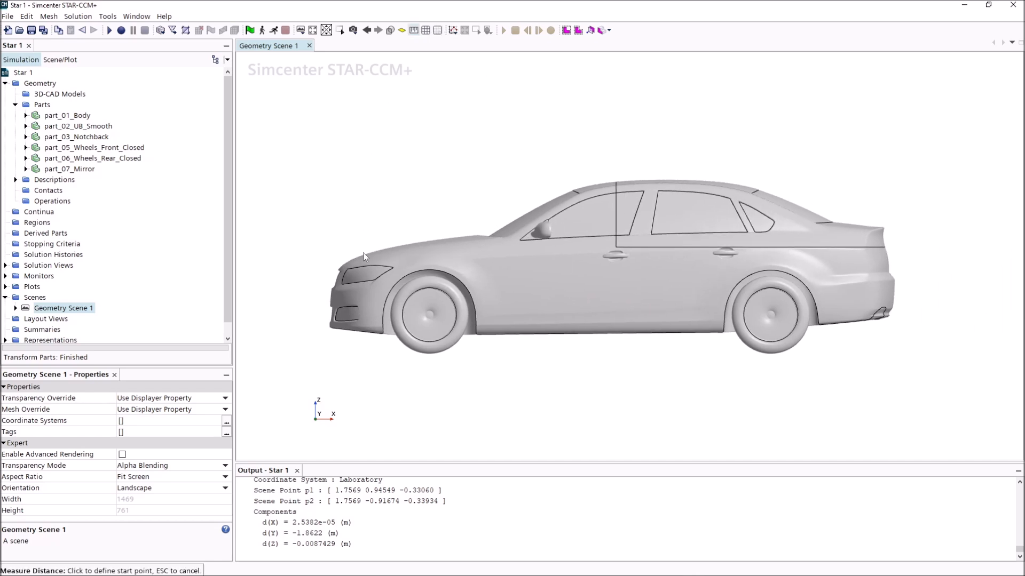
{"action": "left_click", "coordinate": [330, 348]}
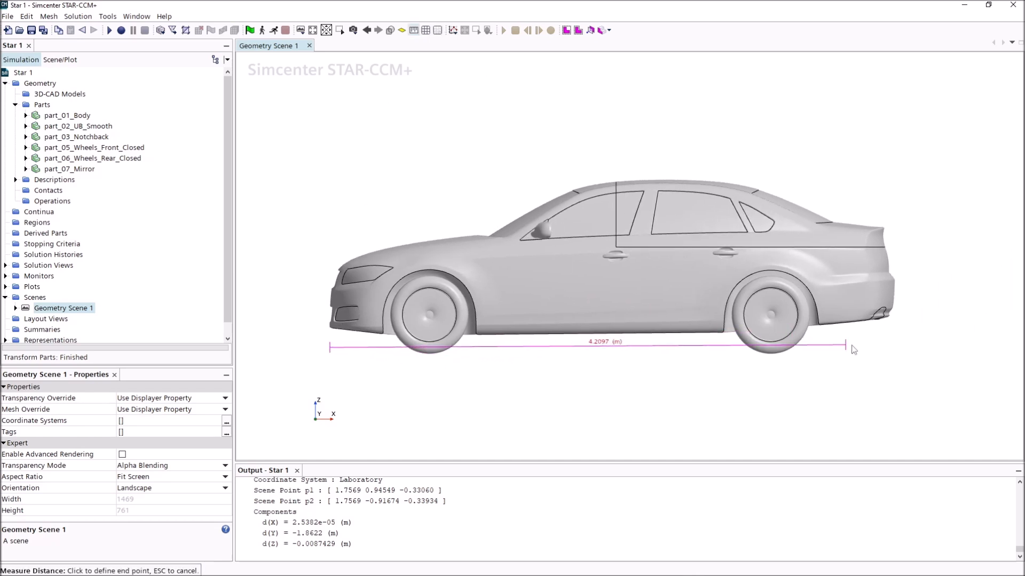
{"action": "left_click", "coordinate": [893, 343]}
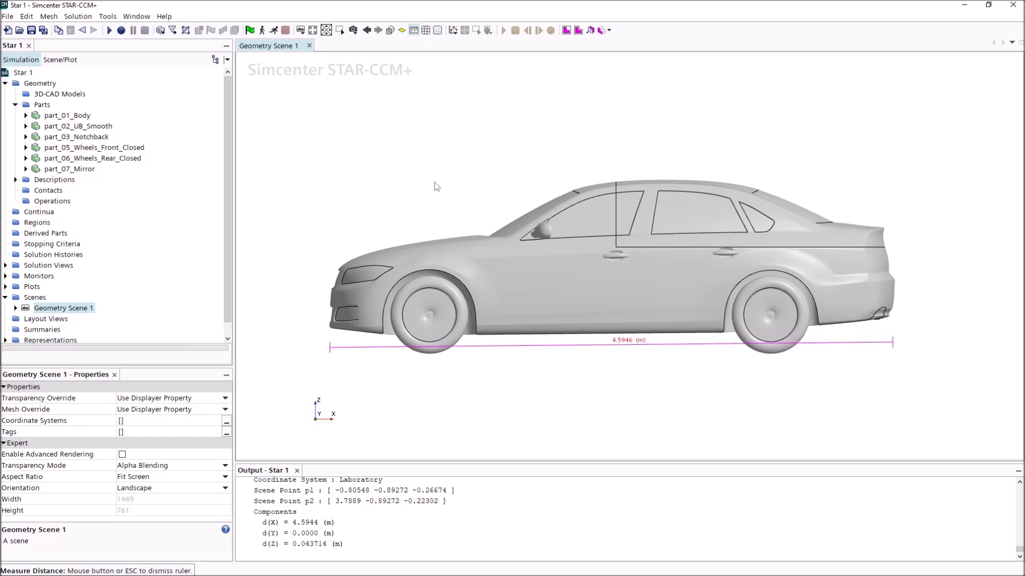
{"action": "left_click_drag", "start_coordinate": [406, 187], "coordinate": [523, 199]}
Highlight part_01_Body to see its extent, then clear it and orient the scene straight onto the car's underbody
{"action": "left_click", "coordinate": [45, 117]}
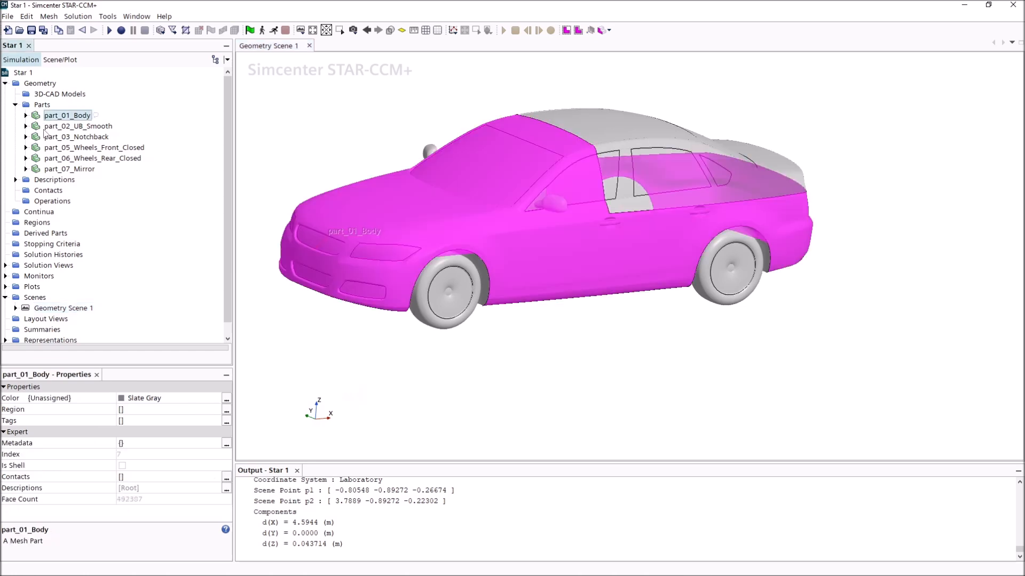
{"action": "left_click_drag", "start_coordinate": [319, 342], "coordinate": [496, 279]}
{"action": "left_click", "coordinate": [549, 265]}
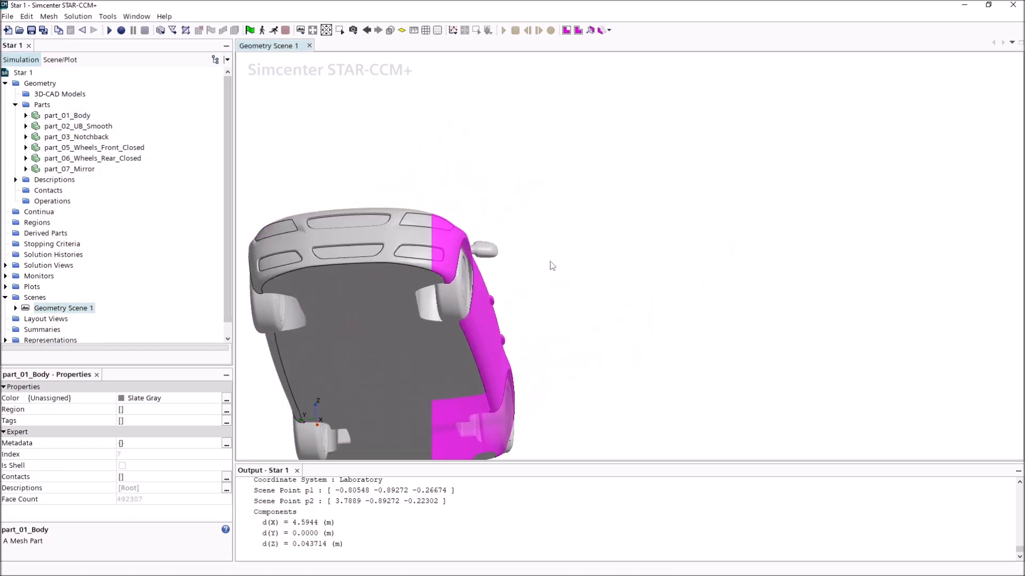
{"action": "scroll", "coordinate": [504, 368], "scroll_direction": "down", "scroll_amount": 2}
{"action": "right_click_drag", "start_coordinate": [507, 405], "coordinate": [602, 312]}
{"action": "key", "text": "t"}
{"action": "key", "text": "t"}
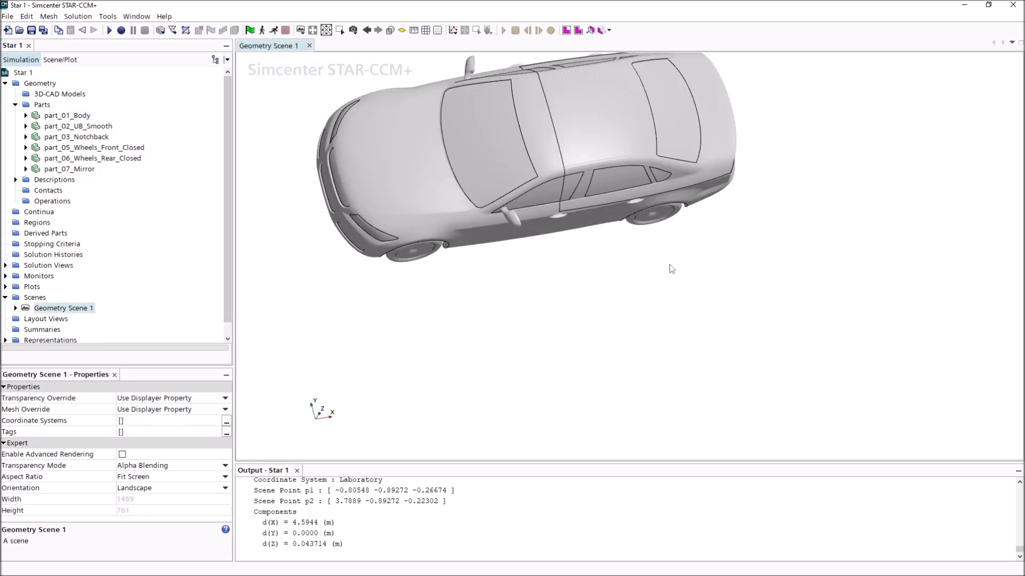
{"action": "right_click_drag", "start_coordinate": [657, 154], "coordinate": [547, 269]}
{"action": "scroll", "coordinate": [513, 229], "scroll_direction": "up", "scroll_amount": 2}
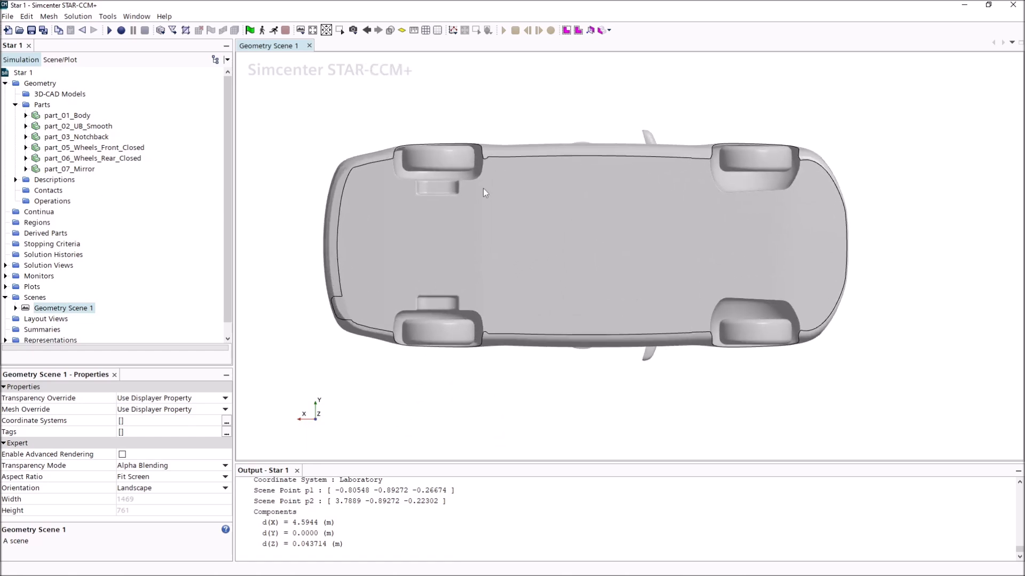
Scale part_06_Wheels_Rear_Closed non-uniformly by 1.5 in Y, keeping X and Z at 1.0
{"action": "left_click", "coordinate": [67, 159]}
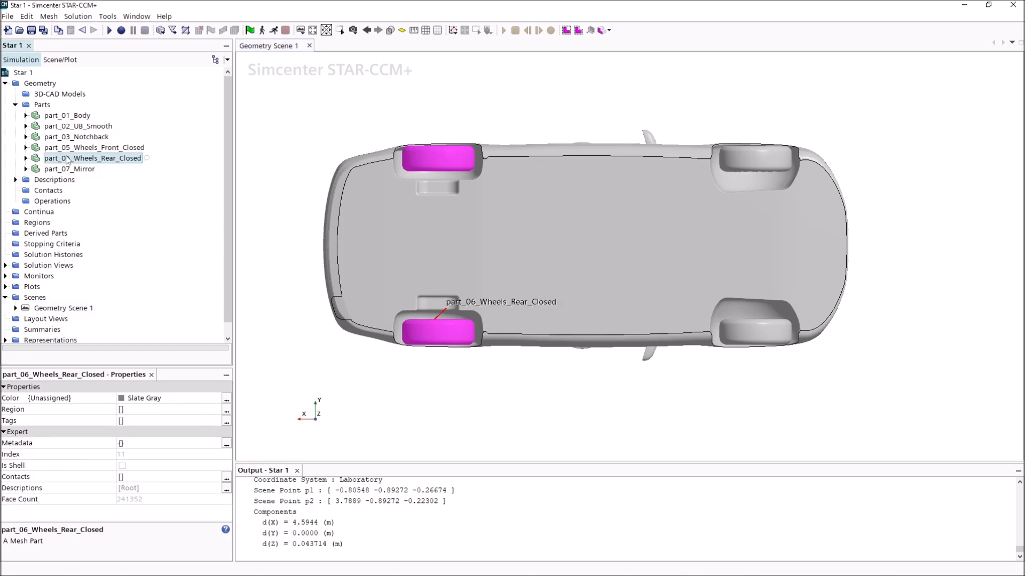
{"action": "right_click", "coordinate": [67, 158]}
{"action": "mouse_move", "coordinate": [134, 416]}
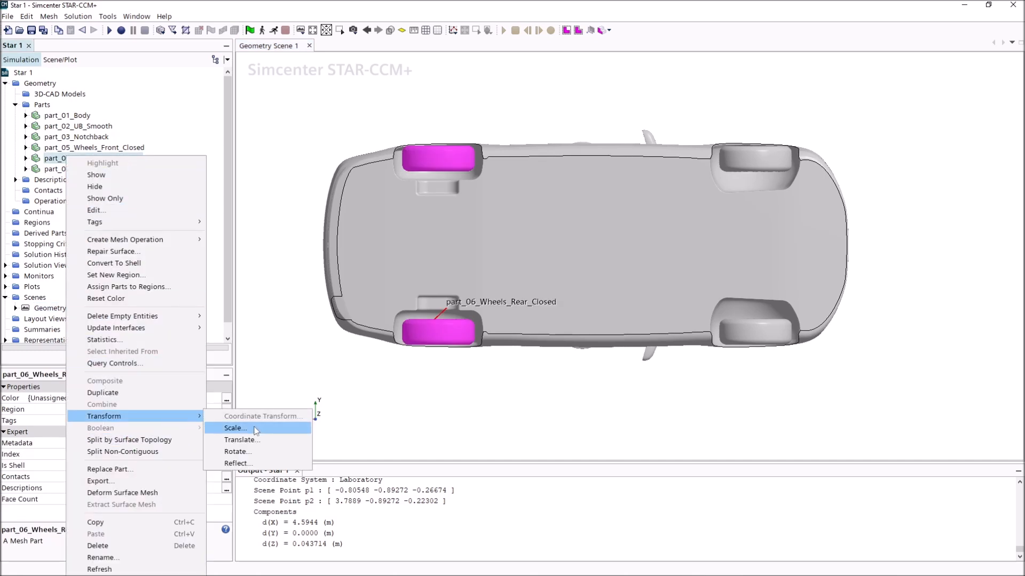
{"action": "left_click", "coordinate": [235, 428]}
{"action": "left_click_drag", "start_coordinate": [507, 218], "coordinate": [611, 201]}
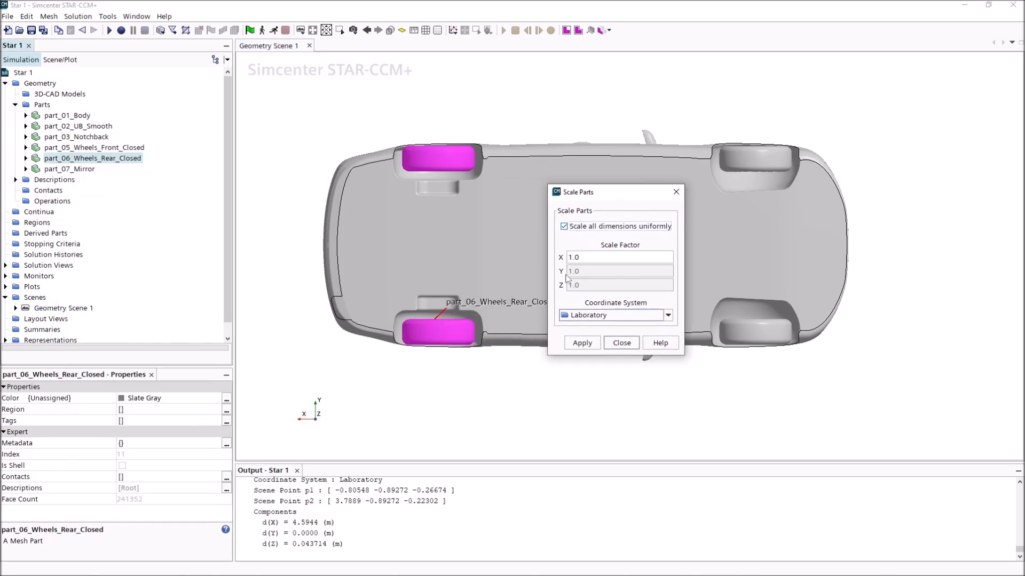
{"action": "left_click", "coordinate": [563, 226]}
{"action": "double_click", "coordinate": [583, 271]}
{"action": "left_click", "coordinate": [579, 271]}
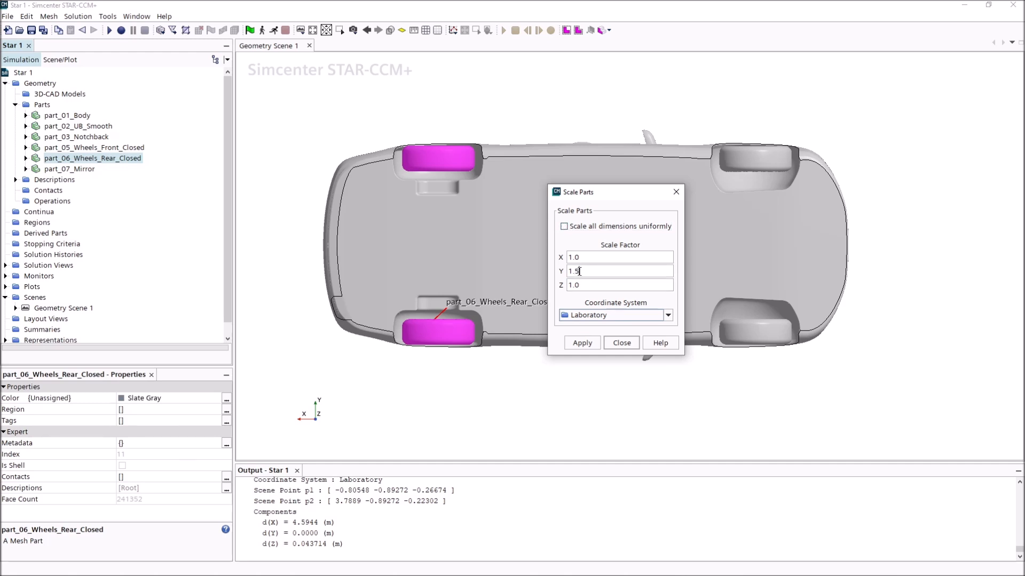
{"action": "left_click", "coordinate": [590, 347]}
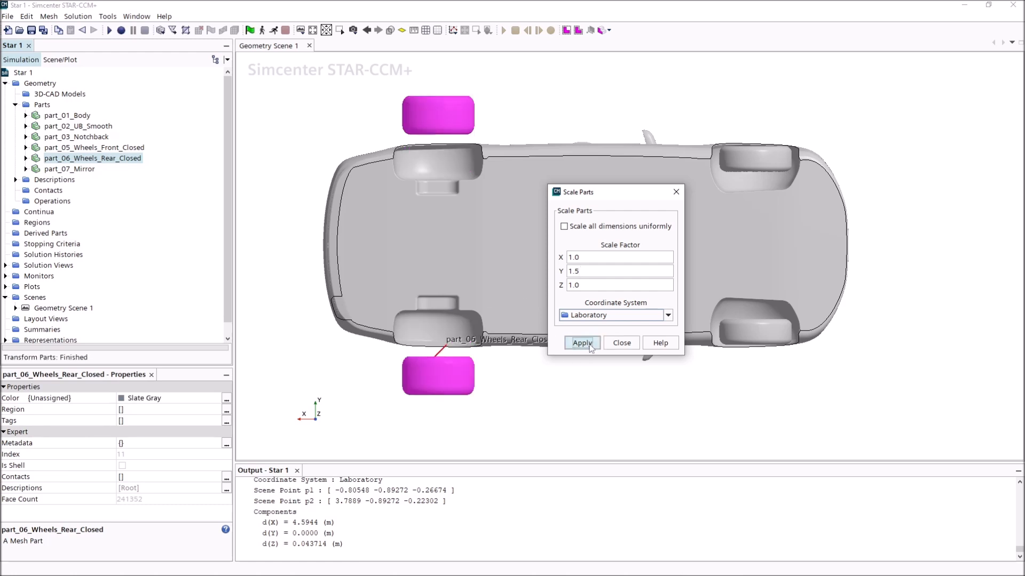
{"action": "left_click", "coordinate": [622, 343]}
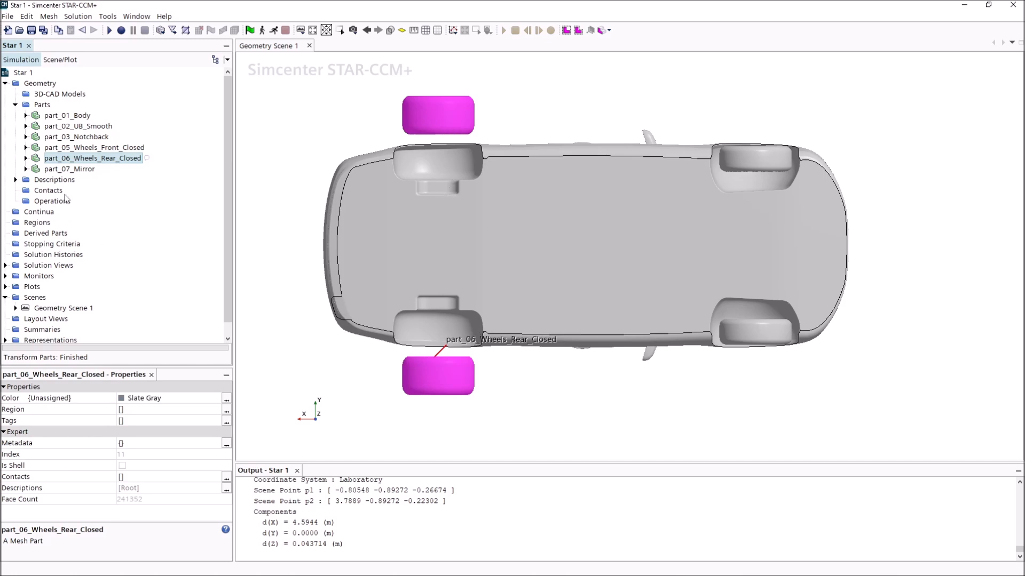
Scale the rear wheels part back non-uniformly by 0.66667 in Y only and clear the selection
{"action": "right_click", "coordinate": [469, 368]}
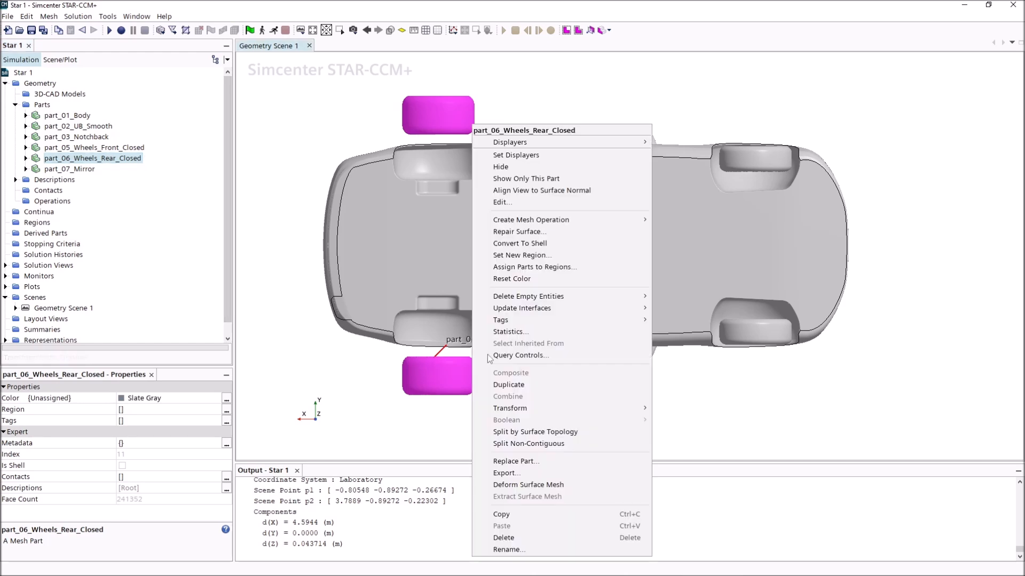
{"action": "mouse_move", "coordinate": [533, 409]}
{"action": "left_click", "coordinate": [712, 421]}
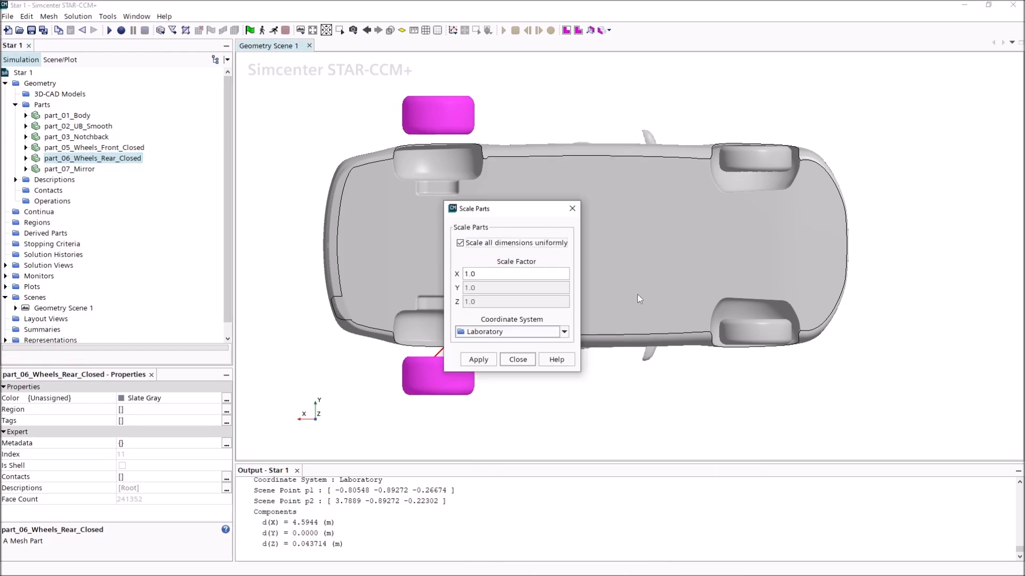
{"action": "left_click", "coordinate": [465, 245]}
{"action": "left_click", "coordinate": [494, 288]}
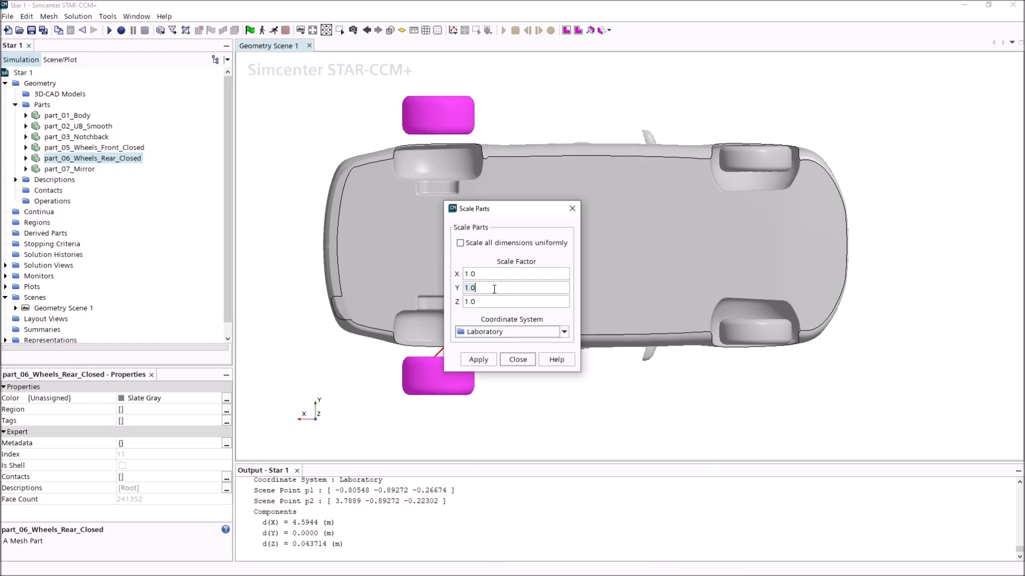
{"action": "type", "text": "0.6666"}
{"action": "left_click", "coordinate": [478, 359]}
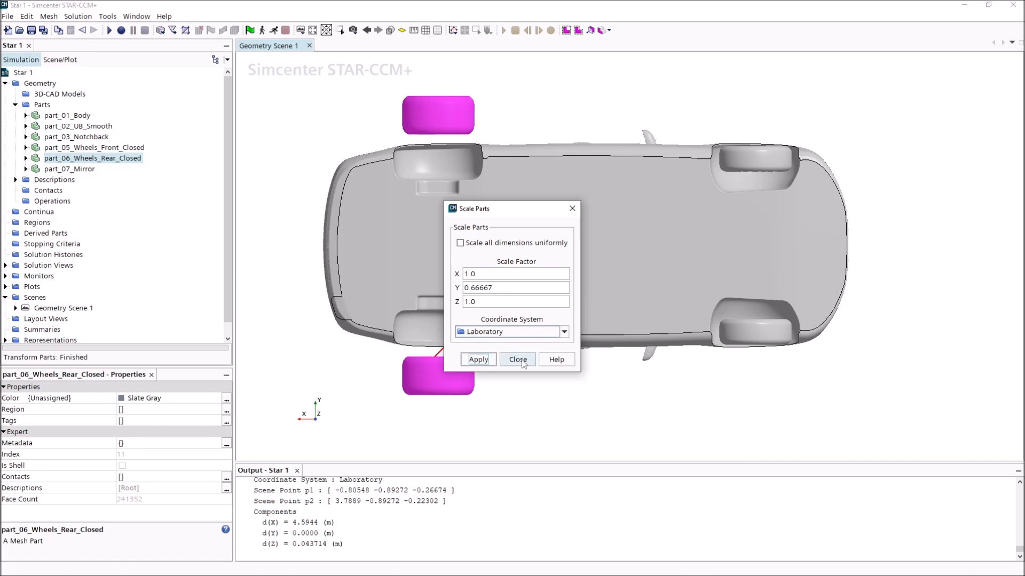
{"action": "left_click", "coordinate": [517, 359]}
{"action": "left_click", "coordinate": [268, 210]}
Split the tyres_rear surface of part_06_Wheels_Rear_Closed into its non-contiguous pieces and highlight the resulting tyre surfaces
{"action": "left_click", "coordinate": [26, 158]}
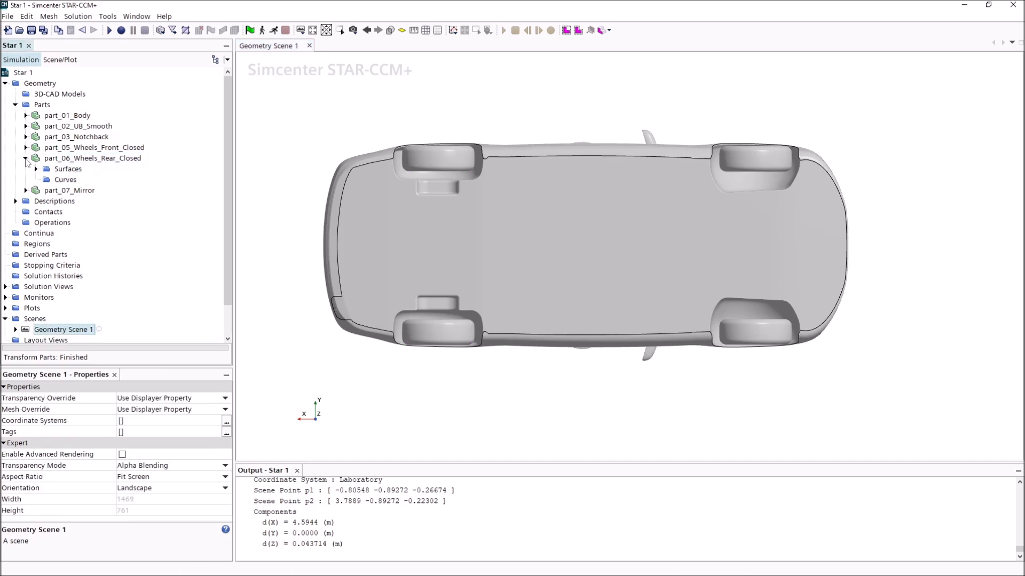
{"action": "left_click", "coordinate": [35, 169]}
{"action": "left_click", "coordinate": [57, 179]}
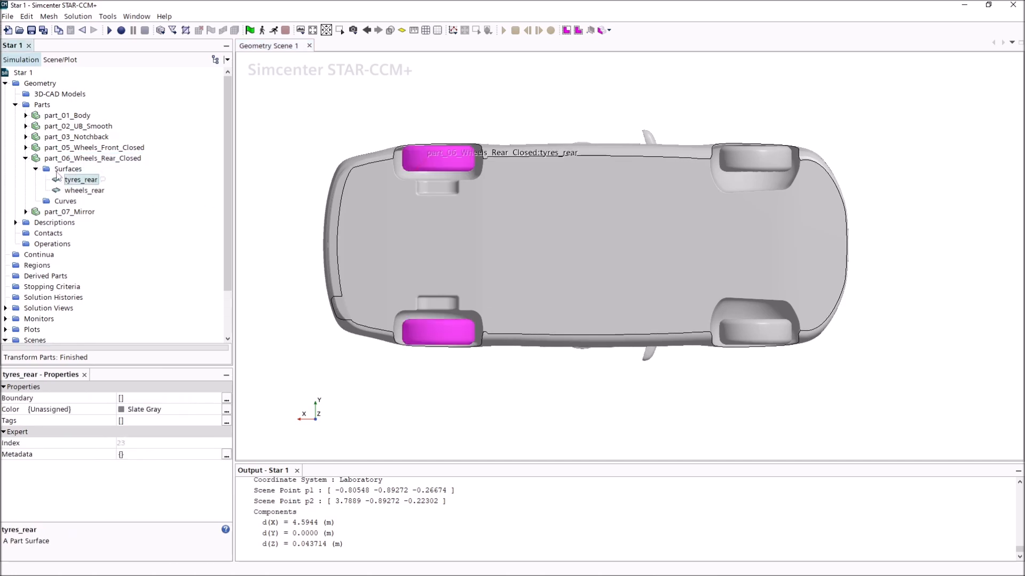
{"action": "right_click", "coordinate": [56, 162]}
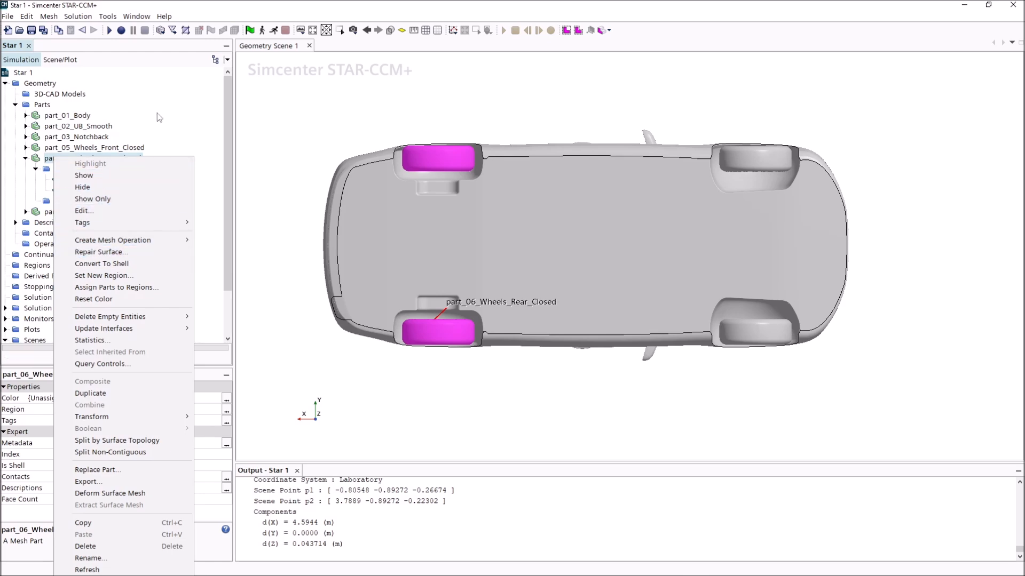
{"action": "left_click", "coordinate": [169, 123]}
{"action": "right_click", "coordinate": [70, 182]}
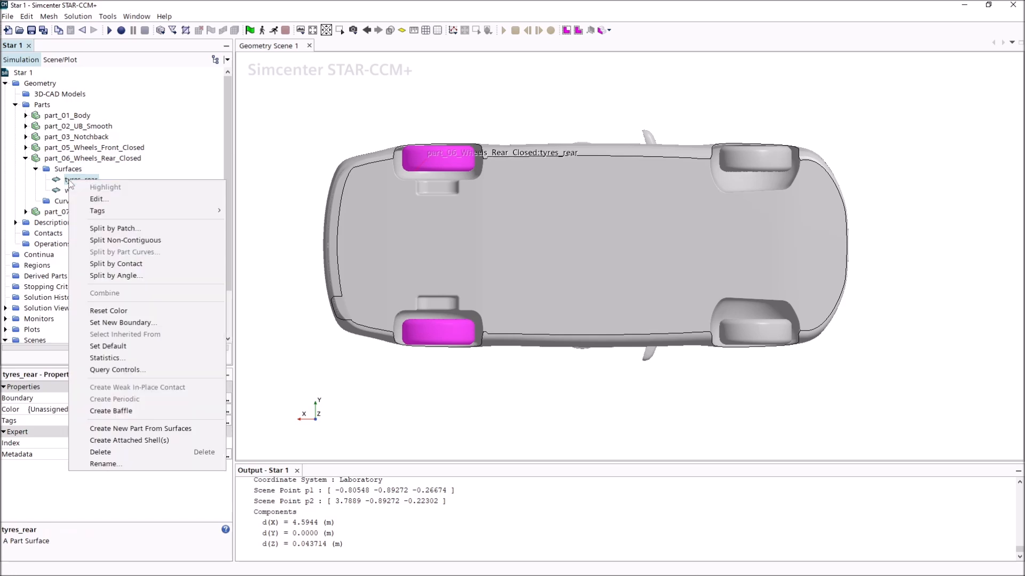
{"action": "left_click", "coordinate": [166, 241]}
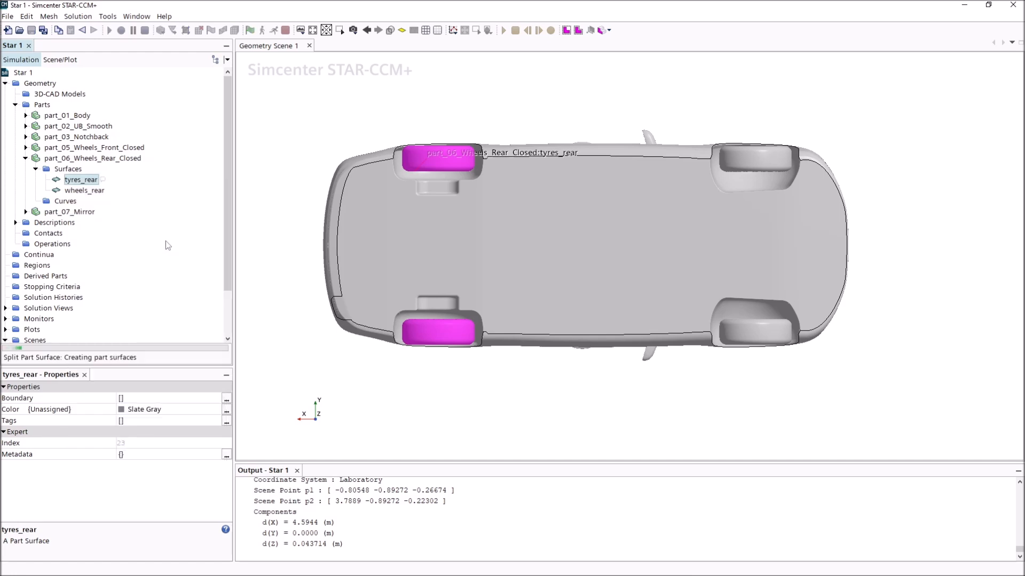
{"action": "left_click", "coordinate": [94, 191]}
{"action": "left_click", "coordinate": [86, 182]}
{"action": "left_click", "coordinate": [85, 190]}
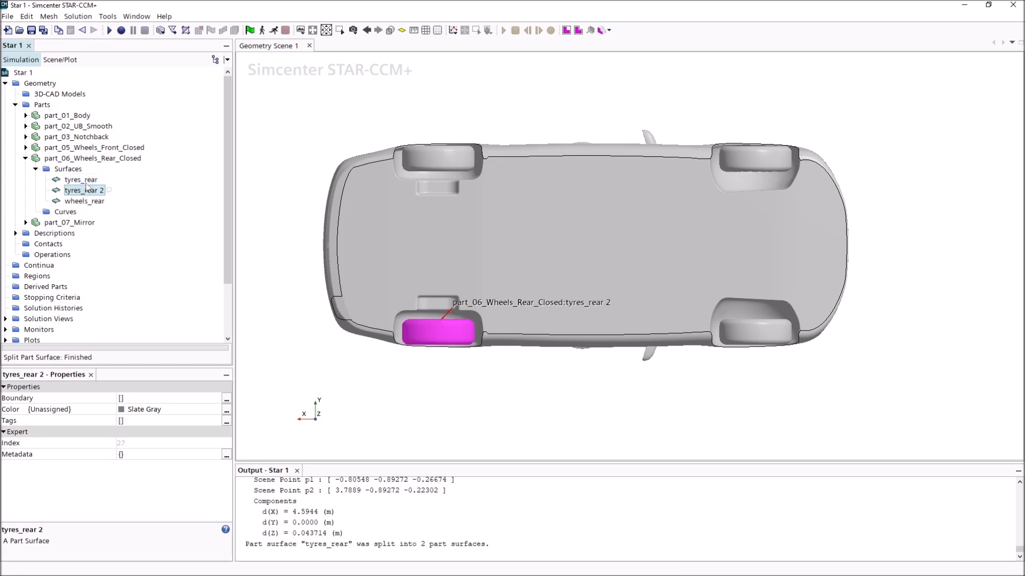
Split the wheels_rear surface of part_06_Wheels_Rear_Closed into its non-contiguous pieces
{"action": "left_click", "coordinate": [88, 181]}
{"action": "left_click", "coordinate": [87, 202]}
{"action": "right_click", "coordinate": [87, 202]}
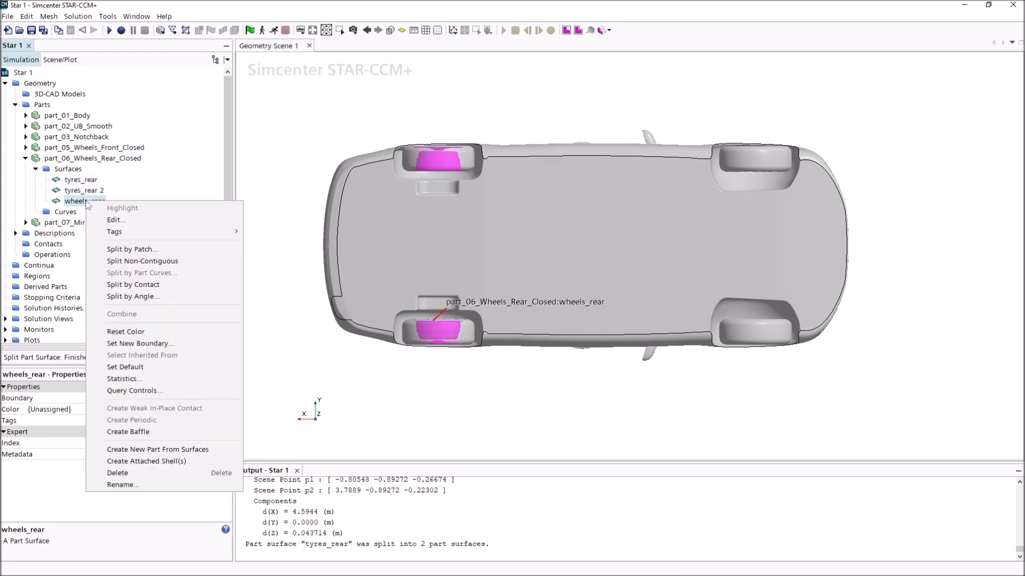
{"action": "left_click", "coordinate": [188, 264]}
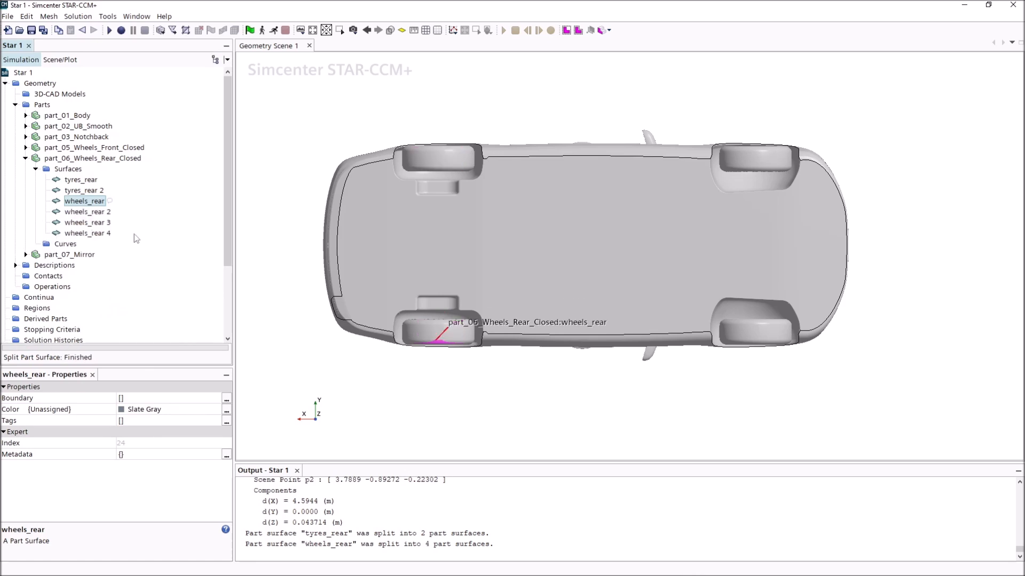
Highlight each split wheels_rear surface in turn to identify which rear wheel it belongs to
{"action": "left_click", "coordinate": [87, 212]}
{"action": "key", "text": "Up"}
{"action": "left_click", "coordinate": [89, 215]}
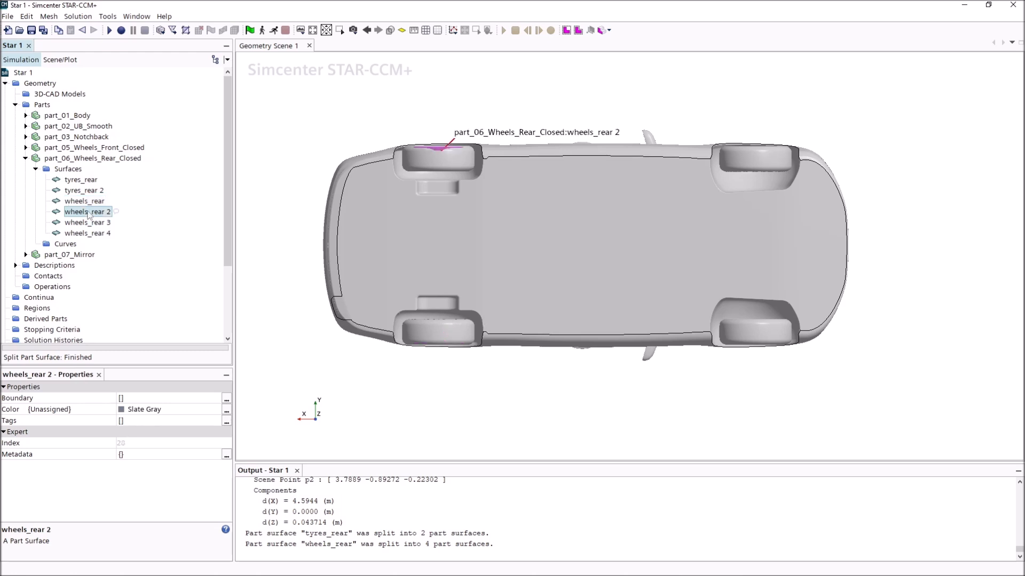
{"action": "left_click", "coordinate": [90, 224]}
{"action": "left_click", "coordinate": [90, 235]}
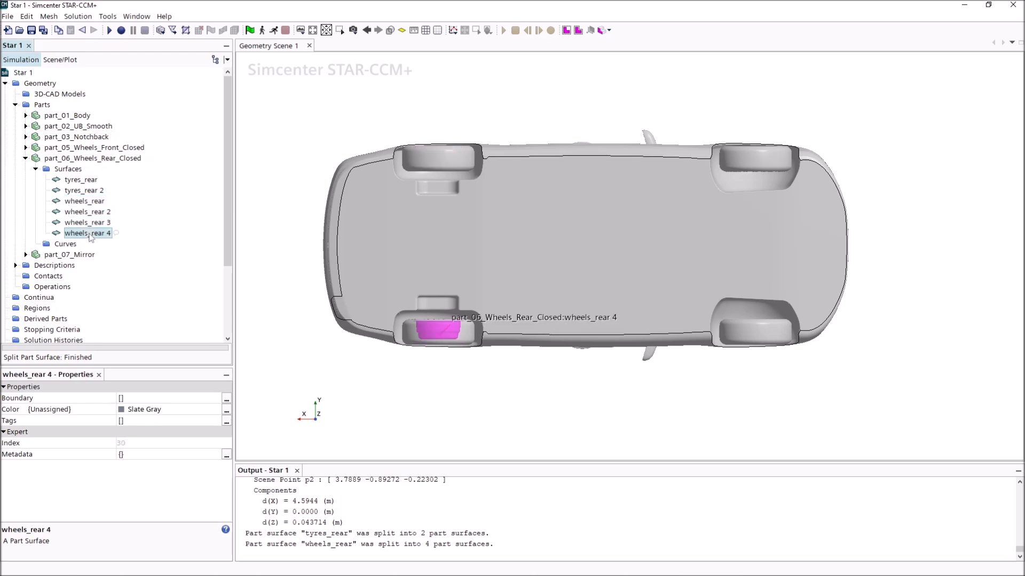
{"action": "left_click", "coordinate": [86, 202]}
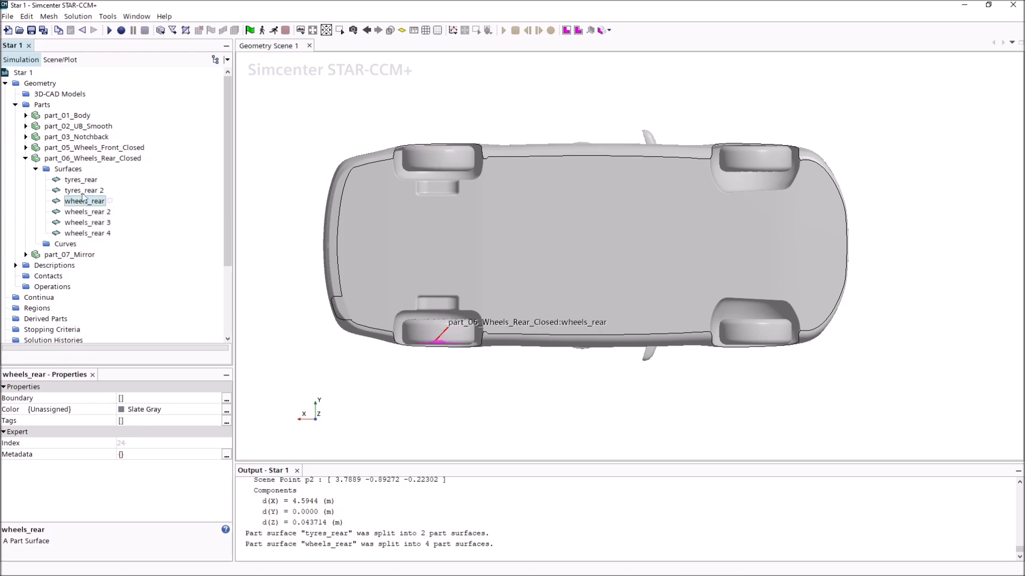
Combine the surfaces tyres_rear, wheels_rear 2 and wheels_rear 3 into one surface
{"action": "left_click", "coordinate": [81, 181]}
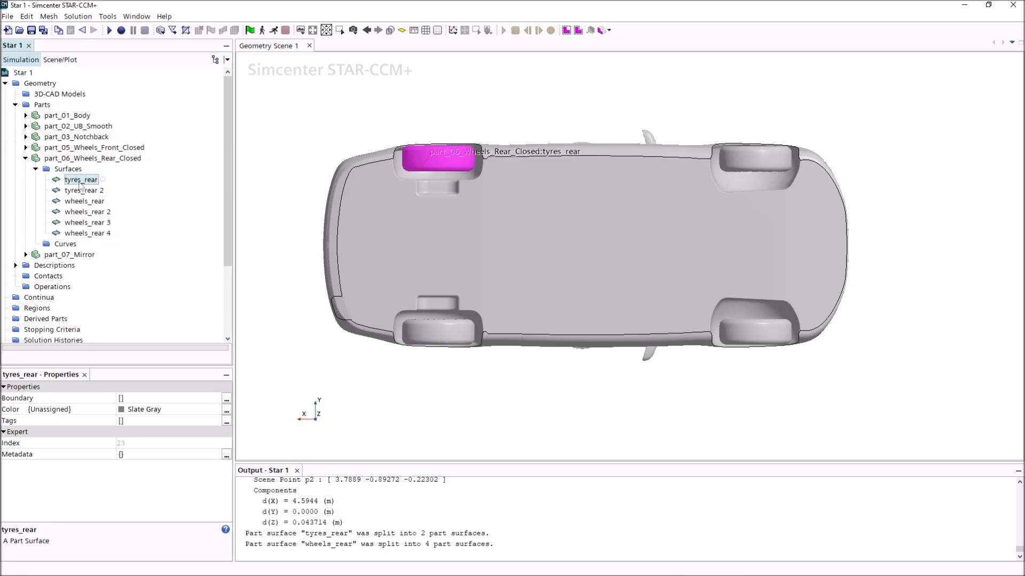
{"action": "left_click", "coordinate": [83, 203], "text": "ctrl"}
{"action": "left_click", "coordinate": [84, 203], "text": "ctrl"}
{"action": "left_click", "coordinate": [87, 212], "text": "ctrl"}
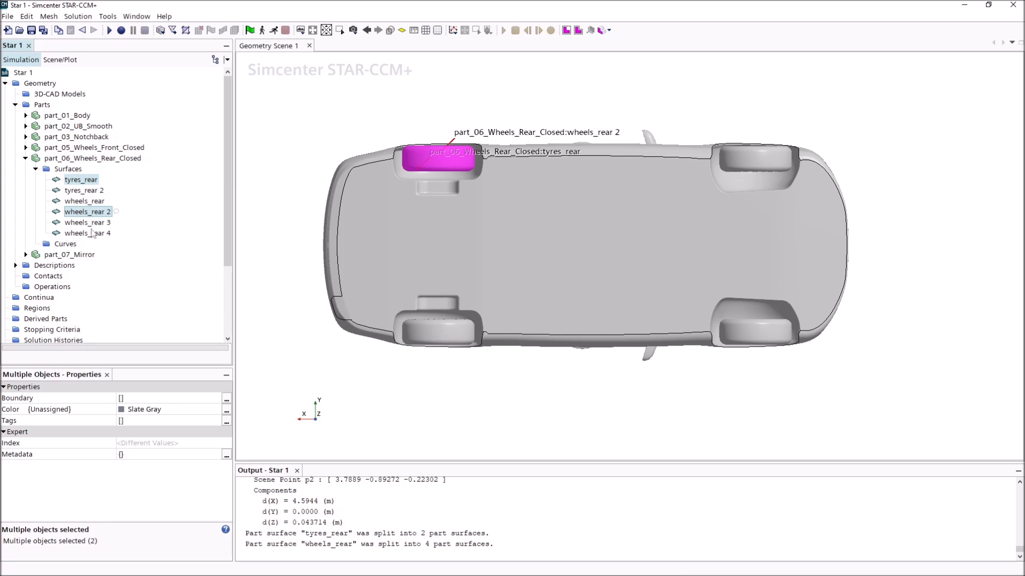
{"action": "left_click", "coordinate": [91, 224], "text": "ctrl"}
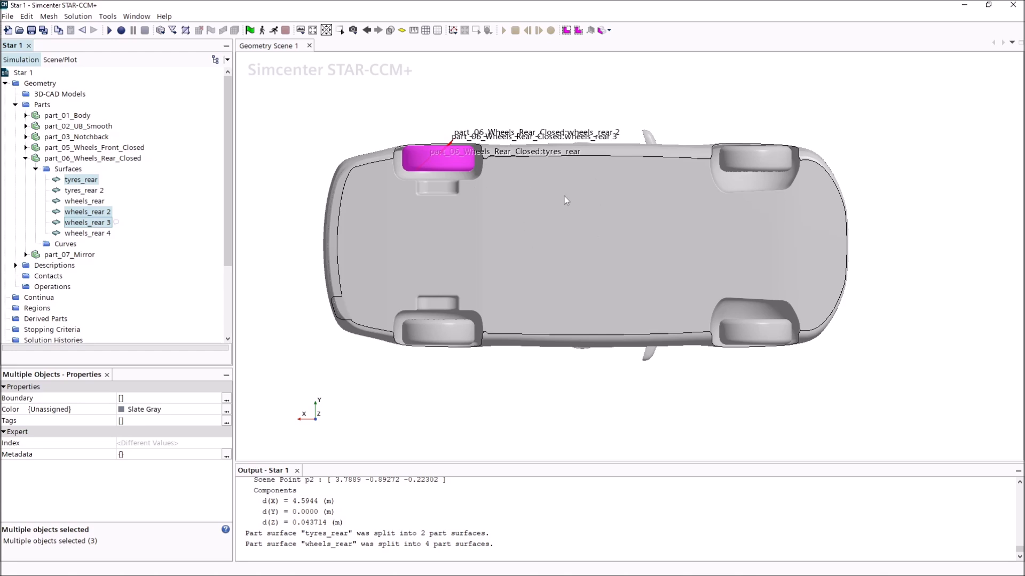
{"action": "right_click", "coordinate": [91, 218]}
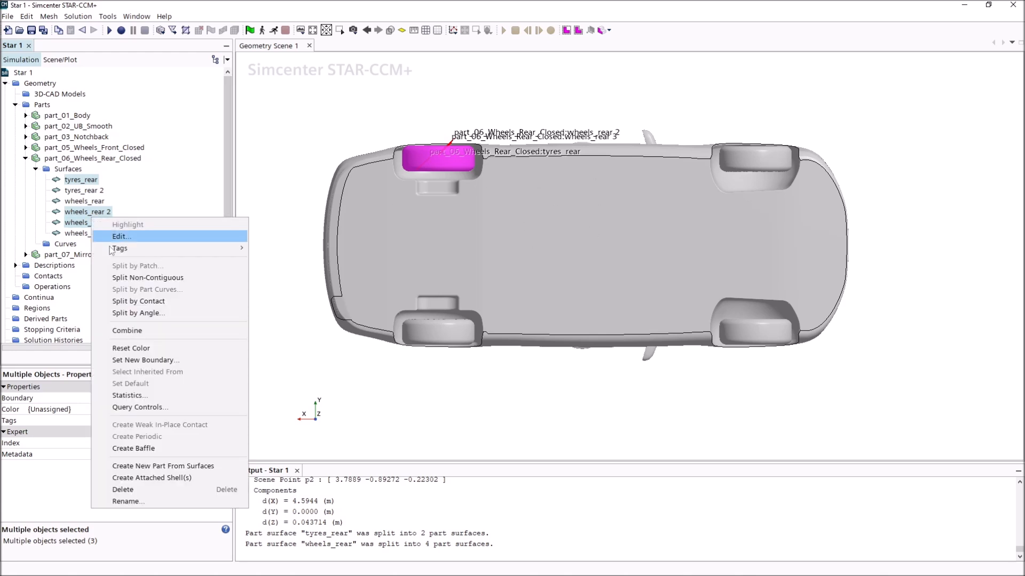
{"action": "left_click", "coordinate": [145, 330]}
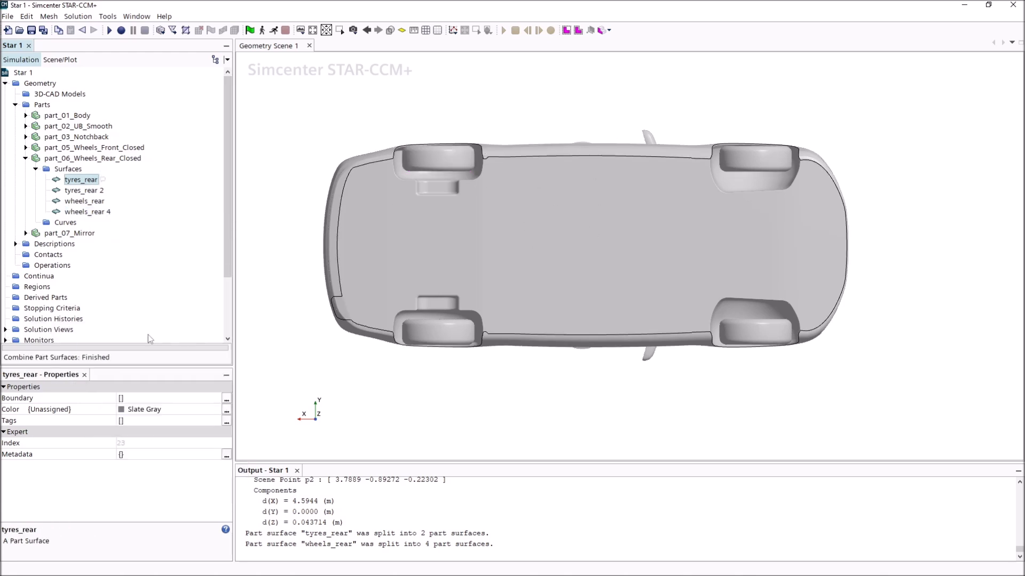
Combine the surfaces tyres_rear 2, wheels_rear and wheels_rear 4 into one surface
{"action": "left_click", "coordinate": [89, 191]}
{"action": "left_click", "coordinate": [89, 213], "text": "shift"}
{"action": "right_click", "coordinate": [89, 214]}
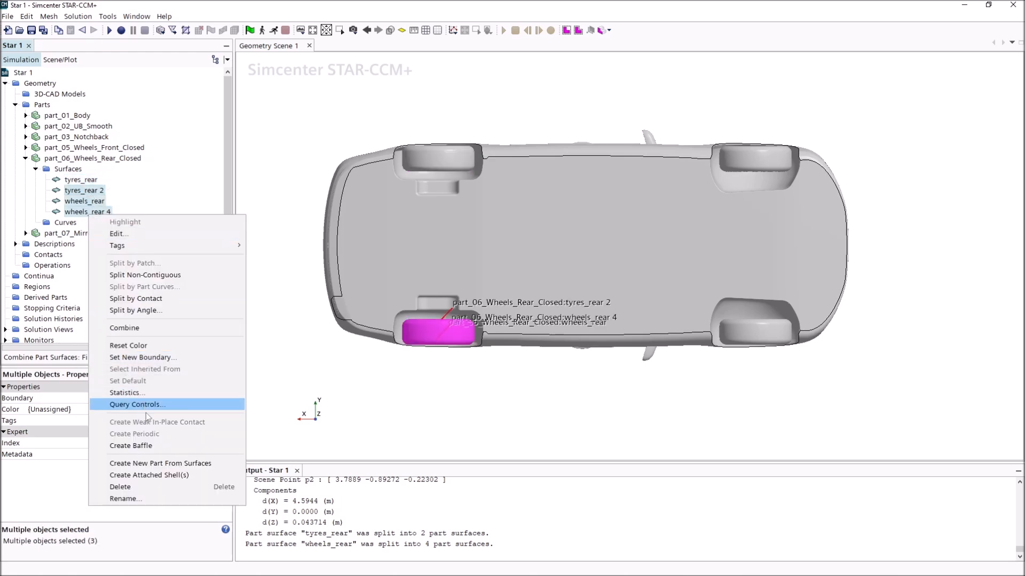
{"action": "left_click", "coordinate": [159, 328]}
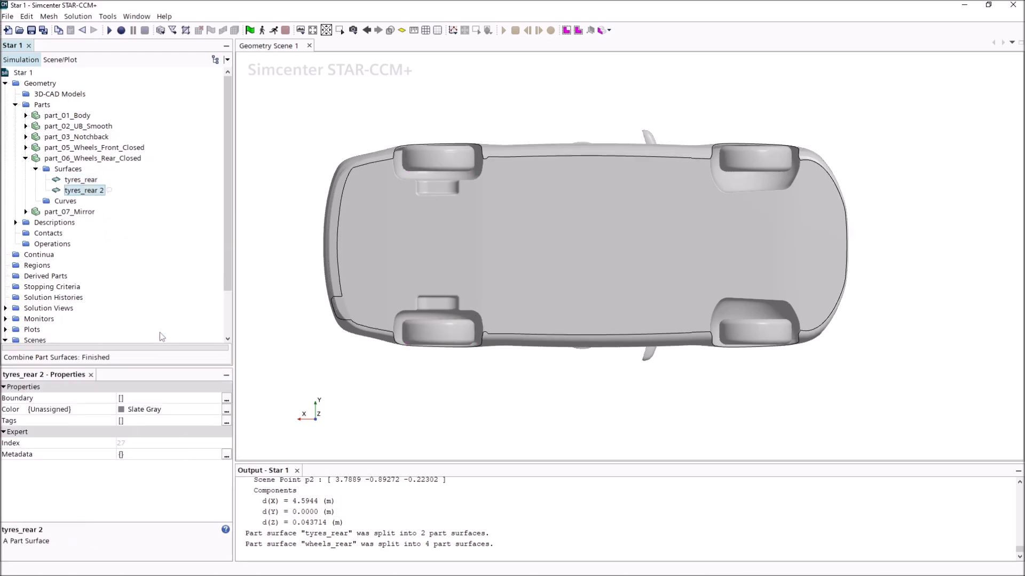
Rename the combined tyres_rear surface as tyres_rear_right
{"action": "left_click", "coordinate": [89, 183]}
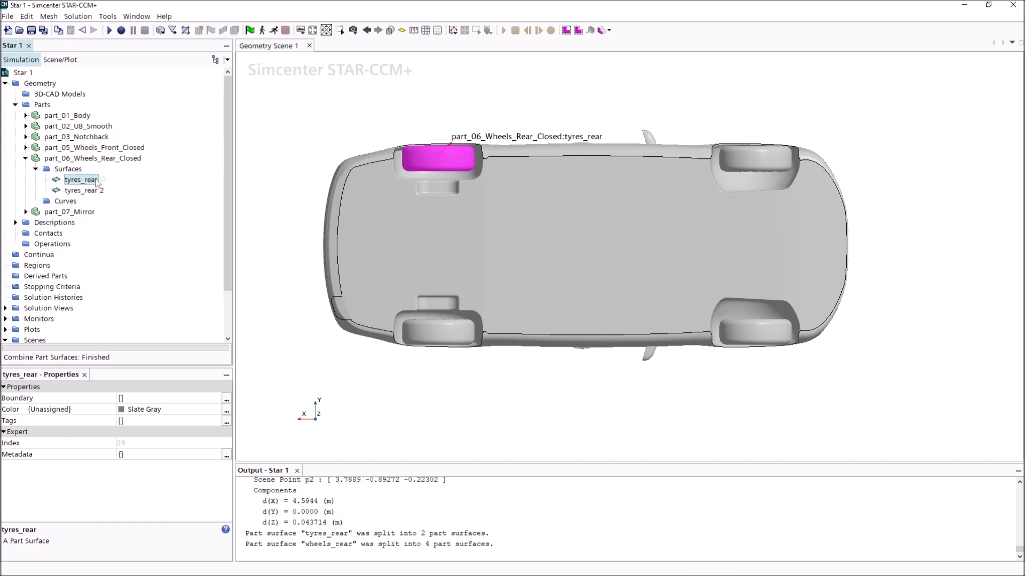
{"action": "left_click", "coordinate": [104, 180]}
{"action": "type", "text": "_right"}
{"action": "key", "text": "BackSpace"}
{"action": "type", "text": "t"}
{"action": "key", "text": "Return"}
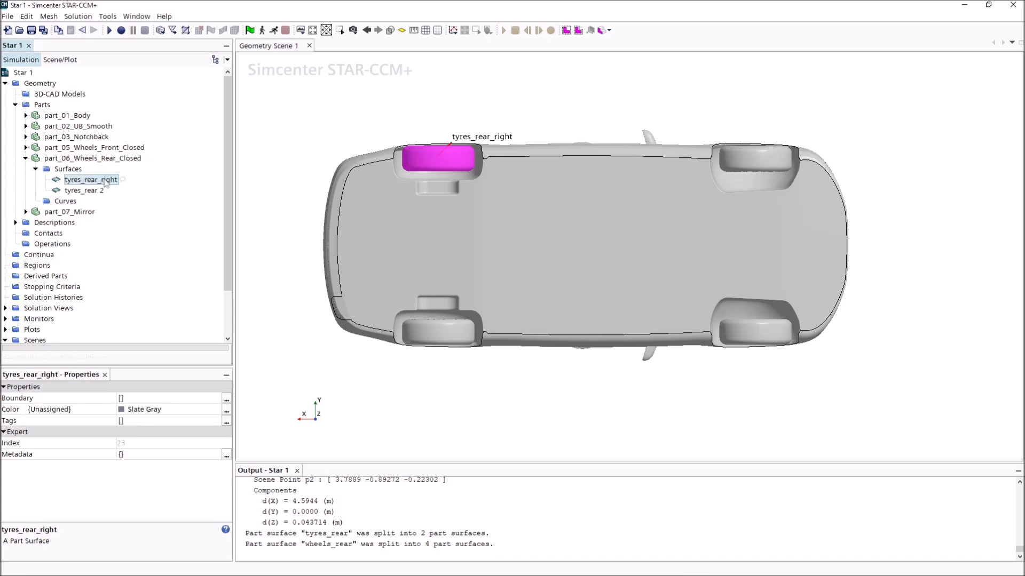
Rename the combined tyres_rear 2 surface as tyres_rear_left
{"action": "right_click", "coordinate": [73, 191]}
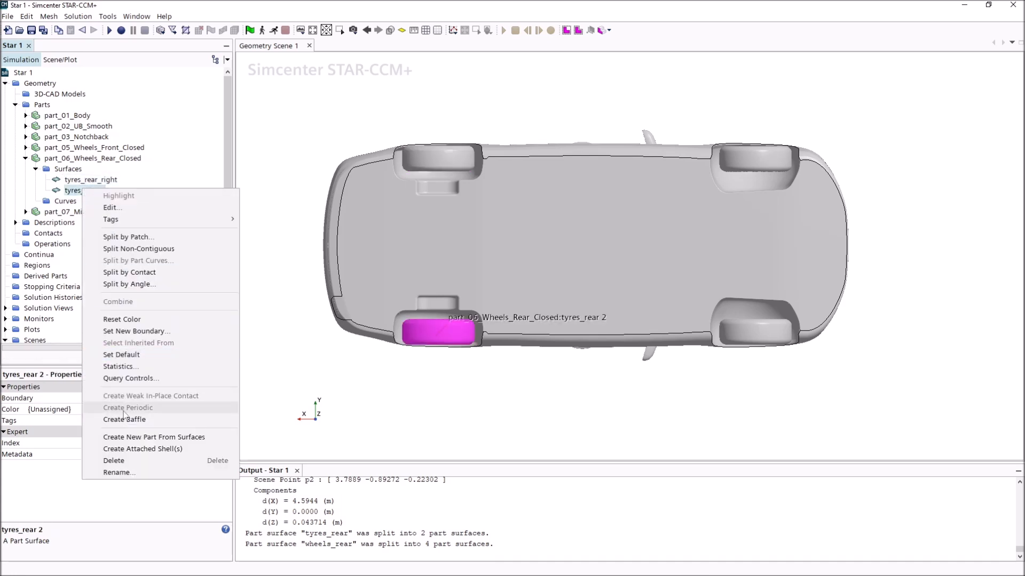
{"action": "left_click", "coordinate": [152, 472]}
{"action": "key", "text": "End"}
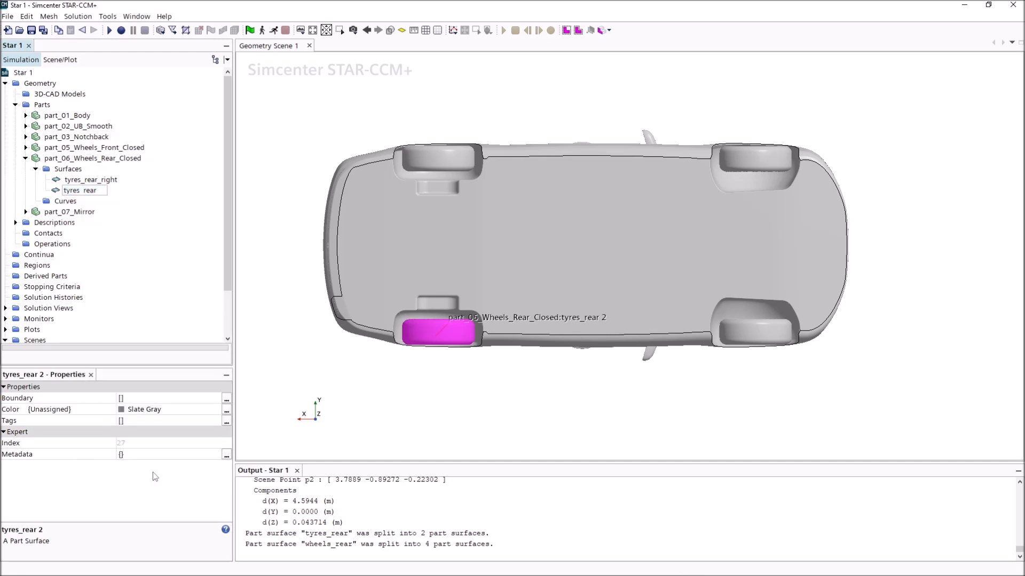
{"action": "key", "text": "BackSpace"}
{"action": "type", "text": "_left"}
{"action": "key", "text": "Return"}
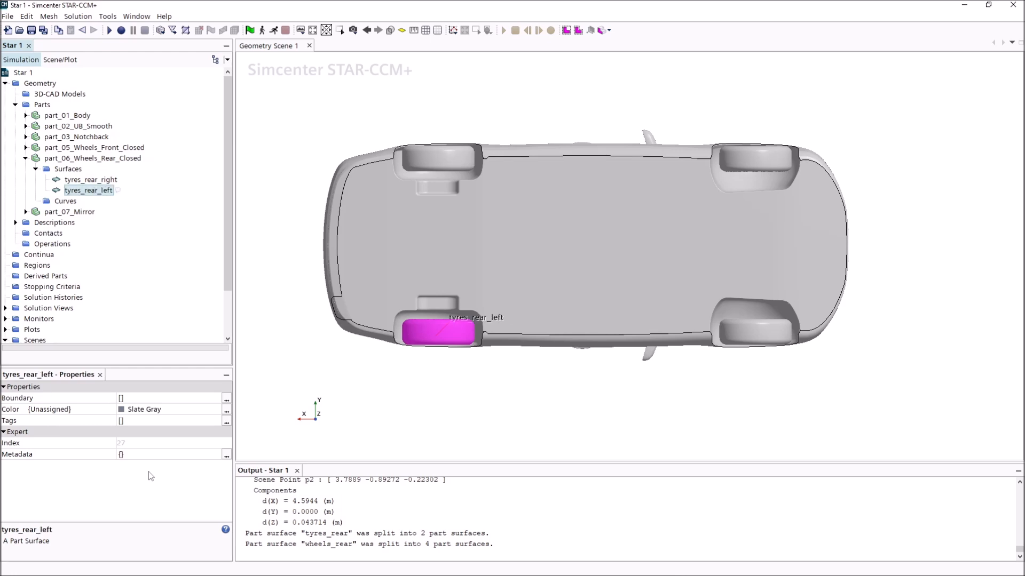
Create a new part from the tyres_rear_left surface of part_06_Wheels_Rear_Closed
{"action": "left_click", "coordinate": [278, 152]}
{"action": "left_click", "coordinate": [79, 169]}
{"action": "left_click", "coordinate": [84, 180]}
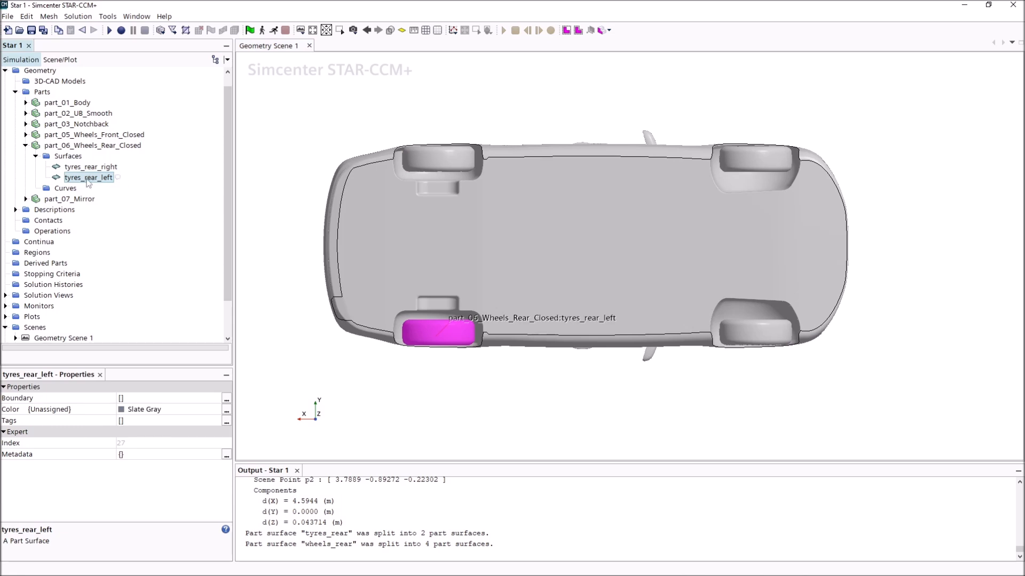
{"action": "right_click", "coordinate": [89, 181]}
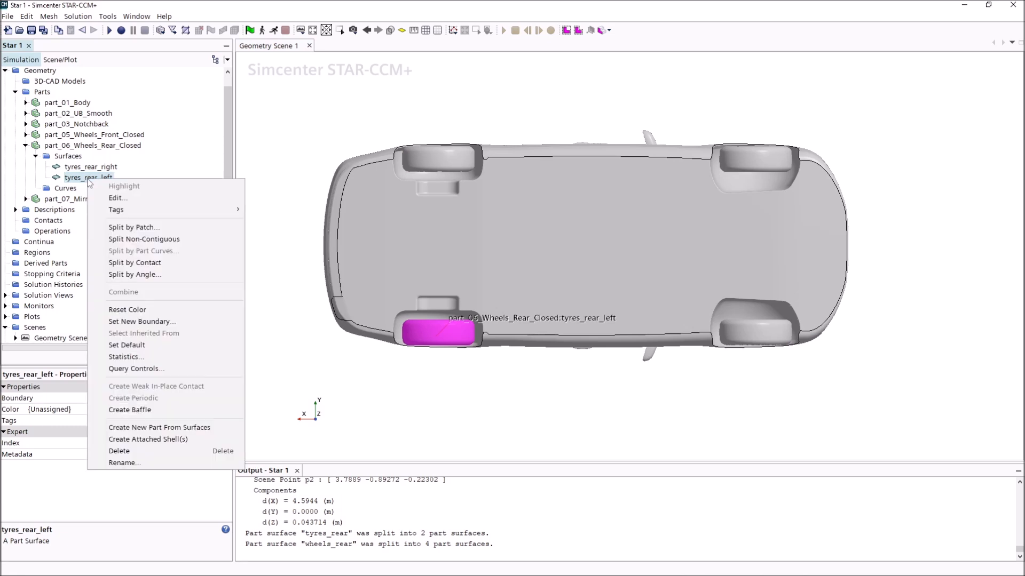
{"action": "left_click", "coordinate": [172, 433]}
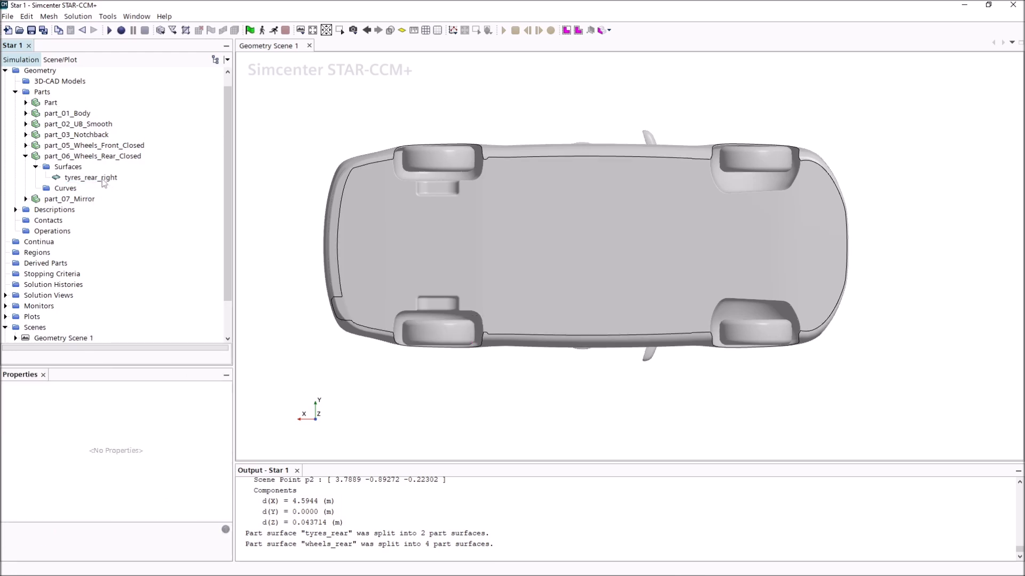
Collapse part_06_Wheels_Rear_Closed and rename the newly created part as part_06_Wheel_Rear_Left
{"action": "left_click", "coordinate": [103, 180]}
{"action": "left_click", "coordinate": [25, 157]}
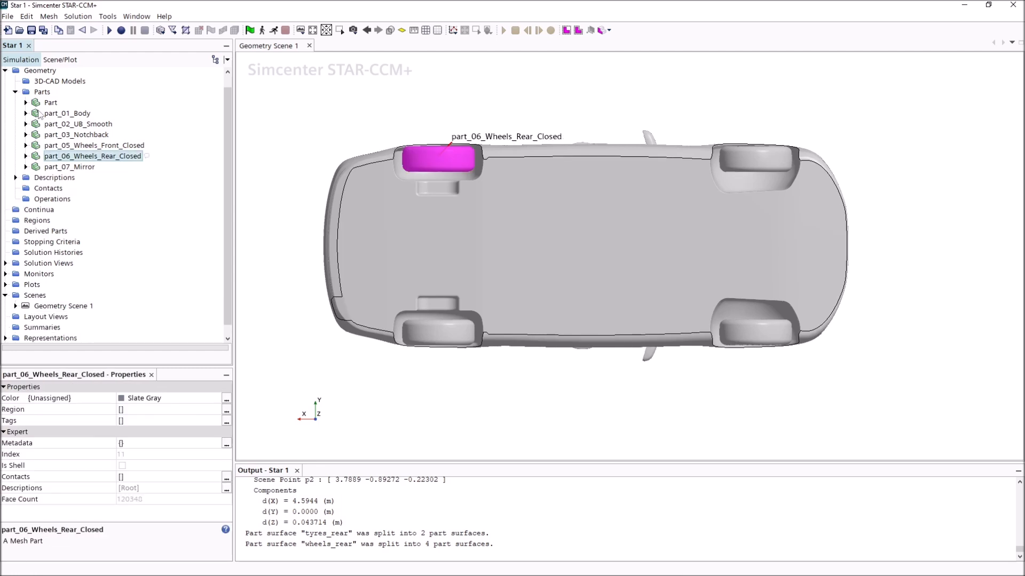
{"action": "left_click", "coordinate": [35, 103]}
{"action": "left_click", "coordinate": [56, 104]}
{"action": "type", "text": "pa"}
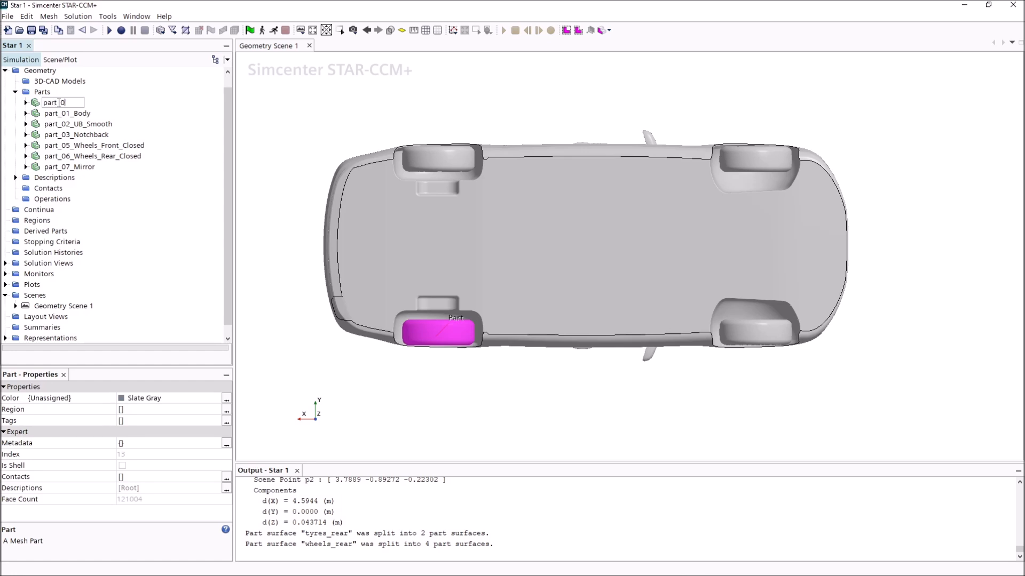
{"action": "type", "text": "rt_06_Wheel_Rear_Left"}
{"action": "key", "text": "Return"}
Scale part_06_Wheel_Rear_Left non-uniformly by 1.5 in Y, keeping X and Z at 1.0
{"action": "right_click", "coordinate": [59, 105]}
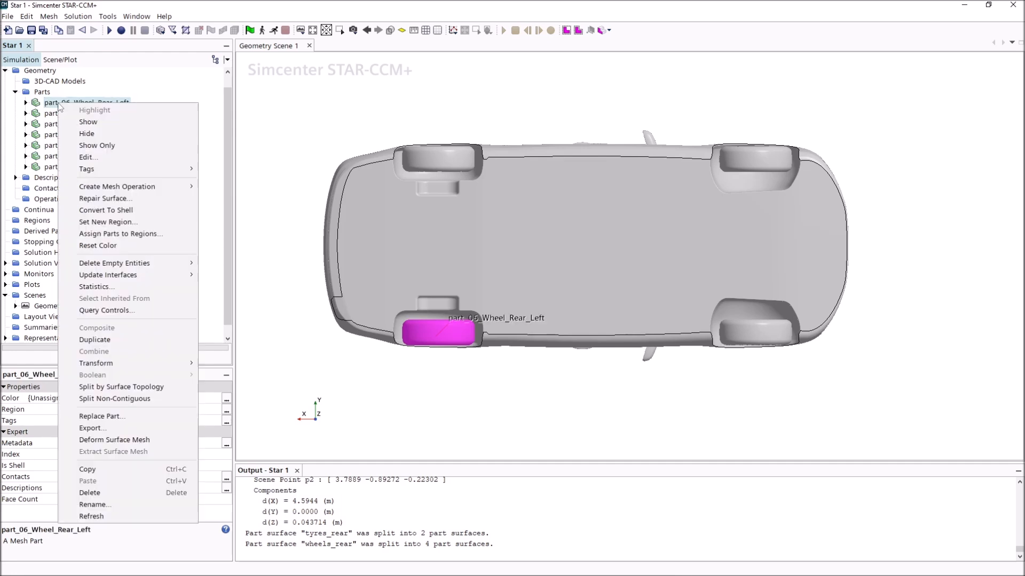
{"action": "mouse_move", "coordinate": [156, 363]}
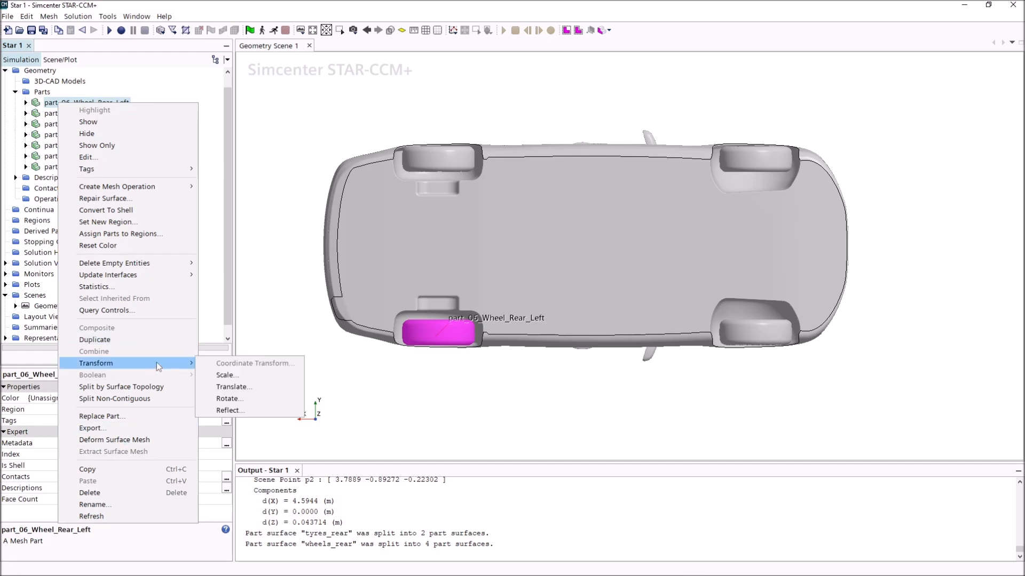
{"action": "left_click", "coordinate": [226, 375]}
{"action": "left_click", "coordinate": [460, 243]}
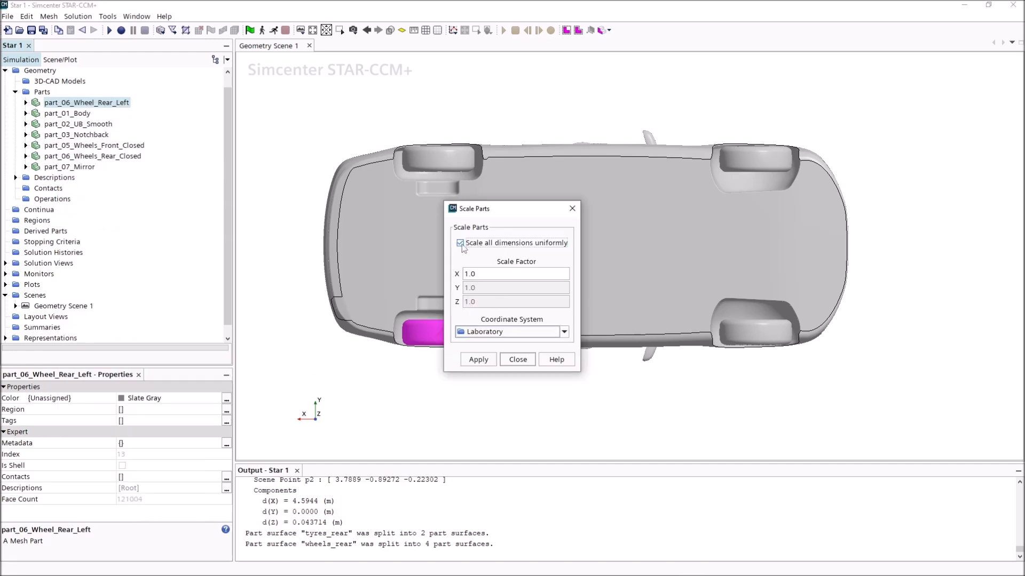
{"action": "double_click", "coordinate": [486, 288]}
{"action": "type", "text": "1."}
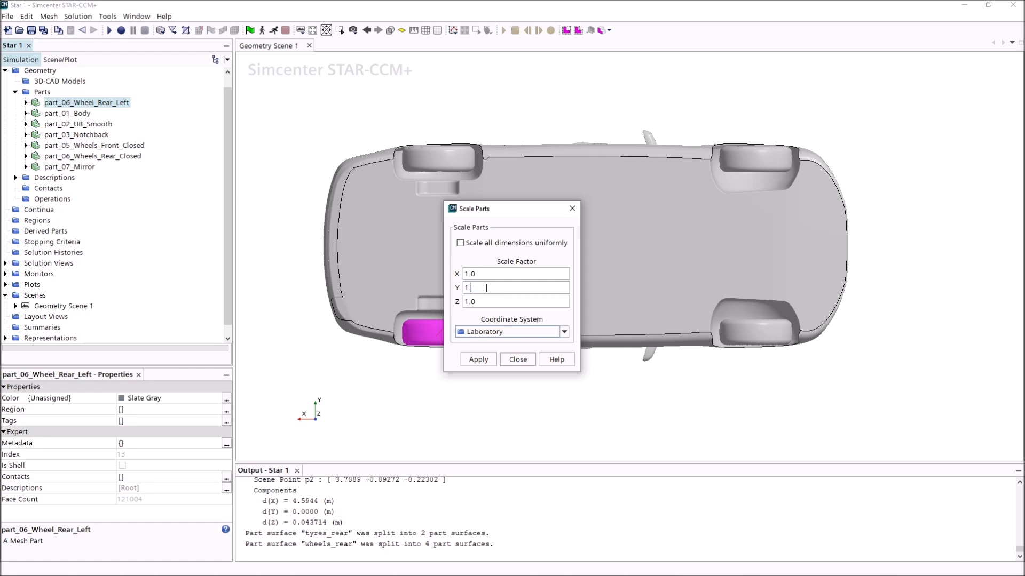
{"action": "type", "text": "5"}
{"action": "left_click_drag", "start_coordinate": [521, 210], "coordinate": [728, 171]}
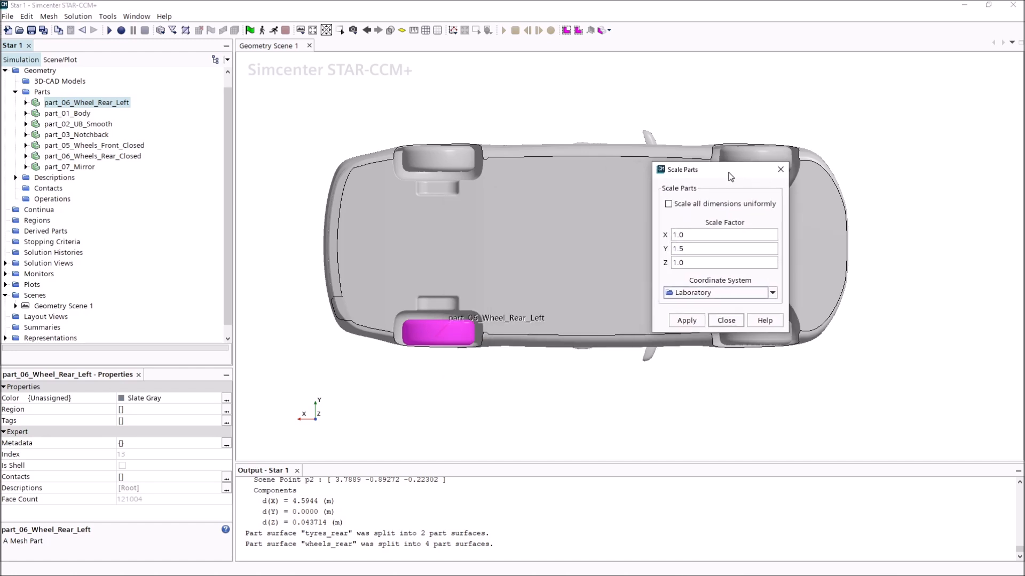
{"action": "left_click", "coordinate": [696, 321]}
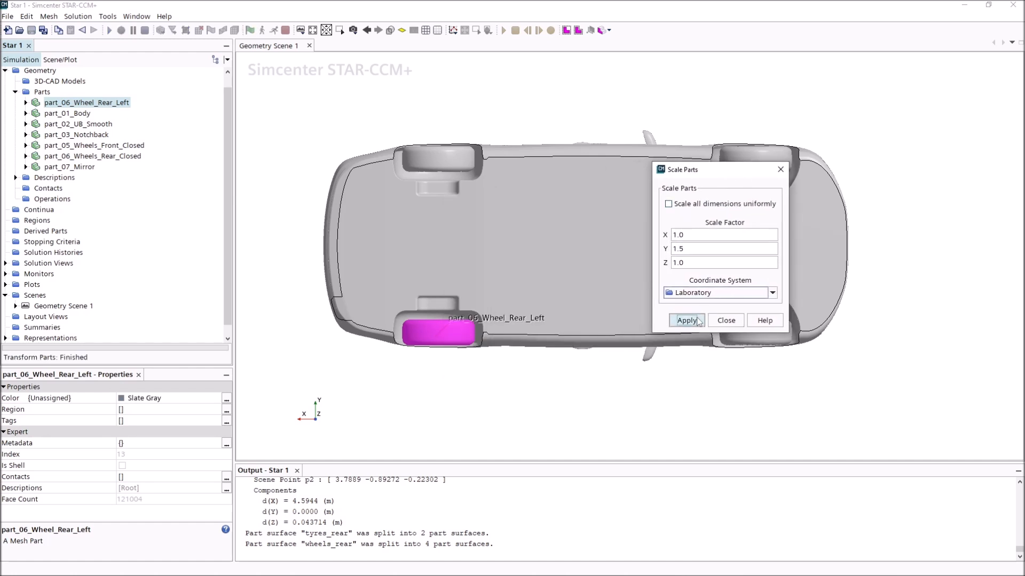
{"action": "left_click", "coordinate": [726, 320]}
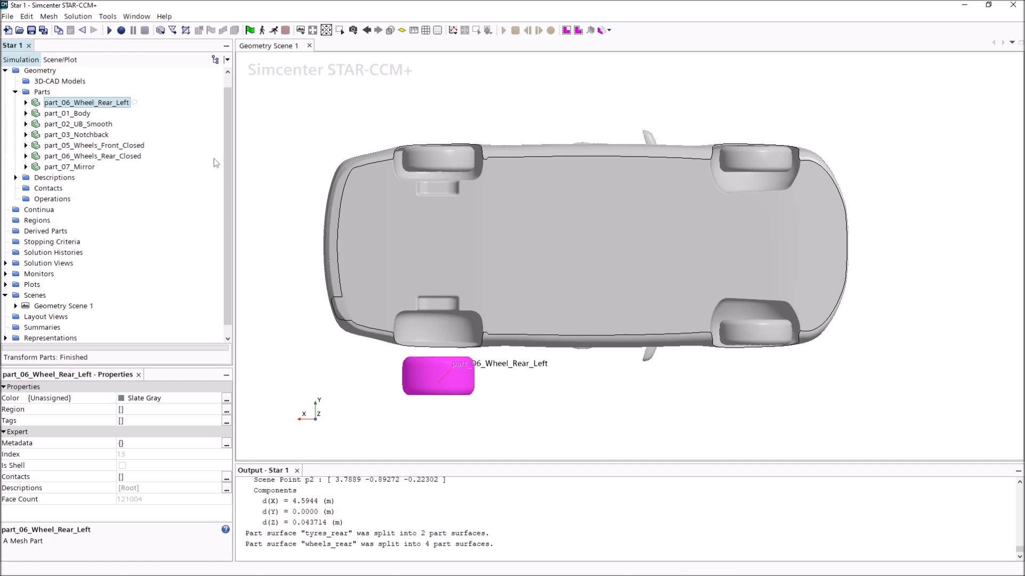
Scale part_06_Wheels_Rear_Closed non-uniformly in Y by the same factor as the rear left wheel, keeping X and Z at 1.0
{"action": "left_click", "coordinate": [63, 155]}
{"action": "right_click", "coordinate": [63, 155]}
{"action": "mouse_move", "coordinate": [168, 416]}
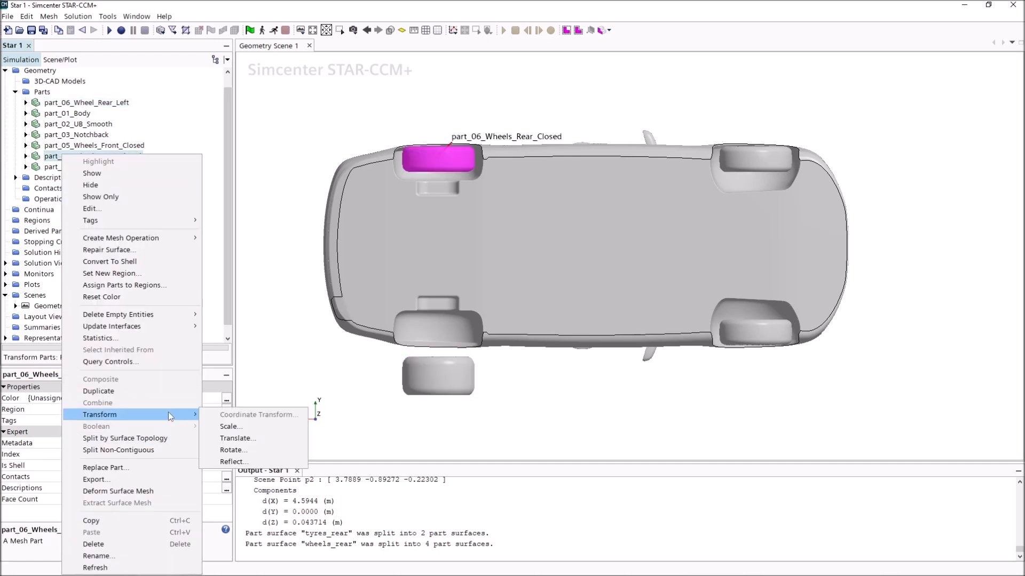
{"action": "left_click", "coordinate": [300, 424]}
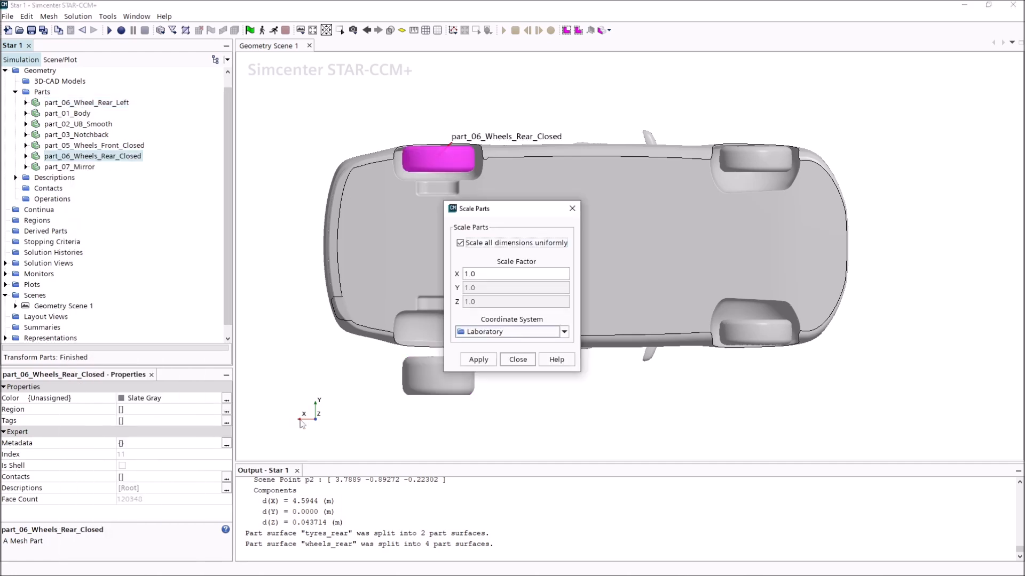
{"action": "left_click", "coordinate": [472, 246]}
{"action": "double_click", "coordinate": [493, 289]}
{"action": "type", "text": "1"}
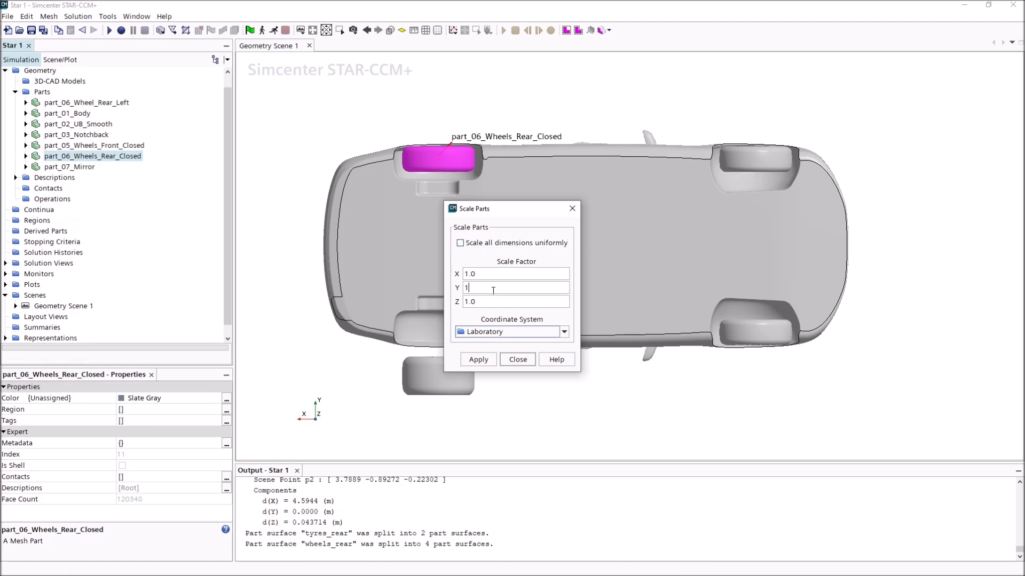
{"action": "left_click", "coordinate": [478, 359]}
{"action": "left_click", "coordinate": [518, 359]}
{"action": "right_click", "coordinate": [100, 162]}
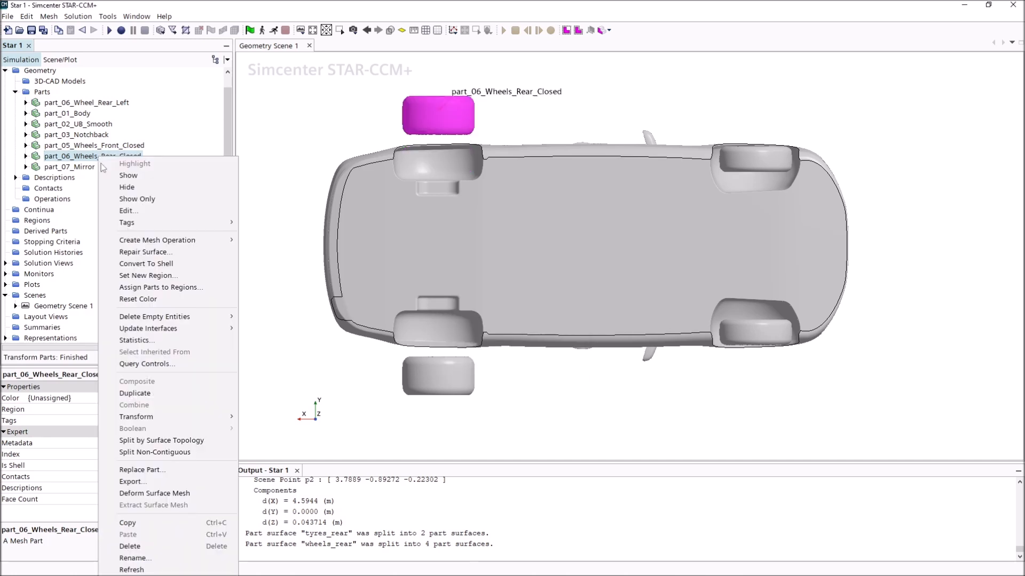
{"action": "mouse_move", "coordinate": [176, 414]}
{"action": "left_click", "coordinate": [271, 441]}
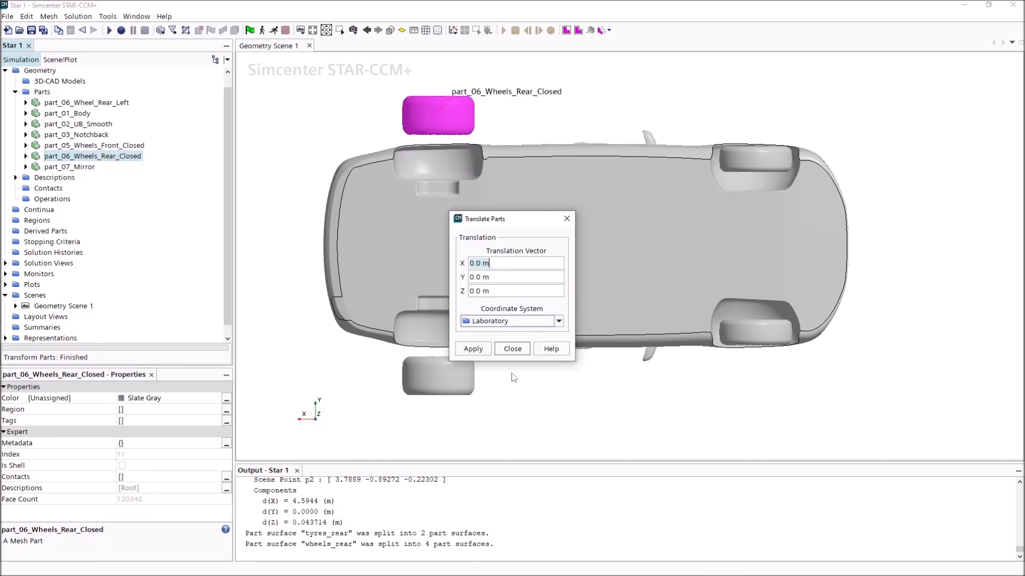
{"action": "left_click_drag", "start_coordinate": [518, 231], "coordinate": [649, 234]}
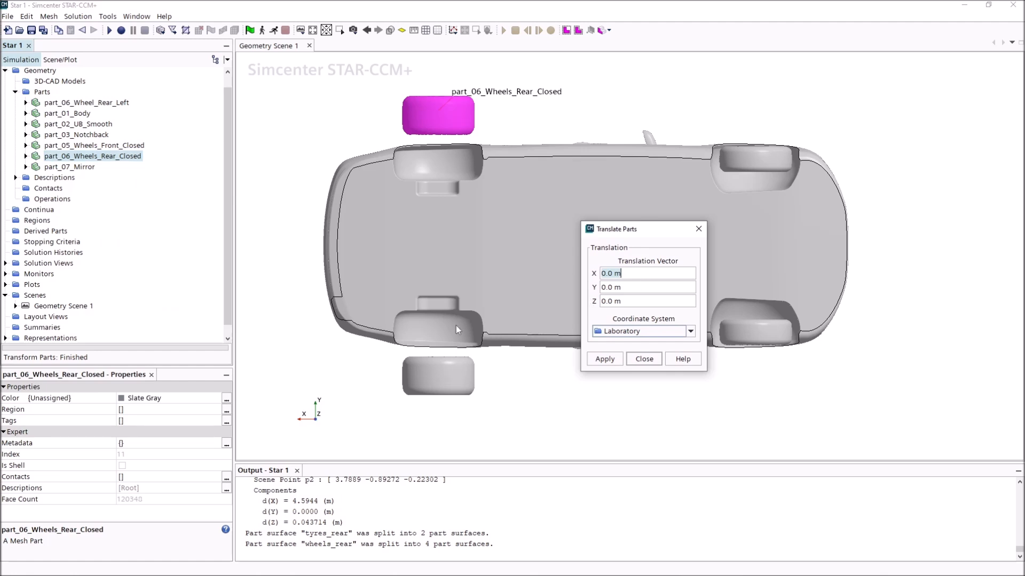
{"action": "left_click", "coordinate": [623, 288]}
{"action": "left_click", "coordinate": [644, 359]}
{"action": "left_click", "coordinate": [413, 30]}
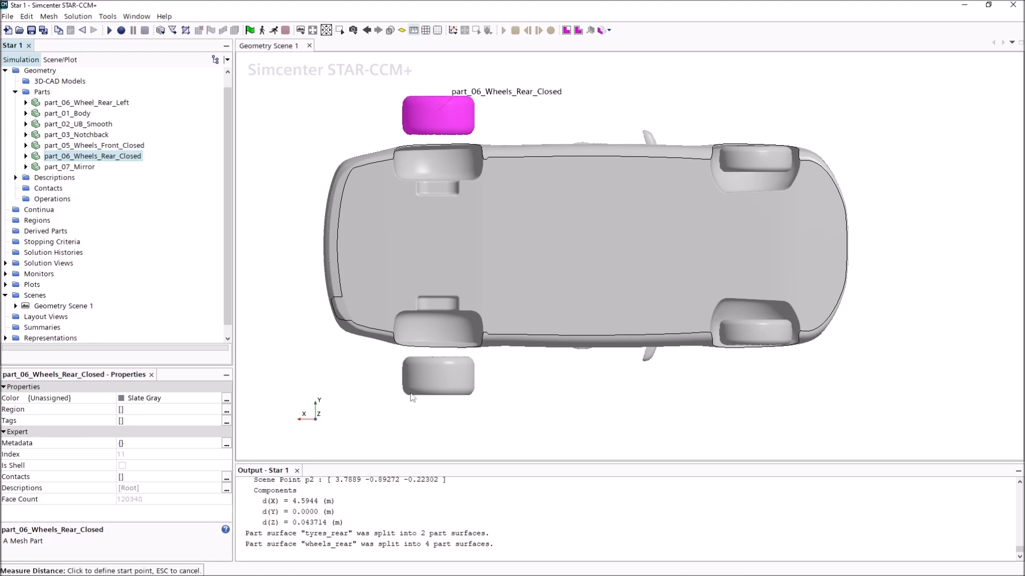
{"action": "left_click", "coordinate": [438, 395]}
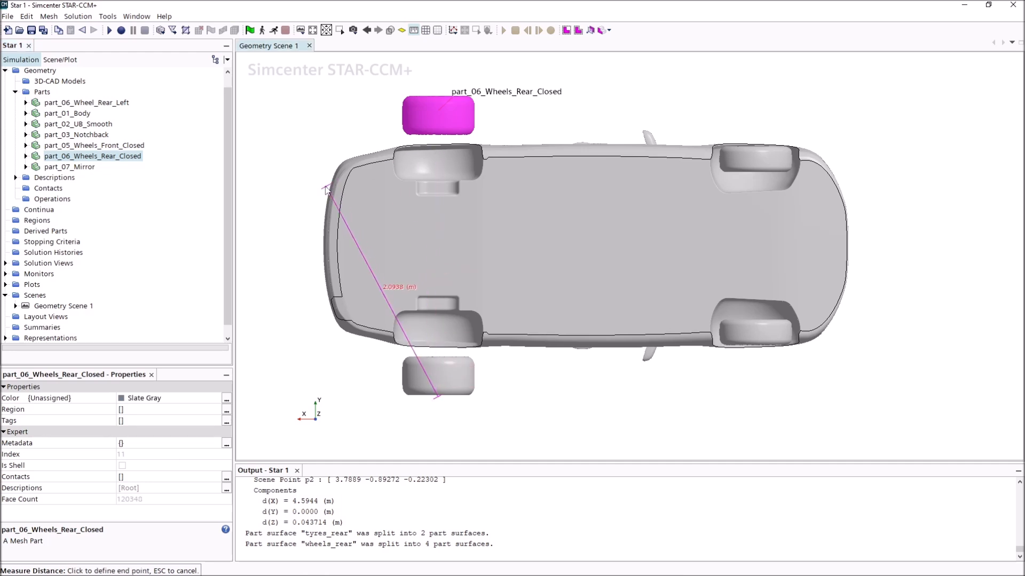
{"action": "key", "text": "Escape"}
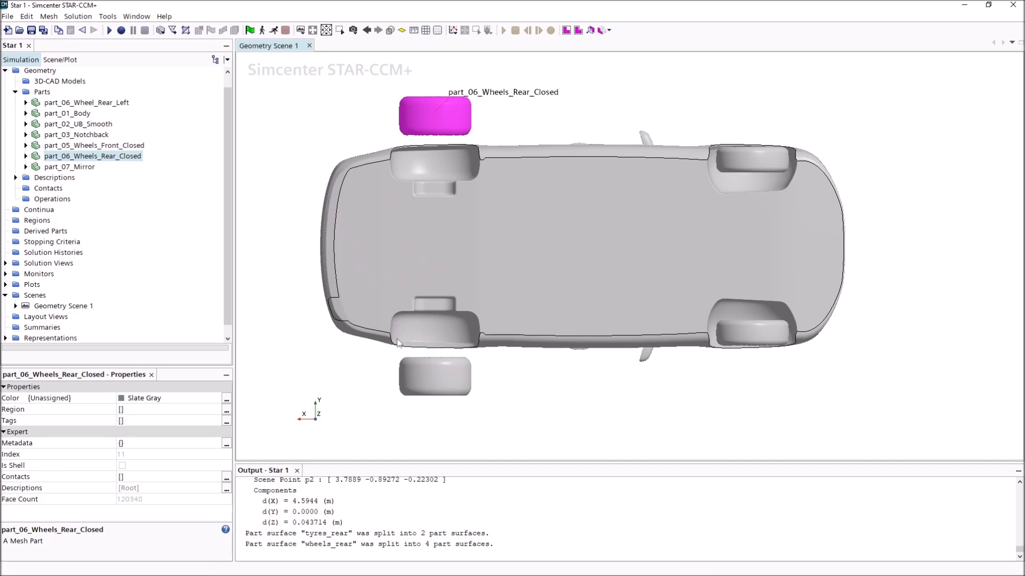
Translate part_06_Wheel_Rear_Left by 0.5 m in Y, keeping X and Z at 0.0 m
{"action": "left_click", "coordinate": [96, 103]}
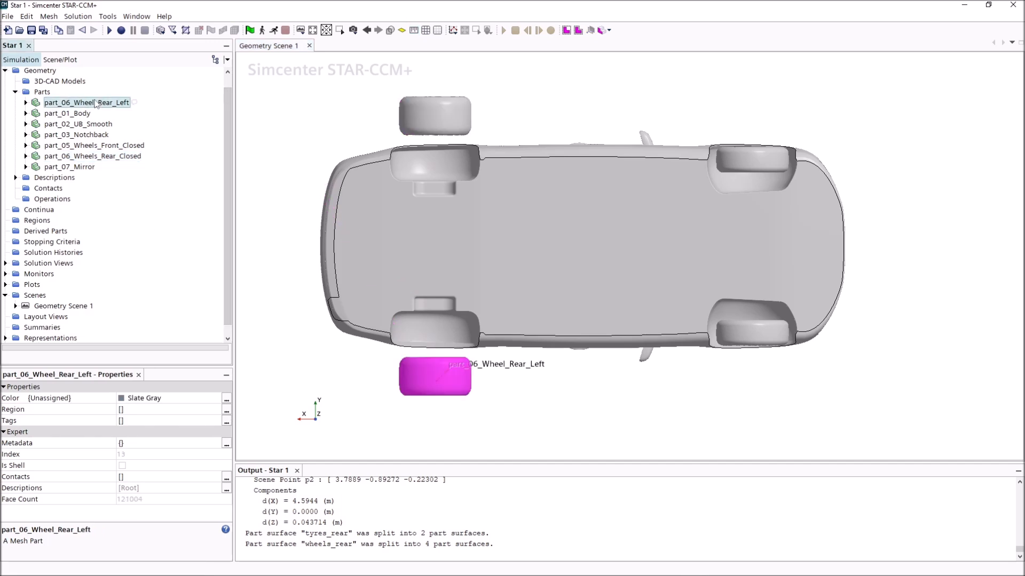
{"action": "right_click", "coordinate": [96, 102]}
{"action": "mouse_move", "coordinate": [194, 358]}
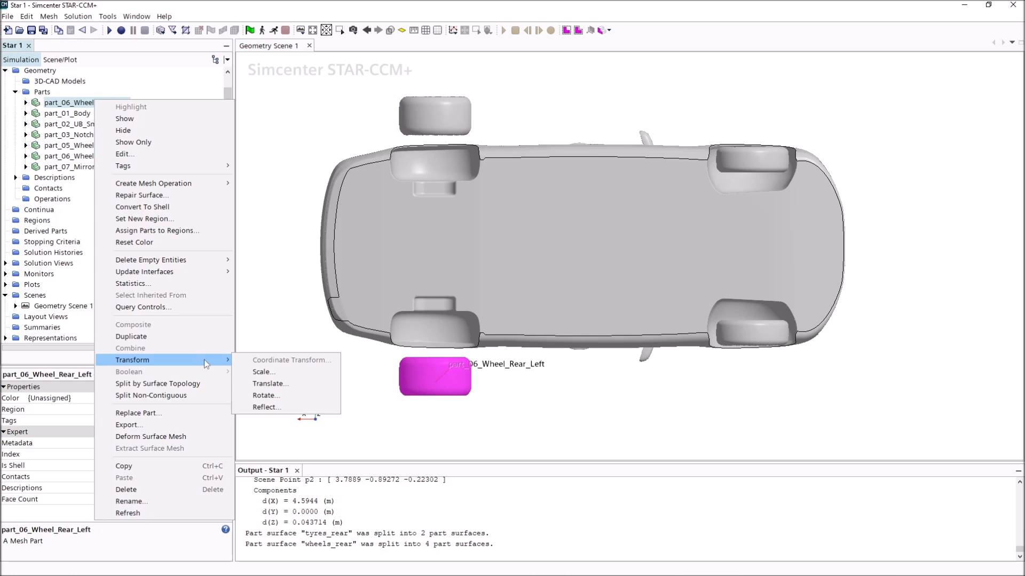
{"action": "left_click", "coordinate": [293, 384]}
{"action": "left_click", "coordinate": [500, 277]}
{"action": "type", "text": "0.5"}
{"action": "left_click_drag", "start_coordinate": [490, 220], "coordinate": [641, 220]}
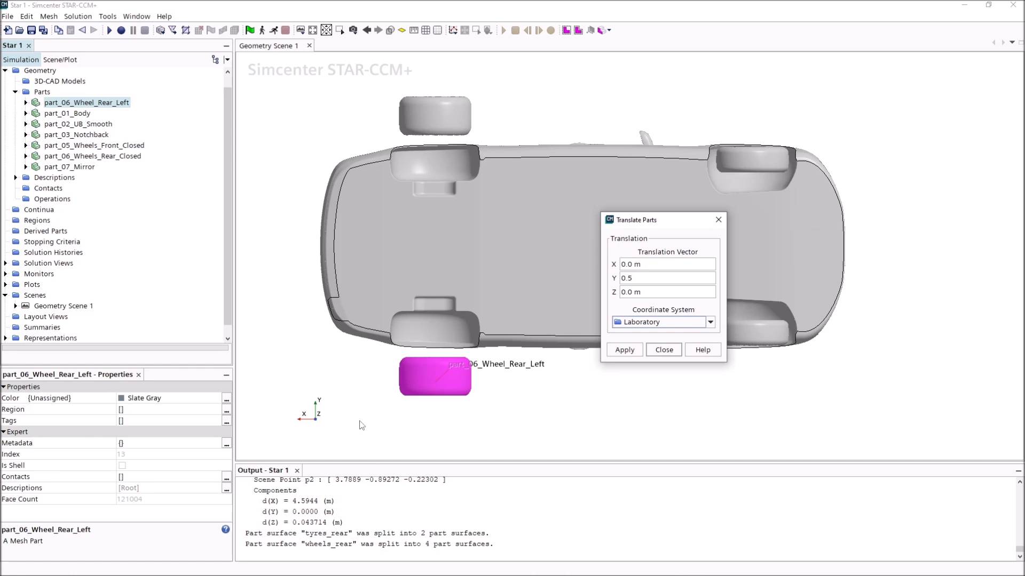
{"action": "left_click", "coordinate": [630, 352]}
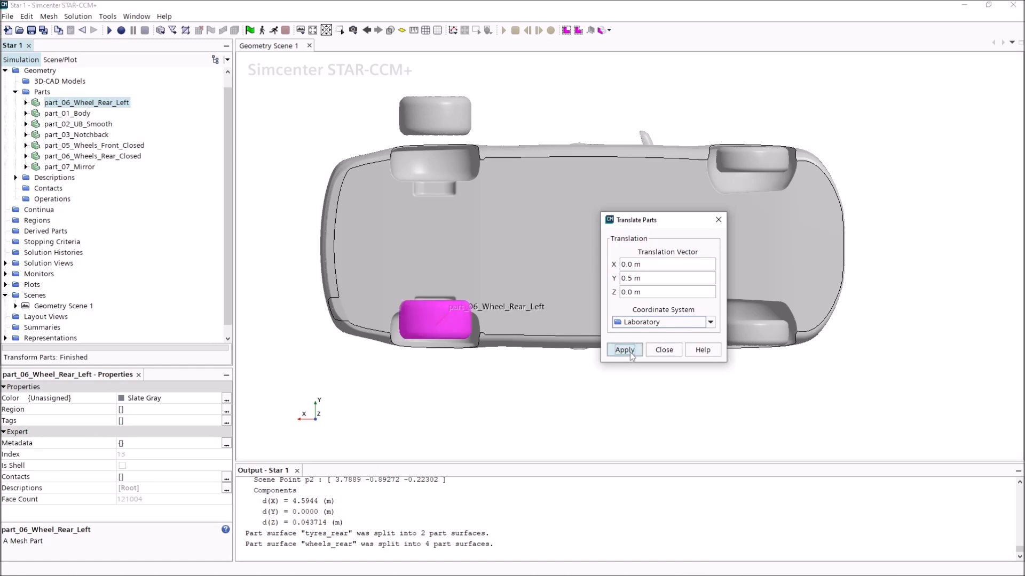
Translate part_06_Wheel_Rear_Left by a further -0.1 m in Y and finish the translation
{"action": "double_click", "coordinate": [634, 278]}
{"action": "type", "text": "-.1"}
{"action": "left_click", "coordinate": [625, 350]}
{"action": "left_click", "coordinate": [665, 350]}
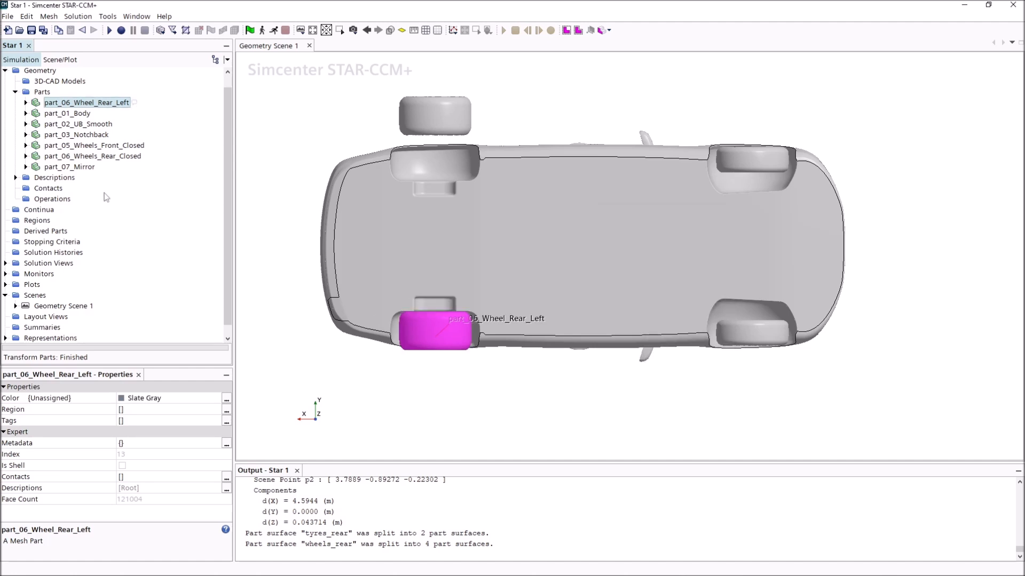
Translate part_06_Wheels_Rear_Closed by -0.4 m in Y, keeping X and Z at 0.0 m
{"action": "left_click", "coordinate": [65, 157]}
{"action": "right_click", "coordinate": [65, 157]}
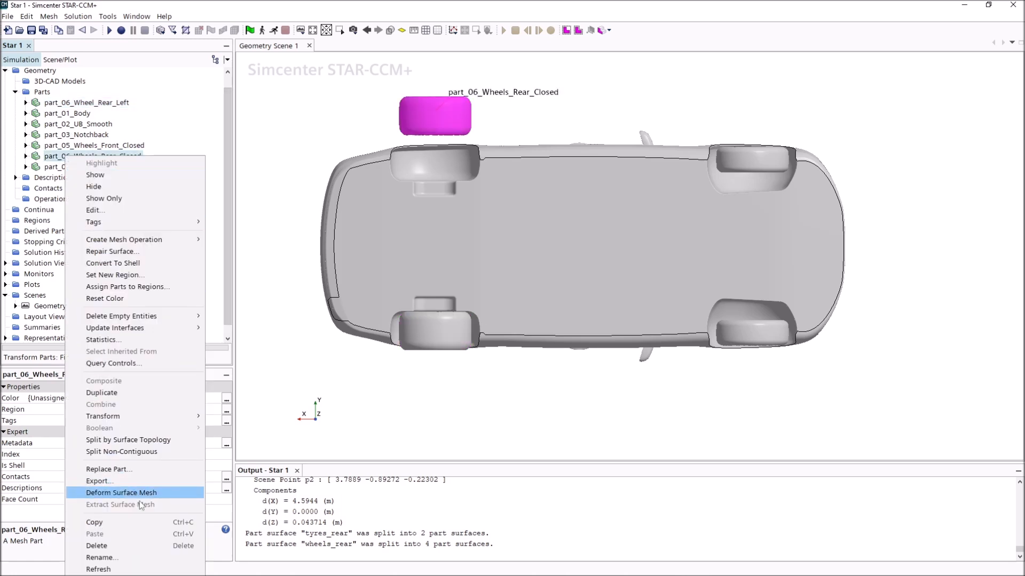
{"action": "mouse_move", "coordinate": [168, 415]}
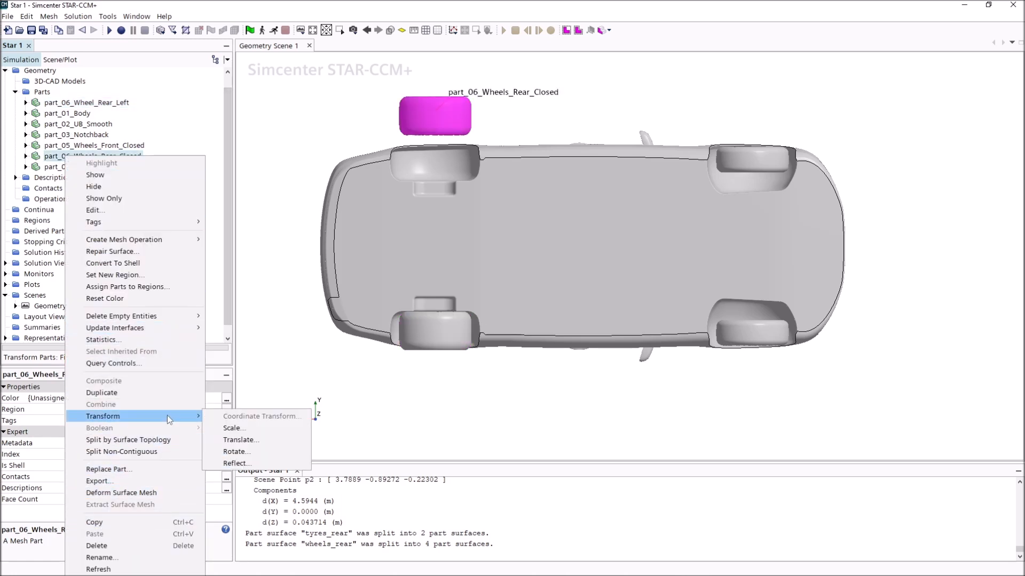
{"action": "left_click", "coordinate": [245, 445]}
{"action": "left_click", "coordinate": [511, 277]}
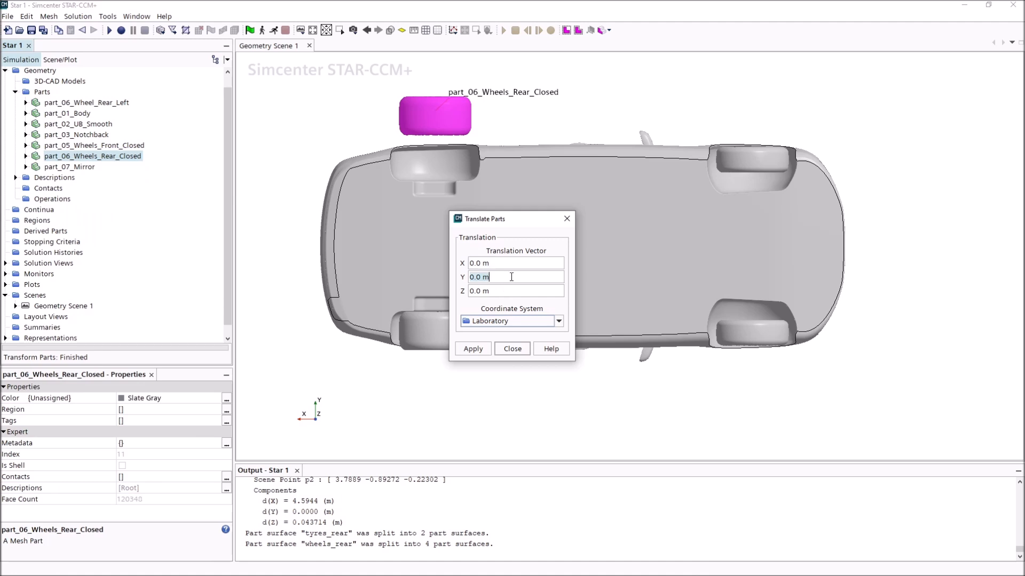
{"action": "type", "text": "-.4"}
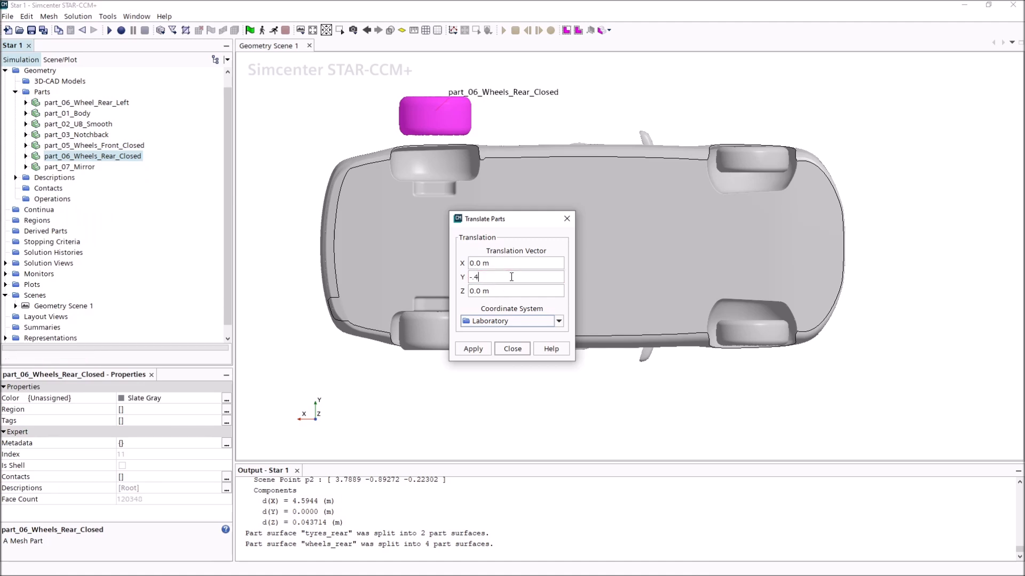
{"action": "key", "text": "Tab"}
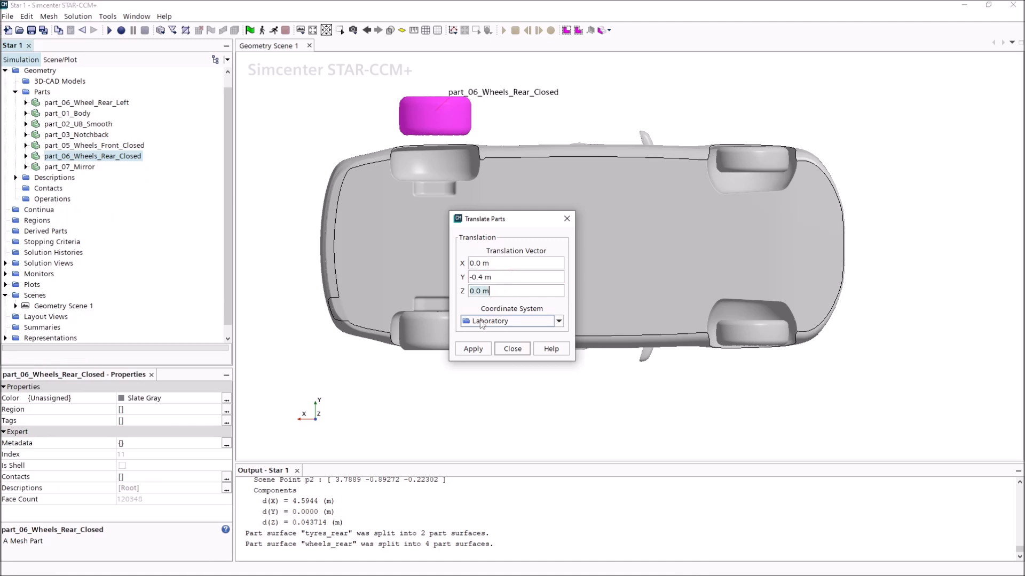
{"action": "left_click", "coordinate": [472, 349]}
{"action": "left_click", "coordinate": [502, 347]}
Examine the fit of both widened rear wheels in their wheel arches from below and at an angle
{"action": "left_click_drag", "start_coordinate": [533, 363], "coordinate": [523, 417]}
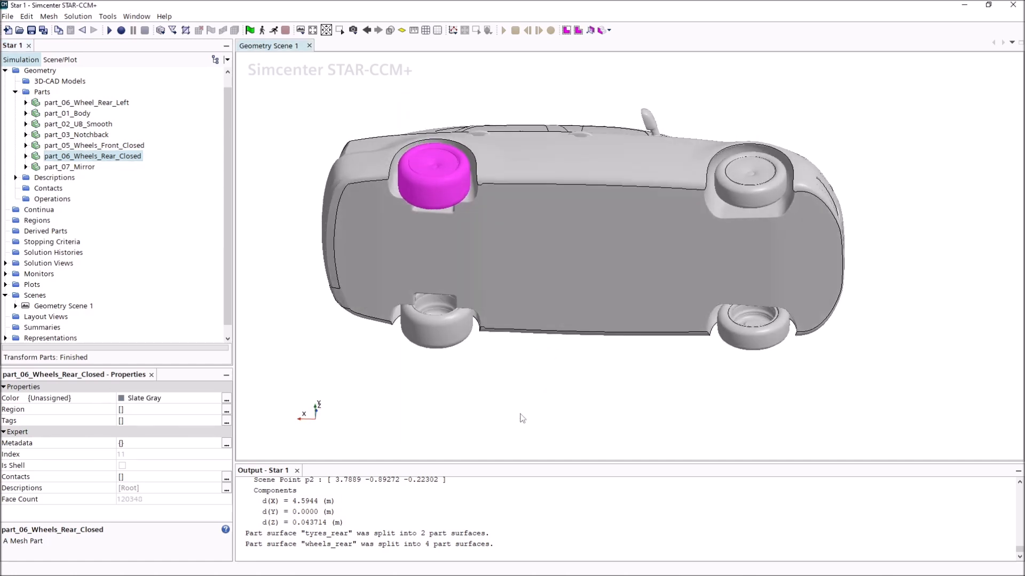
{"action": "left_click_drag", "start_coordinate": [458, 317], "coordinate": [458, 367]}
{"action": "left_click", "coordinate": [458, 364]}
{"action": "left_click_drag", "start_coordinate": [405, 346], "coordinate": [356, 314]}
{"action": "key", "text": "t"}
{"action": "key", "text": "t"}
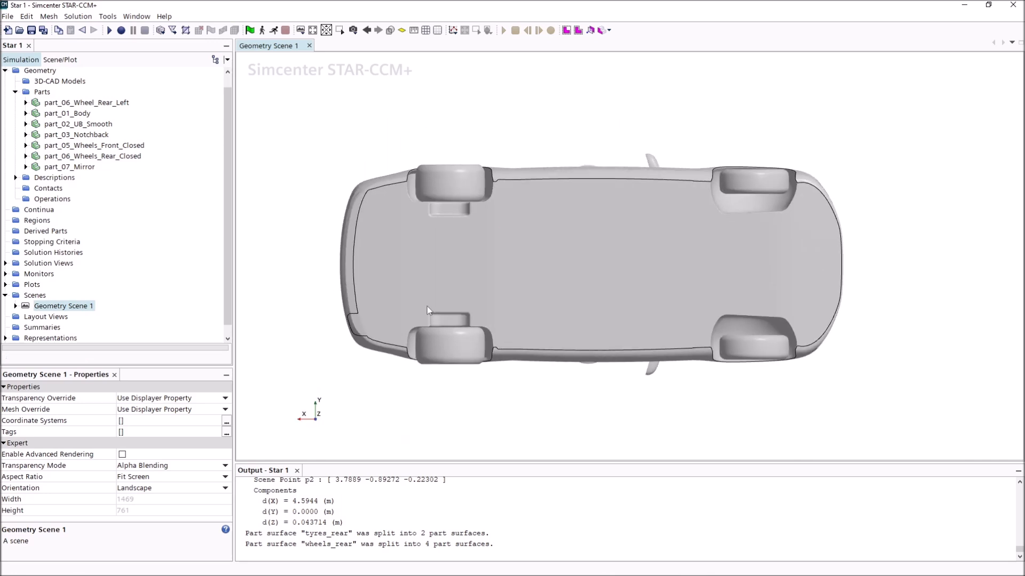
{"action": "right_click_drag", "start_coordinate": [576, 189], "coordinate": [529, 221]}
{"action": "scroll", "coordinate": [529, 221], "scroll_direction": "down", "scroll_amount": 2}
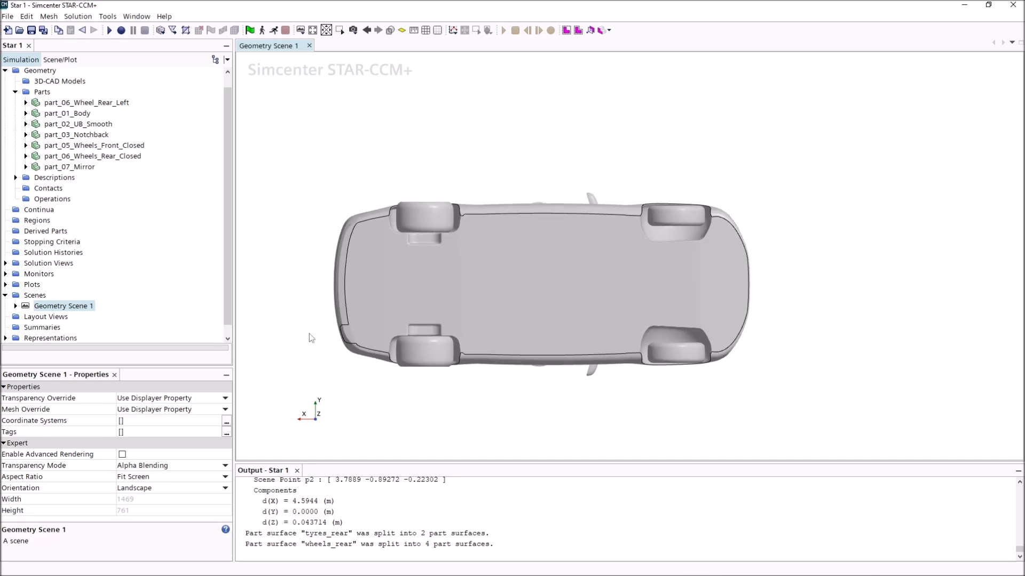
Delete the part_06_Wheel_Rear_Left part
{"action": "left_click", "coordinate": [54, 104]}
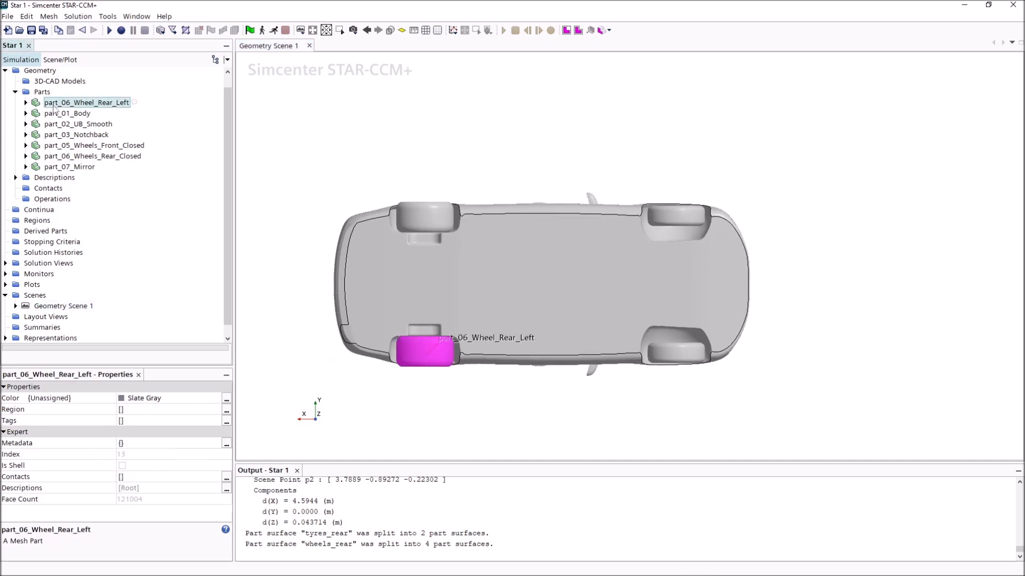
{"action": "key", "text": "Delete"}
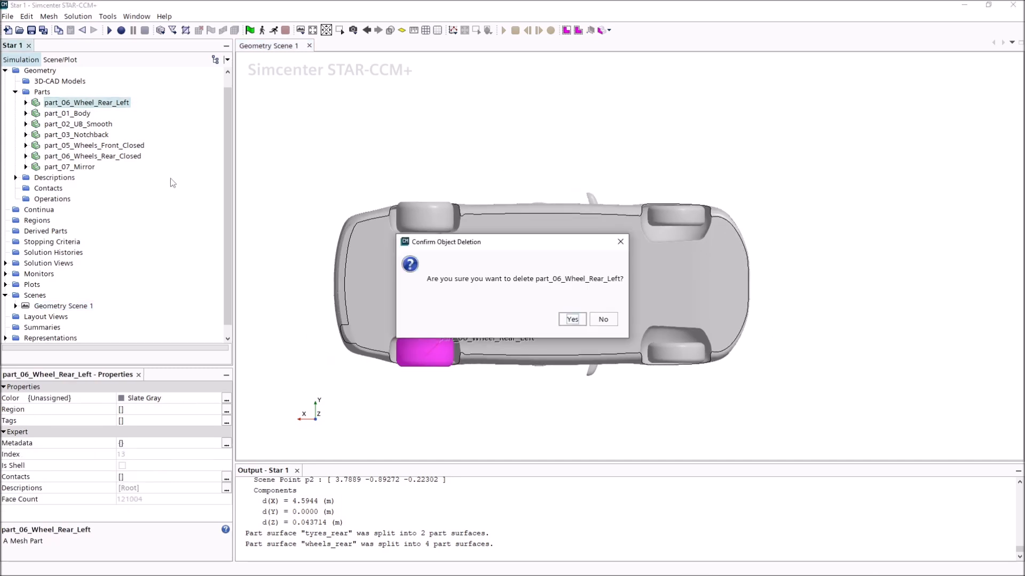
{"action": "left_click", "coordinate": [572, 319]}
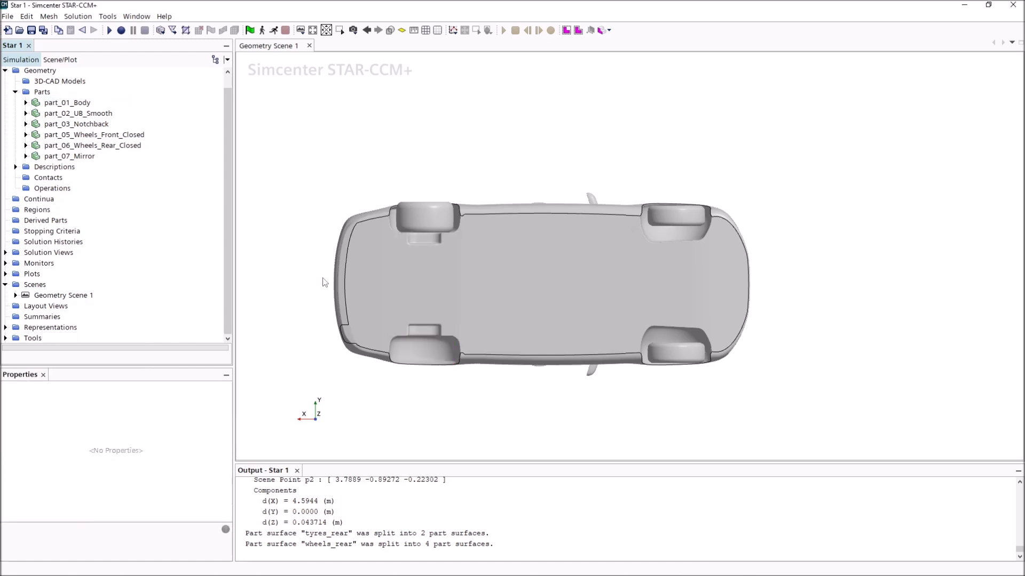
Duplicate the part_06_Wheels_Rear_Closed part
{"action": "left_click", "coordinate": [86, 146]}
{"action": "right_click", "coordinate": [103, 149]}
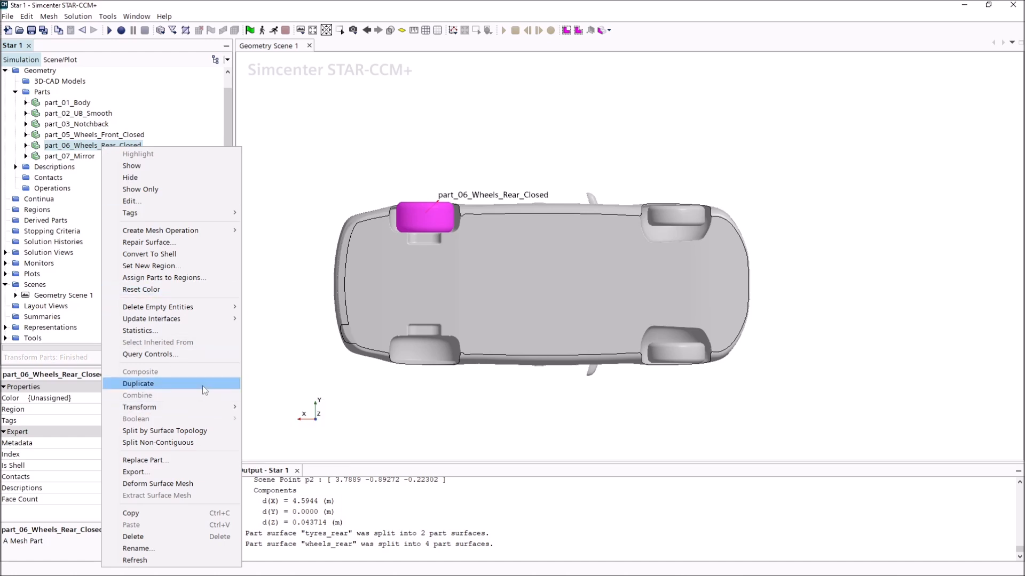
{"action": "left_click", "coordinate": [205, 387]}
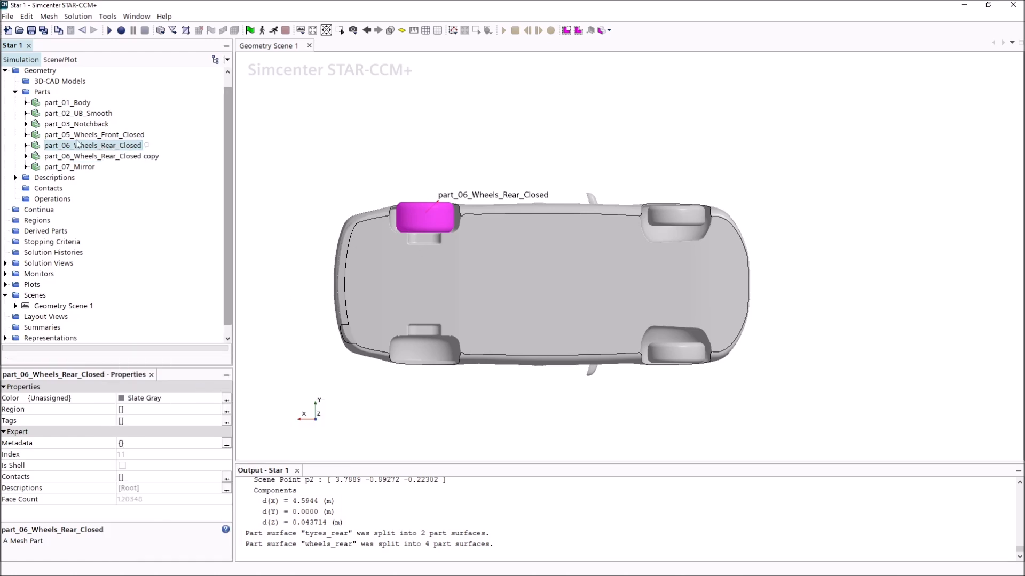
Reflect part_06_Wheels_Rear_Closed copy using the normal vector X 0, Y 1, Z 0 in the Laboratory coordinate system
{"action": "key", "text": "Down"}
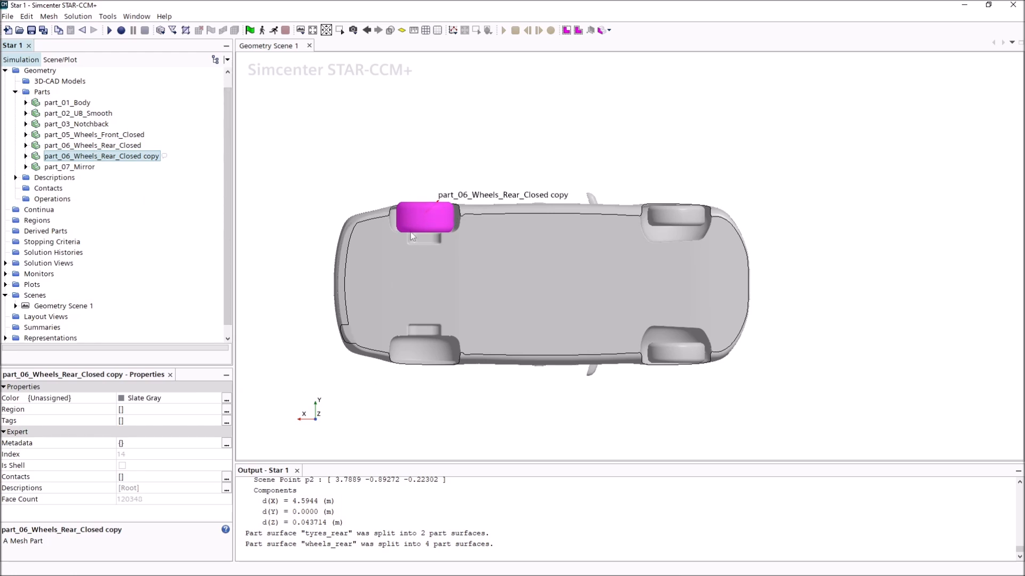
{"action": "right_click", "coordinate": [130, 157]}
{"action": "mouse_move", "coordinate": [210, 418]}
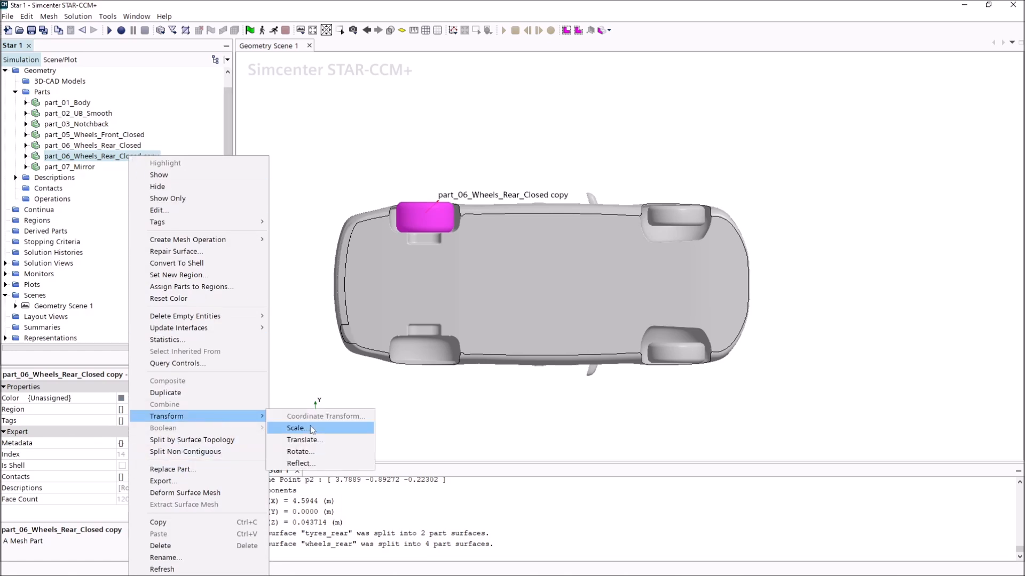
{"action": "left_click", "coordinate": [298, 465]}
{"action": "left_click", "coordinate": [494, 277]}
{"action": "type", "text": "1"}
{"action": "left_click", "coordinate": [499, 292]}
{"action": "type", "text": "0"}
{"action": "left_click", "coordinate": [501, 276]}
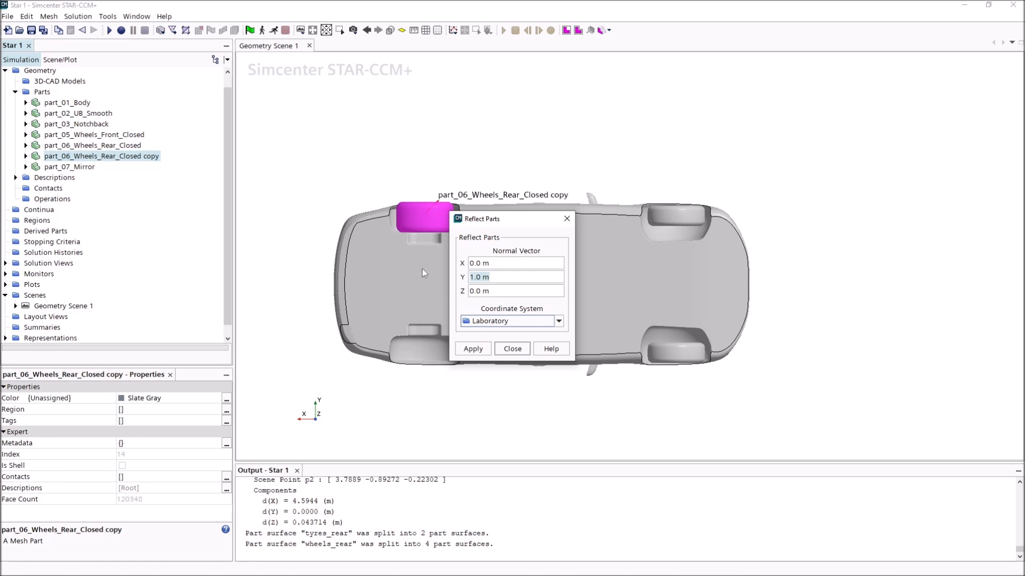
{"action": "left_click", "coordinate": [472, 349]}
{"action": "left_click", "coordinate": [510, 348]}
Look at the rear wheels at an angle and refresh Geometry Scene 1
{"action": "left_click", "coordinate": [463, 396]}
{"action": "left_click_drag", "start_coordinate": [423, 409], "coordinate": [405, 398]}
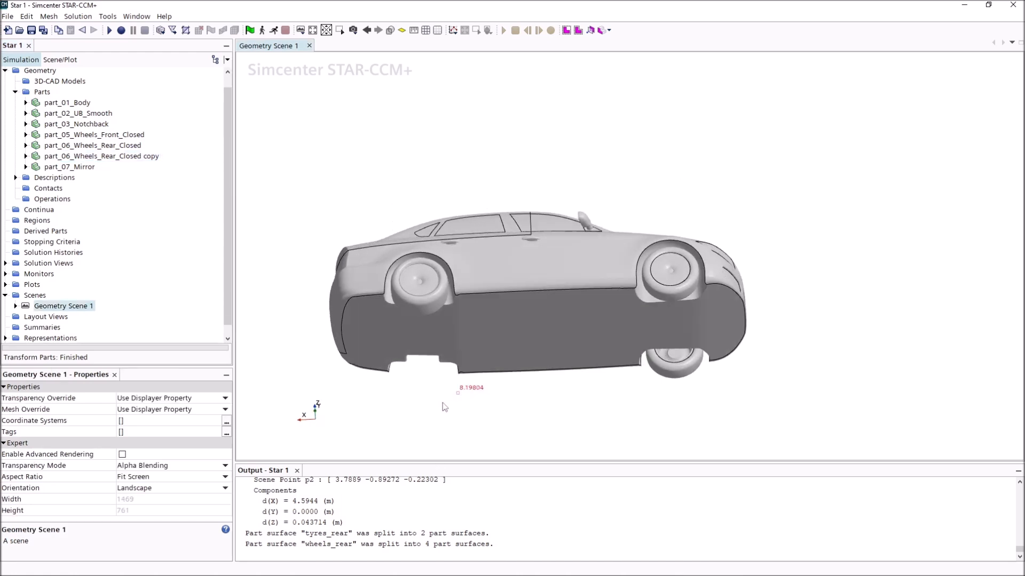
{"action": "right_click", "coordinate": [62, 306]}
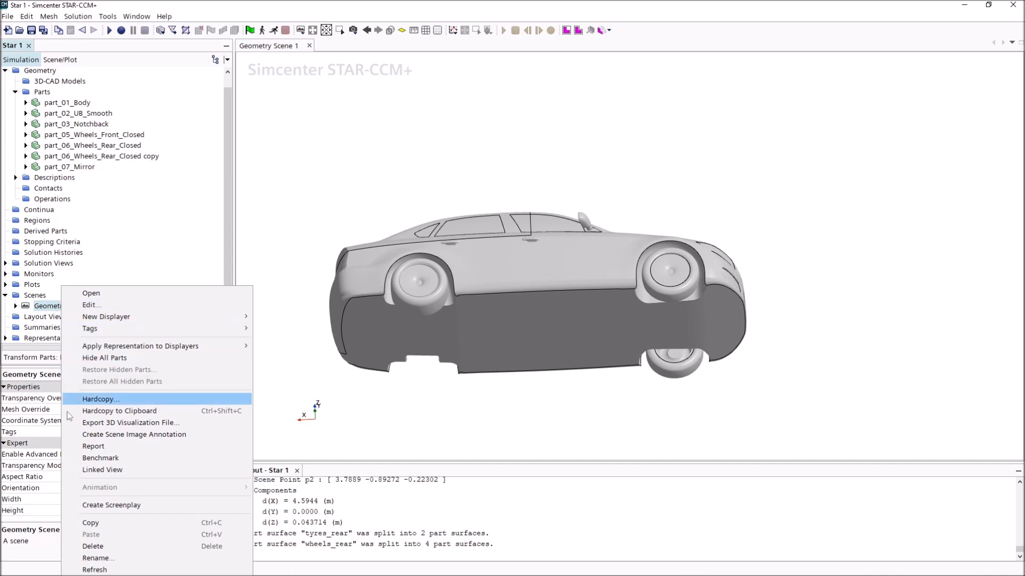
{"action": "left_click", "coordinate": [128, 569]}
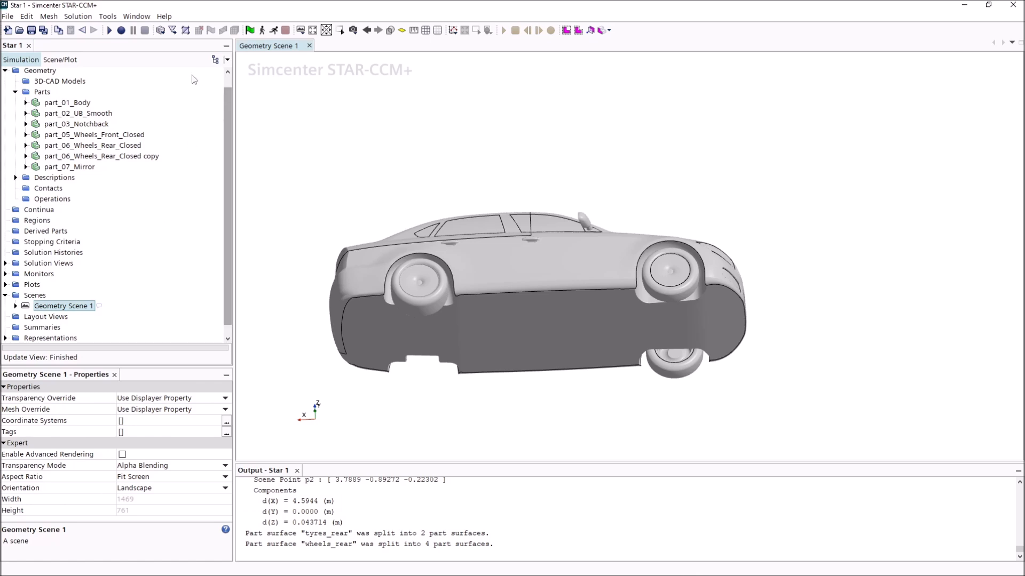
Create a new geometry scene and inspect the reflected rear wheel in it
{"action": "right_click", "coordinate": [28, 295]}
{"action": "mouse_move", "coordinate": [96, 306]}
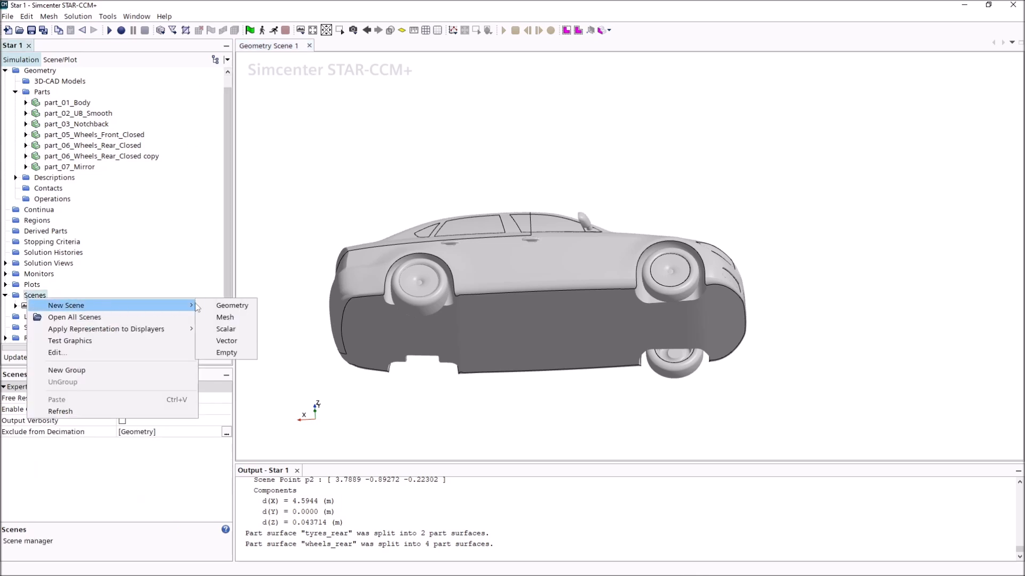
{"action": "left_click", "coordinate": [250, 307]}
{"action": "left_click_drag", "start_coordinate": [874, 409], "coordinate": [718, 291]}
{"action": "right_click_drag", "start_coordinate": [744, 232], "coordinate": [481, 256]}
{"action": "scroll", "coordinate": [534, 275], "scroll_direction": "up", "scroll_amount": 6}
{"action": "mouse_move", "coordinate": [585, 297]}
{"action": "left_mouse_down"}
{"action": "mouse_move", "coordinate": [524, 273]}
{"action": "mouse_move", "coordinate": [514, 326]}
{"action": "mouse_move", "coordinate": [519, 269]}
{"action": "mouse_move", "coordinate": [483, 296]}
{"action": "left_mouse_up"}
{"action": "mouse_move", "coordinate": [472, 291]}
{"action": "right_mouse_down"}
{"action": "mouse_move", "coordinate": [584, 299]}
{"action": "mouse_move", "coordinate": [553, 374]}
{"action": "mouse_move", "coordinate": [557, 327]}
{"action": "right_mouse_up"}
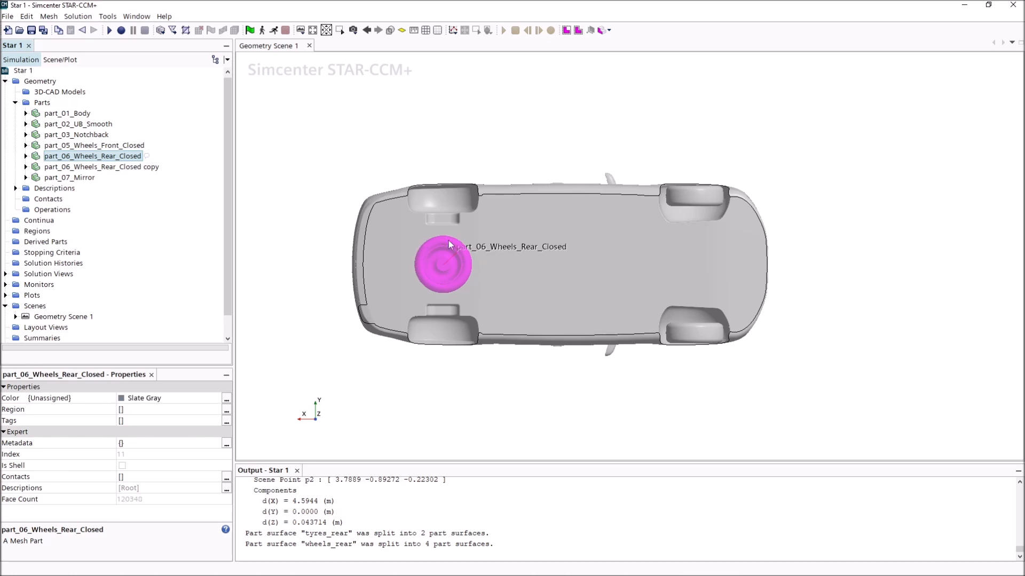
Rotate part_06_Wheels_Rear_Closed by 1.57 radian about the axis vector X 1.0, Y 0.0, Z 0.0 in the Laboratory coordinate system
{"action": "right_click", "coordinate": [122, 158]}
{"action": "mouse_move", "coordinate": [175, 417]}
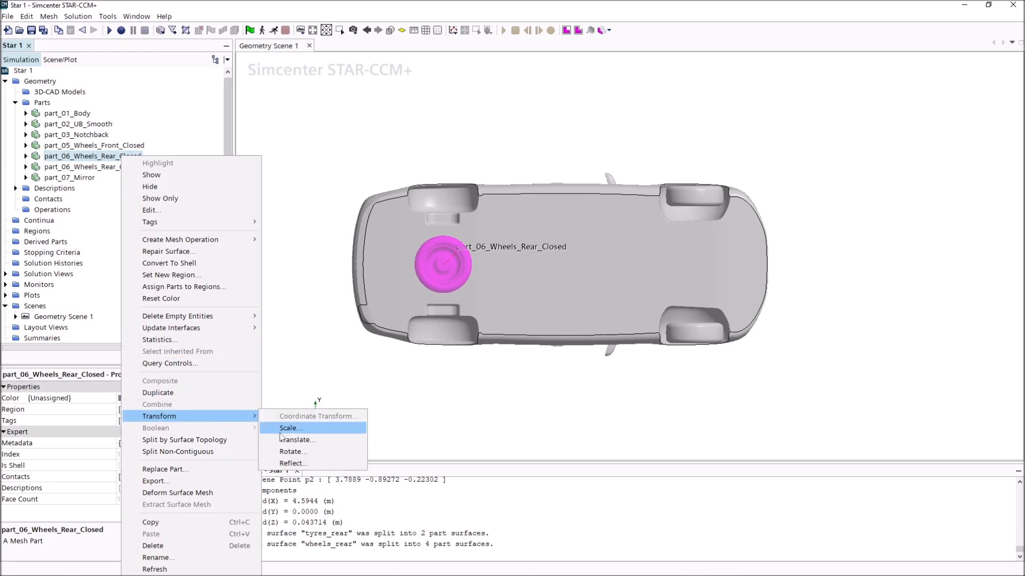
{"action": "left_click", "coordinate": [301, 453]}
{"action": "type", "text": "1.57"}
{"action": "left_click_drag", "start_coordinate": [533, 210], "coordinate": [712, 182]}
{"action": "left_click", "coordinate": [699, 247]}
{"action": "type", "text": "1"}
{"action": "left_click", "coordinate": [683, 273]}
{"action": "type", "text": "0"}
{"action": "left_click", "coordinate": [673, 259]}
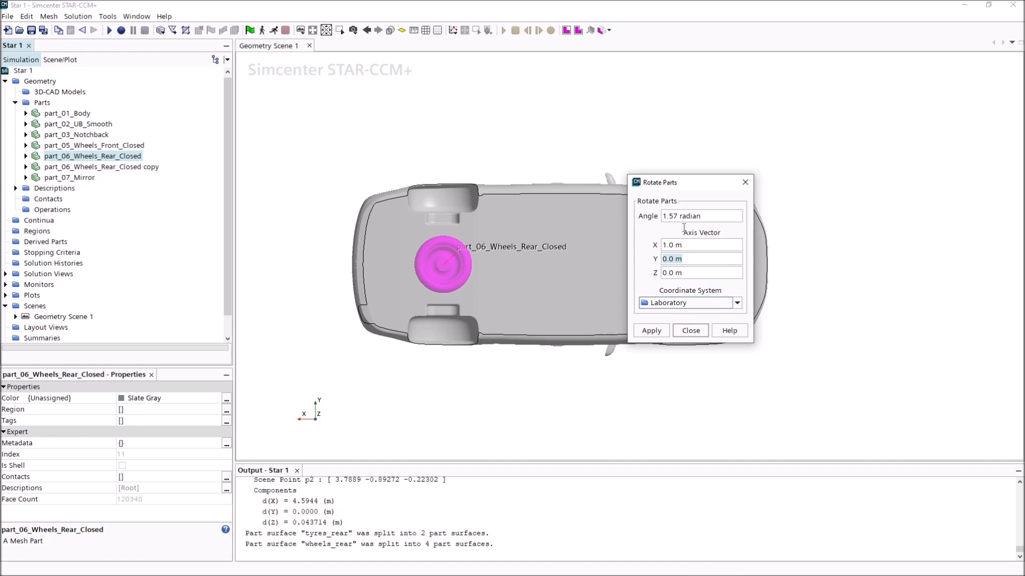
{"action": "left_click", "coordinate": [651, 331]}
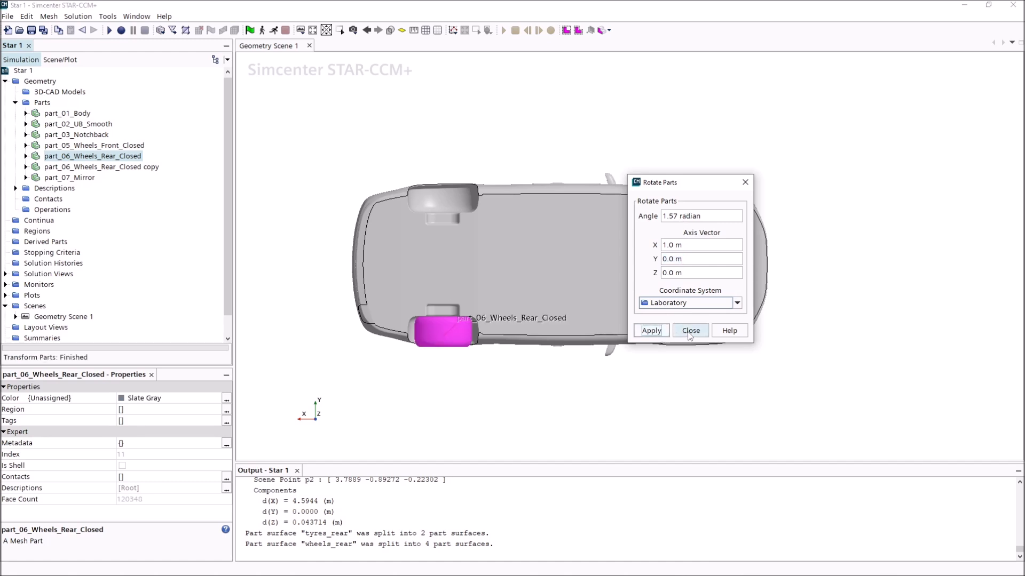
Close the Rotate Parts dialog and look through the options available for part_06_Wheels_Rear_Closed
{"action": "left_click", "coordinate": [689, 331]}
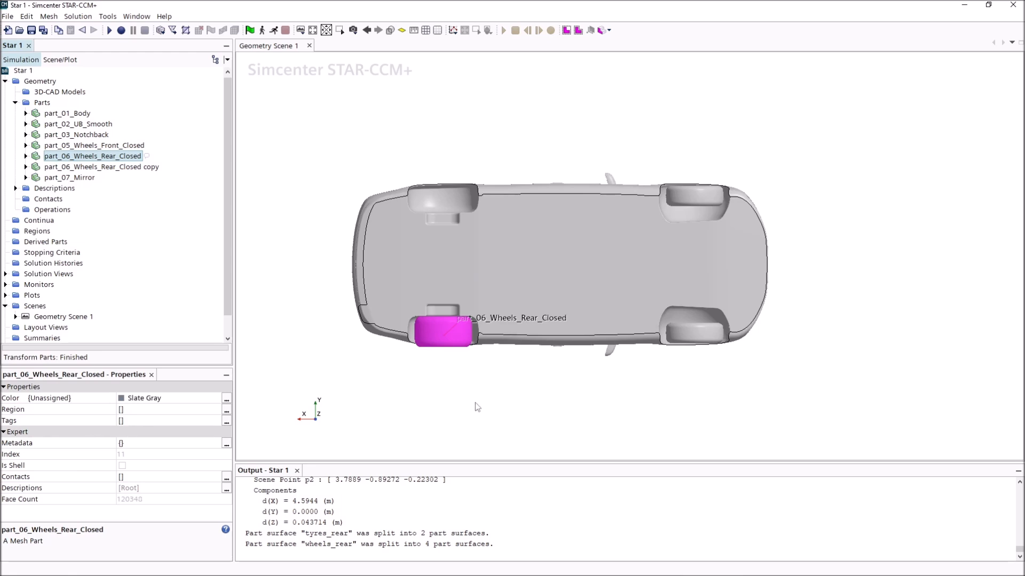
{"action": "right_click", "coordinate": [114, 157]}
{"action": "mouse_move", "coordinate": [188, 418]}
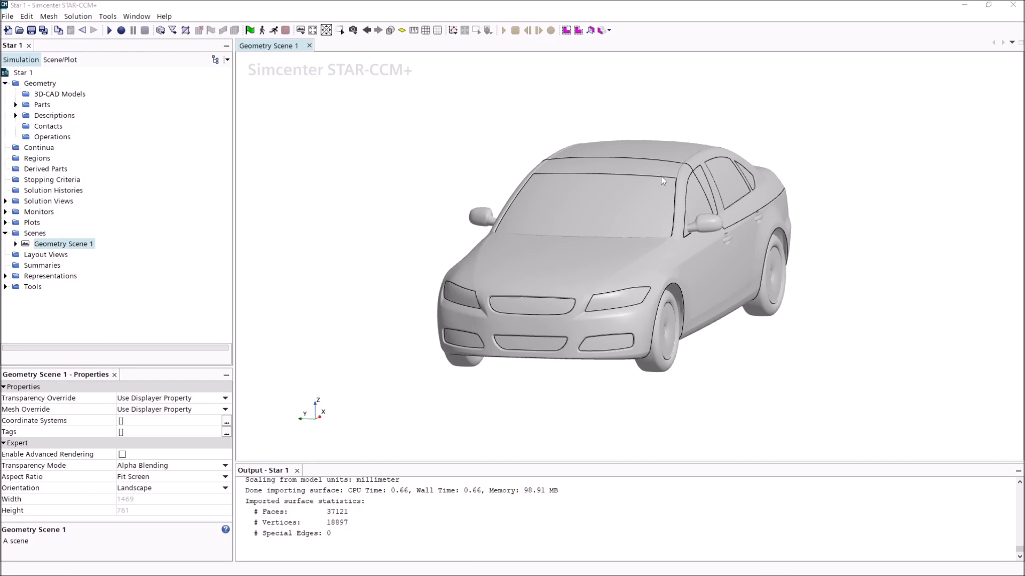
Start a new block shape part under the geometry Parts and view it from the side of the car
{"action": "left_click", "coordinate": [15, 104]}
{"action": "left_click", "coordinate": [26, 105]}
{"action": "right_click", "coordinate": [32, 106]}
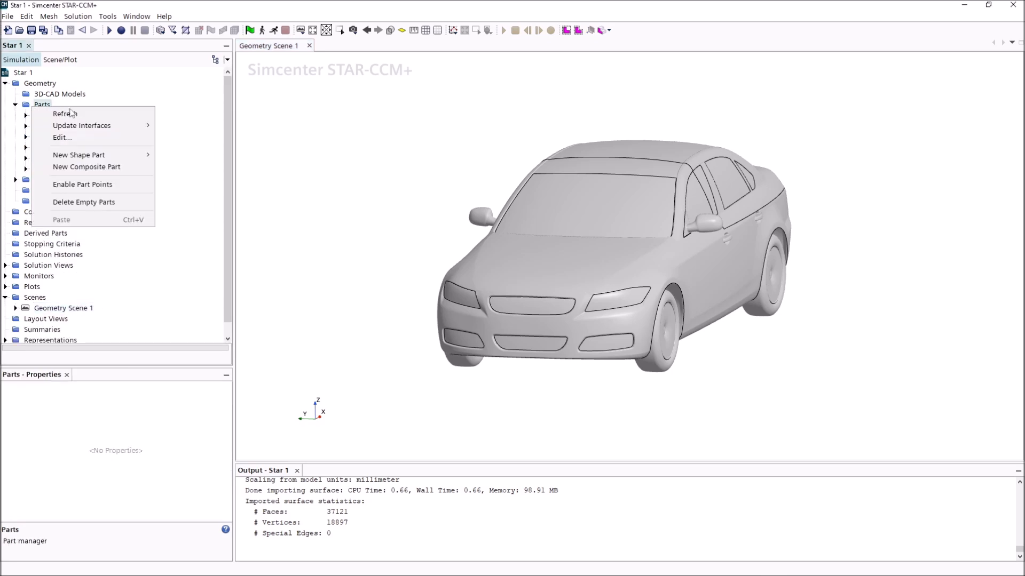
{"action": "mouse_move", "coordinate": [123, 156]}
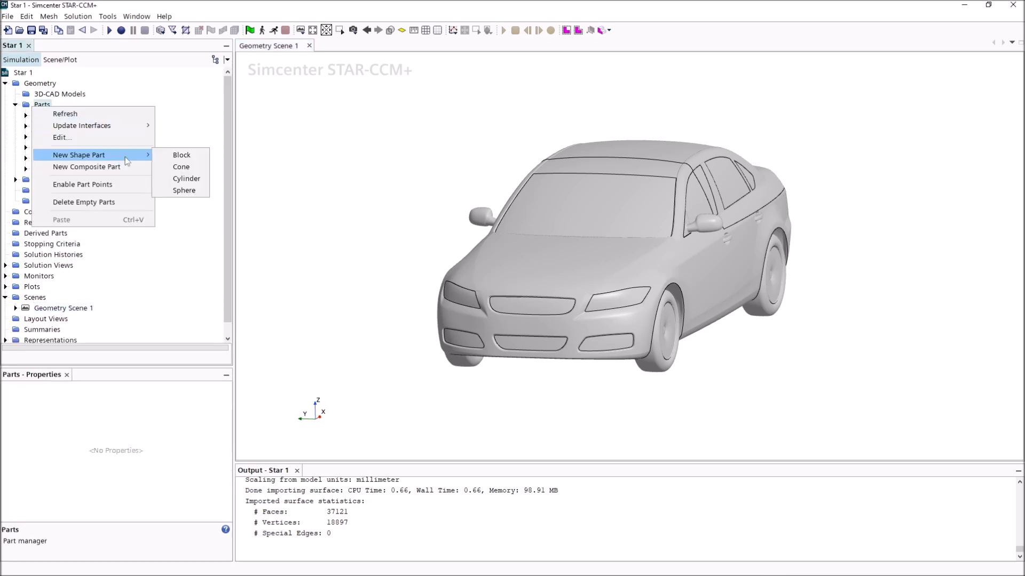
{"action": "left_click", "coordinate": [184, 155]}
{"action": "scroll", "coordinate": [386, 332], "scroll_direction": "down", "scroll_amount": 3}
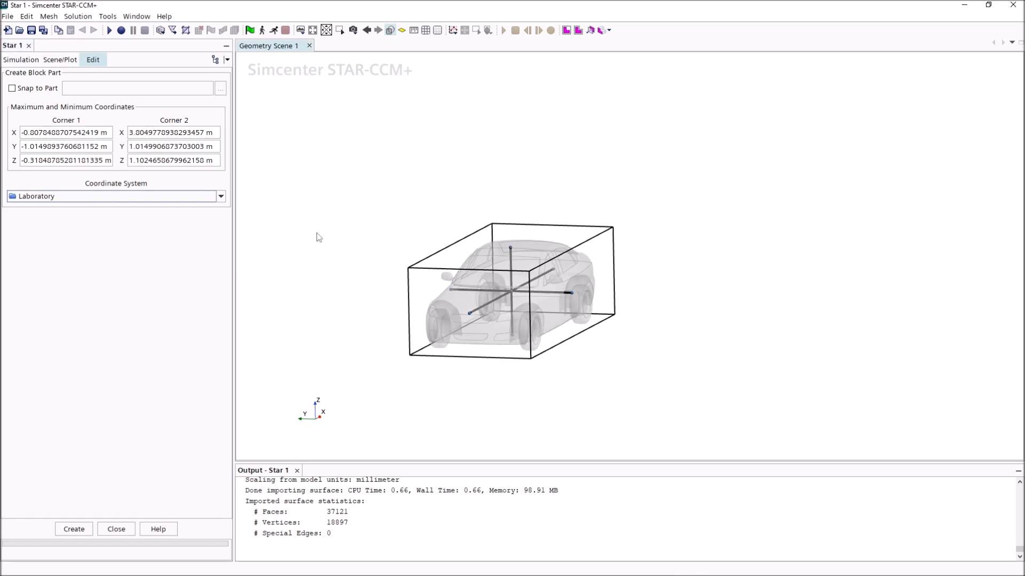
{"action": "key", "text": "f"}
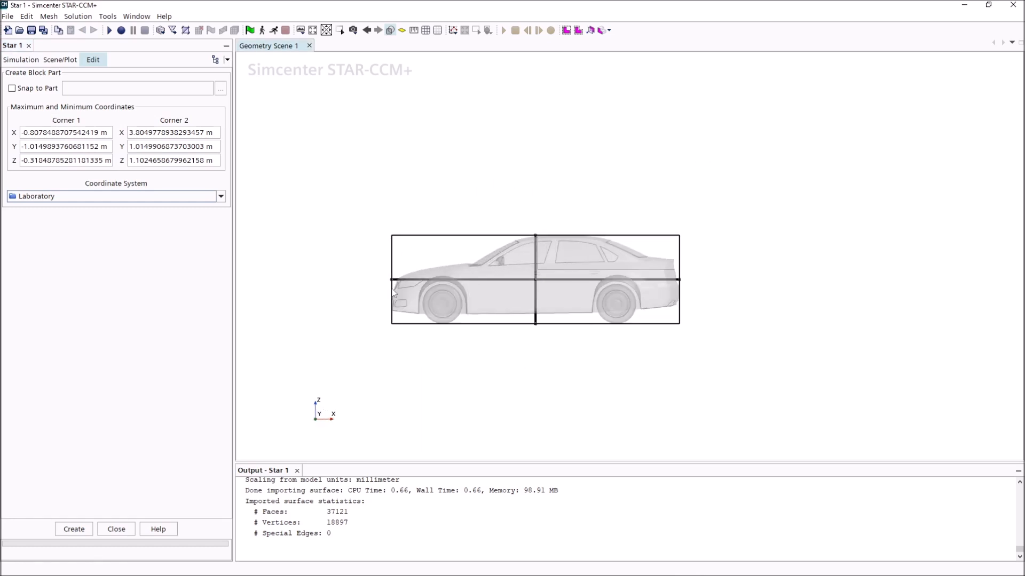
{"action": "scroll", "coordinate": [510, 319], "scroll_direction": "down", "scroll_amount": 3}
{"action": "right_click_drag", "start_coordinate": [511, 357], "coordinate": [548, 352]}
{"action": "scroll", "coordinate": [537, 366], "scroll_direction": "down", "scroll_amount": 2}
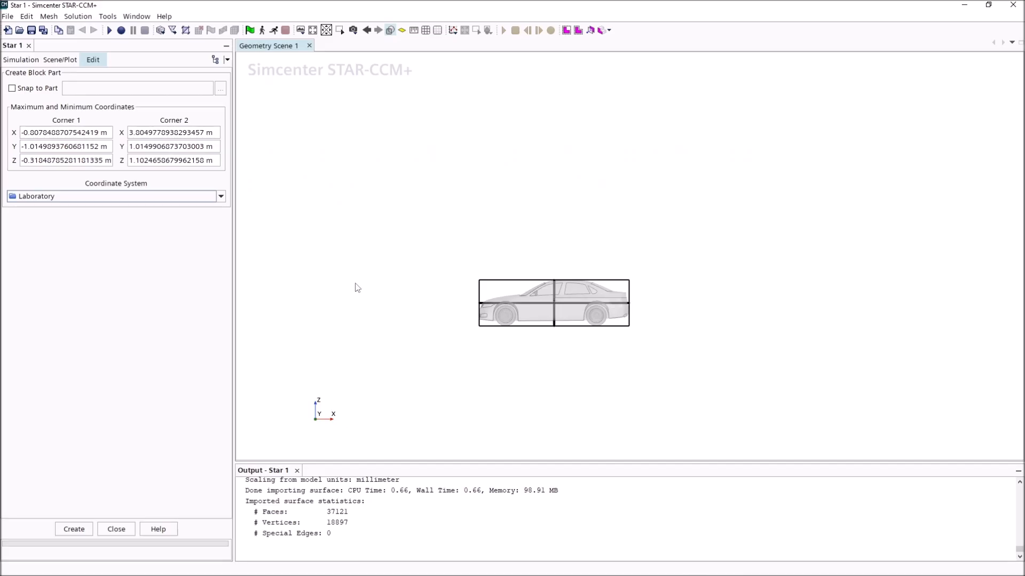
Try to measure the distance across the block's width in a front view of the car
{"action": "left_click_drag", "start_coordinate": [355, 319], "coordinate": [522, 277]}
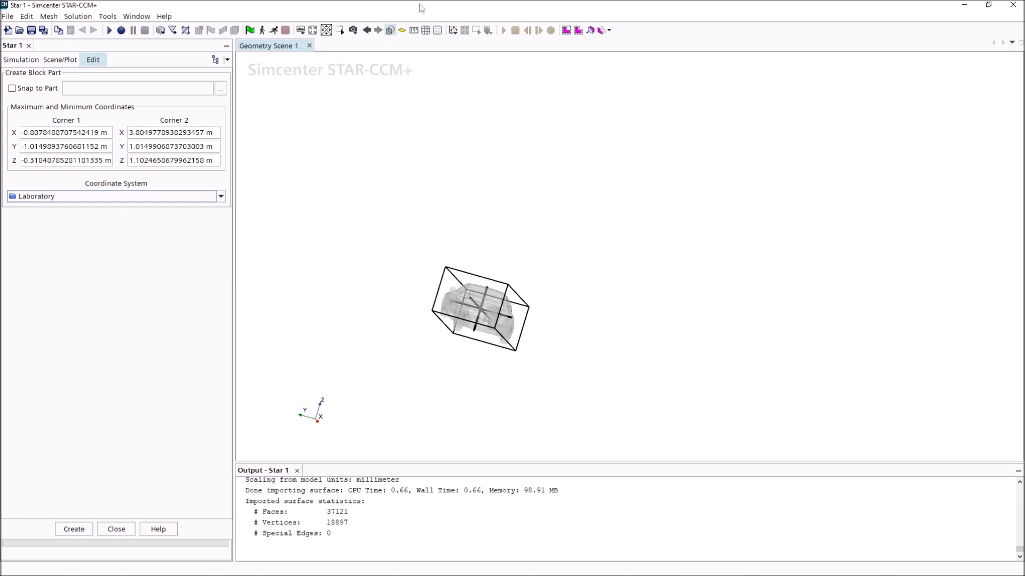
{"action": "left_click", "coordinate": [414, 29]}
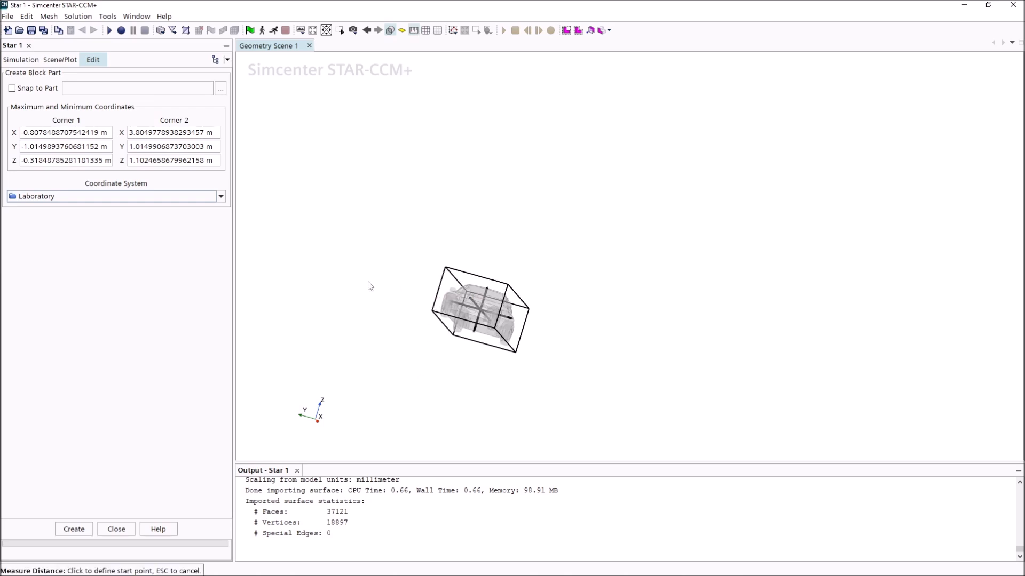
{"action": "key", "text": "Escape"}
{"action": "key", "text": "f"}
{"action": "left_click", "coordinate": [455, 342]}
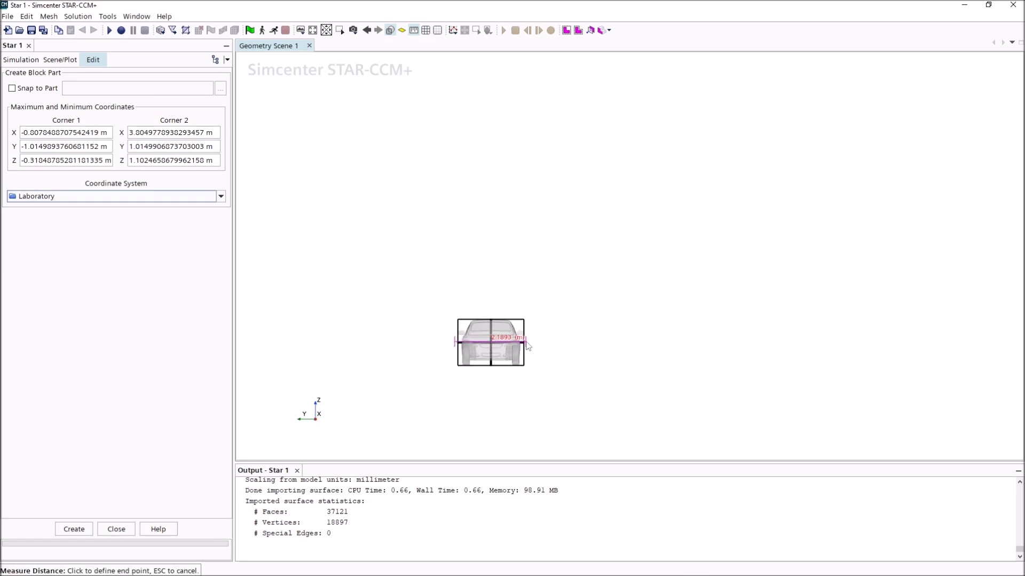
{"action": "key", "text": "Escape"}
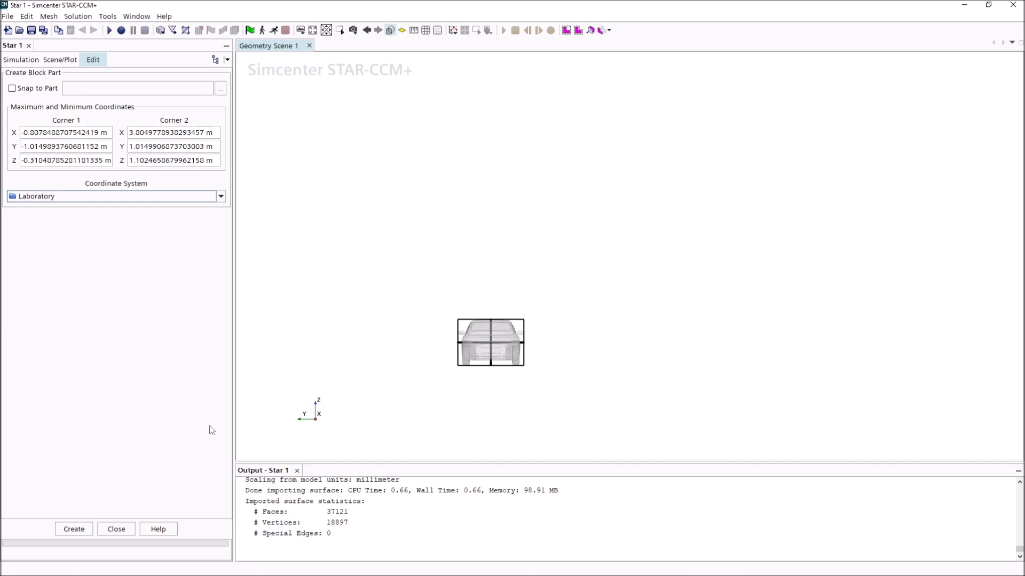
Set the block's Y coordinates to -10 m for Corner 1 and 10 m for Corner 2
{"action": "mouse_move", "coordinate": [98, 146]}
{"action": "left_mouse_down"}
{"action": "mouse_move", "coordinate": [52, 146]}
{"action": "mouse_move", "coordinate": [99, 147]}
{"action": "left_mouse_up"}
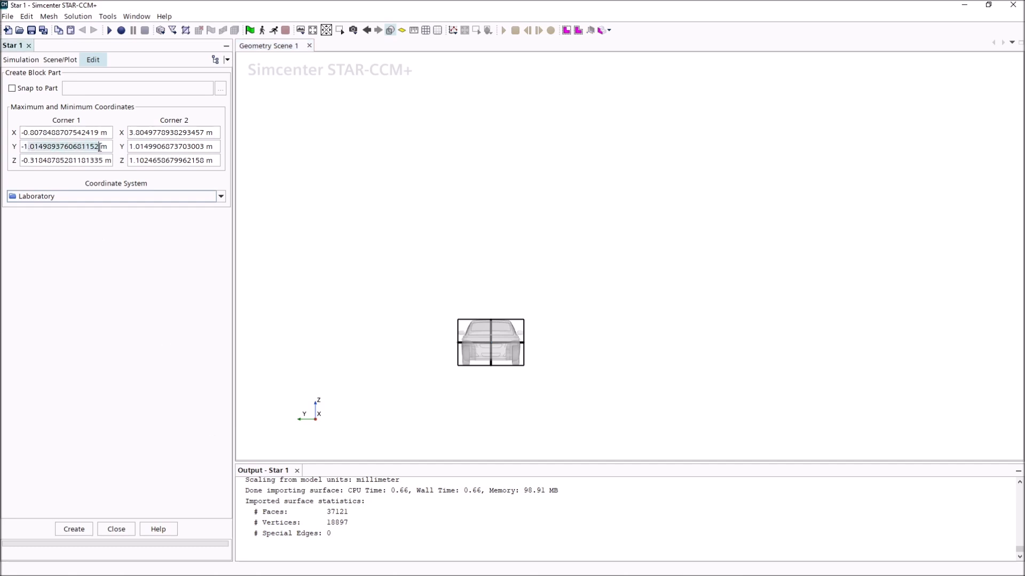
{"action": "type", "text": "0.0"}
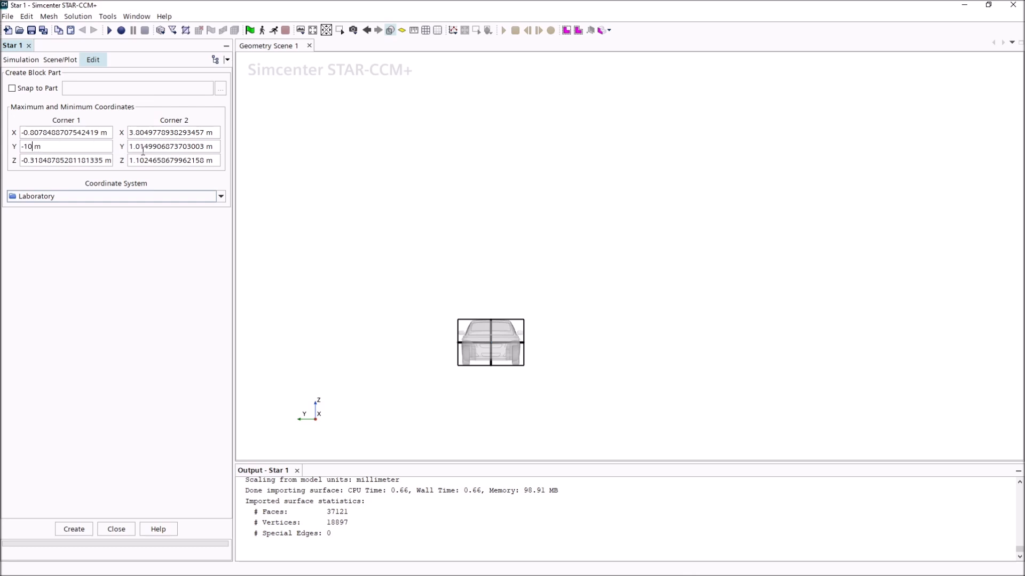
{"action": "left_click", "coordinate": [133, 146]}
{"action": "left_click_drag", "start_coordinate": [133, 146], "coordinate": [205, 147]}
{"action": "type", "text": "0"}
{"action": "left_click", "coordinate": [108, 143]}
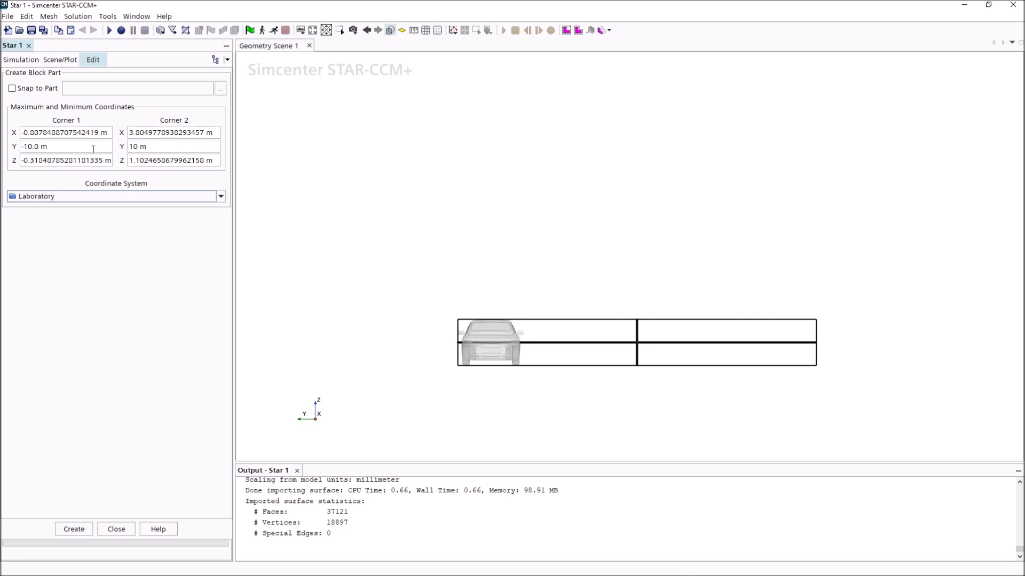
In the top view, stretch the block ahead of the car to a Corner 1 X of about -5.53 m
{"action": "left_click_drag", "start_coordinate": [431, 381], "coordinate": [508, 377]}
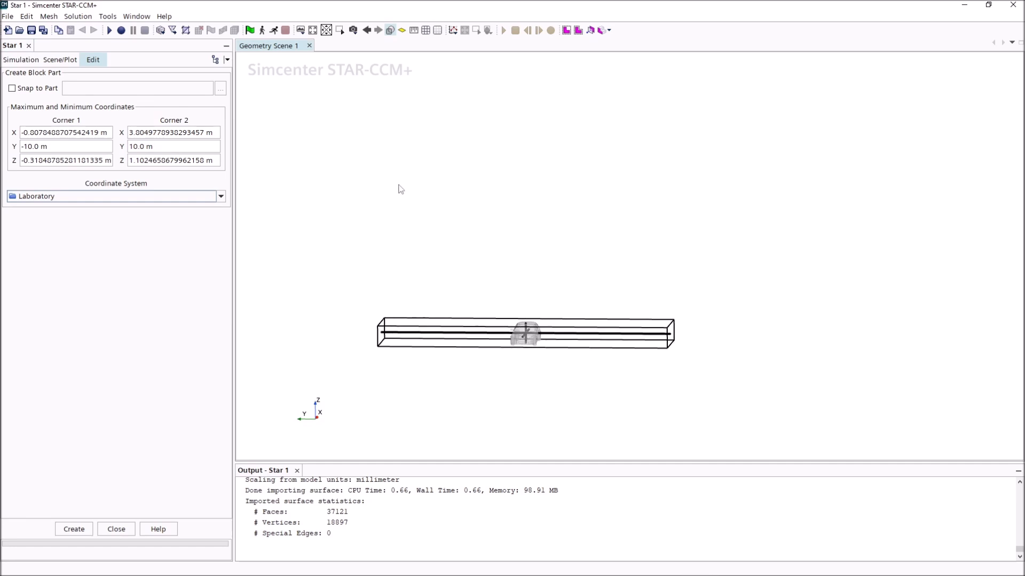
{"action": "key", "text": "t"}
{"action": "scroll", "coordinate": [547, 305], "scroll_direction": "down", "scroll_amount": 3}
{"action": "right_click_drag", "start_coordinate": [670, 162], "coordinate": [589, 217]}
{"action": "scroll", "coordinate": [529, 262], "scroll_direction": "up", "scroll_amount": 3}
{"action": "scroll", "coordinate": [563, 275], "scroll_direction": "down", "scroll_amount": 2}
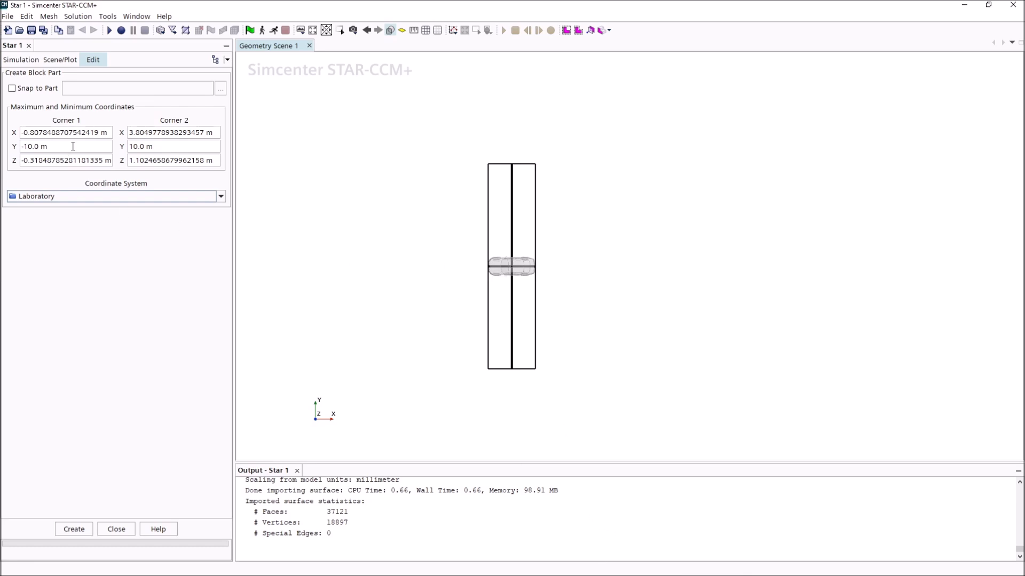
{"action": "left_click", "coordinate": [98, 132]}
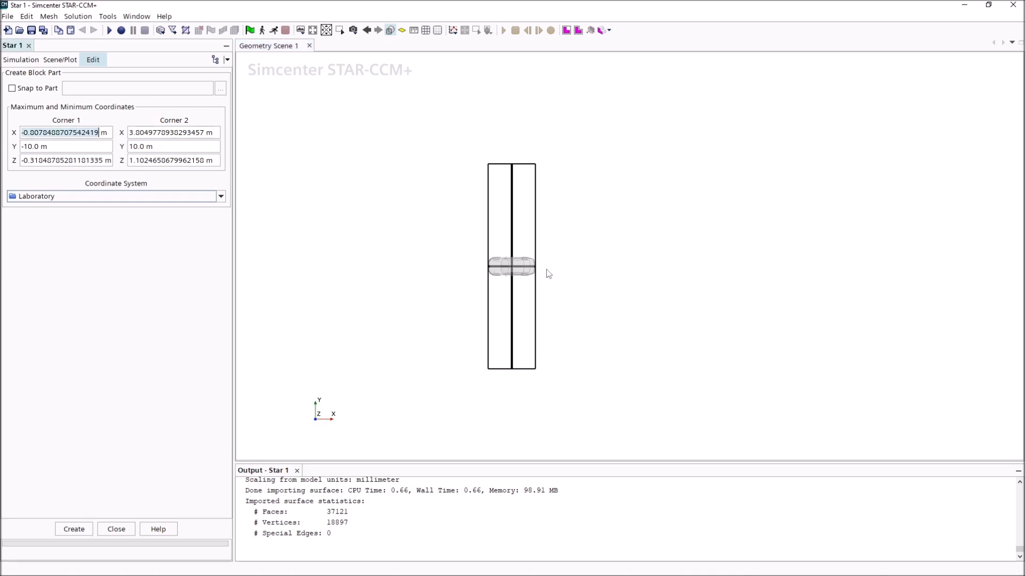
{"action": "scroll", "coordinate": [482, 268], "scroll_direction": "up", "scroll_amount": 5}
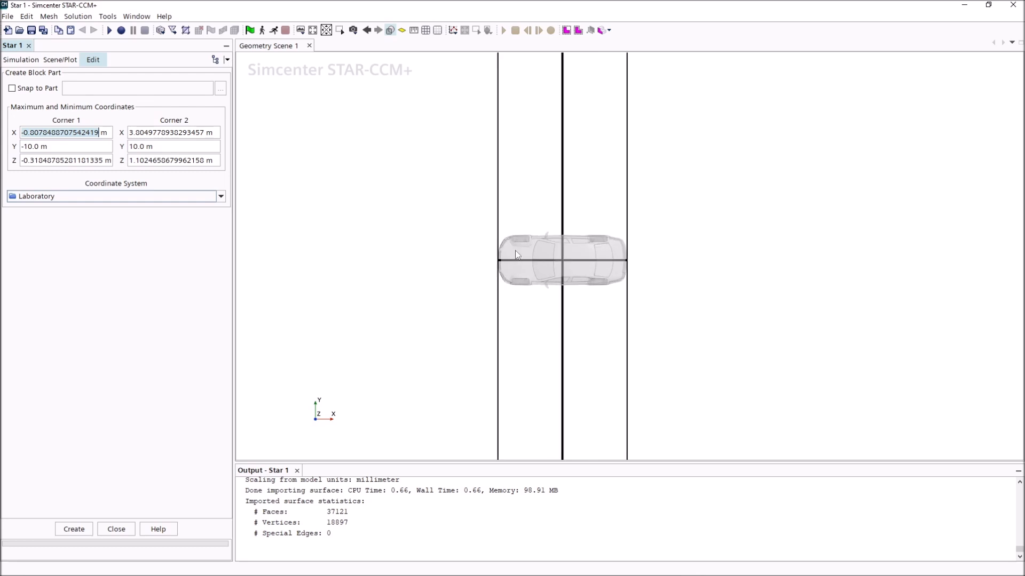
{"action": "left_click_drag", "start_coordinate": [498, 260], "coordinate": [359, 263]}
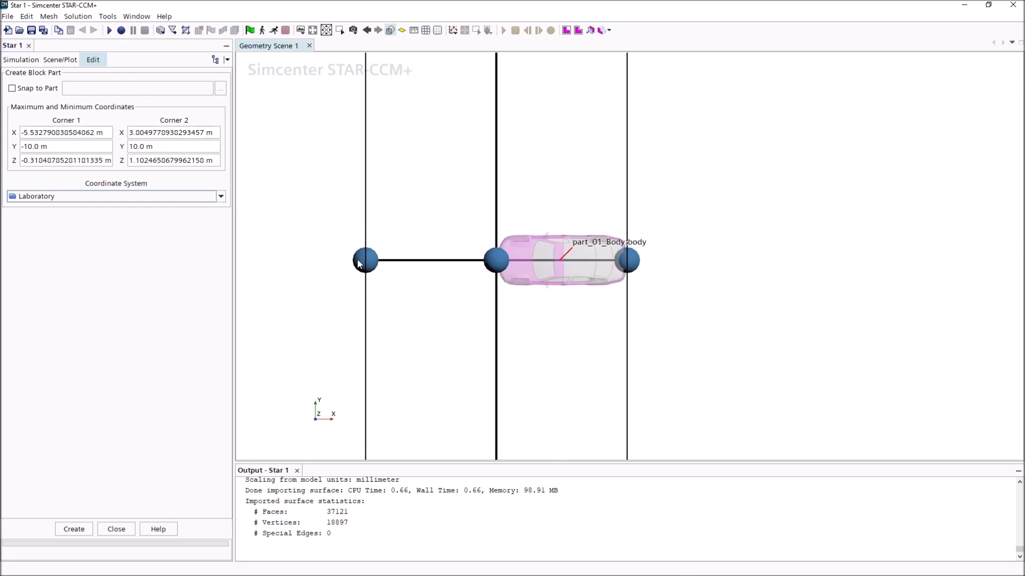
Set the block's X coordinates to -18 m for Corner 1 and 40 m for Corner 2
{"action": "scroll", "coordinate": [357, 263], "scroll_direction": "down", "scroll_amount": 5}
{"action": "middle_click_drag", "start_coordinate": [738, 270], "coordinate": [786, 263]}
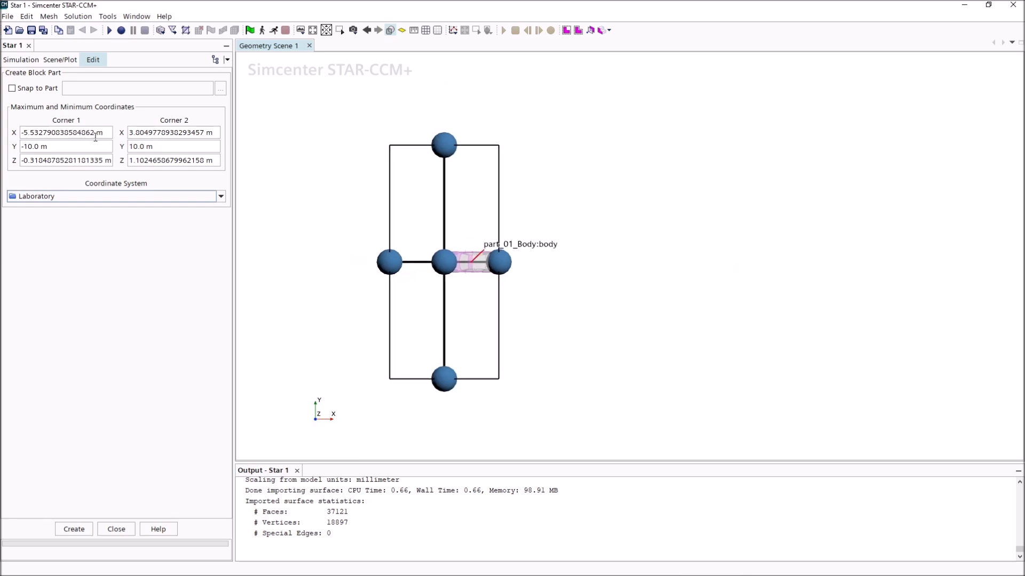
{"action": "left_click_drag", "start_coordinate": [96, 132], "coordinate": [20, 131]}
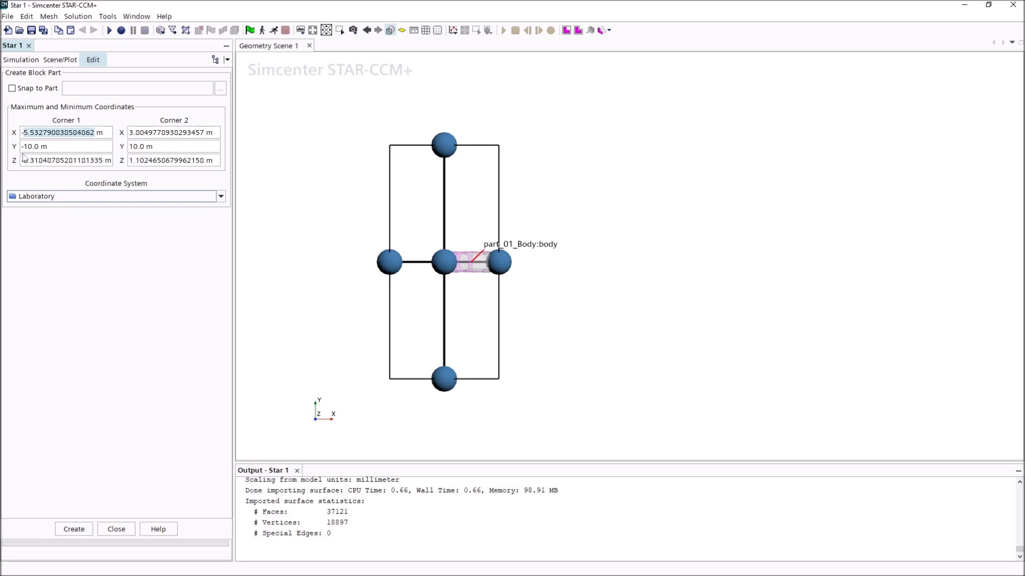
{"action": "type", "text": "18"}
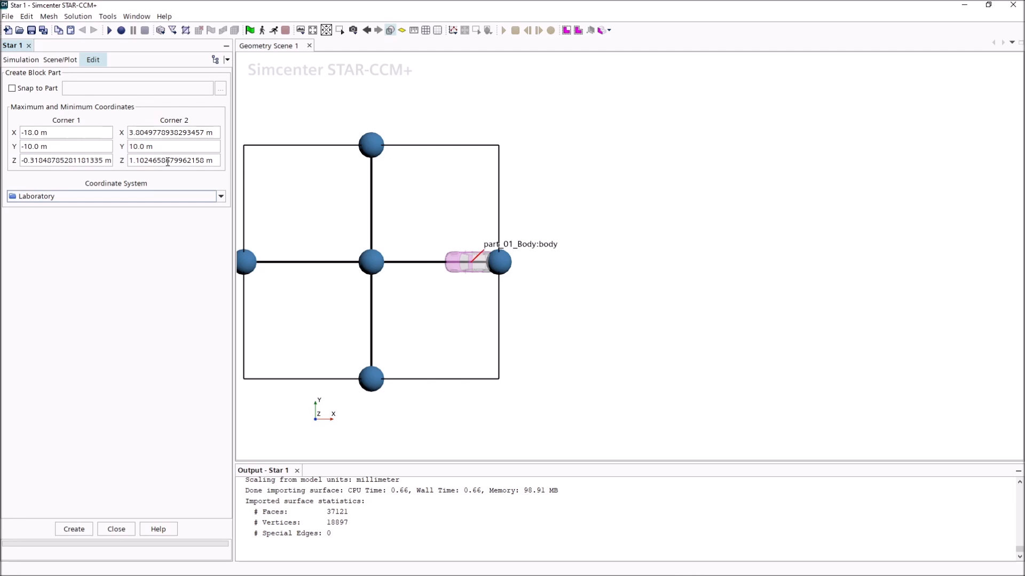
{"action": "double_click", "coordinate": [205, 132]}
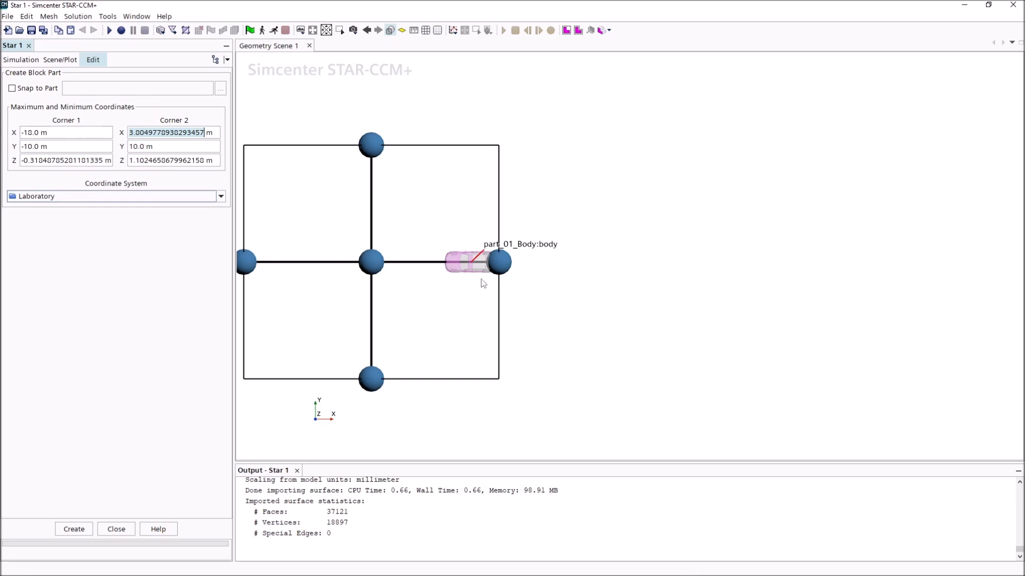
{"action": "type", "text": "40"}
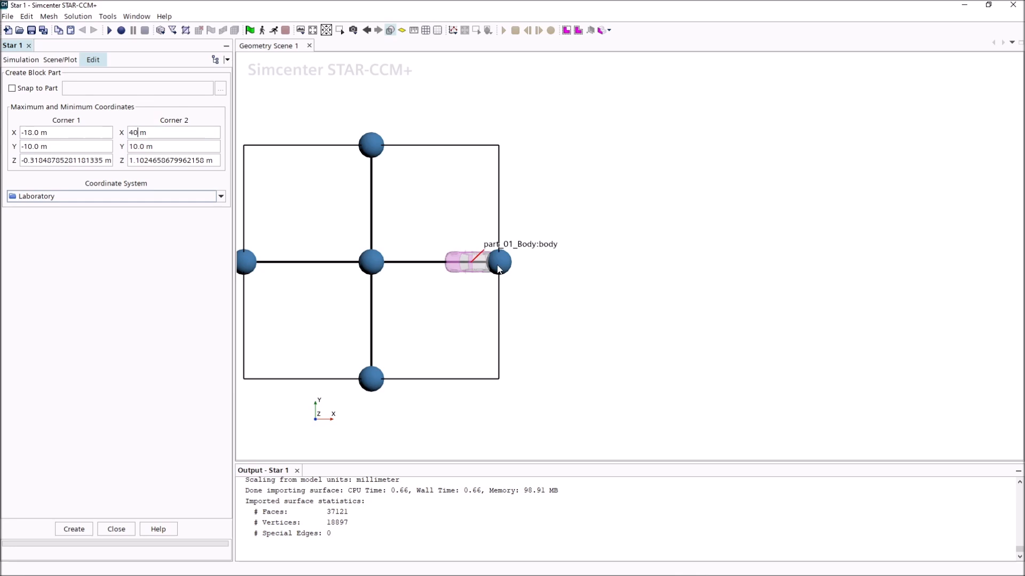
{"action": "left_click", "coordinate": [211, 151]}
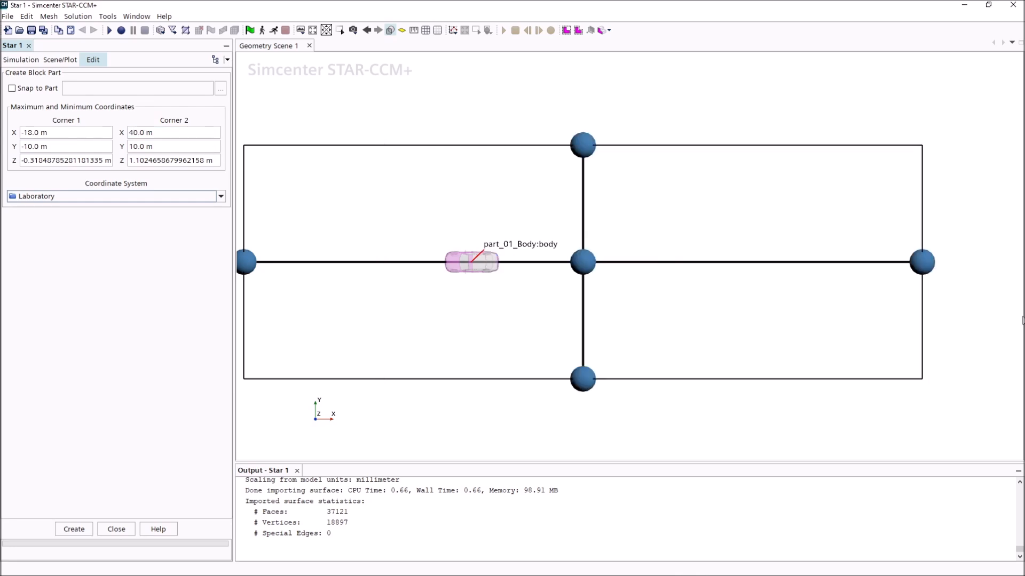
Set the block's Corner 2 Z coordinate to 9 m, working in the side view
{"action": "left_click", "coordinate": [415, 122]}
{"action": "key", "text": "s"}
{"action": "key", "text": "p"}
{"action": "scroll", "coordinate": [489, 240], "scroll_direction": "up", "scroll_amount": 6}
{"action": "scroll", "coordinate": [597, 253], "scroll_direction": "down", "scroll_amount": 3}
{"action": "scroll", "coordinate": [624, 269], "scroll_direction": "down", "scroll_amount": 2}
{"action": "scroll", "coordinate": [630, 262], "scroll_direction": "up", "scroll_amount": 2}
{"action": "scroll", "coordinate": [636, 256], "scroll_direction": "down", "scroll_amount": 2}
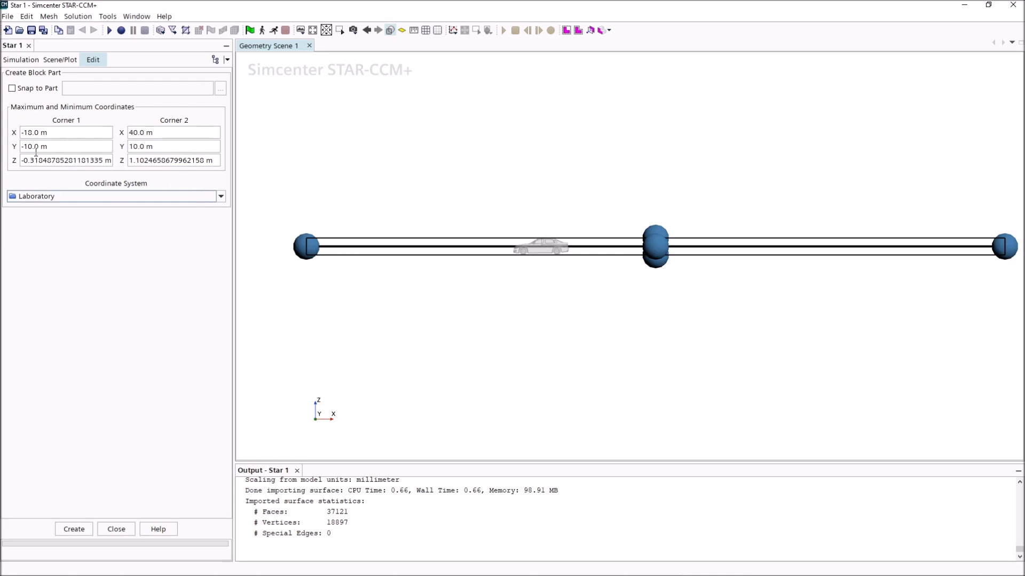
{"action": "triple_click", "coordinate": [129, 160]}
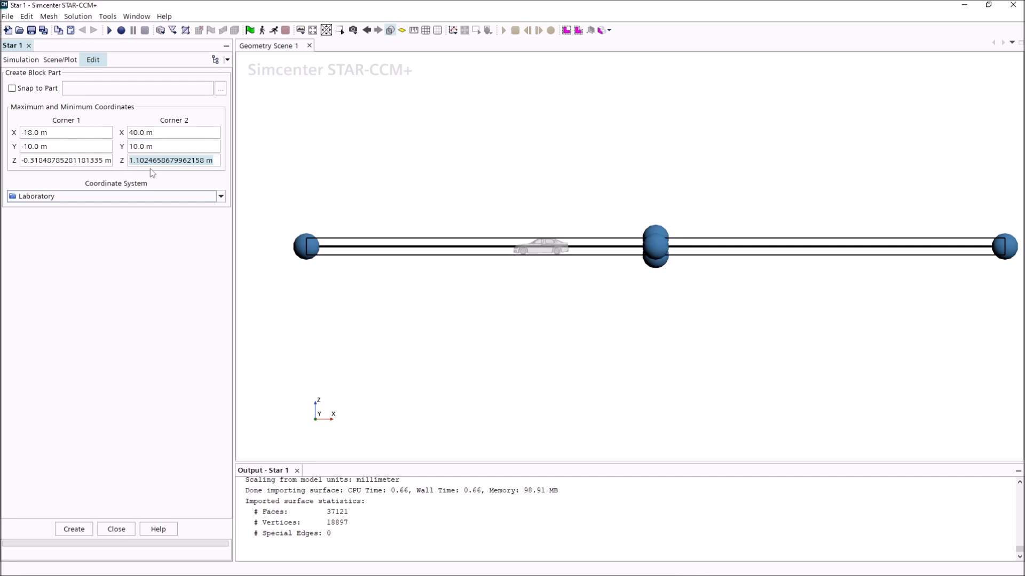
{"action": "type", "text": "9"}
{"action": "key", "text": "Tab"}
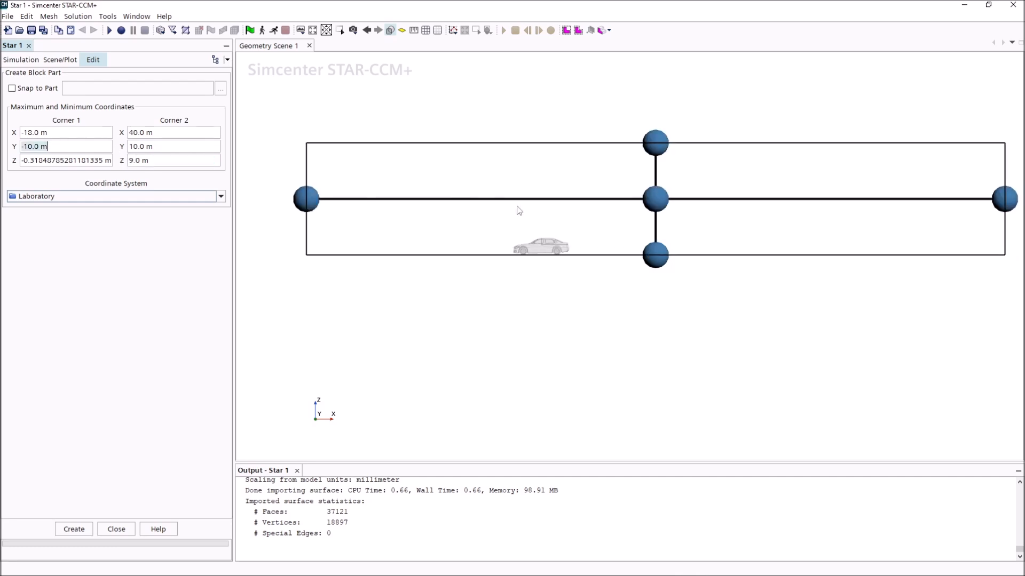
Examine how the car's tyres meet the floor of the block in the side view
{"action": "scroll", "coordinate": [569, 248], "scroll_direction": "up", "scroll_amount": 10}
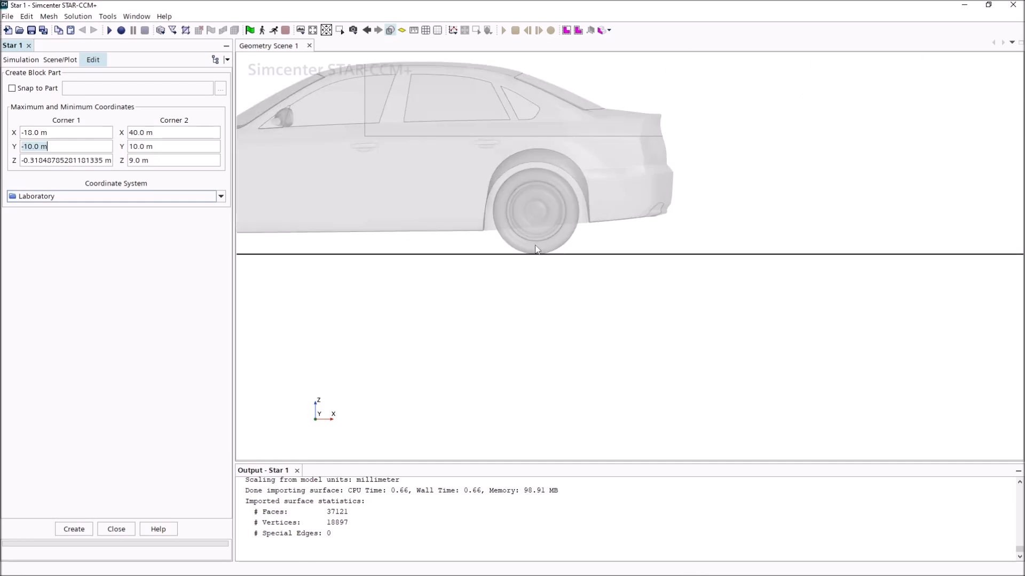
{"action": "scroll", "coordinate": [551, 256], "scroll_direction": "up", "scroll_amount": 8}
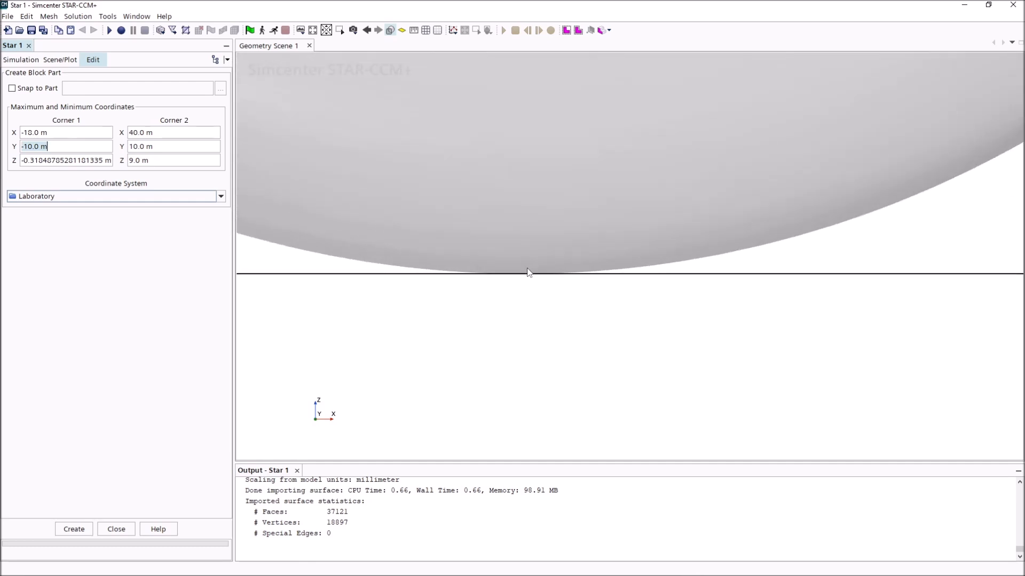
{"action": "scroll", "coordinate": [592, 307], "scroll_direction": "down", "scroll_amount": 3}
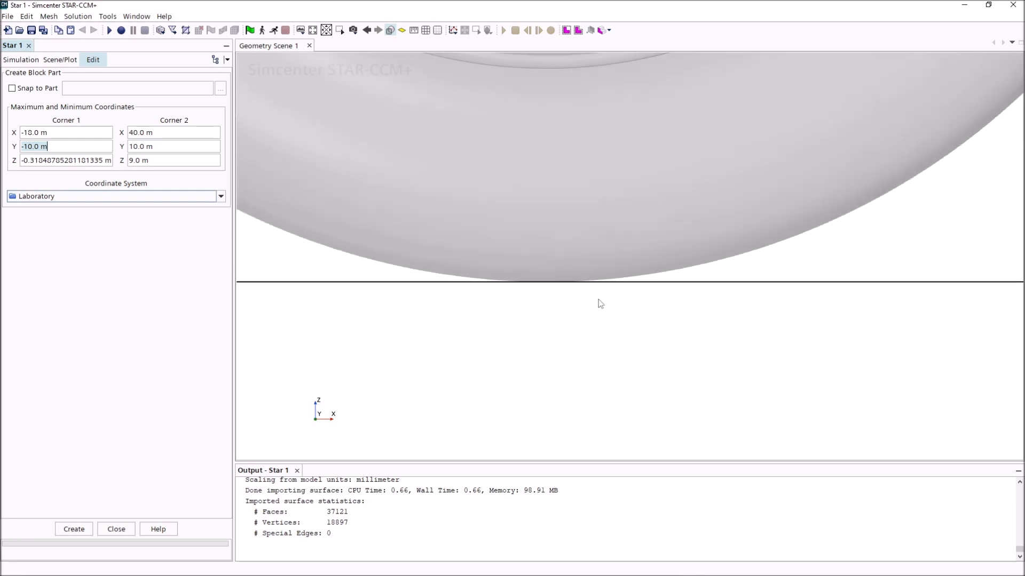
{"action": "scroll", "coordinate": [584, 318], "scroll_direction": "down", "scroll_amount": 12}
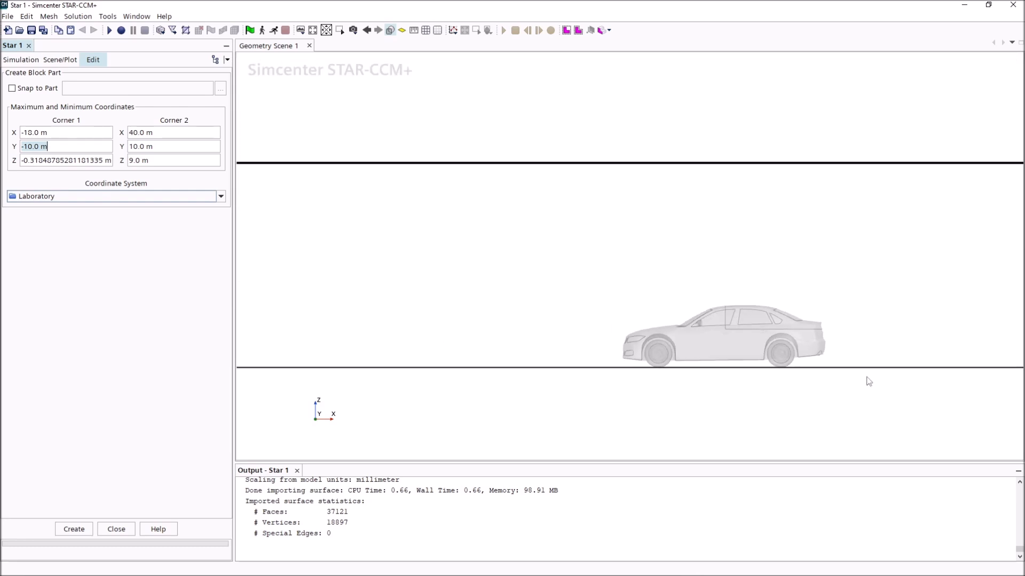
{"action": "scroll", "coordinate": [930, 390], "scroll_direction": "down", "scroll_amount": 3}
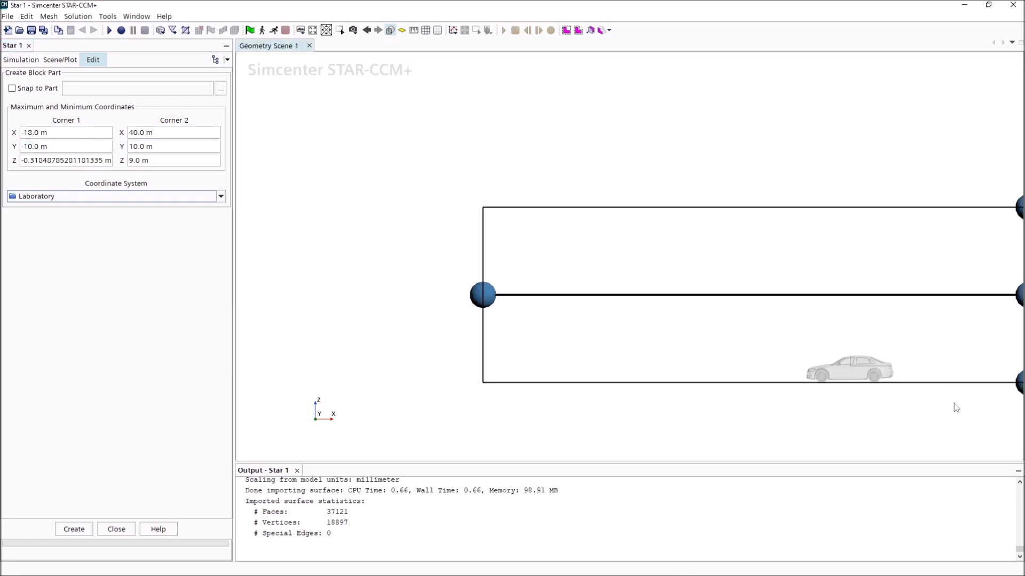
{"action": "middle_click_drag", "start_coordinate": [953, 403], "coordinate": [664, 403]}
{"action": "scroll", "coordinate": [665, 381], "scroll_direction": "up", "scroll_amount": 5}
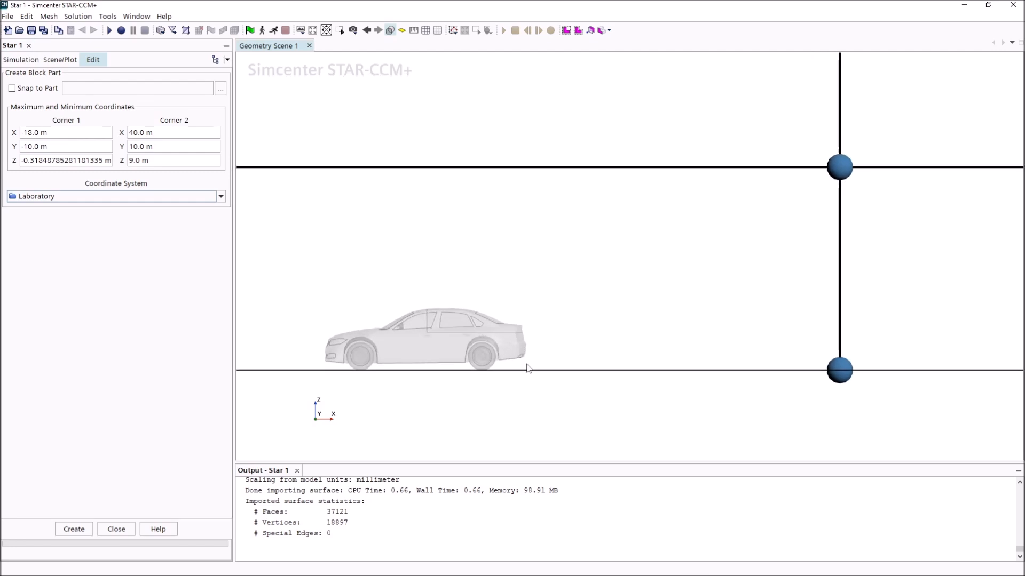
{"action": "scroll", "coordinate": [533, 380], "scroll_direction": "up", "scroll_amount": 4}
{"action": "scroll", "coordinate": [534, 380], "scroll_direction": "down", "scroll_amount": 3}
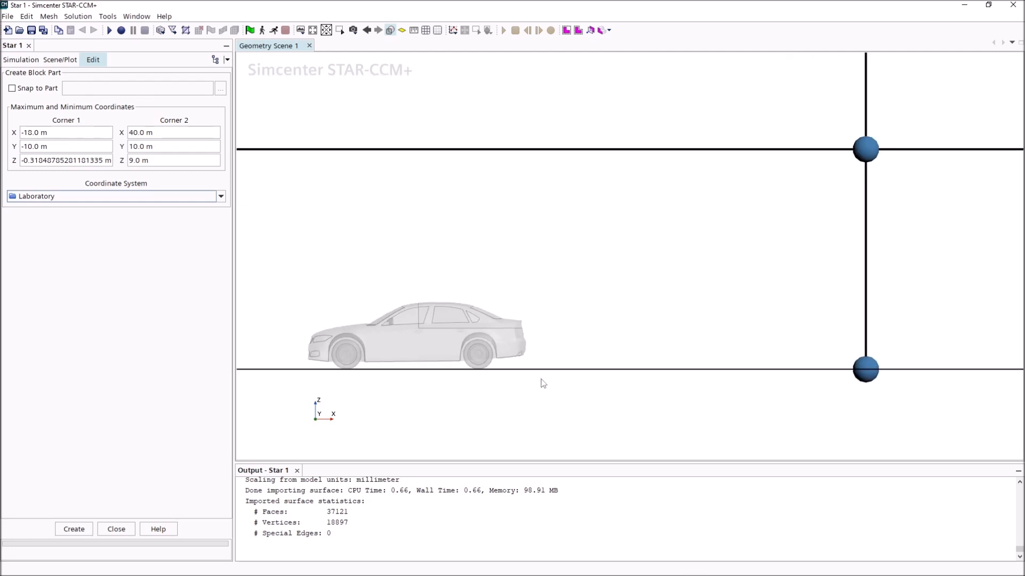
Raise the block's floor slightly into the tyres, then set the block's Corner 1 Z coordinate to -0.3 m
{"action": "left_click_drag", "start_coordinate": [867, 377], "coordinate": [866, 376]}
{"action": "scroll", "coordinate": [533, 380], "scroll_direction": "up", "scroll_amount": 10}
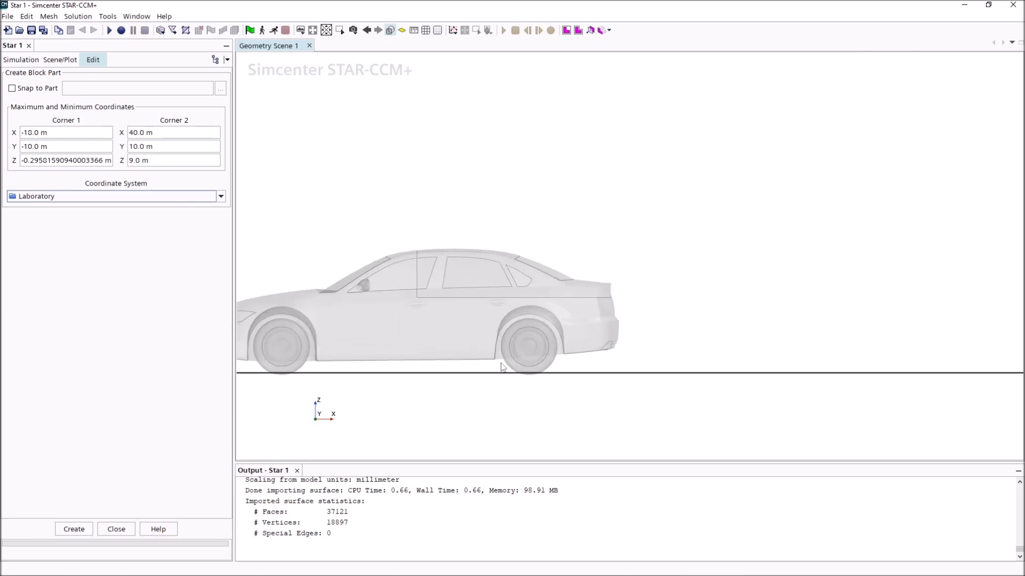
{"action": "scroll", "coordinate": [485, 366], "scroll_direction": "up", "scroll_amount": 3}
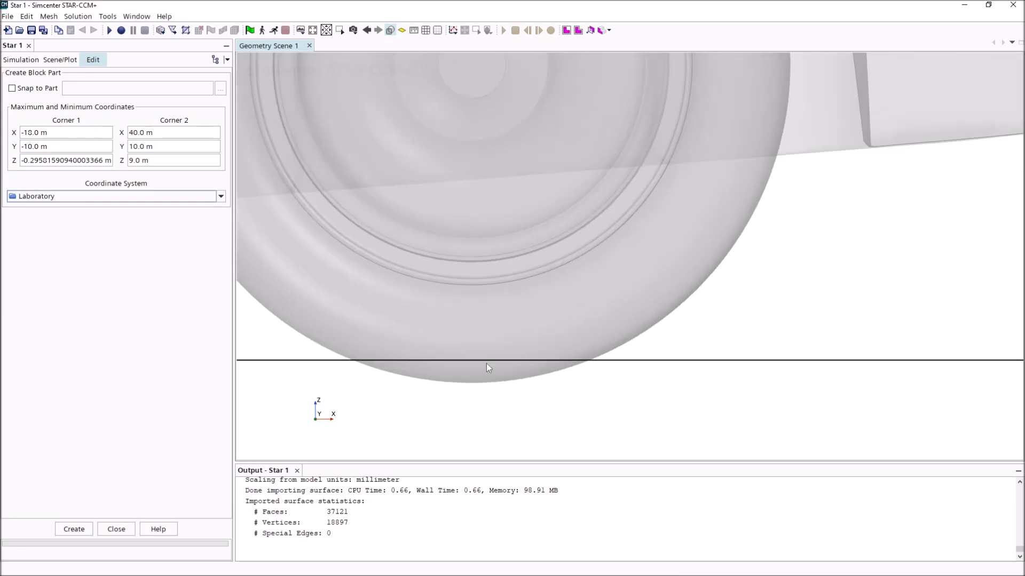
{"action": "left_click", "coordinate": [30, 160]}
{"action": "left_click_drag", "start_coordinate": [28, 160], "coordinate": [123, 170]}
{"action": "type", "text": "3"}
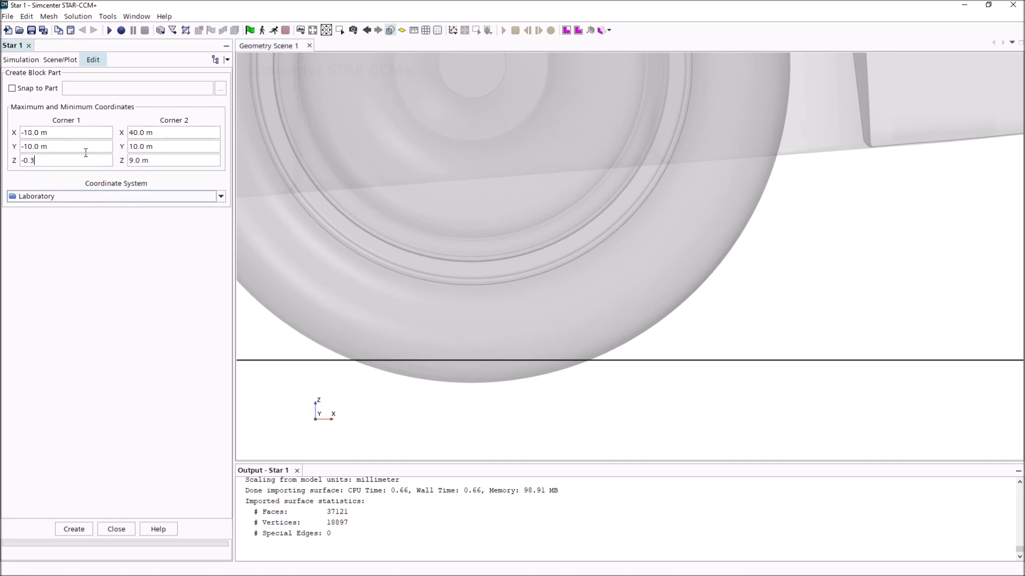
{"action": "key", "text": "Return"}
Refine the block's Corner 1 Z coordinate to -0.31 m
{"action": "left_click", "coordinate": [35, 159]}
{"action": "left_click", "coordinate": [34, 160]}
{"action": "double_click", "coordinate": [34, 160]}
{"action": "left_click", "coordinate": [36, 161]}
{"action": "type", "text": "100000000000000007"}
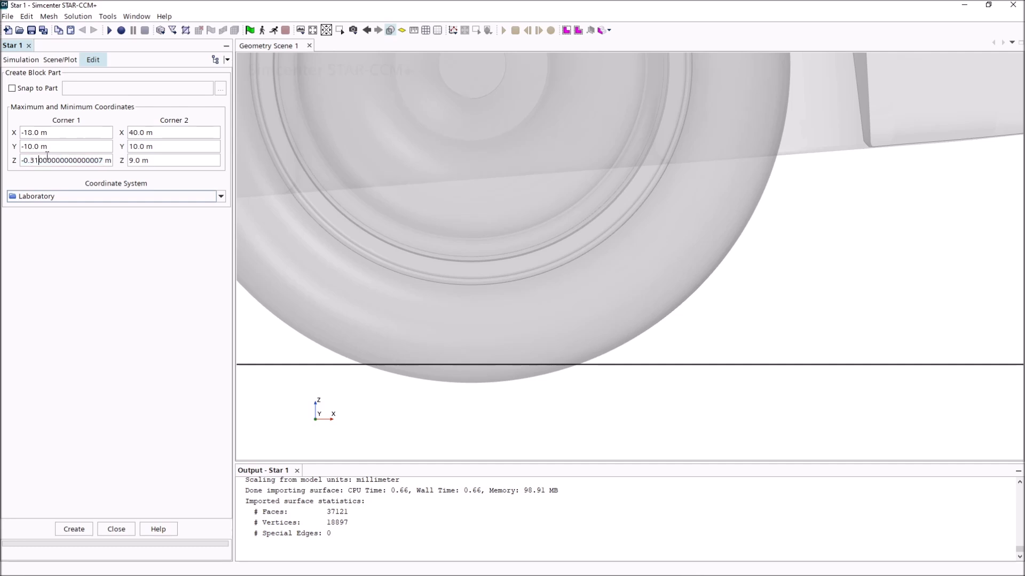
{"action": "left_click", "coordinate": [47, 151]}
Create the block part around the car with the entered corner coordinates and finish block creation
{"action": "scroll", "coordinate": [572, 330], "scroll_direction": "down", "scroll_amount": 10}
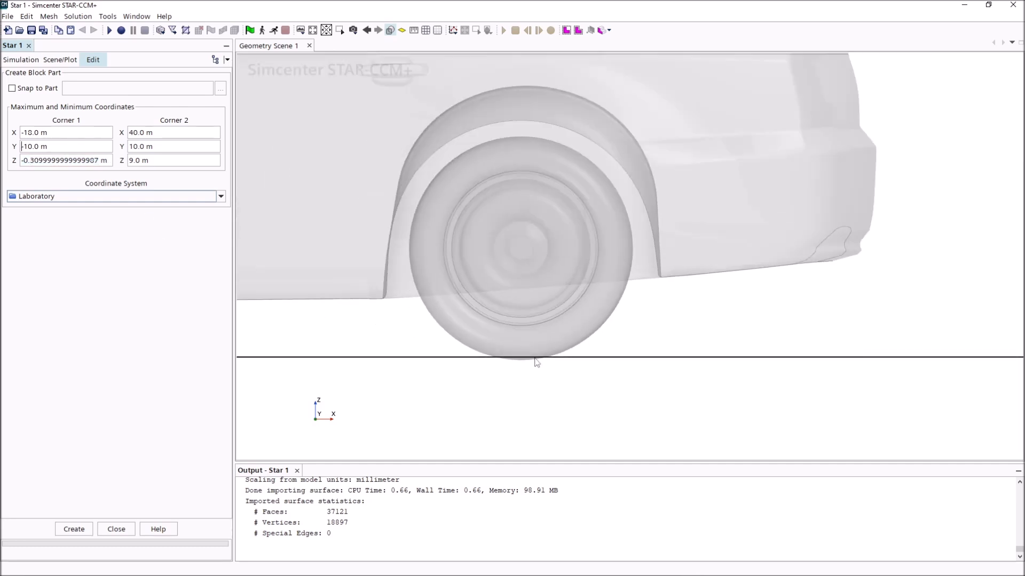
{"action": "scroll", "coordinate": [422, 390], "scroll_direction": "down", "scroll_amount": 4}
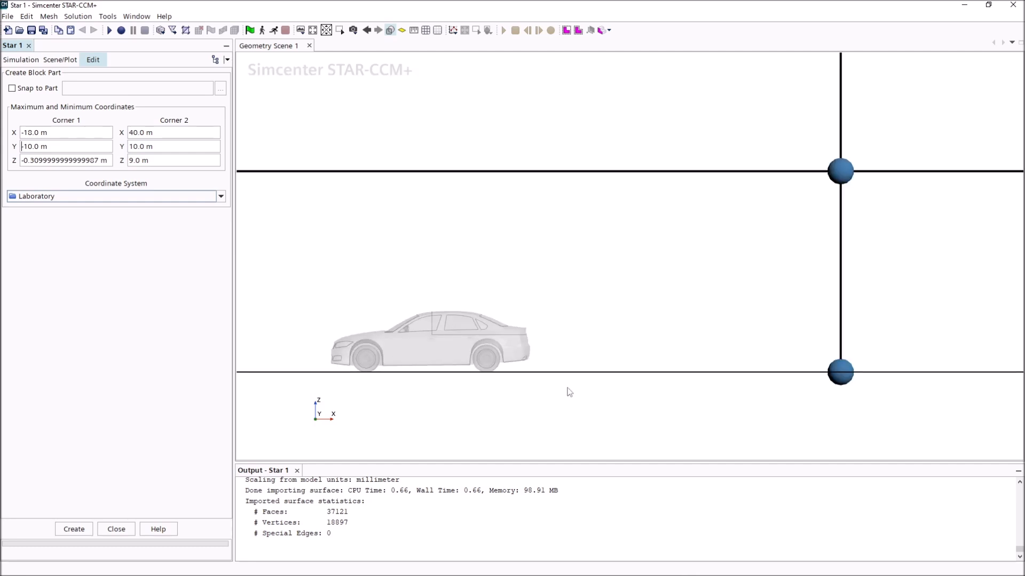
{"action": "scroll", "coordinate": [465, 392], "scroll_direction": "down", "scroll_amount": 5}
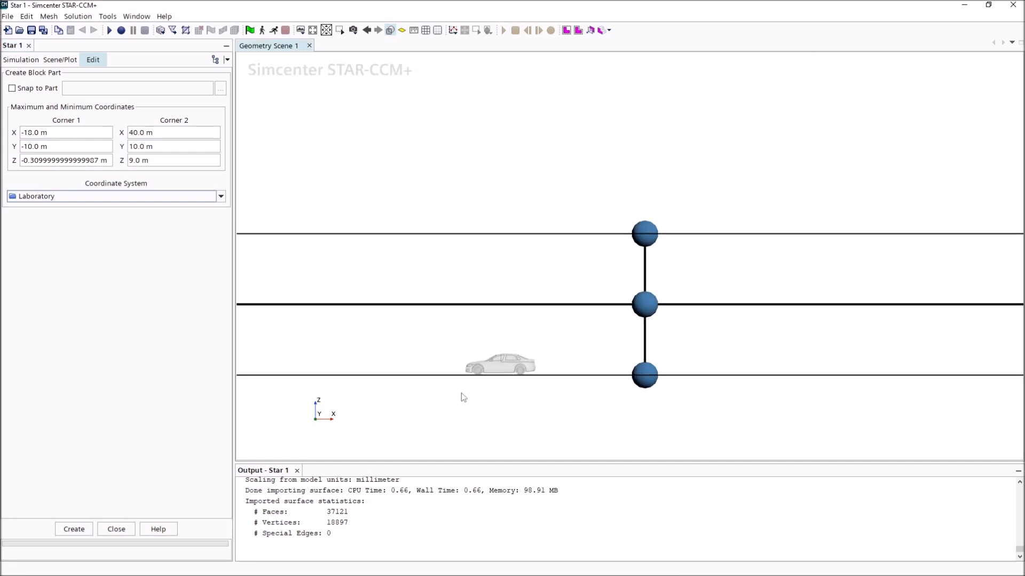
{"action": "left_click_drag", "start_coordinate": [455, 412], "coordinate": [642, 441]}
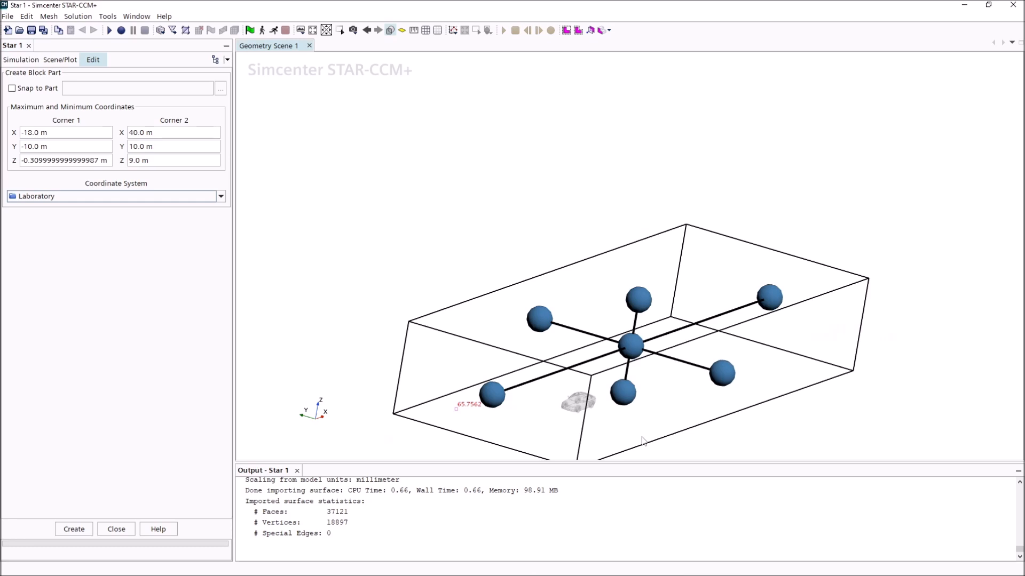
{"action": "middle_click_drag", "start_coordinate": [798, 419], "coordinate": [770, 376]}
{"action": "left_click_drag", "start_coordinate": [770, 376], "coordinate": [713, 398]}
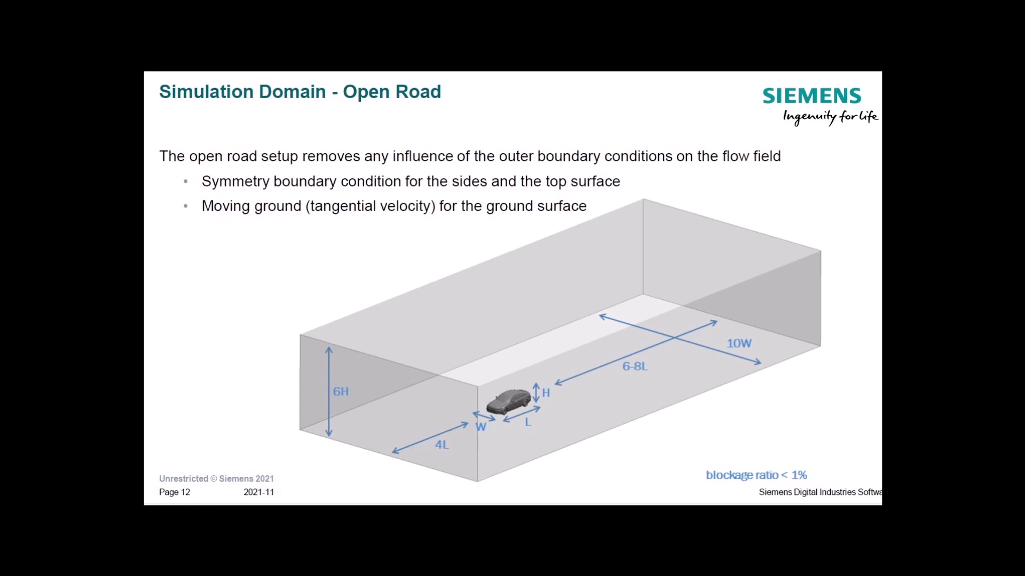
{"action": "left_click", "coordinate": [73, 528]}
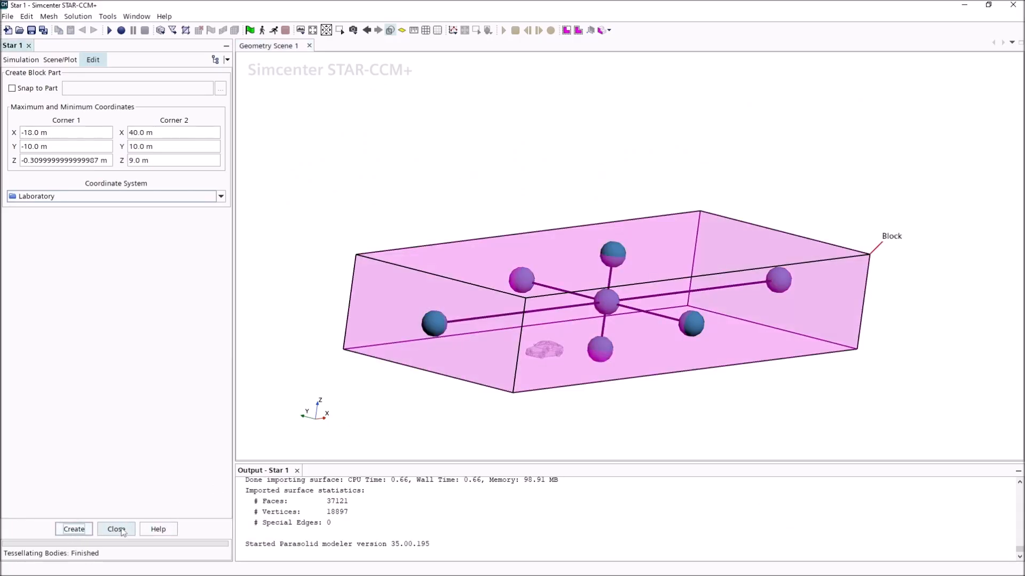
{"action": "left_click", "coordinate": [116, 529]}
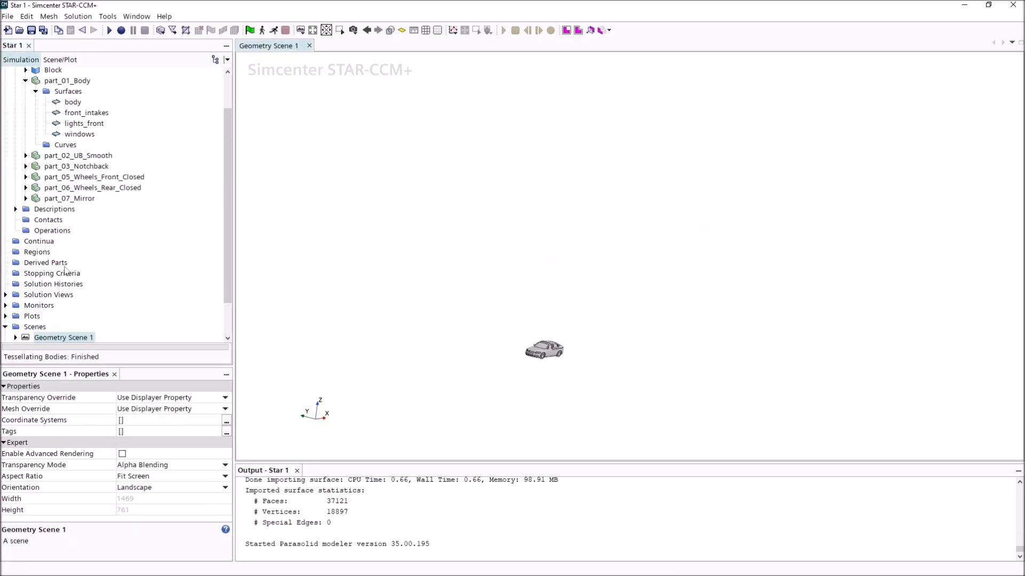
Collapse the part_01_Body entry and rename the Block part to Air
{"action": "scroll", "coordinate": [39, 187], "scroll_direction": "up", "scroll_amount": 3}
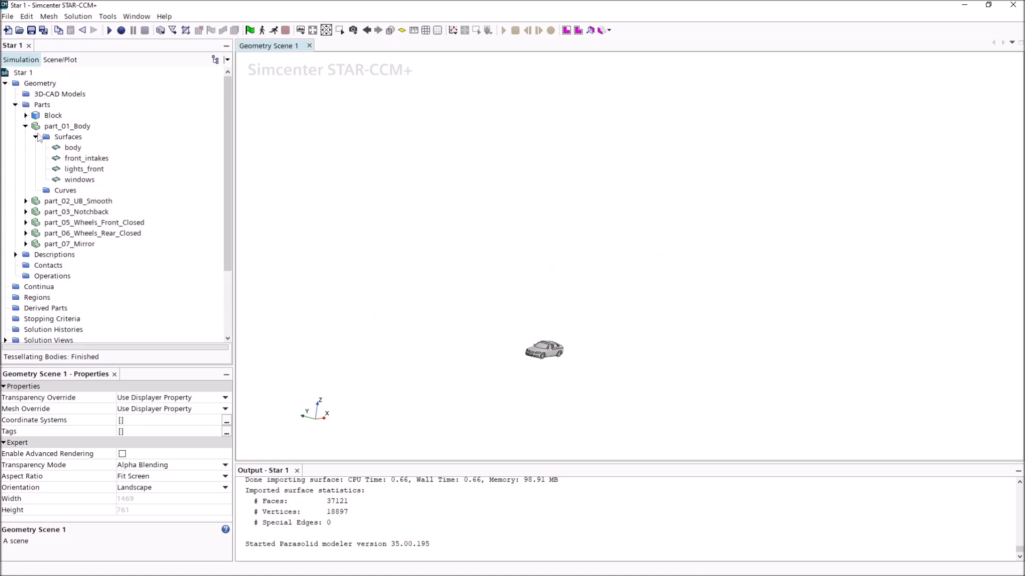
{"action": "left_click", "coordinate": [26, 126]}
{"action": "left_click", "coordinate": [38, 116]}
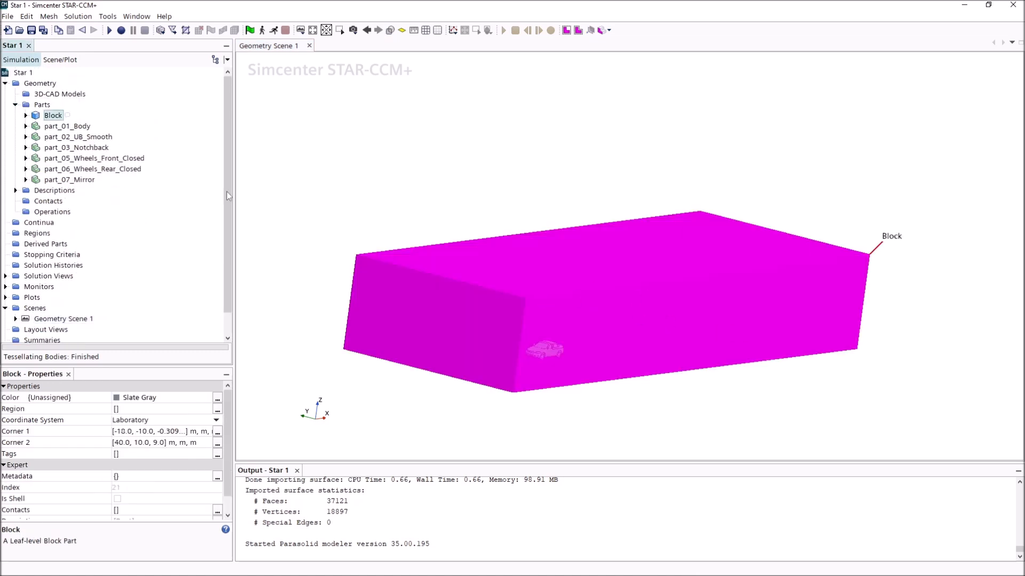
{"action": "left_click", "coordinate": [56, 116]}
{"action": "type", "text": "Air"}
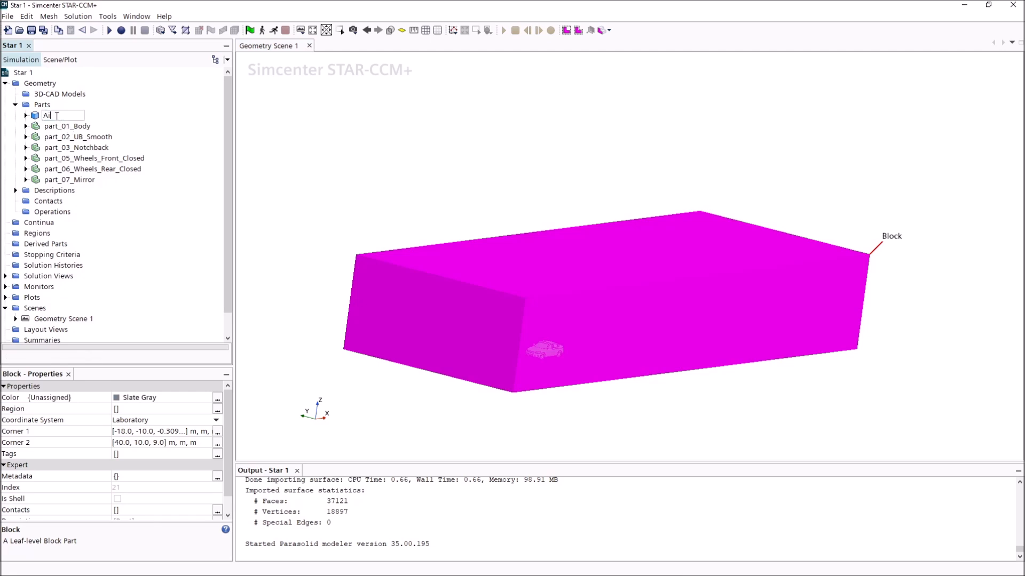
{"action": "key", "text": "Return"}
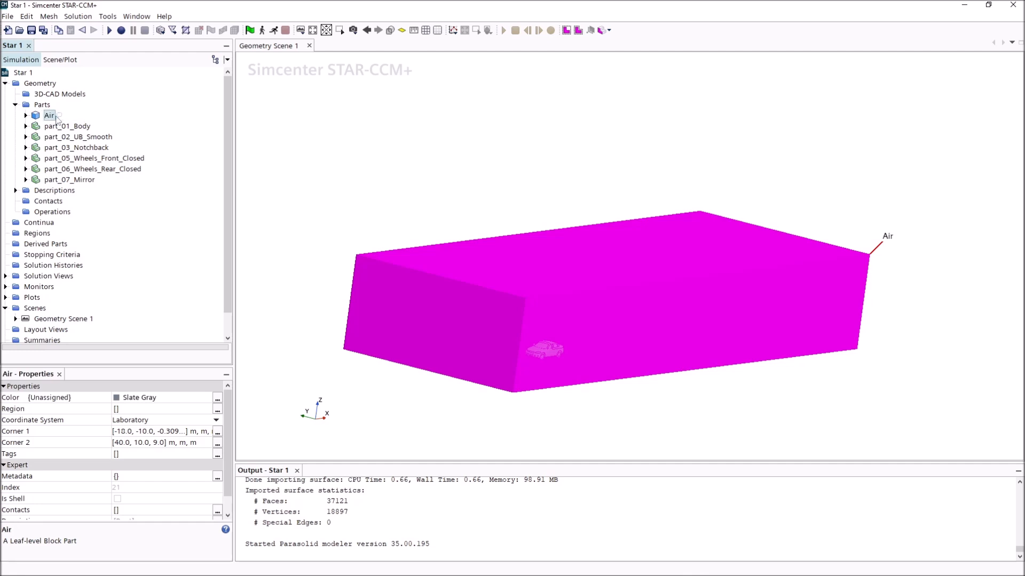
{"action": "left_click", "coordinate": [392, 174]}
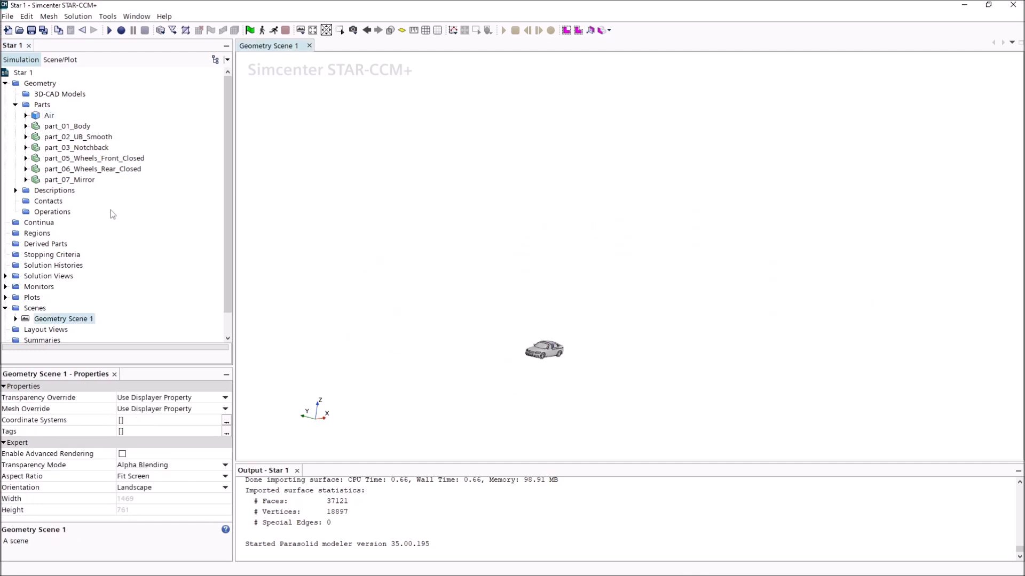
Create a new 3D-CAD model and clear the initial plane selection
{"action": "right_click", "coordinate": [44, 95]}
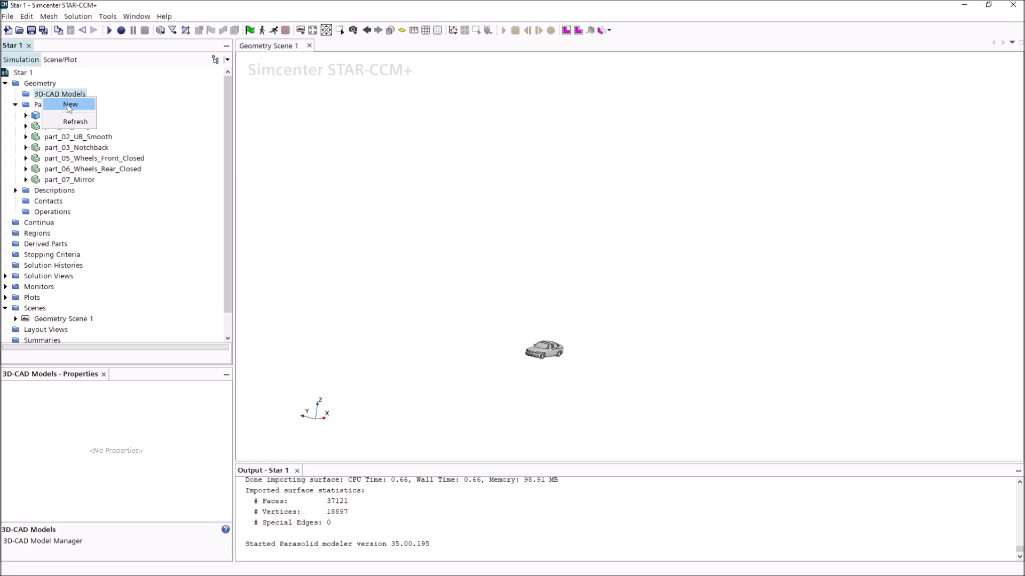
{"action": "left_click", "coordinate": [69, 105]}
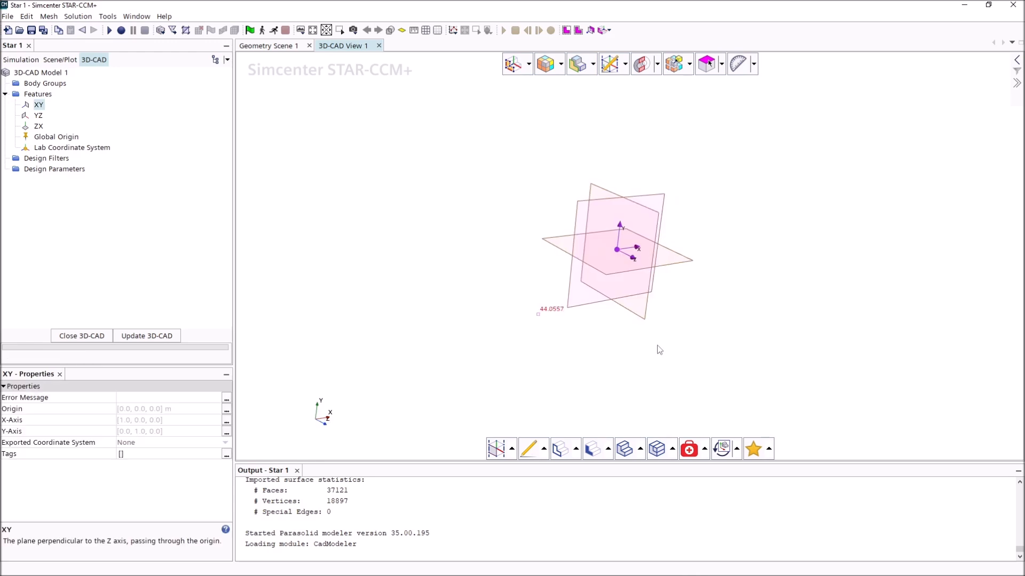
{"action": "left_click", "coordinate": [655, 347]}
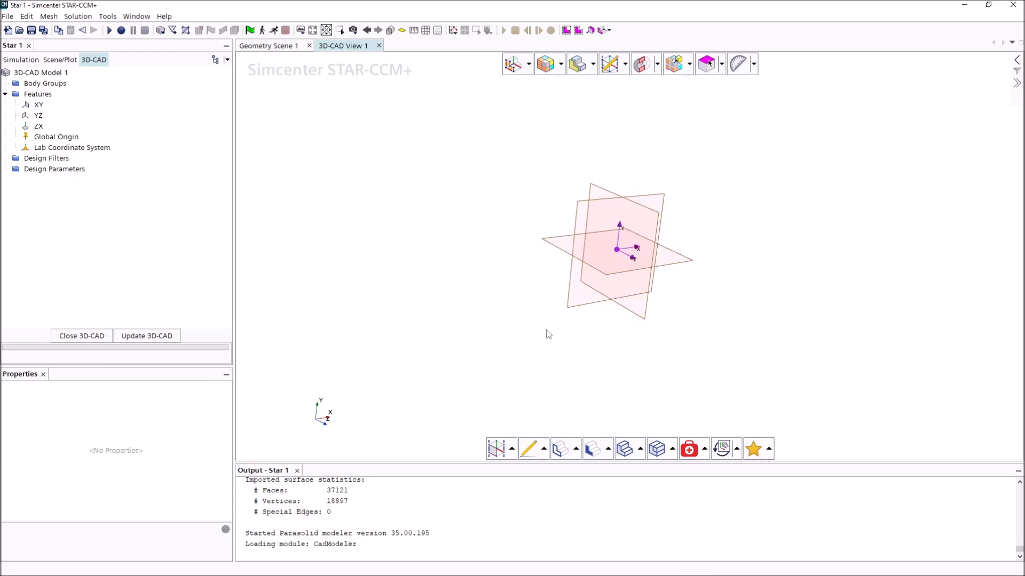
Compare the XY and YZ reference planes and start a new sketch on the YZ plane
{"action": "left_click_drag", "start_coordinate": [596, 192], "coordinate": [603, 197]}
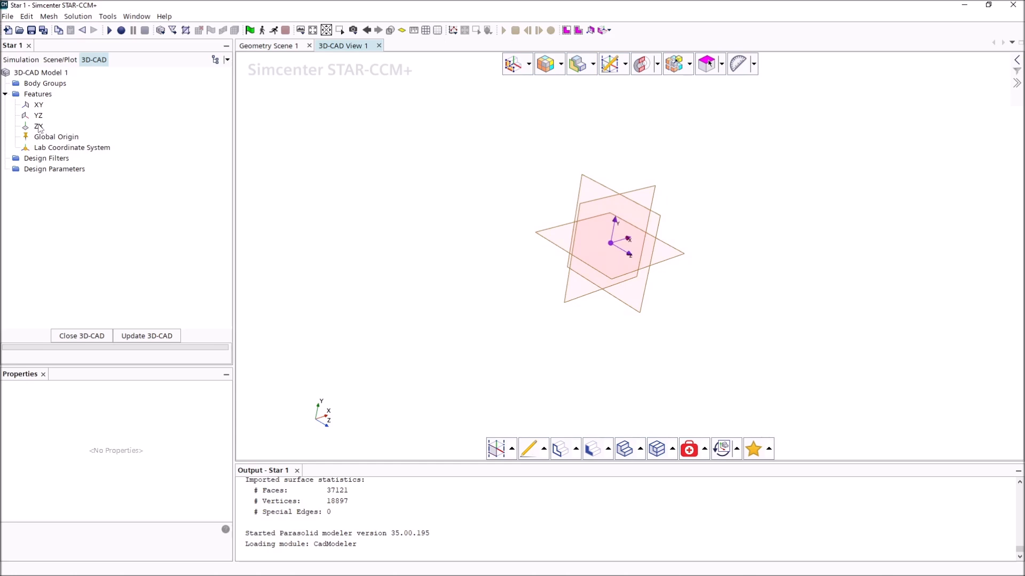
{"action": "left_click", "coordinate": [40, 106]}
{"action": "left_click", "coordinate": [38, 115]}
{"action": "left_click_drag", "start_coordinate": [404, 270], "coordinate": [452, 257]}
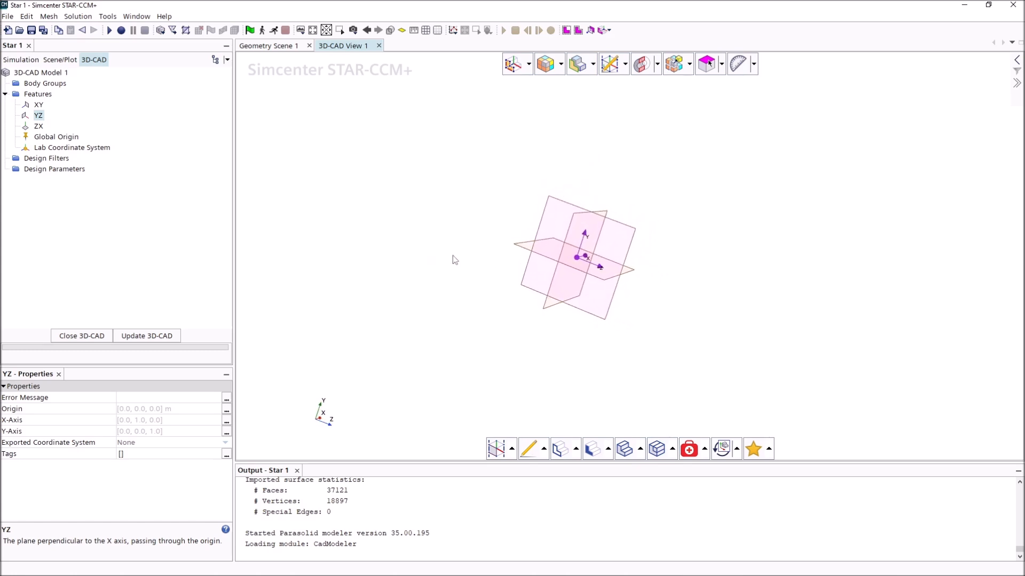
{"action": "right_click", "coordinate": [37, 118]}
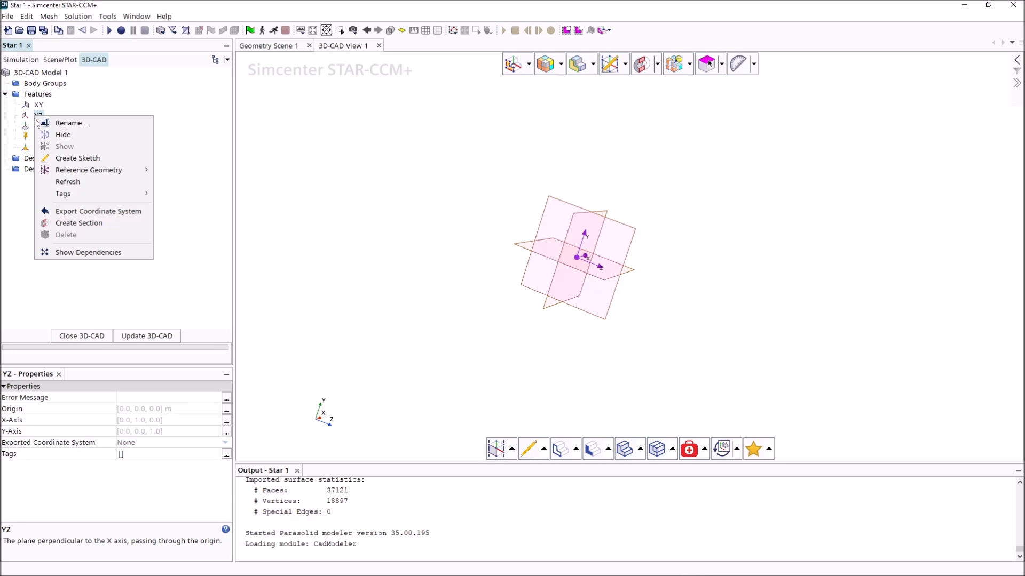
{"action": "left_click", "coordinate": [43, 155]}
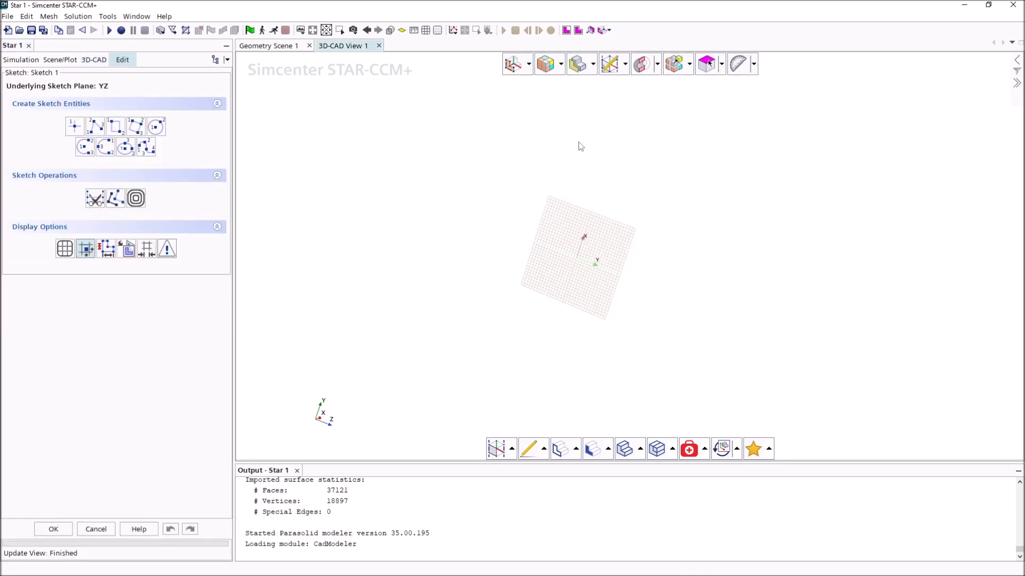
Sketch a horizontal line 0.12 m long from the origin along the sketch's positive X axis
{"action": "left_click", "coordinate": [98, 129]}
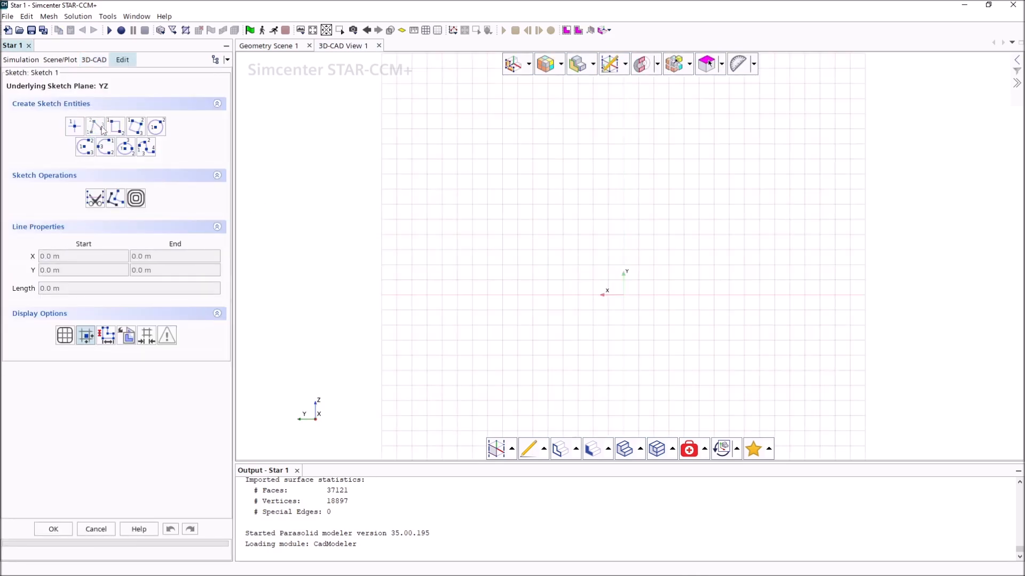
{"action": "left_click", "coordinate": [624, 295]}
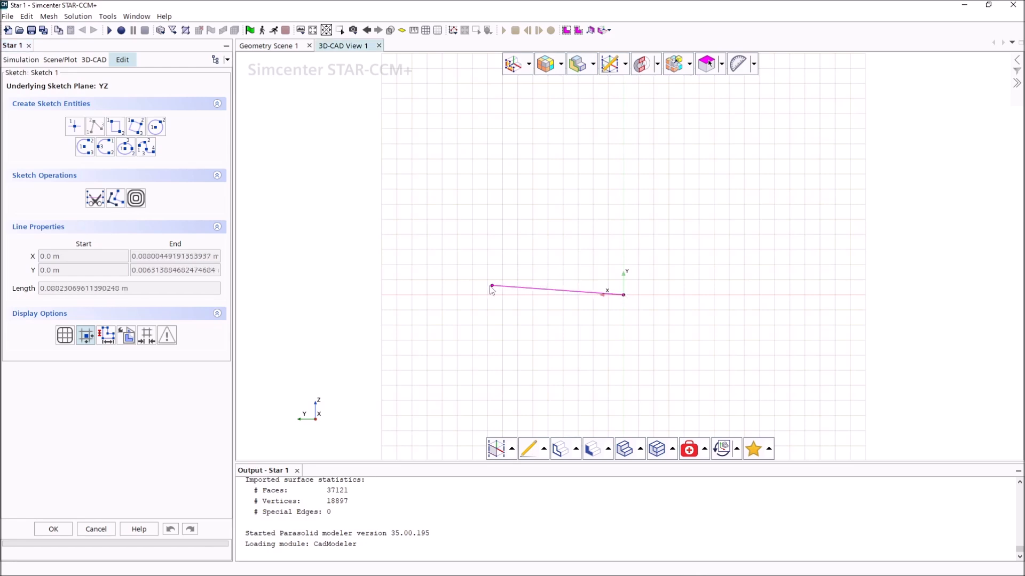
{"action": "left_click", "coordinate": [457, 295]}
{"action": "left_click", "coordinate": [442, 295]}
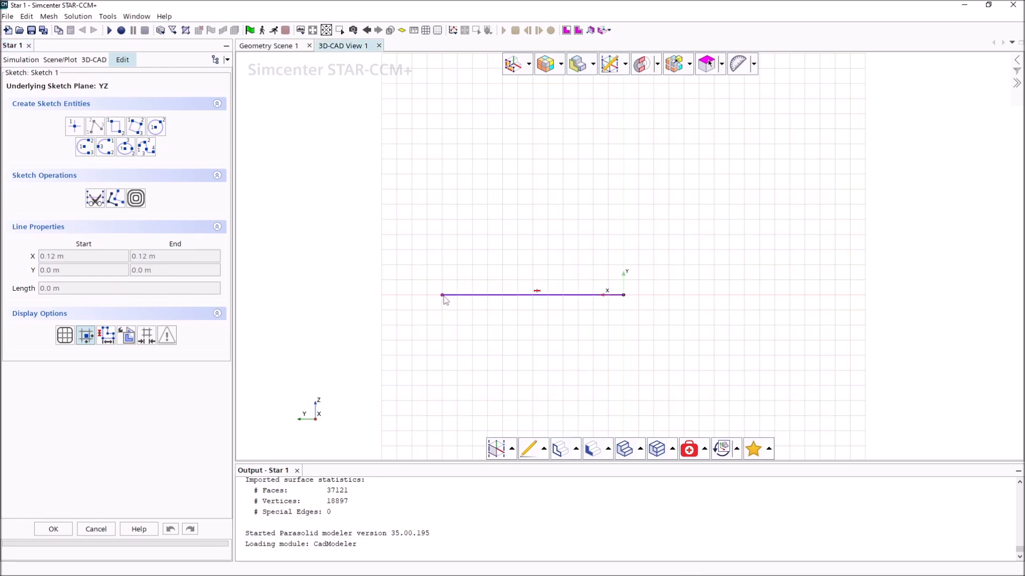
{"action": "right_click", "coordinate": [442, 114]}
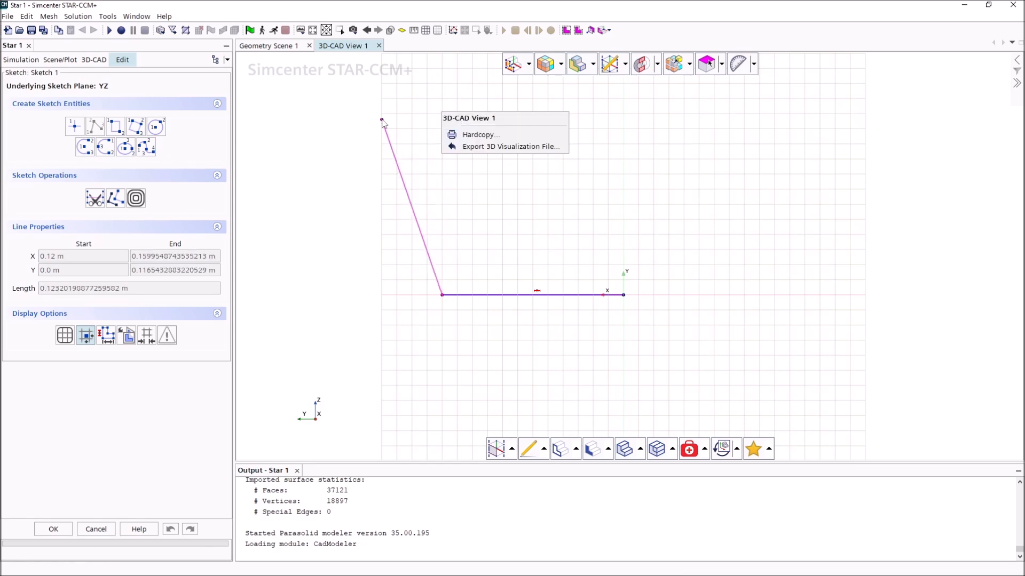
{"action": "key", "text": "Escape"}
{"action": "key", "text": "Escape"}
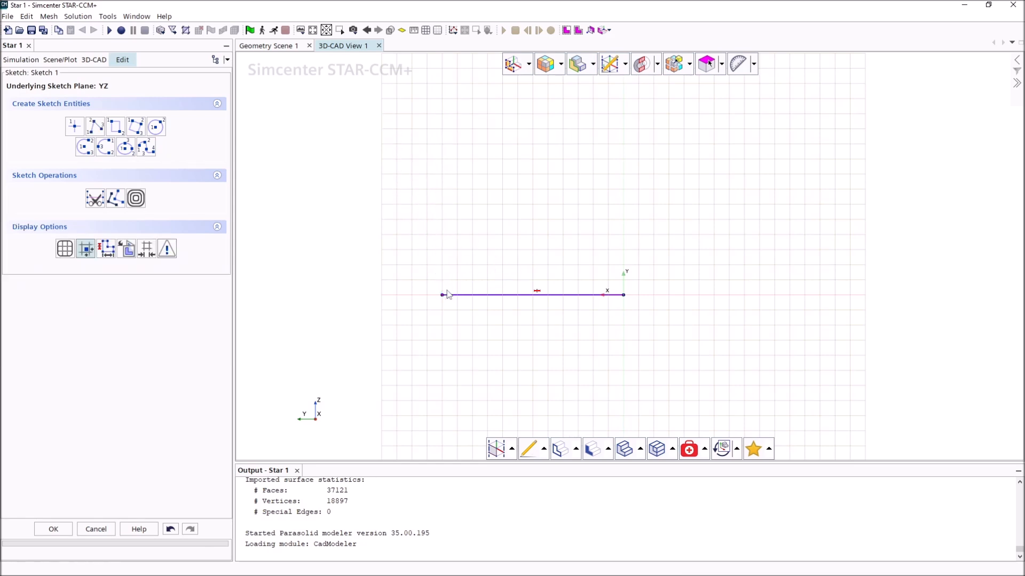
Set the horizontal line's end X coordinate to 10 m and fit the line in view
{"action": "left_click", "coordinate": [466, 296]}
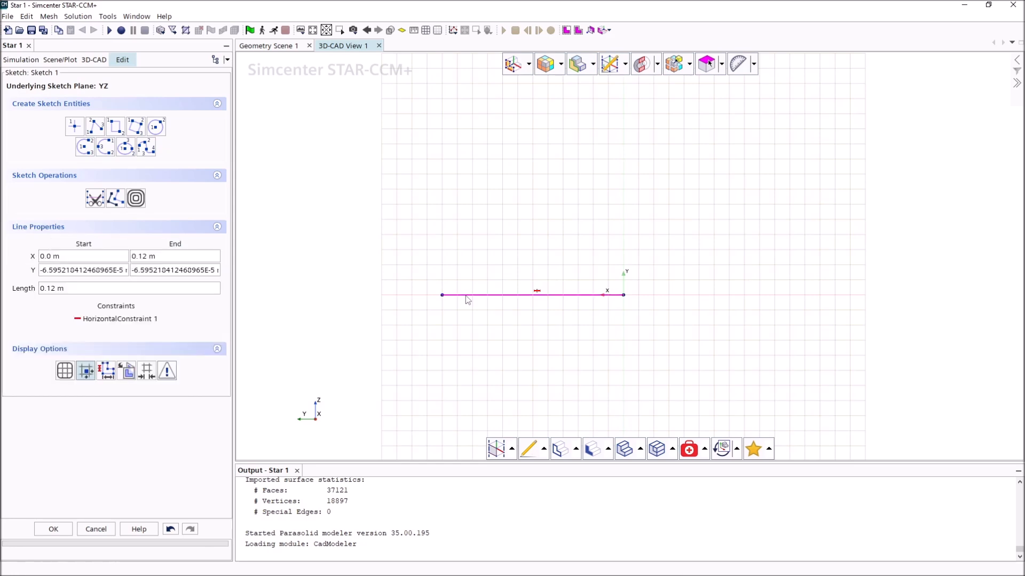
{"action": "left_click", "coordinate": [171, 259]}
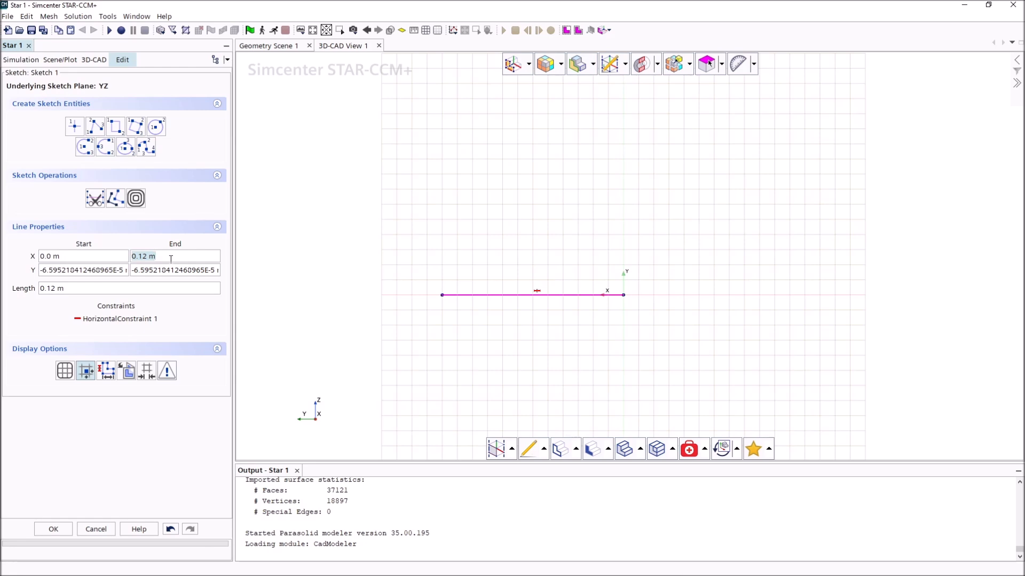
{"action": "type", "text": "10"}
{"action": "left_click", "coordinate": [108, 256]}
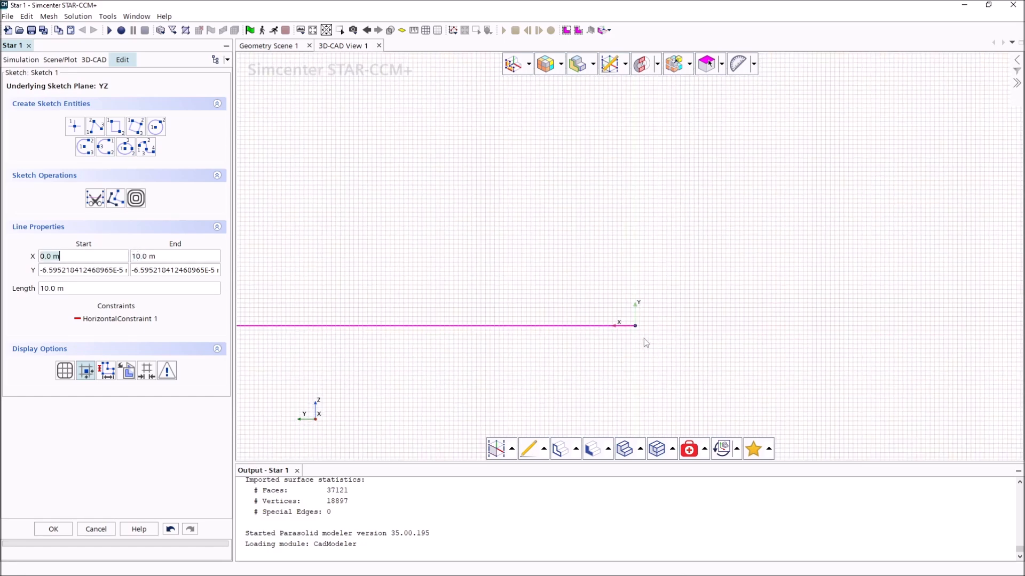
{"action": "scroll", "coordinate": [687, 358], "scroll_direction": "down", "scroll_amount": 5}
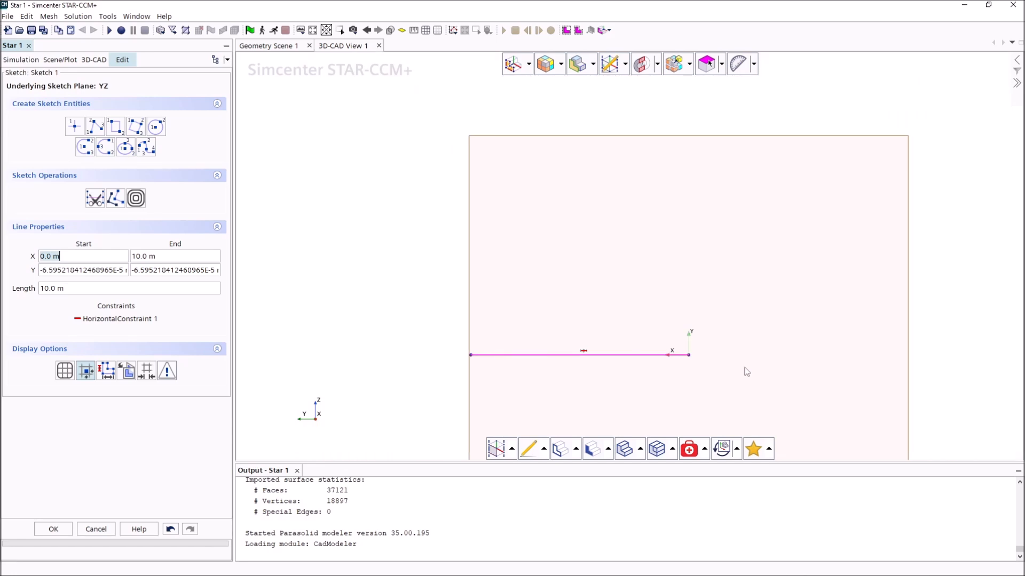
{"action": "scroll", "coordinate": [891, 382], "scroll_direction": "up", "scroll_amount": 2}
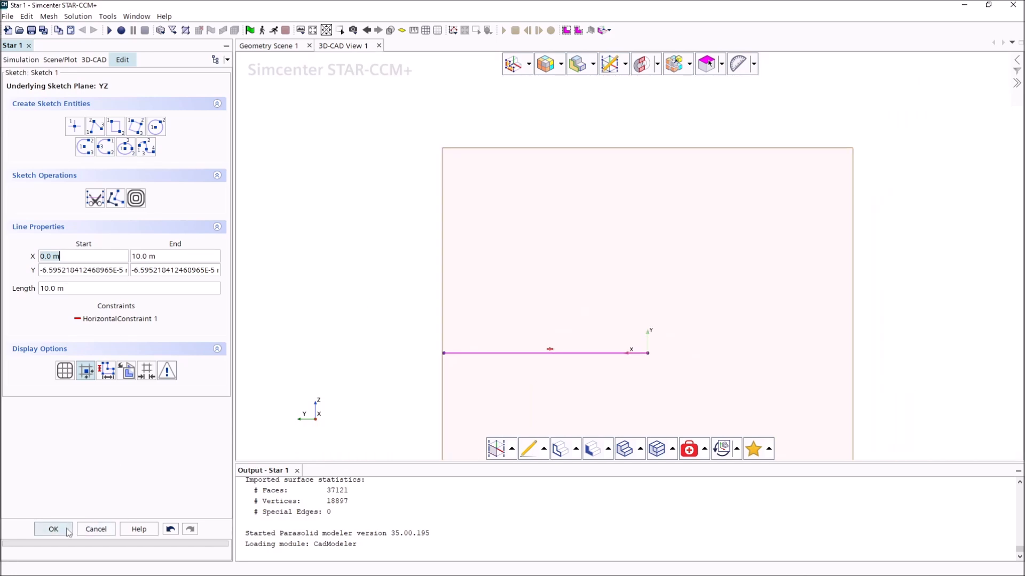
Sketch a vertical line about 7.01 m long upward from the horizontal line's end at X 10 m
{"action": "left_click", "coordinate": [95, 126]}
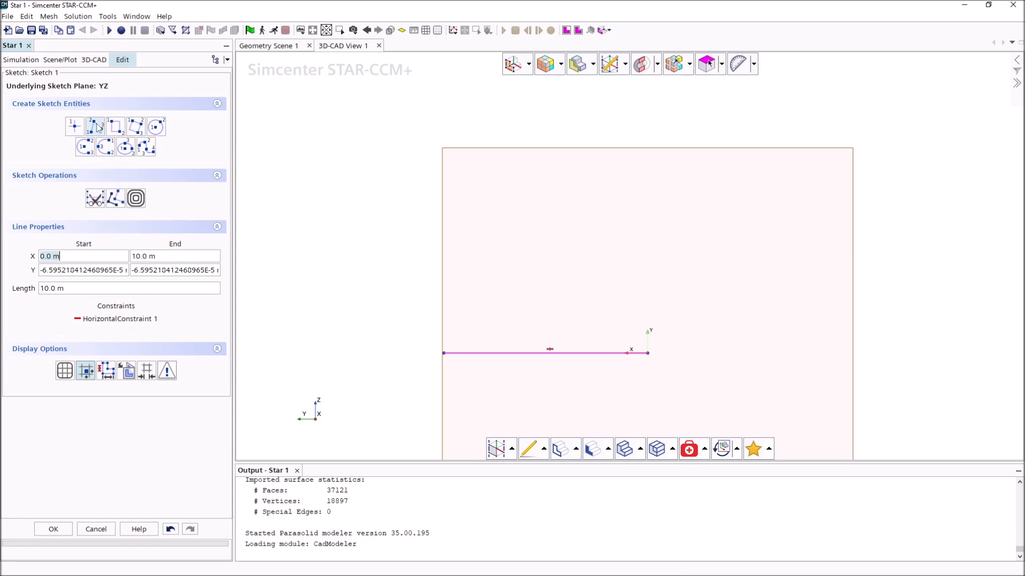
{"action": "left_click", "coordinate": [444, 353]}
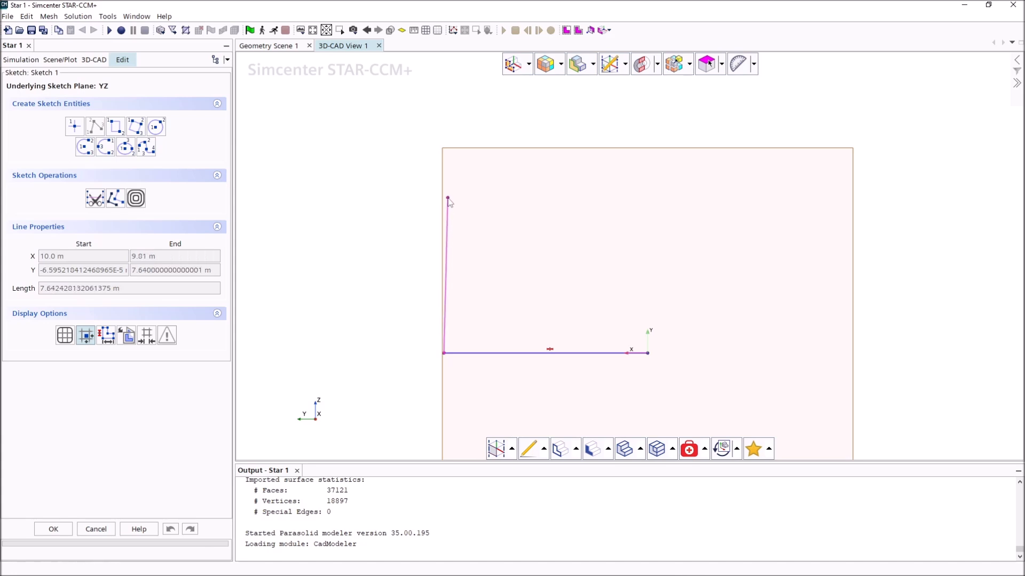
{"action": "scroll", "coordinate": [445, 202], "scroll_direction": "up", "scroll_amount": 2}
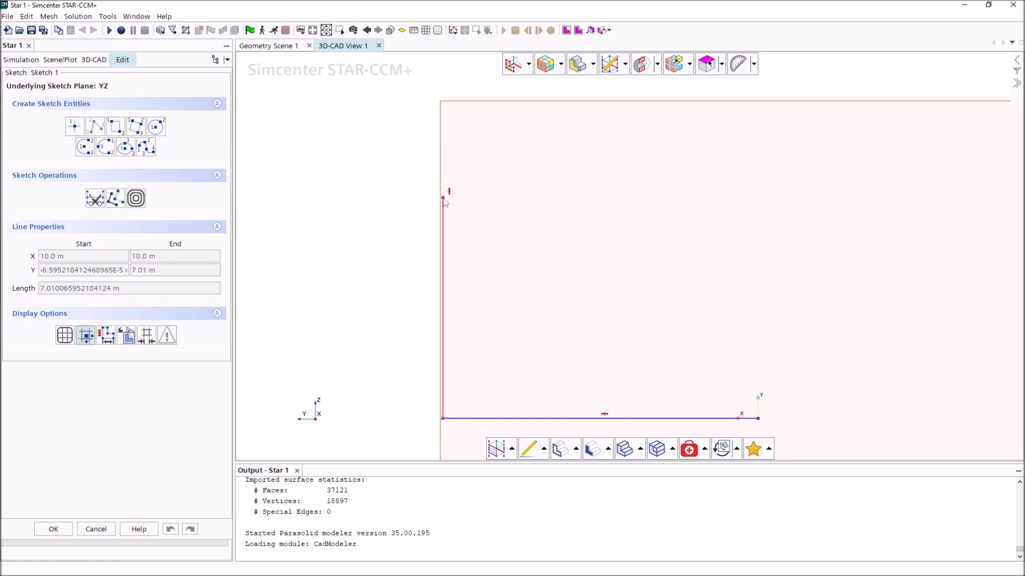
{"action": "left_click", "coordinate": [443, 199]}
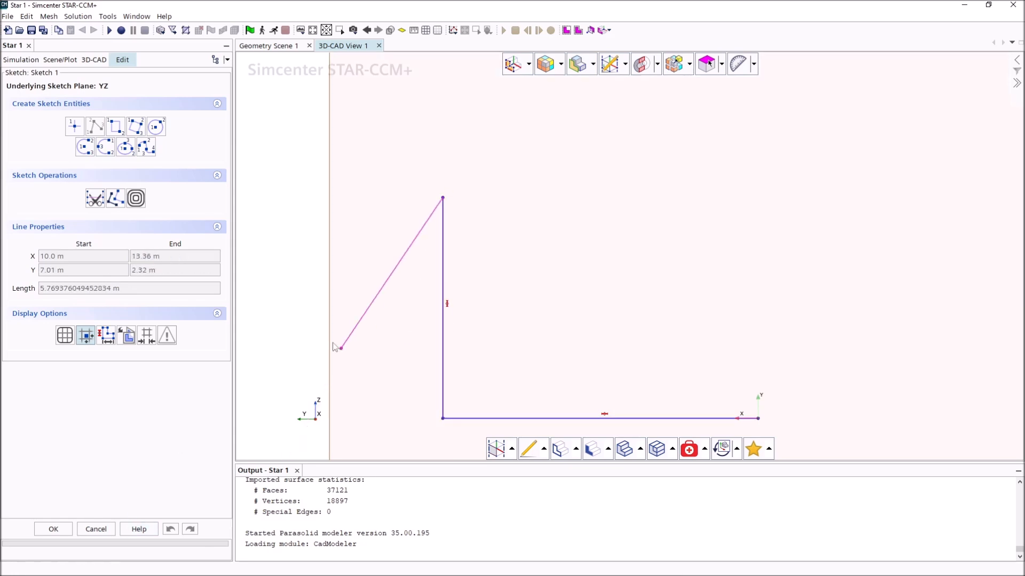
{"action": "key", "text": "Escape"}
Set the vertical line's end Y coordinate to 9 m
{"action": "left_click", "coordinate": [443, 207]}
{"action": "left_click", "coordinate": [178, 271]}
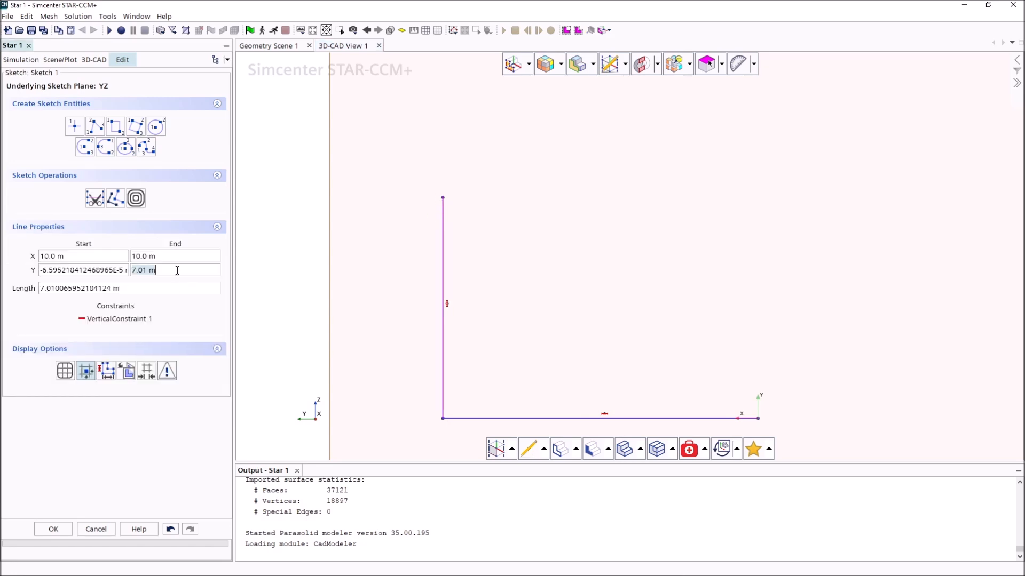
{"action": "type", "text": "9"}
{"action": "key", "text": "Return"}
{"action": "scroll", "coordinate": [641, 320], "scroll_direction": "down", "scroll_amount": 3}
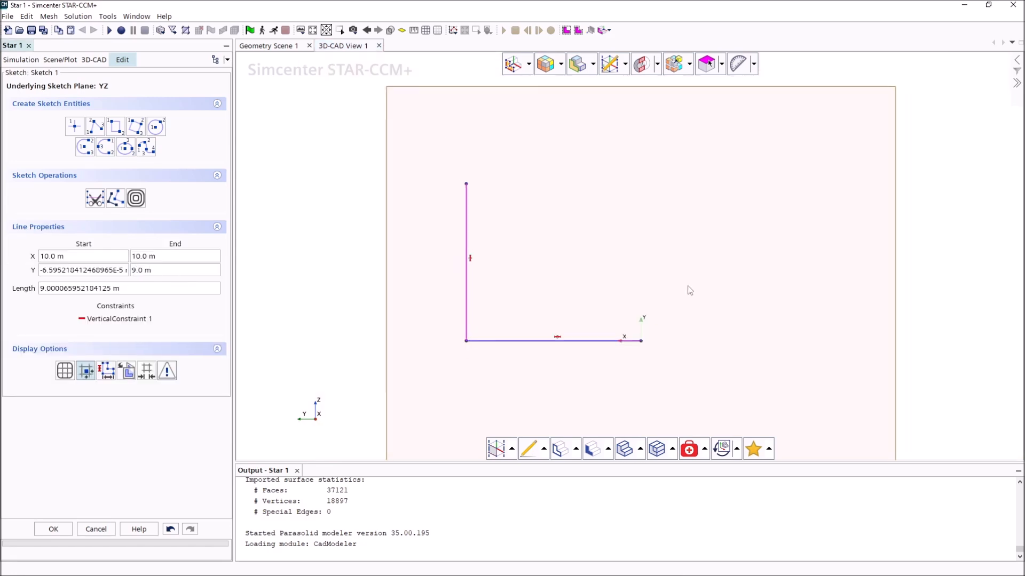
{"action": "scroll", "coordinate": [854, 256], "scroll_direction": "up", "scroll_amount": 1}
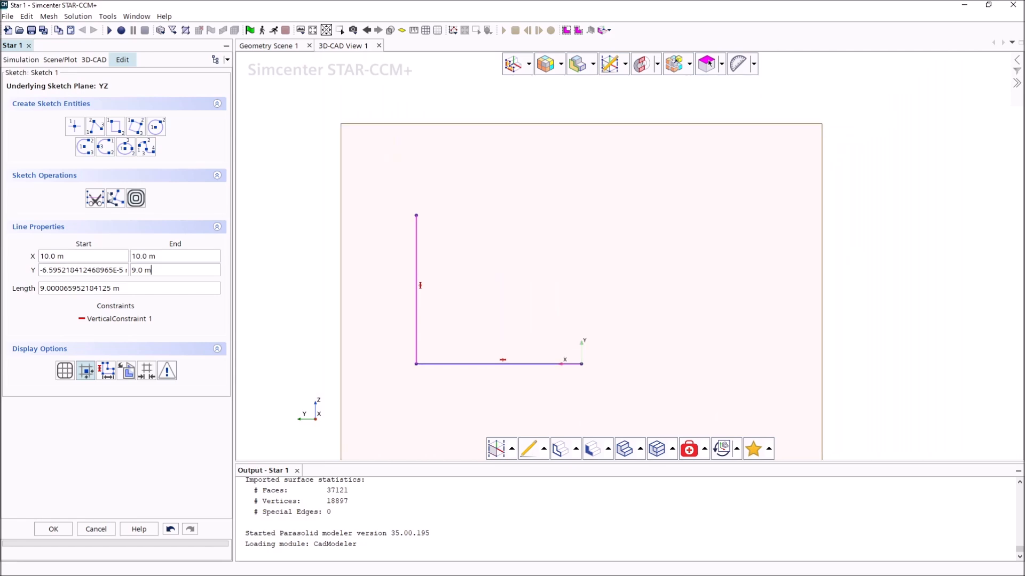
Sketch a horizontal line about 20.02 m long from the vertical line's upper end toward negative X
{"action": "left_click", "coordinate": [96, 127]}
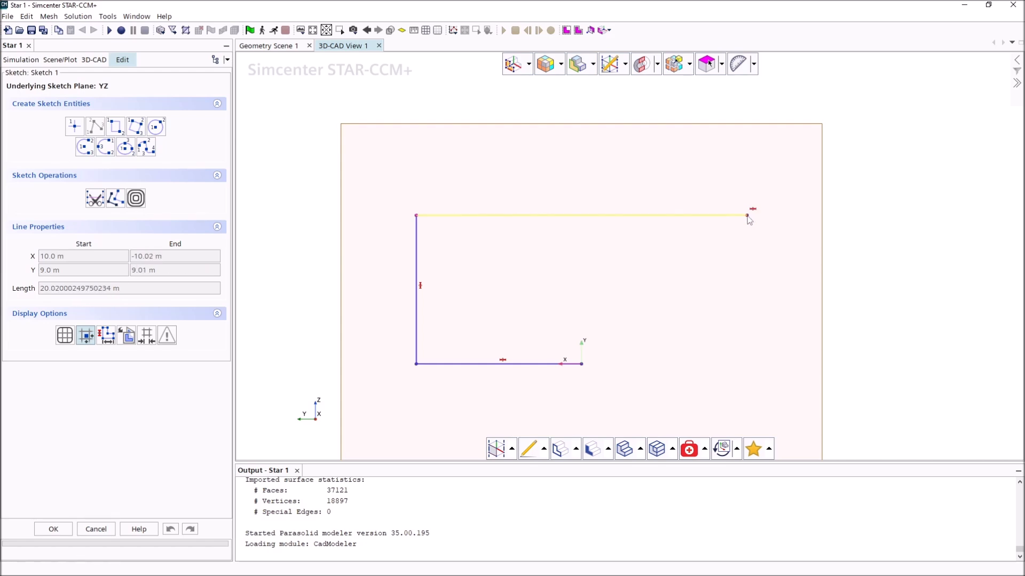
{"action": "left_click", "coordinate": [747, 216]}
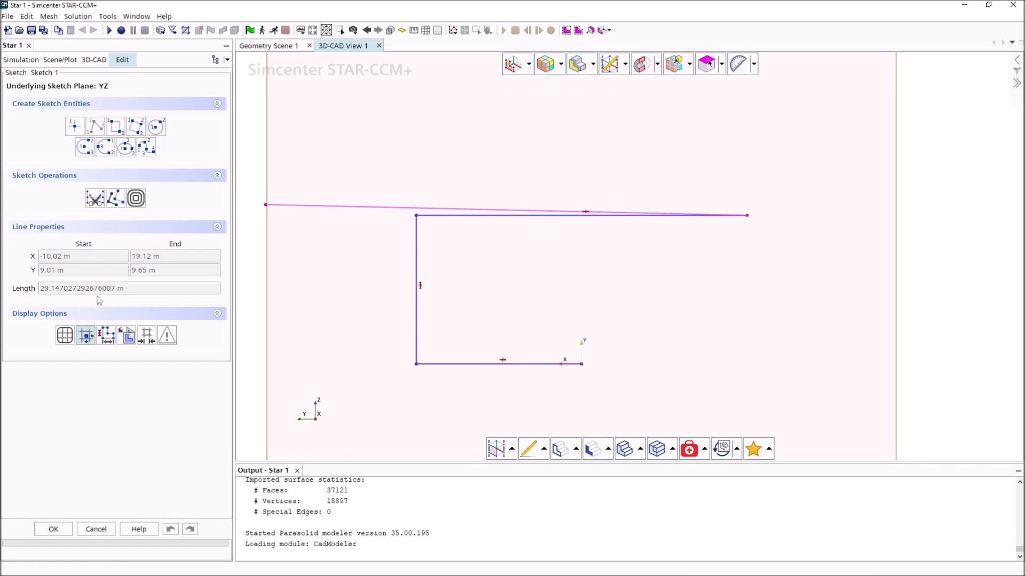
{"action": "key", "text": "Escape"}
Set the upper horizontal line's end X coordinate to -10 m
{"action": "left_click", "coordinate": [512, 216]}
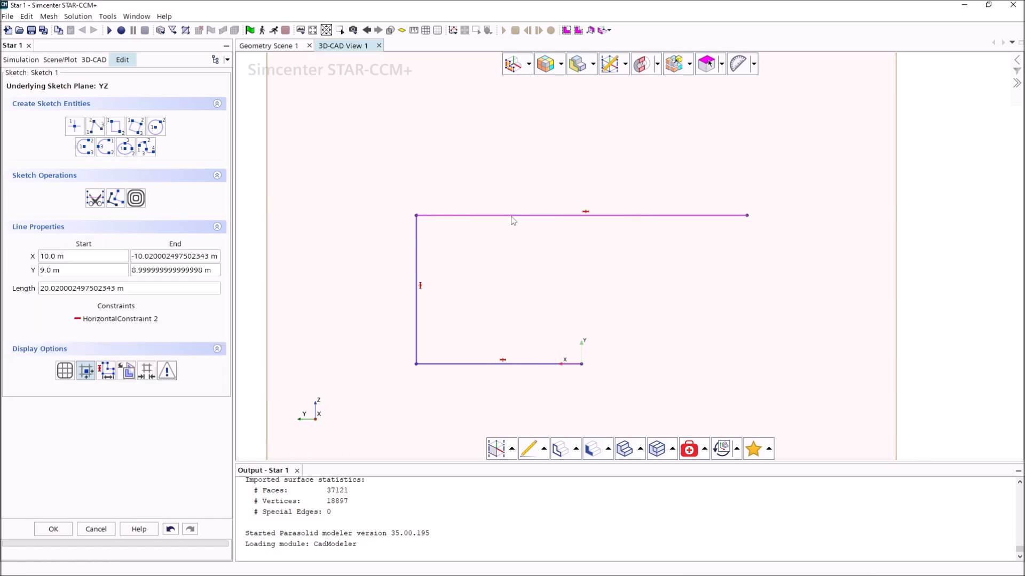
{"action": "left_click", "coordinate": [158, 257]}
{"action": "key", "text": "ctrl+a"}
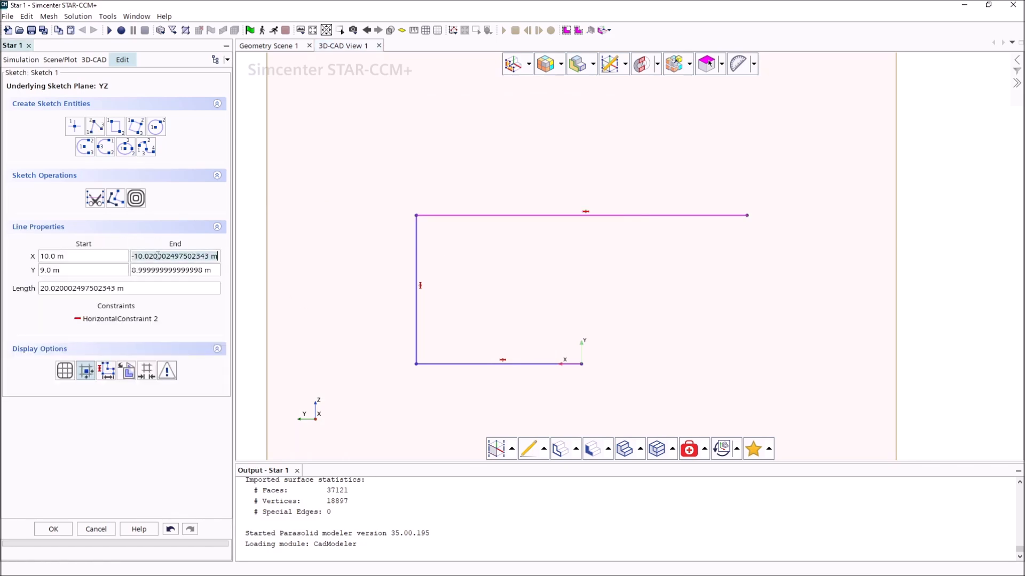
{"action": "type", "text": "-10"}
{"action": "key", "text": "Return"}
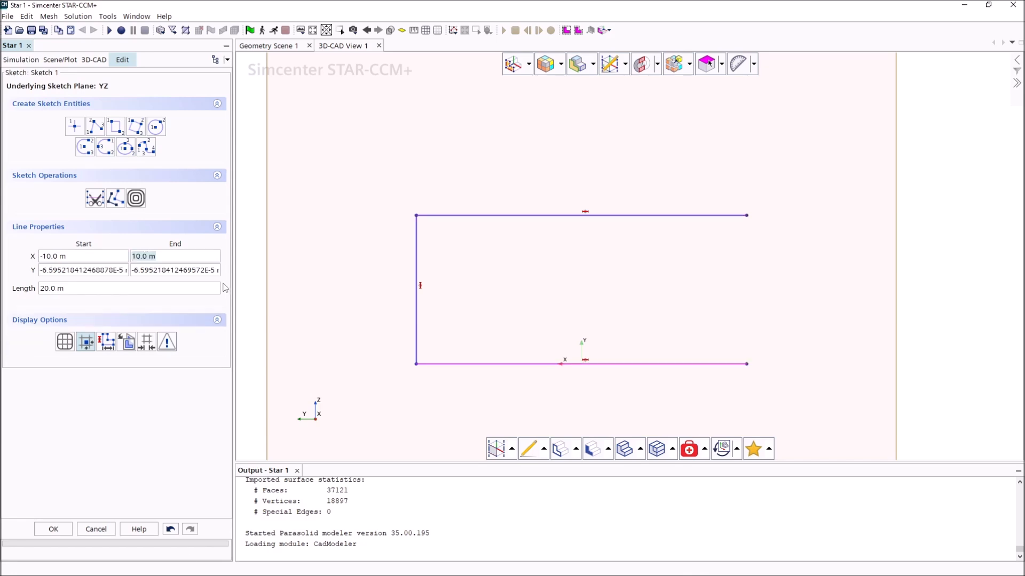
Set the end X coordinate of the lower line starting at -10 m to 0 m and accept the sketch
{"action": "type", "text": "0"}
{"action": "triple_click", "coordinate": [116, 271]}
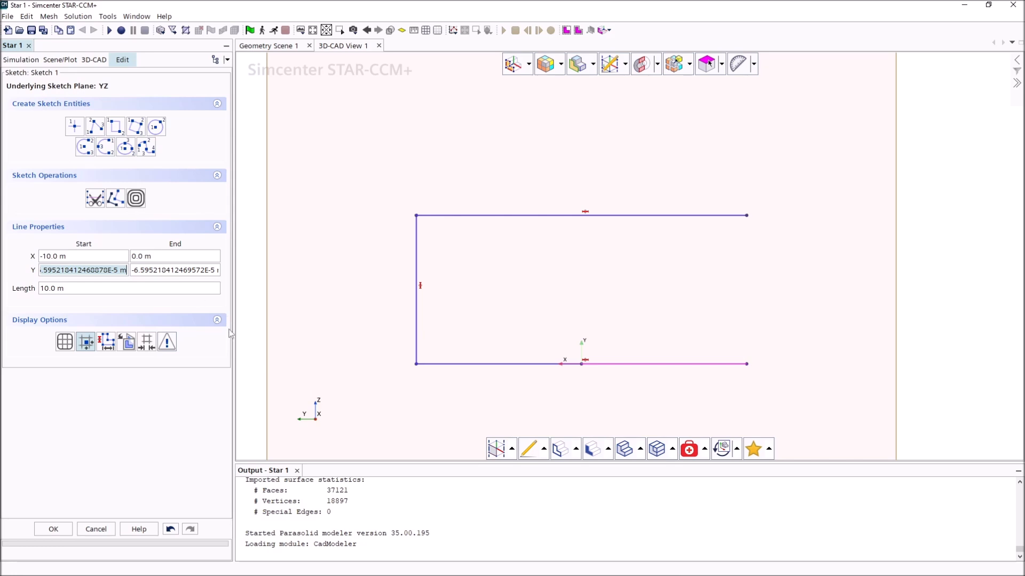
{"action": "left_click", "coordinate": [53, 529]}
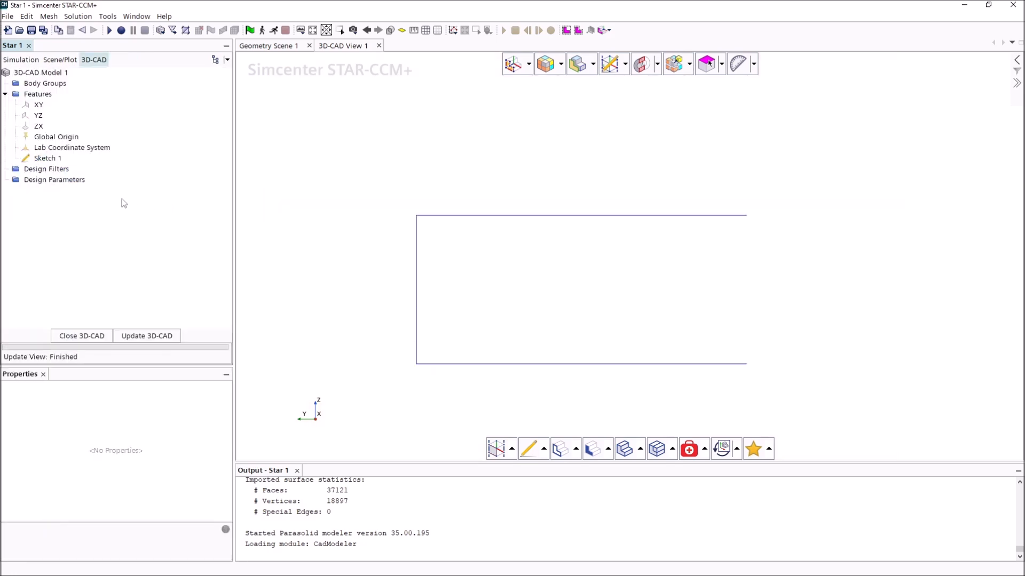
Reopen Sketch 1, close its open side with a vertical line at X -10 m, and accept the sketch
{"action": "right_click", "coordinate": [51, 161]}
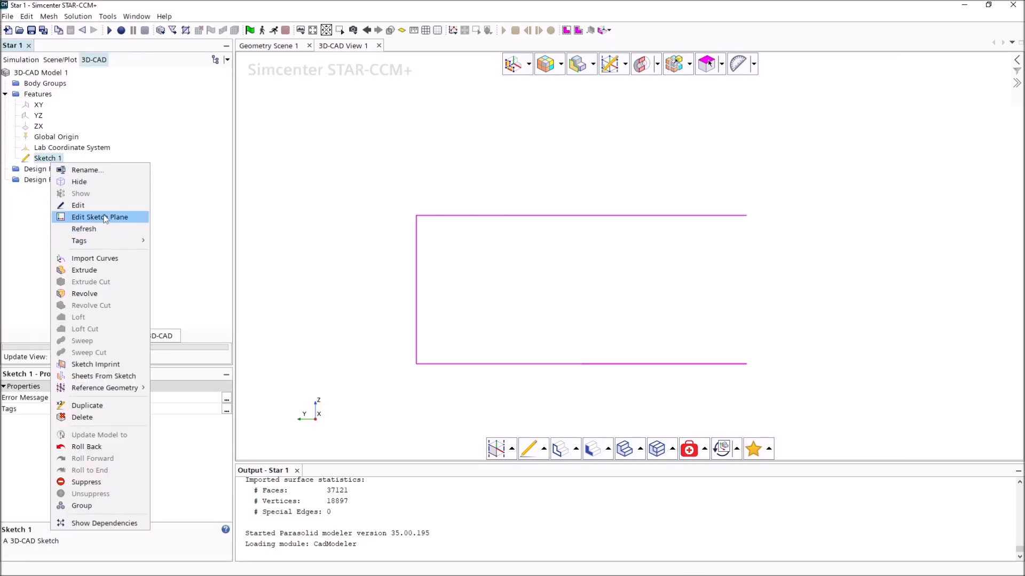
{"action": "left_click", "coordinate": [107, 218]}
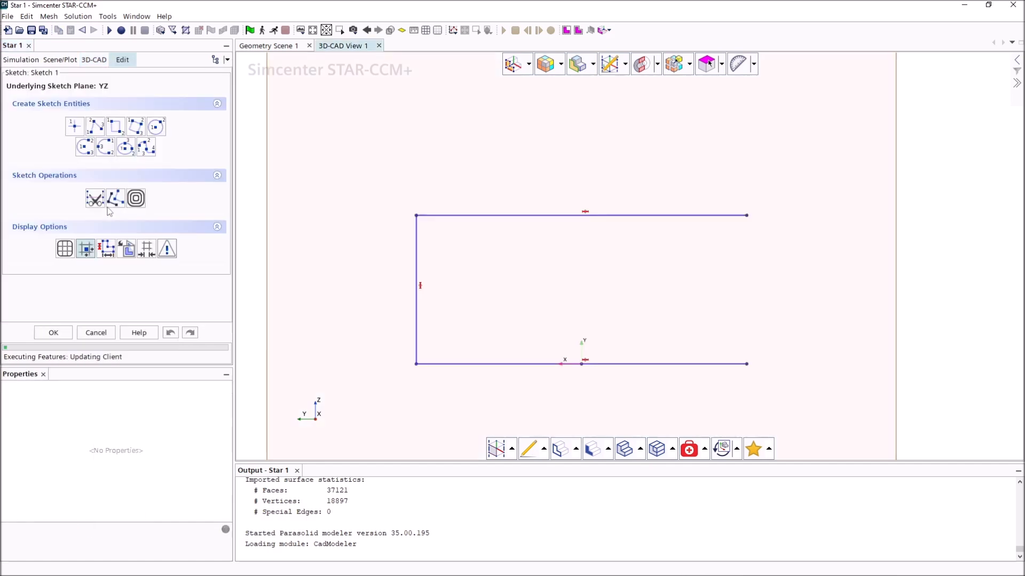
{"action": "left_click", "coordinate": [95, 126]}
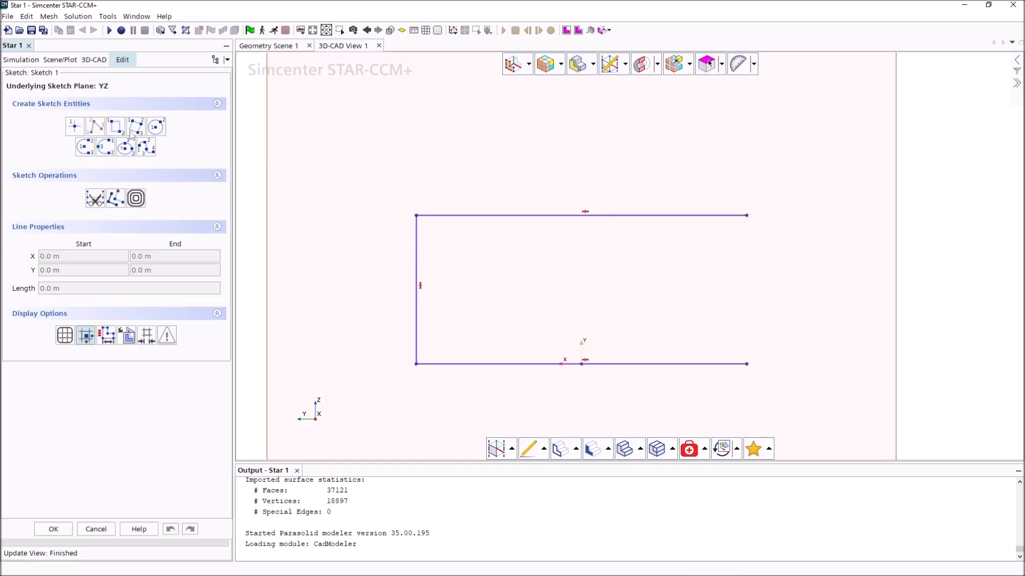
{"action": "left_click", "coordinate": [747, 216]}
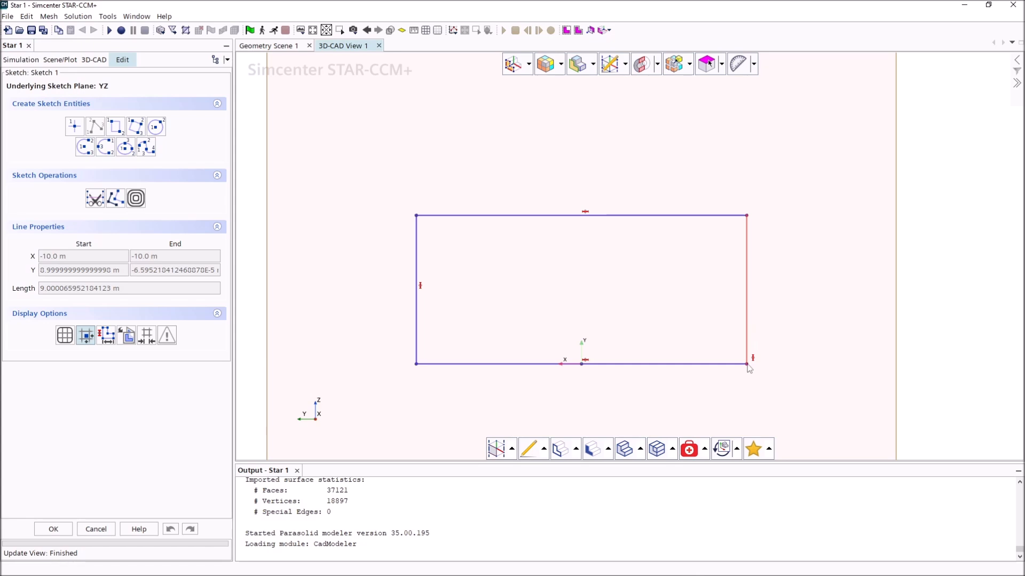
{"action": "left_click", "coordinate": [747, 364]}
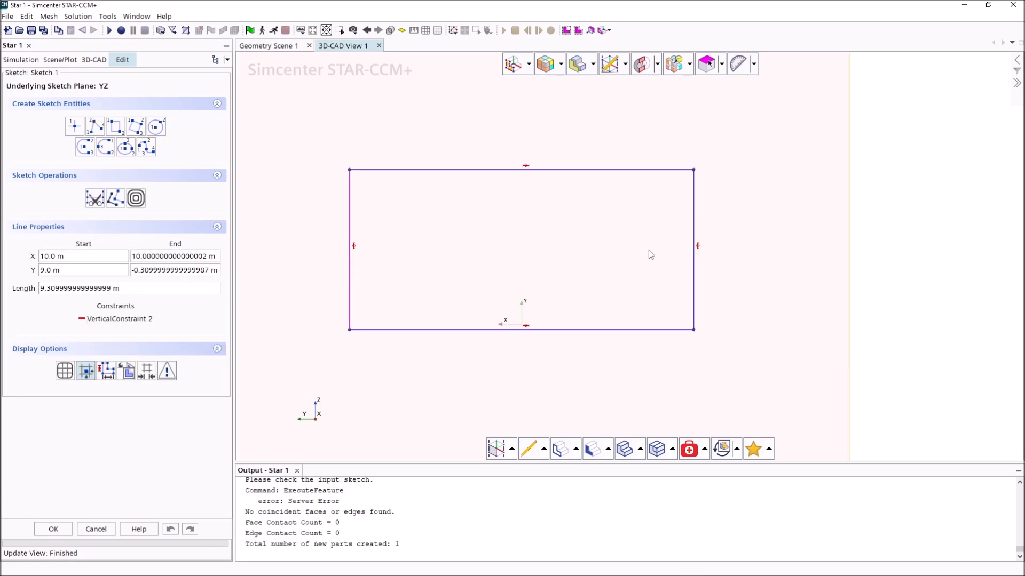
{"action": "left_click", "coordinate": [53, 529]}
Start a solid extrusion of Sketch 1 with the Two Way Asymmetric option
{"action": "right_click", "coordinate": [51, 159]}
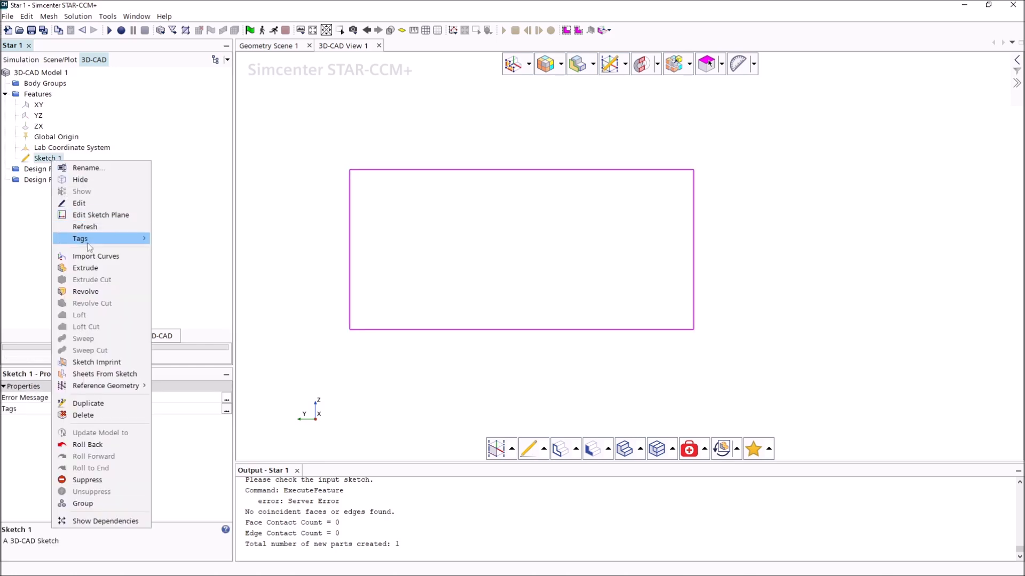
{"action": "left_click", "coordinate": [105, 271]}
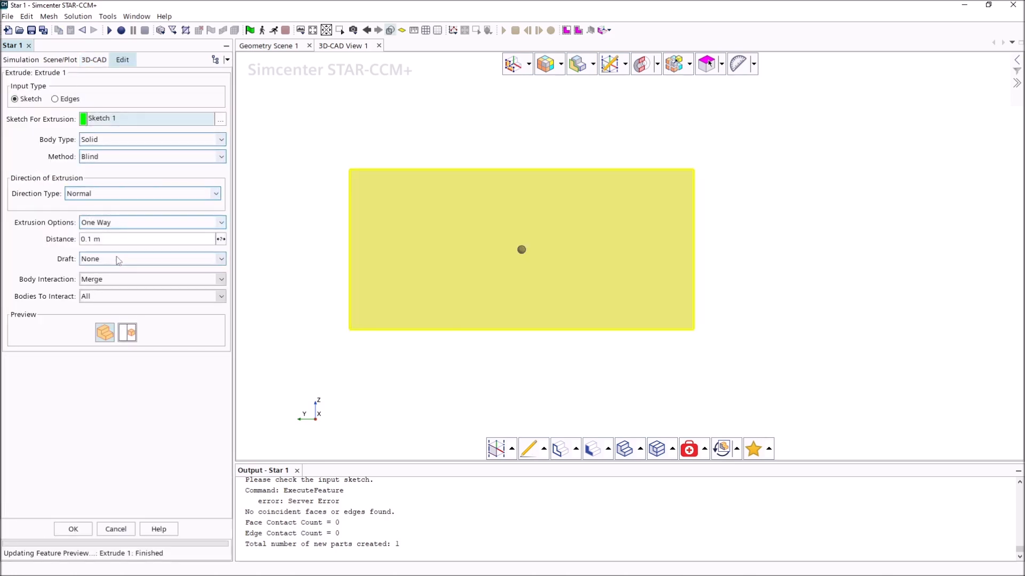
{"action": "left_click", "coordinate": [115, 223]}
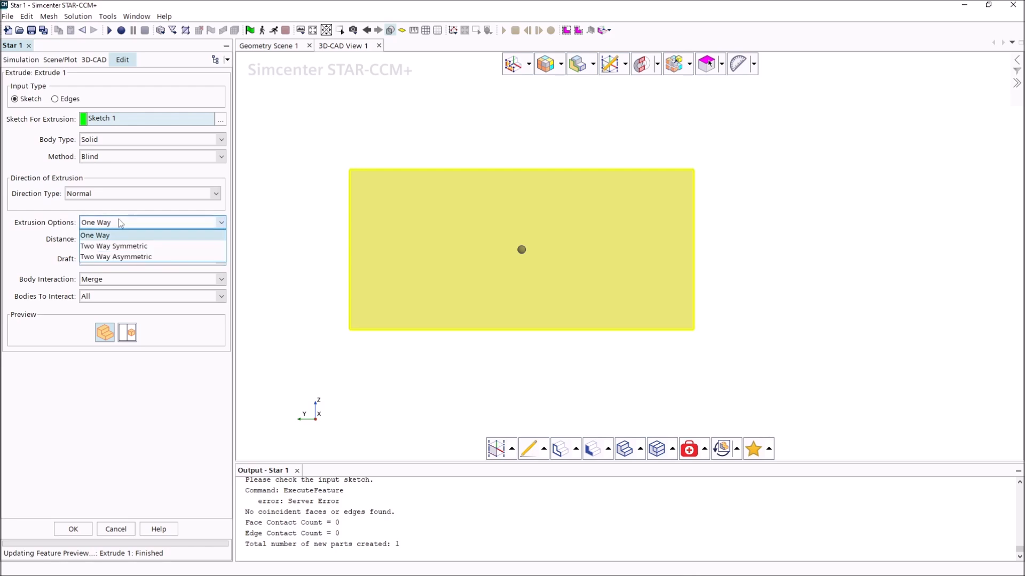
{"action": "left_click", "coordinate": [119, 247]}
{"action": "left_click", "coordinate": [118, 222]}
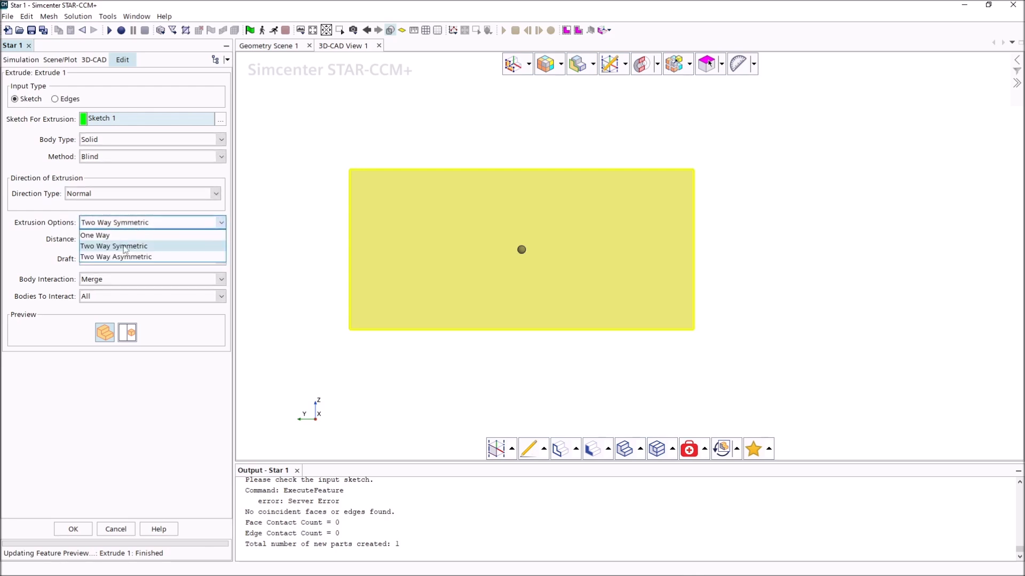
{"action": "left_click", "coordinate": [117, 256]}
Set the extrusion's main distance to 18 m
{"action": "scroll", "coordinate": [541, 387], "scroll_direction": "down", "scroll_amount": 5}
{"action": "left_click_drag", "start_coordinate": [738, 291], "coordinate": [646, 299]}
{"action": "scroll", "coordinate": [647, 319], "scroll_direction": "down", "scroll_amount": 4}
{"action": "left_click", "coordinate": [146, 240]}
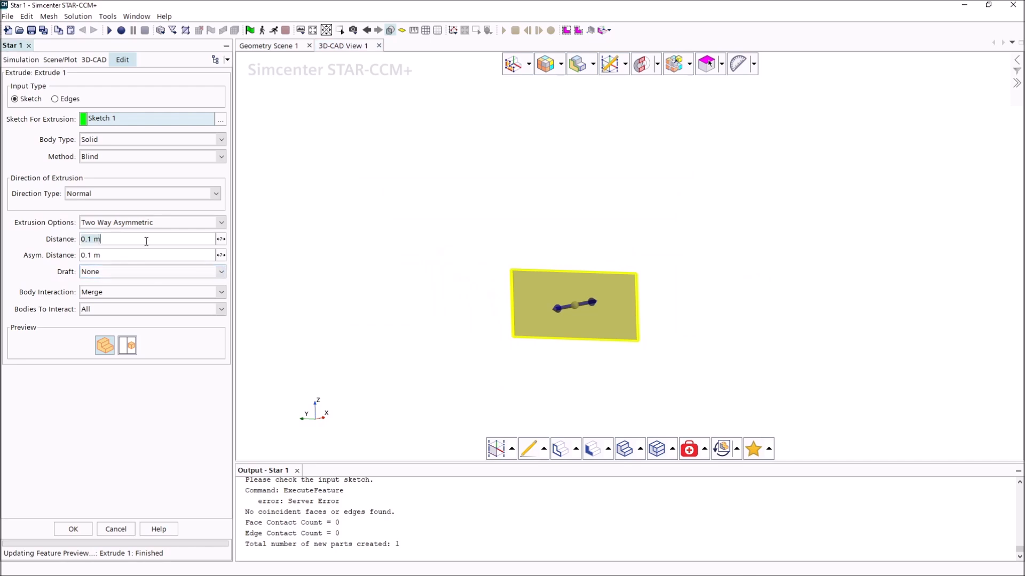
{"action": "type", "text": "10"}
{"action": "key", "text": "Return"}
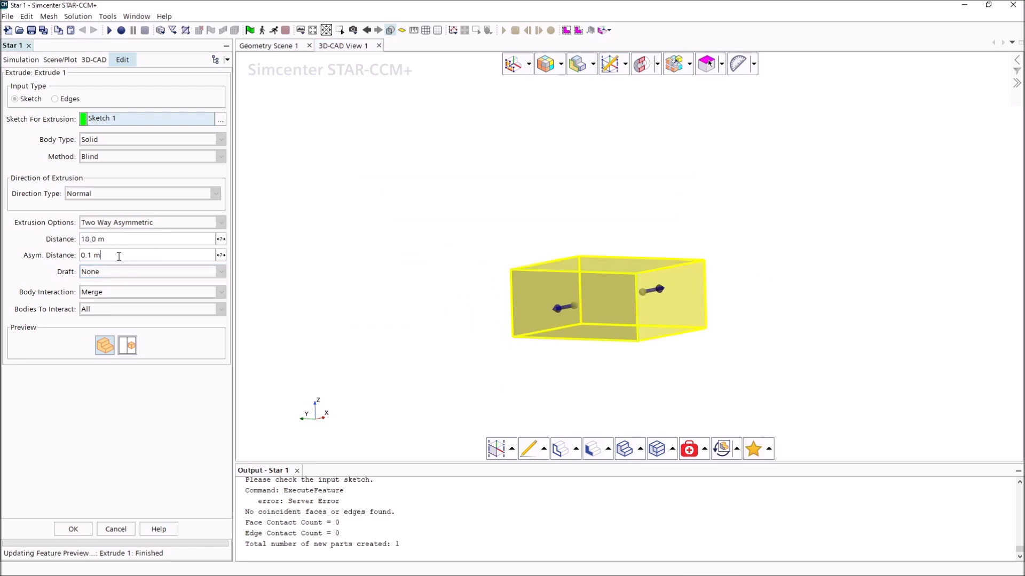
Set the extrusion distance to 40 m and the asymmetric distance to 18 m, and create the extrusion
{"action": "triple_click", "coordinate": [115, 240]}
{"action": "type", "text": "40"}
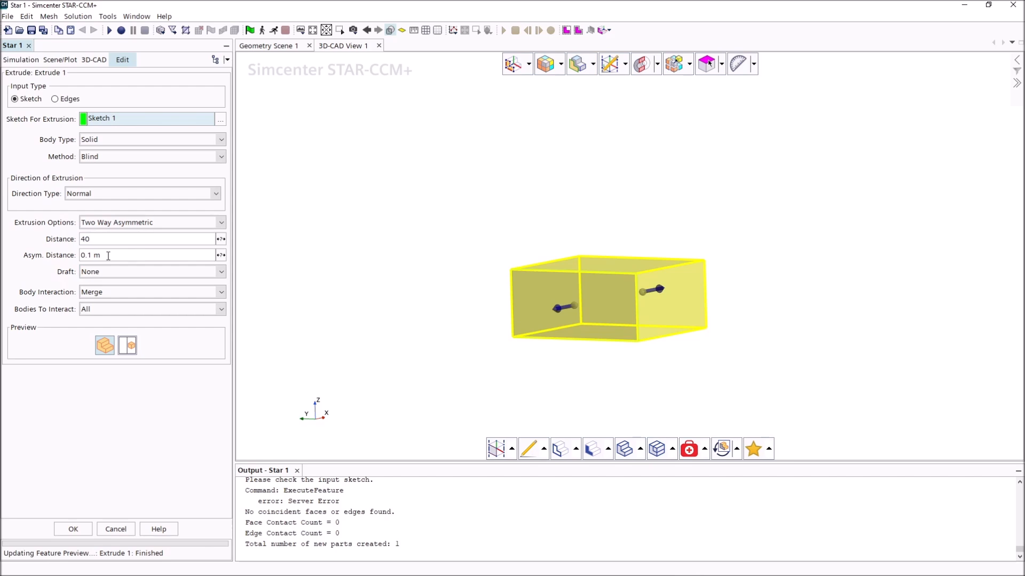
{"action": "left_click", "coordinate": [109, 255]}
{"action": "triple_click", "coordinate": [107, 256]}
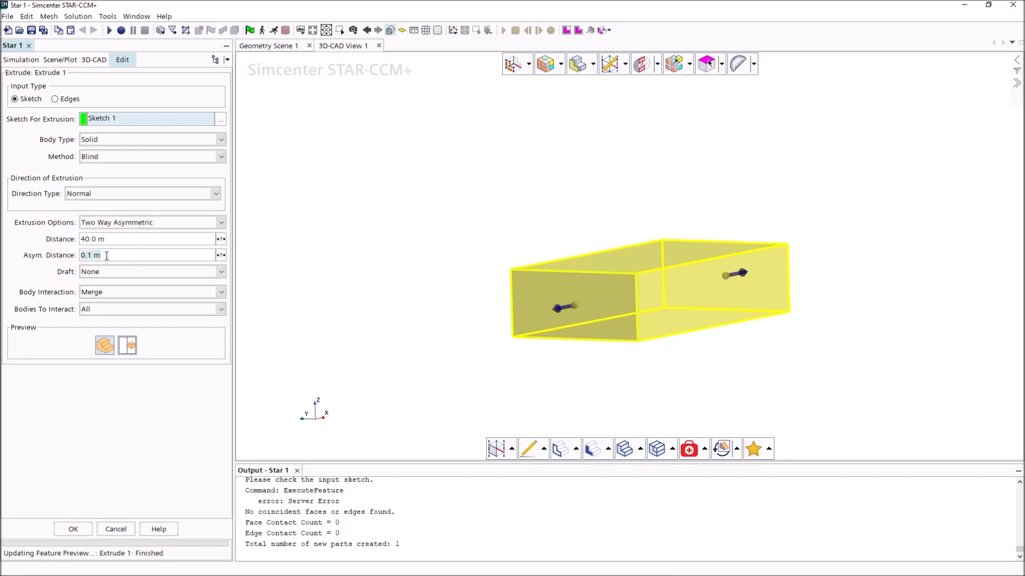
{"action": "type", "text": "18"}
{"action": "key", "text": "Return"}
{"action": "left_click", "coordinate": [74, 529]}
Update the 3D-CAD model and create a new geometry part from 3D-CAD Model 1 with the default options
{"action": "left_click", "coordinate": [148, 337]}
{"action": "left_click", "coordinate": [25, 61]}
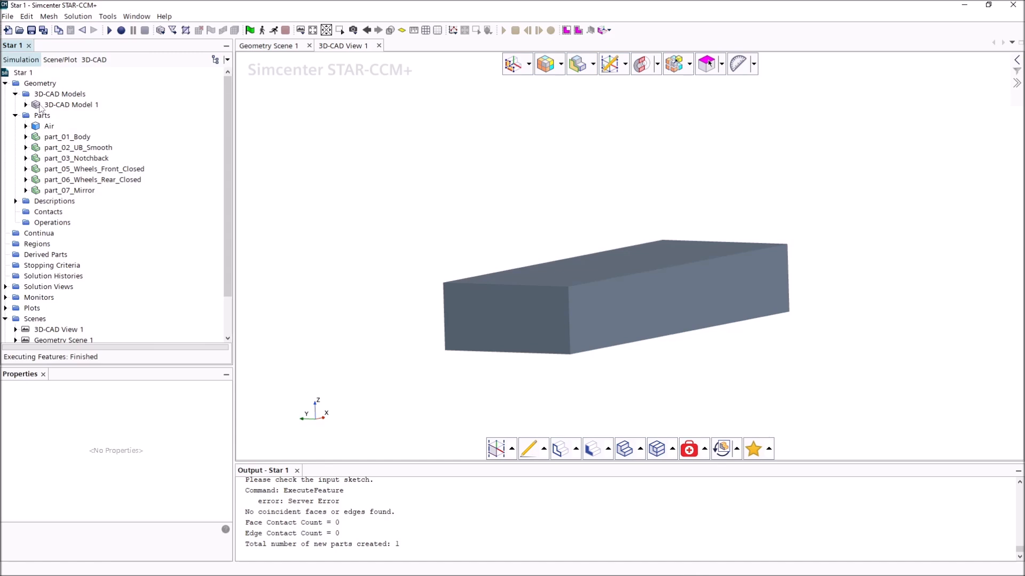
{"action": "left_click", "coordinate": [43, 105]}
{"action": "right_click", "coordinate": [40, 106]}
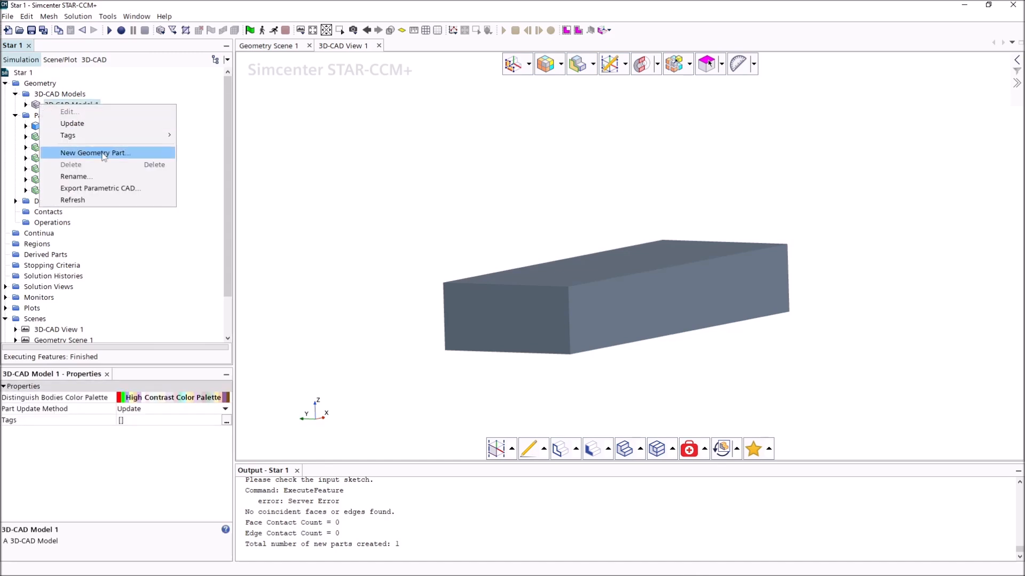
{"action": "left_click", "coordinate": [103, 153]}
{"action": "left_click", "coordinate": [536, 440]}
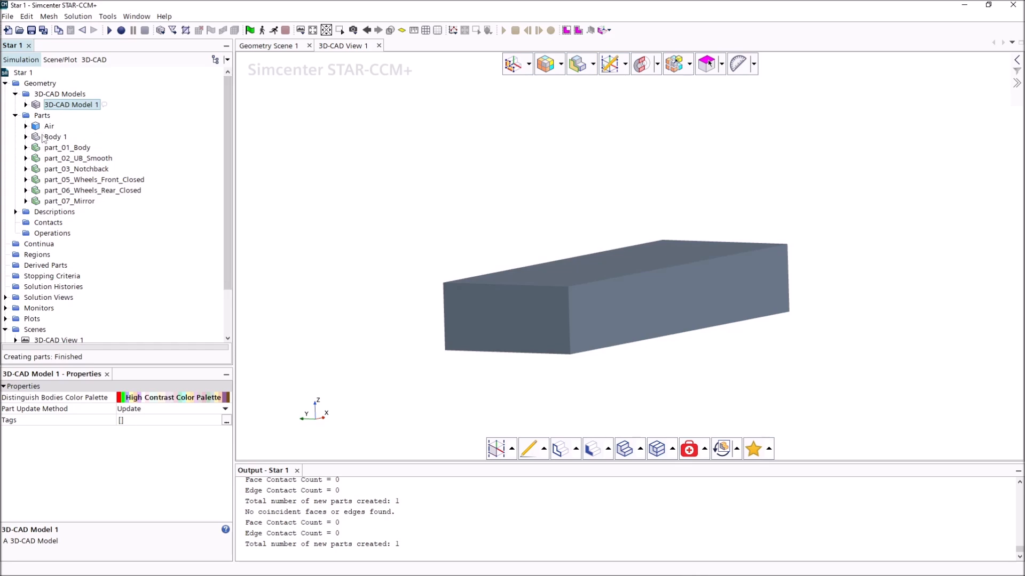
Compare the Body 1 and Air parts and inspect the extruded block in the 3D-CAD view
{"action": "left_click", "coordinate": [53, 137]}
{"action": "left_click", "coordinate": [47, 127]}
{"action": "left_click", "coordinate": [51, 137]}
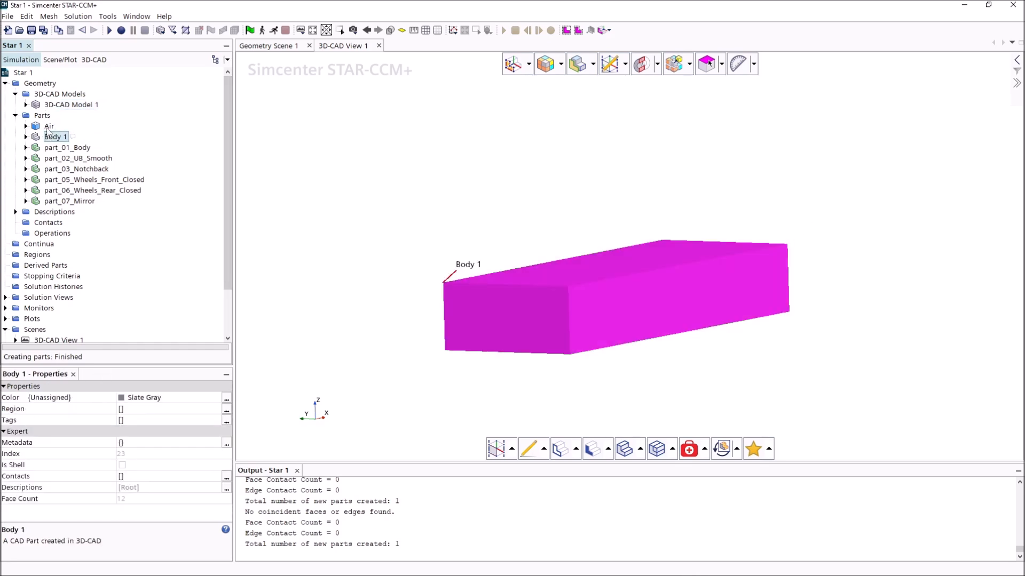
{"action": "left_click", "coordinate": [48, 127]}
{"action": "left_click", "coordinate": [51, 138]}
{"action": "left_click_drag", "start_coordinate": [353, 183], "coordinate": [413, 192]}
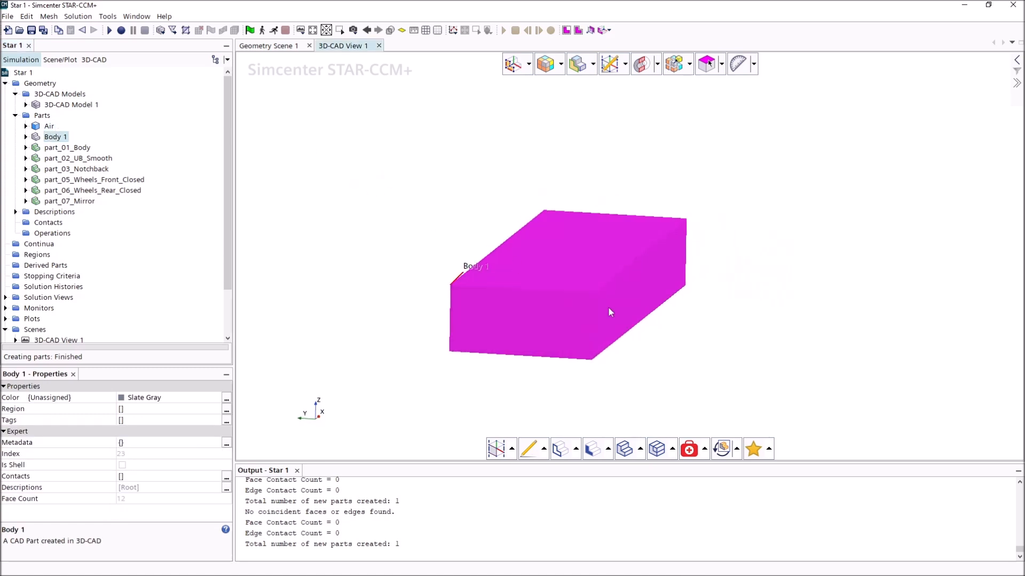
{"action": "scroll", "coordinate": [607, 306], "scroll_direction": "up", "scroll_amount": 3}
{"action": "middle_click_drag", "start_coordinate": [598, 311], "coordinate": [643, 277]}
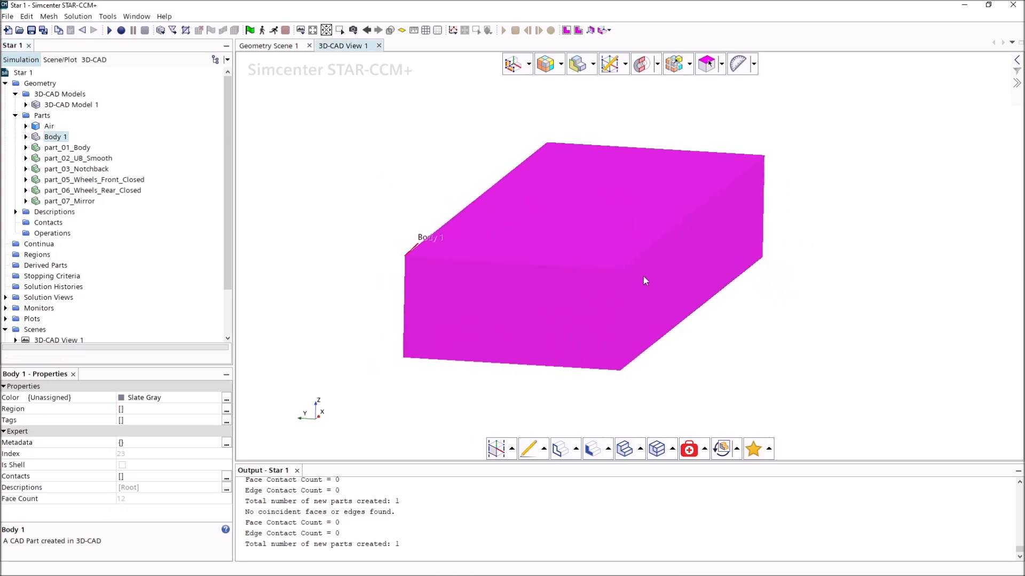
Review the shape types available for a new part and return to the 3D-CAD model's feature list
{"action": "right_click", "coordinate": [39, 117]}
{"action": "mouse_move", "coordinate": [120, 164]}
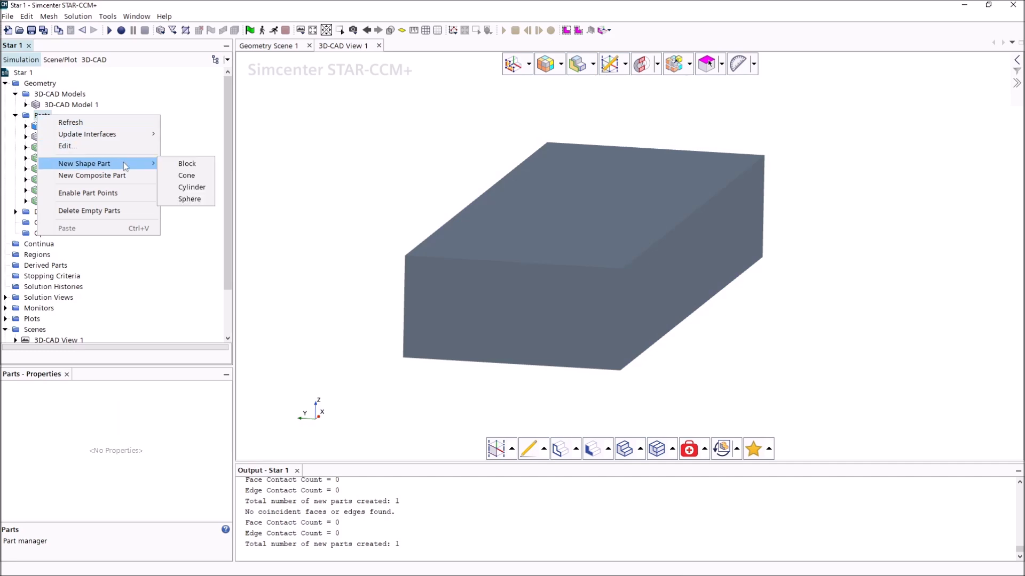
{"action": "left_click", "coordinate": [136, 76]}
{"action": "left_click", "coordinate": [95, 59]}
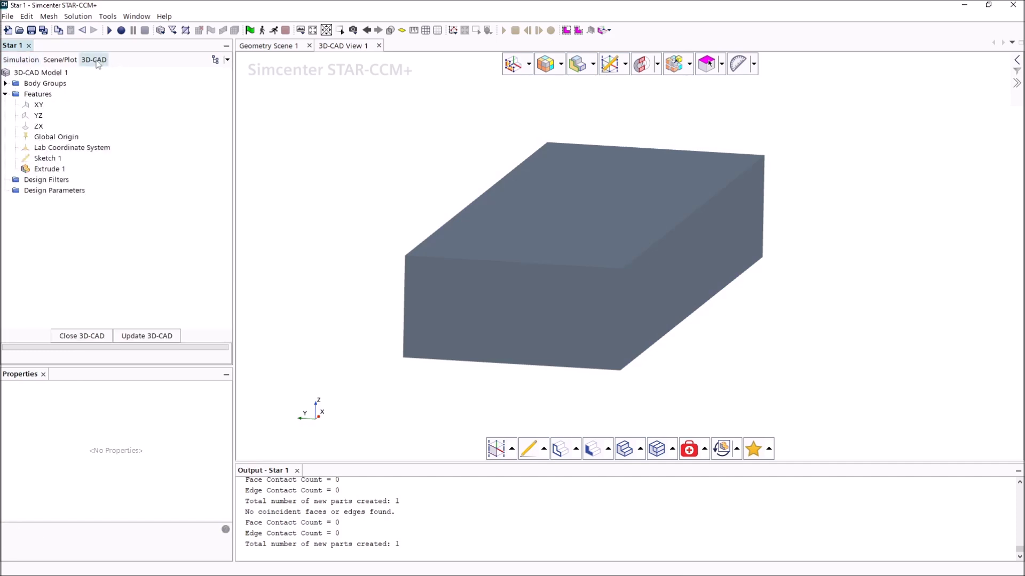
Split the Air part's Block Surface by patch, creating the upstream end face as a surface named Inlet
{"action": "left_click", "coordinate": [21, 60]}
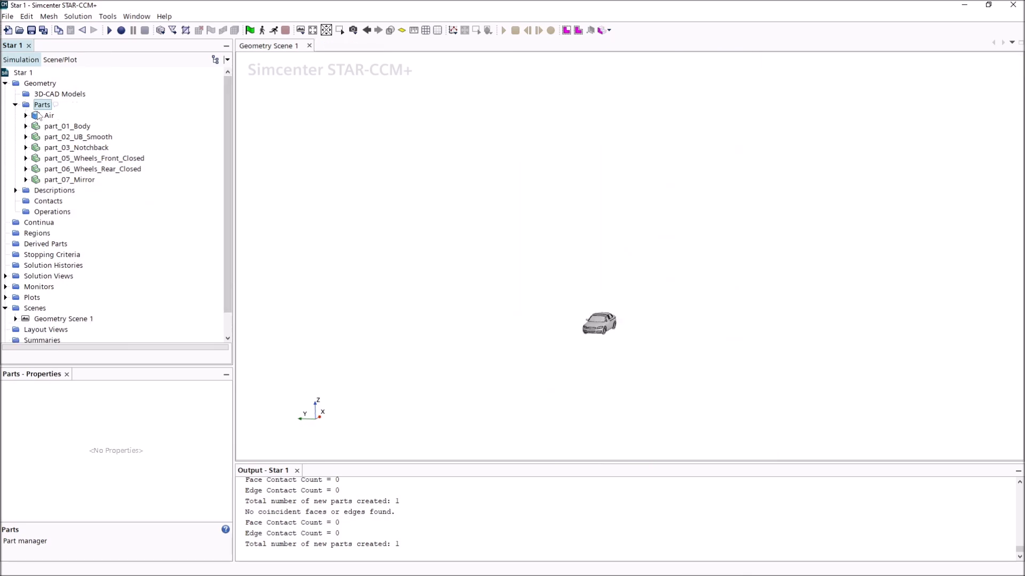
{"action": "left_click", "coordinate": [47, 116]}
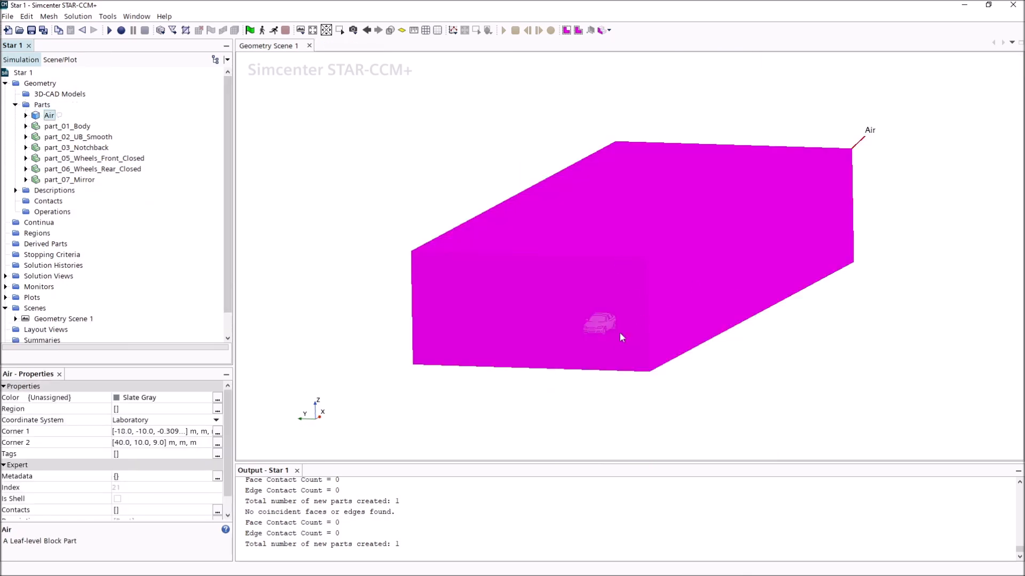
{"action": "left_click", "coordinate": [26, 116]}
{"action": "left_click", "coordinate": [35, 126]}
{"action": "right_click", "coordinate": [74, 139]}
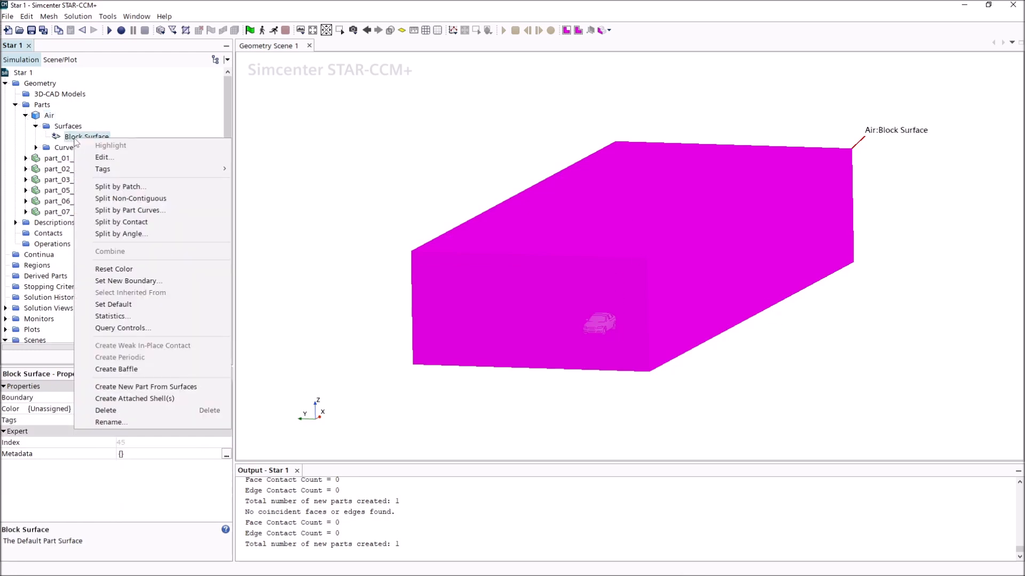
{"action": "left_click", "coordinate": [158, 187]}
{"action": "left_click", "coordinate": [558, 301]}
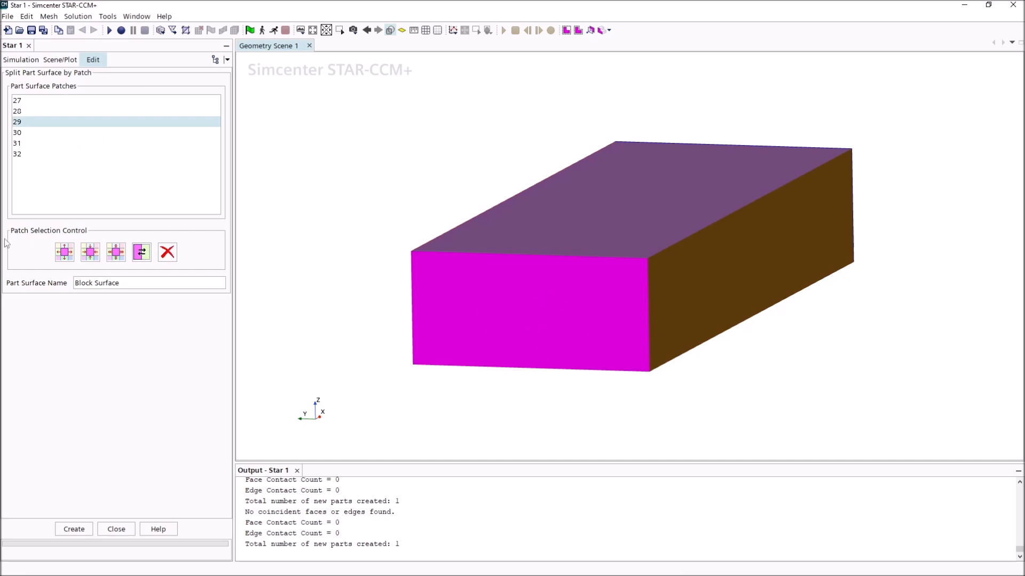
{"action": "left_click", "coordinate": [134, 286]}
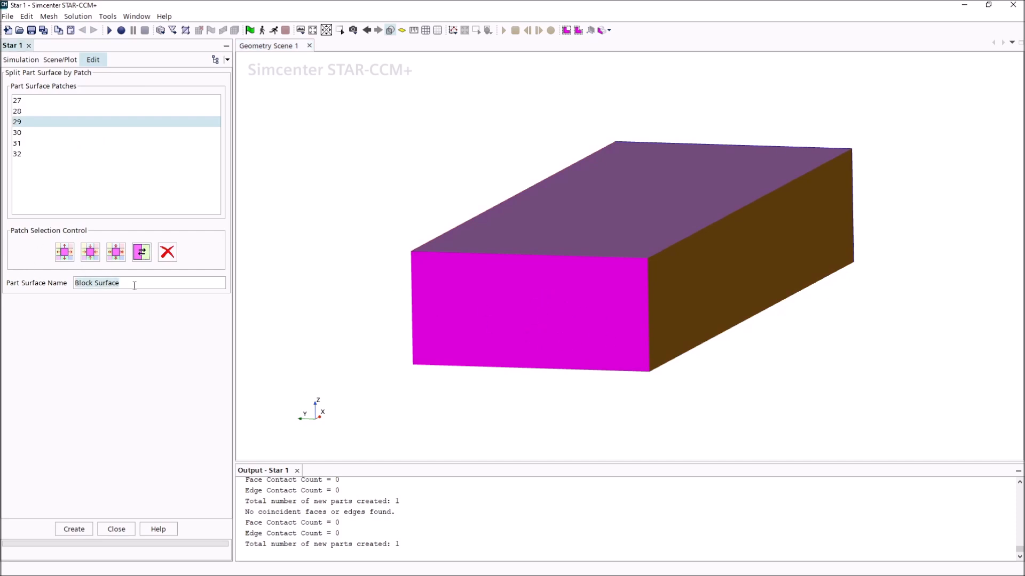
{"action": "type", "text": "I"}
{"action": "left_click", "coordinate": [85, 530]}
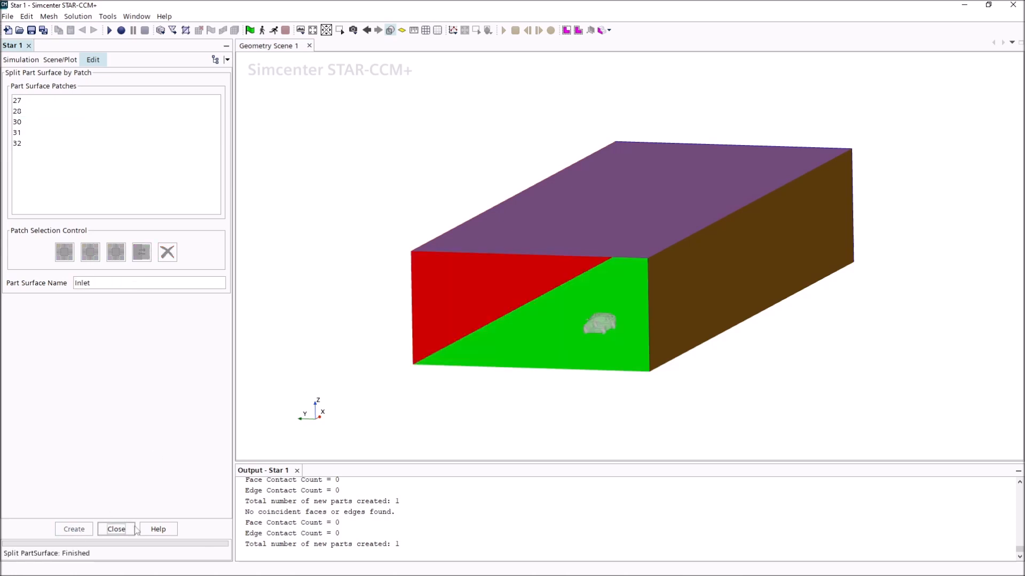
Split off the patch beneath the car as a part surface named Floor
{"action": "left_click", "coordinate": [511, 352]}
{"action": "left_click", "coordinate": [102, 281]}
{"action": "double_click", "coordinate": [102, 281]}
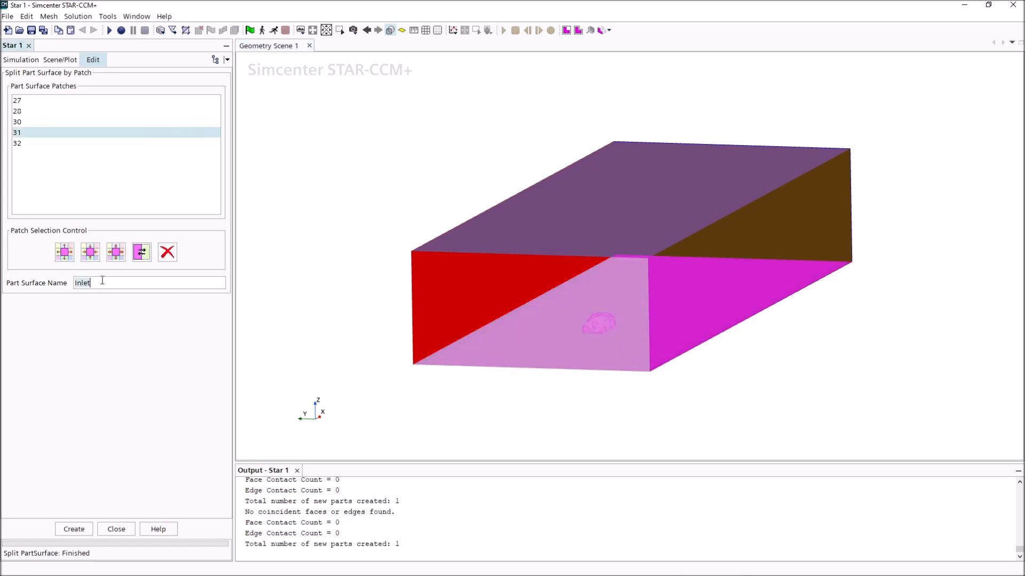
{"action": "type", "text": "Floor"}
{"action": "left_click", "coordinate": [74, 529]}
Split off the far end patch behind the car as a part surface named Outlet
{"action": "left_click_drag", "start_coordinate": [579, 359], "coordinate": [620, 295]}
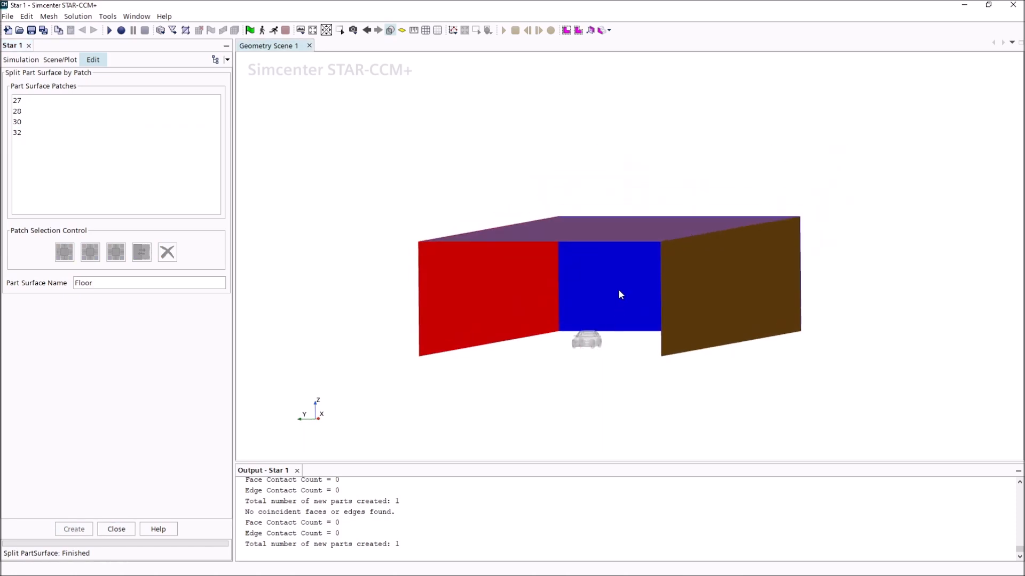
{"action": "left_click", "coordinate": [621, 296]}
{"action": "left_click", "coordinate": [133, 280]}
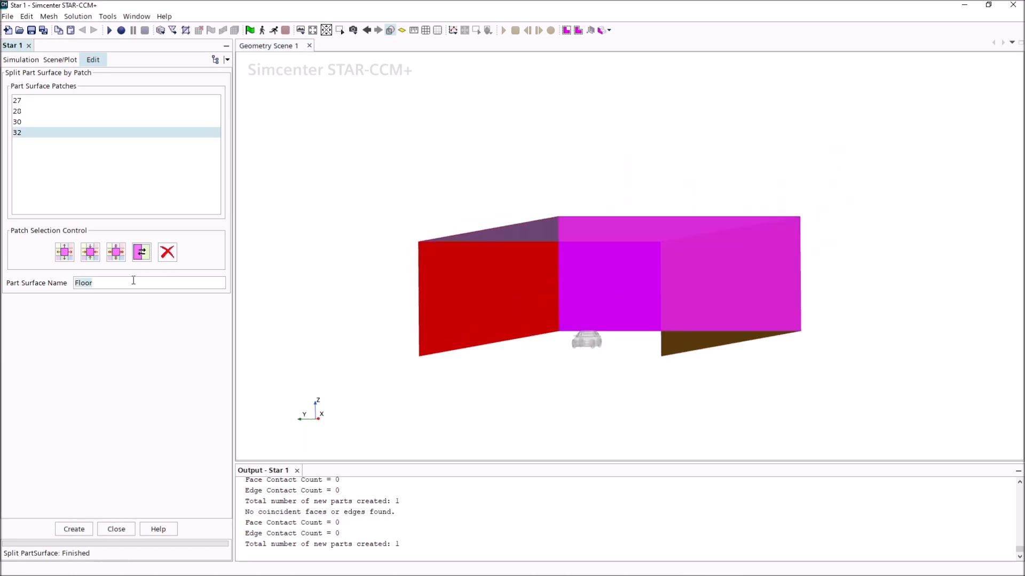
{"action": "type", "text": "Outlet"}
{"action": "left_click", "coordinate": [73, 528]}
Check the remaining top and side patches of the air block individually and close the patch splitting
{"action": "left_click_drag", "start_coordinate": [516, 395], "coordinate": [527, 321]}
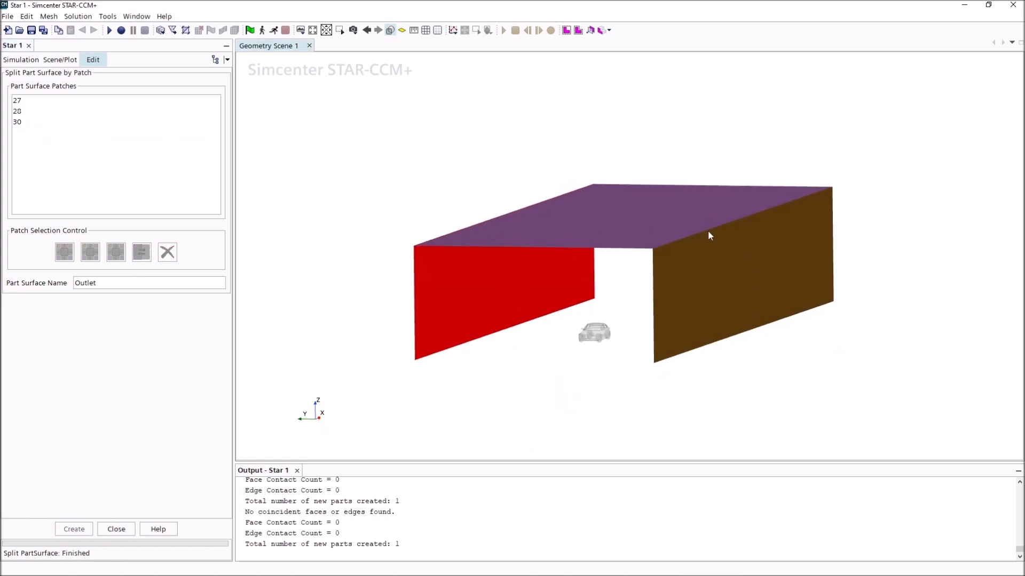
{"action": "left_click", "coordinate": [506, 304]}
{"action": "left_click", "coordinate": [742, 295]}
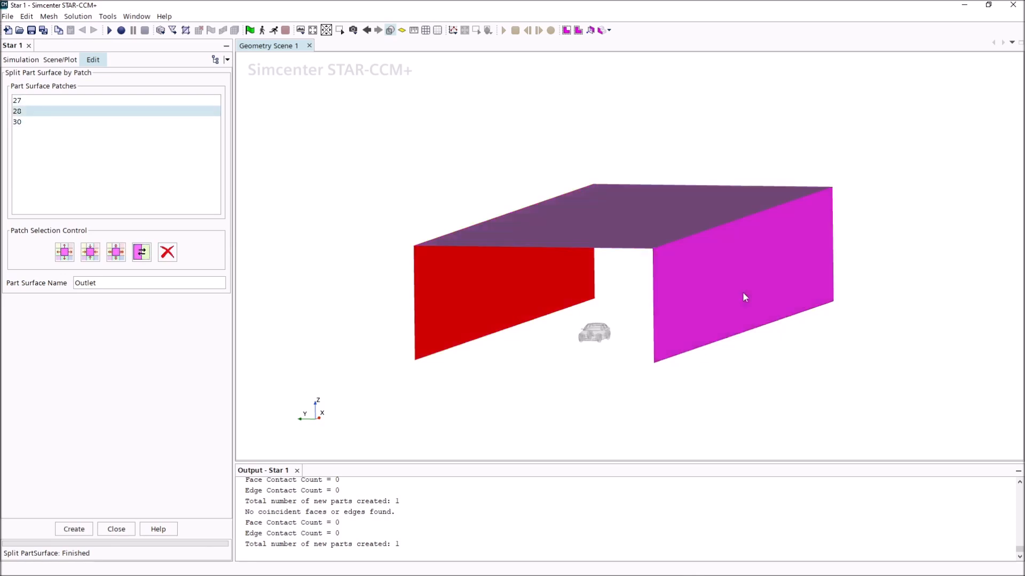
{"action": "left_click", "coordinate": [627, 228]}
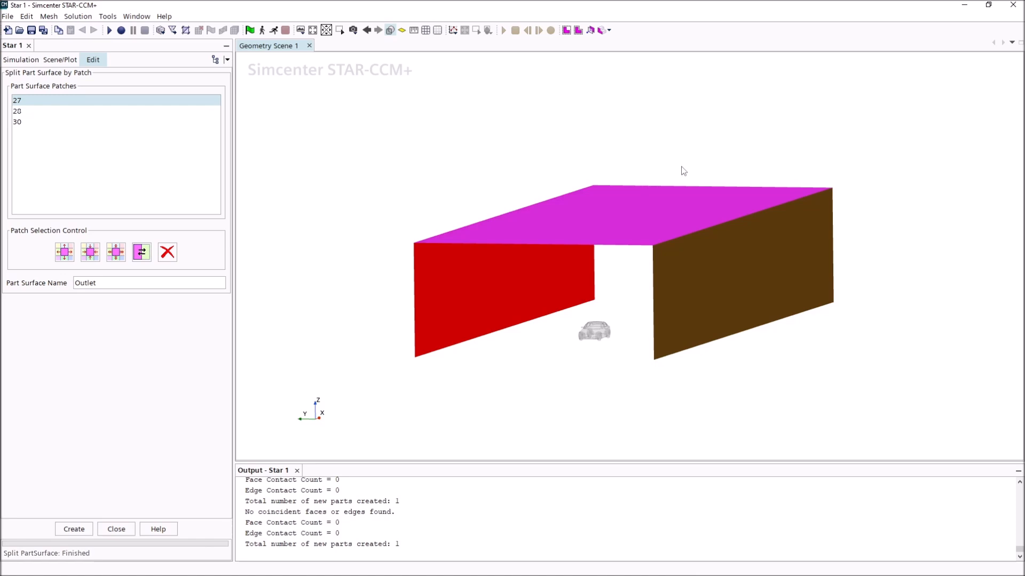
{"action": "left_click", "coordinate": [460, 285]}
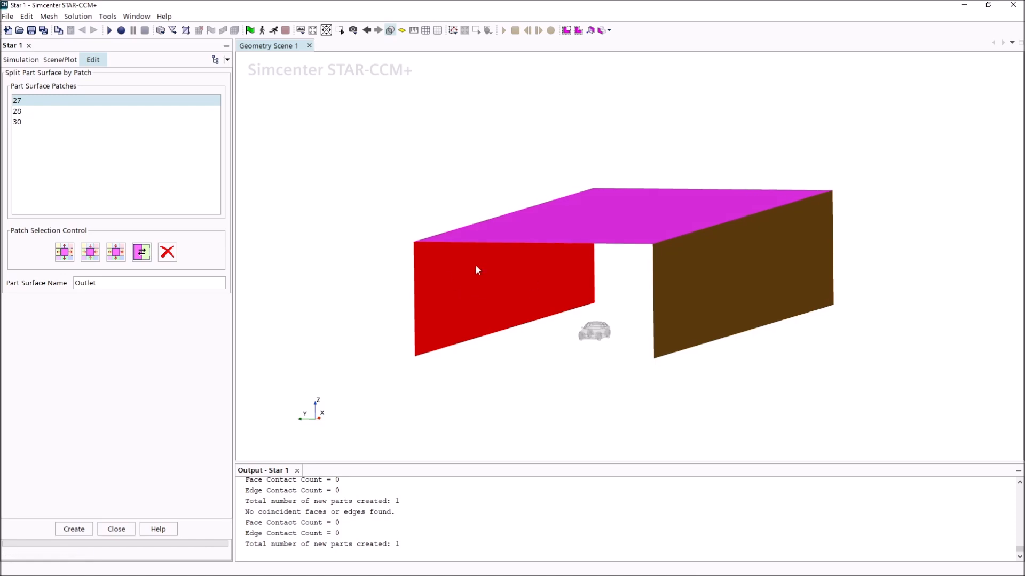
{"action": "left_click", "coordinate": [733, 287]}
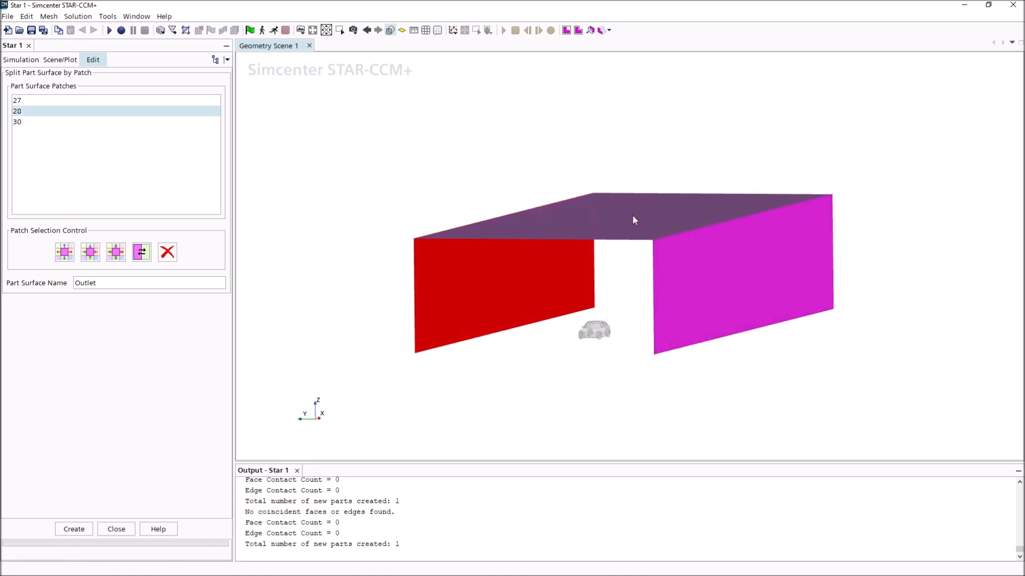
{"action": "left_click", "coordinate": [580, 246]}
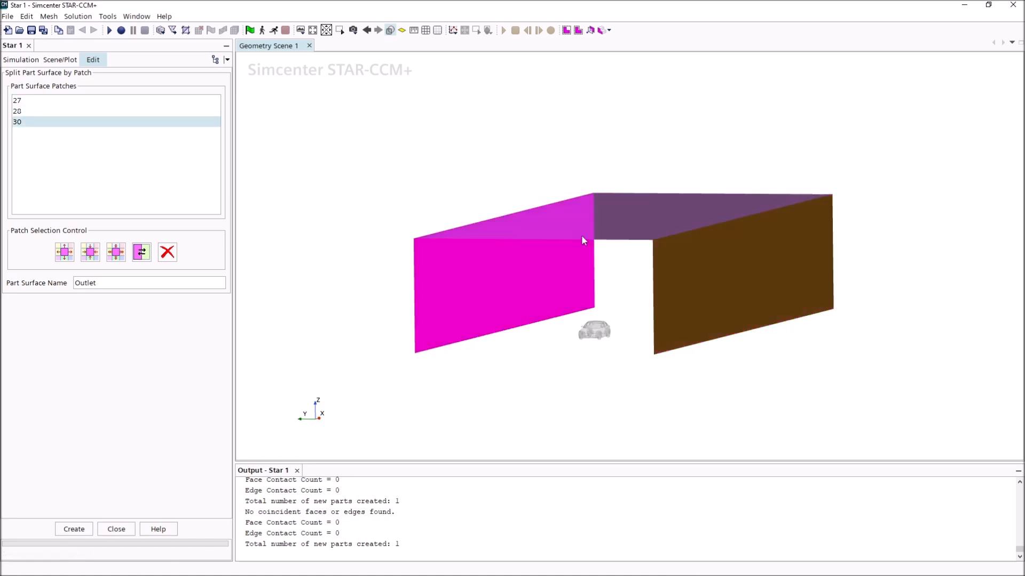
{"action": "left_click", "coordinate": [131, 532]}
Rename the Air part's remaining Block Surface as Sides and Top
{"action": "right_click", "coordinate": [85, 138]}
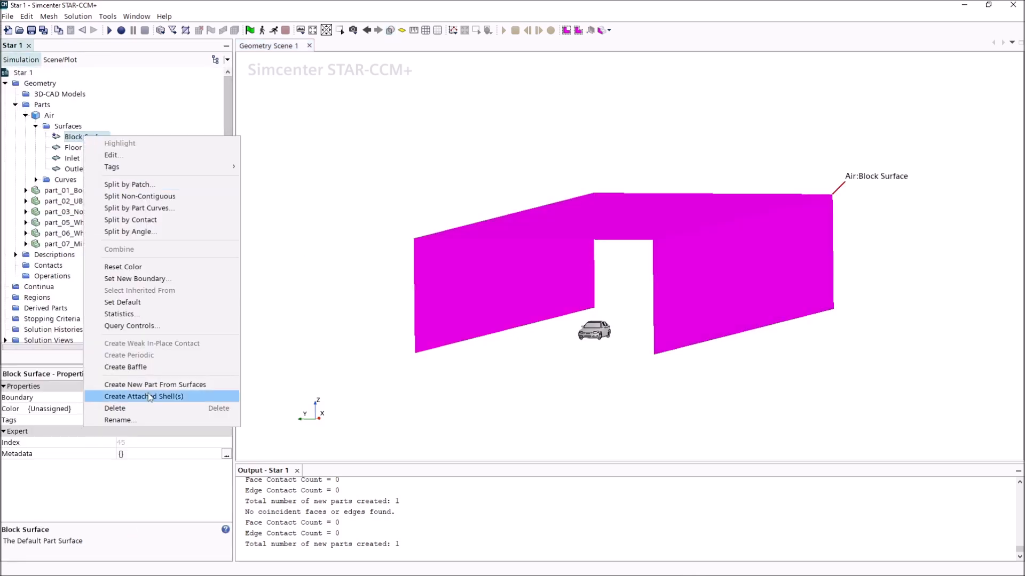
{"action": "left_click", "coordinate": [139, 419]}
{"action": "type", "text": "Sides and Top"}
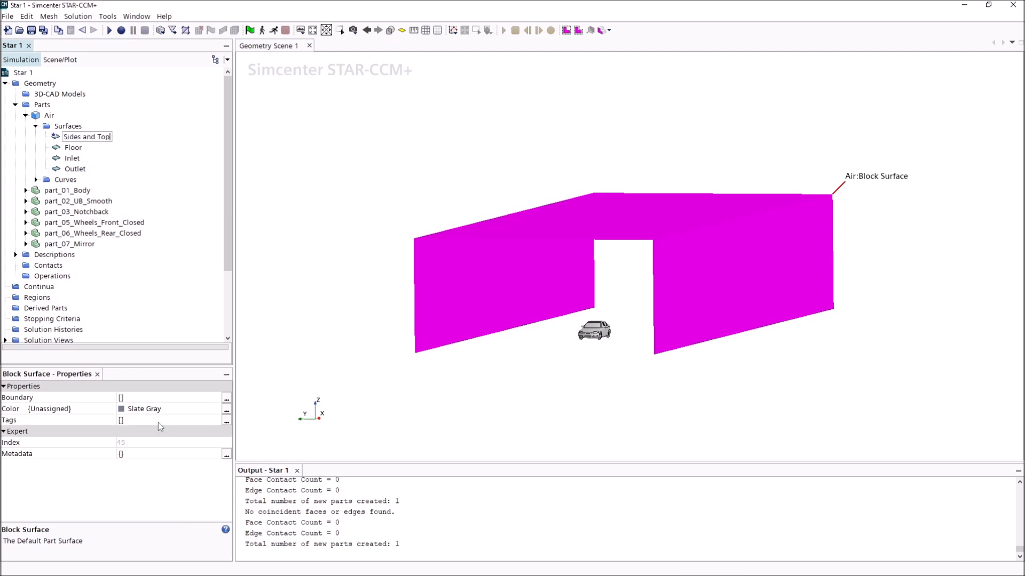
{"action": "key", "text": "Return"}
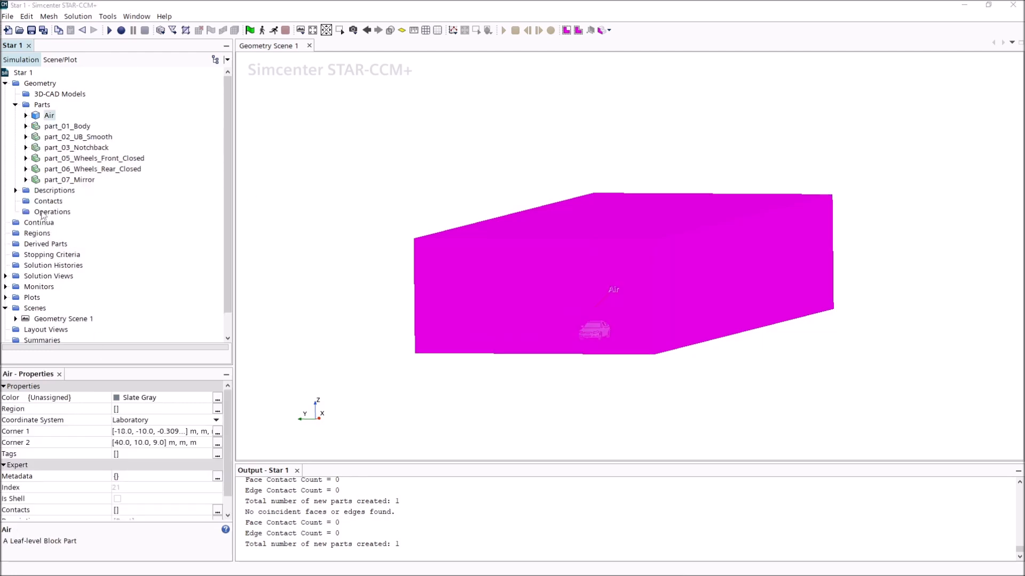
Create a Surface Wrapper mesh operation that takes Air and all six car parts as input
{"action": "left_click", "coordinate": [43, 213]}
{"action": "right_click", "coordinate": [44, 212]}
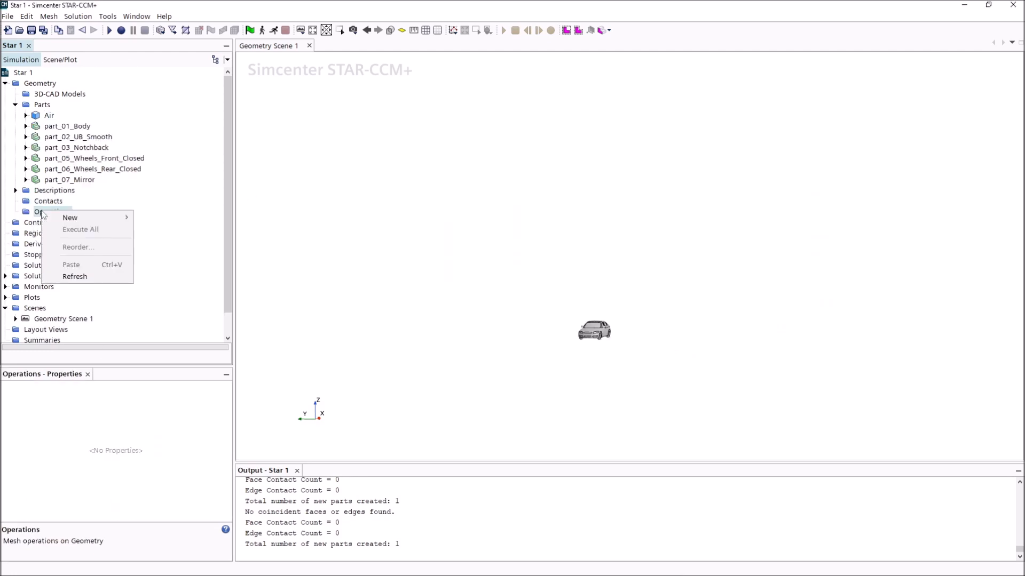
{"action": "mouse_move", "coordinate": [107, 218]}
{"action": "mouse_move", "coordinate": [174, 219]}
{"action": "left_click", "coordinate": [269, 217]}
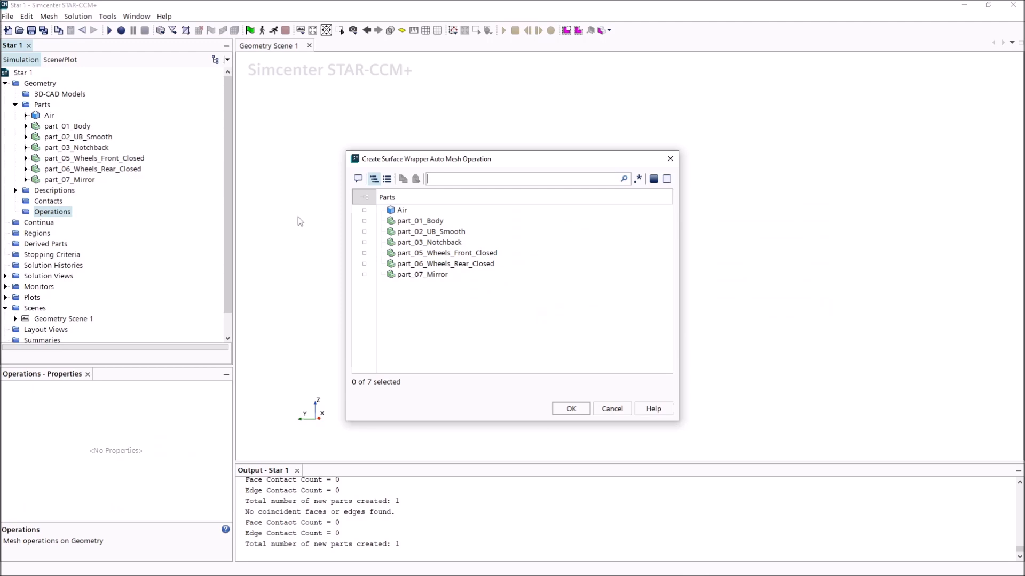
{"action": "left_click", "coordinate": [416, 211]}
{"action": "left_click", "coordinate": [430, 221], "text": "ctrl"}
{"action": "left_click", "coordinate": [430, 232], "text": "ctrl"}
{"action": "left_click", "coordinate": [430, 243], "text": "ctrl"}
{"action": "left_click", "coordinate": [431, 254], "text": "ctrl"}
{"action": "left_click", "coordinate": [433, 264], "text": "ctrl"}
{"action": "left_click", "coordinate": [423, 275], "text": "ctrl"}
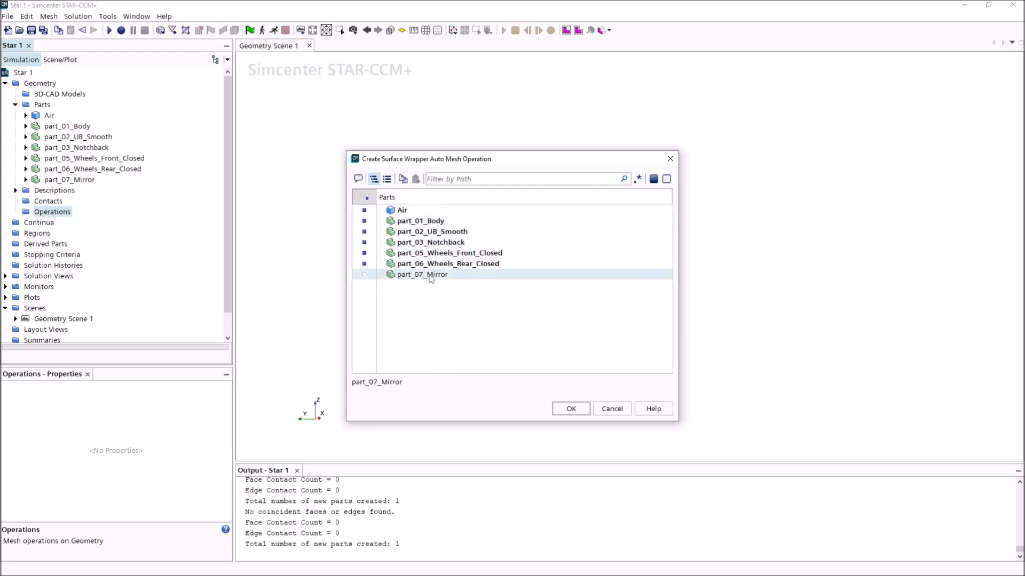
{"action": "left_click", "coordinate": [584, 414]}
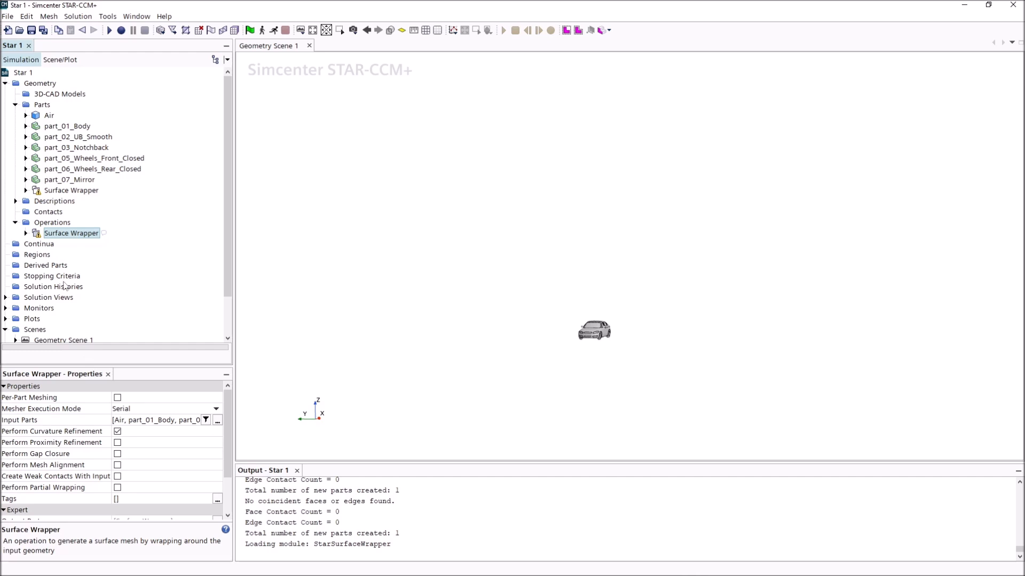
Enable Perform Mesh Alignment for the Surface Wrapper operation and enlarge its properties area
{"action": "left_click", "coordinate": [25, 234]}
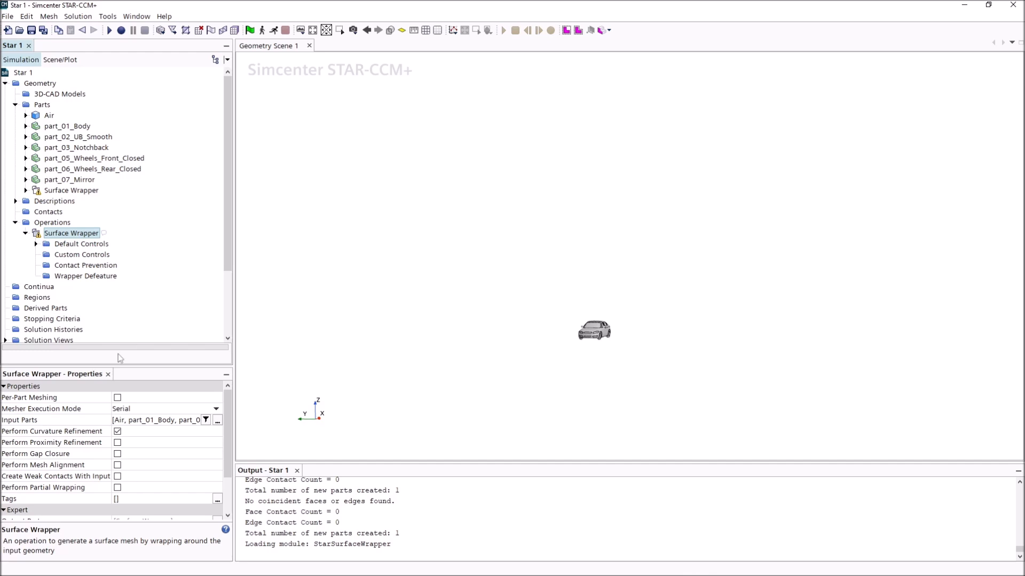
{"action": "left_click", "coordinate": [118, 466]}
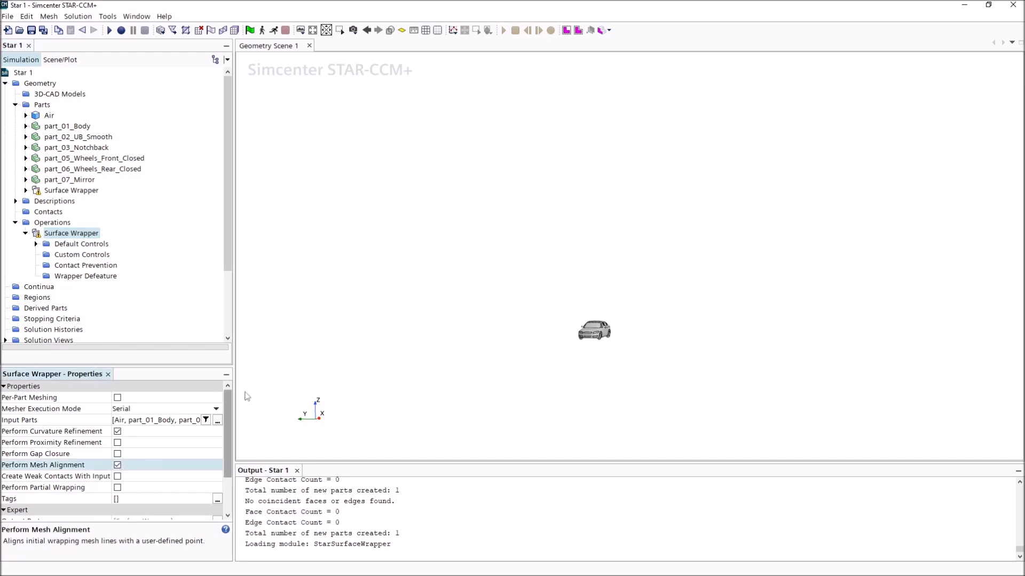
{"action": "left_click_drag", "start_coordinate": [233, 365], "coordinate": [362, 318]}
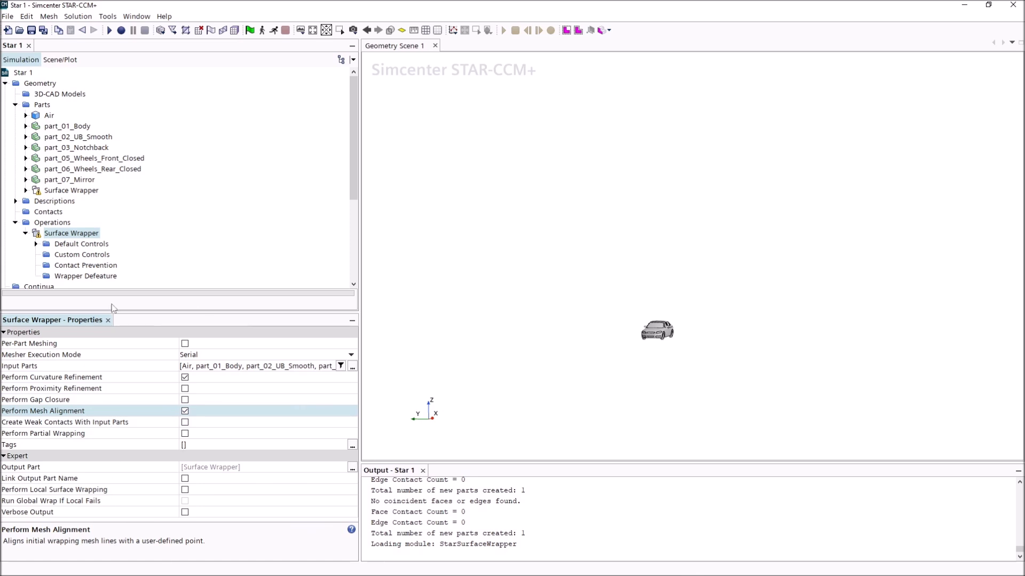
Open the Base Size value in the Surface Wrapper's default controls
{"action": "left_click", "coordinate": [36, 243]}
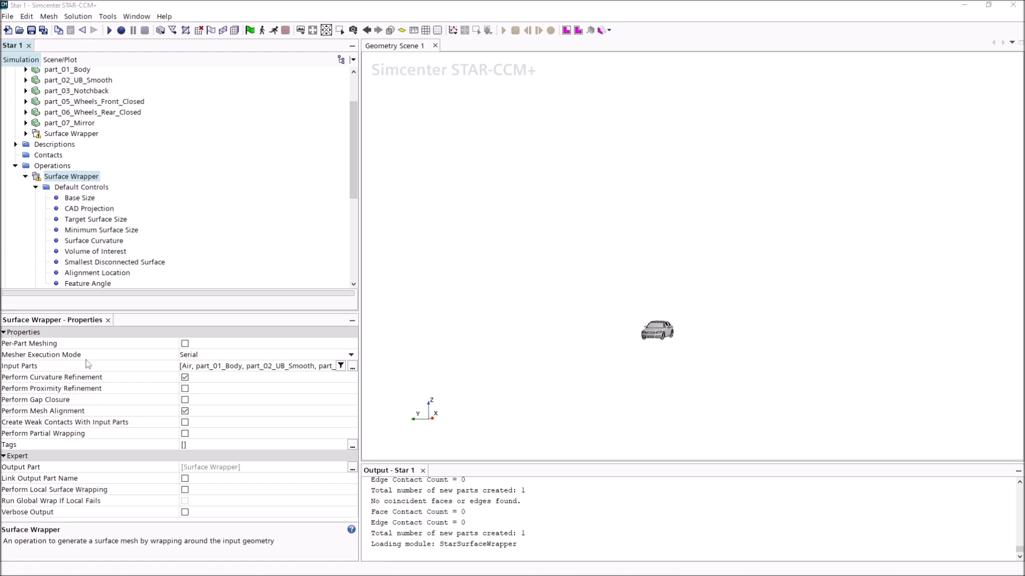
{"action": "left_click", "coordinate": [89, 198]}
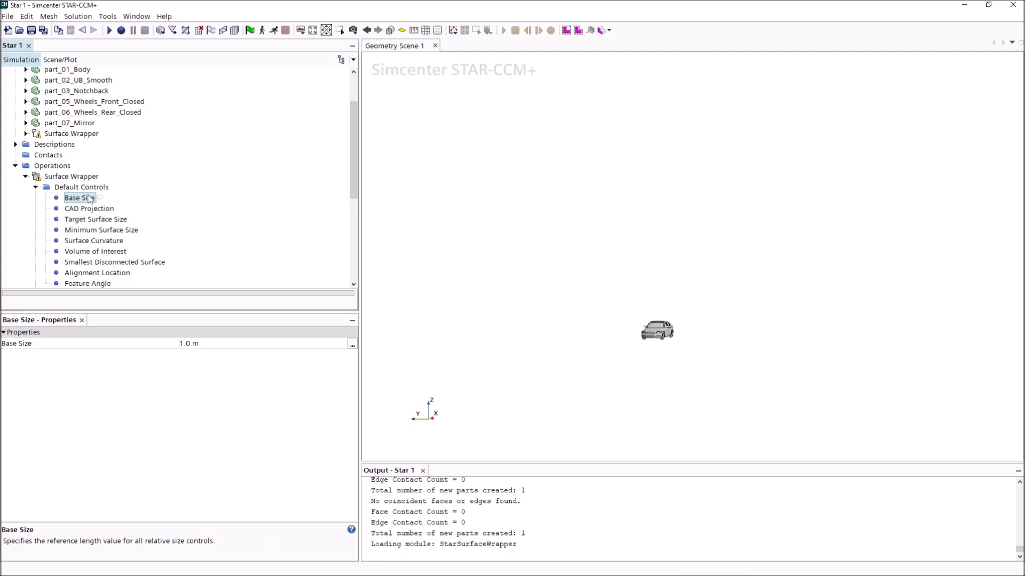
{"action": "left_click", "coordinate": [218, 343]}
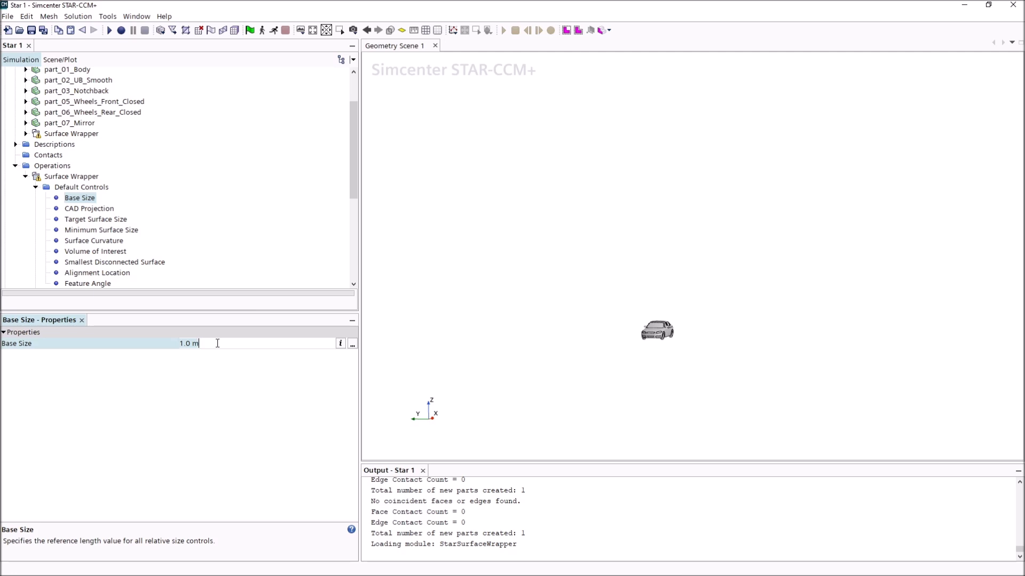
Execute the Surface Wrapper operation
{"action": "left_click", "coordinate": [70, 177]}
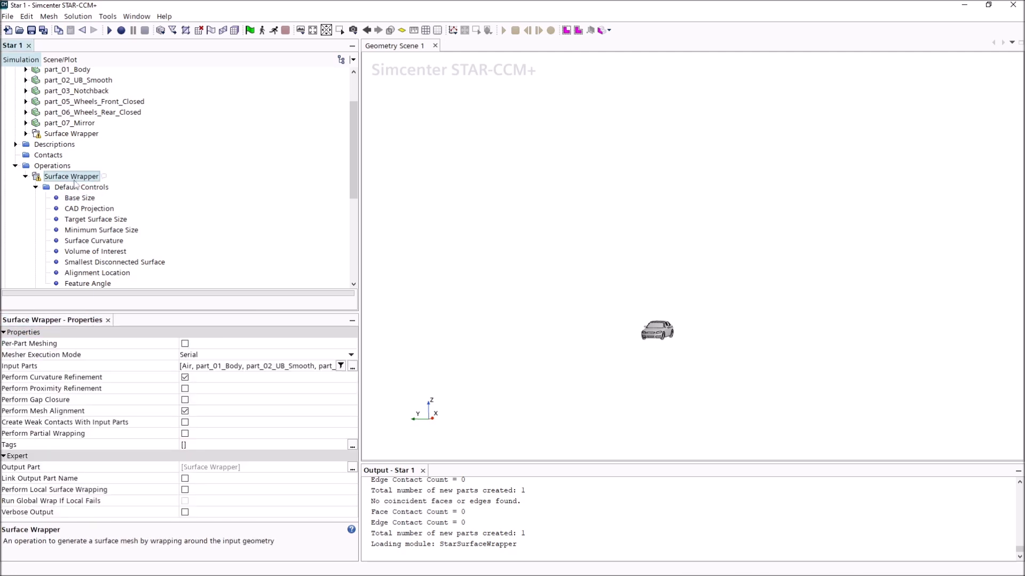
{"action": "right_click", "coordinate": [68, 180]}
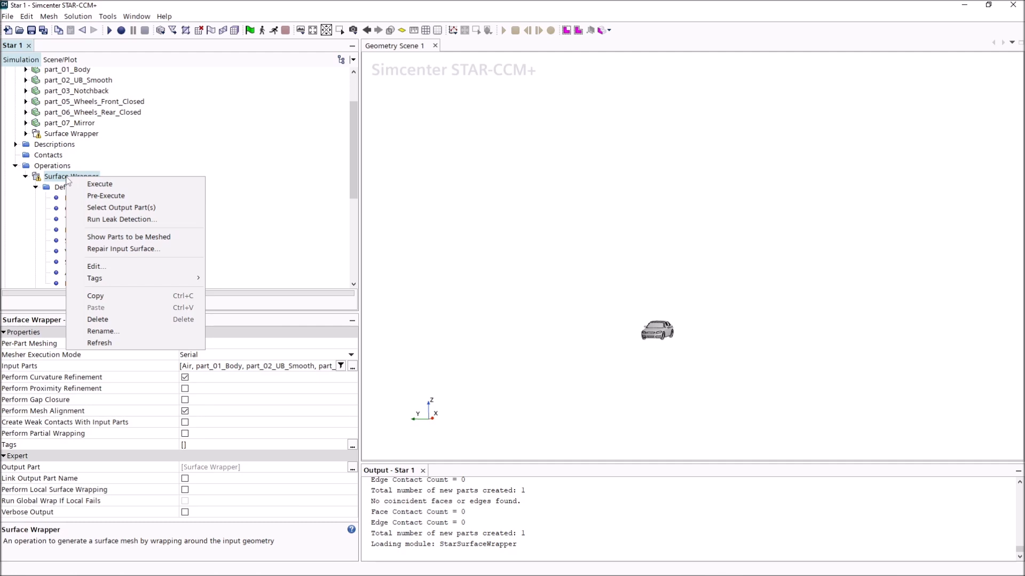
{"action": "left_click", "coordinate": [124, 186]}
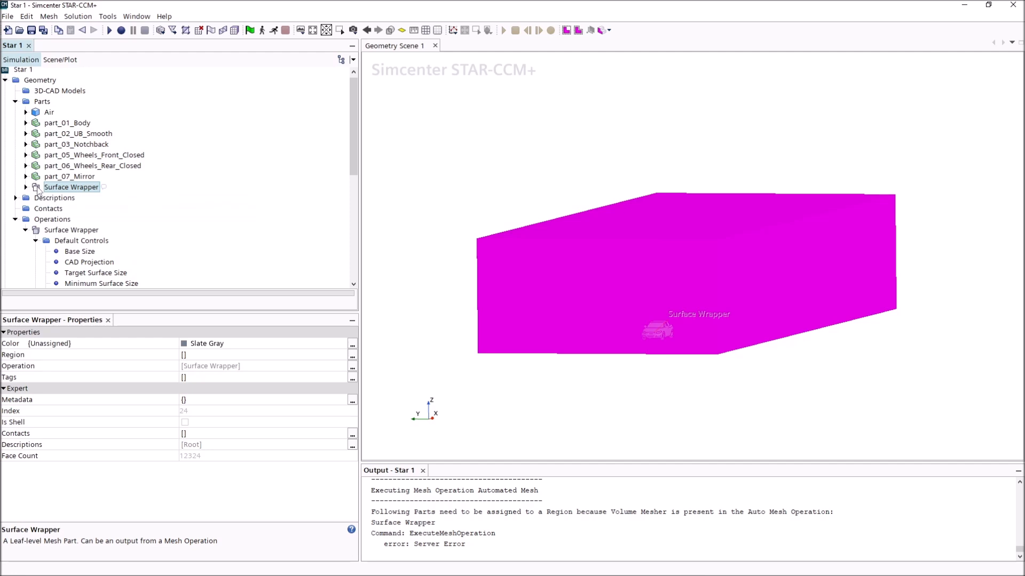
Assign the Surface Wrapper part to a region and expand the Regions node to show it
{"action": "right_click", "coordinate": [38, 187]}
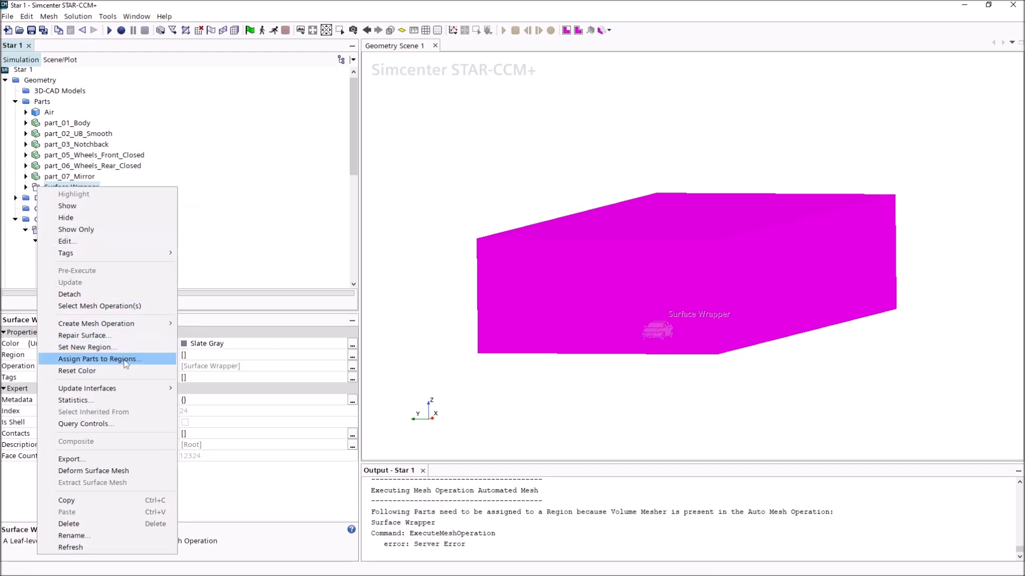
{"action": "left_click", "coordinate": [98, 359]}
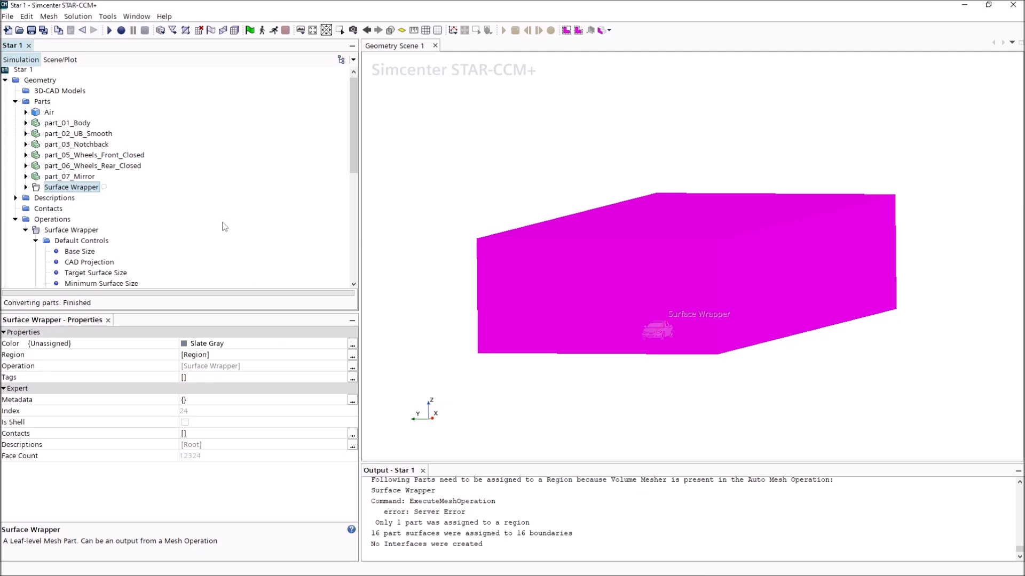
{"action": "scroll", "coordinate": [143, 234], "scroll_direction": "down", "scroll_amount": 3}
{"action": "scroll", "coordinate": [141, 231], "scroll_direction": "down", "scroll_amount": 4}
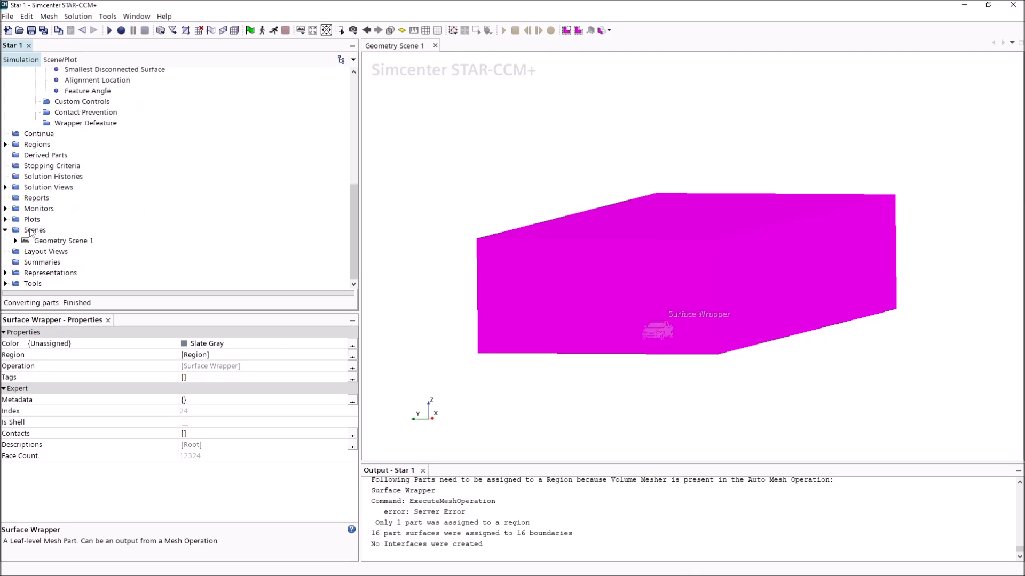
{"action": "left_click", "coordinate": [5, 144]}
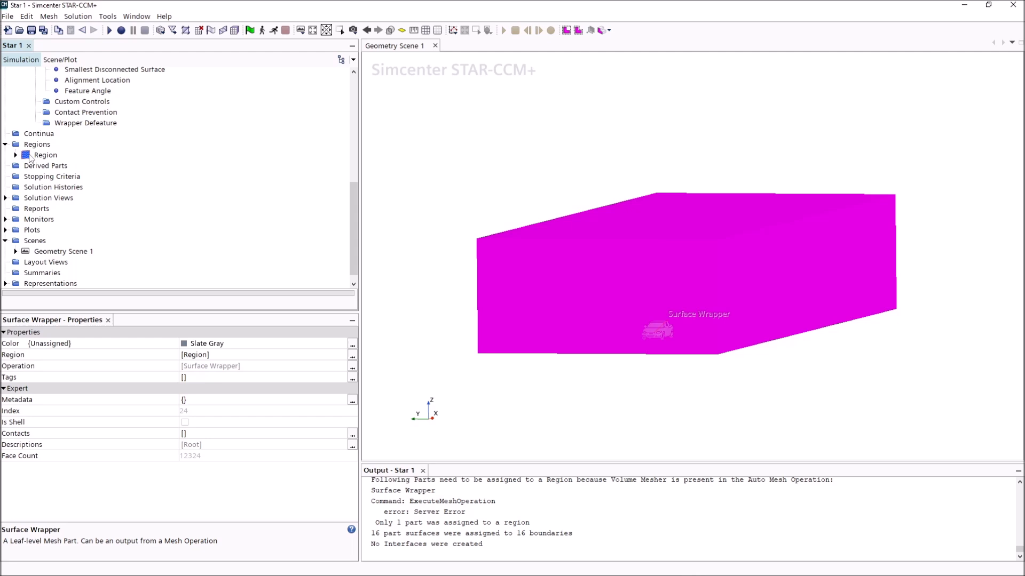
Delete the existing region from the Regions node
{"action": "right_click", "coordinate": [30, 155]}
{"action": "left_click", "coordinate": [81, 355]}
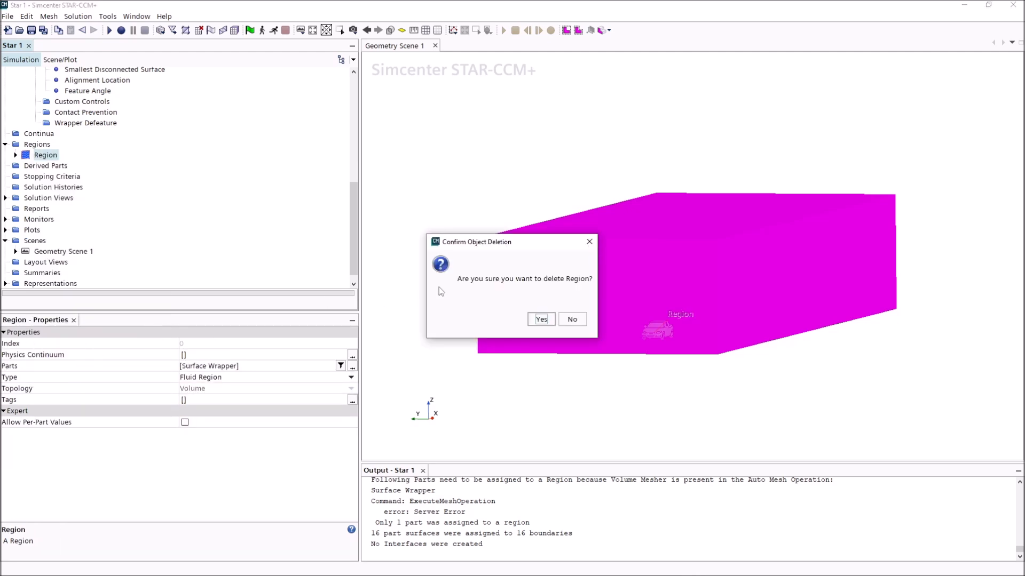
{"action": "left_click", "coordinate": [540, 317]}
Assign the Surface Wrapper part to one new region, creating a boundary for each part surface
{"action": "scroll", "coordinate": [172, 209], "scroll_direction": "up", "scroll_amount": 8}
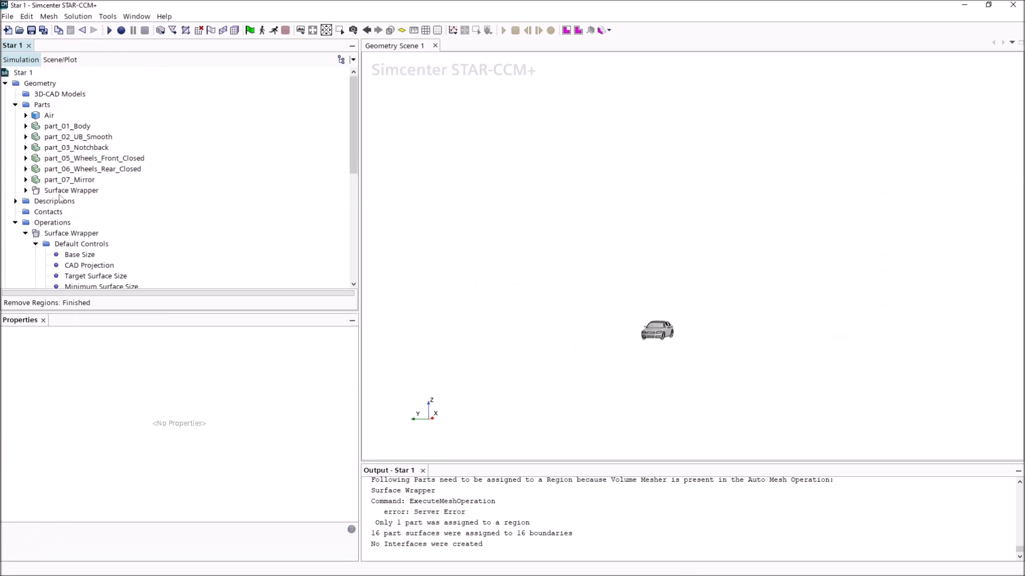
{"action": "left_click", "coordinate": [47, 192]}
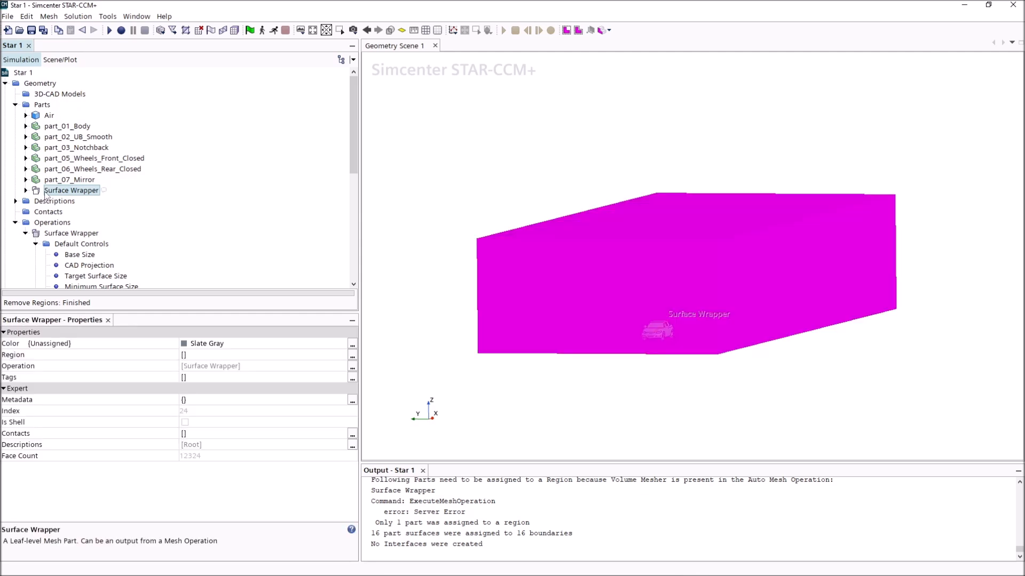
{"action": "right_click", "coordinate": [47, 195]}
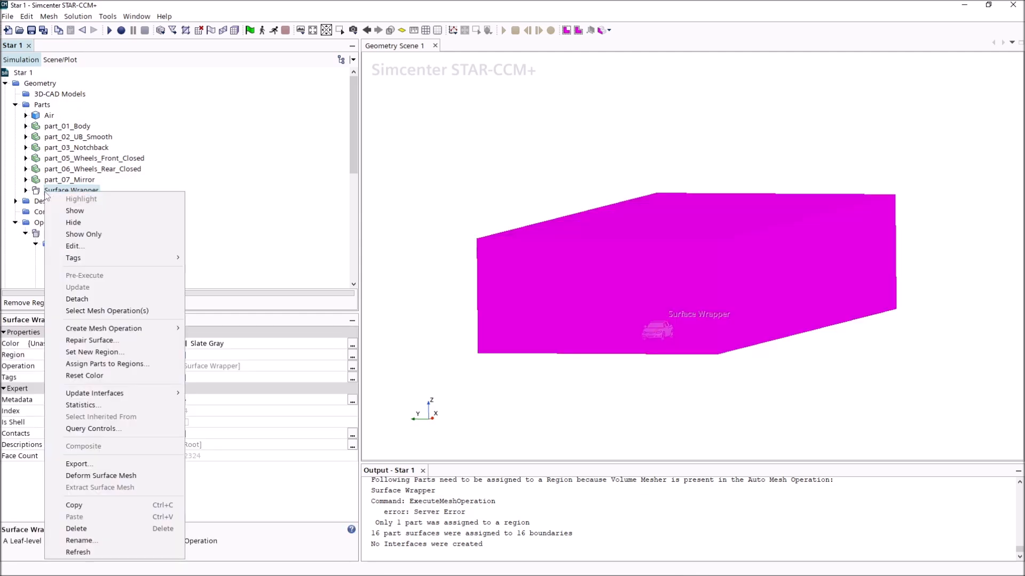
{"action": "left_click", "coordinate": [126, 365]}
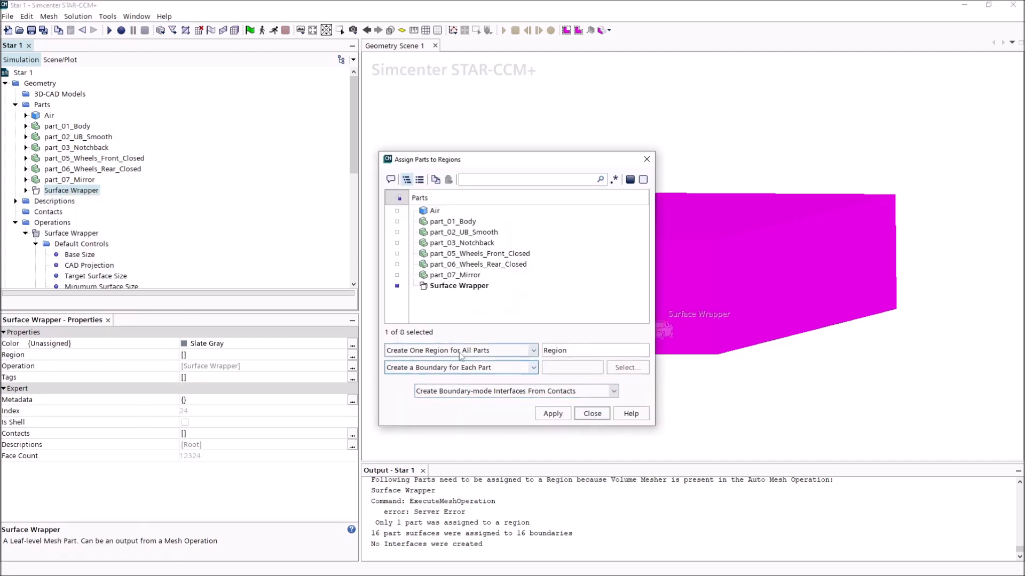
{"action": "left_click", "coordinate": [465, 368]}
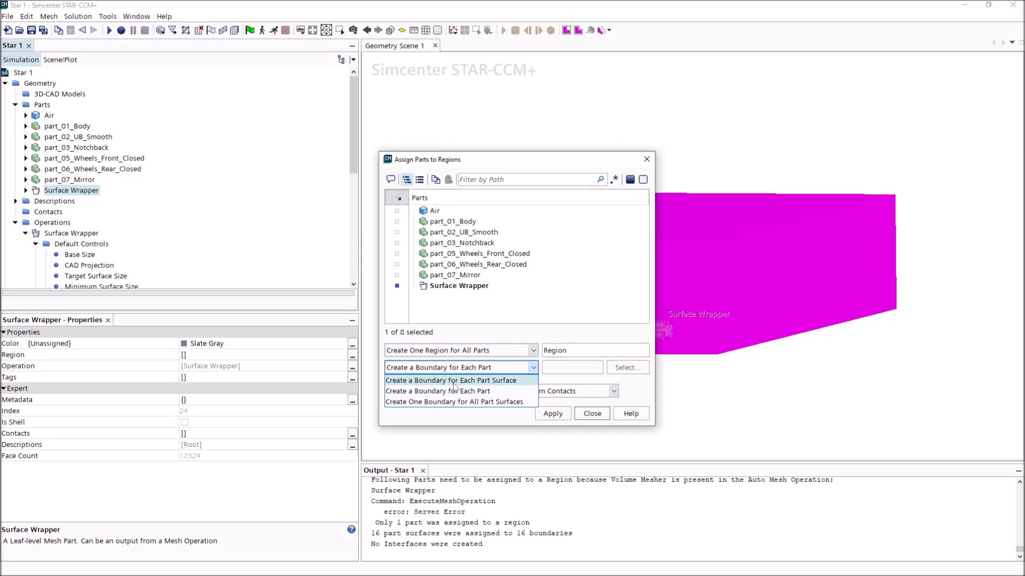
{"action": "left_click", "coordinate": [454, 381]}
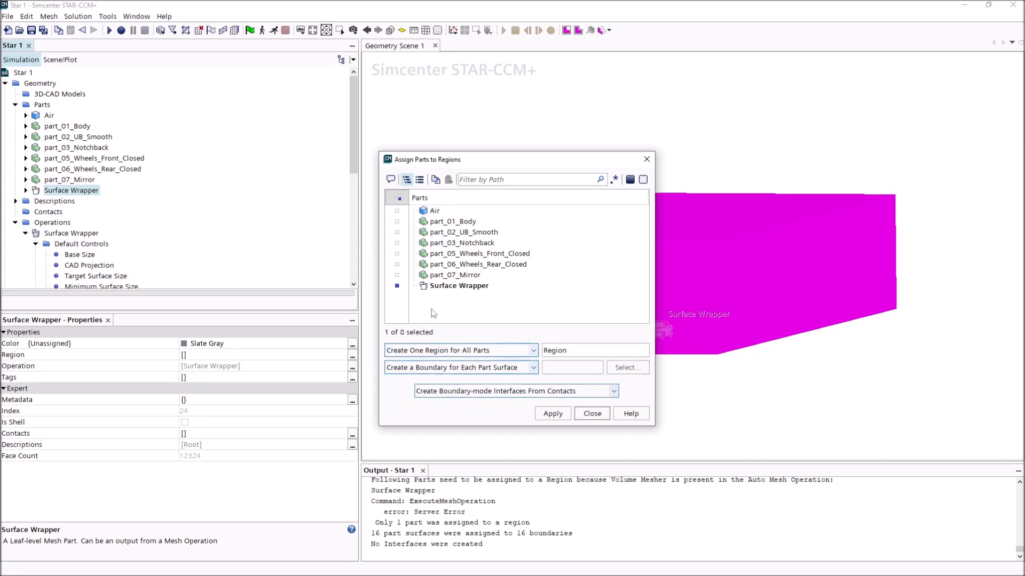
{"action": "left_click", "coordinate": [561, 419]}
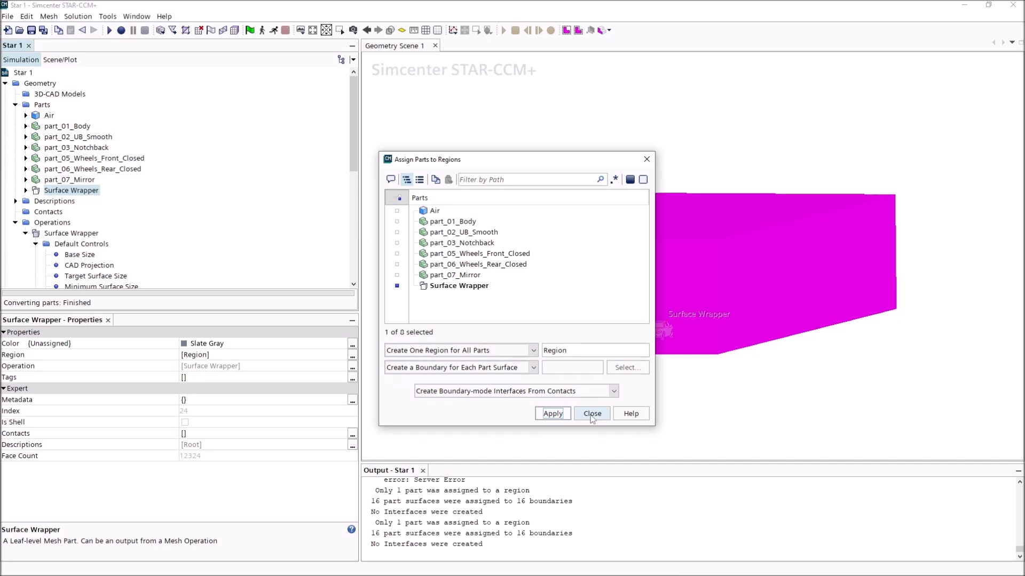
{"action": "left_click", "coordinate": [590, 419]}
Expand the new region's boundaries and check the type of the Air.Floor boundary
{"action": "scroll", "coordinate": [120, 224], "scroll_direction": "down", "scroll_amount": 7}
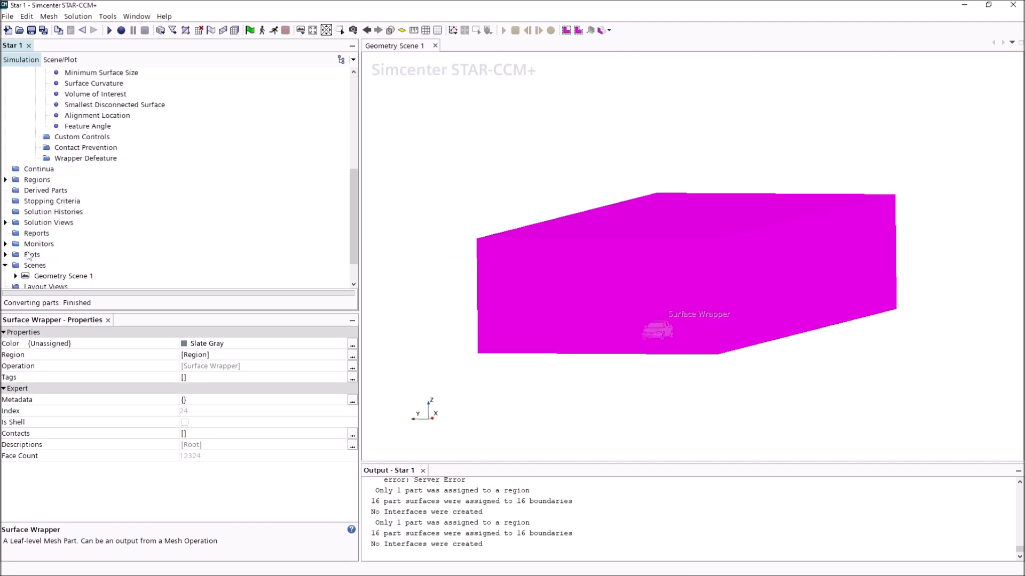
{"action": "left_click", "coordinate": [5, 180]}
{"action": "left_click", "coordinate": [15, 191]}
{"action": "left_click", "coordinate": [25, 201]}
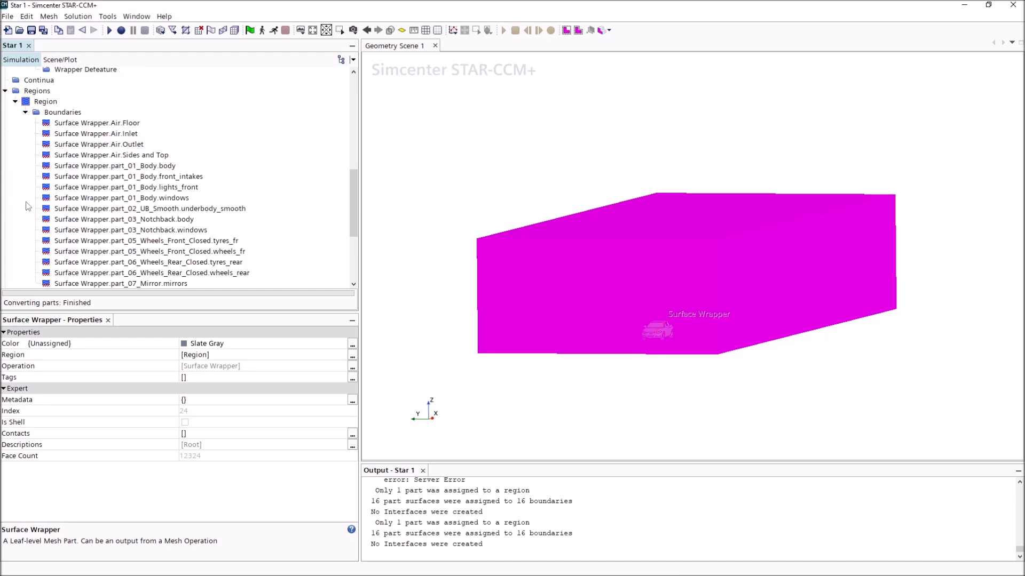
{"action": "left_click", "coordinate": [114, 128]}
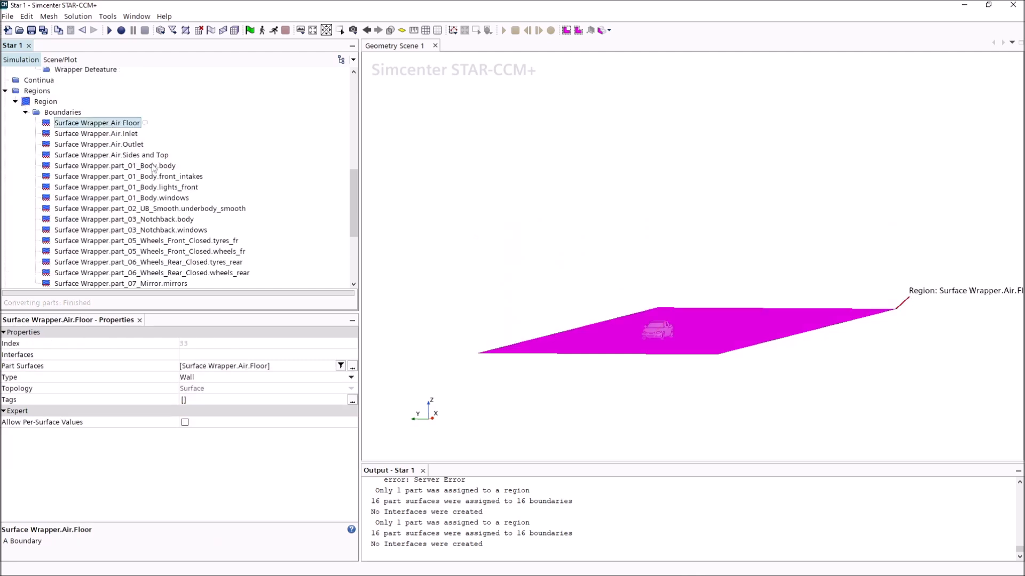
Set the Air.Inlet boundary type to Velocity Inlet and the Air.Outlet boundary type to Pressure Outlet
{"action": "left_click", "coordinate": [118, 134]}
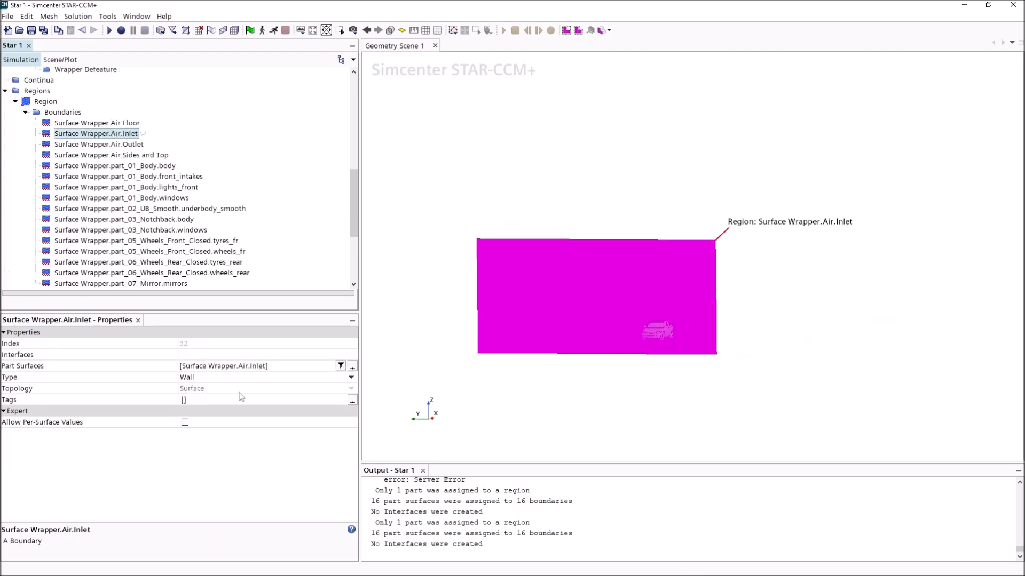
{"action": "left_click", "coordinate": [222, 379]}
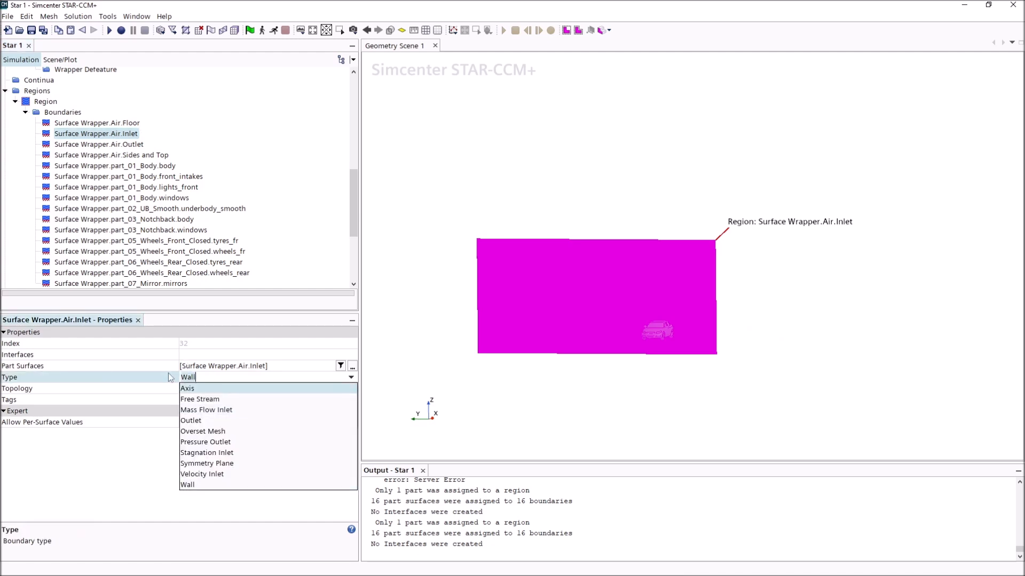
{"action": "left_click", "coordinate": [213, 474]}
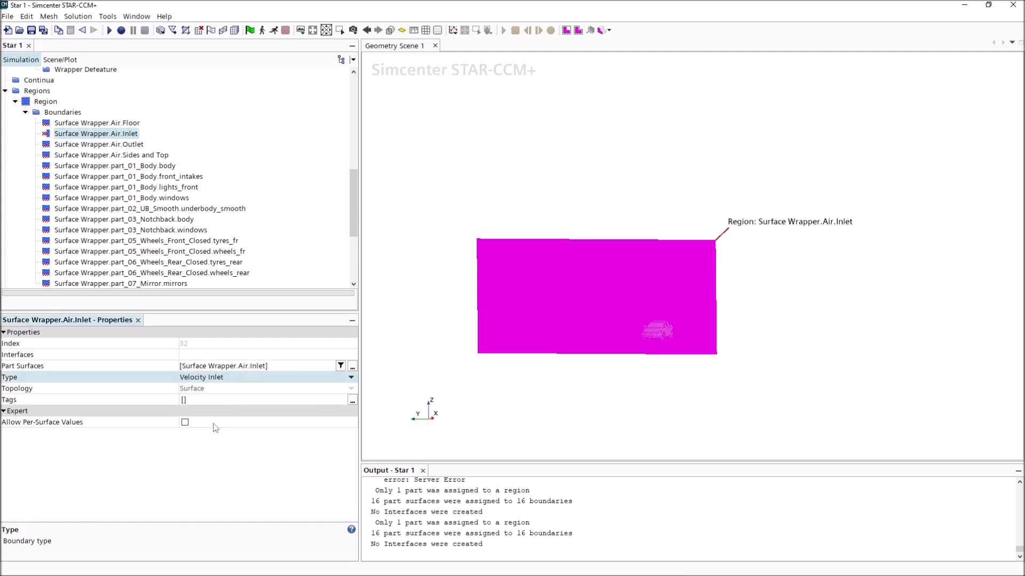
{"action": "left_click", "coordinate": [126, 146]}
{"action": "left_click", "coordinate": [211, 376]}
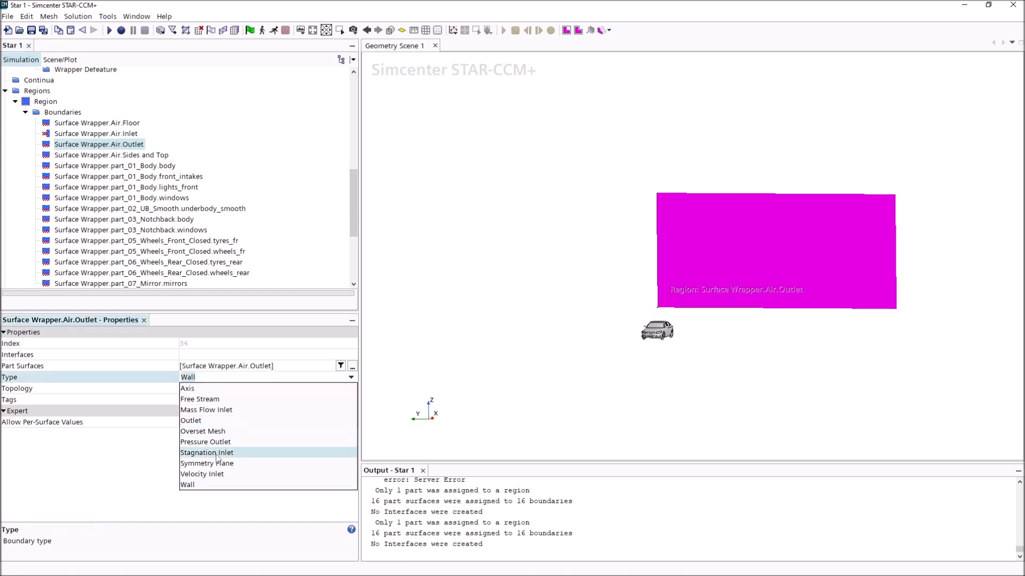
{"action": "left_click", "coordinate": [236, 443]}
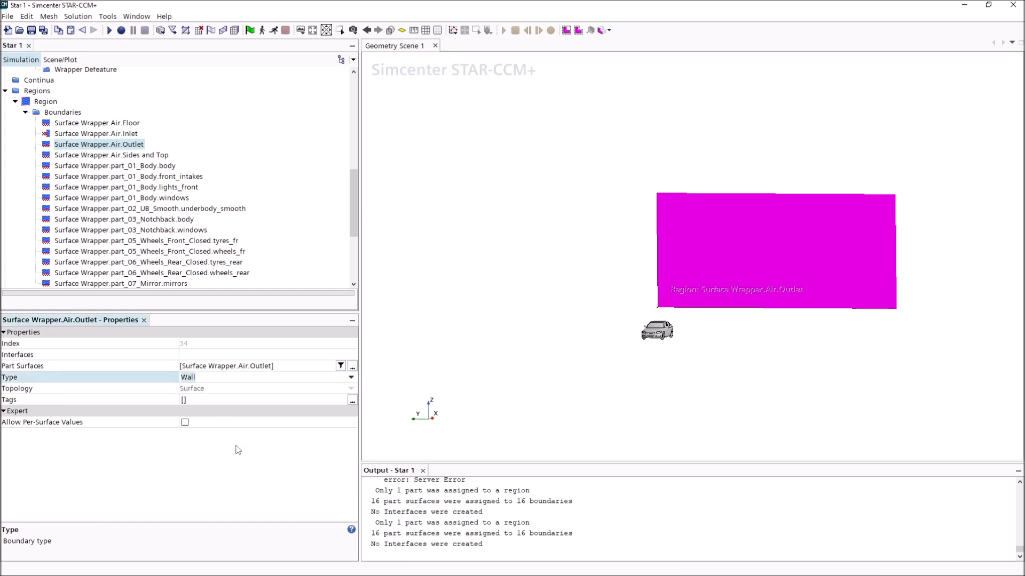
Choose Wall as the boundary type for Air.Sides and Top
{"action": "left_click", "coordinate": [118, 156]}
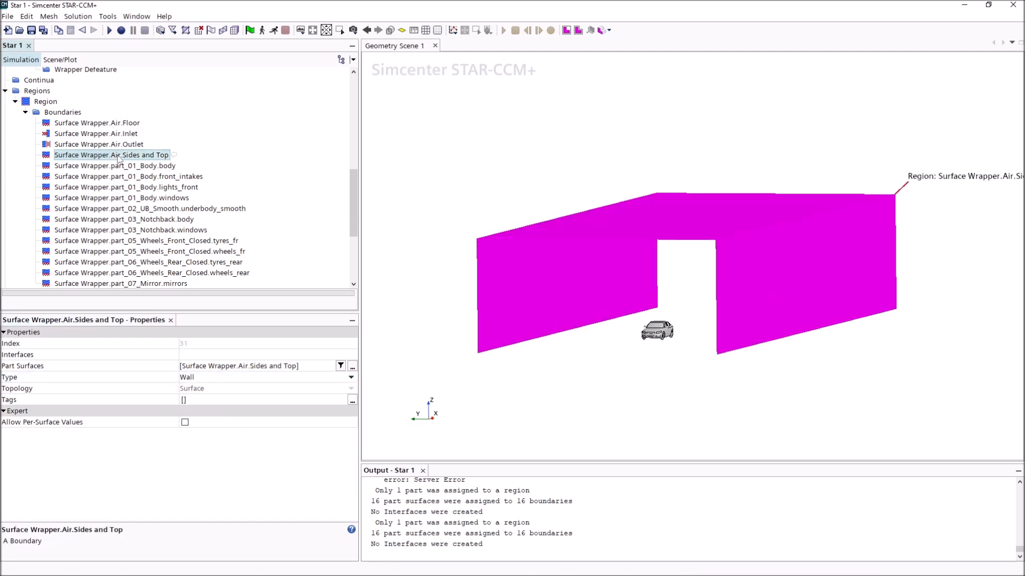
{"action": "left_click", "coordinate": [202, 378]}
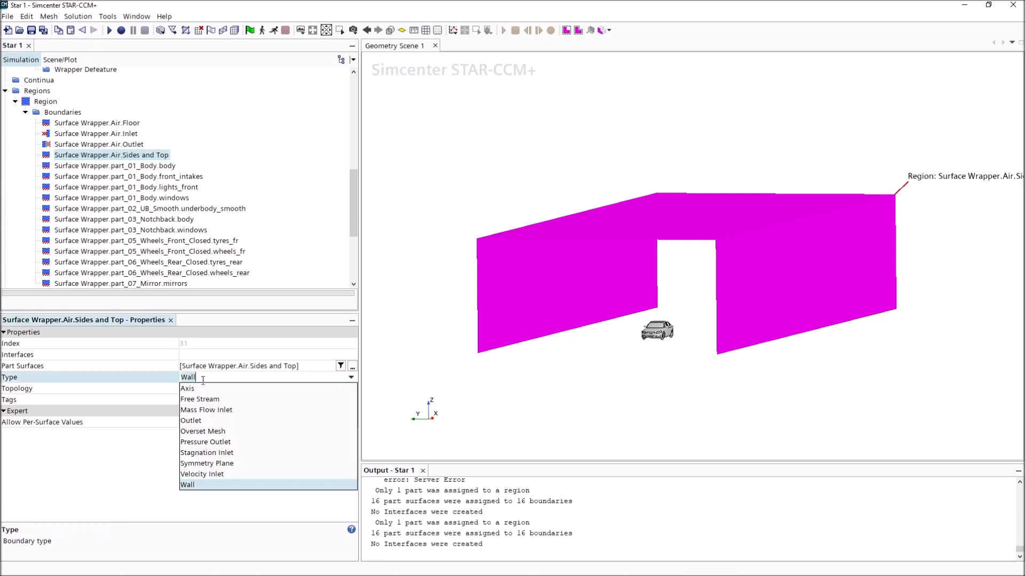
{"action": "left_click", "coordinate": [244, 485]}
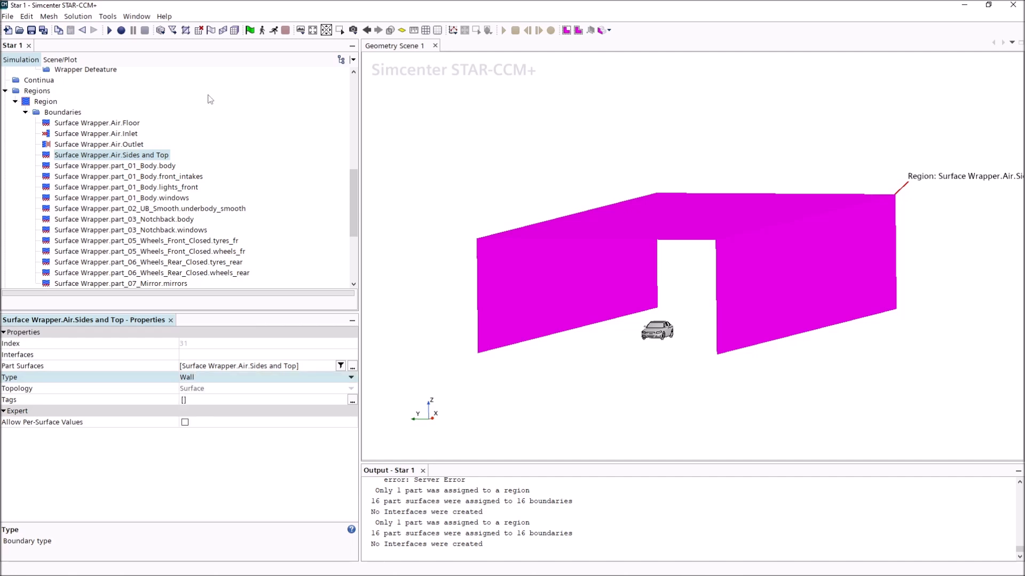
Examine the types of the car's body, front intakes, front lights, windows, underbody and notchback body boundaries
{"action": "left_click", "coordinate": [133, 166]}
{"action": "left_click", "coordinate": [133, 177]}
{"action": "left_click", "coordinate": [136, 188]}
{"action": "left_click", "coordinate": [137, 198]}
{"action": "left_click", "coordinate": [137, 209]}
{"action": "left_click", "coordinate": [133, 219]}
{"action": "scroll", "coordinate": [129, 237], "scroll_direction": "down", "scroll_amount": 3}
{"action": "scroll", "coordinate": [129, 236], "scroll_direction": "up", "scroll_amount": 3}
Create an Automated Mesh operation with Surface Remesher, Automatic Surface Repair, Trimmed Cell Mesher and Prism Layer Mesher, without selecting any parts
{"action": "scroll", "coordinate": [128, 236], "scroll_direction": "up", "scroll_amount": 10}
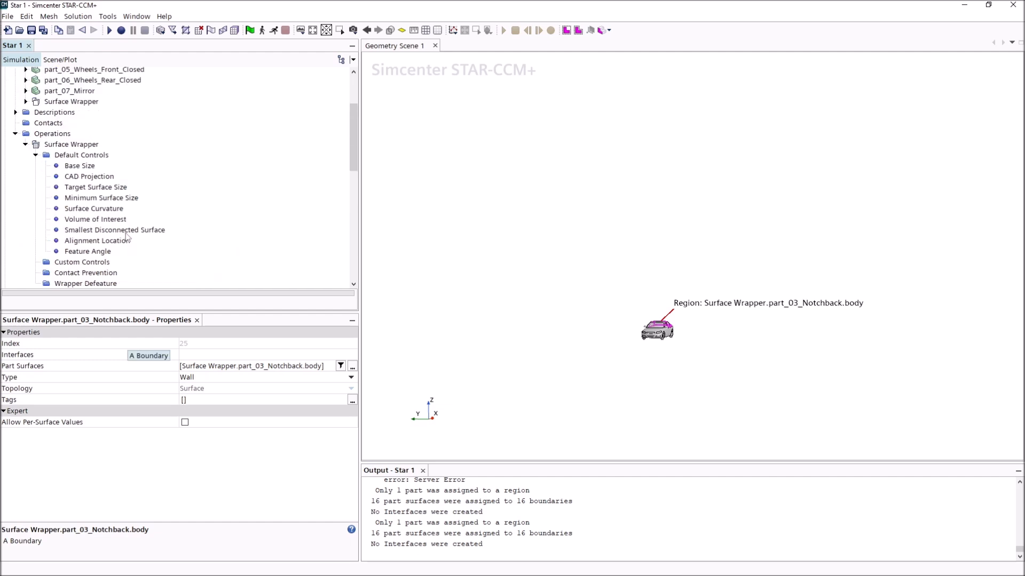
{"action": "scroll", "coordinate": [87, 216], "scroll_direction": "down", "scroll_amount": 6}
{"action": "scroll", "coordinate": [58, 158], "scroll_direction": "up", "scroll_amount": 3}
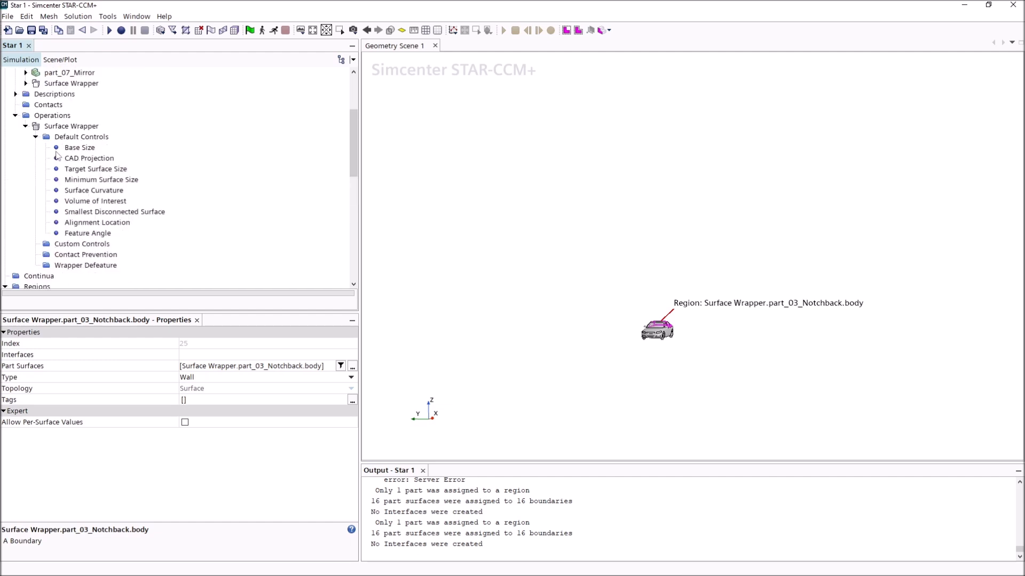
{"action": "right_click", "coordinate": [41, 120]}
{"action": "mouse_move", "coordinate": [97, 125]}
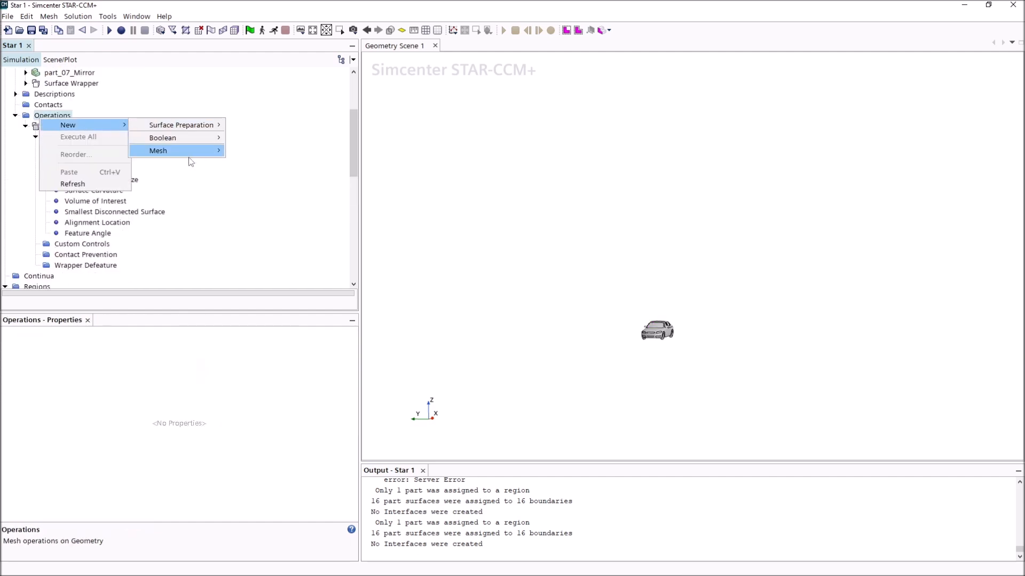
{"action": "mouse_move", "coordinate": [190, 151]}
{"action": "left_click", "coordinate": [265, 153]}
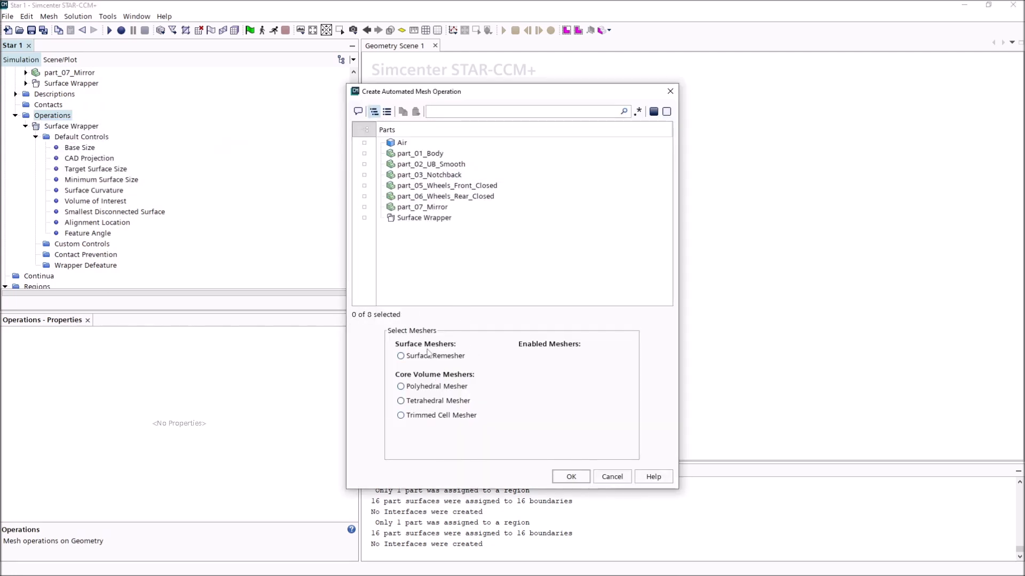
{"action": "left_click", "coordinate": [428, 356]}
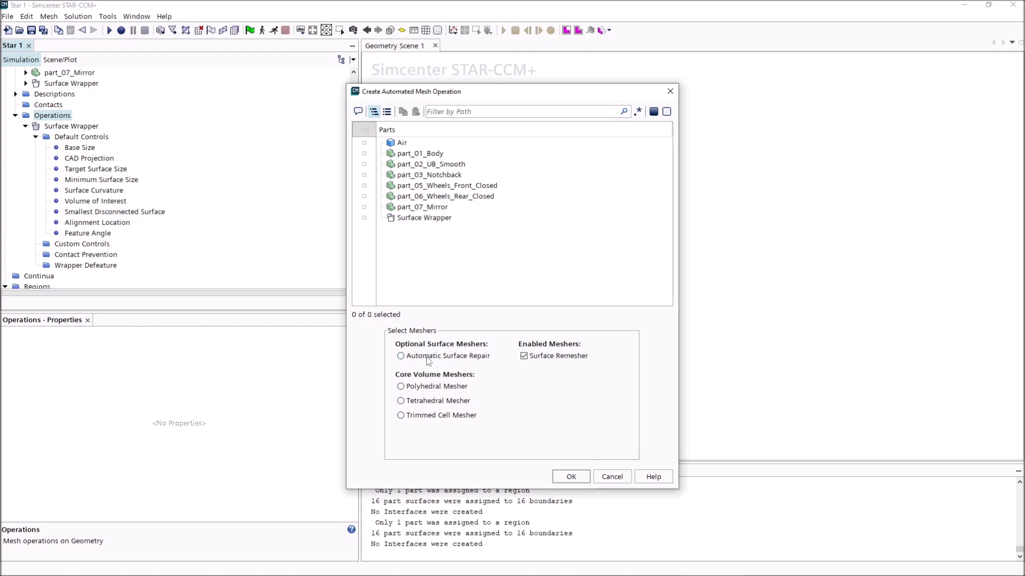
{"action": "left_click", "coordinate": [428, 357]}
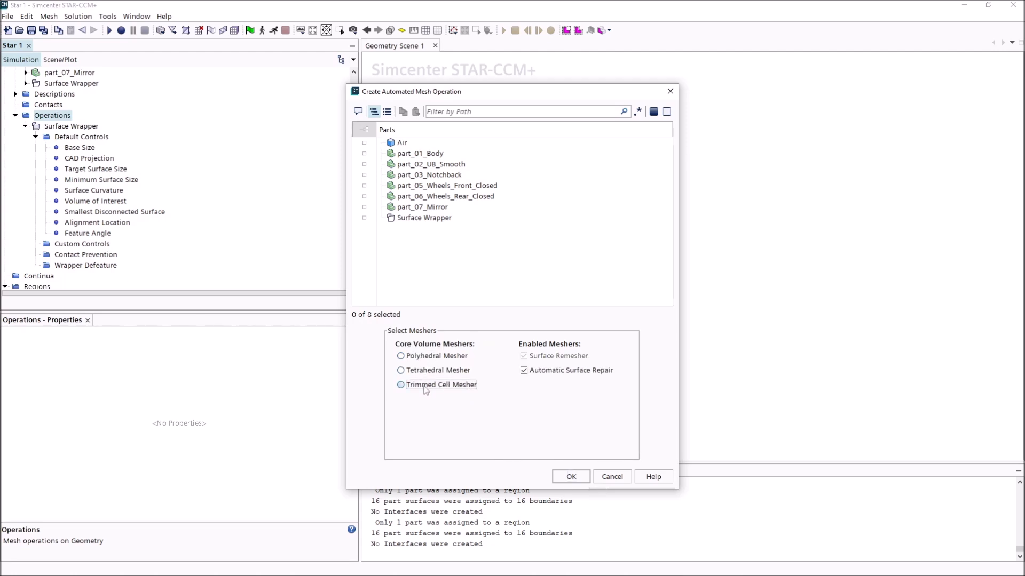
{"action": "left_click", "coordinate": [425, 386]}
{"action": "left_click", "coordinate": [438, 357]}
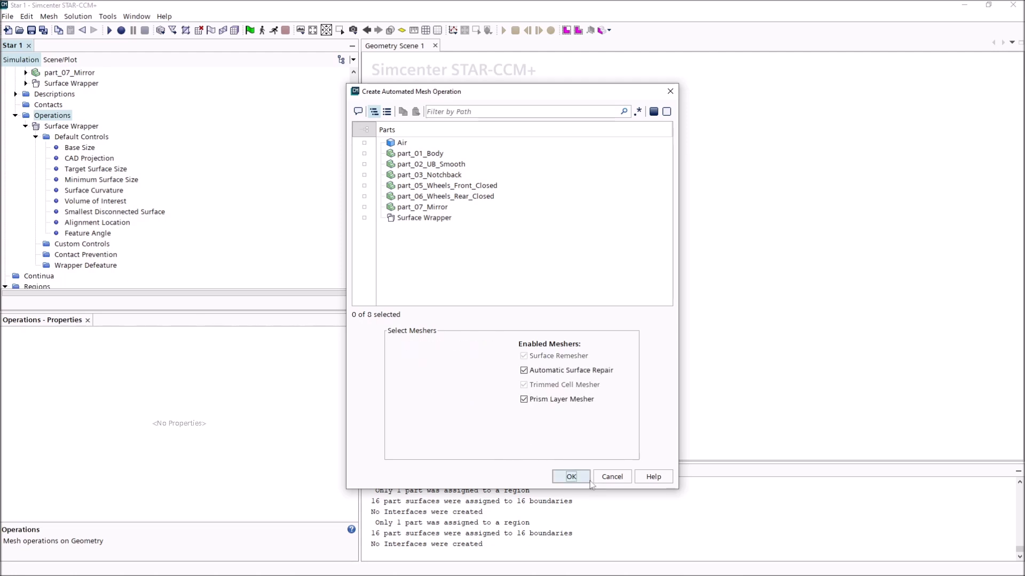
{"action": "left_click", "coordinate": [570, 477]}
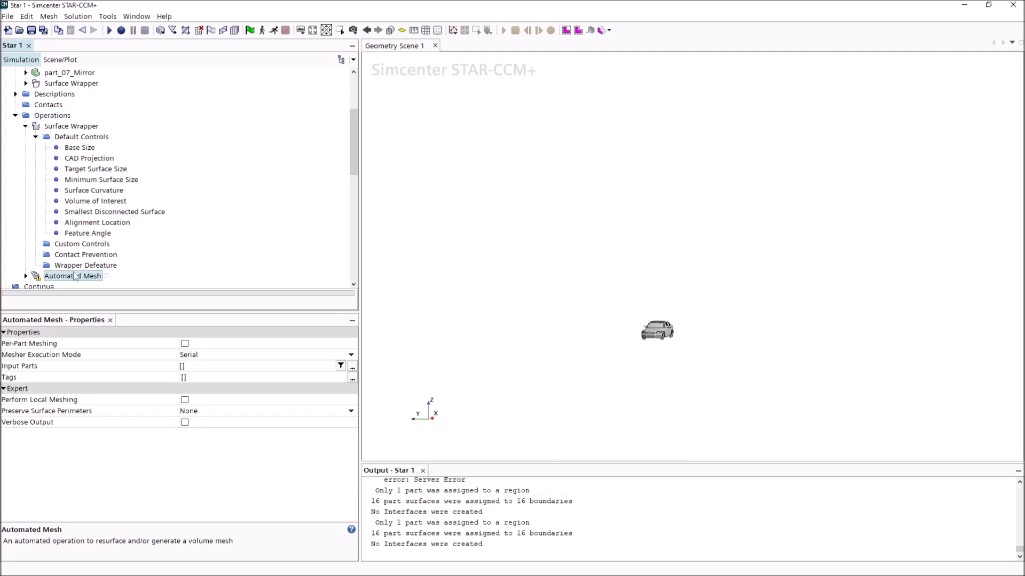
Set the Surface Wrapper part as the only input part of the Automated Mesh operation
{"action": "left_click", "coordinate": [25, 276]}
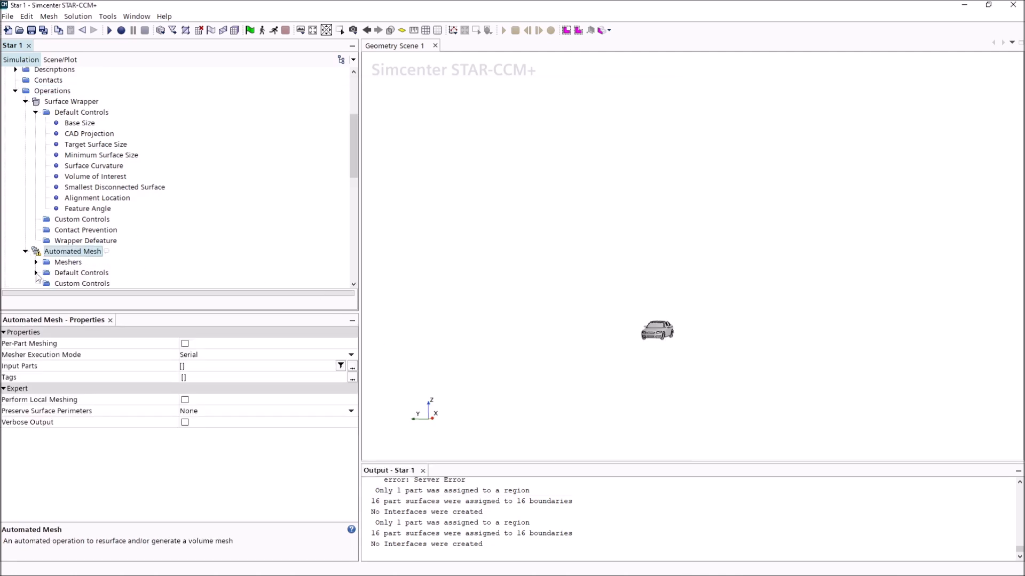
{"action": "left_click", "coordinate": [36, 272]}
{"action": "scroll", "coordinate": [123, 254], "scroll_direction": "up", "scroll_amount": 3}
{"action": "scroll", "coordinate": [126, 249], "scroll_direction": "up", "scroll_amount": 3}
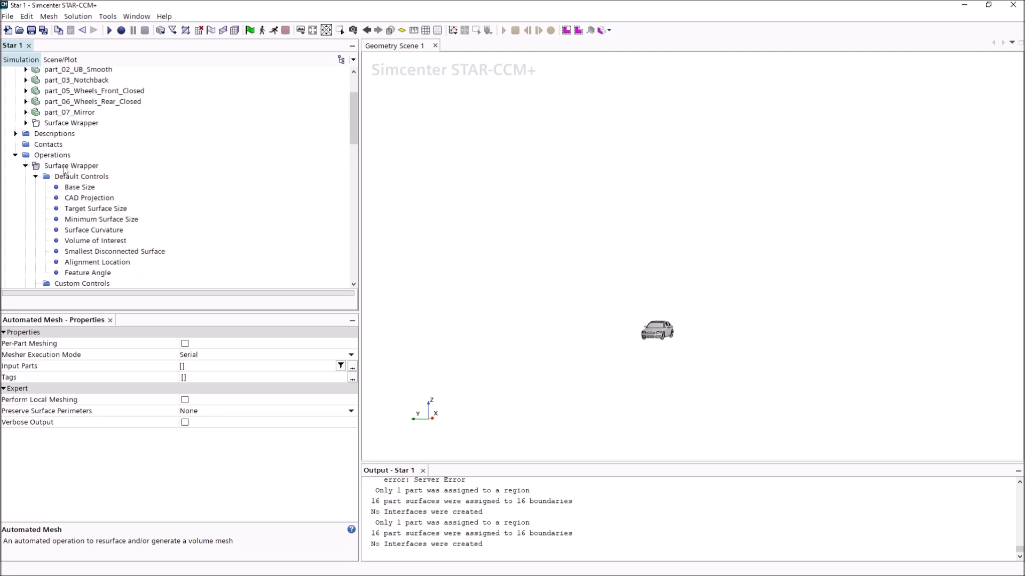
{"action": "scroll", "coordinate": [67, 181], "scroll_direction": "down", "scroll_amount": 3}
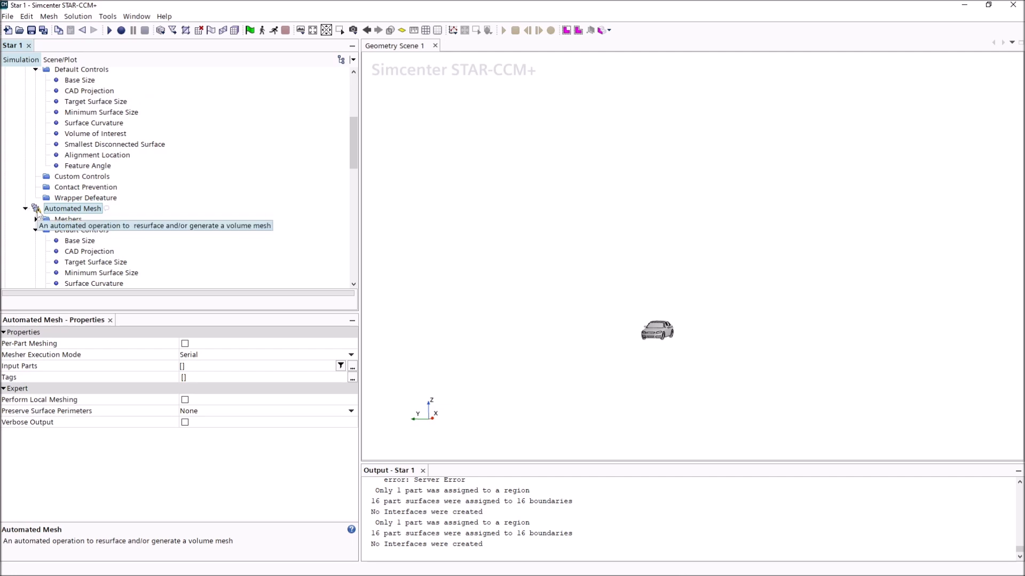
{"action": "right_click", "coordinate": [36, 211]}
{"action": "left_click", "coordinate": [176, 221]}
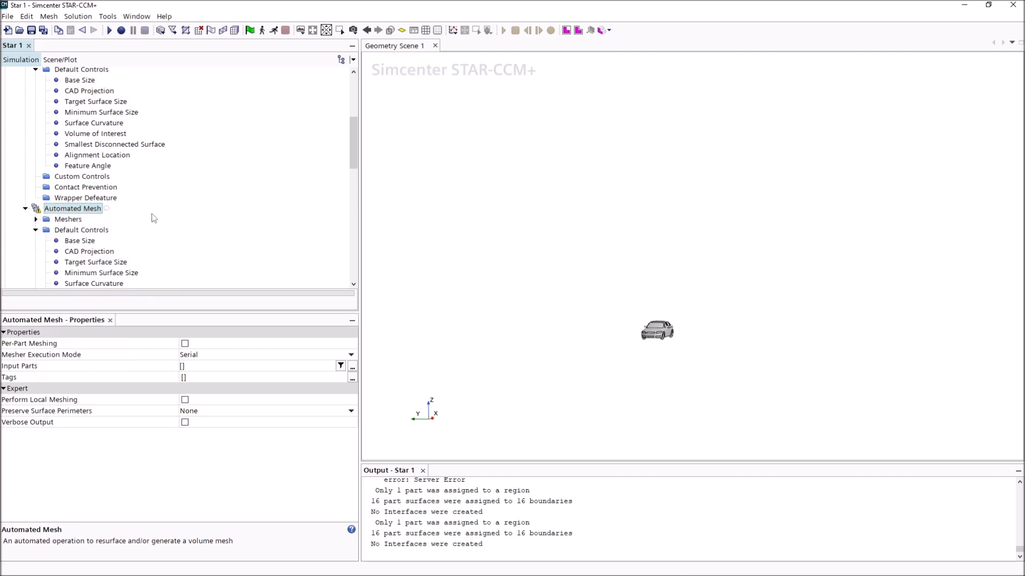
{"action": "left_click", "coordinate": [217, 367]}
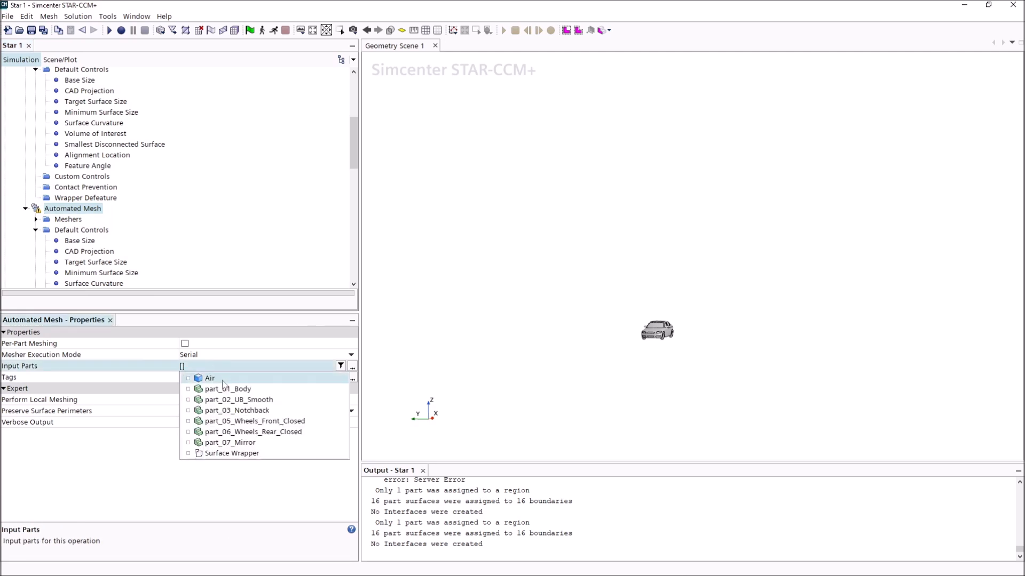
{"action": "left_click", "coordinate": [223, 454]}
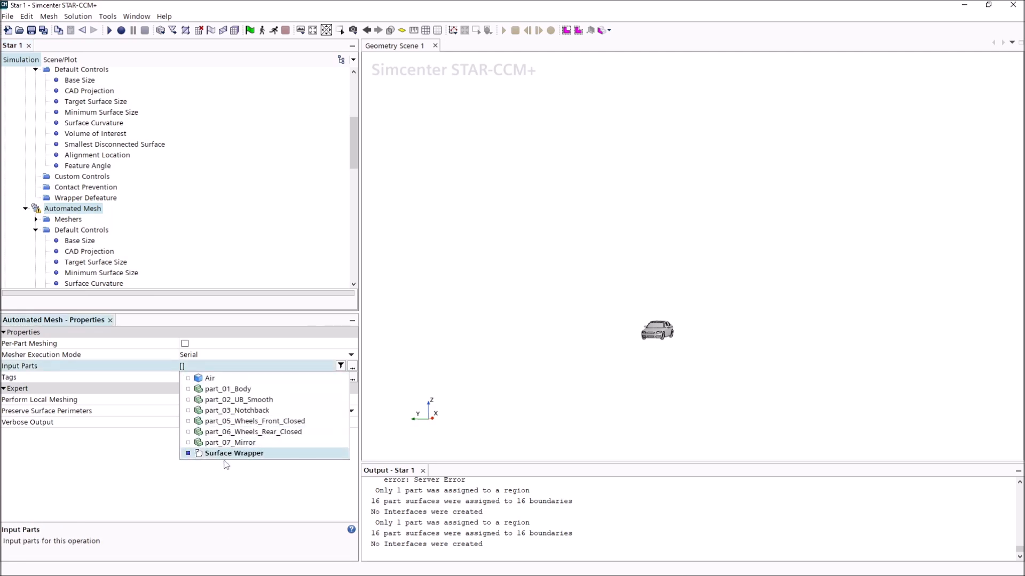
{"action": "left_click", "coordinate": [223, 241]}
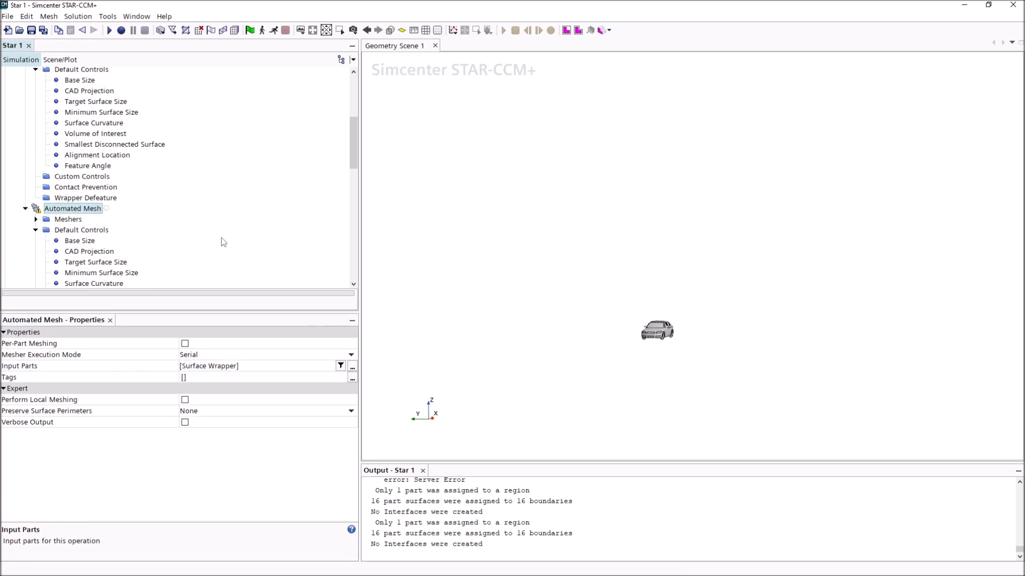
Execute the Automated Mesh operation and create a new mesh scene
{"action": "right_click", "coordinate": [72, 210]}
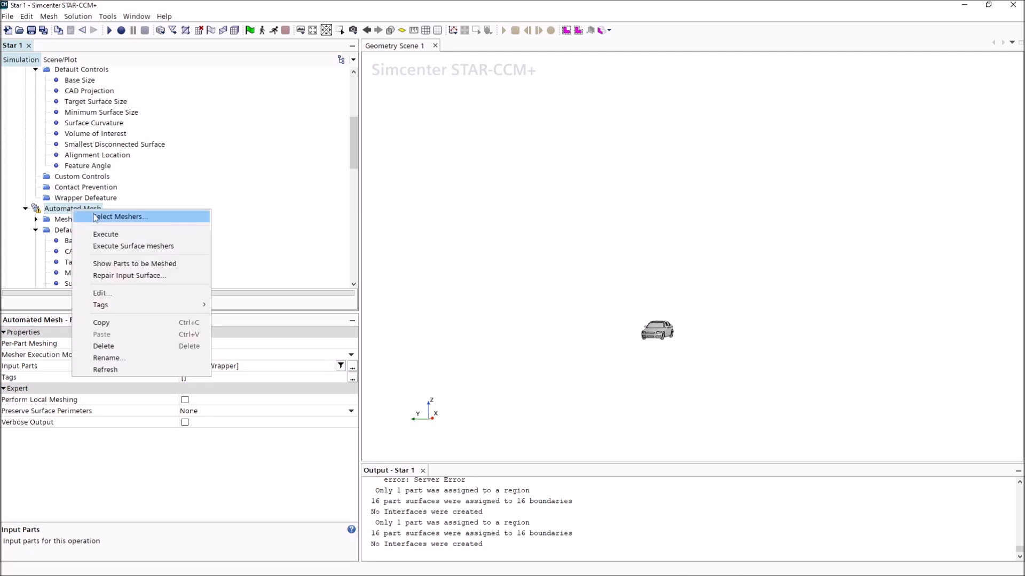
{"action": "left_click", "coordinate": [140, 237]}
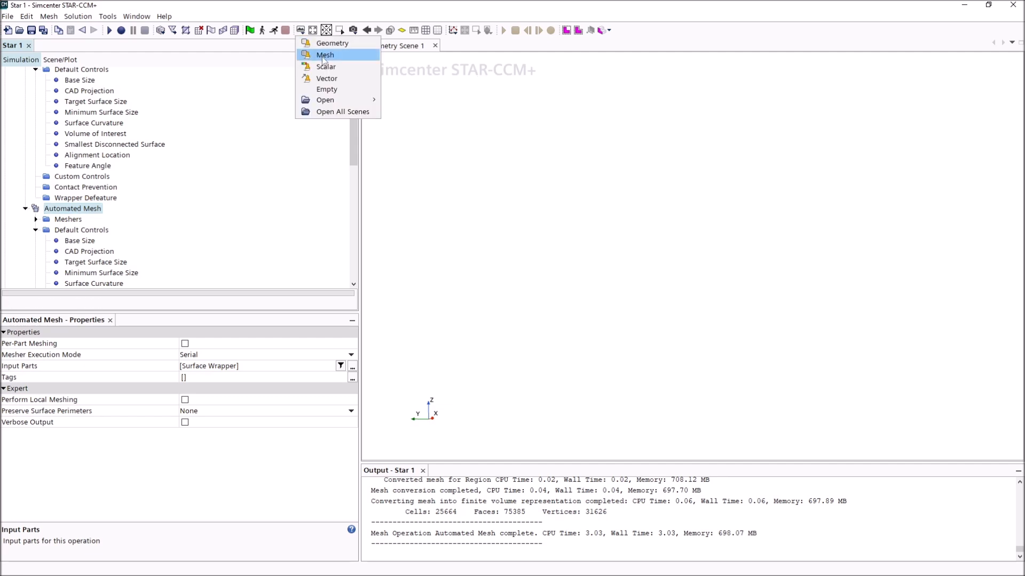
{"action": "left_click", "coordinate": [324, 55]}
Hide the Sides and Top, Outlet and Inlet boundaries of the air domain in the mesh scene
{"action": "left_click_drag", "start_coordinate": [649, 260], "coordinate": [674, 287]}
{"action": "left_click", "coordinate": [673, 287]}
{"action": "right_click", "coordinate": [674, 287]}
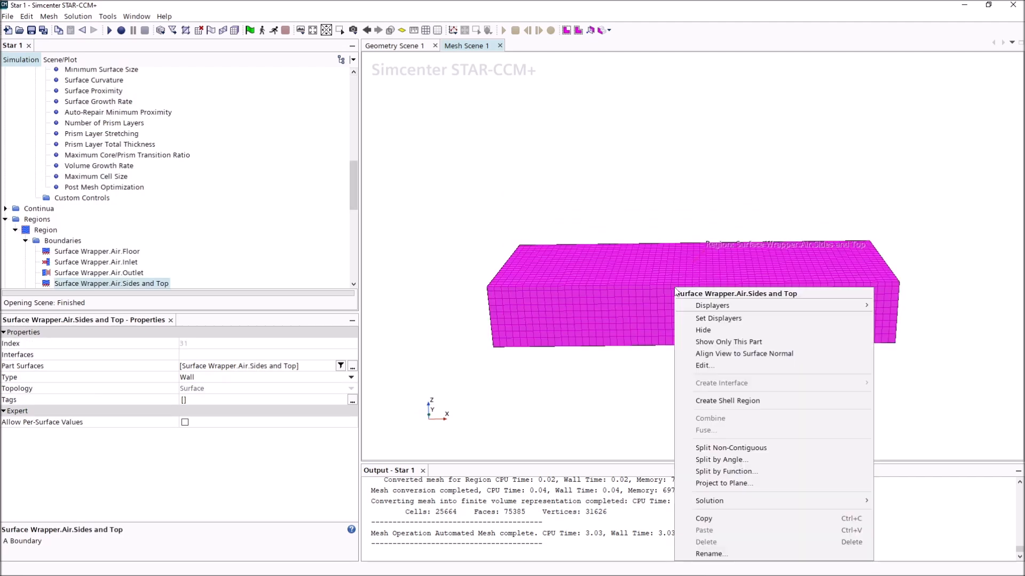
{"action": "left_click", "coordinate": [706, 328]}
{"action": "right_click", "coordinate": [873, 284]}
{"action": "left_click", "coordinate": [871, 326]}
{"action": "right_click", "coordinate": [499, 284]}
{"action": "left_click", "coordinate": [536, 323]}
Examine the surface mesh on the car body, around the wheels and where the car meets the floor
{"action": "scroll", "coordinate": [667, 339], "scroll_direction": "up", "scroll_amount": 10}
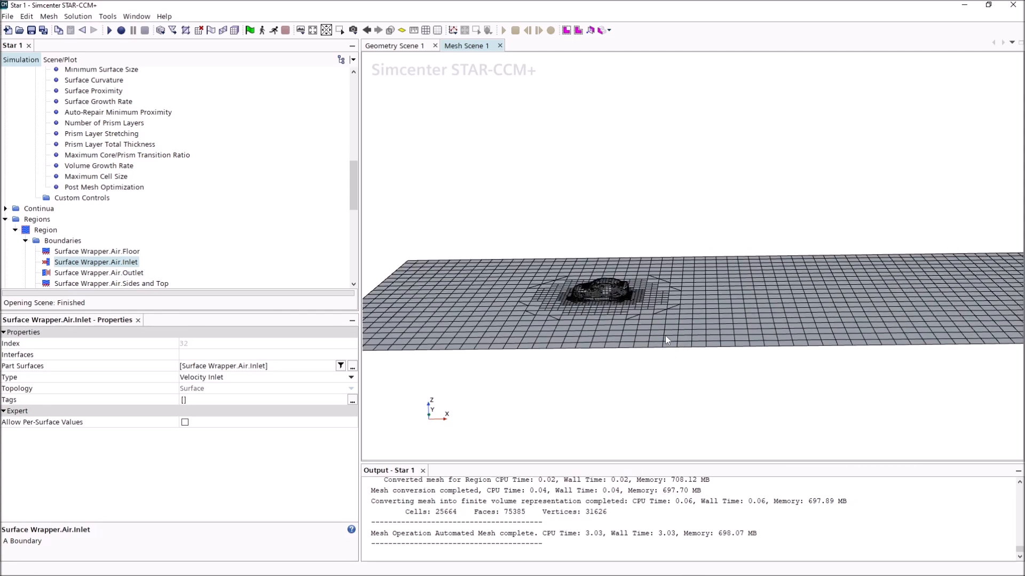
{"action": "scroll", "coordinate": [591, 299], "scroll_direction": "up", "scroll_amount": 4}
{"action": "left_click_drag", "start_coordinate": [590, 306], "coordinate": [683, 280]}
{"action": "scroll", "coordinate": [534, 310], "scroll_direction": "down", "scroll_amount": 5}
{"action": "right_click_drag", "start_coordinate": [538, 314], "coordinate": [632, 338]}
{"action": "scroll", "coordinate": [603, 332], "scroll_direction": "up", "scroll_amount": 5}
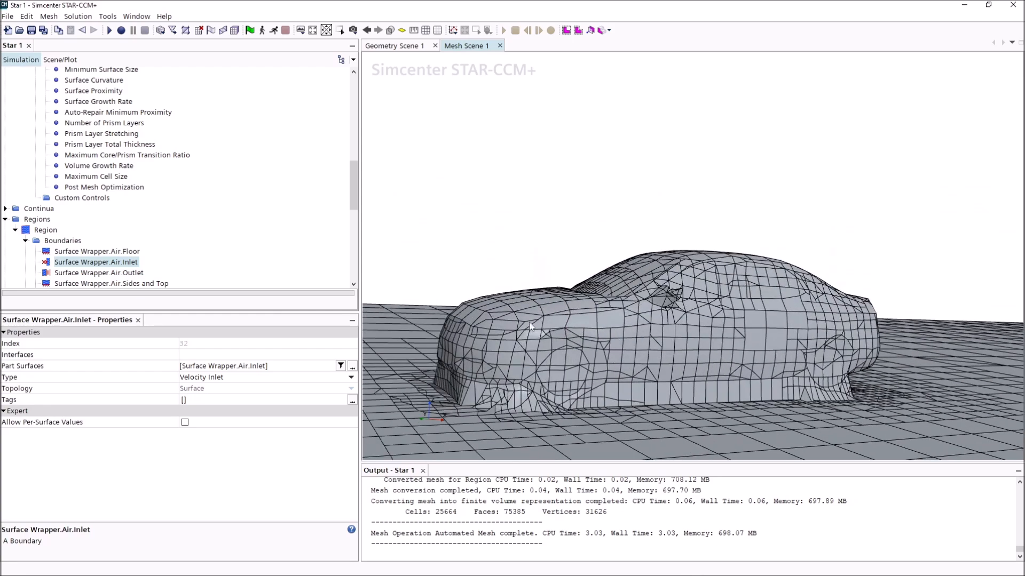
{"action": "left_click_drag", "start_coordinate": [527, 323], "coordinate": [628, 333]}
{"action": "right_click_drag", "start_coordinate": [576, 304], "coordinate": [671, 273]}
{"action": "left_click_drag", "start_coordinate": [670, 275], "coordinate": [629, 277]}
{"action": "right_click_drag", "start_coordinate": [695, 302], "coordinate": [643, 271]}
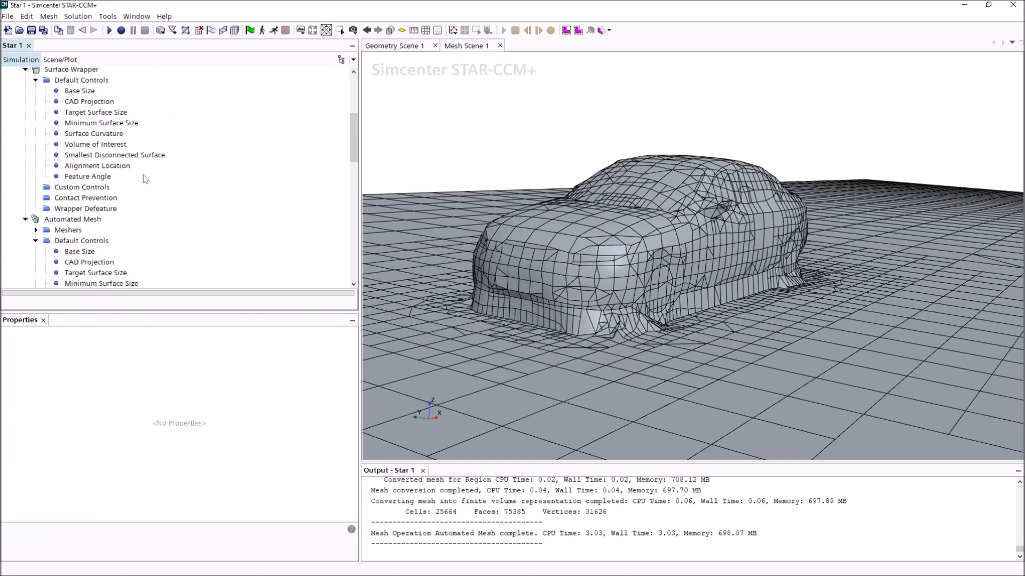
Add a contact prevention set to the Surface Wrapper operation and set its minimum size to 2.0 mm
{"action": "right_click", "coordinate": [84, 201]}
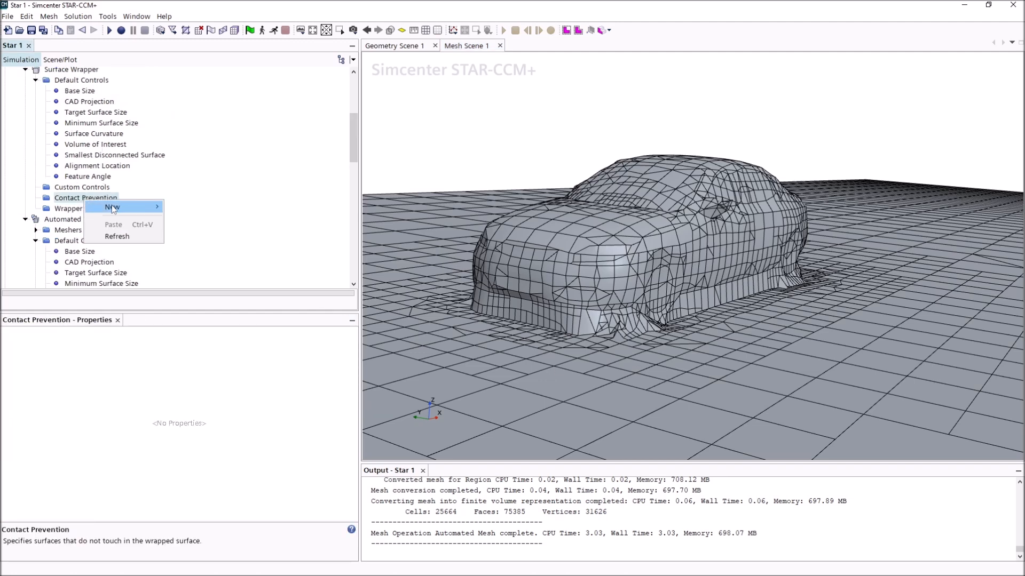
{"action": "mouse_move", "coordinate": [124, 207]}
{"action": "left_click", "coordinate": [207, 210]}
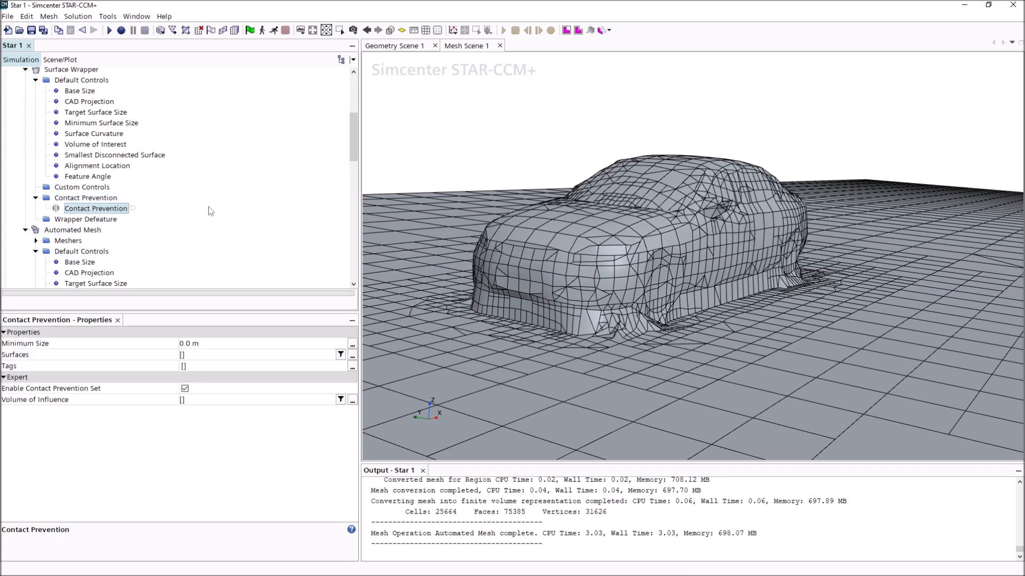
{"action": "left_click", "coordinate": [204, 344]}
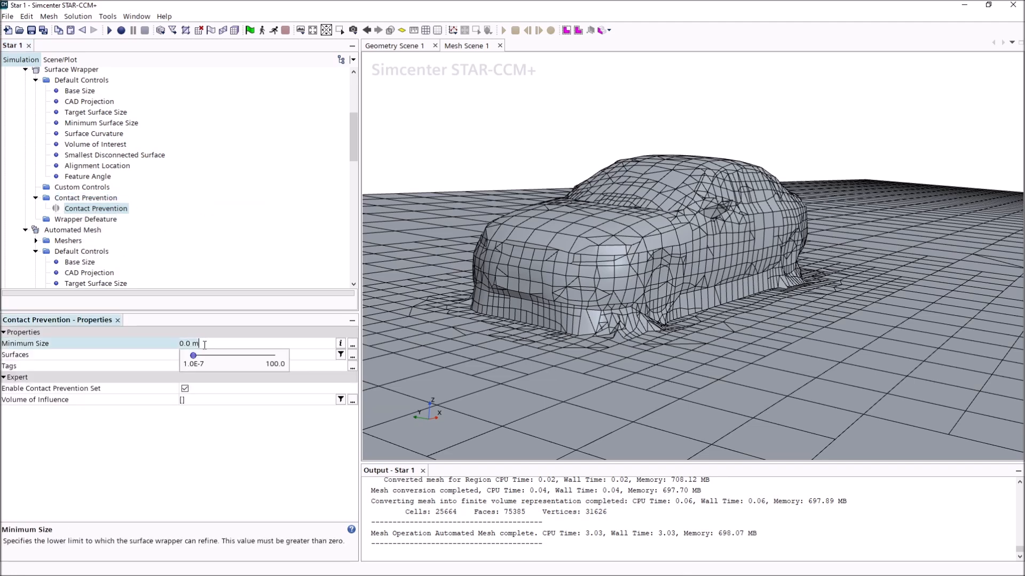
{"action": "key", "text": "ctrl+a"}
{"action": "type", "text": "2.0 "}
{"action": "type", "text": "mm"}
{"action": "key", "text": "Return"}
Assign Air and all six car parts, from part_01_Body to part_07_Mirror, as the contact prevention surfaces
{"action": "left_click", "coordinate": [211, 355]}
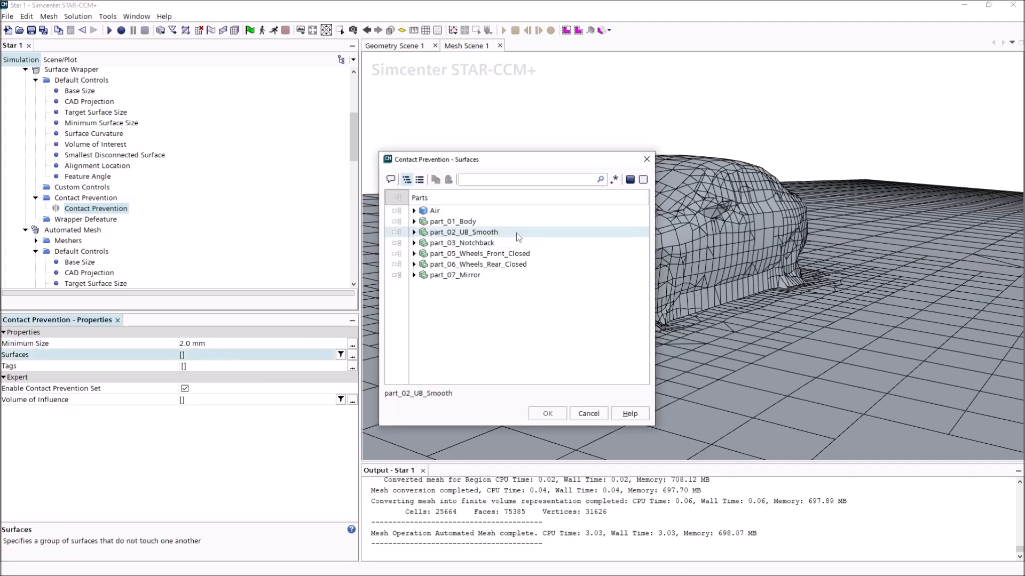
{"action": "left_click", "coordinate": [437, 211]}
{"action": "left_click", "coordinate": [441, 222]}
{"action": "left_click", "coordinate": [442, 233]}
{"action": "left_click", "coordinate": [441, 243]}
{"action": "left_click", "coordinate": [441, 254]}
{"action": "left_click", "coordinate": [442, 265]}
{"action": "left_click", "coordinate": [443, 276]}
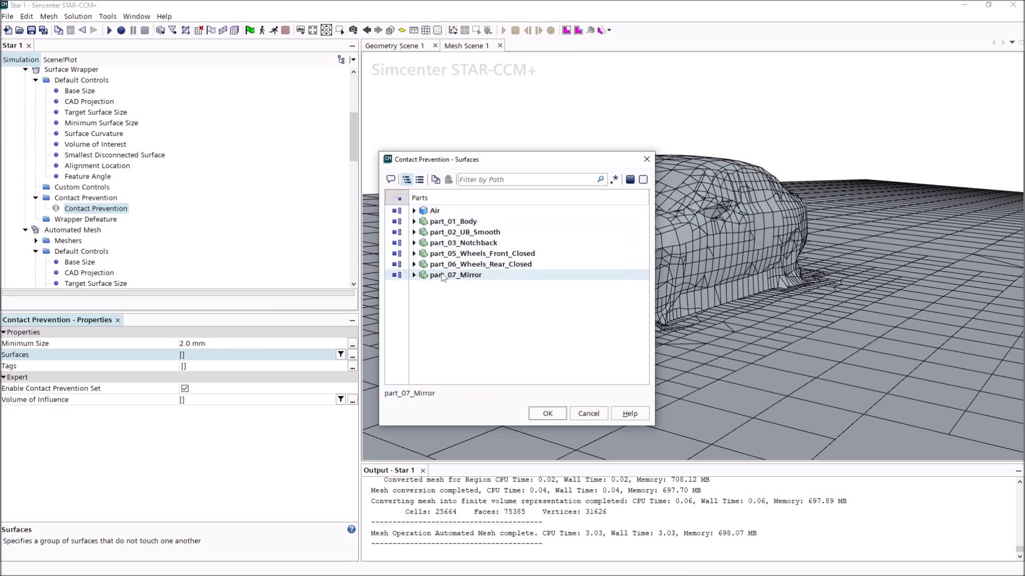
{"action": "left_click", "coordinate": [548, 413]}
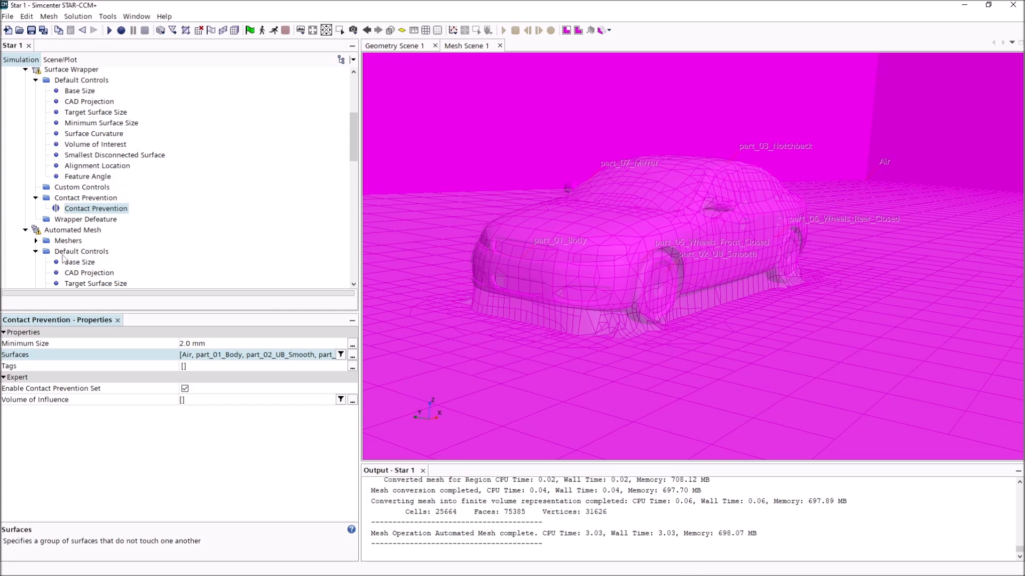
Execute the Surface Wrapper operation again, followed by the Automated Mesh operation
{"action": "right_click", "coordinate": [40, 70]}
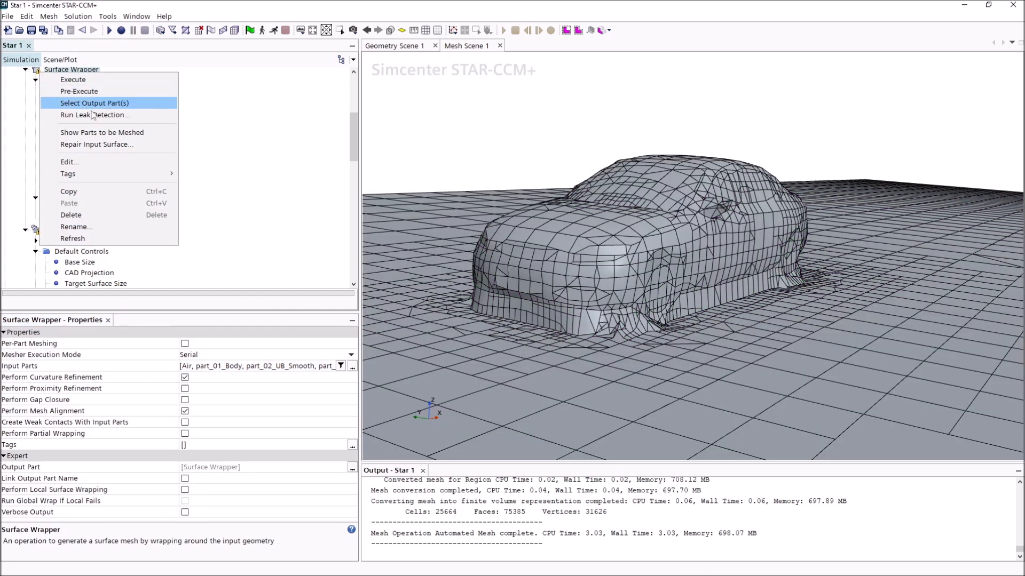
{"action": "left_click", "coordinate": [107, 80]}
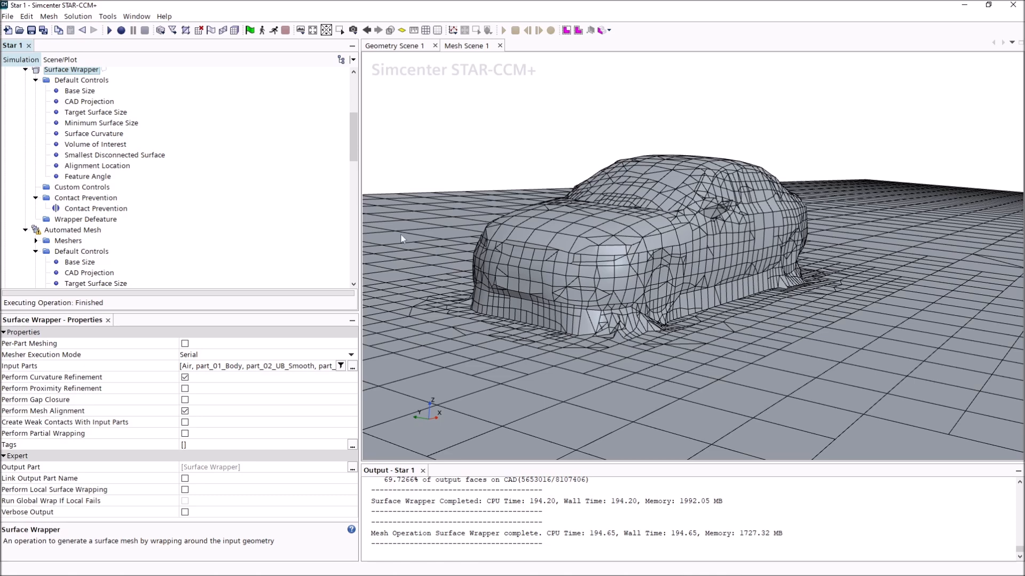
{"action": "right_click", "coordinate": [63, 230]}
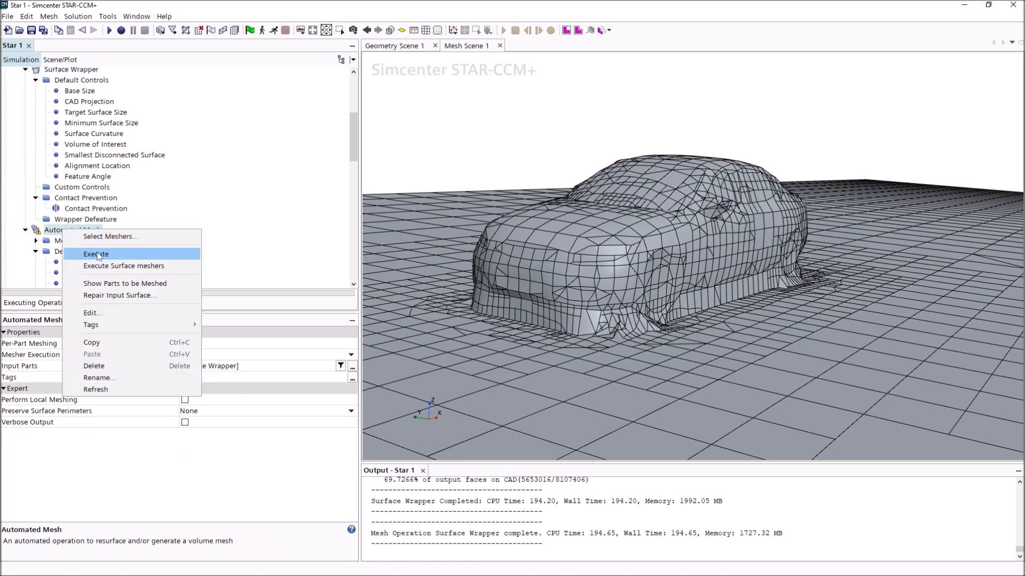
{"action": "left_click", "coordinate": [116, 258]}
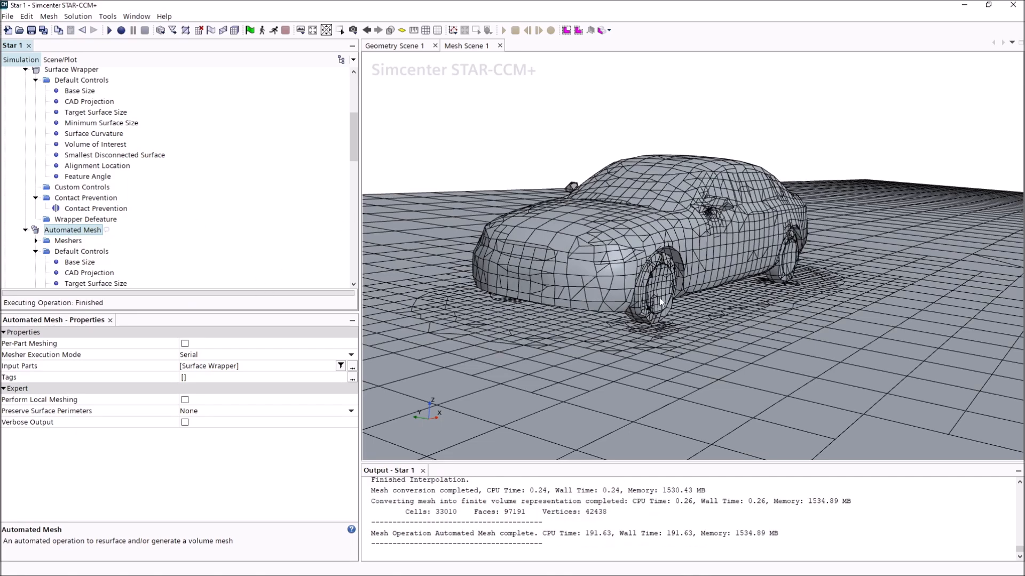
Examine the regenerated mesh around the car's wheels and mirrors, and the car's shape in the geometry scene
{"action": "scroll", "coordinate": [659, 296], "scroll_direction": "up", "scroll_amount": 10}
{"action": "mouse_move", "coordinate": [627, 309]}
{"action": "left_mouse_down"}
{"action": "mouse_move", "coordinate": [593, 301]}
{"action": "mouse_move", "coordinate": [593, 269]}
{"action": "mouse_move", "coordinate": [621, 318]}
{"action": "mouse_move", "coordinate": [689, 289]}
{"action": "mouse_move", "coordinate": [639, 320]}
{"action": "left_mouse_up"}
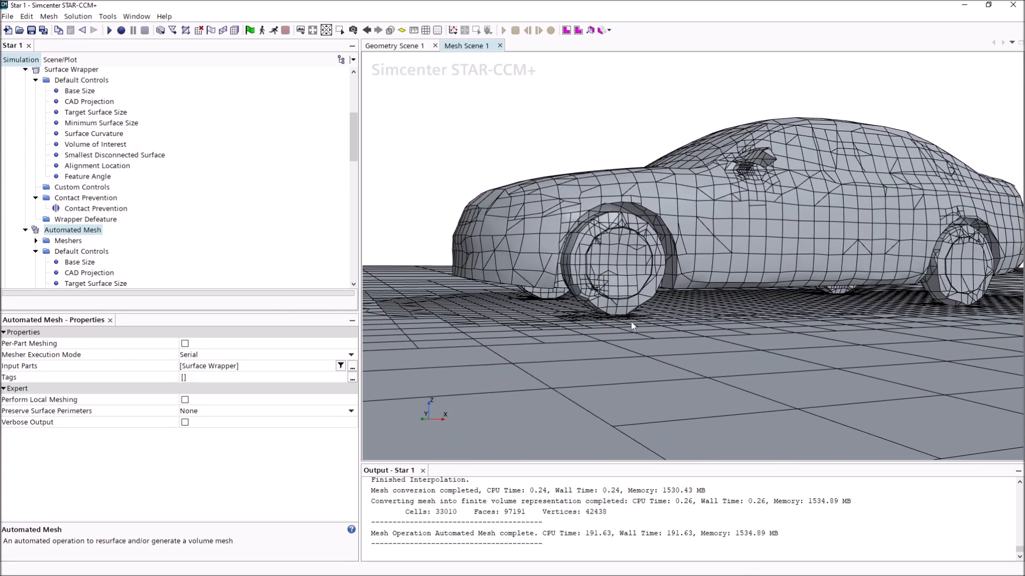
{"action": "scroll", "coordinate": [608, 306], "scroll_direction": "up", "scroll_amount": 10}
{"action": "scroll", "coordinate": [608, 303], "scroll_direction": "down", "scroll_amount": 10}
{"action": "scroll", "coordinate": [725, 303], "scroll_direction": "down", "scroll_amount": 10}
{"action": "left_click_drag", "start_coordinate": [616, 320], "coordinate": [570, 244]}
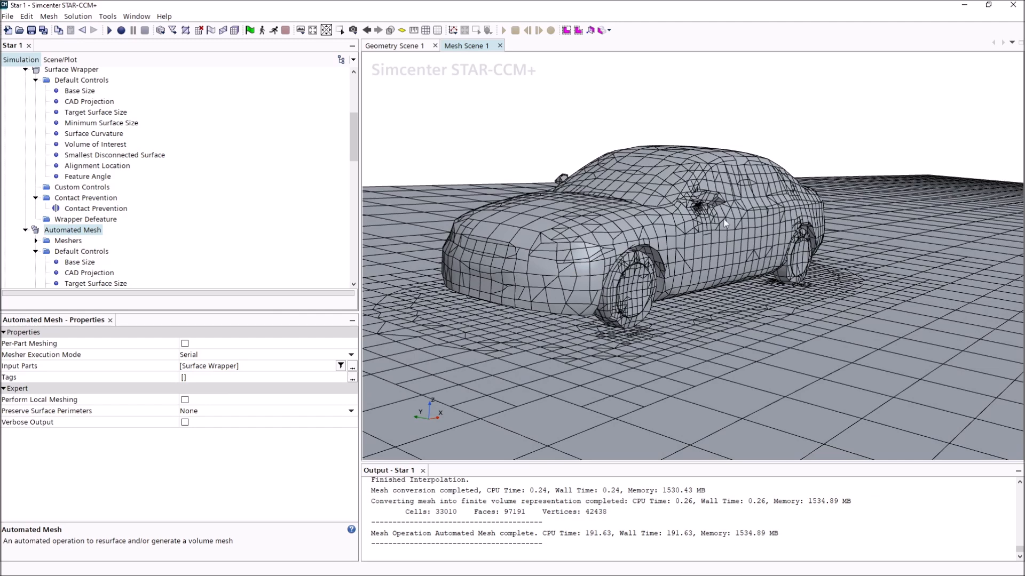
{"action": "left_click_drag", "start_coordinate": [636, 228], "coordinate": [641, 281]}
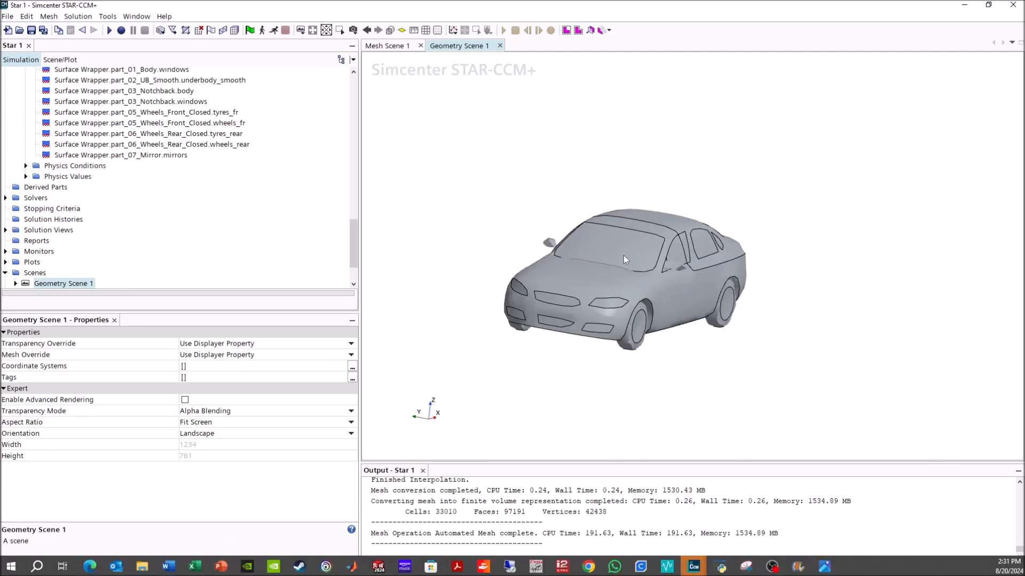
{"action": "scroll", "coordinate": [648, 297], "scroll_direction": "up", "scroll_amount": 5}
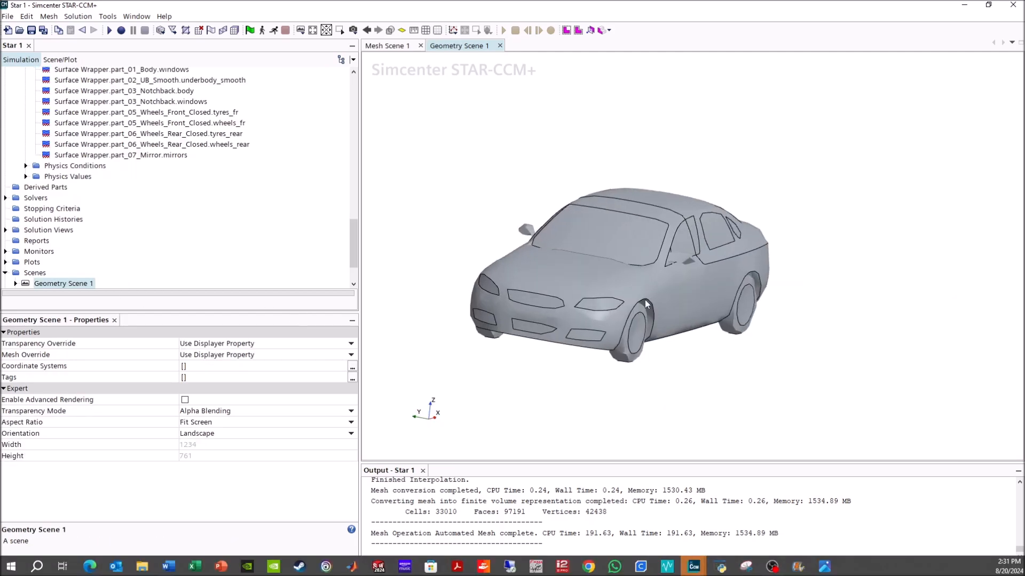
{"action": "scroll", "coordinate": [623, 363], "scroll_direction": "down", "scroll_amount": 3}
{"action": "scroll", "coordinate": [581, 273], "scroll_direction": "down", "scroll_amount": 4}
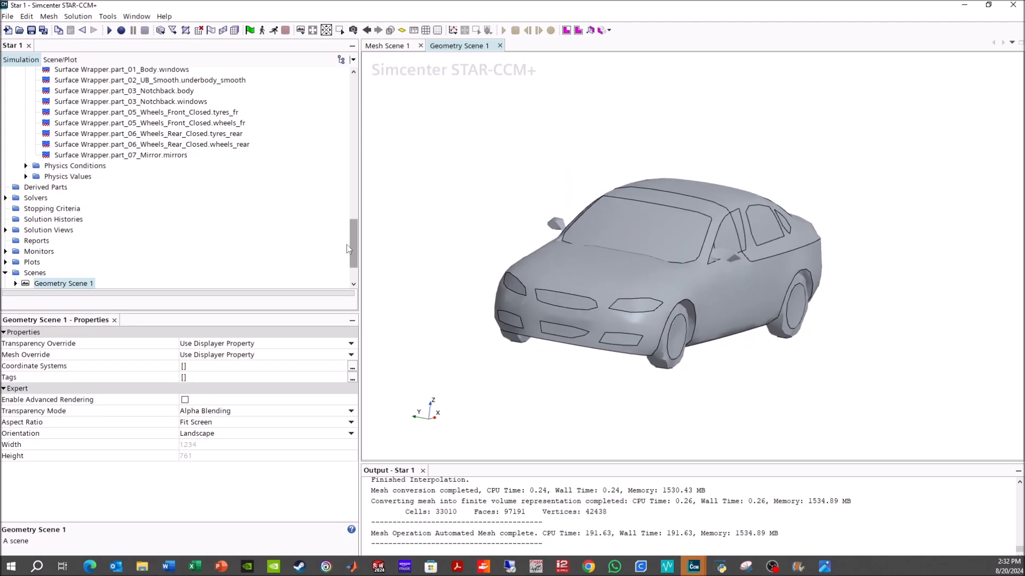
Start a block shape part around the car and stretch it to X about -0.92 to 5.81 m and Z about -0.45 to 1.39 m
{"action": "scroll", "coordinate": [244, 221], "scroll_direction": "up", "scroll_amount": 10}
{"action": "right_click", "coordinate": [48, 104]}
{"action": "mouse_move", "coordinate": [143, 151]}
{"action": "left_click", "coordinate": [190, 151]}
{"action": "left_click_drag", "start_coordinate": [551, 356], "coordinate": [591, 331]}
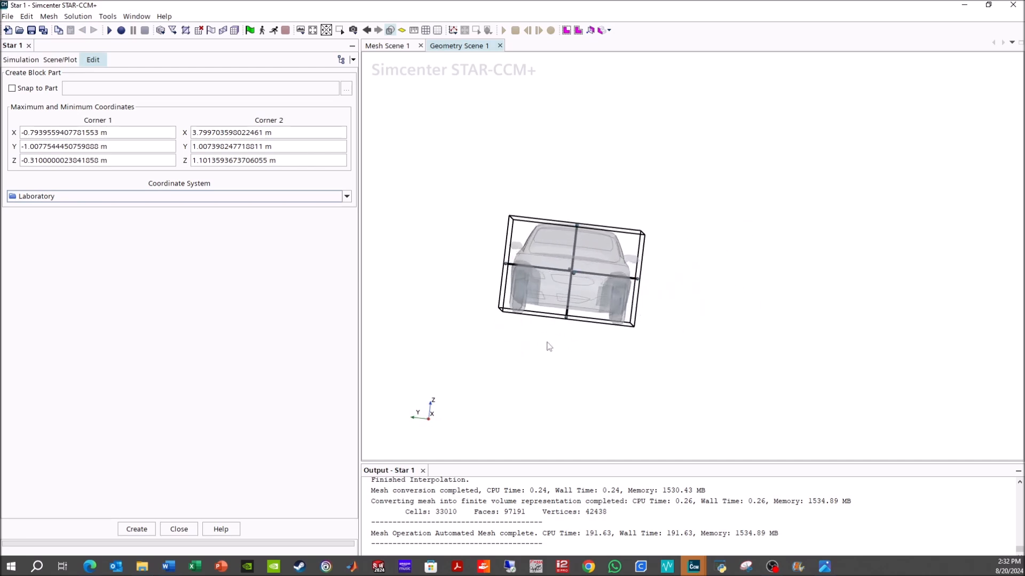
{"action": "key", "text": "s"}
{"action": "right_click_drag", "start_coordinate": [843, 391], "coordinate": [685, 411]}
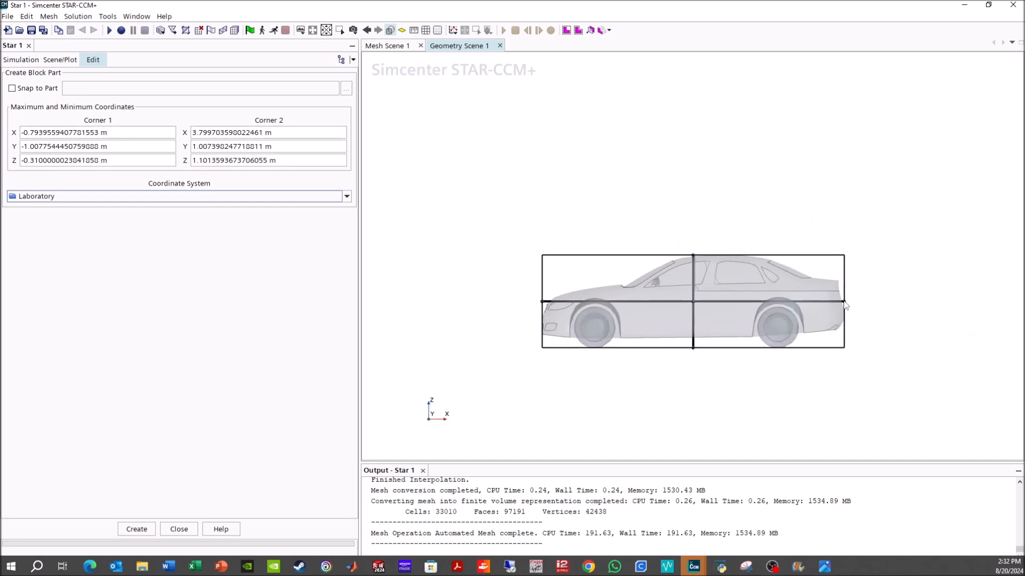
{"action": "left_click_drag", "start_coordinate": [845, 303], "coordinate": [978, 317]}
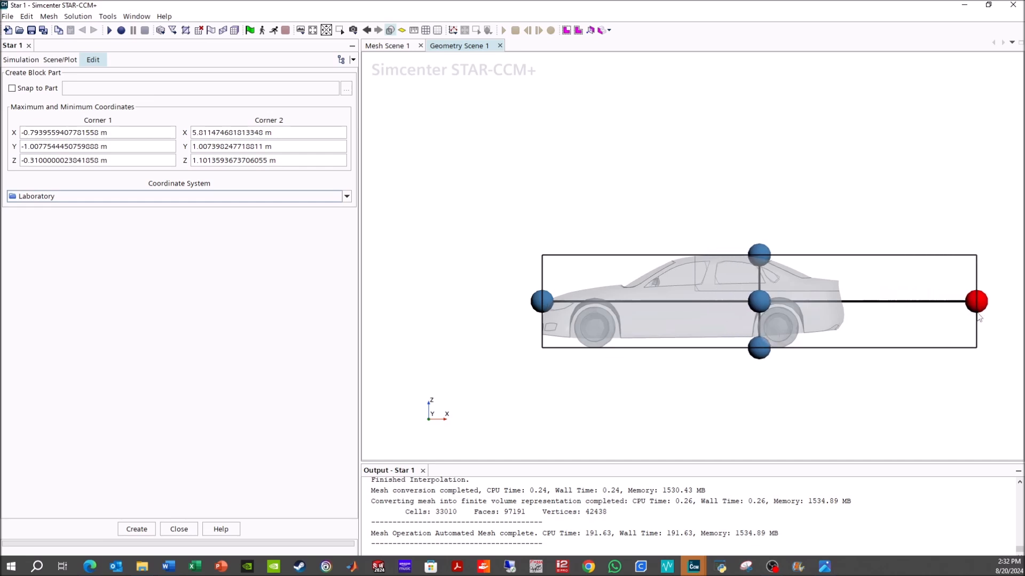
{"action": "left_click_drag", "start_coordinate": [760, 257], "coordinate": [760, 237]}
{"action": "left_click_drag", "start_coordinate": [766, 359], "coordinate": [765, 368]}
{"action": "left_click_drag", "start_coordinate": [542, 297], "coordinate": [612, 332]}
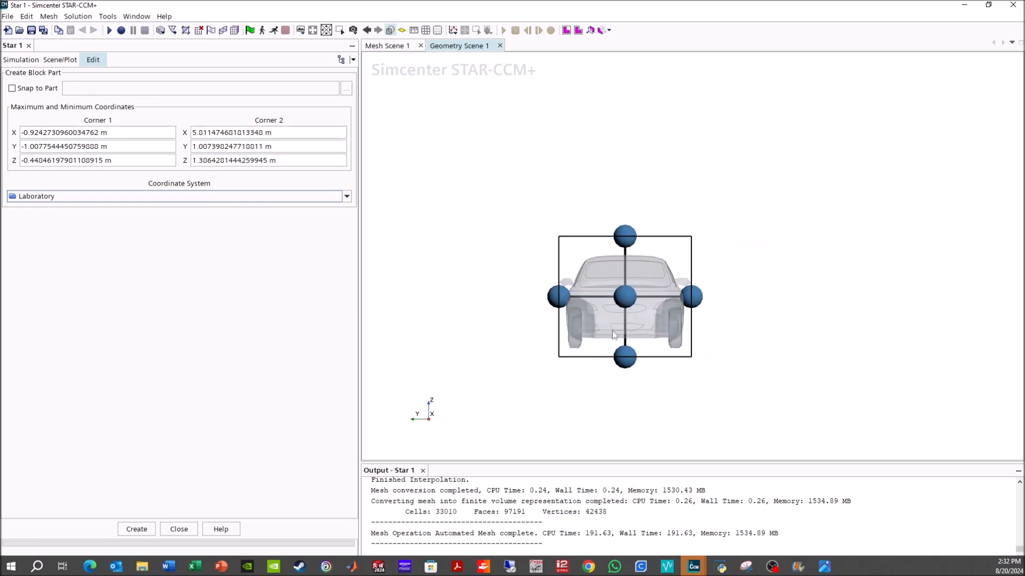
Widen the block on both sides of the car to Y about -1.42 to 1.42 m and create the part
{"action": "left_click_drag", "start_coordinate": [693, 291], "coordinate": [719, 291]}
{"action": "left_click_drag", "start_coordinate": [553, 295], "coordinate": [529, 304]}
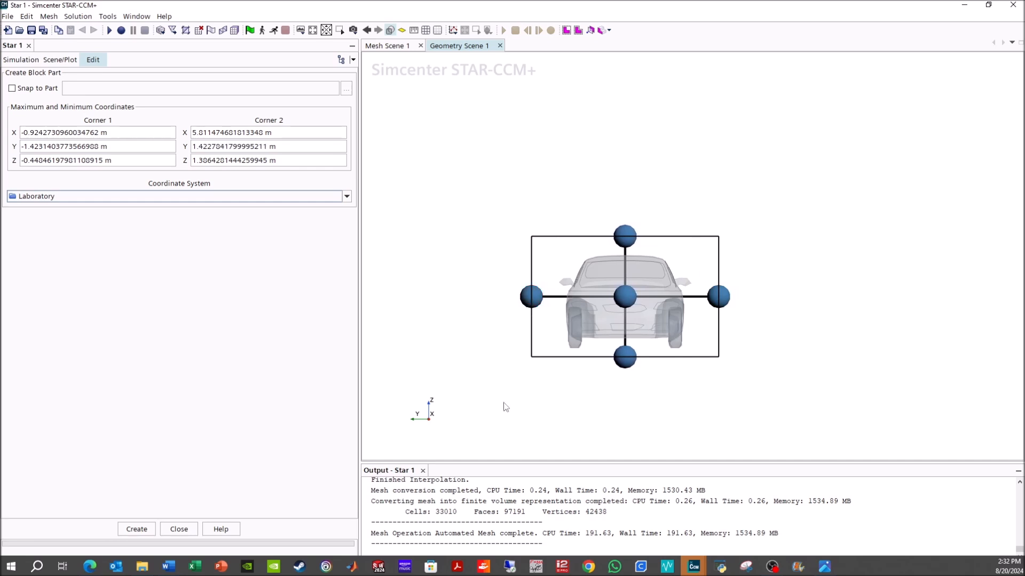
{"action": "left_click", "coordinate": [137, 530]}
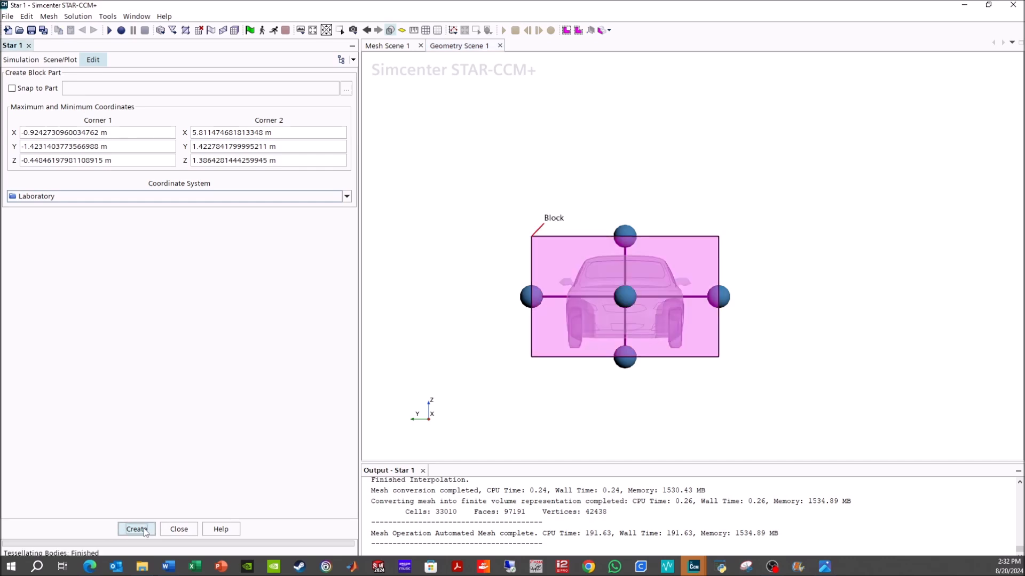
{"action": "left_click", "coordinate": [176, 530]}
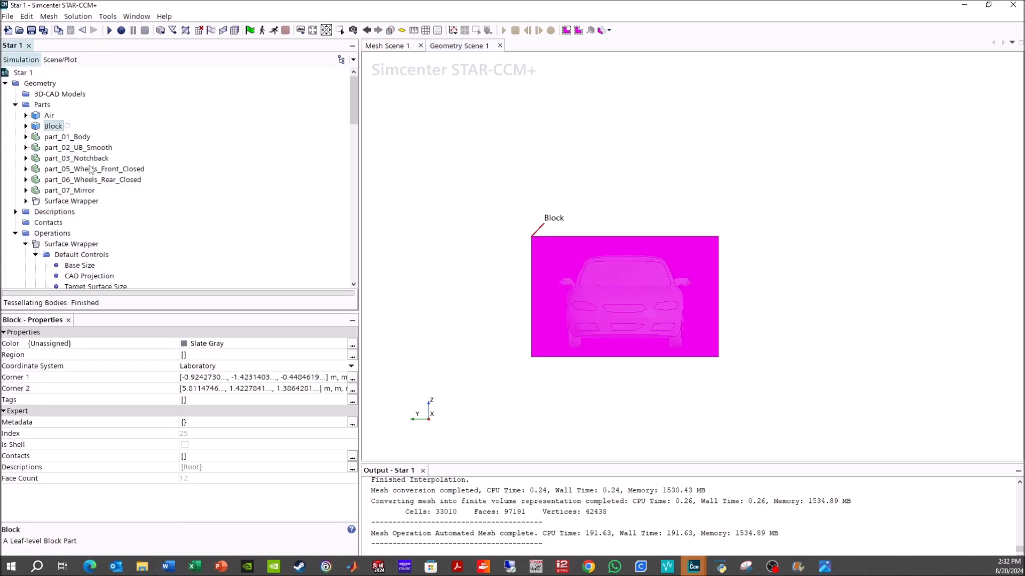
Rename the block part around the car as VC
{"action": "right_click", "coordinate": [49, 126]}
{"action": "left_click", "coordinate": [111, 503]}
{"action": "type", "text": "V"}
{"action": "key", "text": "Return"}
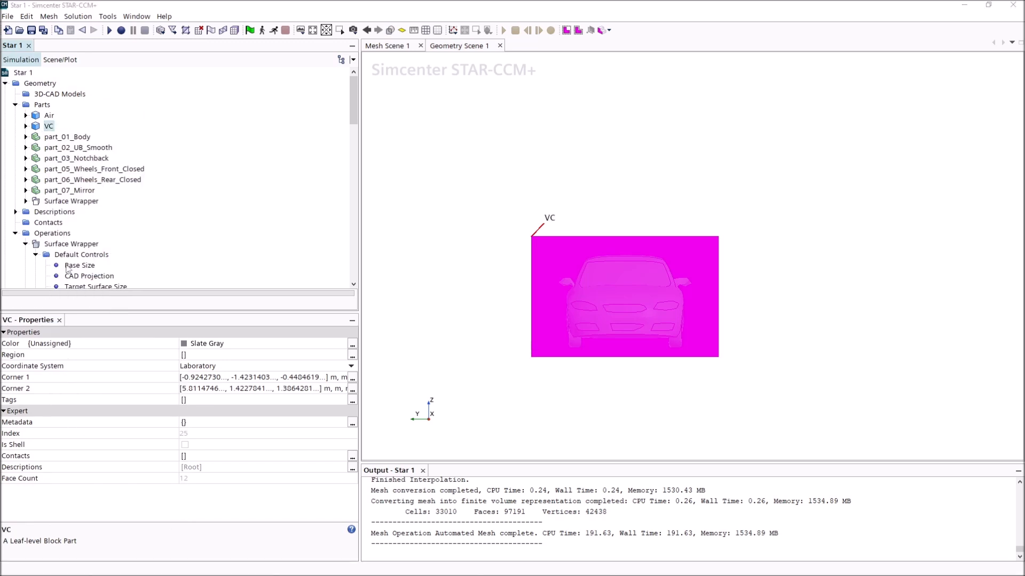
Add a volumetric control to the Surface Wrapper's custom controls and assign the VC block as its part
{"action": "left_click", "coordinate": [69, 255]}
{"action": "scroll", "coordinate": [72, 259], "scroll_direction": "down", "scroll_amount": 3}
{"action": "right_click", "coordinate": [69, 259]}
{"action": "mouse_move", "coordinate": [106, 262]}
{"action": "left_click", "coordinate": [208, 286]}
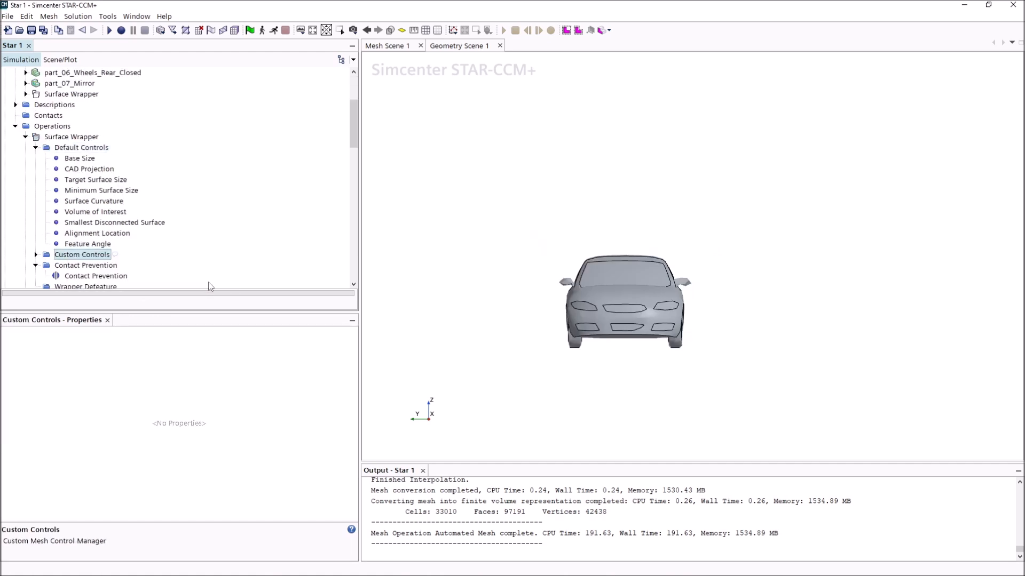
{"action": "left_click", "coordinate": [36, 256]}
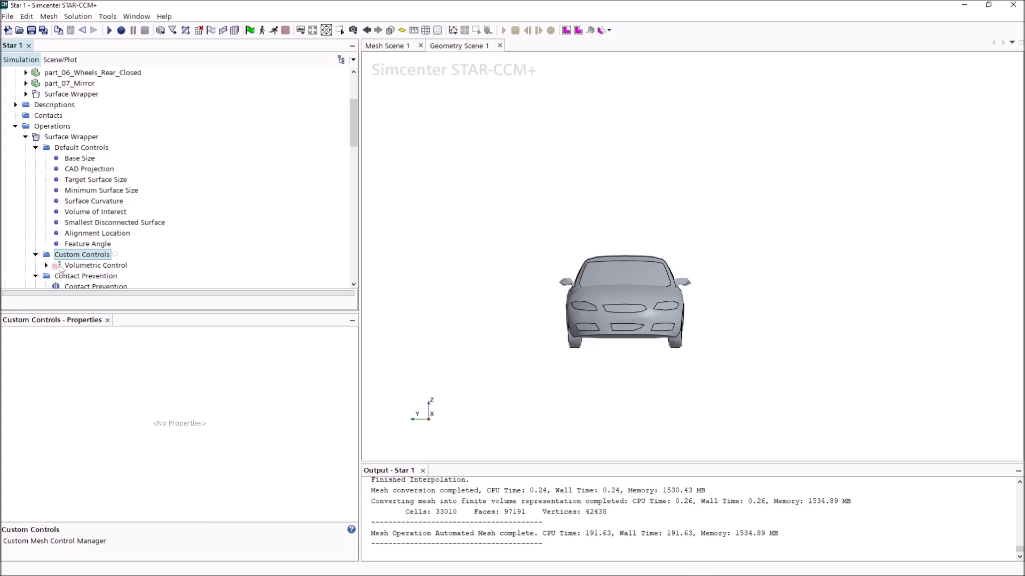
{"action": "left_click", "coordinate": [46, 265]}
{"action": "scroll", "coordinate": [77, 255], "scroll_direction": "down", "scroll_amount": 3}
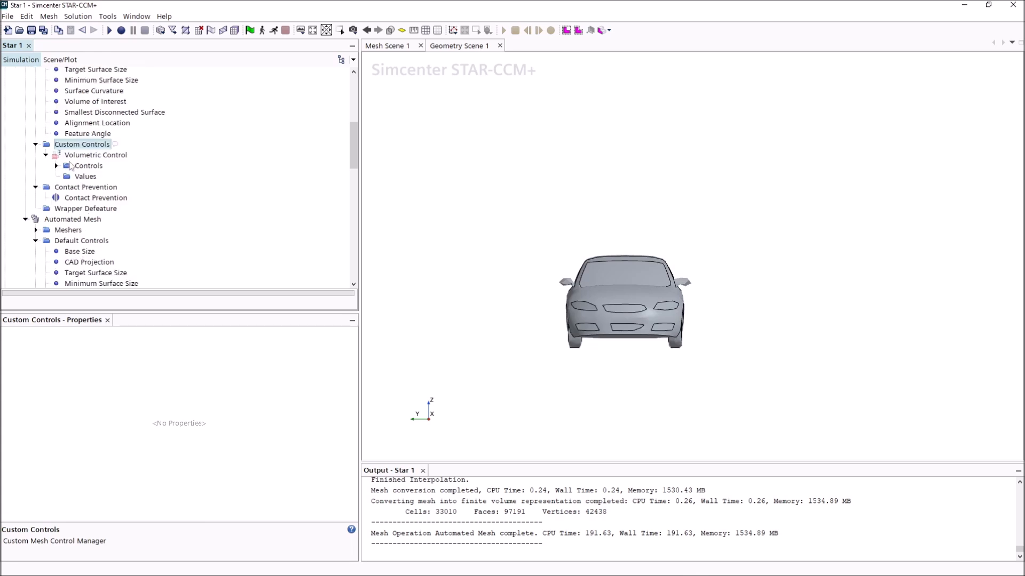
{"action": "left_click", "coordinate": [60, 156]}
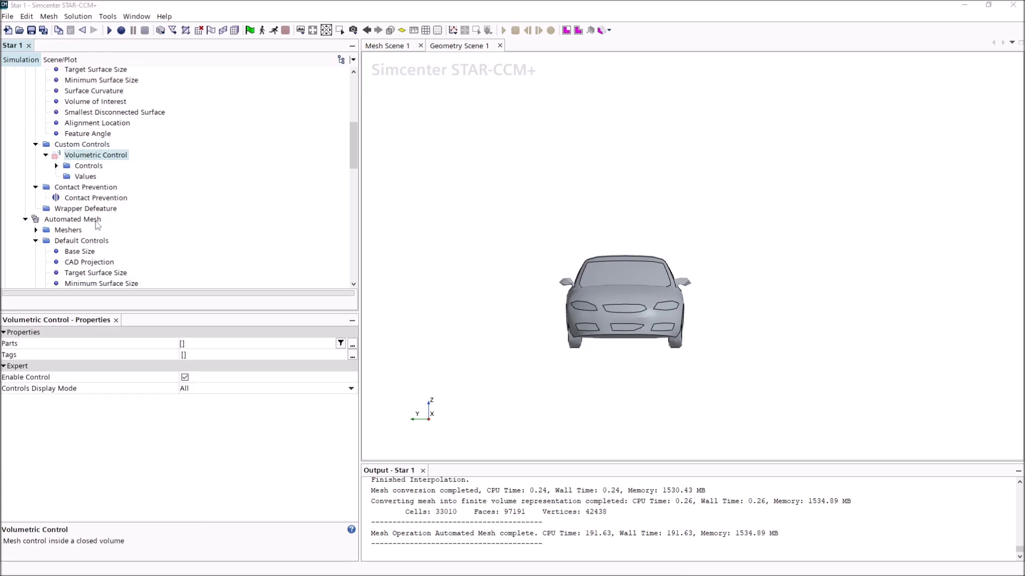
{"action": "left_click", "coordinate": [230, 344]}
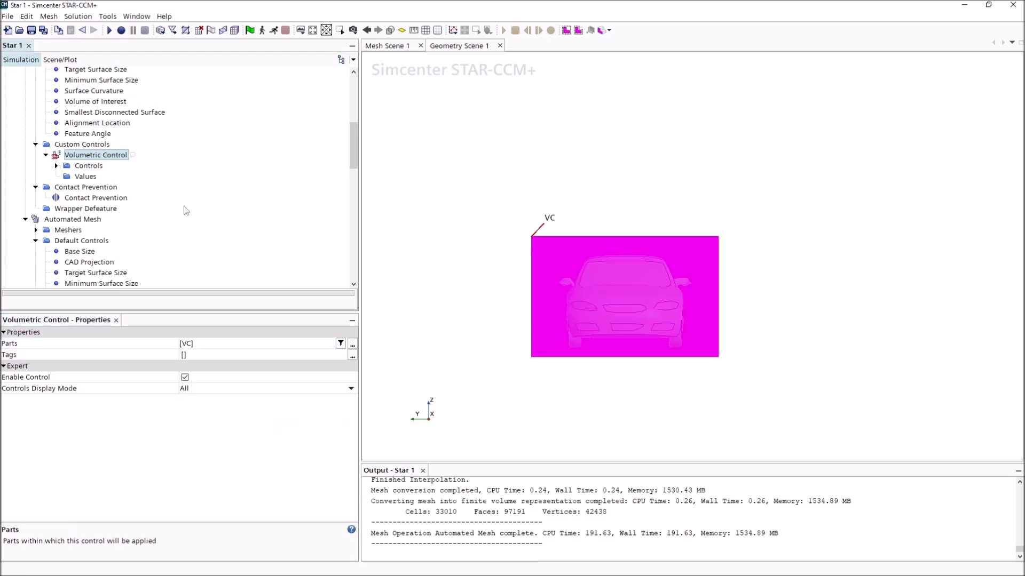
Enable Customize Surface Wrapper in the volumetric control and open its custom size's percentage of base for editing
{"action": "left_click", "coordinate": [56, 166]}
{"action": "left_click", "coordinate": [118, 177]}
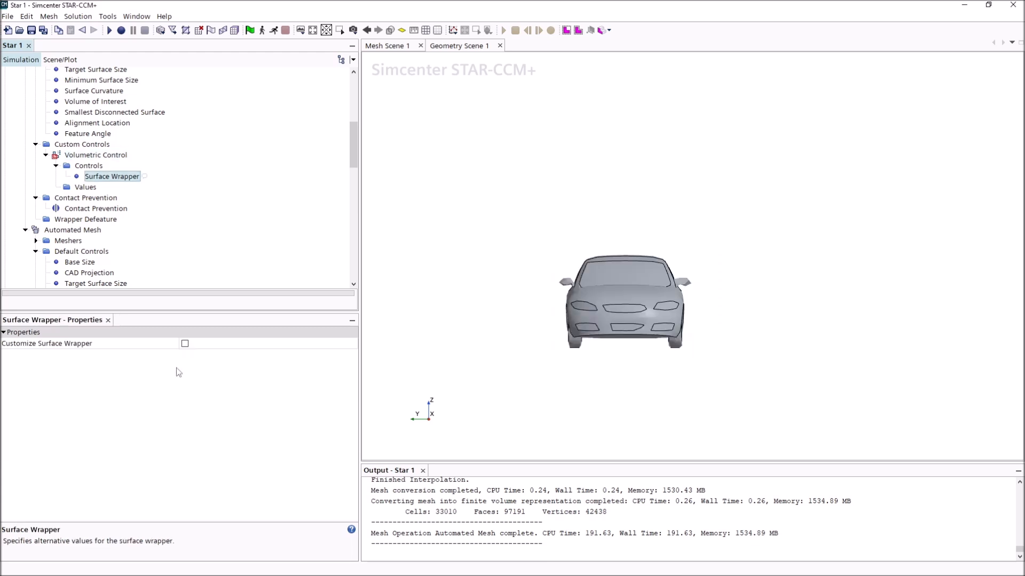
{"action": "left_click", "coordinate": [185, 344]}
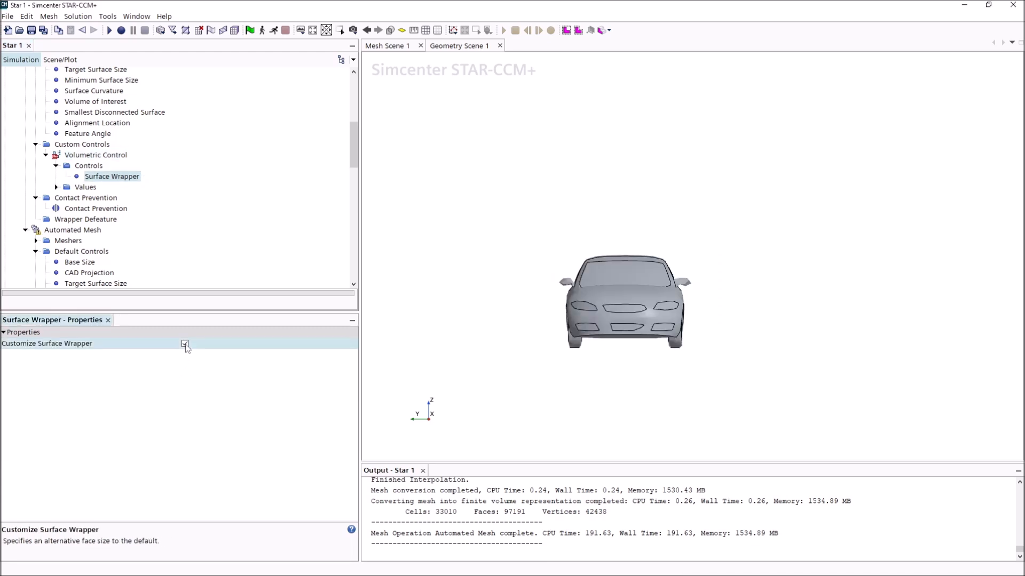
{"action": "left_click", "coordinate": [56, 188]}
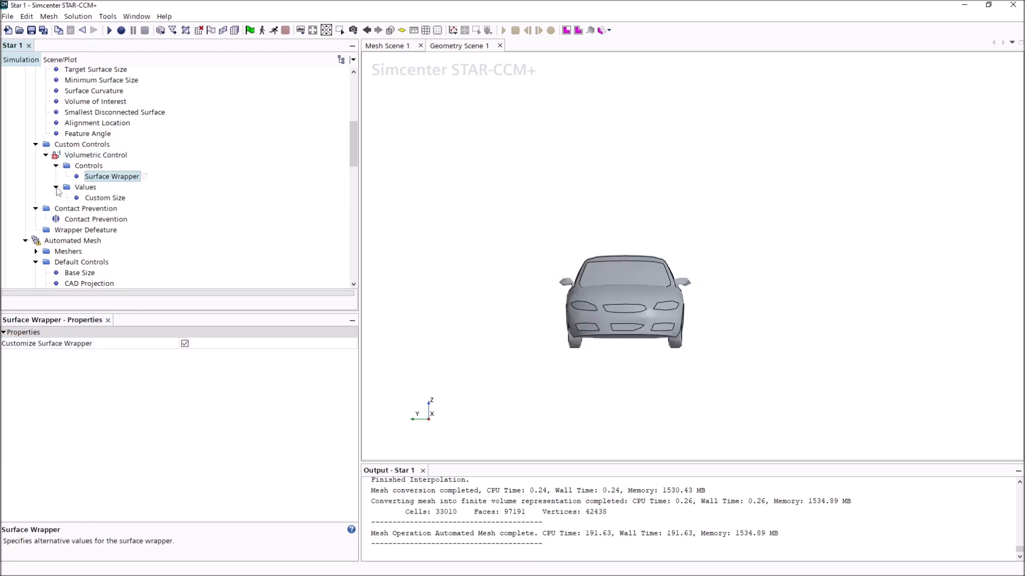
{"action": "left_click", "coordinate": [101, 198]}
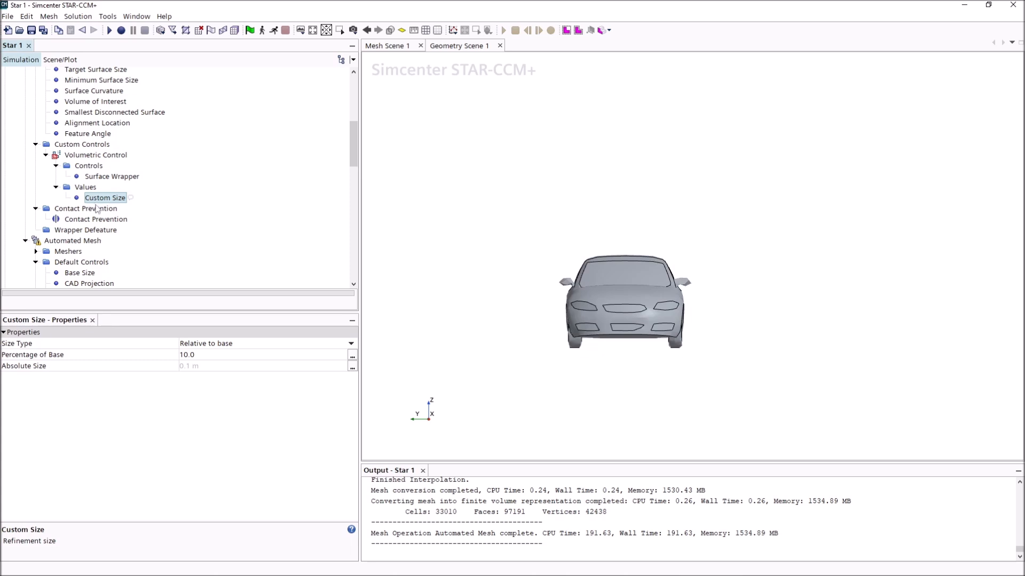
{"action": "left_click", "coordinate": [213, 356]}
Add a surface control to the Surface Wrapper and assign part_05_Wheels_Front_Closed, part_06_Wheels_Rear_Closed and part_07_Mirror to it
{"action": "right_click", "coordinate": [72, 145]}
{"action": "mouse_move", "coordinate": [134, 154]}
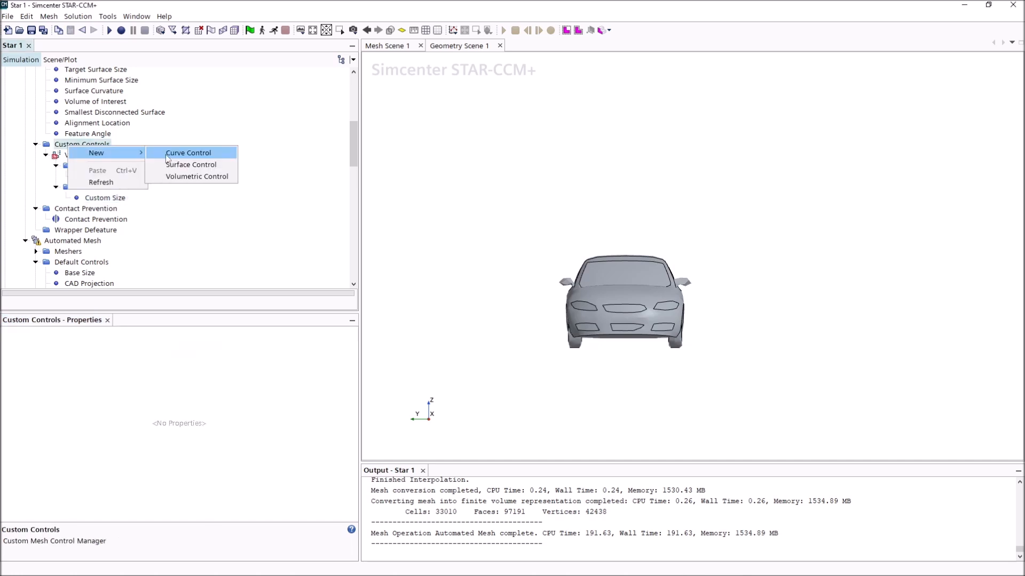
{"action": "left_click", "coordinate": [173, 163]}
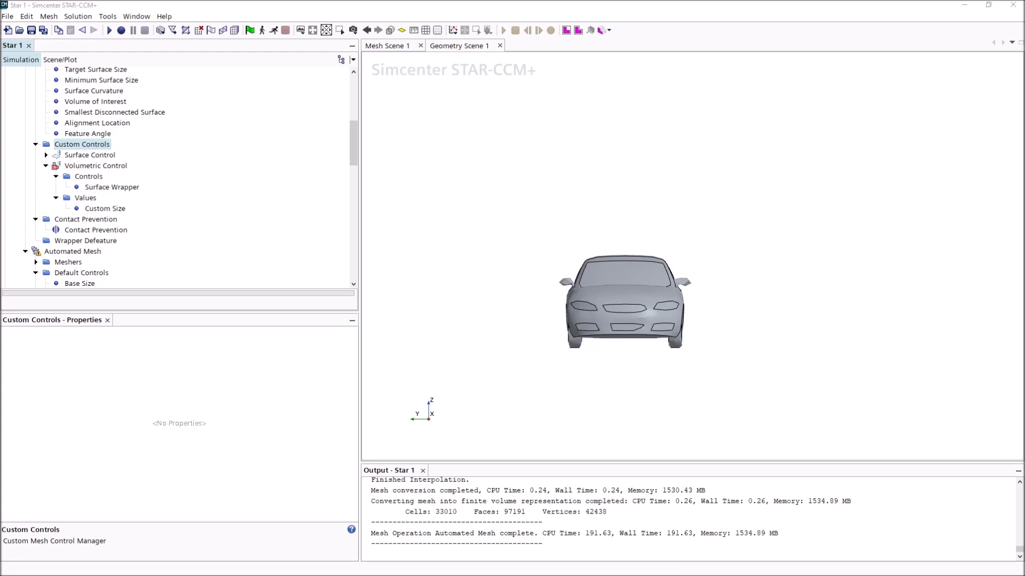
{"action": "left_click_drag", "start_coordinate": [537, 279], "coordinate": [486, 315]}
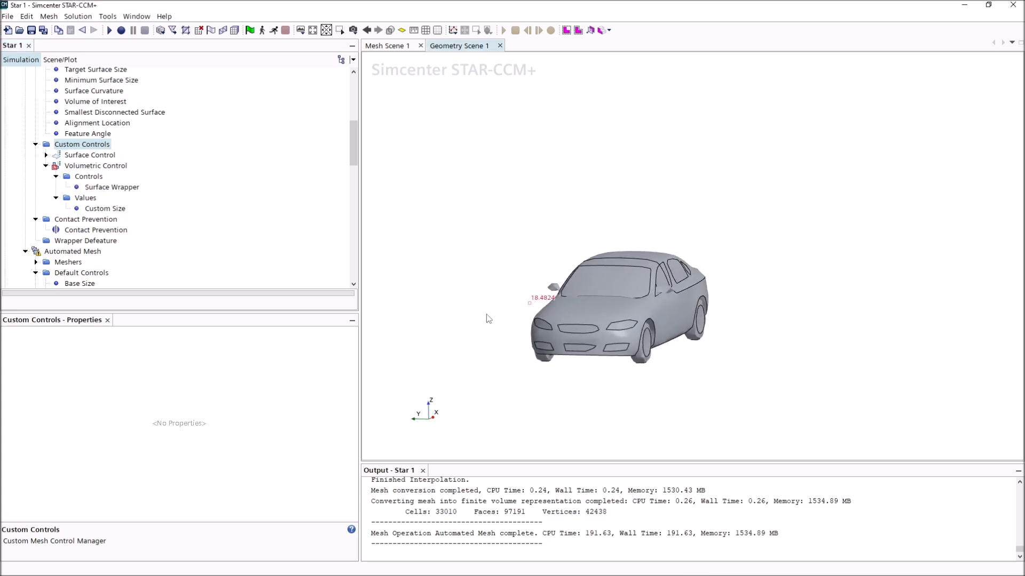
{"action": "left_click", "coordinate": [75, 155]}
{"action": "left_click", "coordinate": [208, 348]}
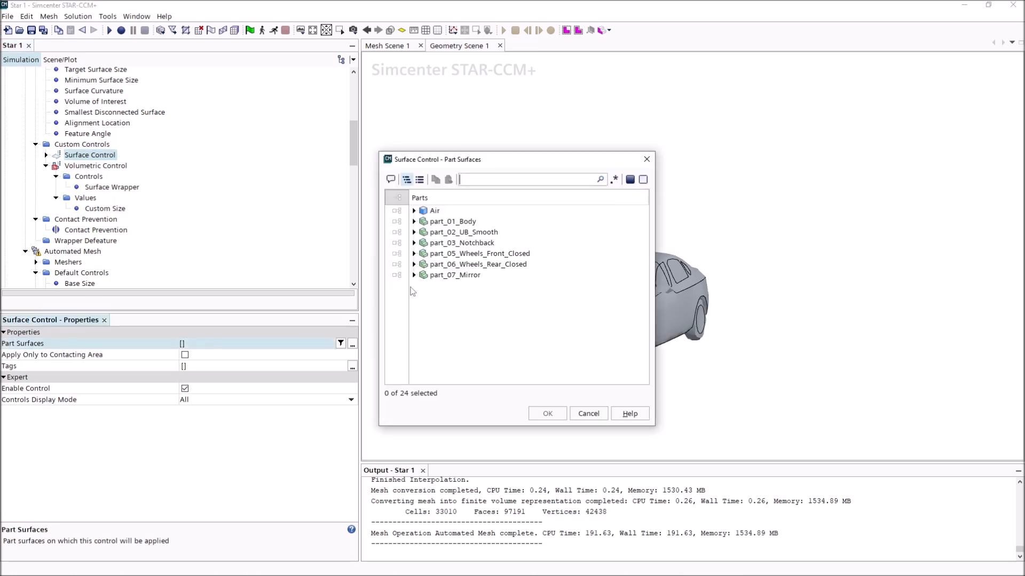
{"action": "left_click_drag", "start_coordinate": [504, 157], "coordinate": [850, 132]}
{"action": "left_click", "coordinate": [777, 237]}
{"action": "left_click", "coordinate": [768, 226]}
{"action": "left_click", "coordinate": [776, 236], "text": "ctrl"}
{"action": "left_click", "coordinate": [779, 247], "text": "ctrl"}
{"action": "left_click", "coordinate": [892, 385]}
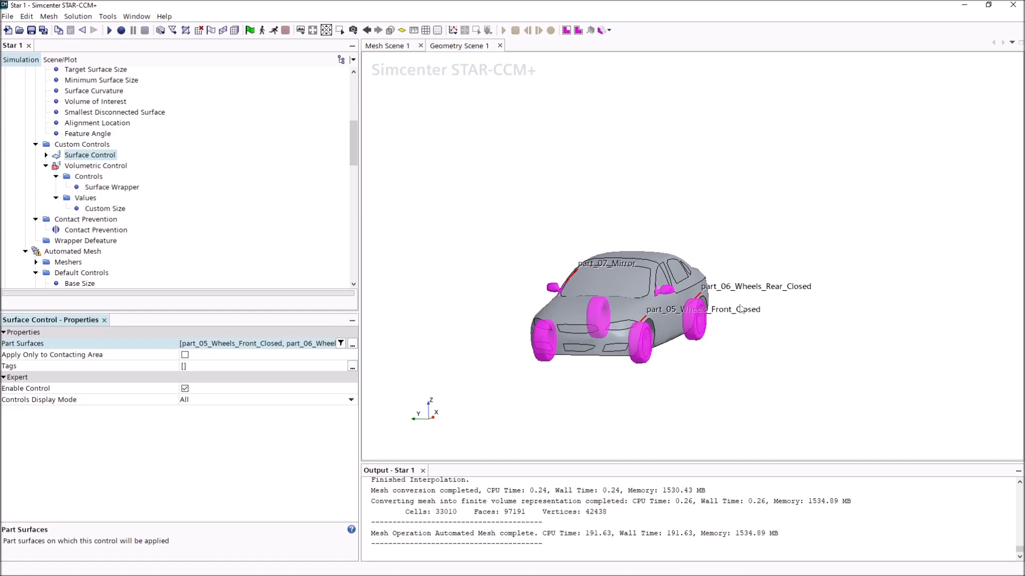
Rename the wheel and mirror surface control as "Surface Control - Wheels & Mirrors"
{"action": "left_click", "coordinate": [76, 155]}
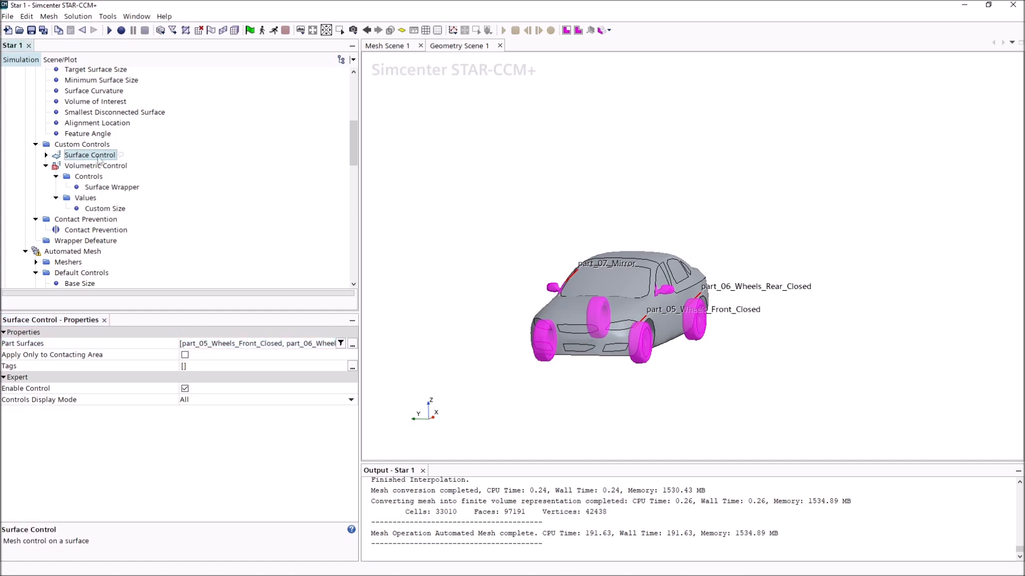
{"action": "left_click", "coordinate": [106, 155]}
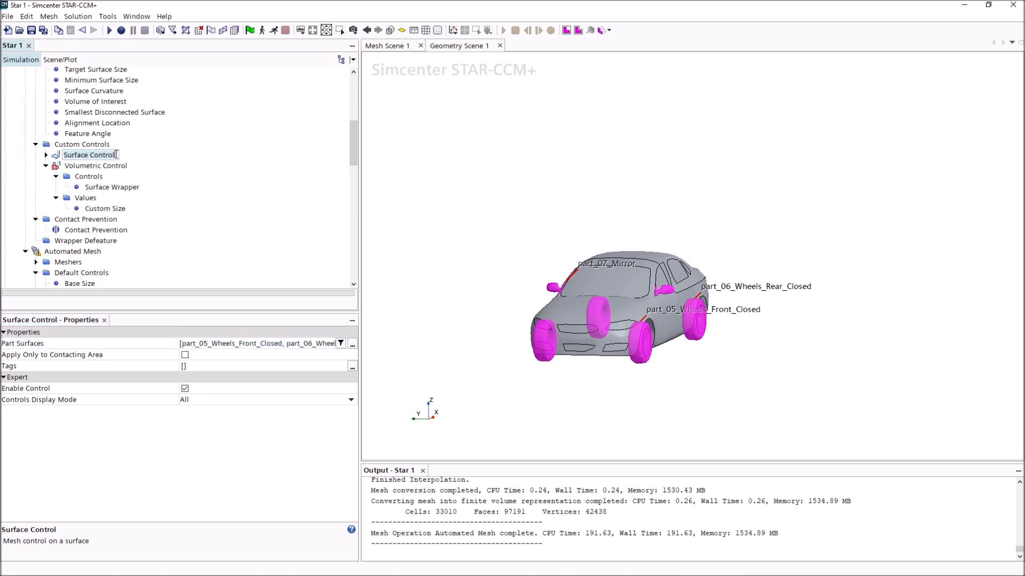
{"action": "type", "text": "- Wheels"}
{"action": "type", "text": " & Mirrors"}
{"action": "key", "text": "Return"}
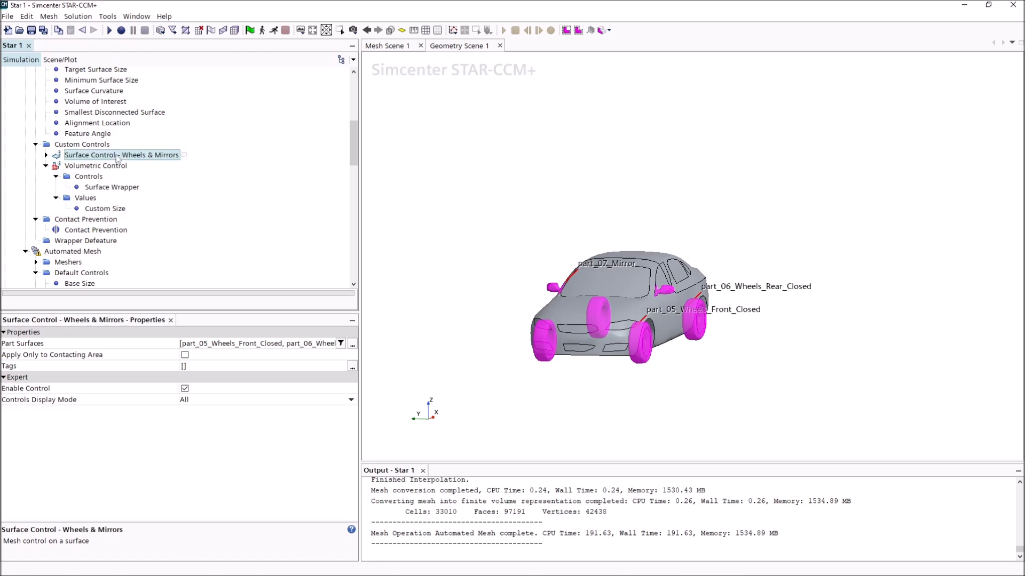
Add a second surface control to the Surface Wrapper and assign part_01_Body, part_02_UB_Smooth and part_03_Notchback to it
{"action": "right_click", "coordinate": [102, 154]}
{"action": "right_click", "coordinate": [95, 144]}
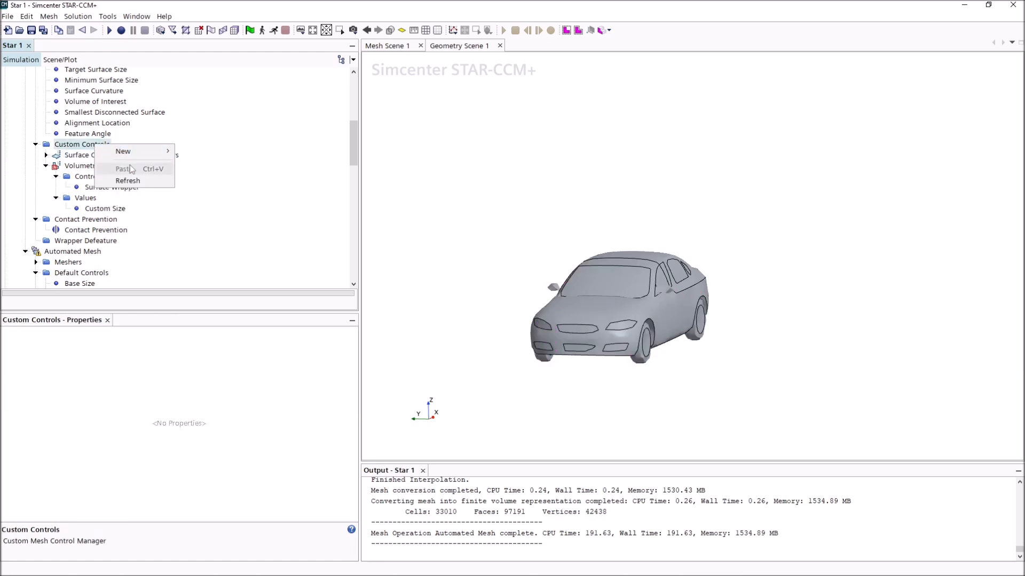
{"action": "mouse_move", "coordinate": [164, 151]}
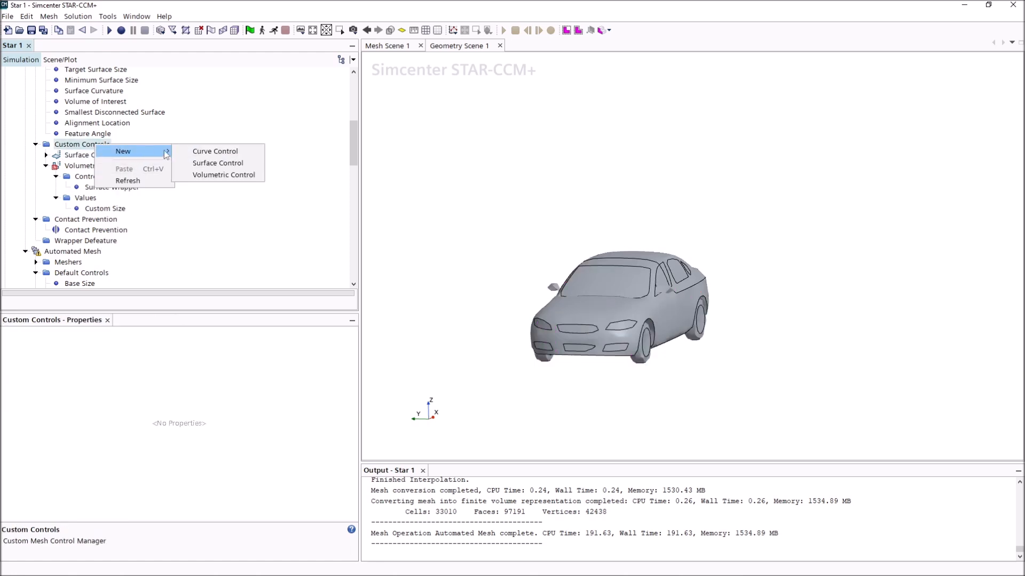
{"action": "left_click", "coordinate": [215, 165]}
{"action": "left_click", "coordinate": [89, 155]}
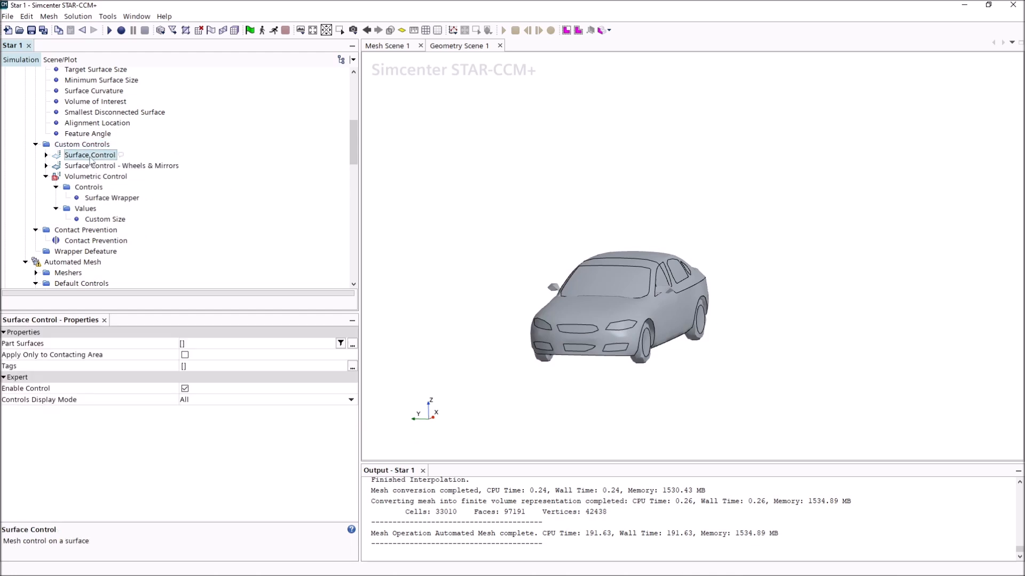
{"action": "left_click", "coordinate": [214, 345]}
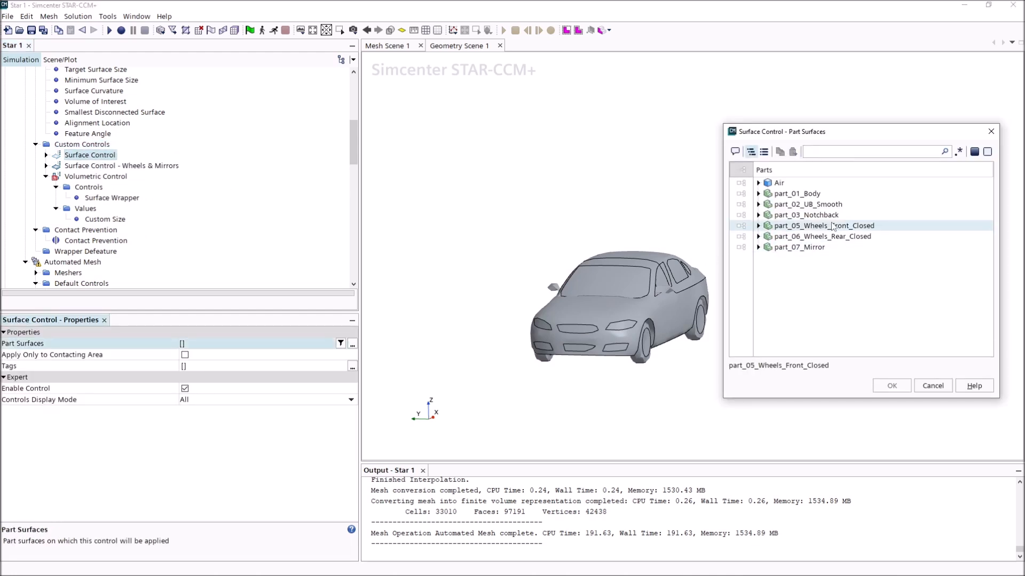
{"action": "left_click", "coordinate": [830, 192]}
{"action": "left_click", "coordinate": [833, 205]}
{"action": "left_click", "coordinate": [836, 215]}
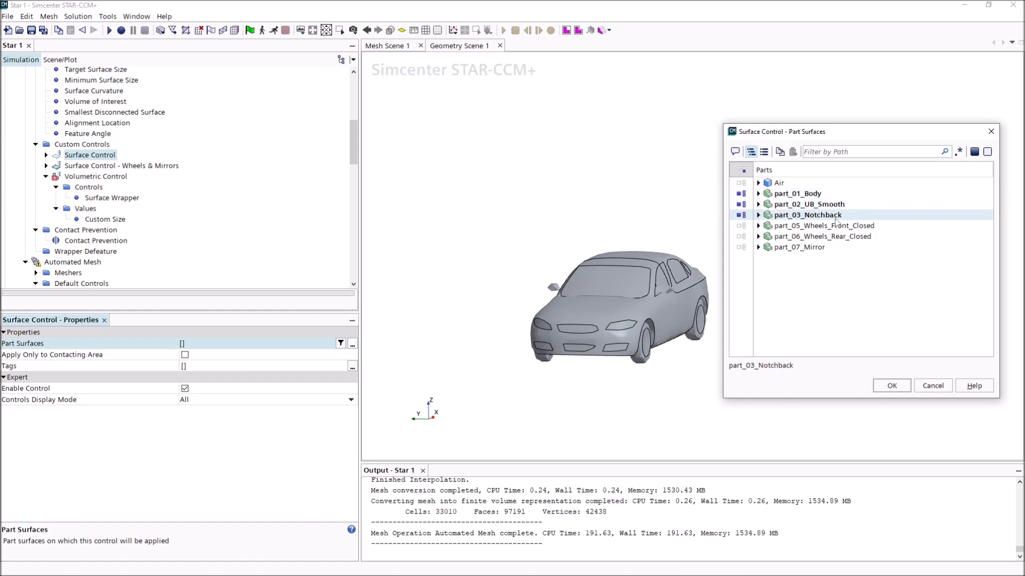
{"action": "left_click", "coordinate": [894, 384]}
{"action": "left_click_drag", "start_coordinate": [601, 333], "coordinate": [589, 377]}
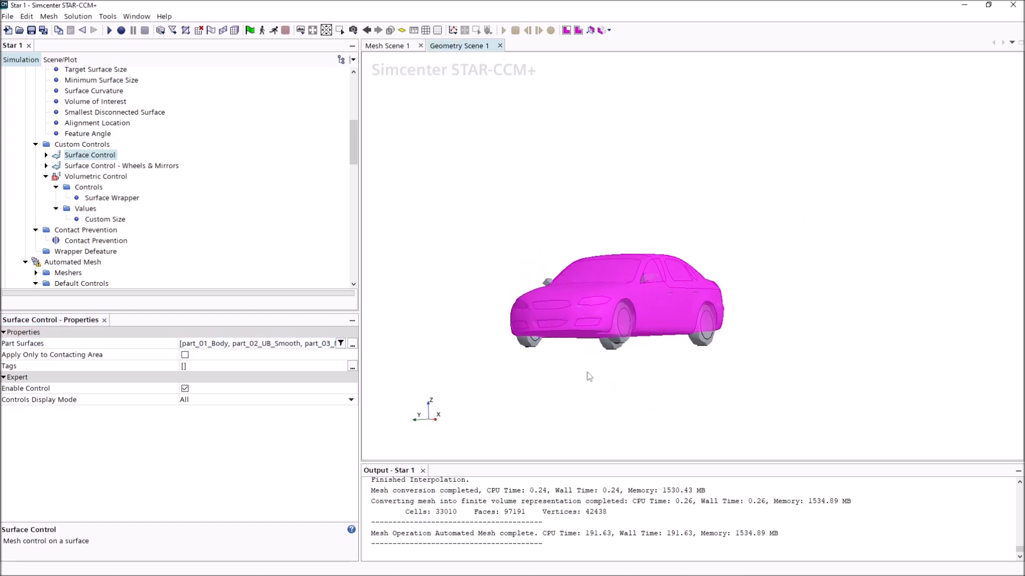
Rename the car body's surface control as "Surface Control - Body"
{"action": "right_click", "coordinate": [89, 159]}
{"action": "left_click", "coordinate": [153, 259]}
{"action": "type", "text": "- Body"}
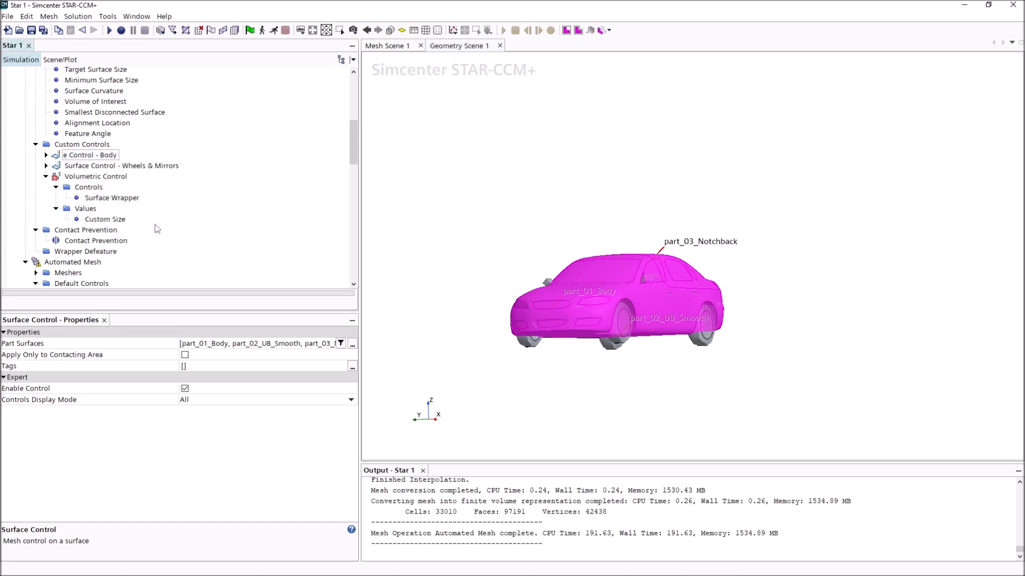
{"action": "key", "text": "Return"}
Add a third surface control to the Surface Wrapper and assign the Air block's Floor surface to it
{"action": "right_click", "coordinate": [84, 144]}
{"action": "mouse_move", "coordinate": [156, 151]}
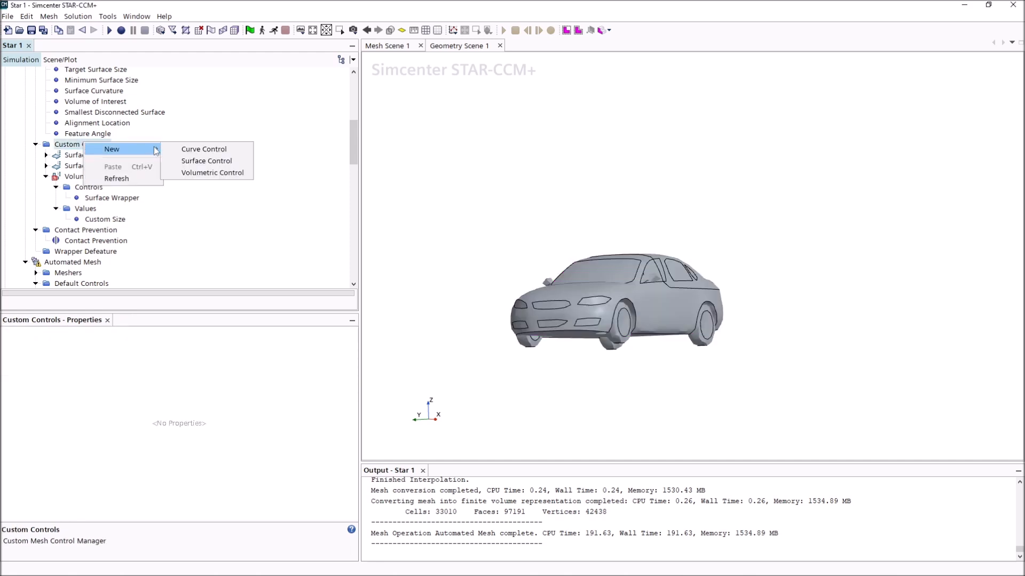
{"action": "left_click", "coordinate": [206, 161]}
{"action": "right_click", "coordinate": [91, 155]}
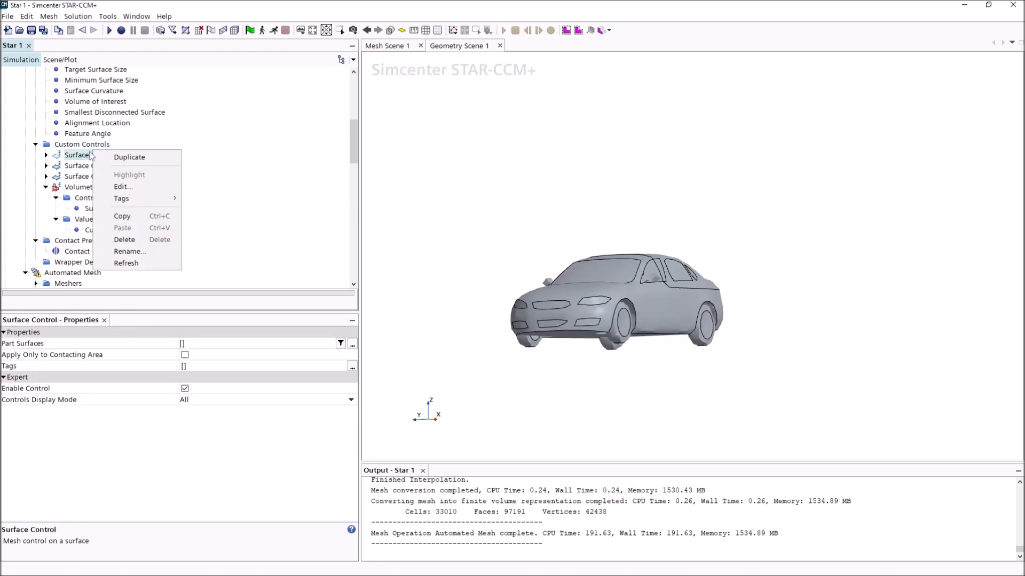
{"action": "left_click", "coordinate": [212, 344]}
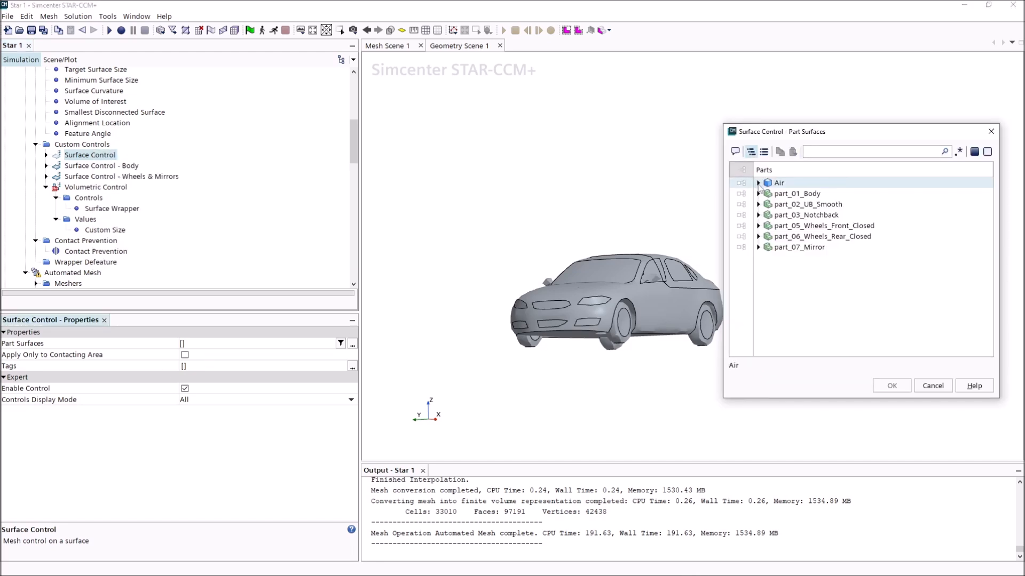
{"action": "left_click", "coordinate": [758, 183]}
{"action": "left_click", "coordinate": [803, 205]}
{"action": "left_click", "coordinate": [892, 385]}
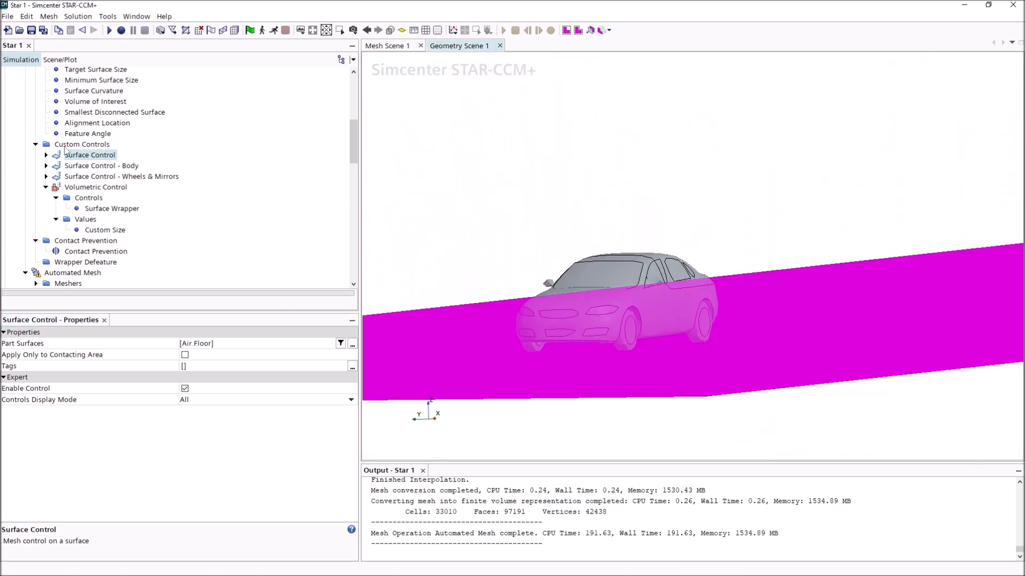
Rename the floor's surface control as "Surface Control - Floor"
{"action": "right_click", "coordinate": [65, 154]}
{"action": "left_click", "coordinate": [141, 253]}
{"action": "type", "text": "- Floor"}
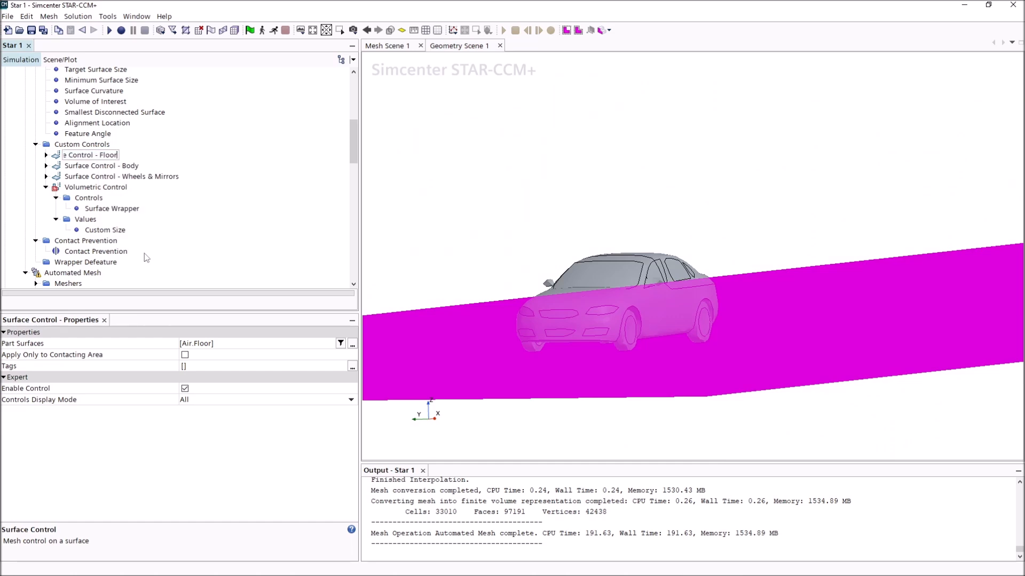
{"action": "key", "text": "Return"}
Add a fourth surface control to the Surface Wrapper and assign the Air block's Inlet, Outlet and Sides and Top surfaces to it
{"action": "right_click", "coordinate": [89, 145]}
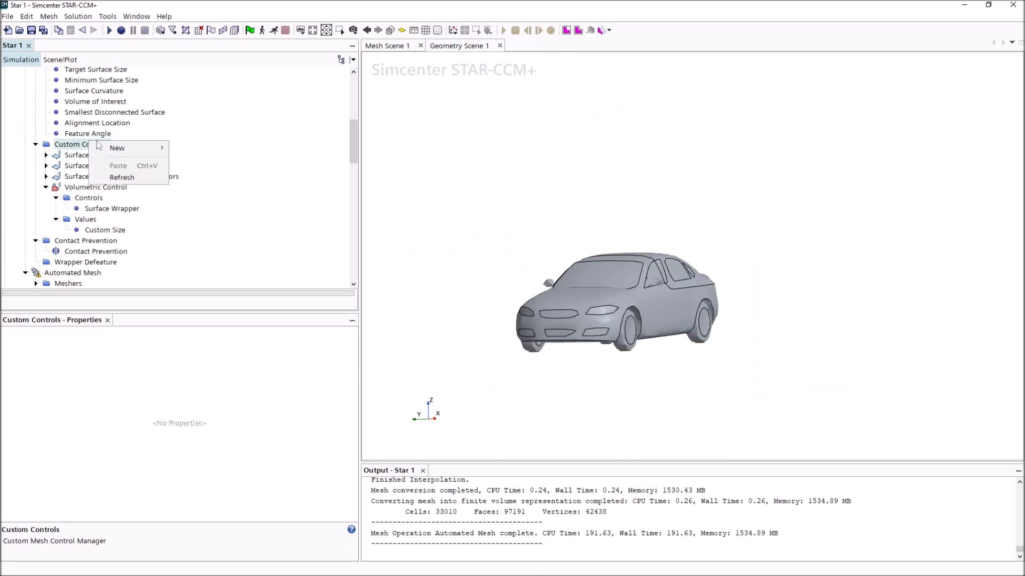
{"action": "mouse_move", "coordinate": [120, 148]}
{"action": "left_click", "coordinate": [209, 158]}
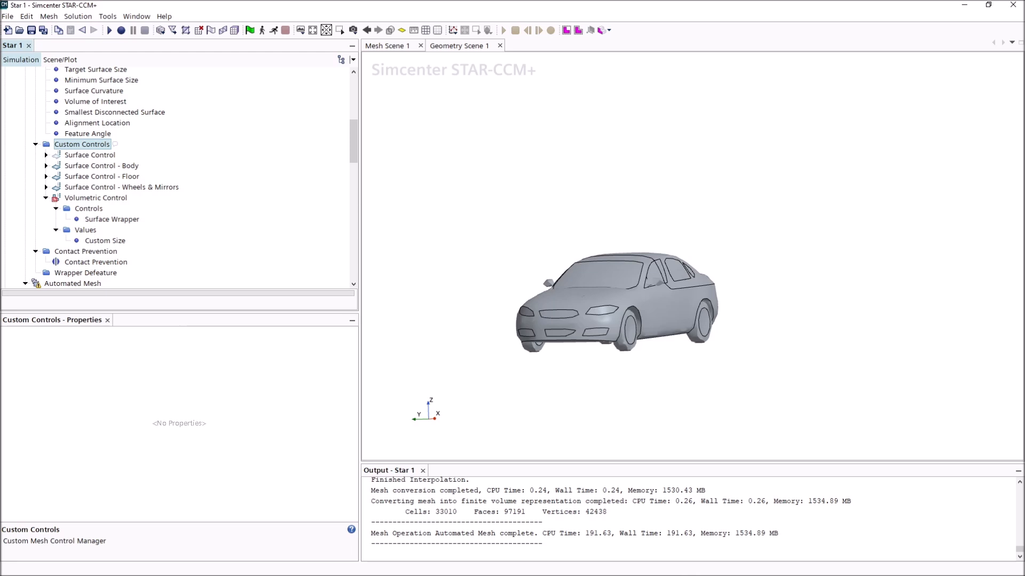
{"action": "left_click", "coordinate": [59, 157]}
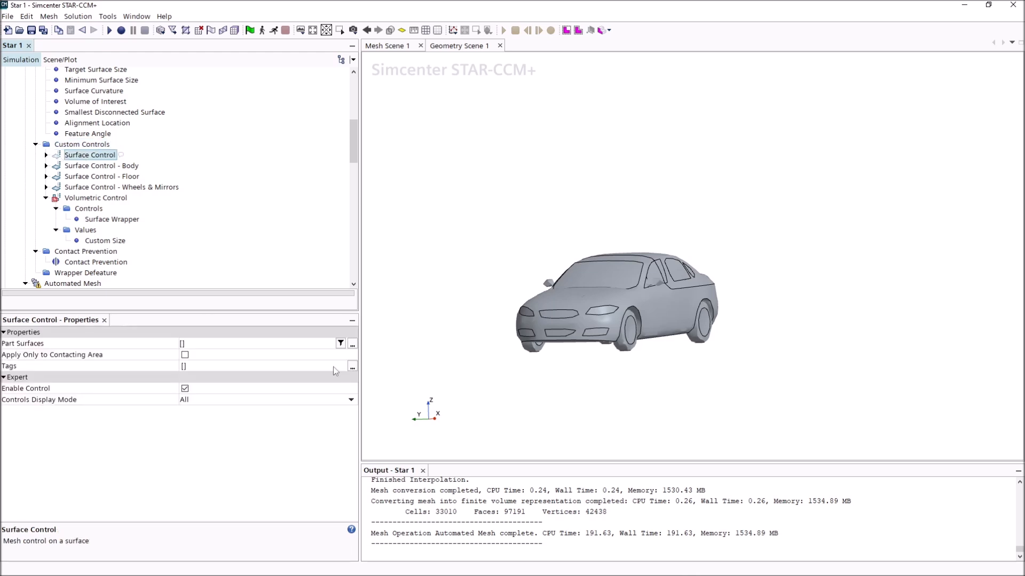
{"action": "left_click", "coordinate": [293, 345]}
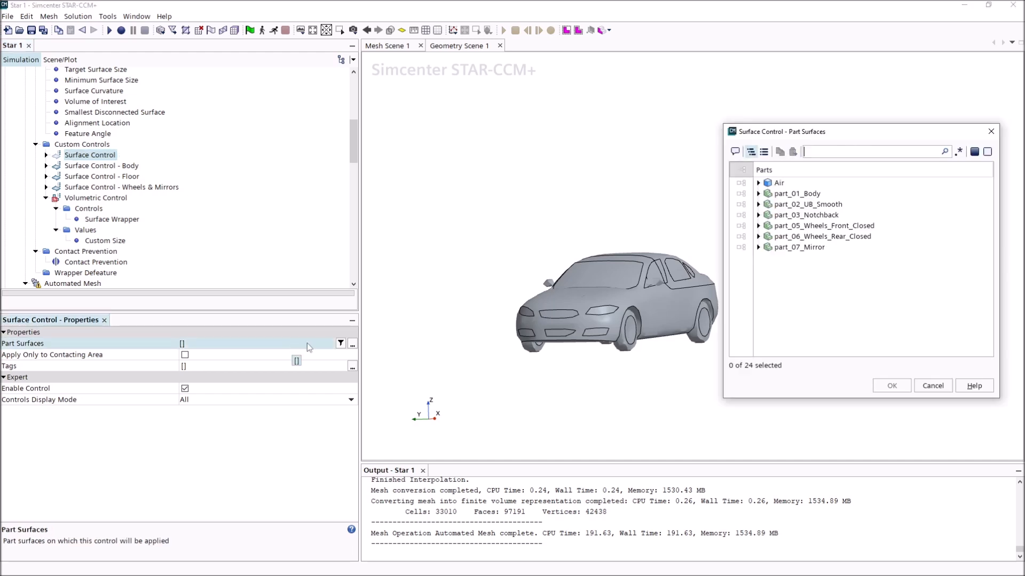
{"action": "left_click", "coordinate": [758, 183]}
{"action": "left_click", "coordinate": [800, 215]}
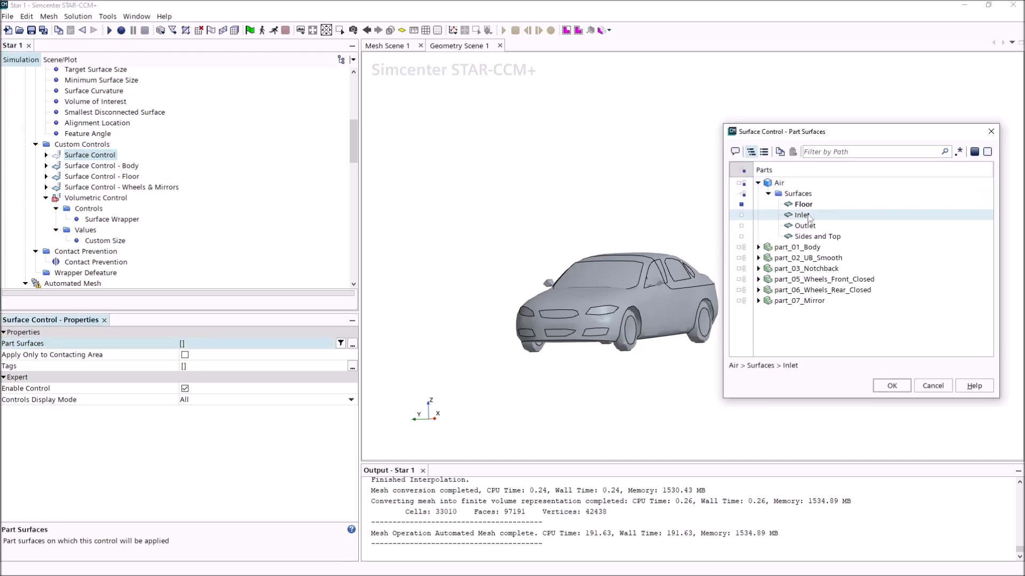
{"action": "left_click", "coordinate": [805, 226], "text": "ctrl"}
{"action": "left_click", "coordinate": [817, 236], "text": "ctrl"}
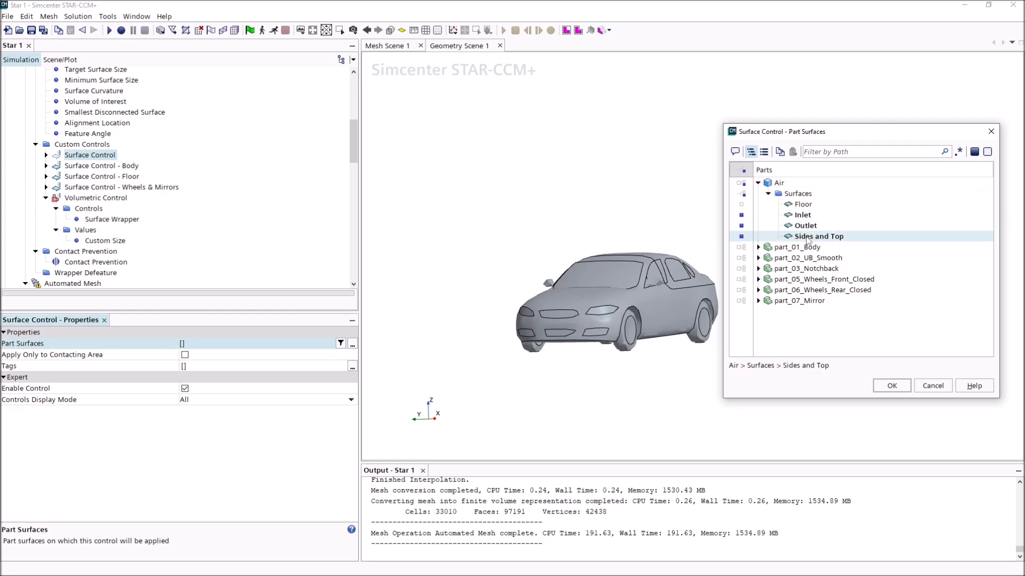
{"action": "left_click", "coordinate": [892, 385]}
{"action": "scroll", "coordinate": [702, 238], "scroll_direction": "down", "scroll_amount": 10}
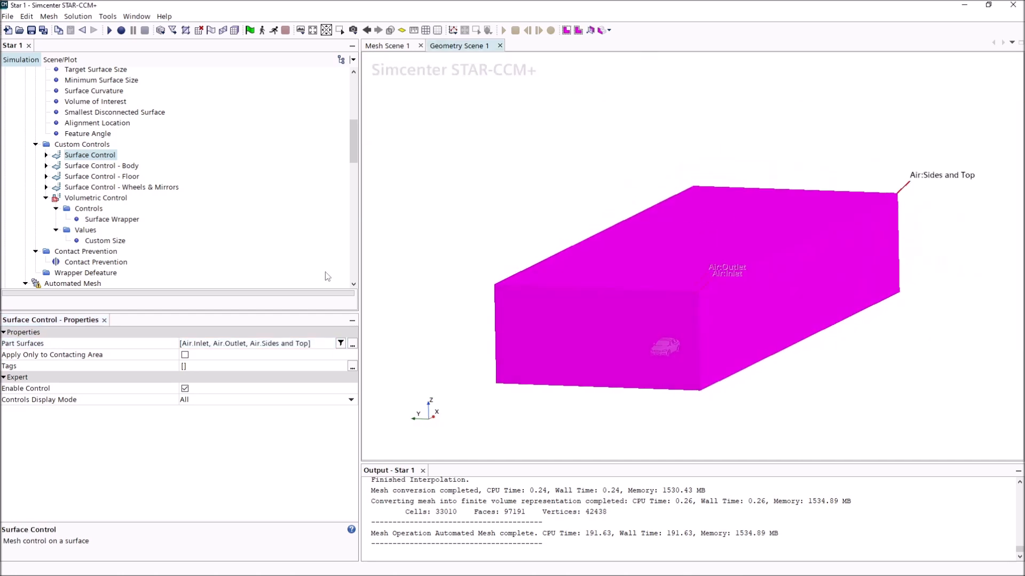
Rename the outer boundaries' surface control as "Surface Control - Walls"
{"action": "right_click", "coordinate": [104, 157]}
{"action": "left_click", "coordinate": [163, 257]}
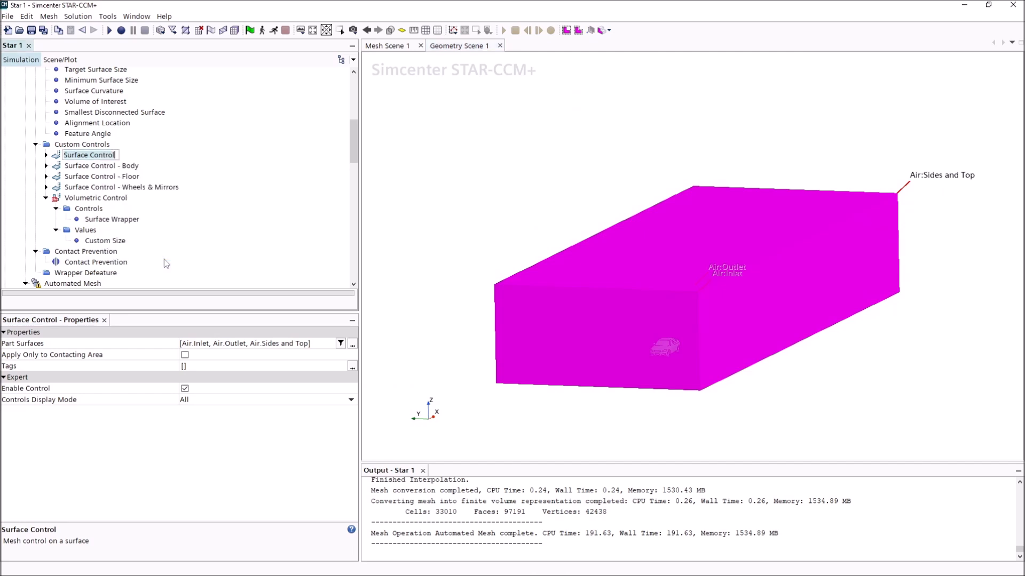
{"action": "left_click", "coordinate": [118, 155]}
{"action": "type", "text": "- Walls"}
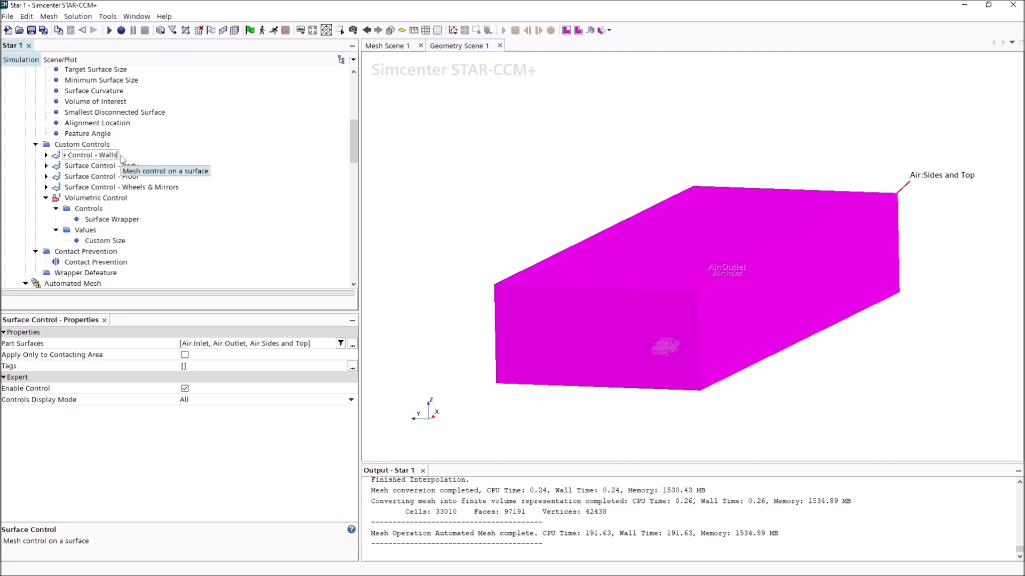
{"action": "key", "text": "Return"}
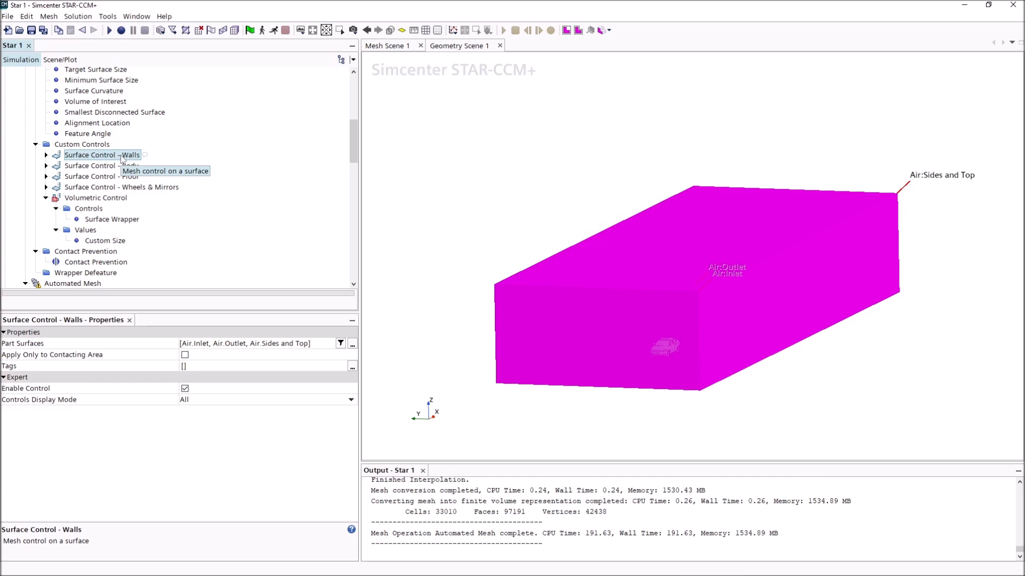
Switch the Target Surface Size and Minimum Surface Size of Surface Control - Walls from the parent setting to Custom
{"action": "left_click", "coordinate": [46, 155]}
{"action": "left_click", "coordinate": [56, 166]}
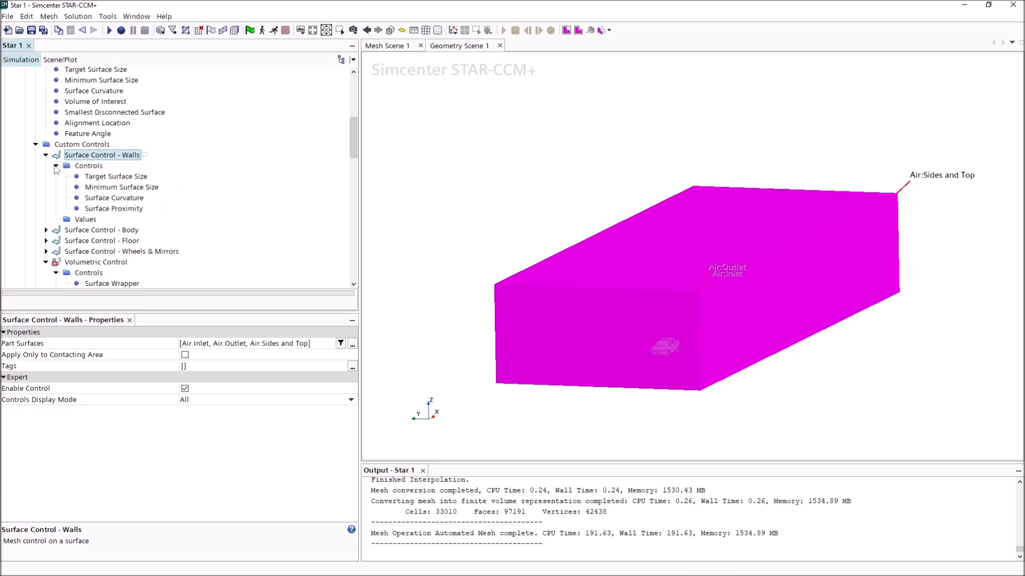
{"action": "left_click", "coordinate": [101, 179]}
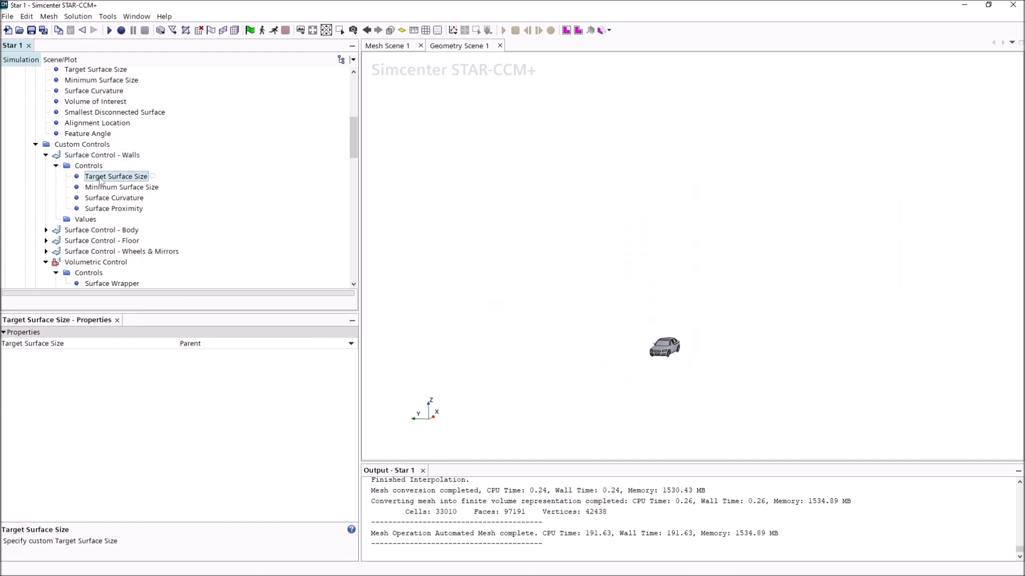
{"action": "left_click", "coordinate": [205, 344]}
{"action": "left_click", "coordinate": [204, 367]}
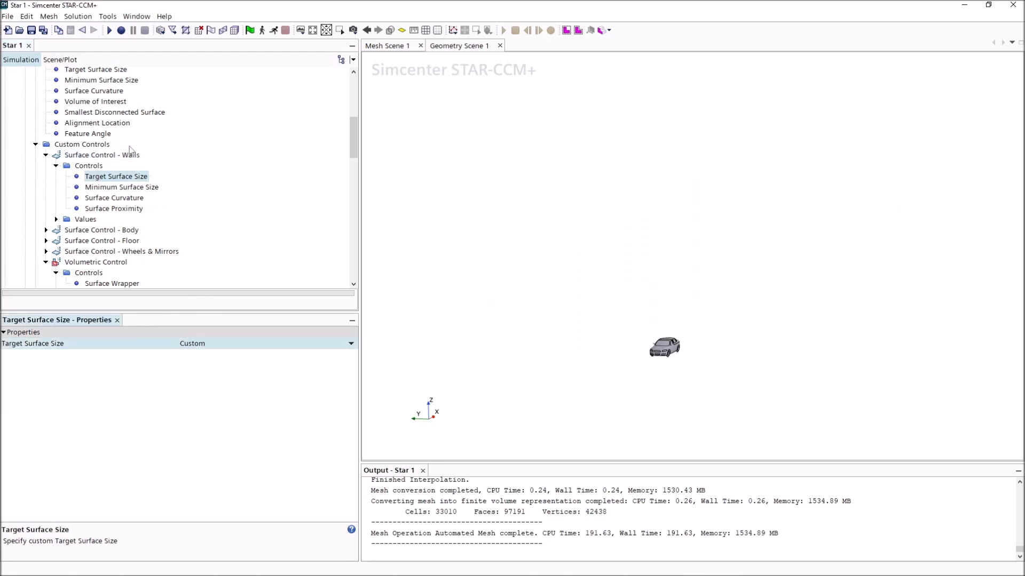
{"action": "left_click", "coordinate": [125, 188]}
{"action": "left_click", "coordinate": [196, 345]}
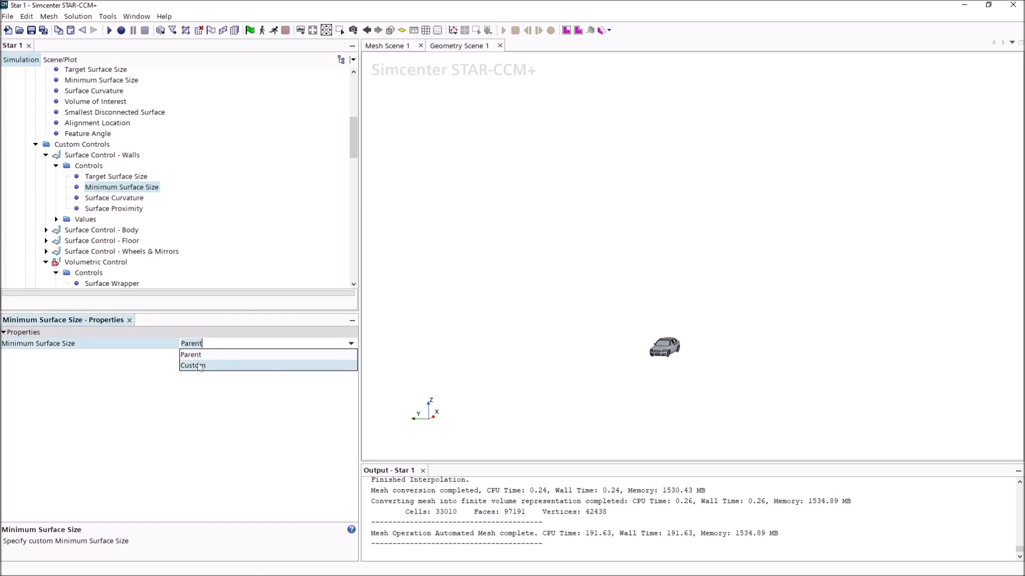
{"action": "left_click", "coordinate": [201, 367]}
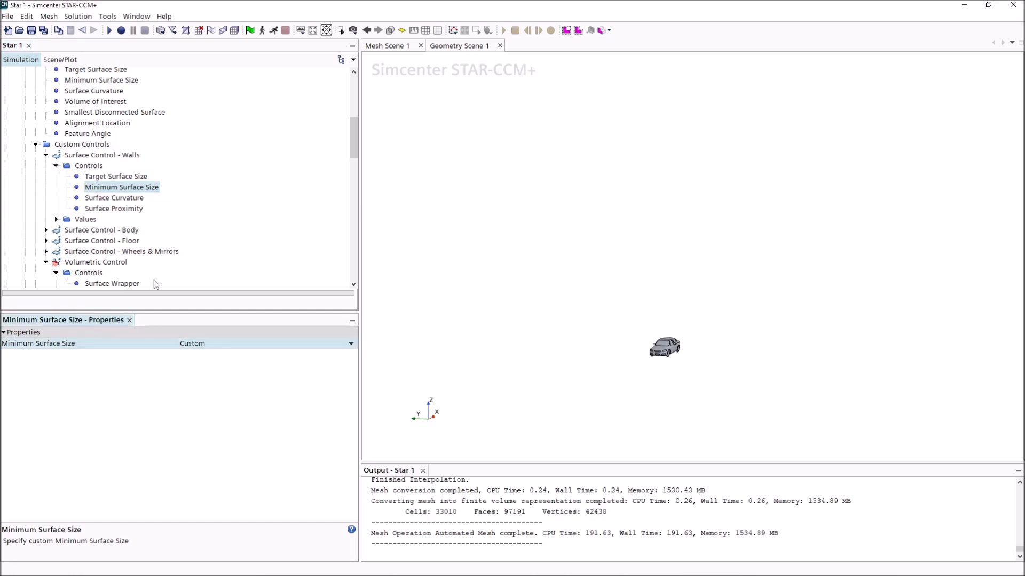
Make the Target Surface Size and Minimum Surface Size of Surface Control - Body custom
{"action": "left_click", "coordinate": [66, 231]}
{"action": "left_click", "coordinate": [46, 230]}
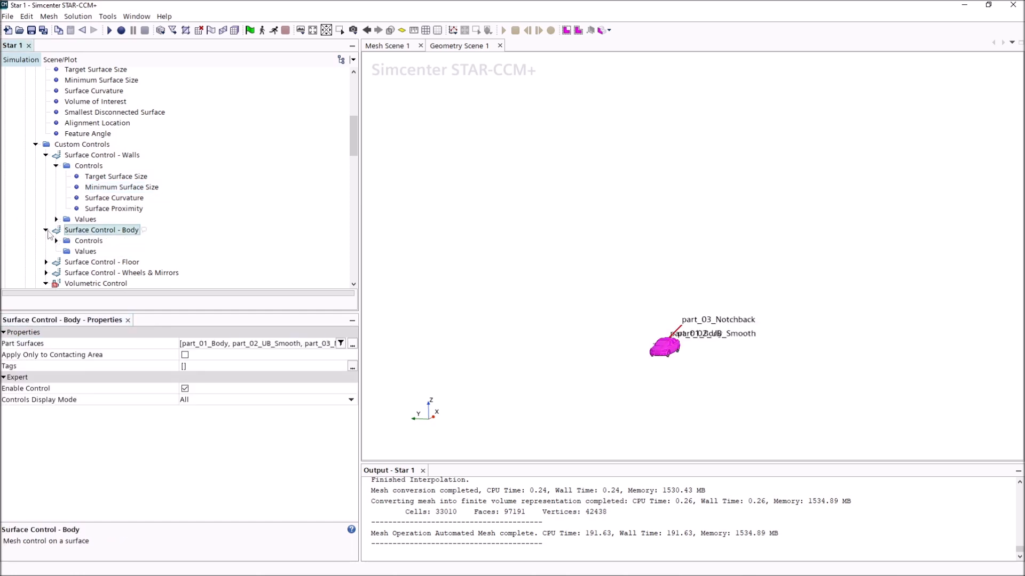
{"action": "left_click", "coordinate": [56, 240]}
{"action": "left_click", "coordinate": [116, 251]}
{"action": "left_click", "coordinate": [205, 344]}
{"action": "left_click", "coordinate": [210, 367]}
{"action": "left_click", "coordinate": [118, 262]}
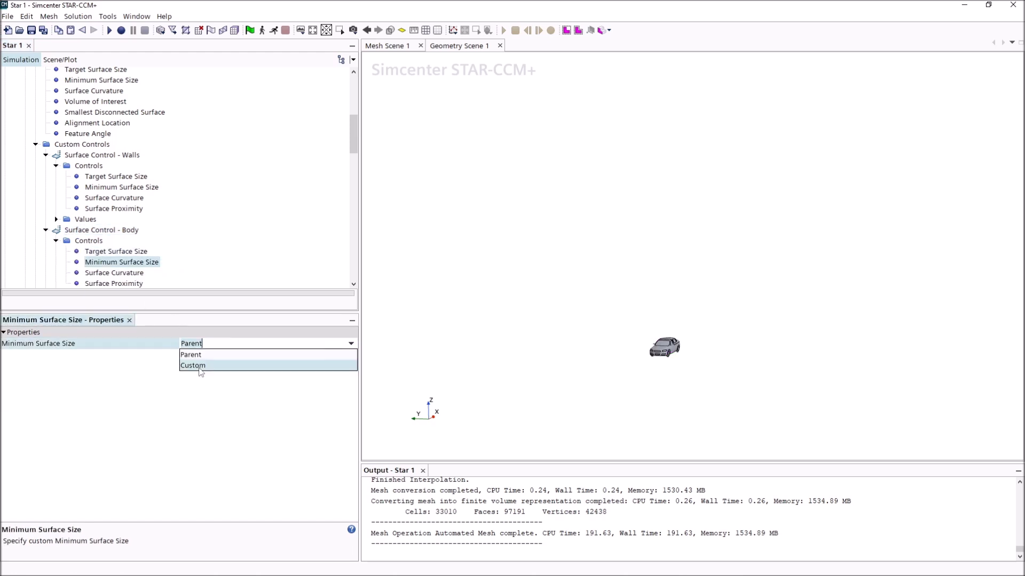
{"action": "left_click", "coordinate": [200, 344]}
{"action": "left_click", "coordinate": [203, 367]}
Make the Target Surface Size and Minimum Surface Size of Surface Control - Floor custom
{"action": "scroll", "coordinate": [128, 235], "scroll_direction": "down", "scroll_amount": 3}
{"action": "left_click", "coordinate": [45, 199]}
{"action": "left_click_drag", "start_coordinate": [200, 344], "coordinate": [203, 367]}
{"action": "left_click", "coordinate": [122, 230]}
{"action": "left_click", "coordinate": [200, 344]}
{"action": "left_click", "coordinate": [203, 367]}
Make the Minimum Surface Size and Target Surface Size of Surface Control - Wheels & Mirrors custom
{"action": "left_click", "coordinate": [46, 273]}
{"action": "left_click", "coordinate": [56, 272]}
{"action": "left_click", "coordinate": [122, 262]}
{"action": "left_click", "coordinate": [200, 345]}
{"action": "left_click", "coordinate": [193, 365]}
{"action": "left_click", "coordinate": [116, 251]}
{"action": "left_click", "coordinate": [200, 344]}
{"action": "left_click", "coordinate": [203, 367]}
{"action": "left_click", "coordinate": [46, 230]}
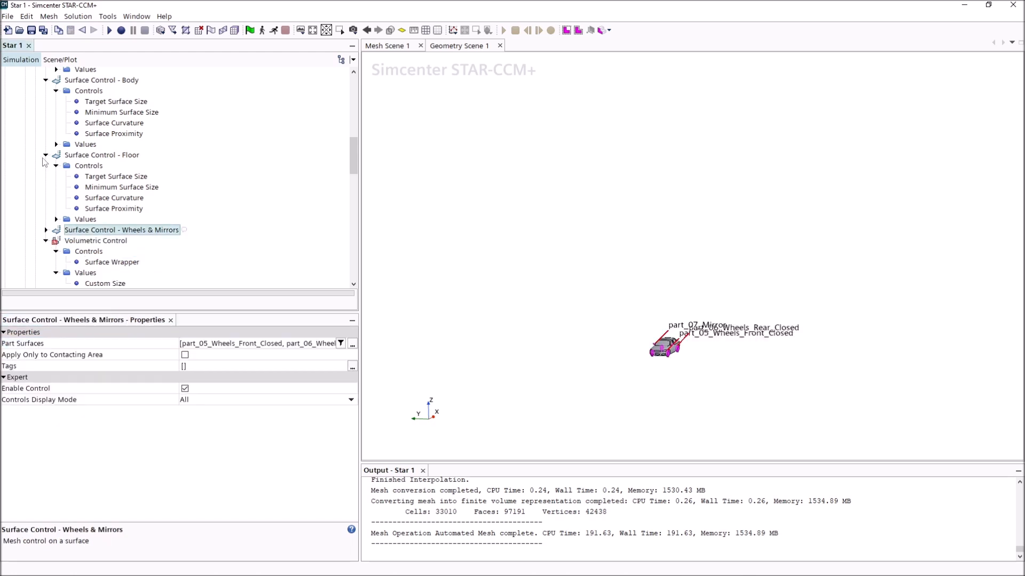
{"action": "left_click", "coordinate": [46, 154]}
{"action": "left_click", "coordinate": [46, 80]}
{"action": "scroll", "coordinate": [141, 166], "scroll_direction": "up", "scroll_amount": 3}
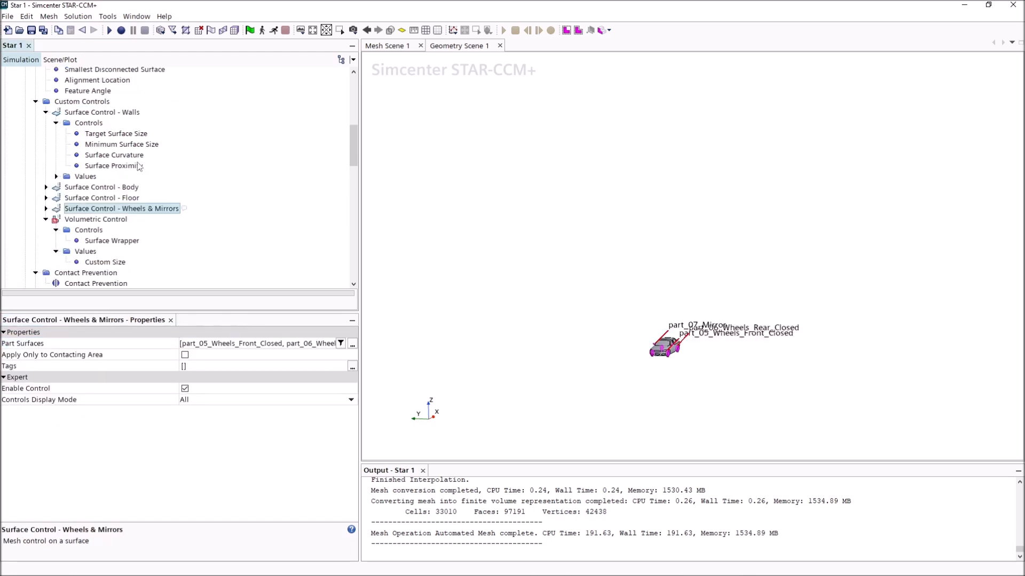
Set the Minimum Surface Size of Surface Control - Walls to 50% of base
{"action": "left_click", "coordinate": [56, 122]}
{"action": "left_click", "coordinate": [56, 133]}
{"action": "left_click", "coordinate": [96, 144]}
{"action": "left_click", "coordinate": [126, 157]}
{"action": "left_click", "coordinate": [131, 146]}
{"action": "left_click", "coordinate": [133, 155]}
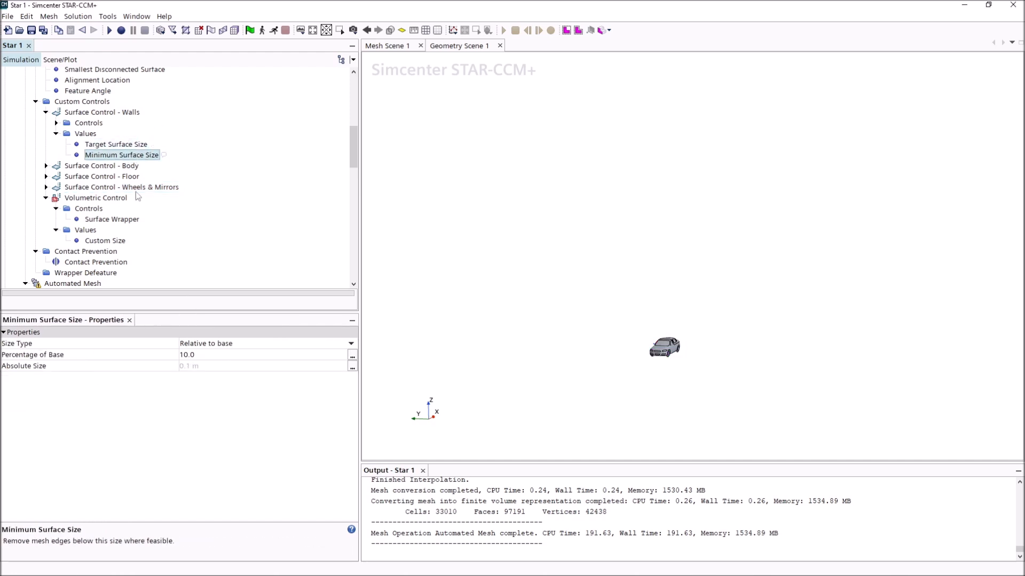
{"action": "left_click", "coordinate": [125, 144]}
{"action": "left_click", "coordinate": [132, 155]}
{"action": "left_click", "coordinate": [234, 356]}
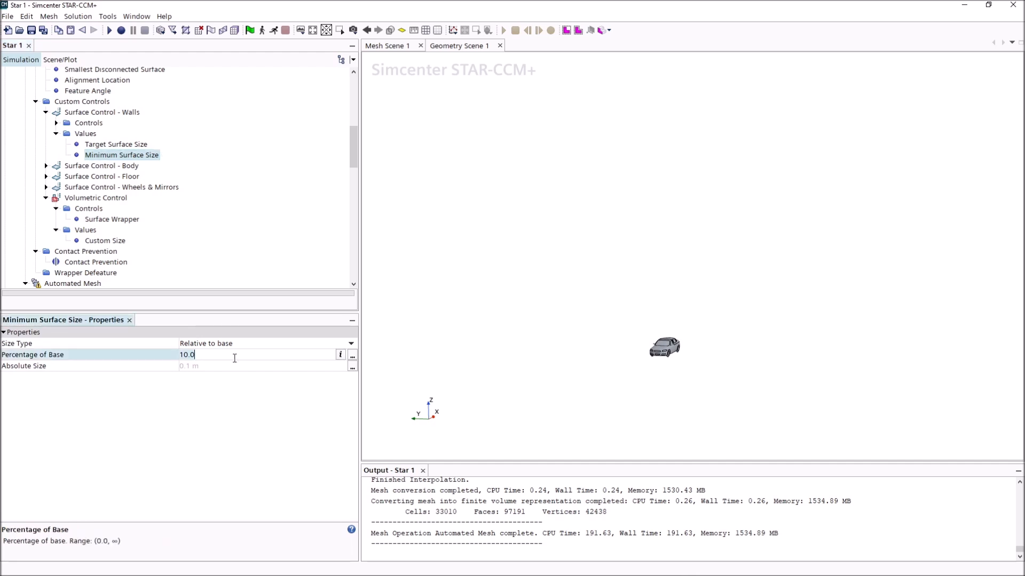
{"action": "key", "text": "BackSpace"}
{"action": "key", "text": "BackSpace"}
{"action": "key", "text": "BackSpace"}
{"action": "key", "text": "BackSpace"}
{"action": "type", "text": "50"}
{"action": "key", "text": "Return"}
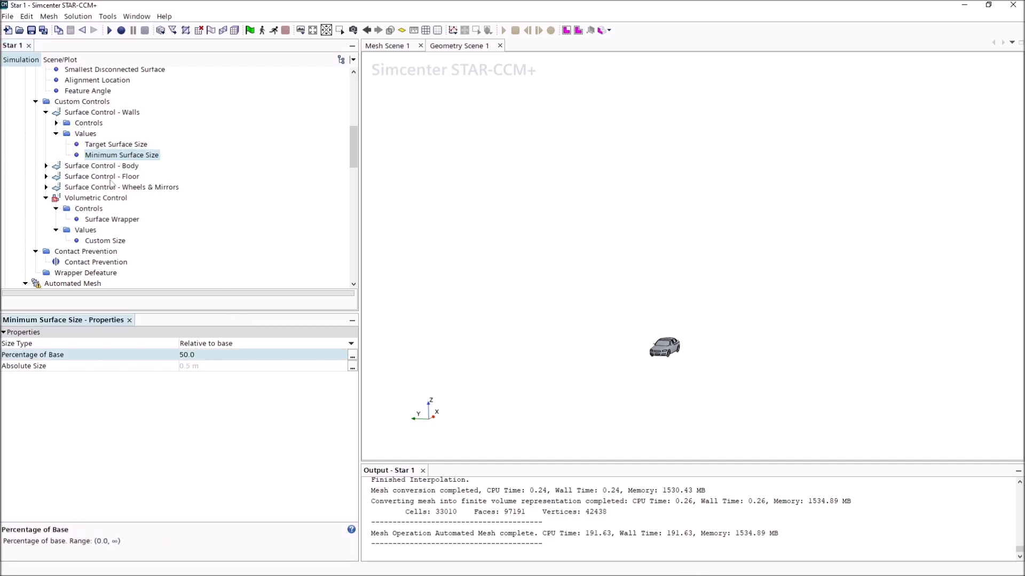
Set the Minimum Surface Size of Surface Control - Body to 100% of base
{"action": "left_click", "coordinate": [46, 166]}
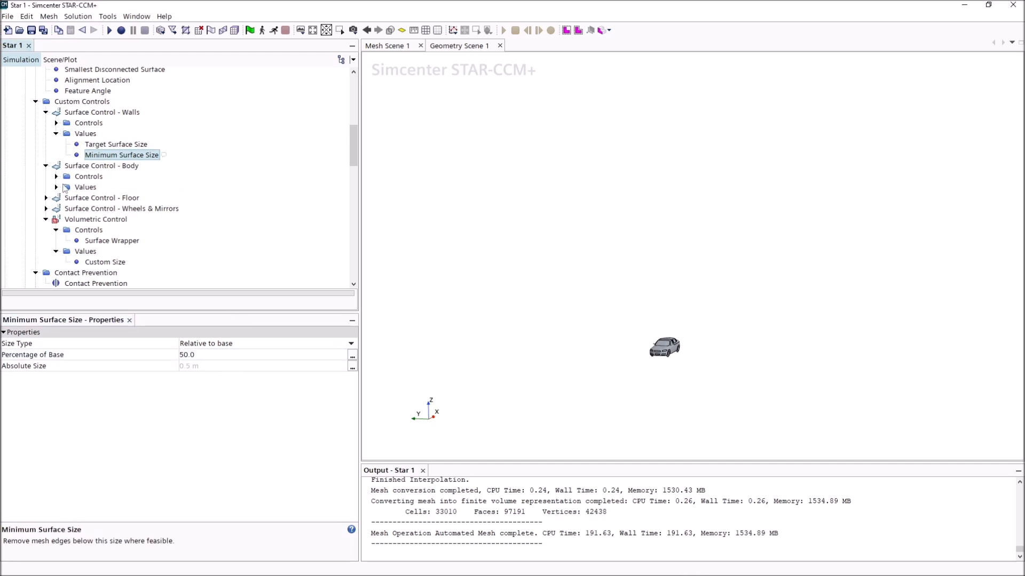
{"action": "left_click", "coordinate": [56, 187]}
{"action": "left_click", "coordinate": [121, 208]}
{"action": "left_click", "coordinate": [210, 356]}
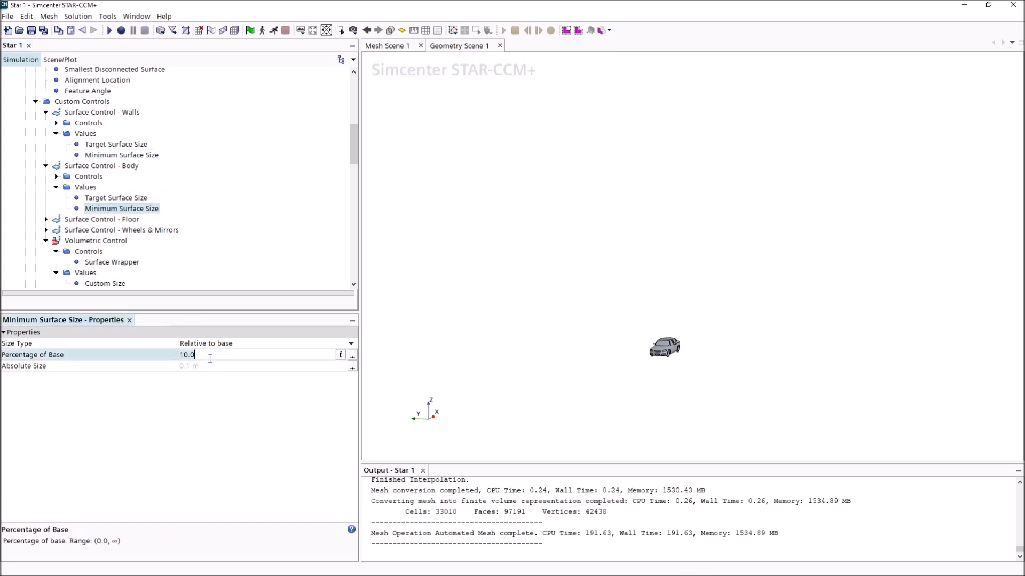
{"action": "key", "text": "BackSpace"}
{"action": "key", "text": "BackSpace"}
{"action": "key", "text": "BackSpace"}
{"action": "key", "text": "BackSpace"}
{"action": "type", "text": "100"}
{"action": "key", "text": "Return"}
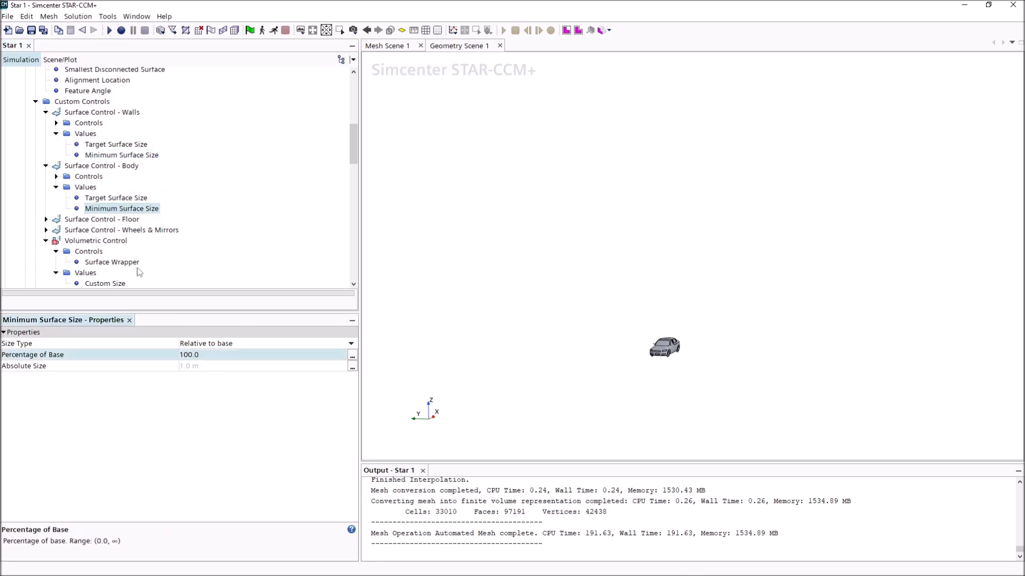
Set the Target Surface Size of Surface Control - Floor to 1600% of base
{"action": "left_click", "coordinate": [46, 220]}
{"action": "left_click", "coordinate": [56, 240]}
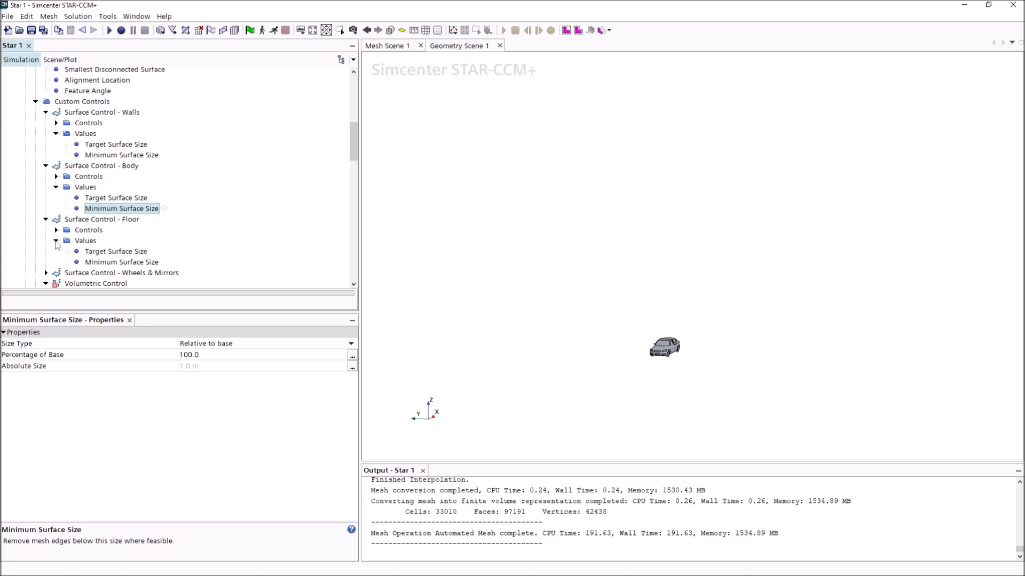
{"action": "left_click", "coordinate": [114, 252]}
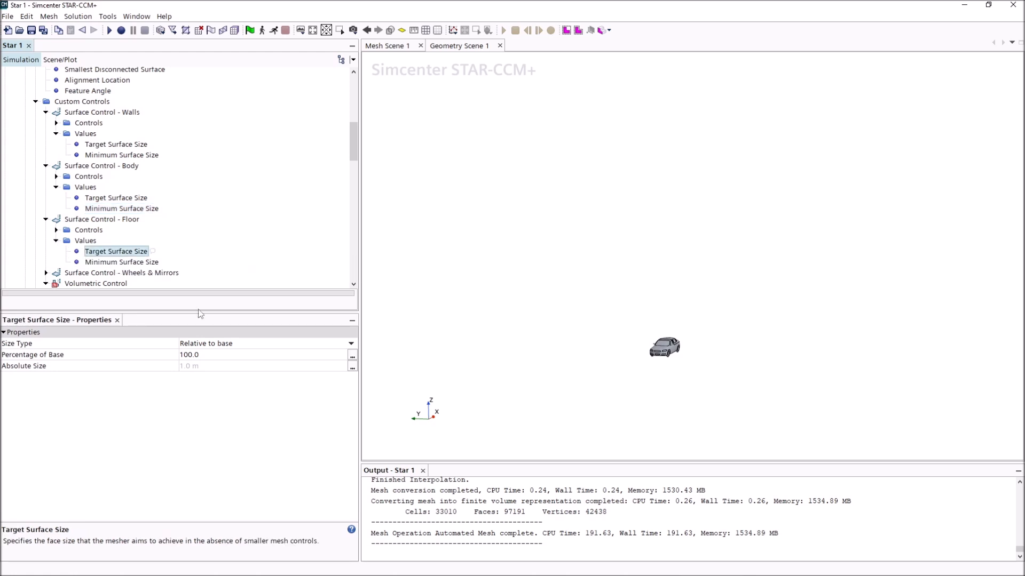
{"action": "left_click", "coordinate": [210, 356]}
{"action": "type", "text": "1"}
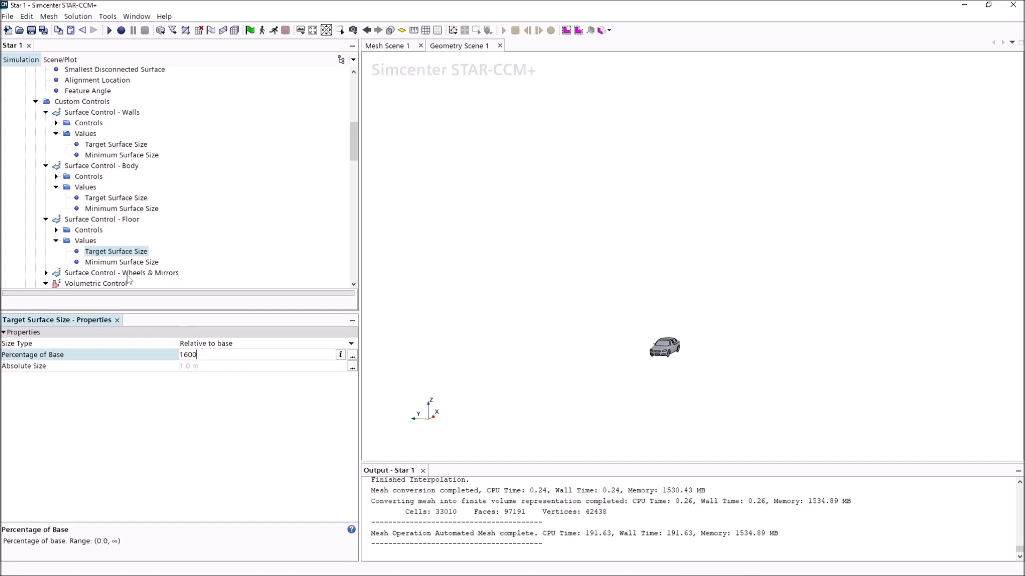
Set the Minimum Surface Size of Surface Control - Floor to 800% of base
{"action": "left_click", "coordinate": [130, 263]}
{"action": "left_click", "coordinate": [204, 355]}
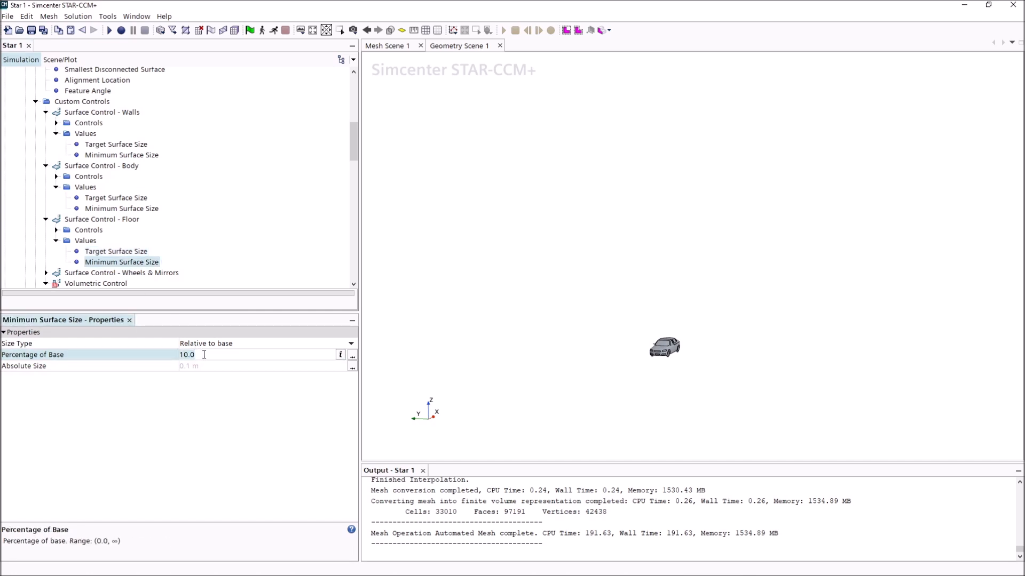
{"action": "key", "text": "BackSpace"}
{"action": "key", "text": "BackSpace"}
{"action": "key", "text": "BackSpace"}
{"action": "key", "text": "BackSpace"}
{"action": "type", "text": "80"}
{"action": "key", "text": "Return"}
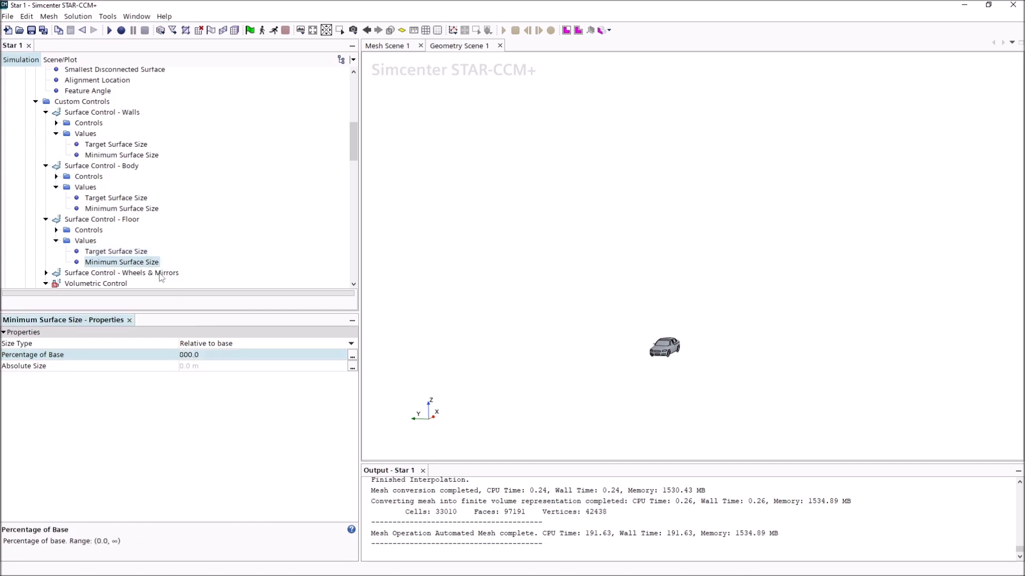
Set the Minimum Surface Size of Surface Control - Walls to 1000% of base and its Target Surface Size to 3200%
{"action": "left_click", "coordinate": [48, 273]}
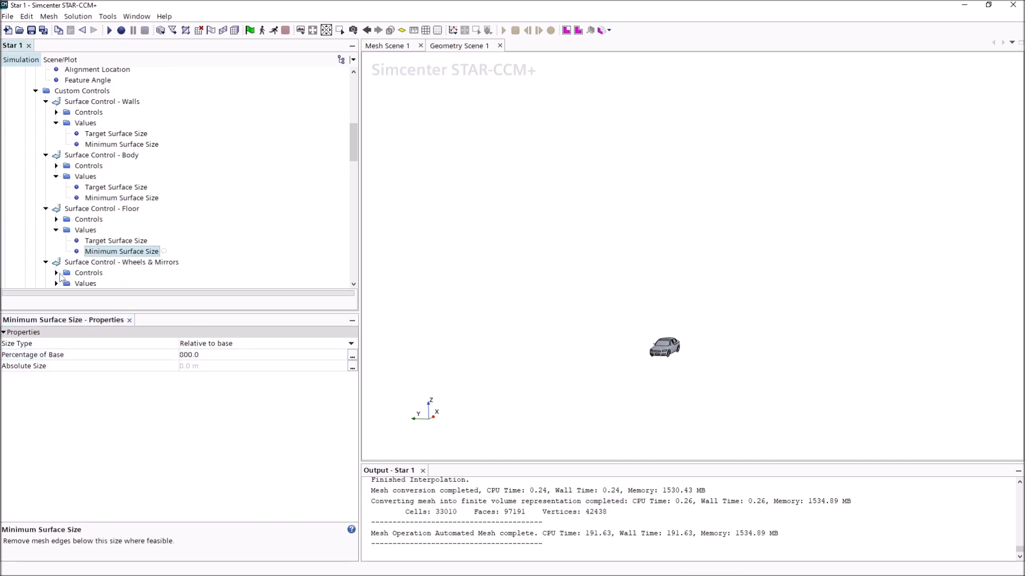
{"action": "left_click", "coordinate": [104, 143]}
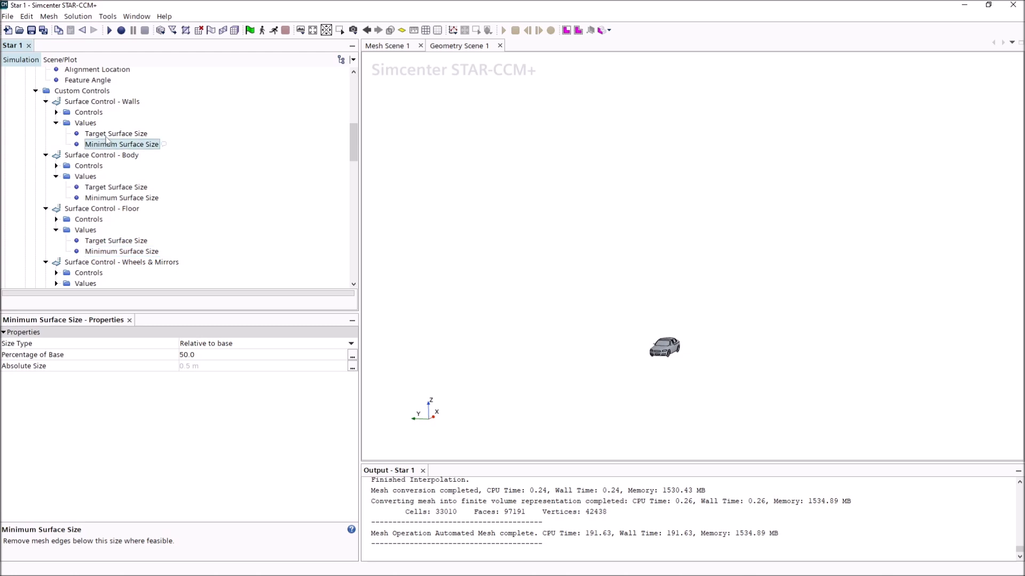
{"action": "left_click", "coordinate": [109, 133]}
{"action": "left_click", "coordinate": [135, 144]}
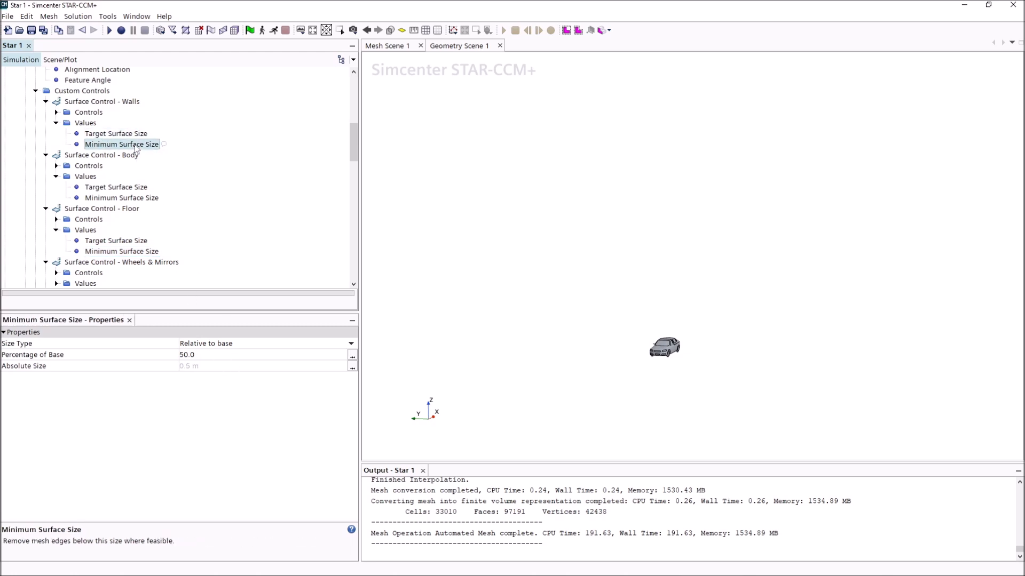
{"action": "left_click", "coordinate": [210, 356]}
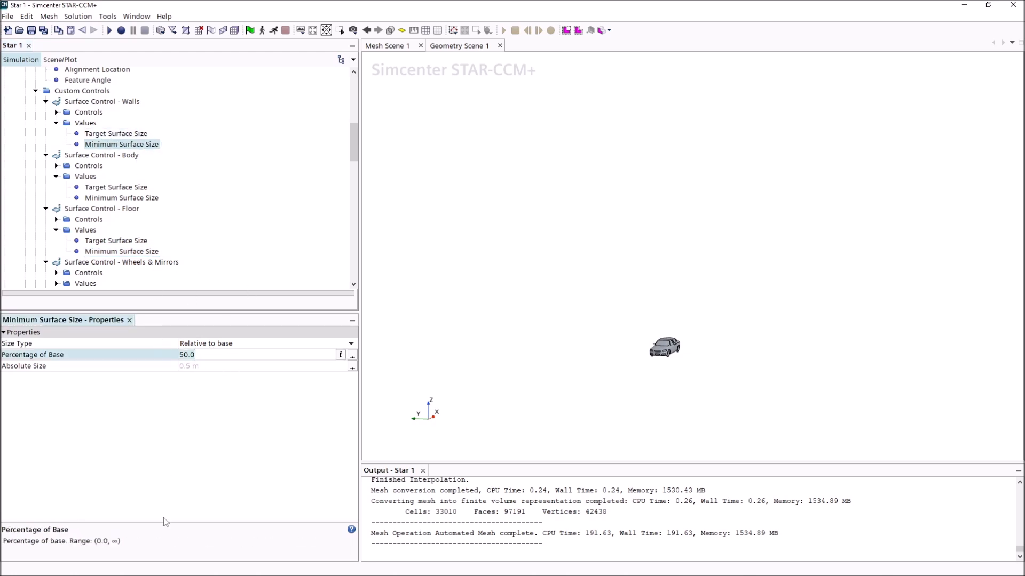
{"action": "type", "text": "1000"}
{"action": "left_click", "coordinate": [130, 134]}
{"action": "left_click", "coordinate": [243, 356]}
{"action": "type", "text": "00"}
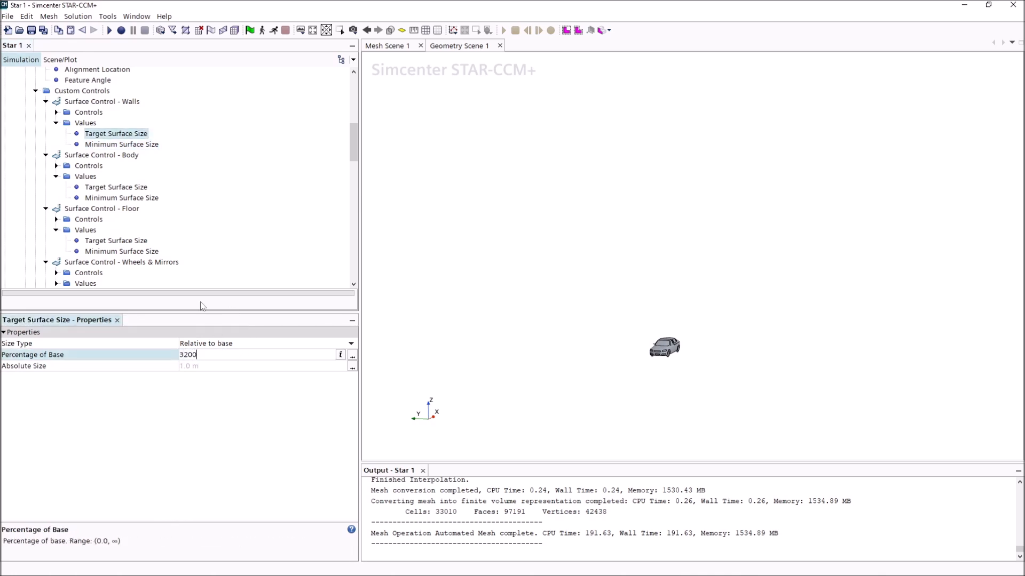
Set the Minimum Surface Size of Surface Control - Wheels & Mirrors to 50% of base
{"action": "key", "text": "Return"}
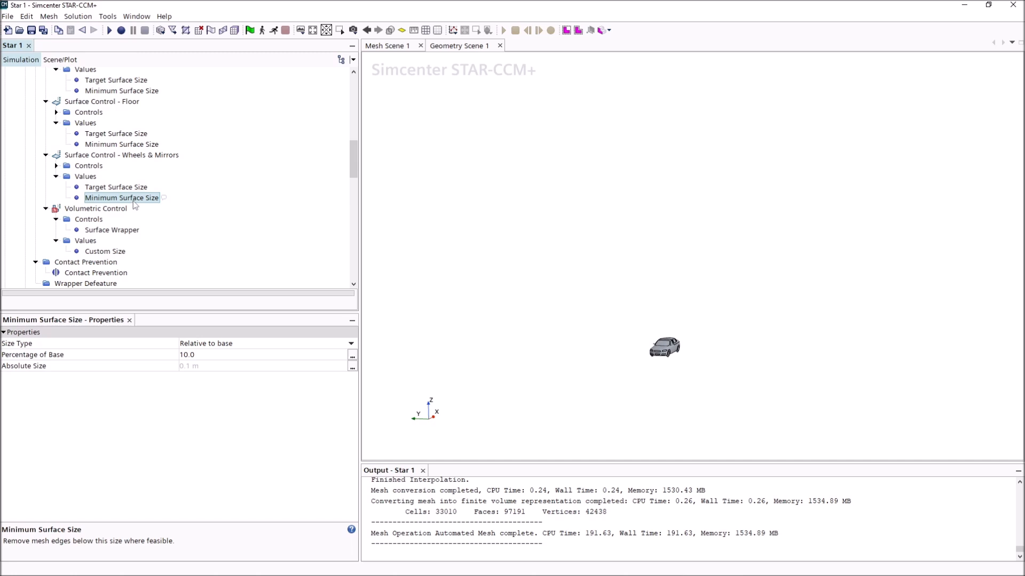
{"action": "left_click", "coordinate": [138, 187]}
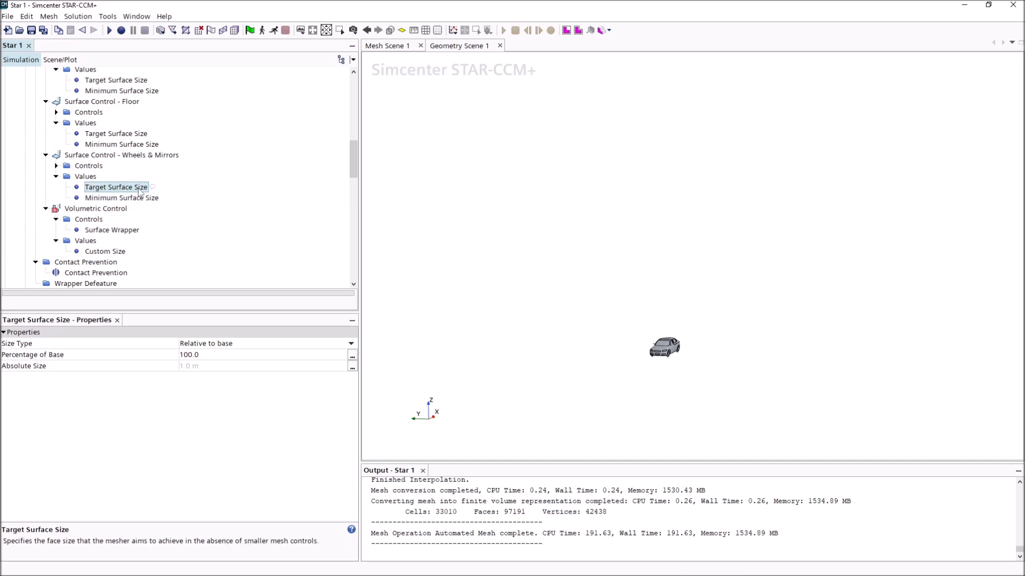
{"action": "left_click", "coordinate": [128, 198]}
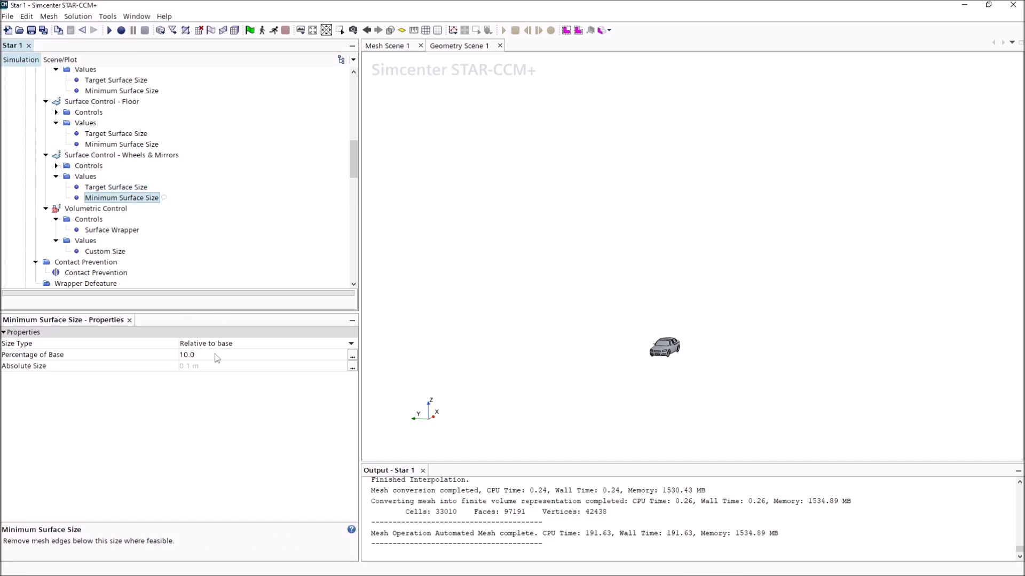
{"action": "left_click", "coordinate": [216, 354]}
{"action": "type", "text": "50"}
{"action": "key", "text": "Return"}
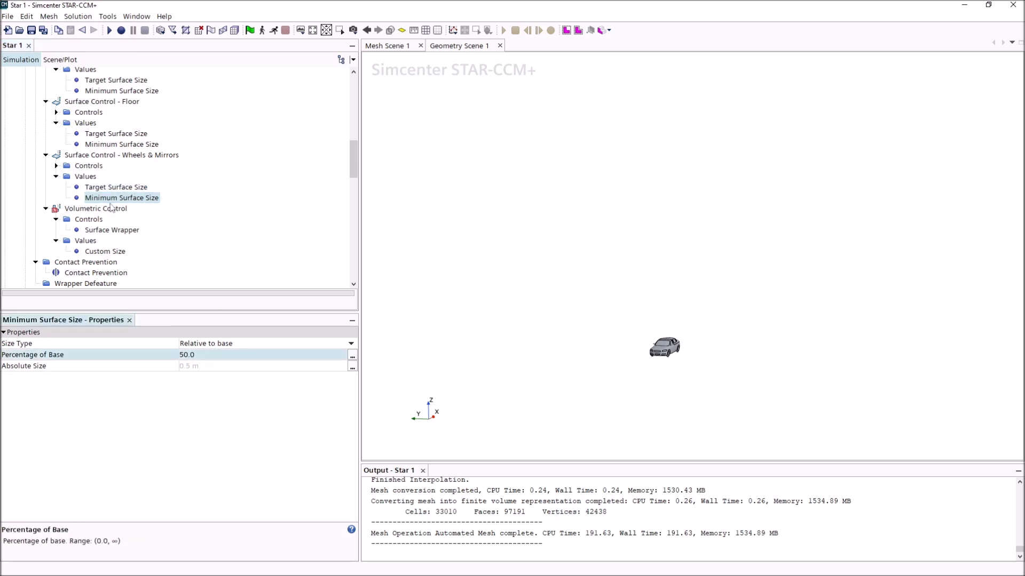
Set the Custom Size of the surface wrapper's Volumetric Control to 400% of base
{"action": "left_click", "coordinate": [104, 252]}
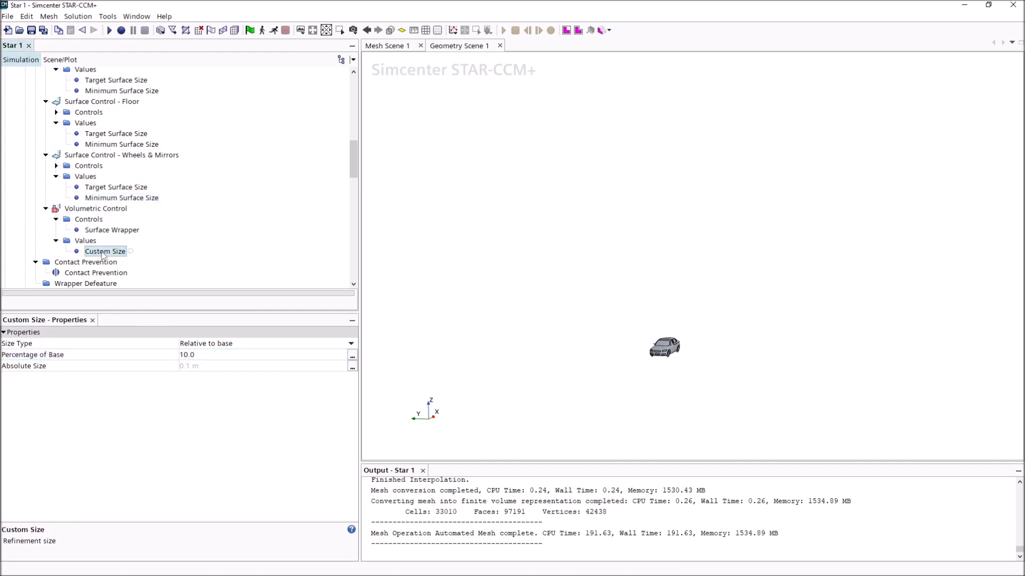
{"action": "left_click", "coordinate": [211, 354]}
{"action": "type", "text": "40"}
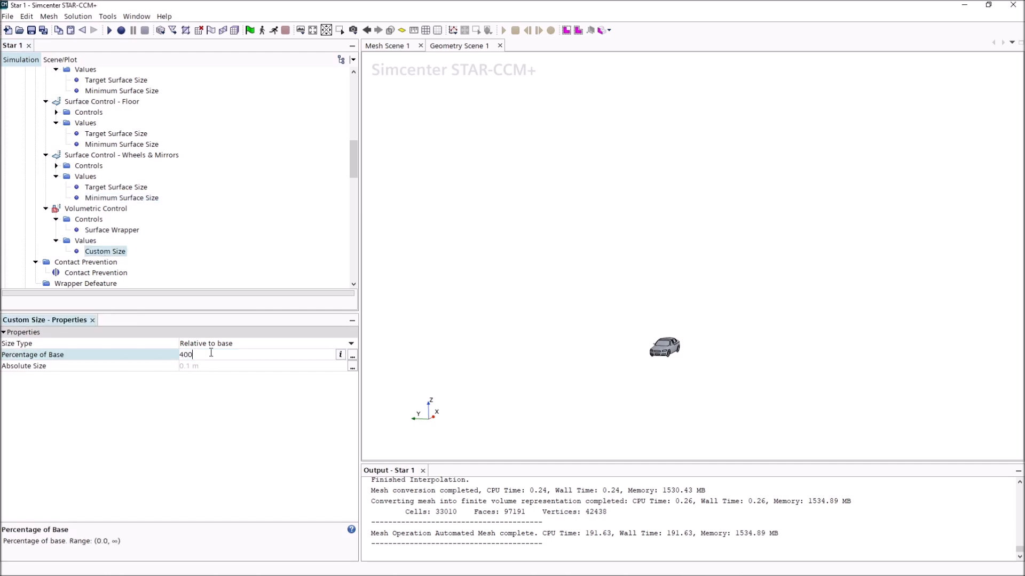
{"action": "key", "text": "Return"}
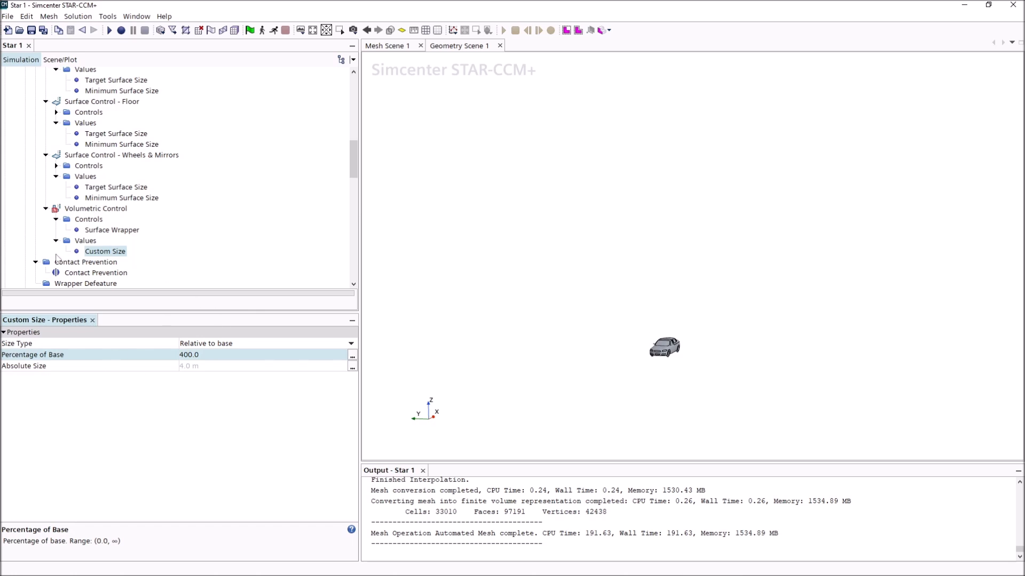
Set the Base Size in the Surface Wrapper's default controls to 0.032 m
{"action": "scroll", "coordinate": [100, 243], "scroll_direction": "up", "scroll_amount": 10}
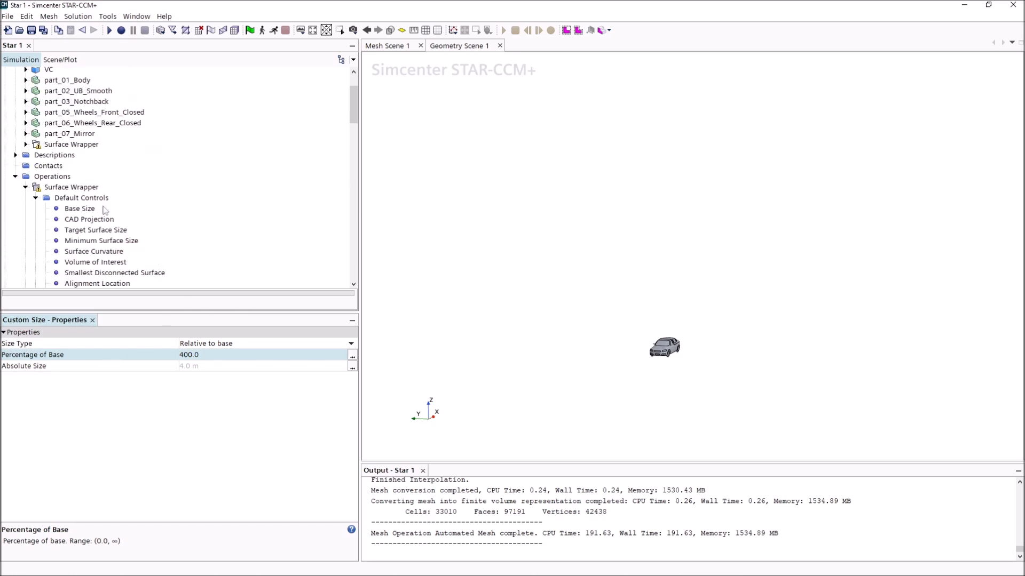
{"action": "left_click_drag", "start_coordinate": [353, 104], "coordinate": [353, 123]}
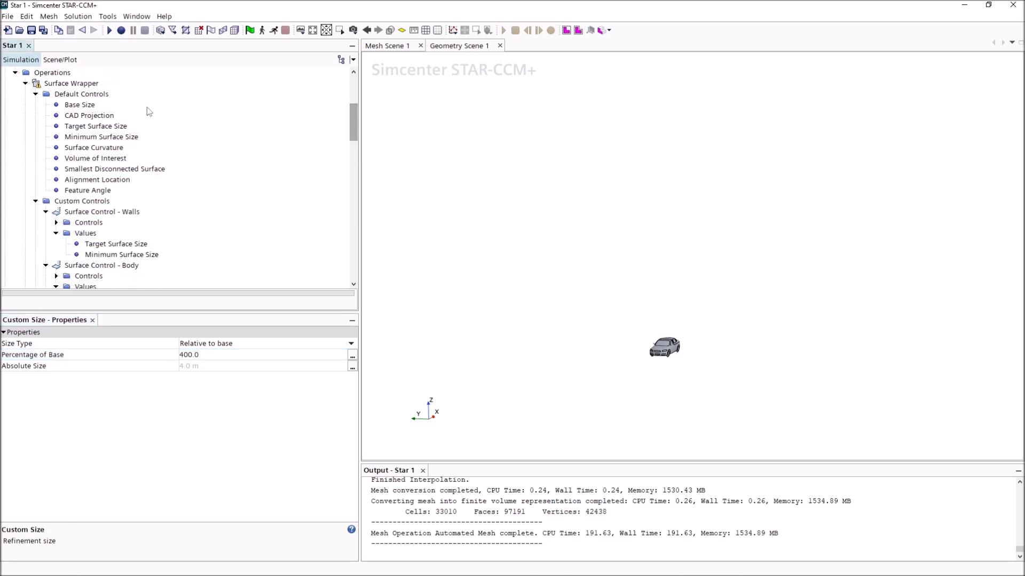
{"action": "left_click", "coordinate": [79, 105]}
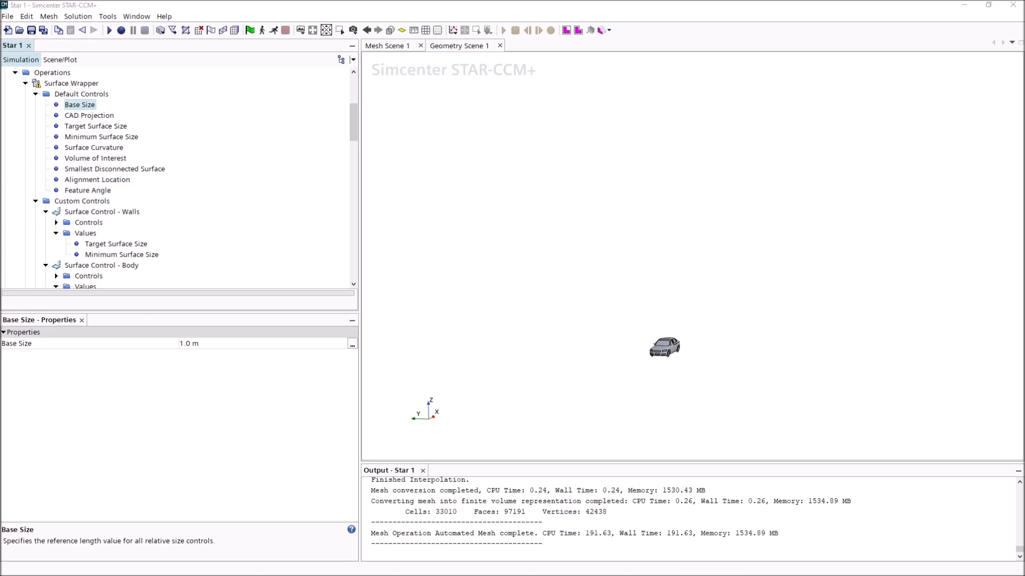
{"action": "left_click", "coordinate": [269, 345]}
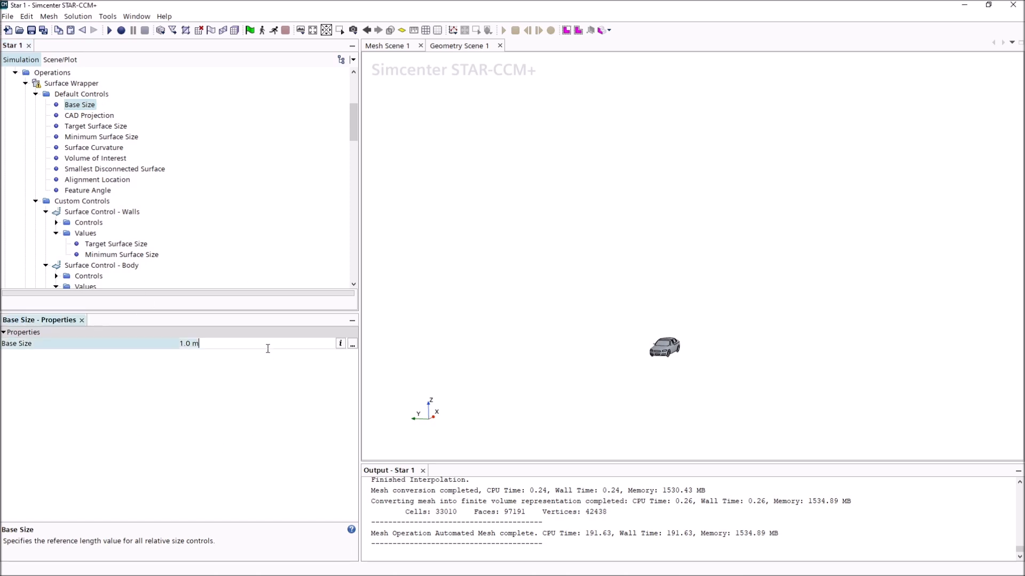
{"action": "type", "text": "0.012"}
{"action": "key", "text": "Return"}
Set the default Minimum Surface Size of the Surface Wrapper to 50% of base
{"action": "left_click", "coordinate": [91, 113]}
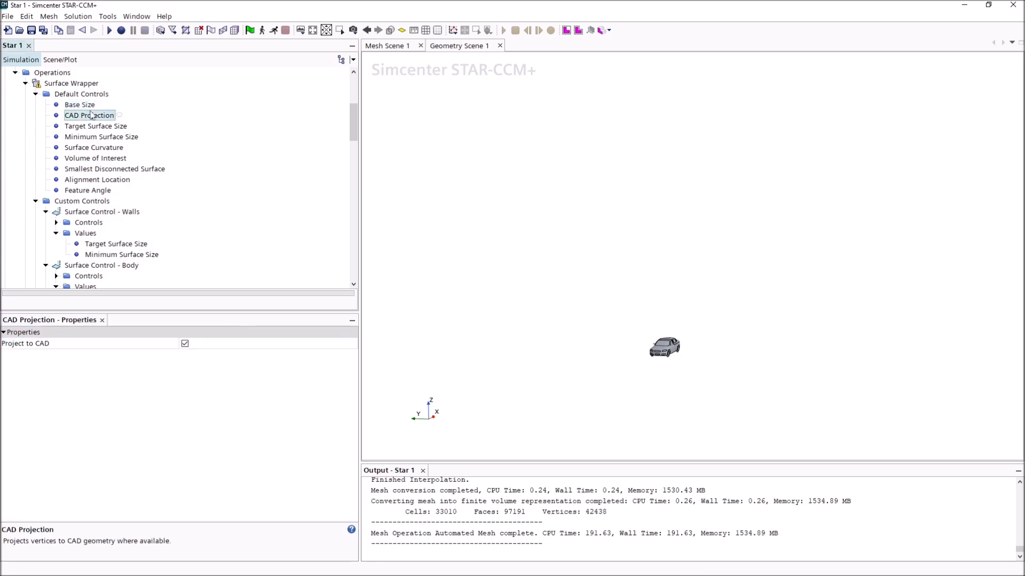
{"action": "left_click", "coordinate": [102, 127]}
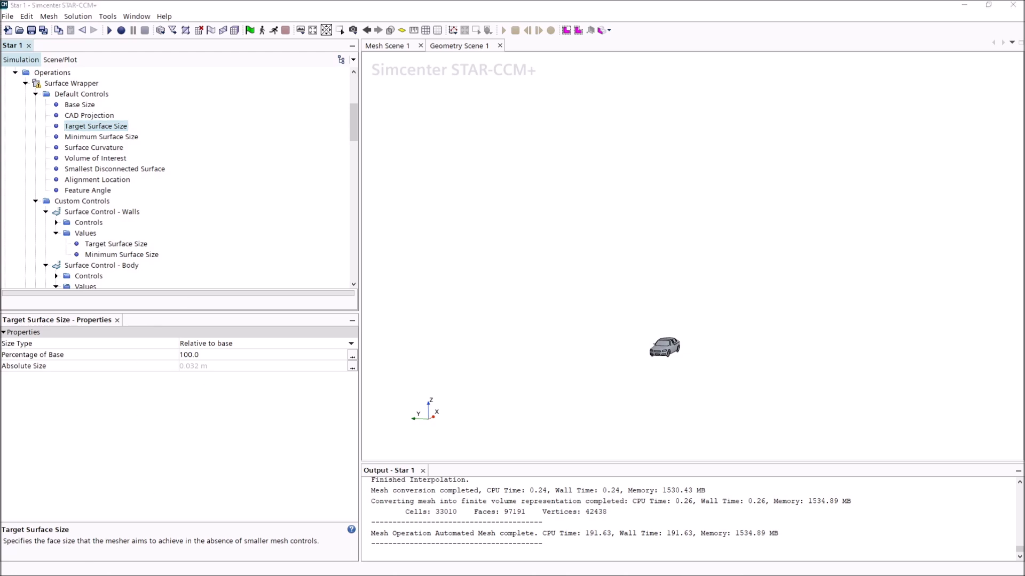
{"action": "left_click", "coordinate": [125, 138]}
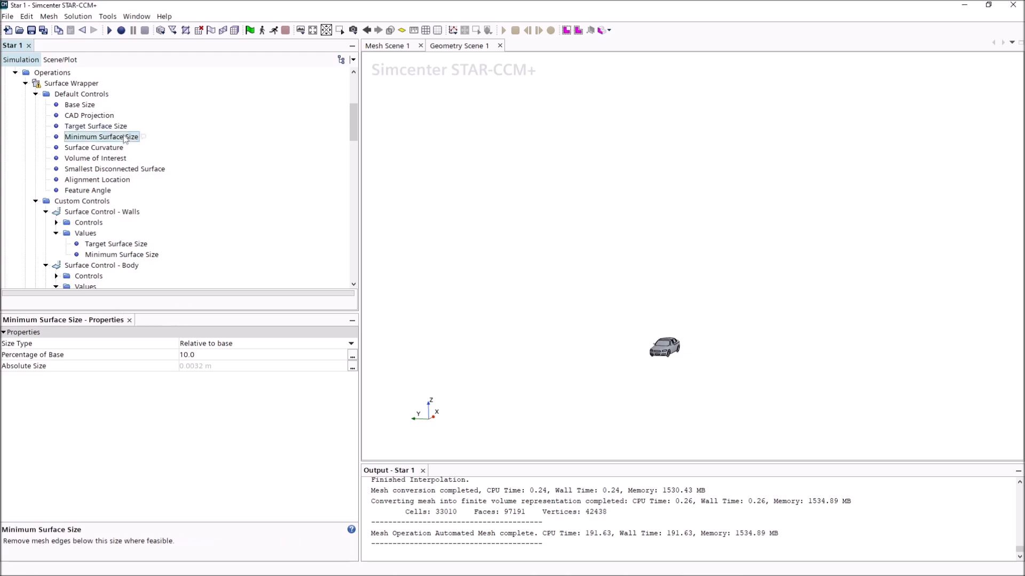
{"action": "left_click", "coordinate": [204, 356]}
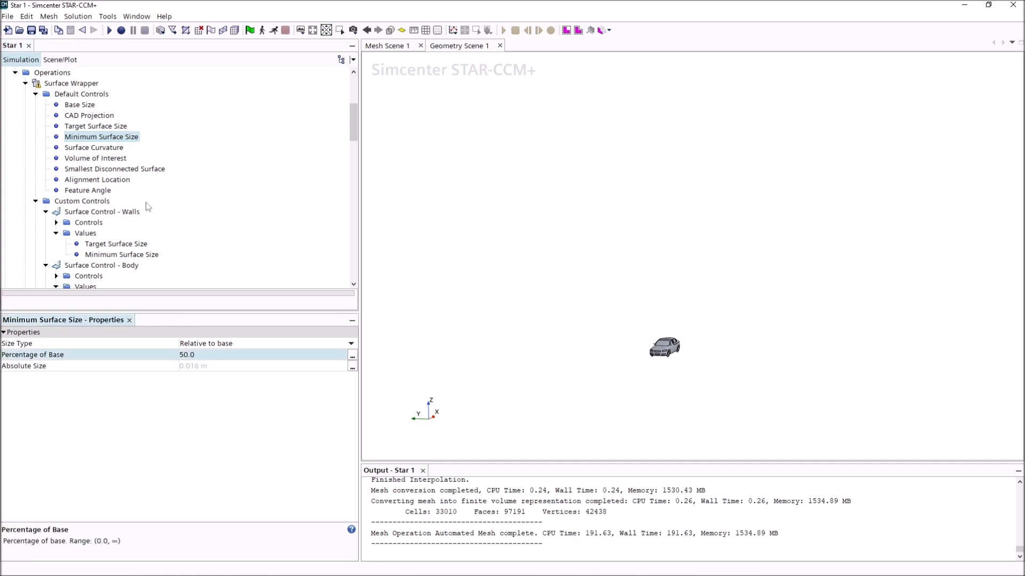
Set the Surface Wrapper's default Surface Curvature to 64 points per circle
{"action": "left_click", "coordinate": [107, 148]}
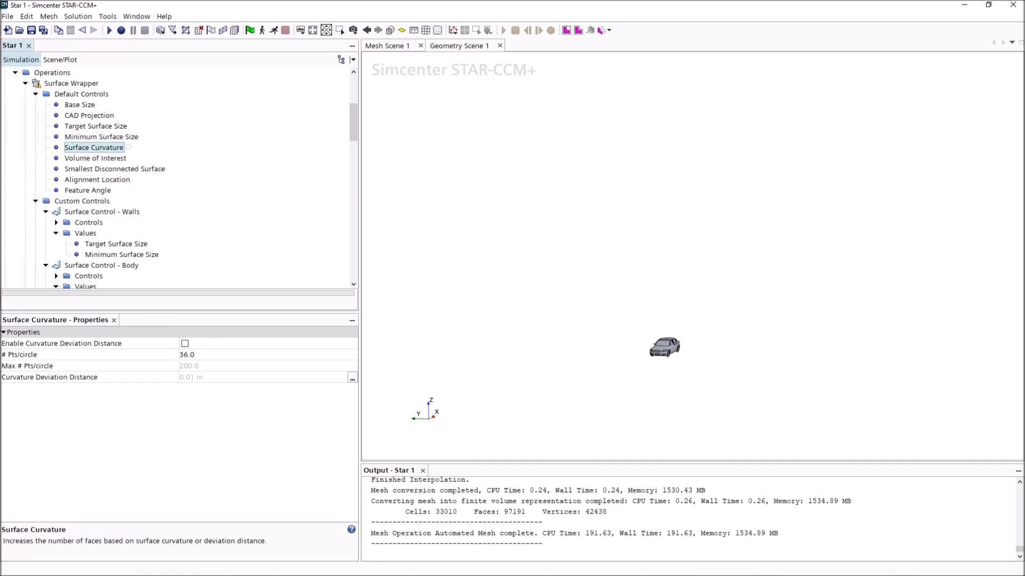
{"action": "left_click", "coordinate": [202, 355]}
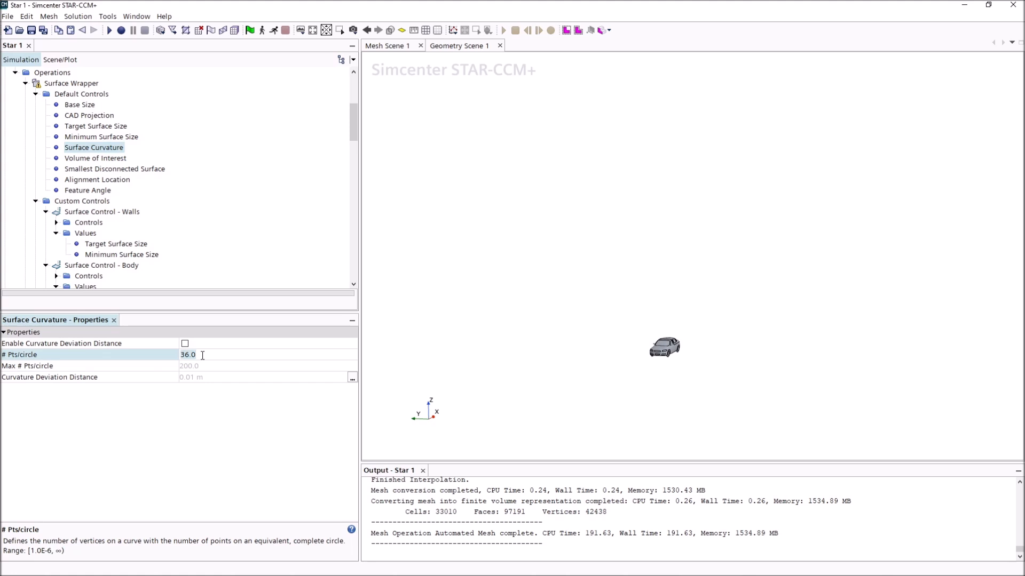
{"action": "type", "text": "64"}
{"action": "key", "text": "Return"}
Review the Surface Wrapper's Volume of Interest, Smallest Disconnected Surface, Alignment Location and Feature Angle default controls
{"action": "left_click", "coordinate": [102, 159]}
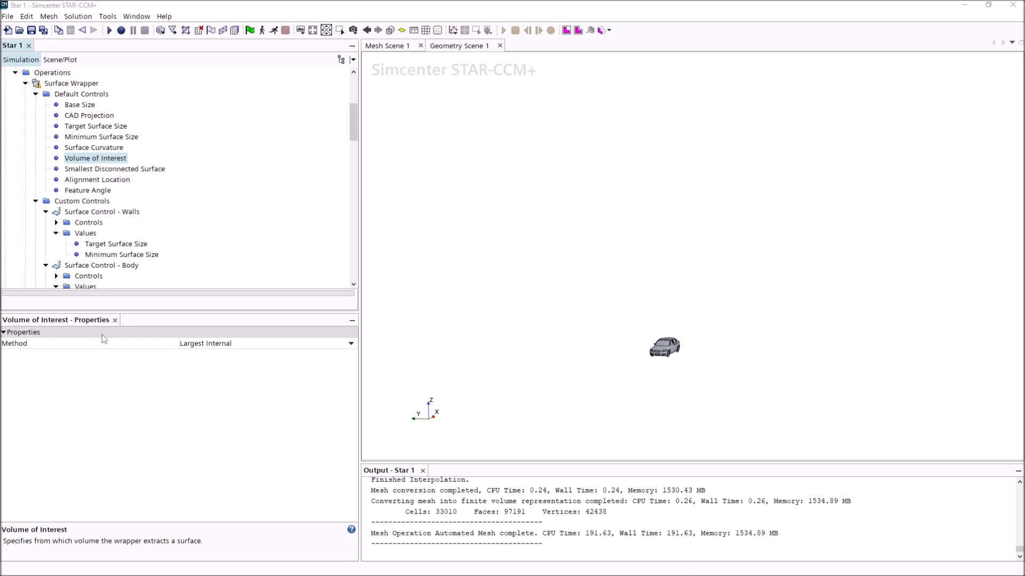
{"action": "left_click", "coordinate": [127, 169]}
{"action": "left_click", "coordinate": [117, 180]}
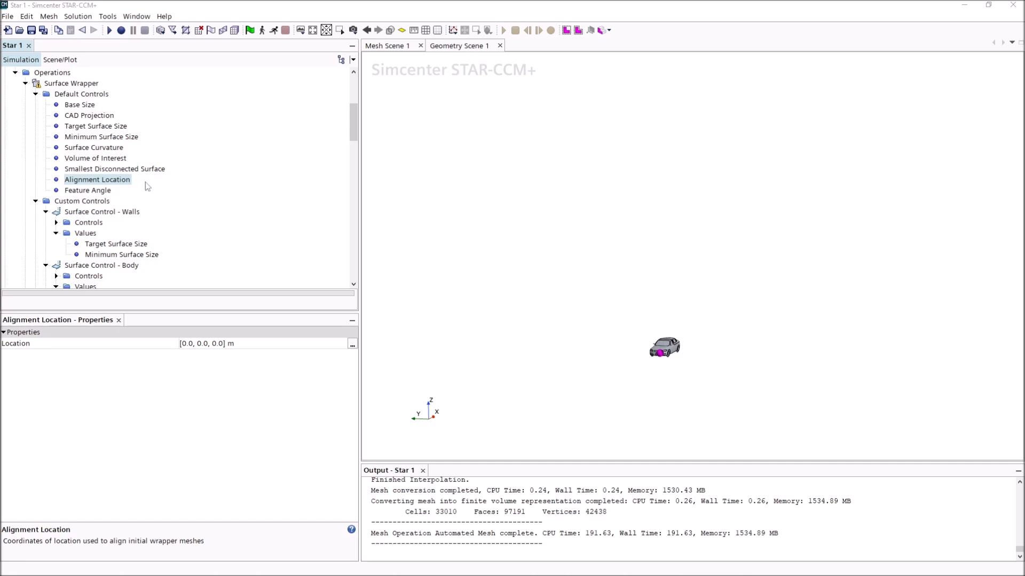
{"action": "left_click", "coordinate": [100, 191]}
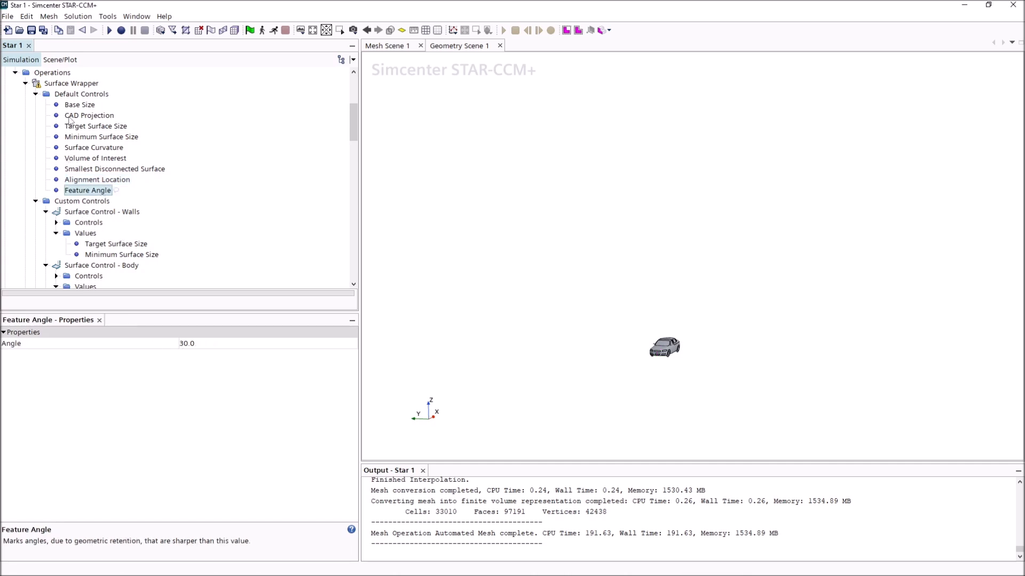
Collapse the Surface Wrapper operation in the simulation tree, including its default controls and custom surface and volumetric controls
{"action": "left_click", "coordinate": [36, 94]}
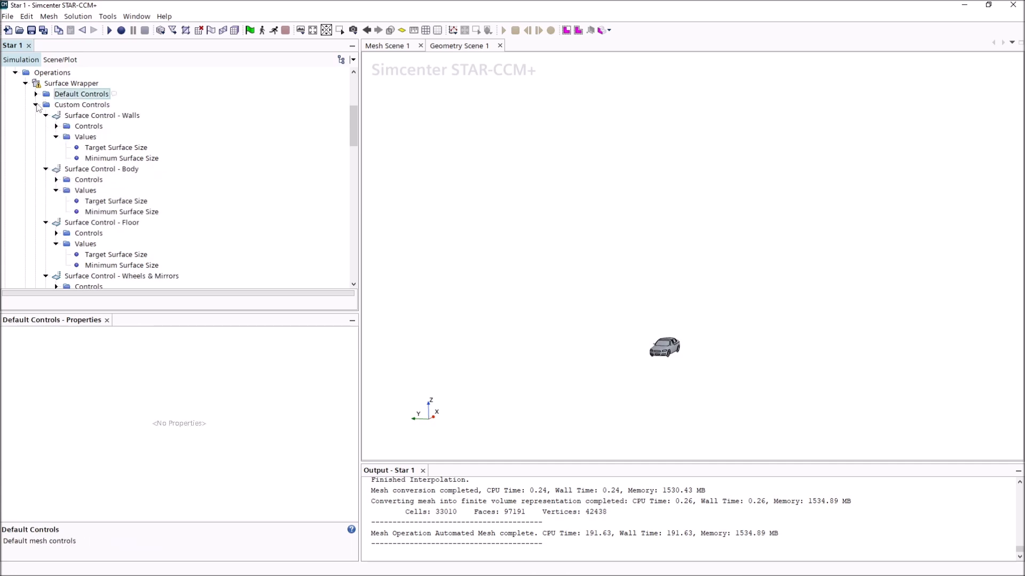
{"action": "left_click", "coordinate": [35, 104]}
{"action": "left_click", "coordinate": [36, 105]}
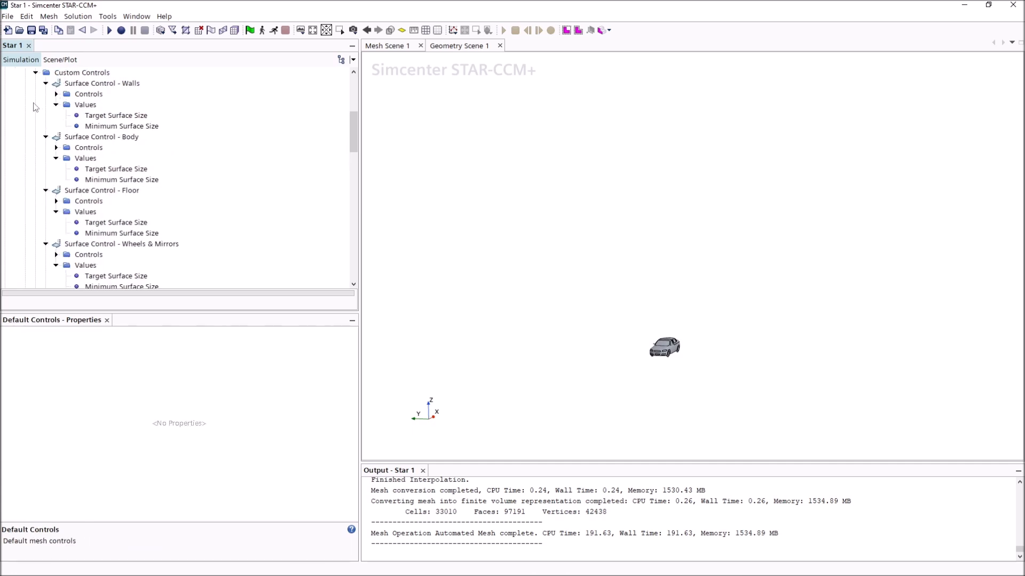
{"action": "left_click", "coordinate": [46, 84]}
{"action": "left_click", "coordinate": [46, 94]}
{"action": "left_click", "coordinate": [46, 105]}
{"action": "left_click", "coordinate": [46, 115]}
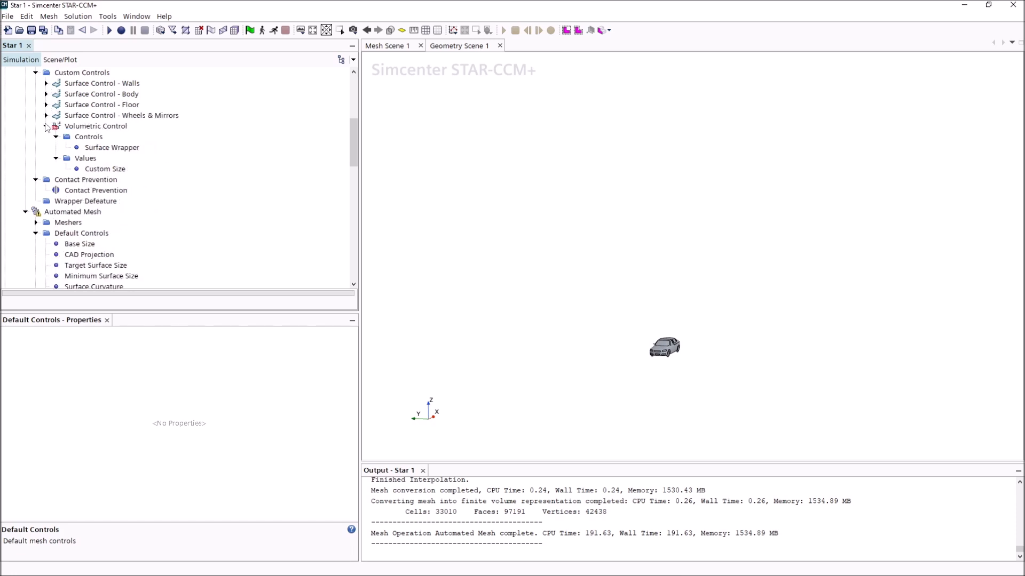
{"action": "left_click", "coordinate": [46, 126]}
{"action": "scroll", "coordinate": [46, 137], "scroll_direction": "up", "scroll_amount": 3}
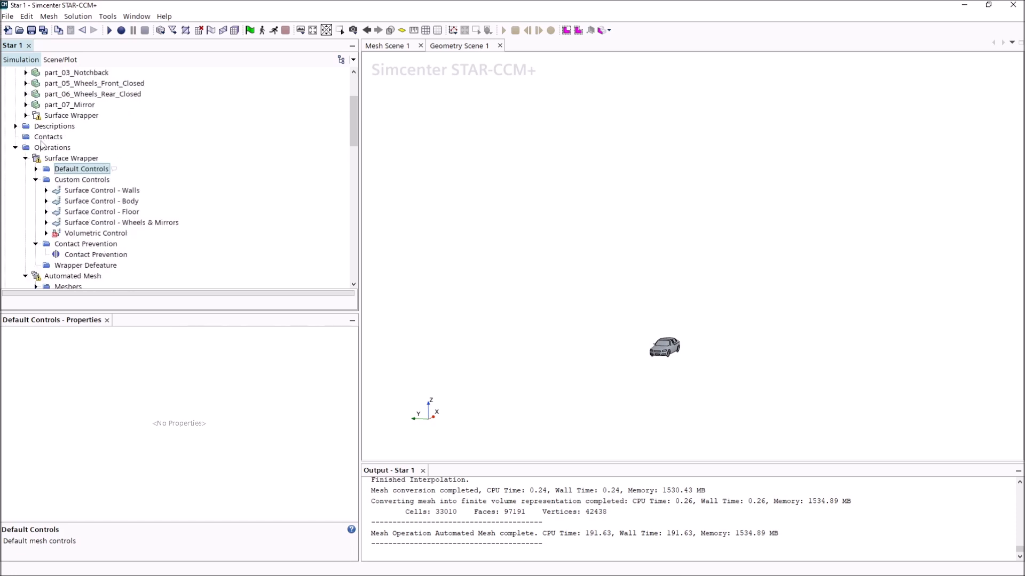
{"action": "left_click", "coordinate": [35, 179]}
{"action": "double_click", "coordinate": [30, 160]}
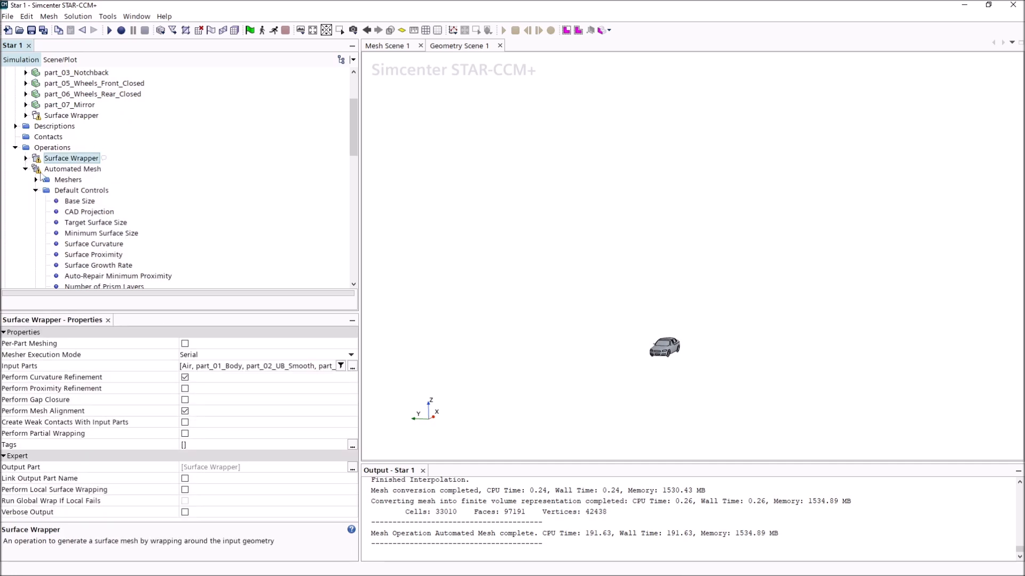
Set the Base Size in the Automated Mesh default controls to 0.032 m
{"action": "scroll", "coordinate": [78, 206], "scroll_direction": "down", "scroll_amount": 3}
{"action": "left_click", "coordinate": [91, 94]}
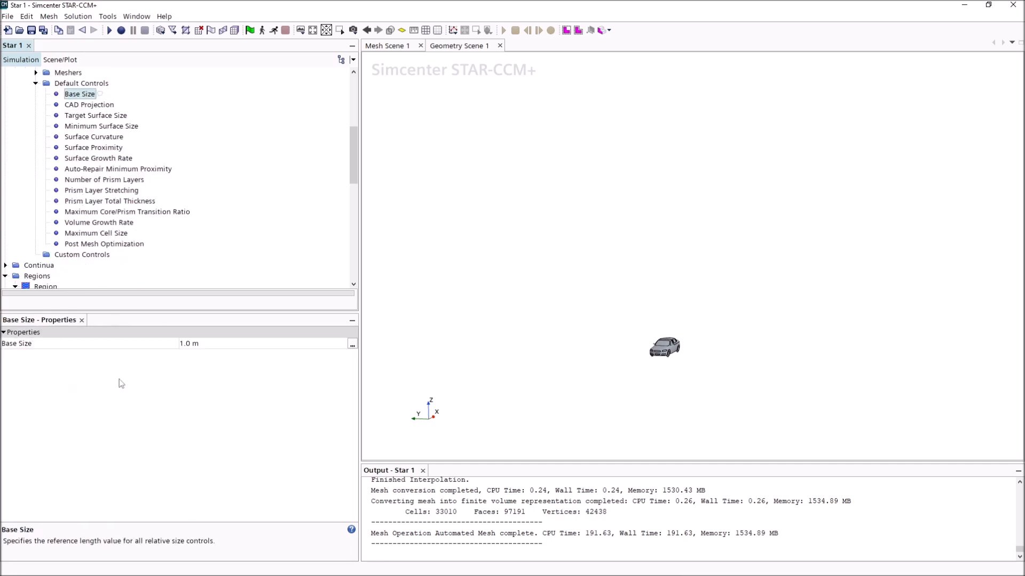
{"action": "left_click", "coordinate": [220, 344]}
{"action": "type", "text": "0."}
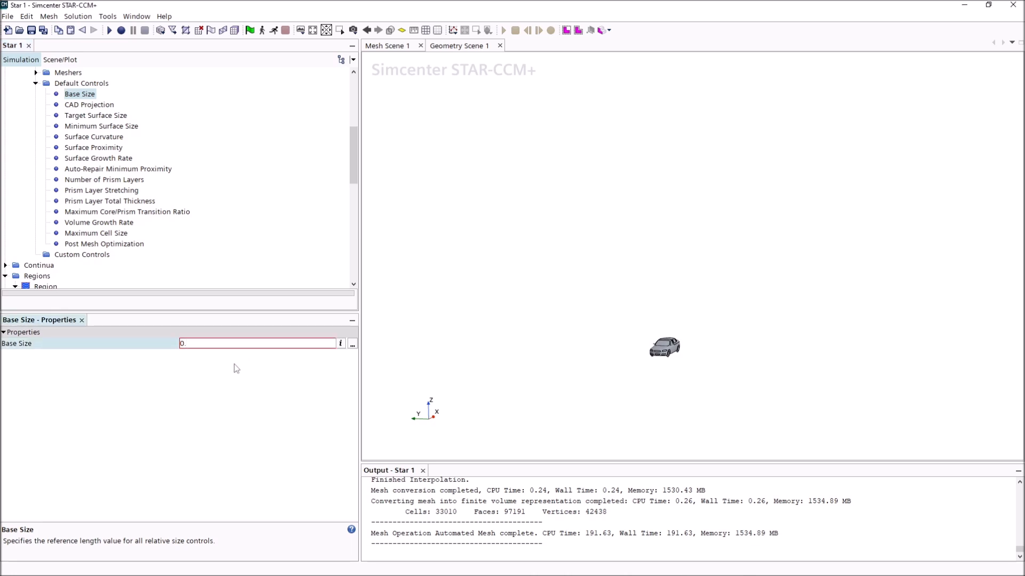
{"action": "key", "text": "Return"}
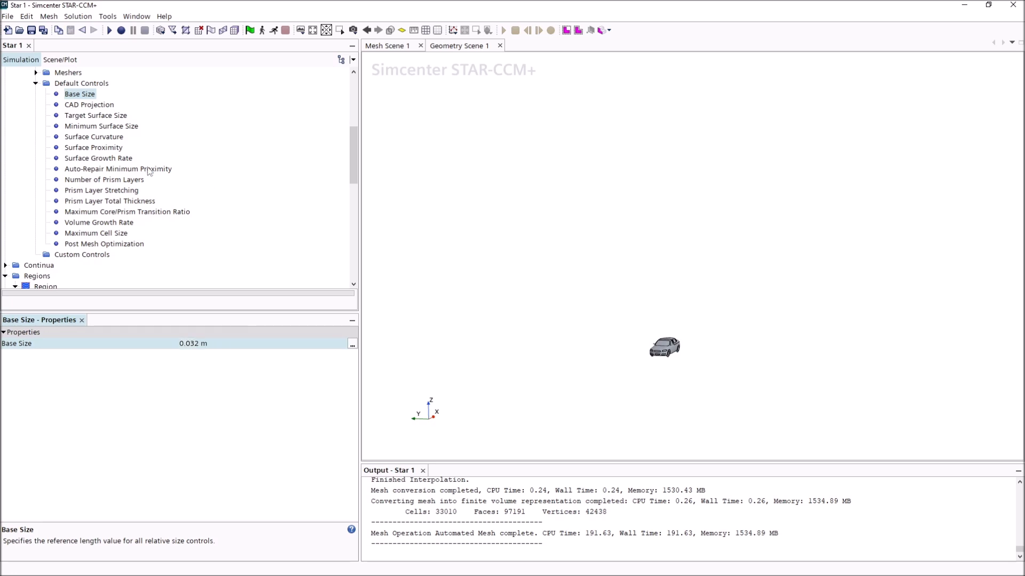
Set the default Minimum Surface Size of the Automated Mesh to 50% of base
{"action": "left_click", "coordinate": [101, 106]}
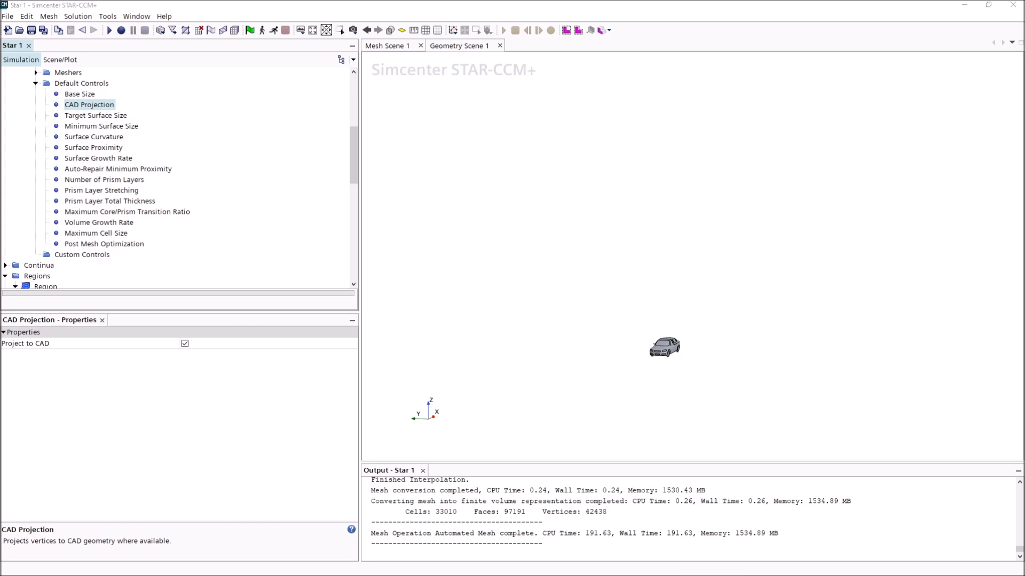
{"action": "left_click", "coordinate": [104, 116]}
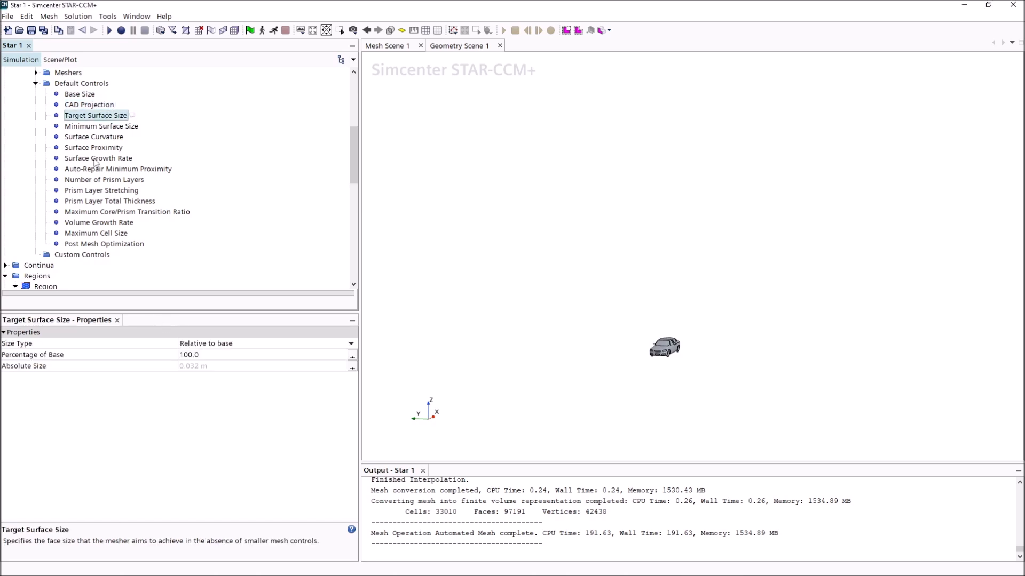
{"action": "left_click", "coordinate": [101, 126]}
{"action": "left_click", "coordinate": [261, 355]}
{"action": "key", "text": "BackSpace"}
{"action": "key", "text": "BackSpace"}
{"action": "key", "text": "BackSpace"}
{"action": "key", "text": "BackSpace"}
{"action": "type", "text": "50"}
{"action": "key", "text": "Return"}
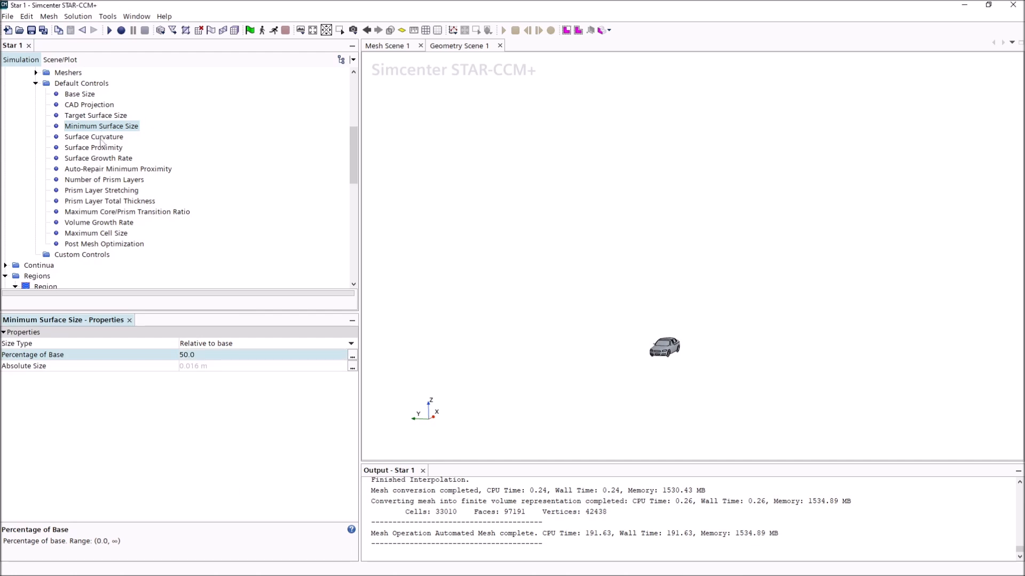
Set the Automated Mesh's default Surface Curvature to 64 points per circle
{"action": "left_click", "coordinate": [94, 137]}
{"action": "left_click", "coordinate": [213, 356]}
{"action": "key", "text": "BackSpace"}
{"action": "key", "text": "BackSpace"}
{"action": "key", "text": "BackSpace"}
{"action": "key", "text": "BackSpace"}
{"action": "type", "text": "64"}
{"action": "key", "text": "Return"}
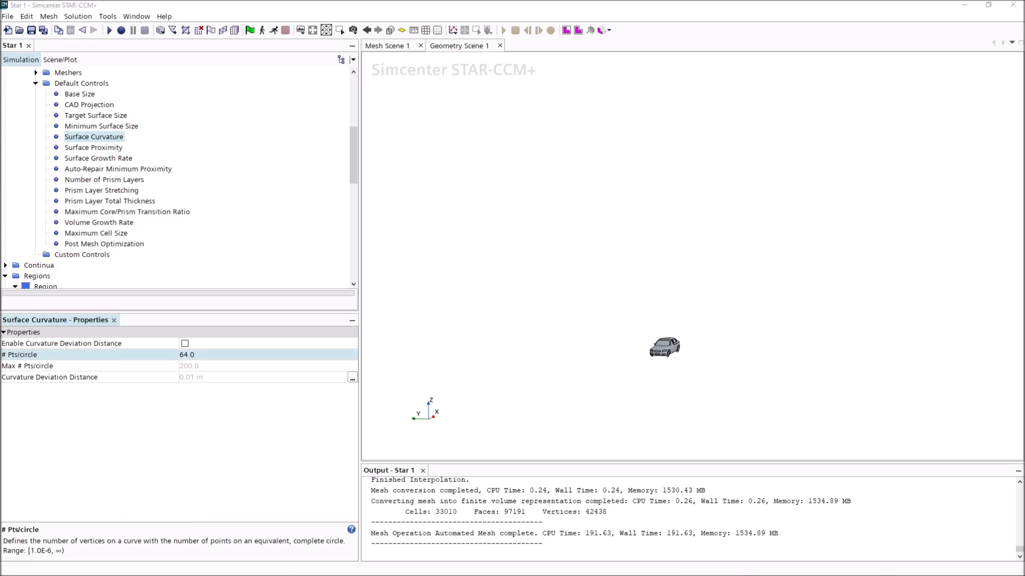
Switch the Automated Mesh's default Surface Growth Rate to User Specified with a value of 1.8
{"action": "left_click", "coordinate": [95, 146]}
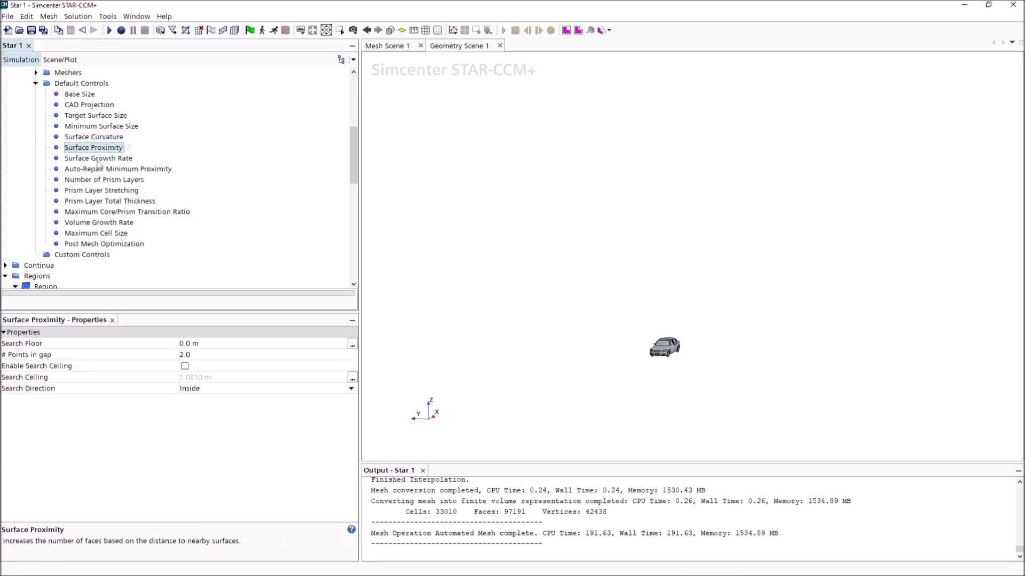
{"action": "left_click", "coordinate": [98, 158]}
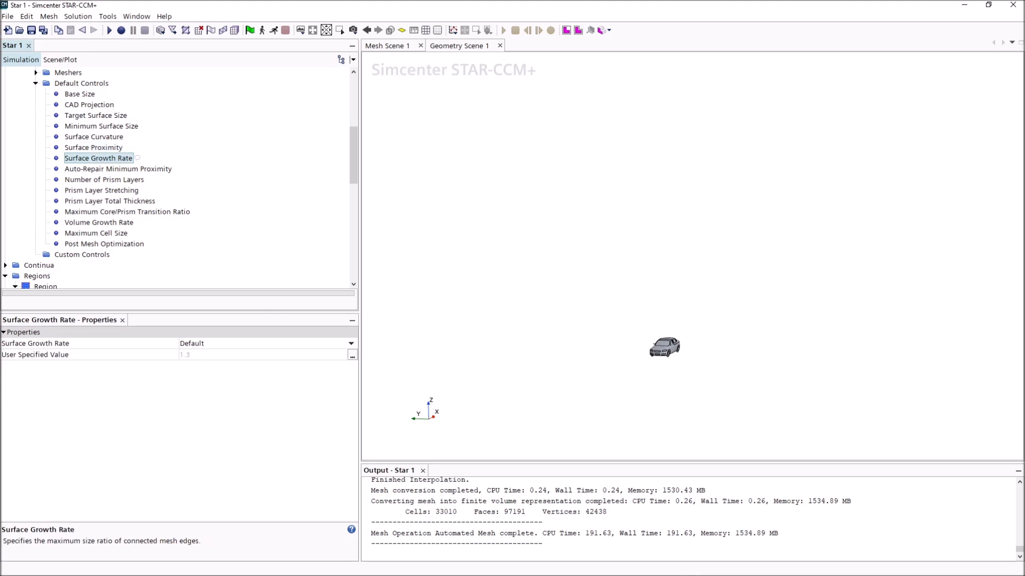
{"action": "left_click", "coordinate": [200, 343]}
{"action": "left_click", "coordinate": [201, 343]}
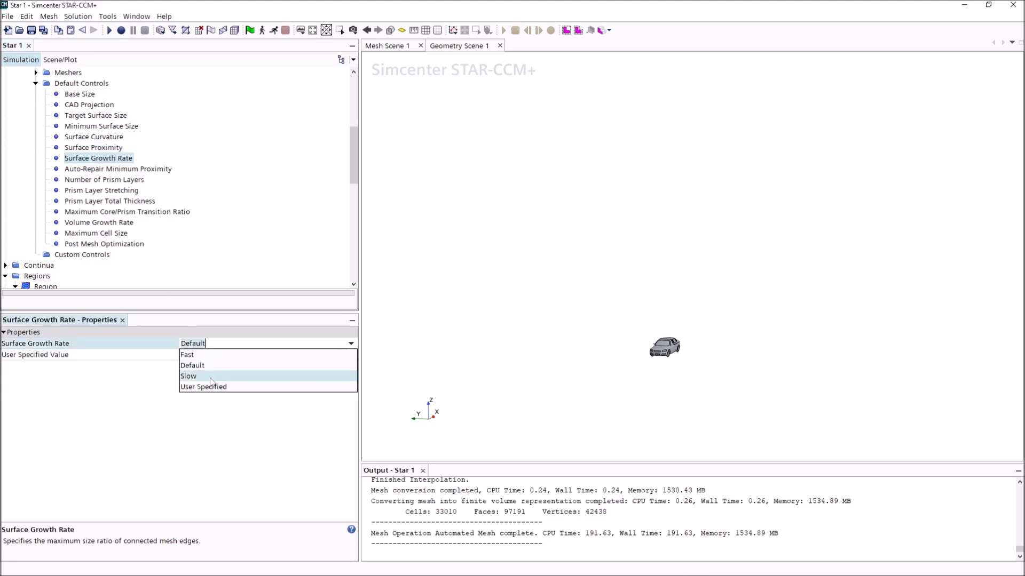
{"action": "left_click", "coordinate": [214, 387]}
{"action": "left_click", "coordinate": [217, 355]}
{"action": "key", "text": "BackSpace"}
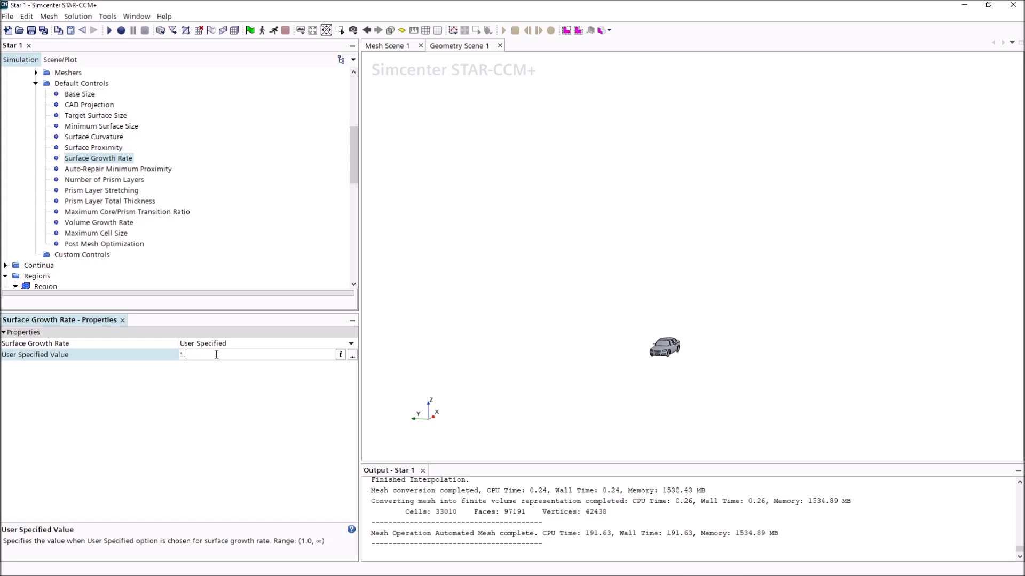
{"action": "type", "text": "8"}
{"action": "key", "text": "Return"}
Set the Minimum Proximity of the Automated Mesh's Auto-Repair Minimum Proximity control to 0.05
{"action": "left_click", "coordinate": [122, 170]}
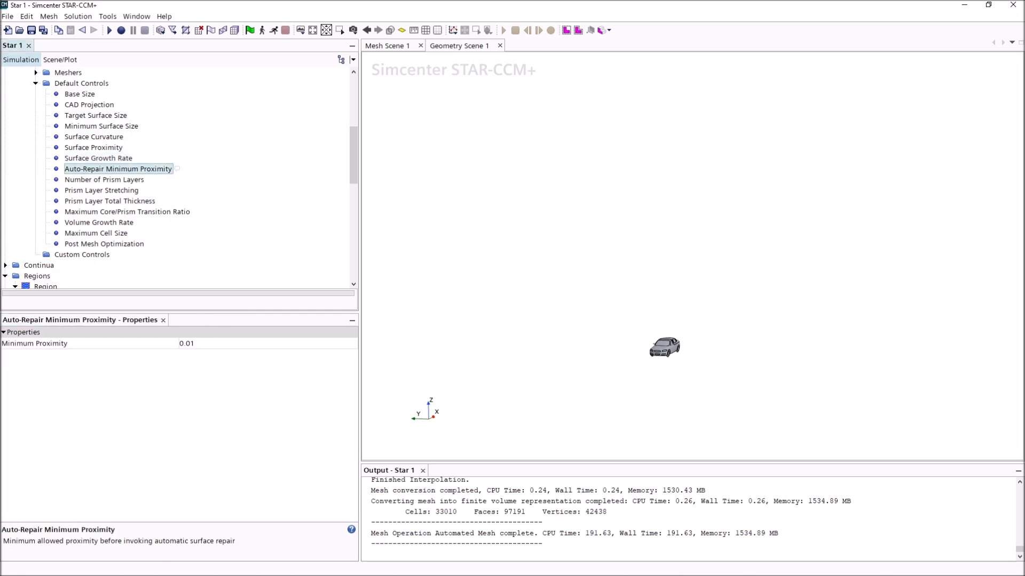
{"action": "left_click", "coordinate": [206, 345]}
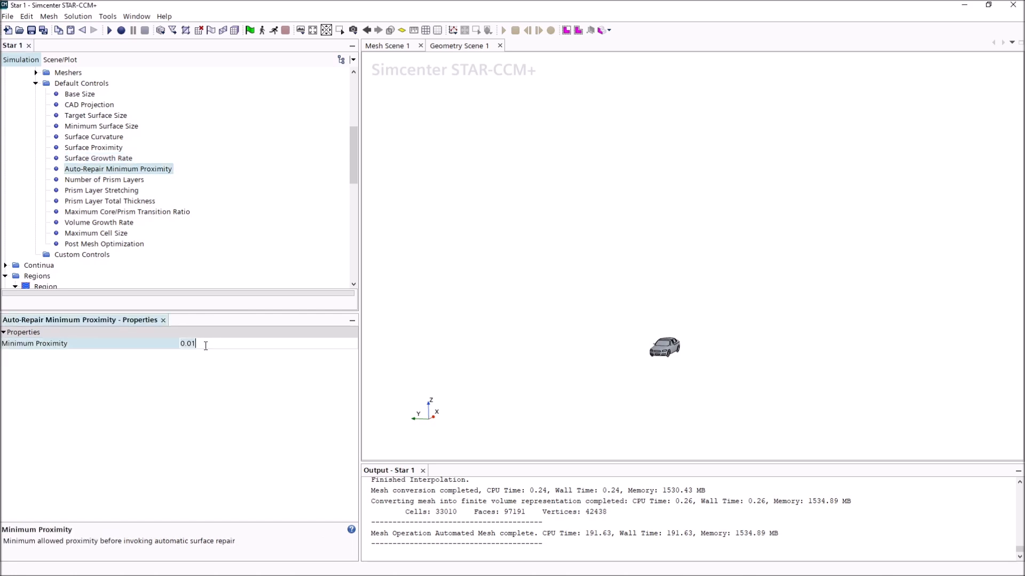
{"action": "key", "text": "BackSpace"}
{"action": "key", "text": "BackSpace"}
{"action": "key", "text": "BackSpace"}
{"action": "key", "text": "Return"}
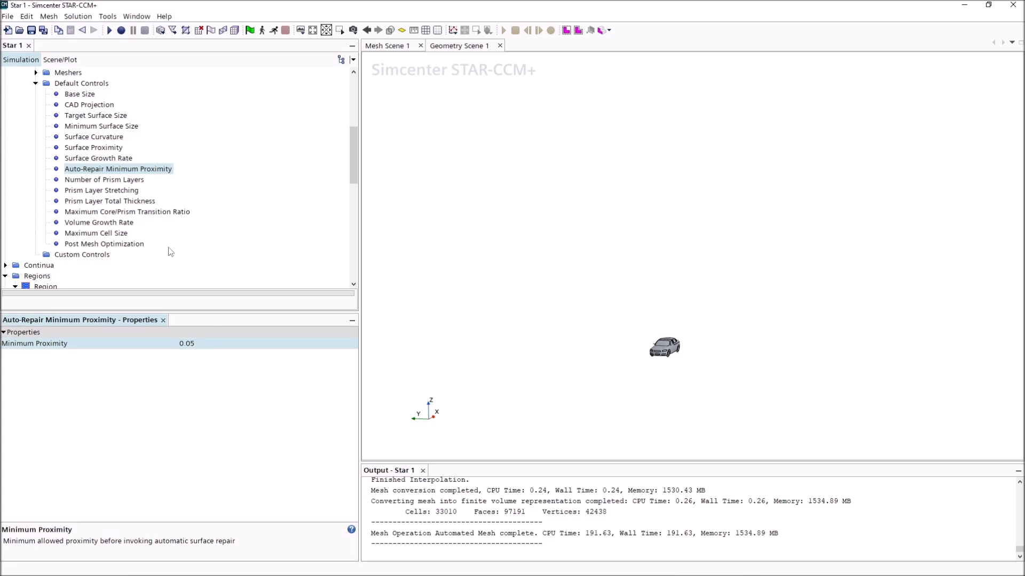
Set the Minimum Face Quality of the Automated Mesh's Automatic Surface Repair mesher to 0.01
{"action": "left_click", "coordinate": [105, 181]}
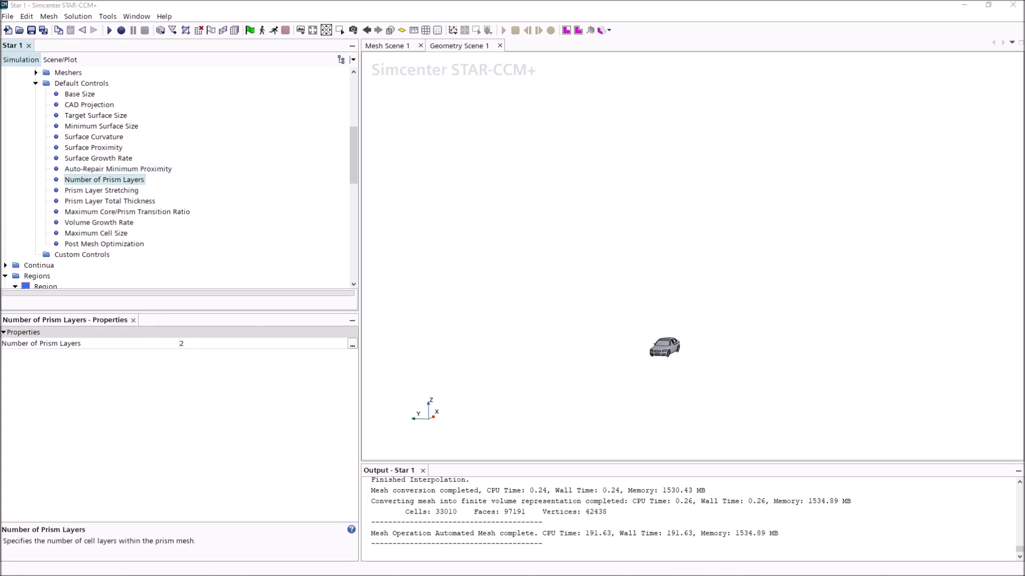
{"action": "left_click", "coordinate": [112, 191]}
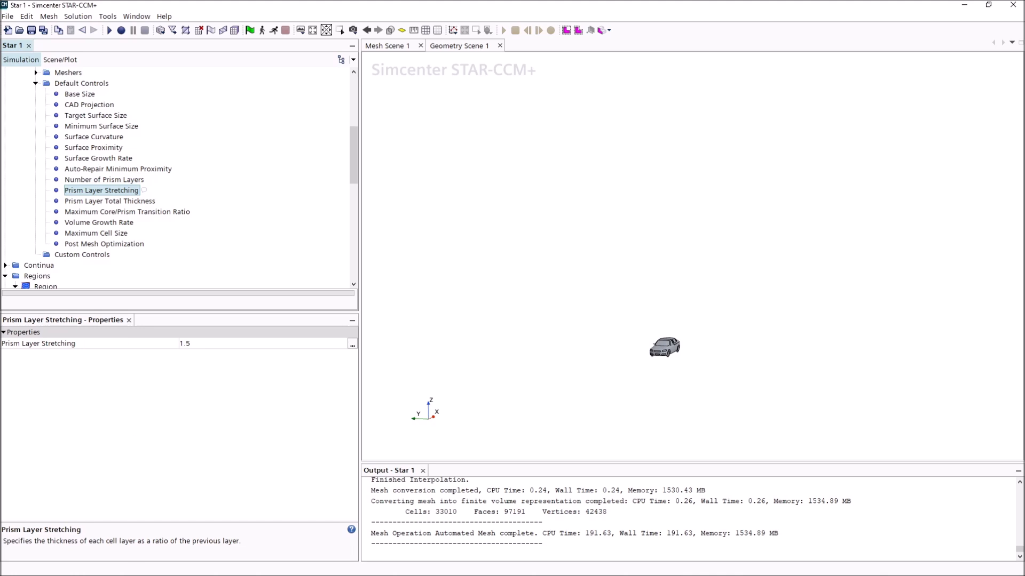
{"action": "left_click", "coordinate": [47, 82]}
{"action": "left_click", "coordinate": [36, 73]}
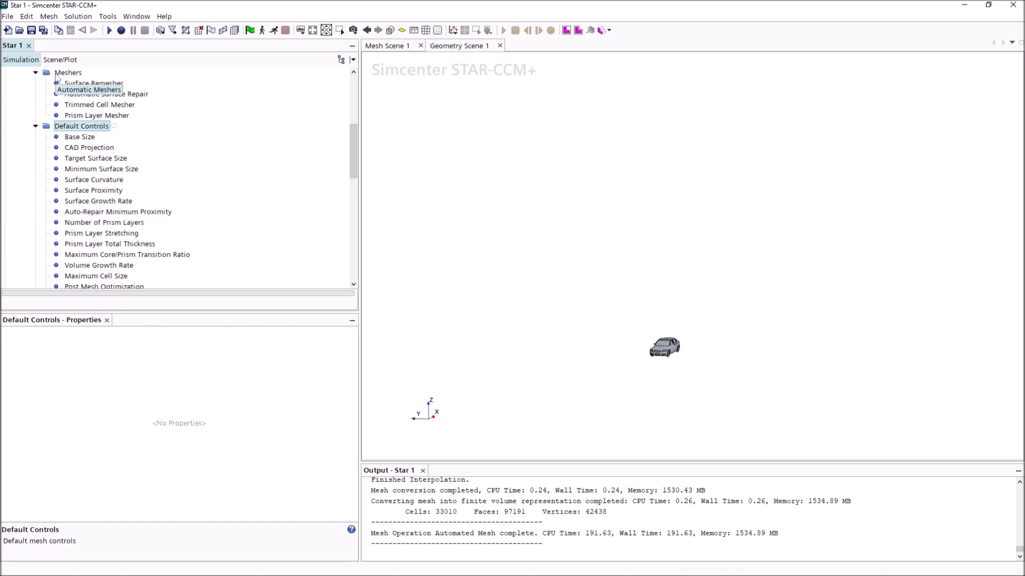
{"action": "left_click", "coordinate": [57, 74]}
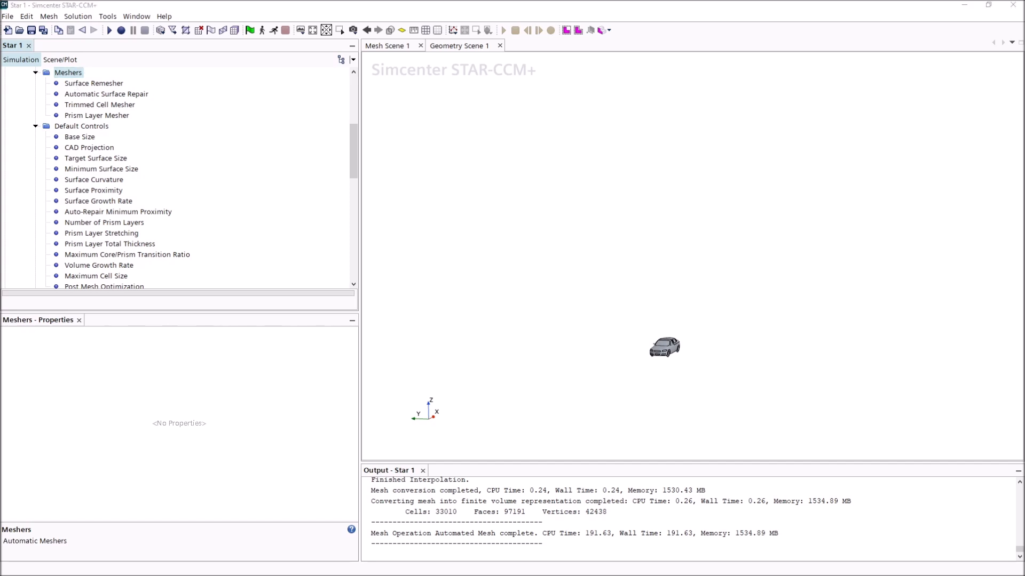
{"action": "left_click", "coordinate": [113, 85]}
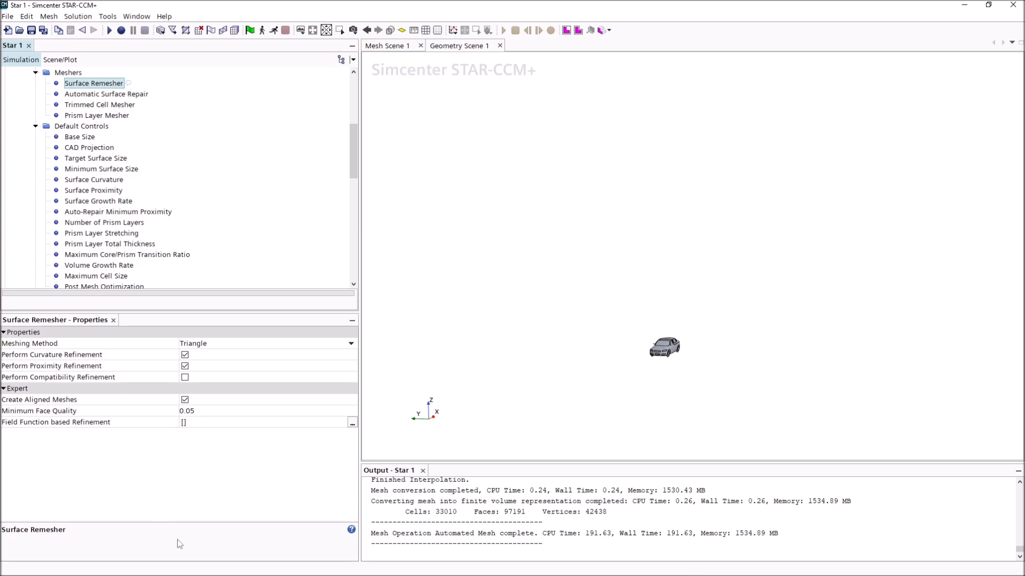
{"action": "left_click", "coordinate": [94, 95]}
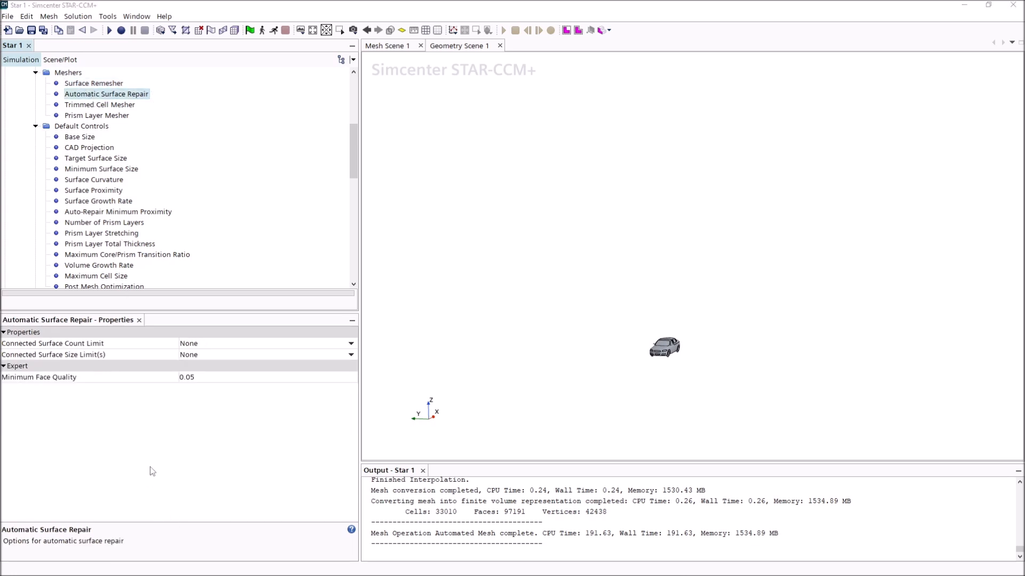
{"action": "left_click", "coordinate": [208, 389]}
{"action": "left_click", "coordinate": [207, 376]}
{"action": "type", "text": "0.01"}
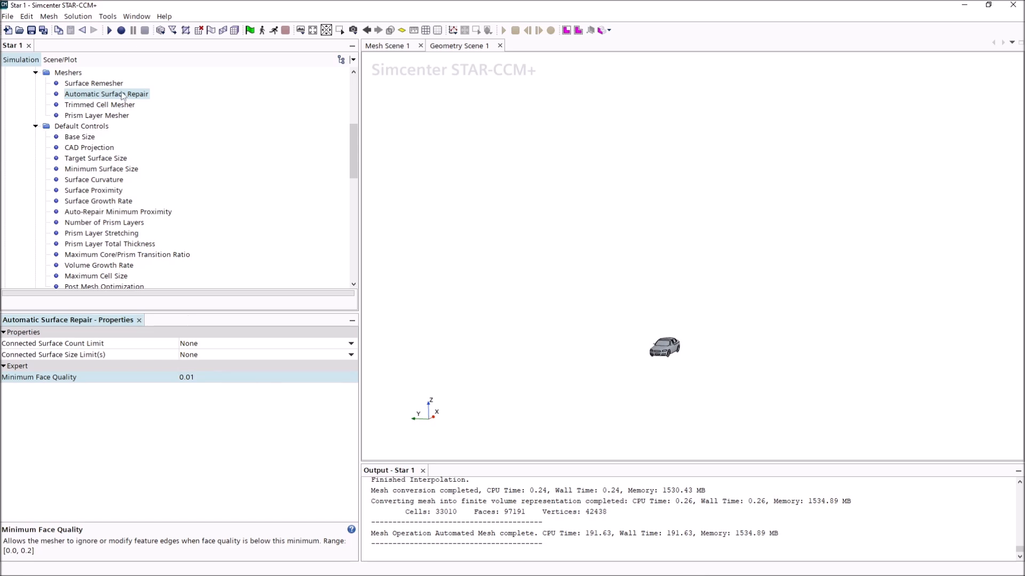
Change the Prism Layer Mesher's Distribution Mode to Wall Thickness
{"action": "left_click", "coordinate": [119, 106]}
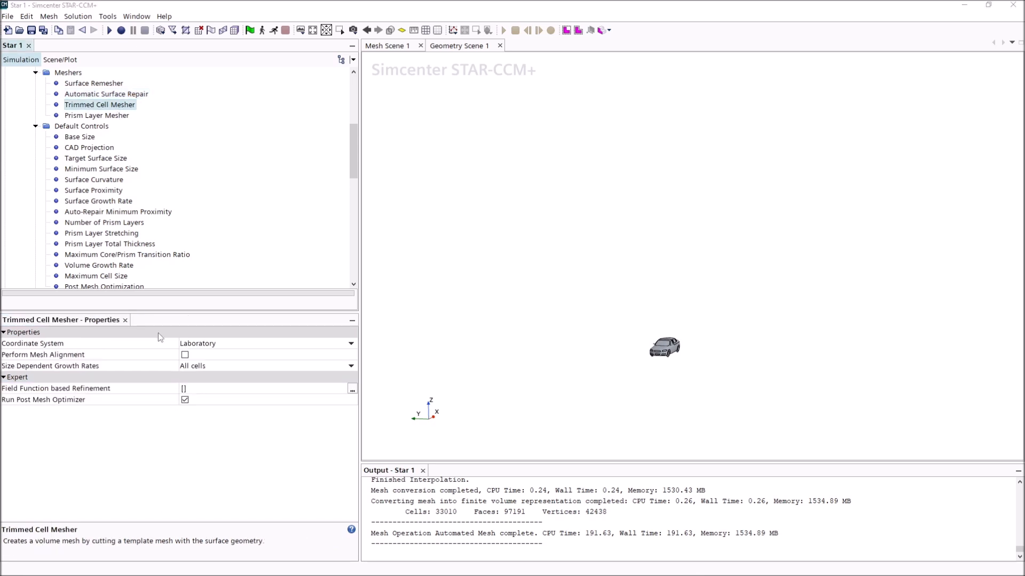
{"action": "left_click", "coordinate": [111, 117]}
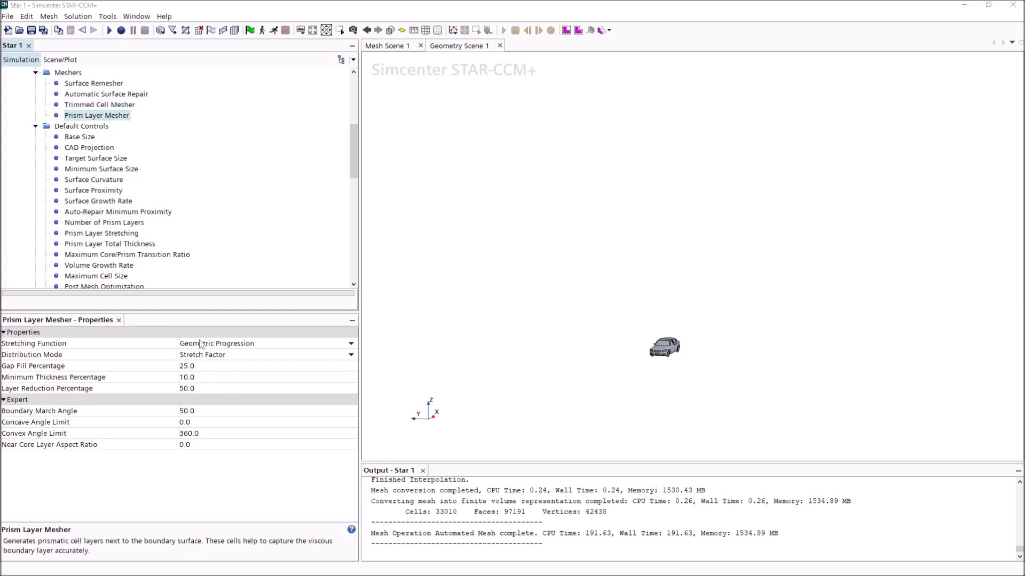
{"action": "scroll", "coordinate": [143, 213], "scroll_direction": "up", "scroll_amount": 3}
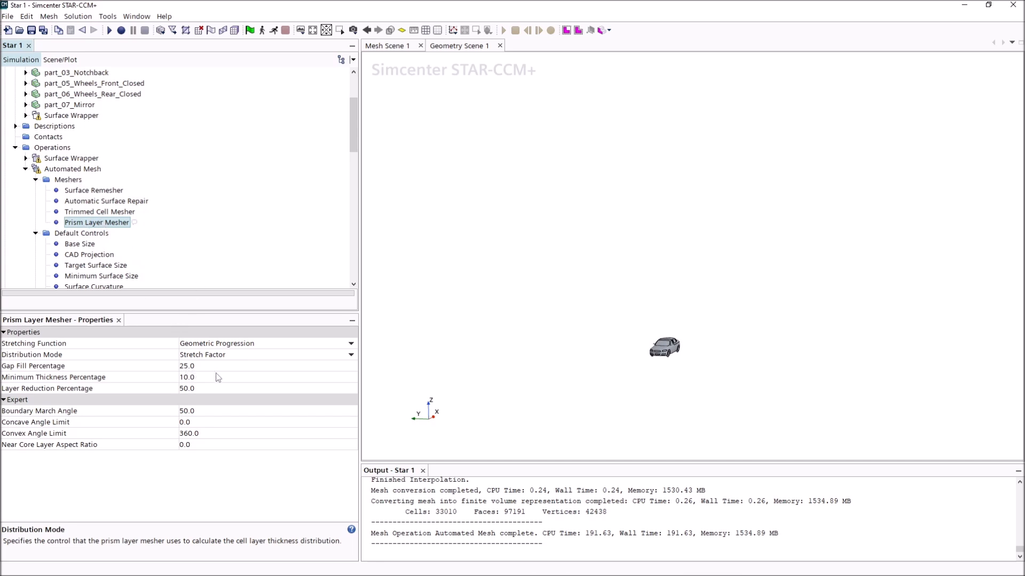
{"action": "left_click", "coordinate": [236, 356]}
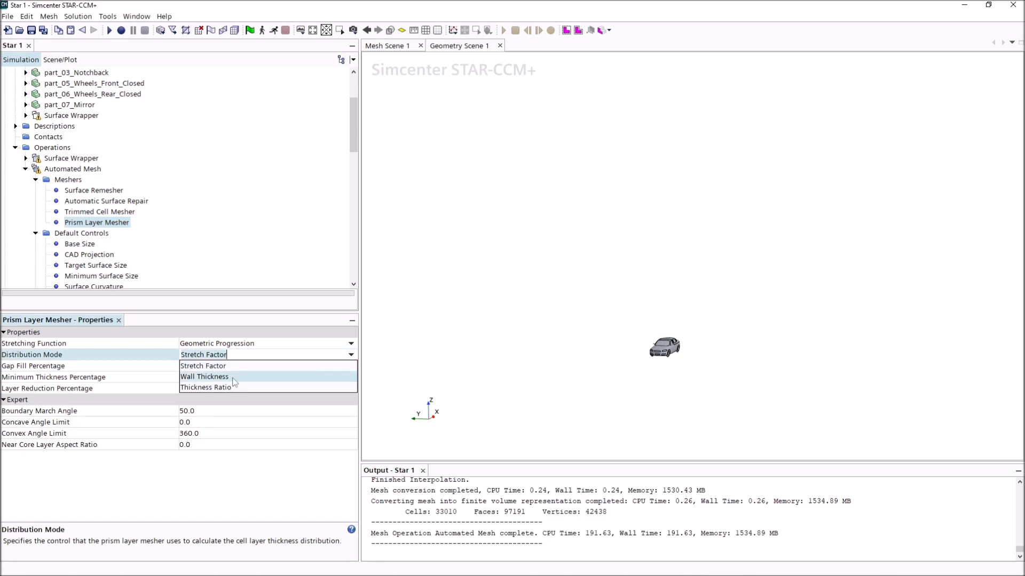
{"action": "left_click", "coordinate": [234, 377]}
Set the default Prism Layer Near Wall Thickness to 5.0E-5 m
{"action": "scroll", "coordinate": [193, 231], "scroll_direction": "down", "scroll_amount": 3}
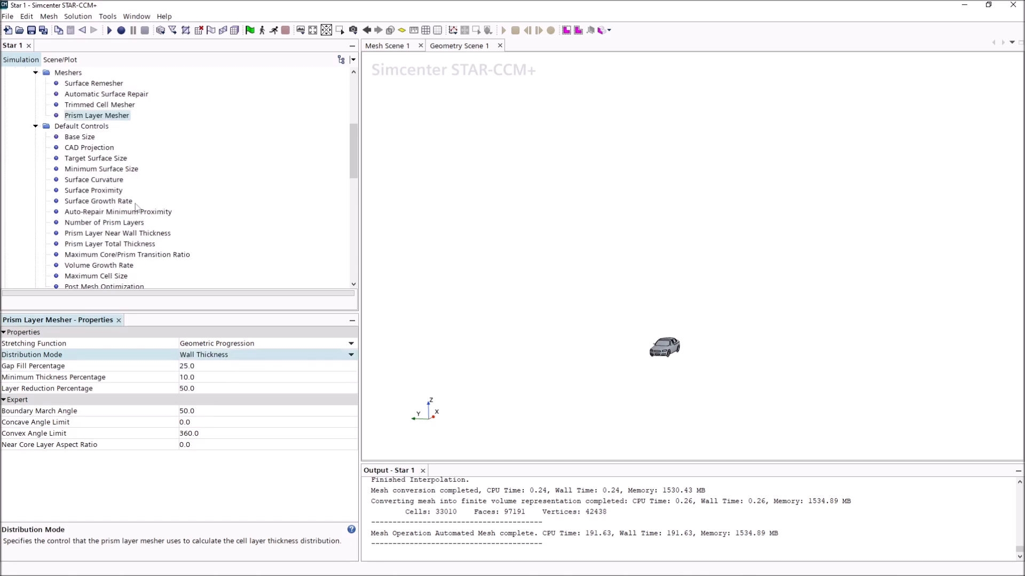
{"action": "left_click", "coordinate": [147, 235]}
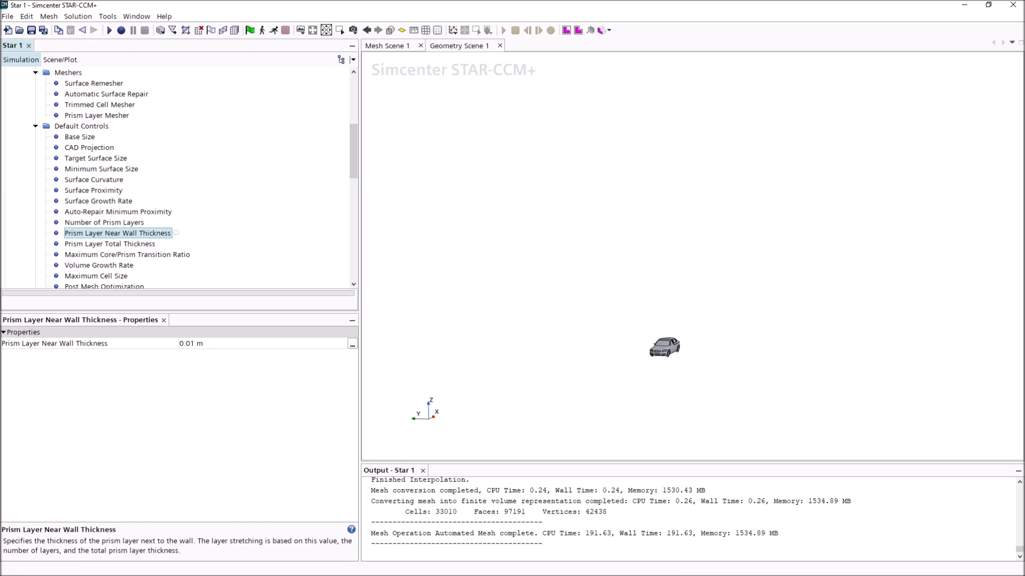
{"action": "left_click", "coordinate": [217, 344]}
{"action": "type", "text": "0.0"}
{"action": "key", "text": "Return"}
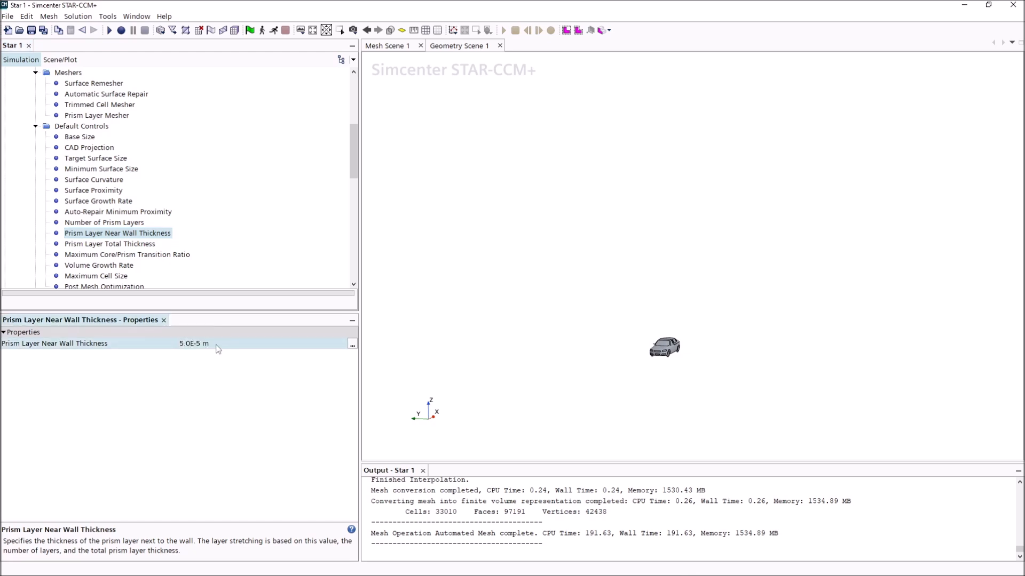
Switch the default Prism Layer Total Thickness to an Absolute size type and set it to 0.005 m
{"action": "left_click", "coordinate": [127, 244]}
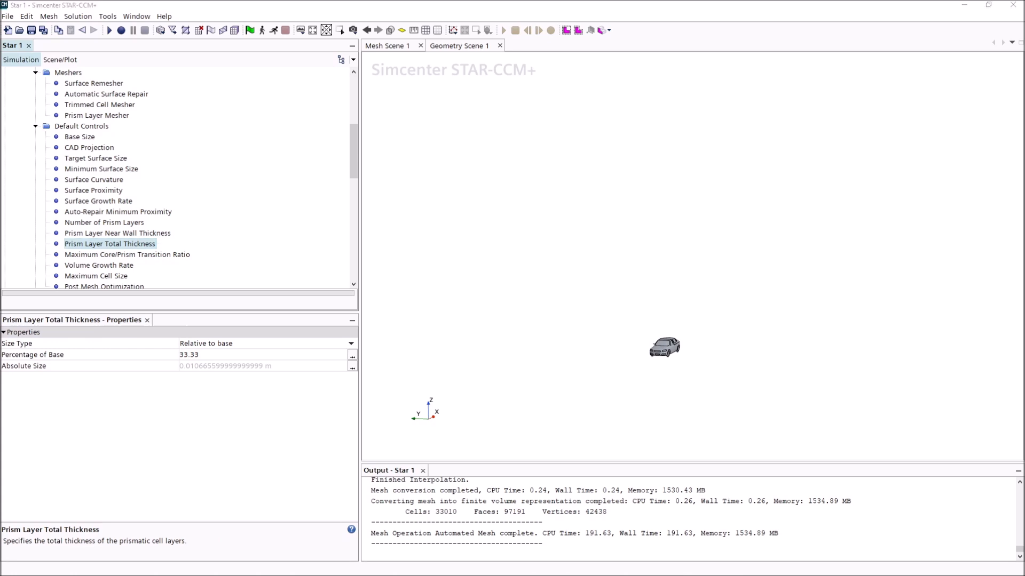
{"action": "left_click", "coordinate": [222, 345]}
{"action": "left_click", "coordinate": [217, 366]}
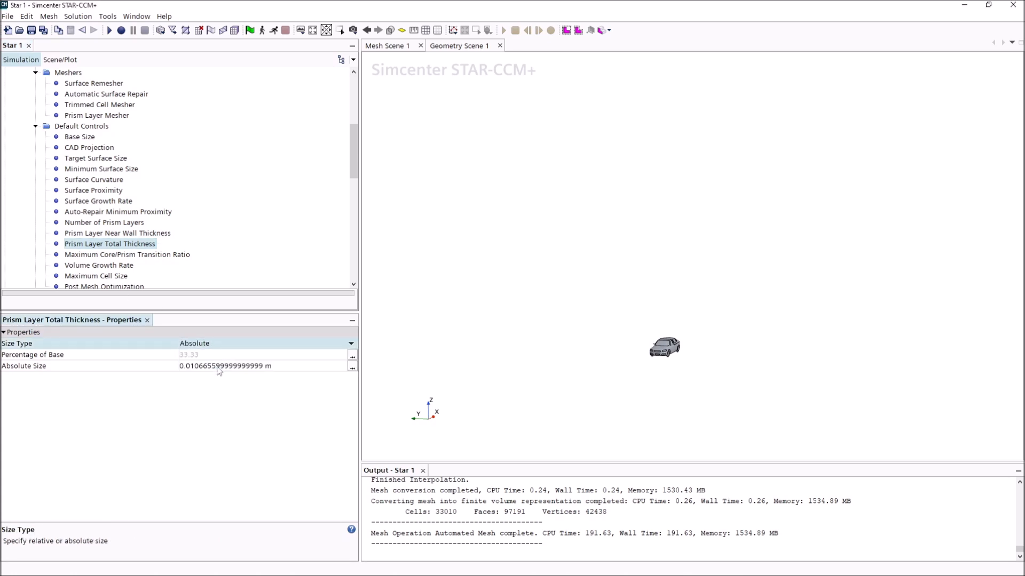
{"action": "left_click", "coordinate": [219, 366]}
{"action": "key", "text": "ctrl+a"}
{"action": "type", "text": "0."}
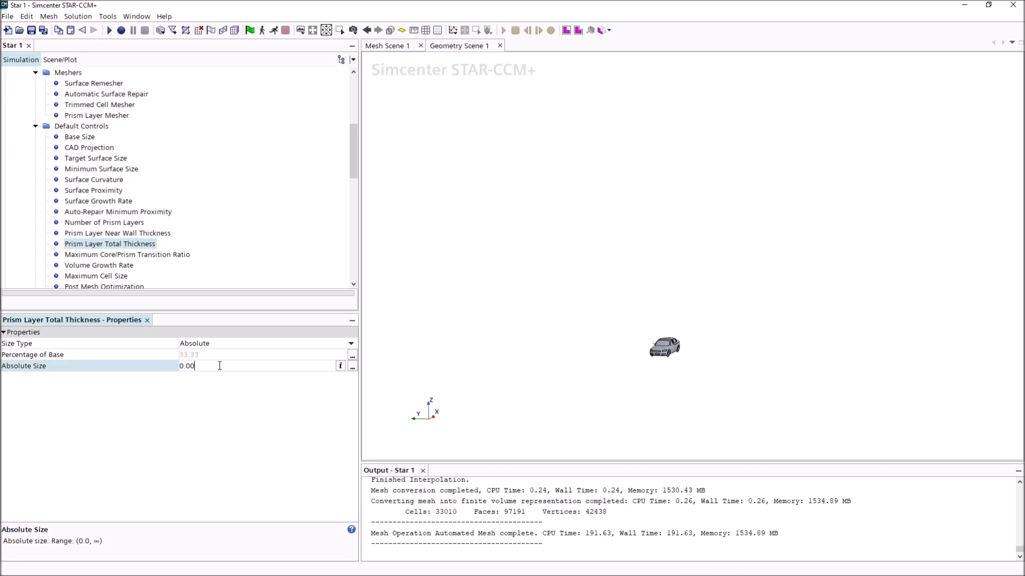
{"action": "type", "text": "01"}
{"action": "key", "text": "Return"}
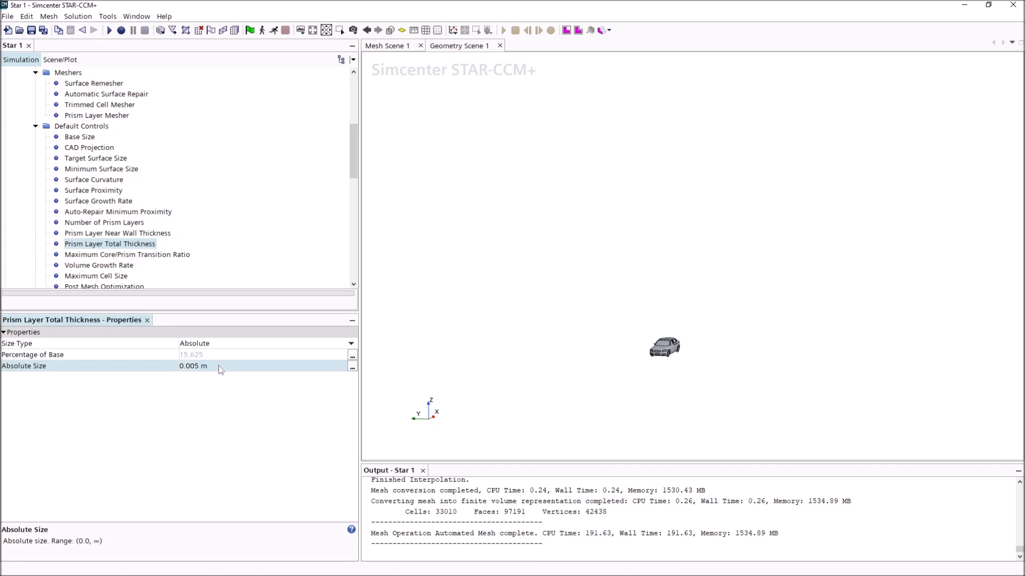
Set both the Default Growth Rate and the Surface Growth Rate of the Volume Growth Rate control to Slow
{"action": "left_click", "coordinate": [138, 255]}
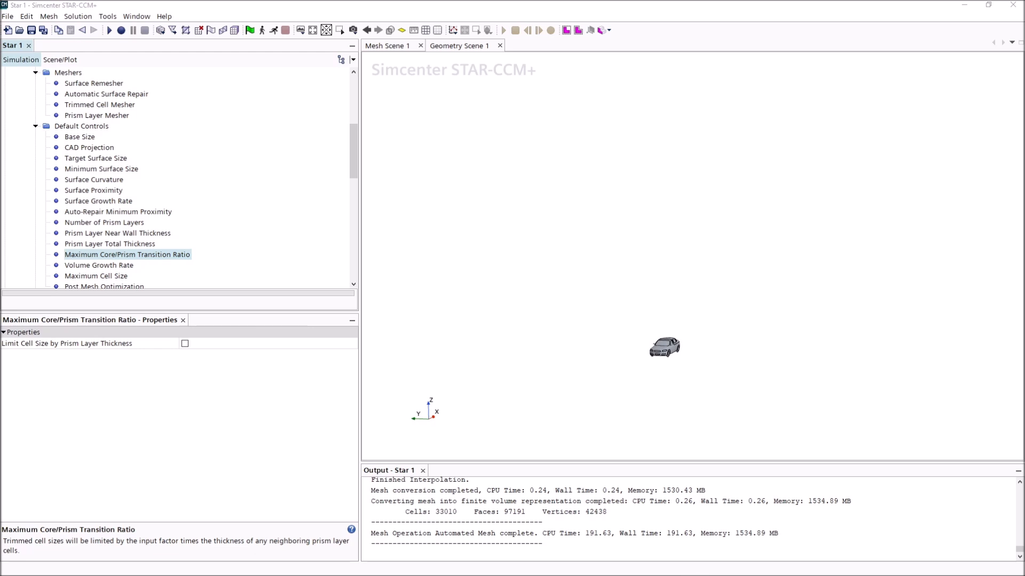
{"action": "left_click", "coordinate": [92, 266]}
{"action": "left_click", "coordinate": [208, 344]}
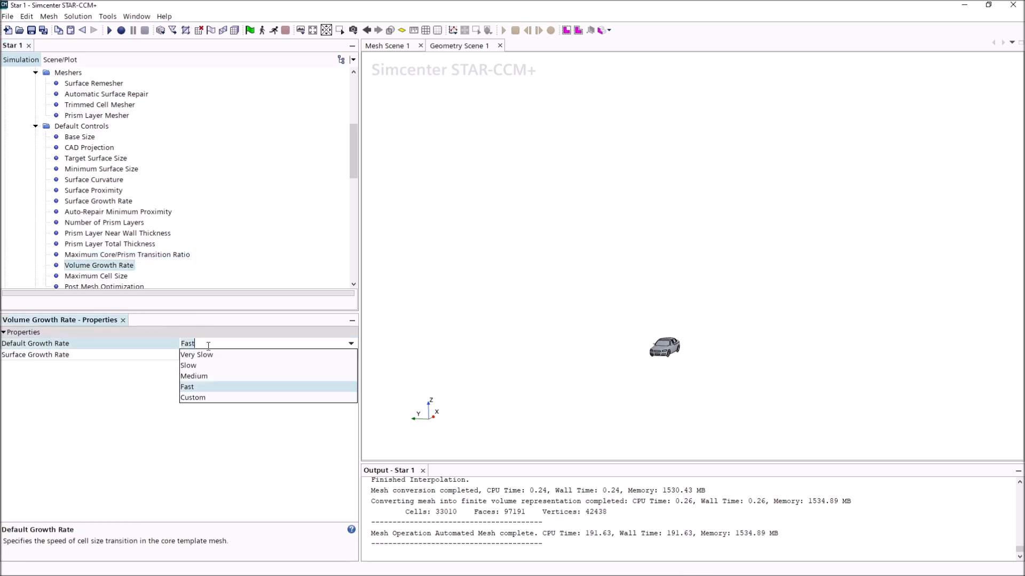
{"action": "left_click", "coordinate": [208, 366]}
{"action": "left_click", "coordinate": [213, 356]}
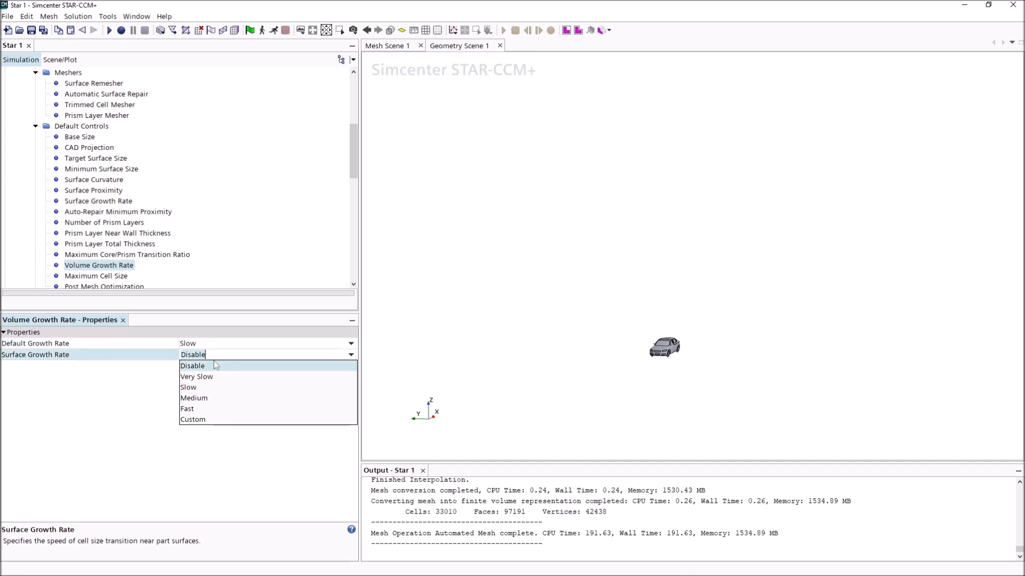
{"action": "left_click", "coordinate": [213, 388]}
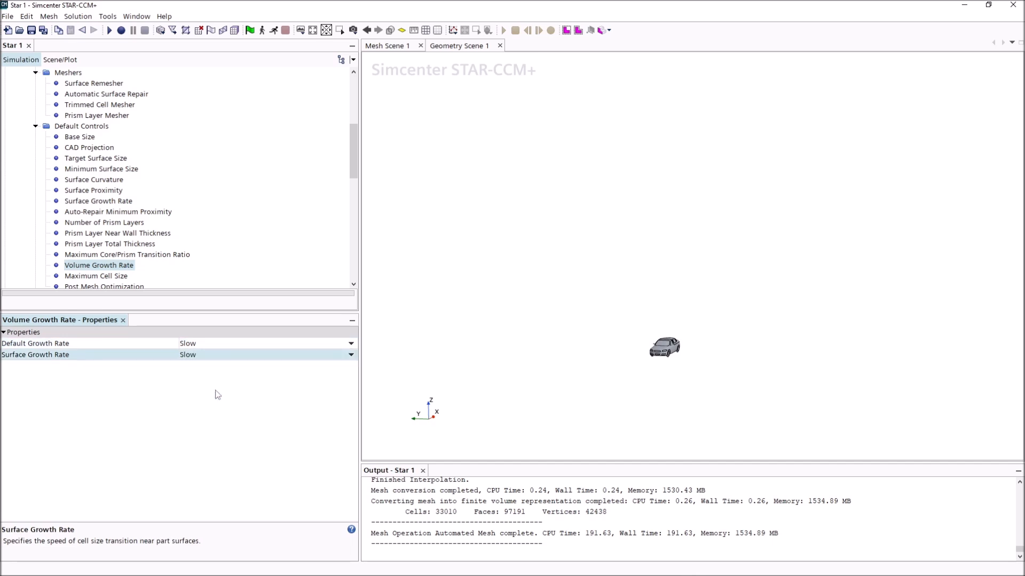
Set the default Maximum Cell Size to 3600% of base, keeping the size type relative to base
{"action": "left_click", "coordinate": [105, 277]}
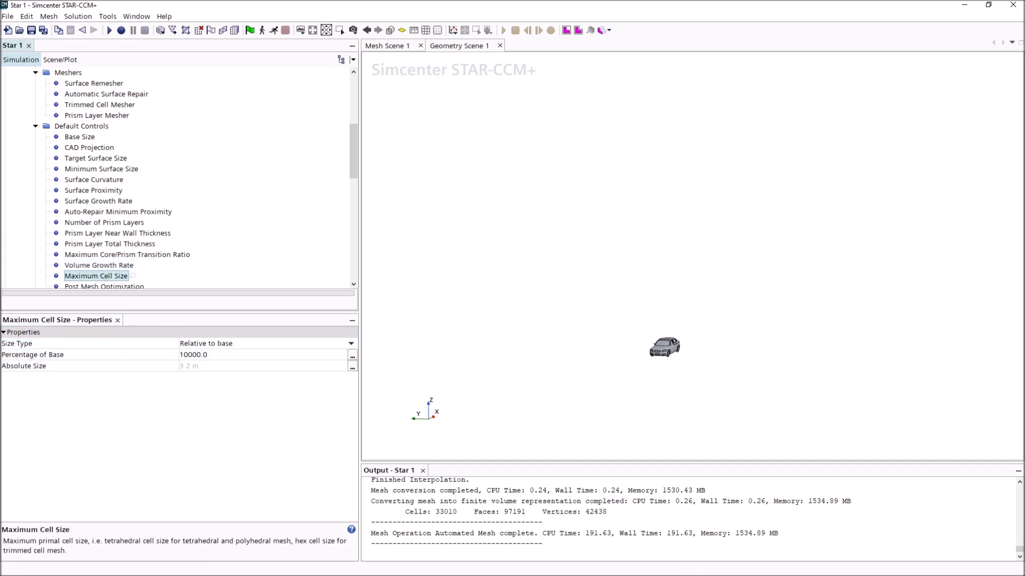
{"action": "left_click", "coordinate": [234, 343]}
{"action": "left_click", "coordinate": [234, 343]}
{"action": "left_click", "coordinate": [235, 366]}
{"action": "left_click", "coordinate": [240, 343]}
{"action": "left_click", "coordinate": [235, 355]}
{"action": "left_click", "coordinate": [230, 356]}
{"action": "type", "text": "3600"}
{"action": "key", "text": "Return"}
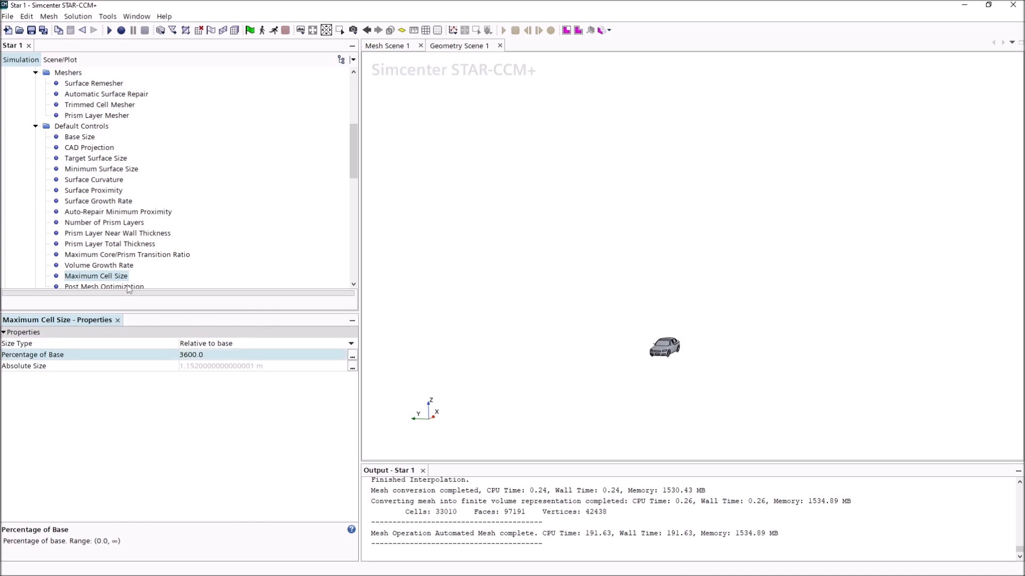
Set the Prism Layer Mesher's Gap Fill Percentage to 40 and its Minimum Thickness Percentage to 4
{"action": "scroll", "coordinate": [99, 257], "scroll_direction": "down", "scroll_amount": 3}
{"action": "left_click", "coordinate": [112, 180]}
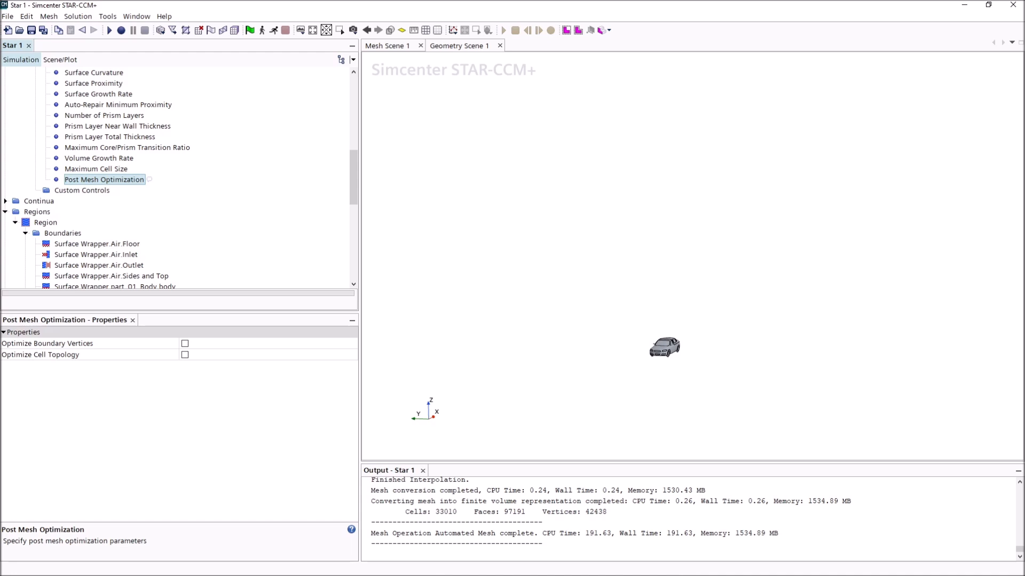
{"action": "scroll", "coordinate": [137, 143], "scroll_direction": "up", "scroll_amount": 3}
{"action": "left_click", "coordinate": [108, 117]}
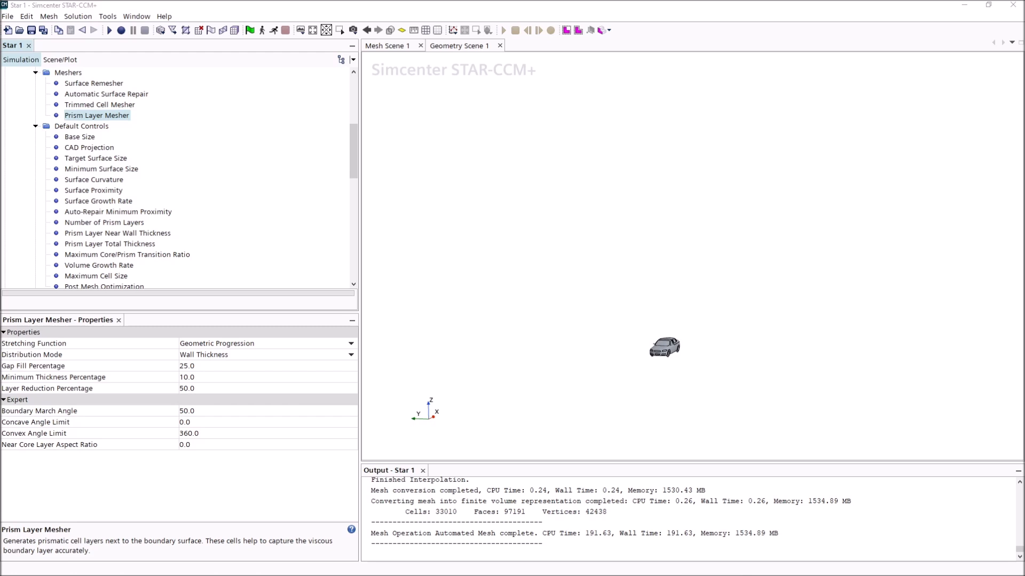
{"action": "left_click", "coordinate": [221, 366]}
{"action": "type", "text": "40"}
{"action": "left_click", "coordinate": [219, 377]}
{"action": "type", "text": "4"}
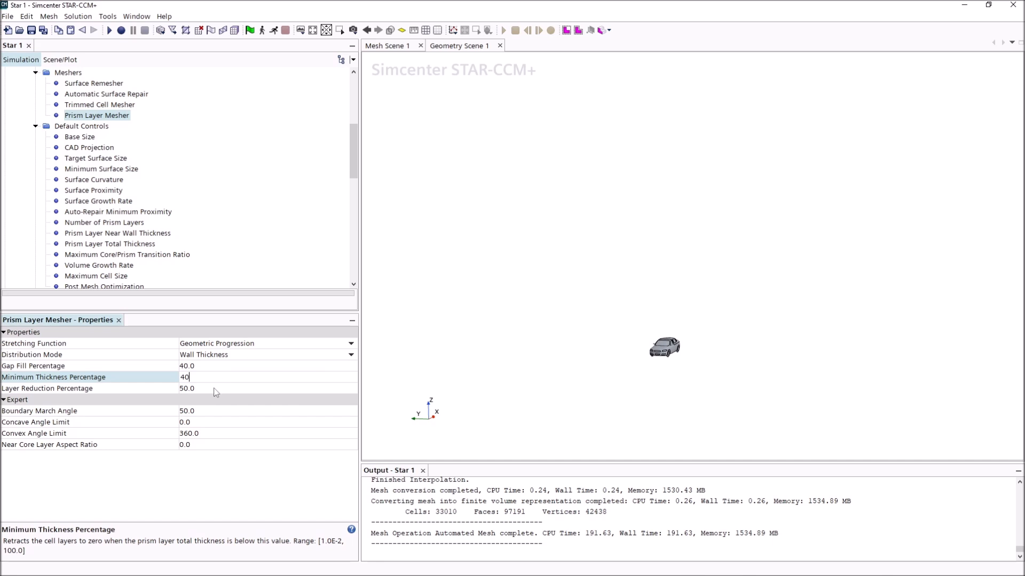
{"action": "key", "text": "BackSpace"}
{"action": "key", "text": "Return"}
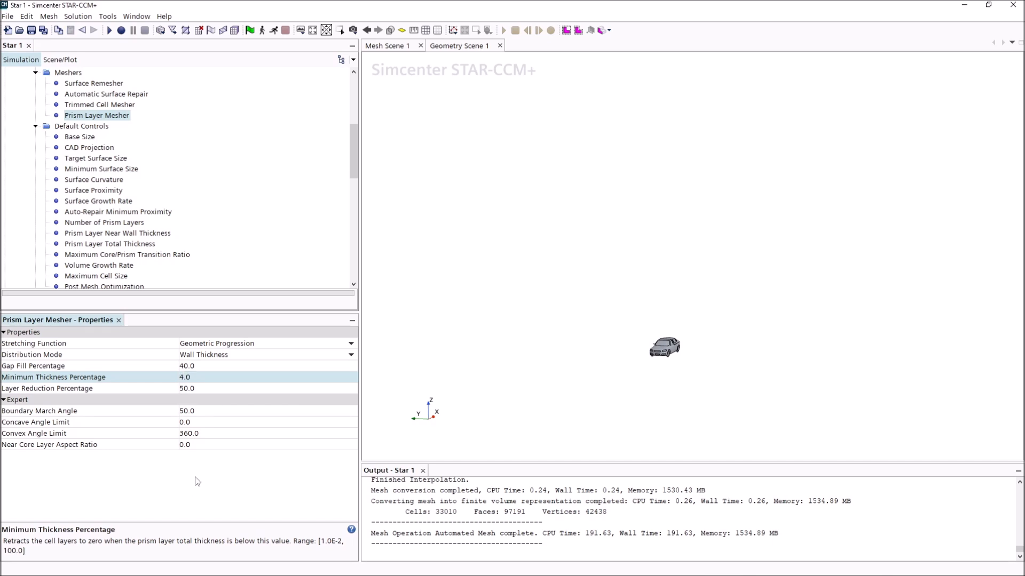
Enable Perform Mesh Alignment on the Trimmed Cell Mesher and check the default Mesh Alignment Location and Post Mesh Optimization controls
{"action": "left_click", "coordinate": [105, 106]}
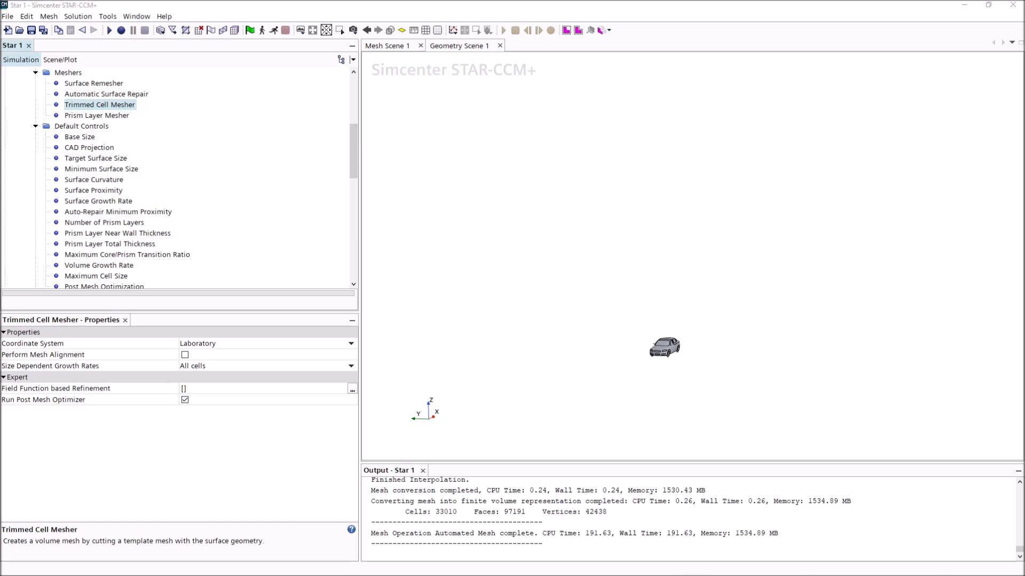
{"action": "left_click", "coordinate": [185, 355]}
{"action": "scroll", "coordinate": [171, 218], "scroll_direction": "down", "scroll_amount": 3}
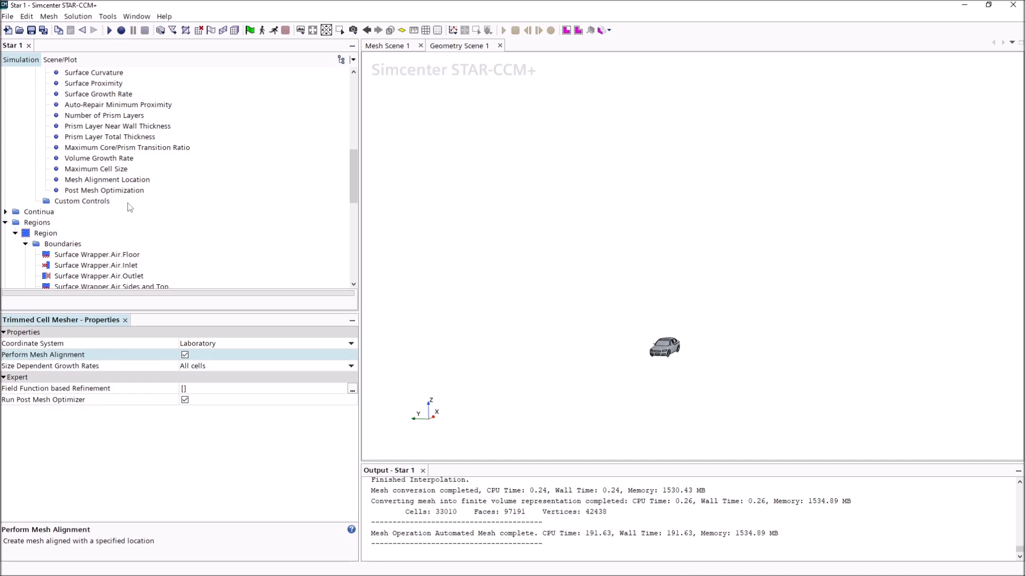
{"action": "left_click", "coordinate": [128, 180]}
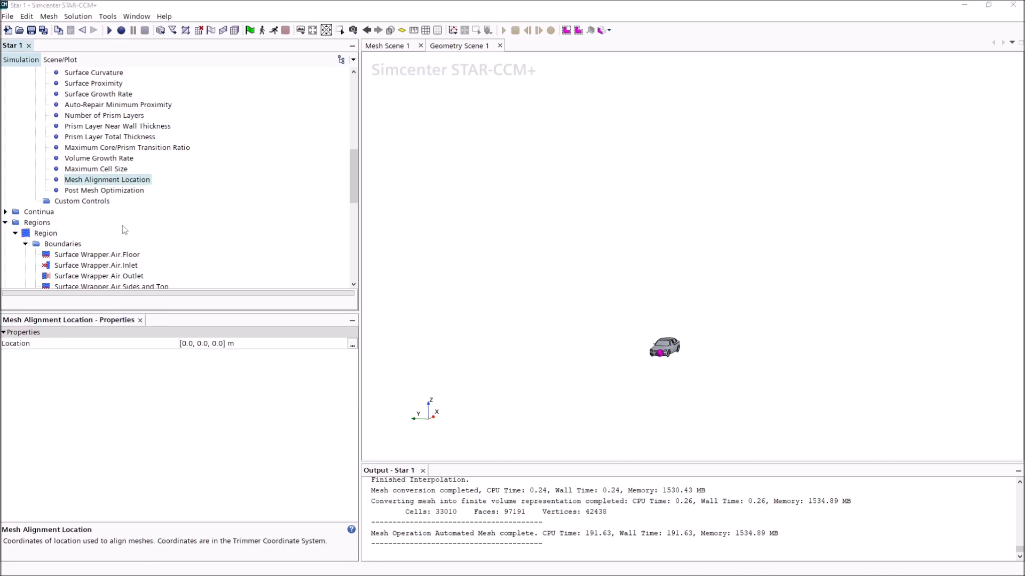
{"action": "left_click", "coordinate": [128, 190]}
Add four surface controls to the custom controls of the Automated Mesh operation
{"action": "right_click", "coordinate": [99, 203]}
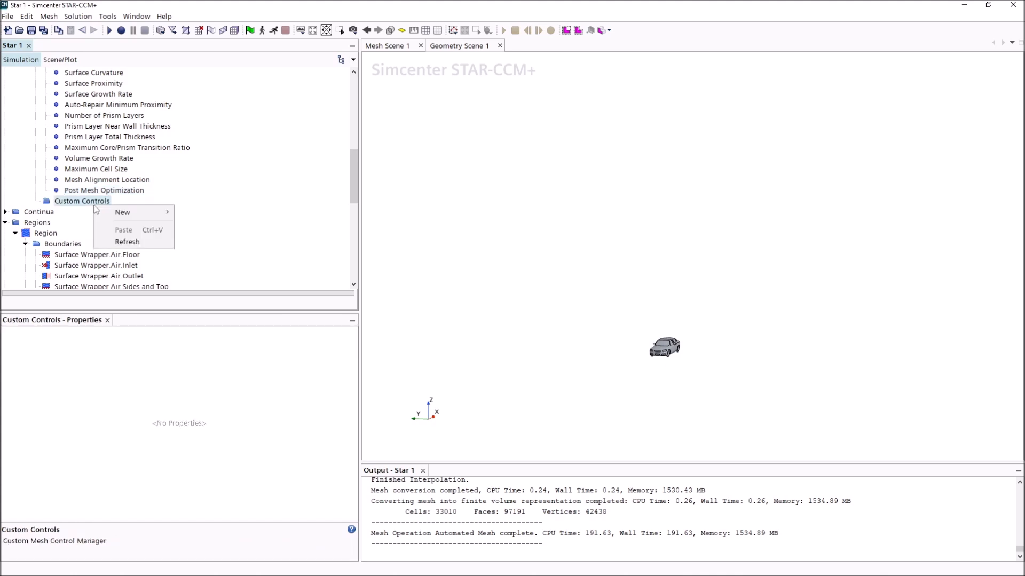
{"action": "mouse_move", "coordinate": [128, 210]}
{"action": "left_click", "coordinate": [237, 225]}
{"action": "double_click", "coordinate": [97, 204]}
{"action": "right_click", "coordinate": [86, 204]}
{"action": "mouse_move", "coordinate": [156, 212]}
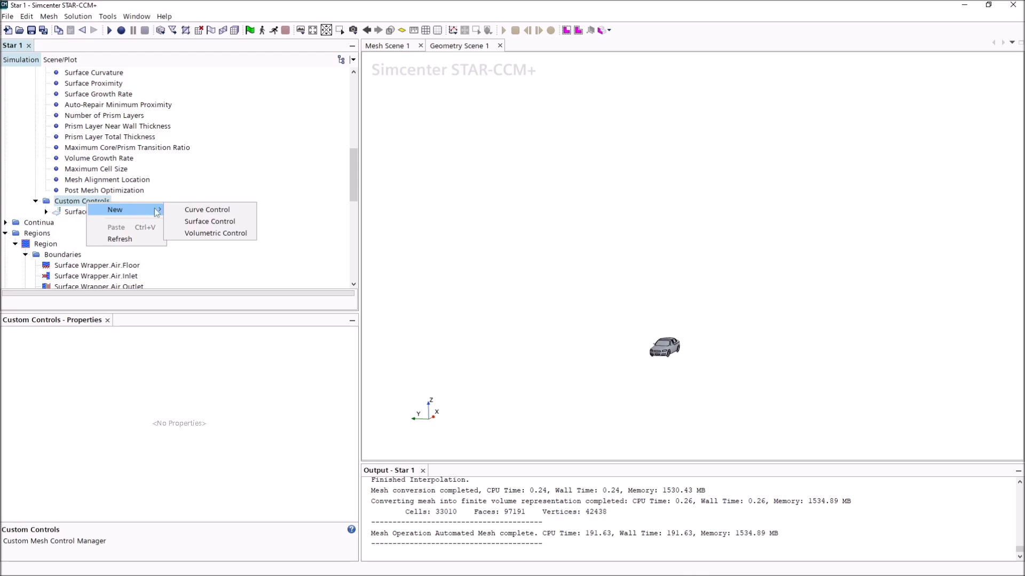
{"action": "left_click", "coordinate": [210, 221]}
{"action": "right_click", "coordinate": [94, 204]}
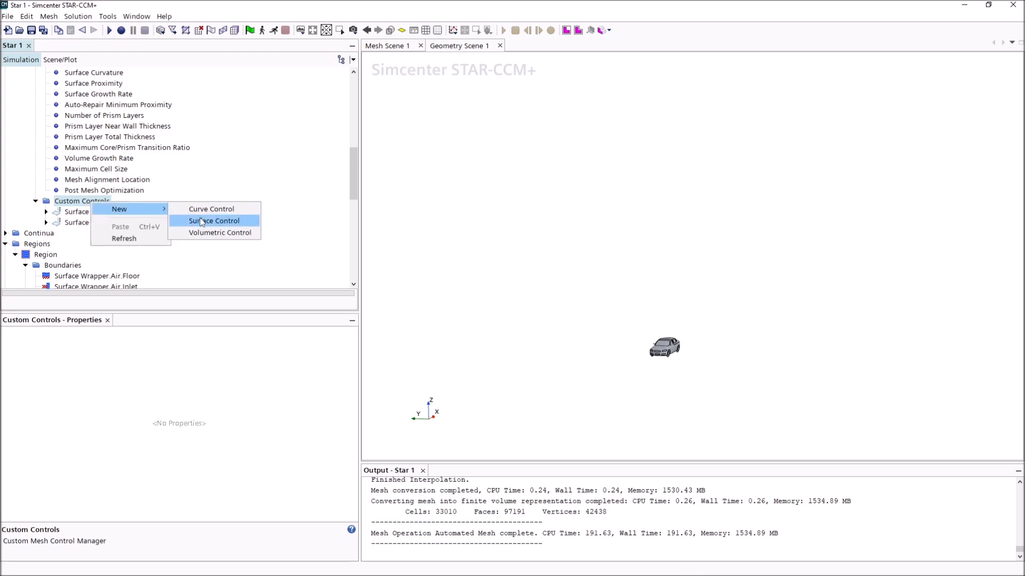
{"action": "left_click", "coordinate": [202, 222]}
{"action": "right_click", "coordinate": [109, 203]}
{"action": "left_click", "coordinate": [221, 222]}
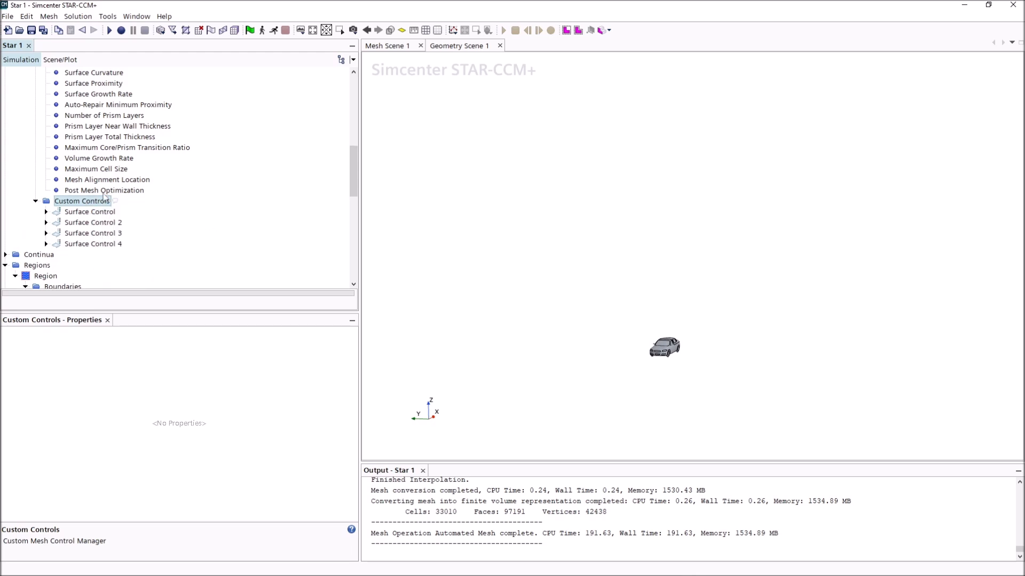
Add a volumetric control to the Automated Mesh custom controls
{"action": "right_click", "coordinate": [92, 204]}
{"action": "mouse_move", "coordinate": [155, 206]}
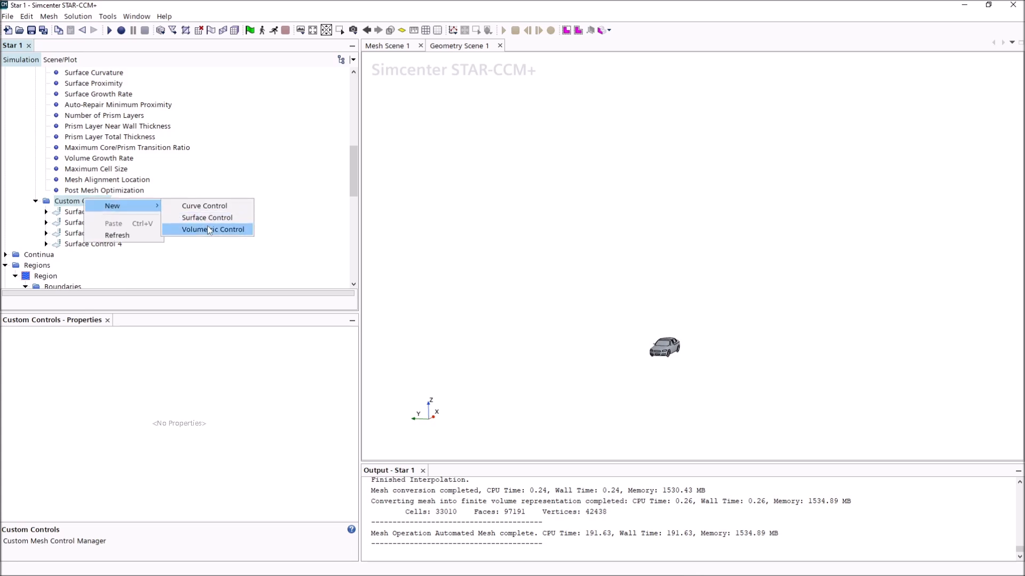
{"action": "left_click", "coordinate": [207, 226]}
Collapse the Automated Mesh meshers and default controls, and copy the name of the Surface Wrapper's "Surface Control - Walls" custom control
{"action": "scroll", "coordinate": [200, 245], "scroll_direction": "up", "scroll_amount": 7}
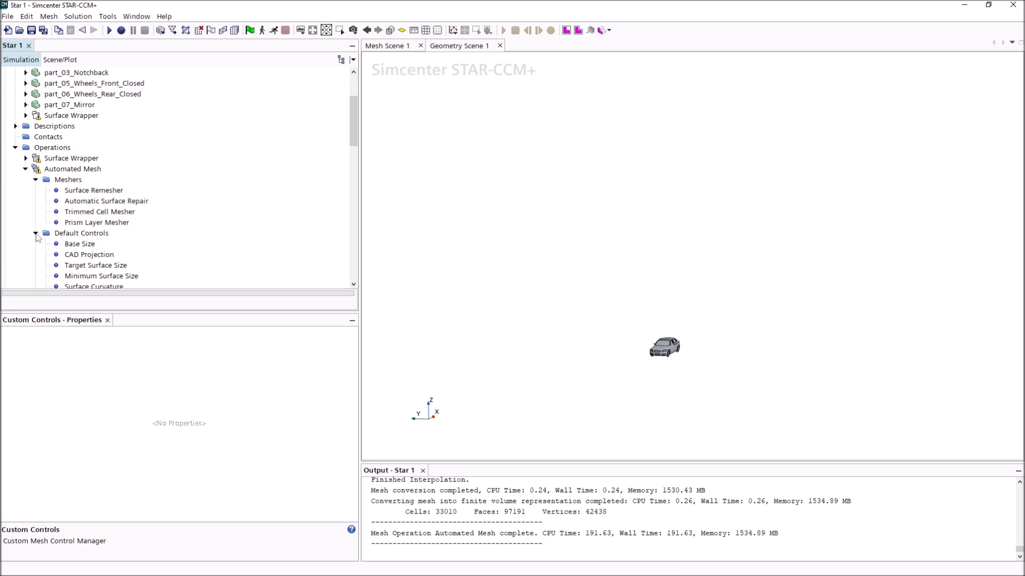
{"action": "left_click", "coordinate": [35, 234]}
{"action": "left_click", "coordinate": [36, 180]}
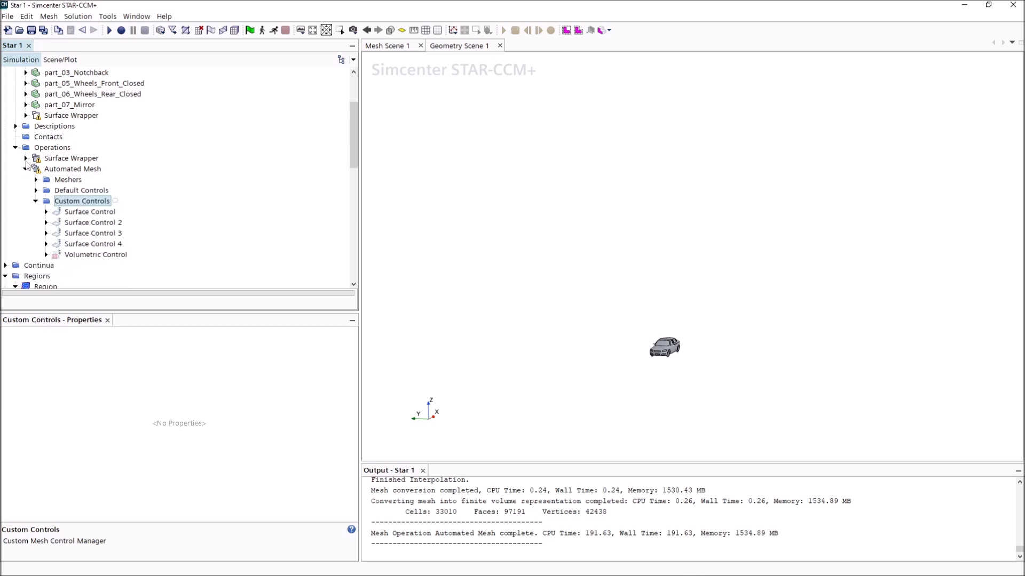
{"action": "left_click", "coordinate": [26, 158]}
{"action": "left_click", "coordinate": [35, 180]}
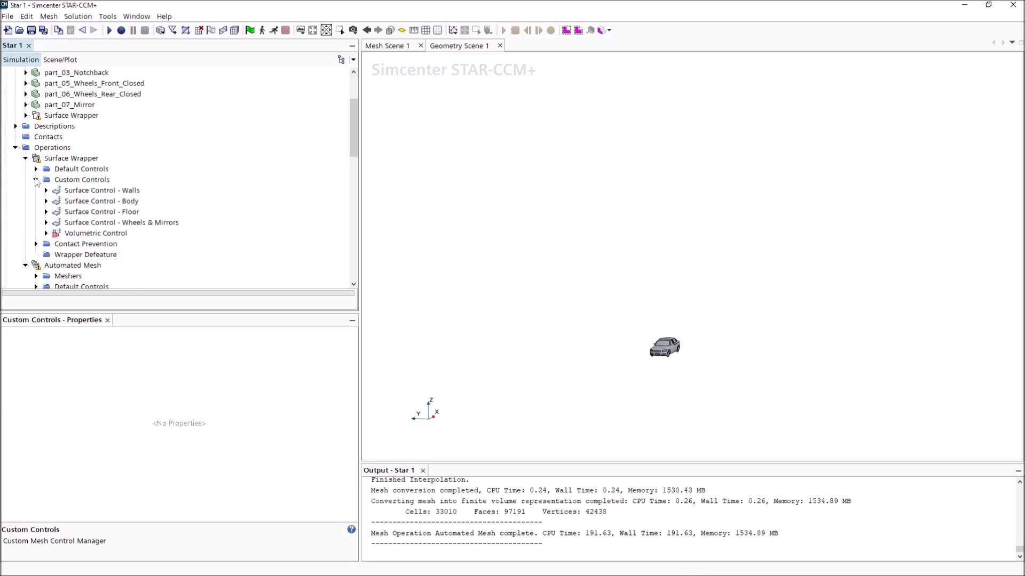
{"action": "scroll", "coordinate": [115, 190], "scroll_direction": "down", "scroll_amount": 3}
{"action": "right_click", "coordinate": [111, 84]}
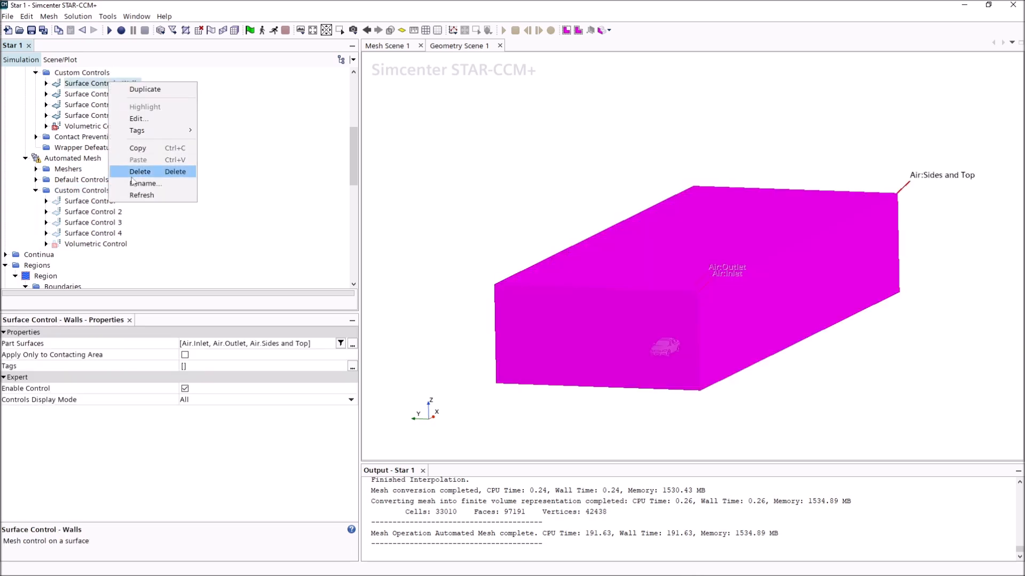
{"action": "left_click", "coordinate": [147, 188]}
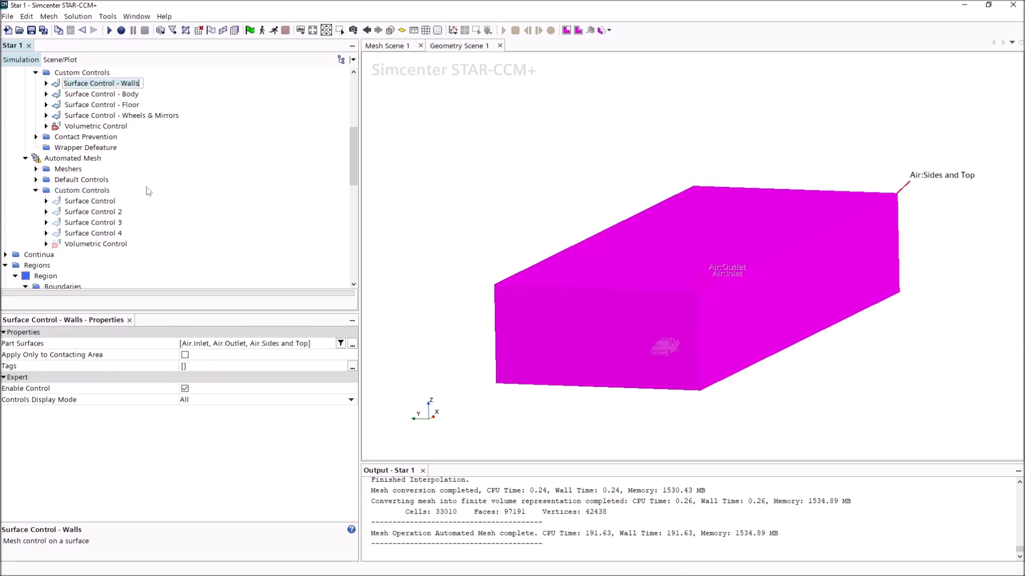
{"action": "right_click", "coordinate": [105, 201]}
{"action": "left_click", "coordinate": [148, 302]}
{"action": "type", "text": "Surface Control - Walls"}
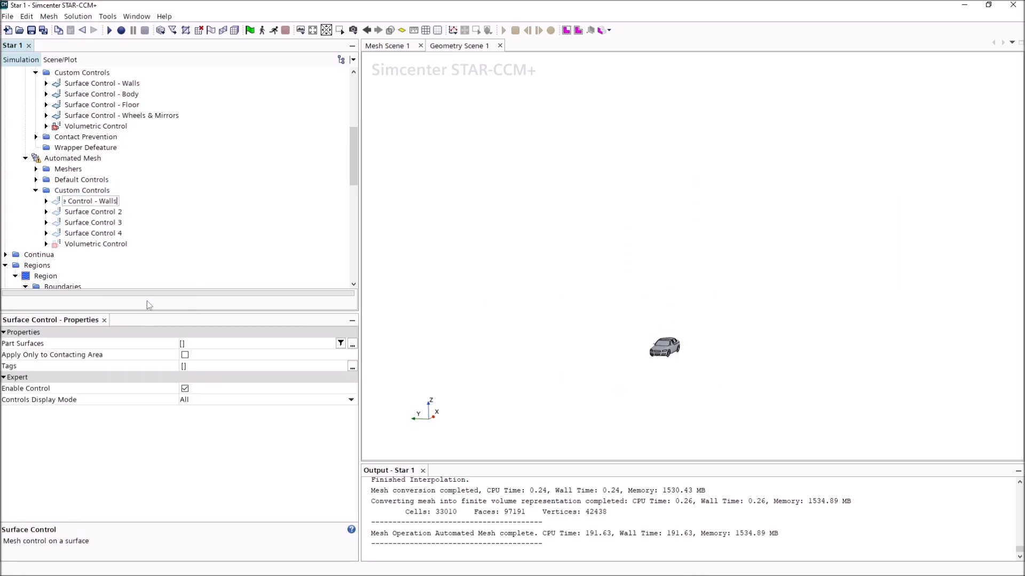
{"action": "right_click", "coordinate": [109, 212]}
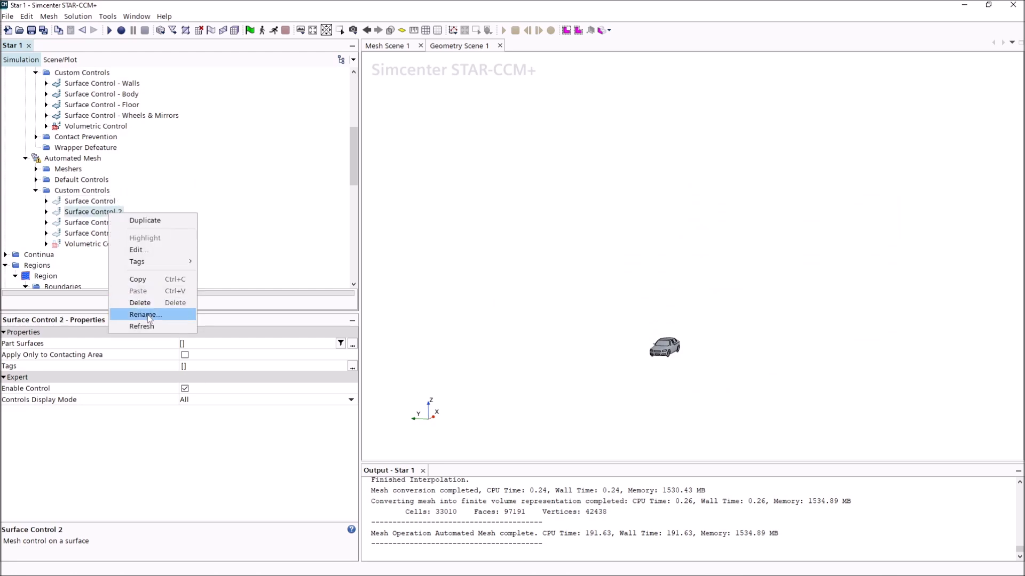
{"action": "right_click", "coordinate": [97, 203]}
Rename the first Automated Mesh surface control as "Surface Control - Walls"
{"action": "right_click", "coordinate": [97, 203]}
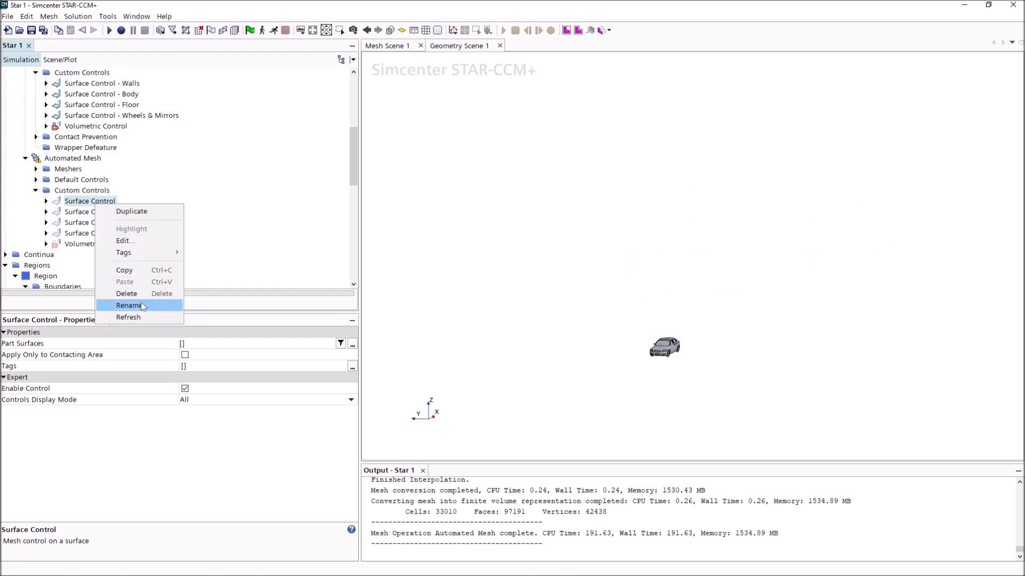
{"action": "left_click", "coordinate": [129, 305]}
{"action": "type", "text": "Surface Control - Walls"}
{"action": "key", "text": "Return"}
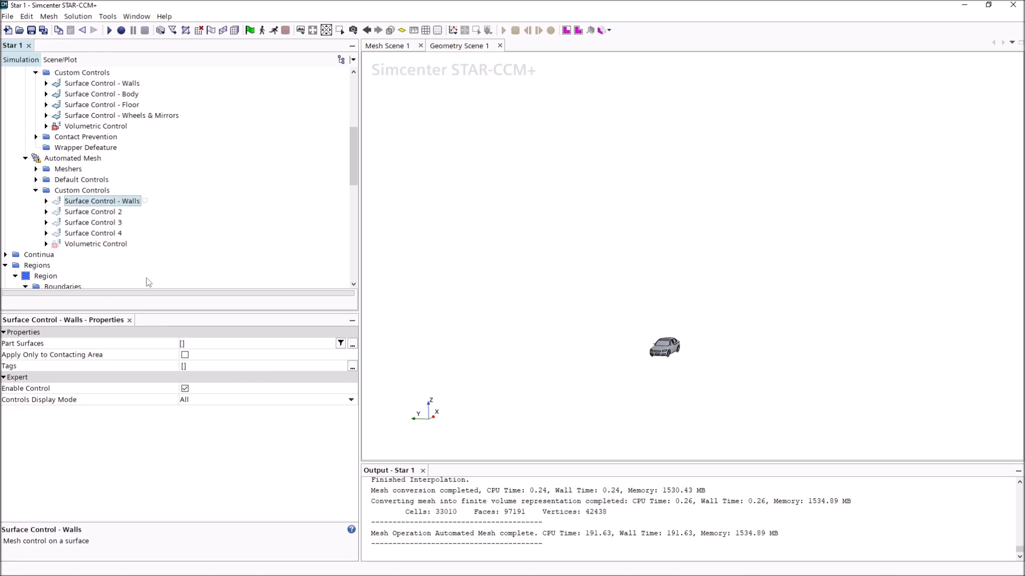
Rename the second Automated Mesh surface control as "Surface Control - Body"
{"action": "right_click", "coordinate": [113, 212]}
{"action": "left_click", "coordinate": [152, 316]}
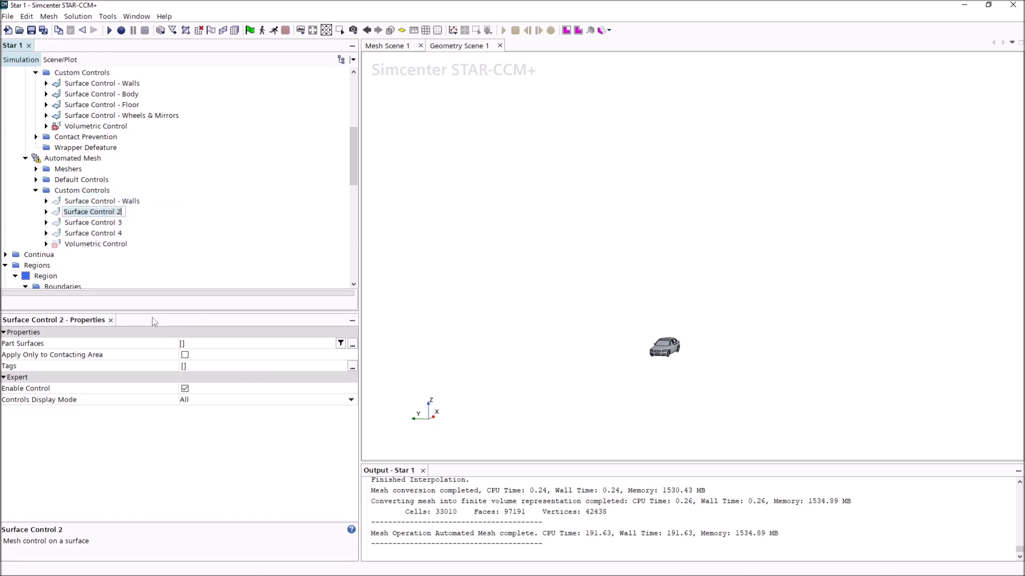
{"action": "key", "text": "BackSpace"}
{"action": "type", "text": "- Body"}
{"action": "key", "text": "Return"}
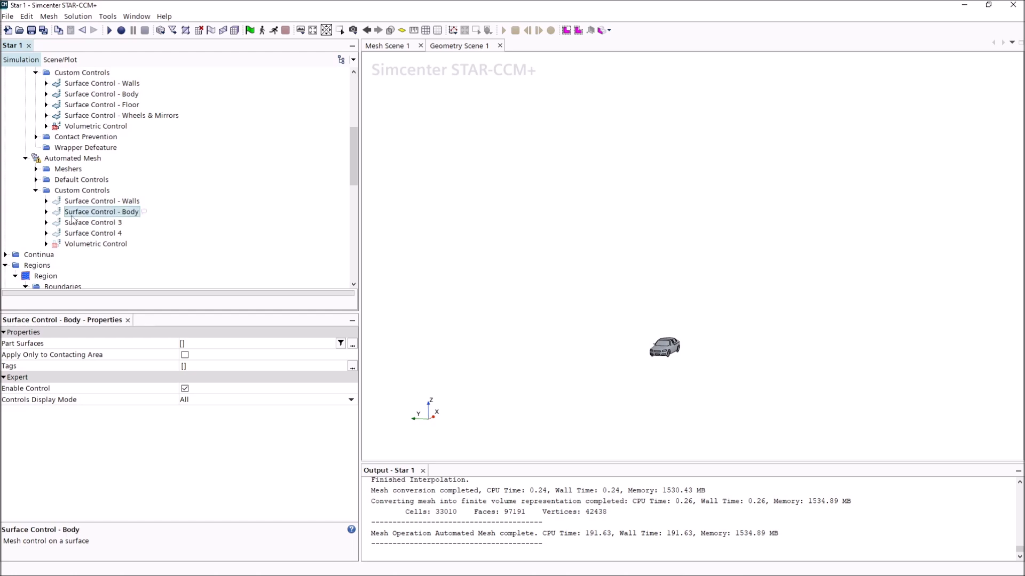
Rename the third Automated Mesh surface control as "Surface Control - Floor"
{"action": "right_click", "coordinate": [97, 222]}
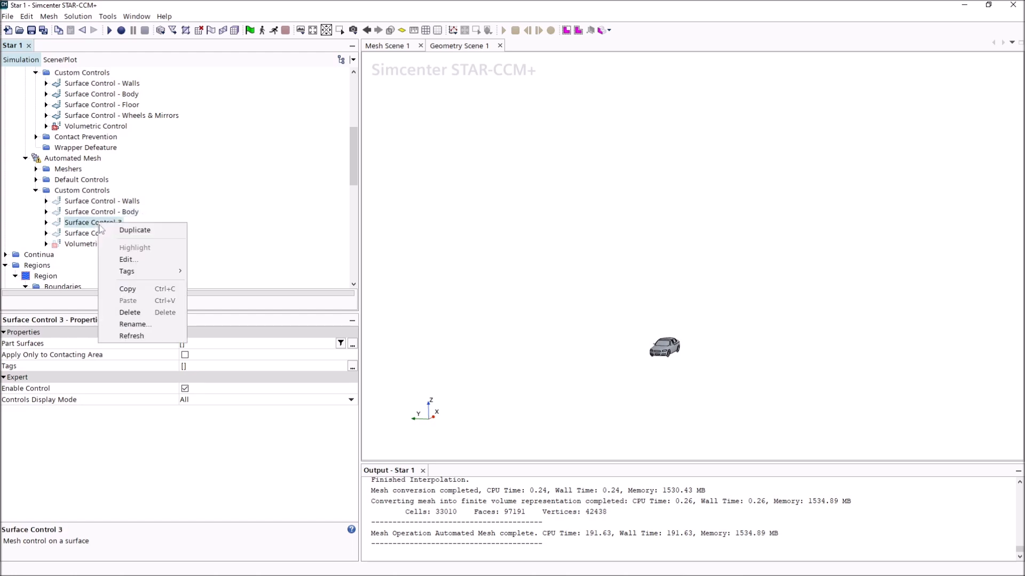
{"action": "left_click", "coordinate": [136, 325]}
{"action": "key", "text": "BackSpace"}
{"action": "type", "text": "- F"}
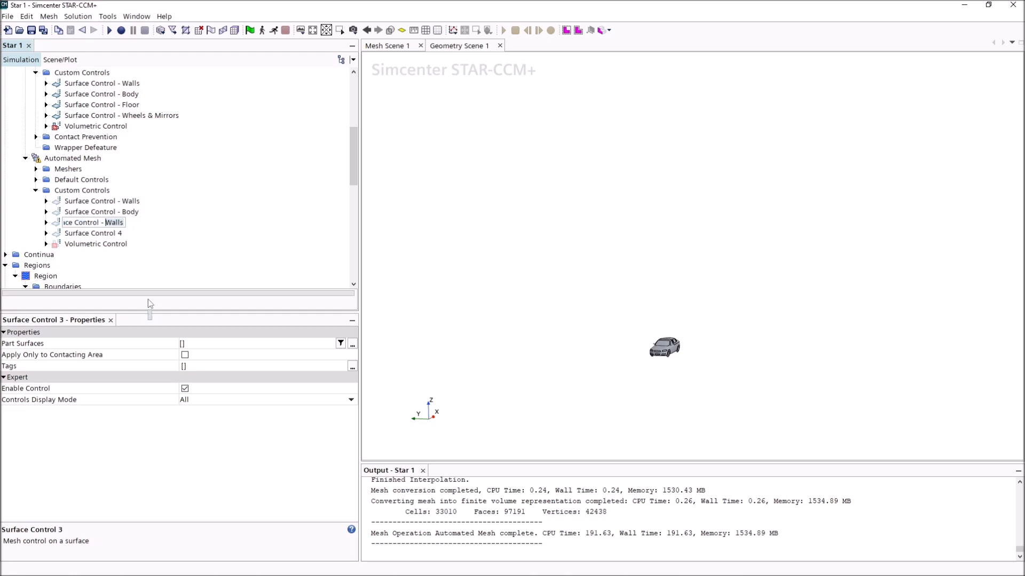
{"action": "type", "text": "loor"}
{"action": "key", "text": "Return"}
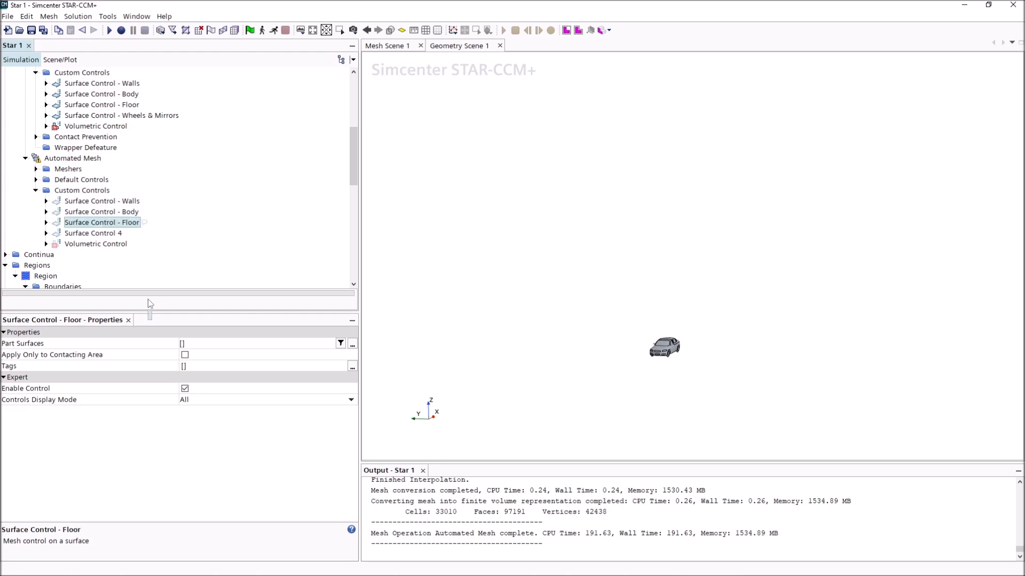
Rename the fourth Automated Mesh surface control as "Surface Control - Wheels & Mirrors"
{"action": "right_click", "coordinate": [114, 234]}
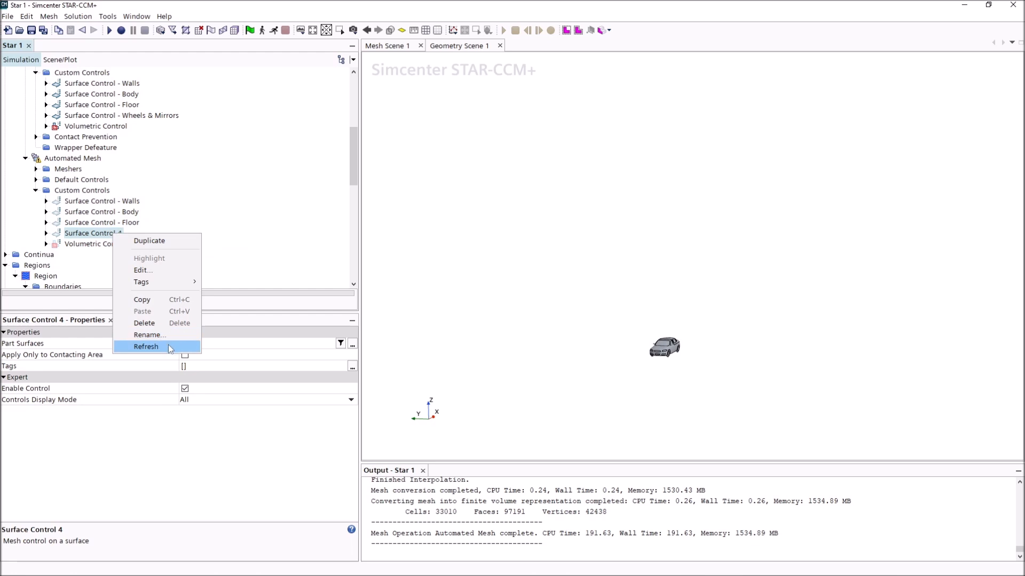
{"action": "left_click", "coordinate": [149, 335]}
{"action": "key", "text": "BackSpace"}
{"action": "type", "text": "- Walls"}
{"action": "key", "text": "BackSpace"}
{"action": "key", "text": "BackSpace"}
{"action": "key", "text": "BackSpace"}
{"action": "key", "text": "BackSpace"}
{"action": "type", "text": "heels"}
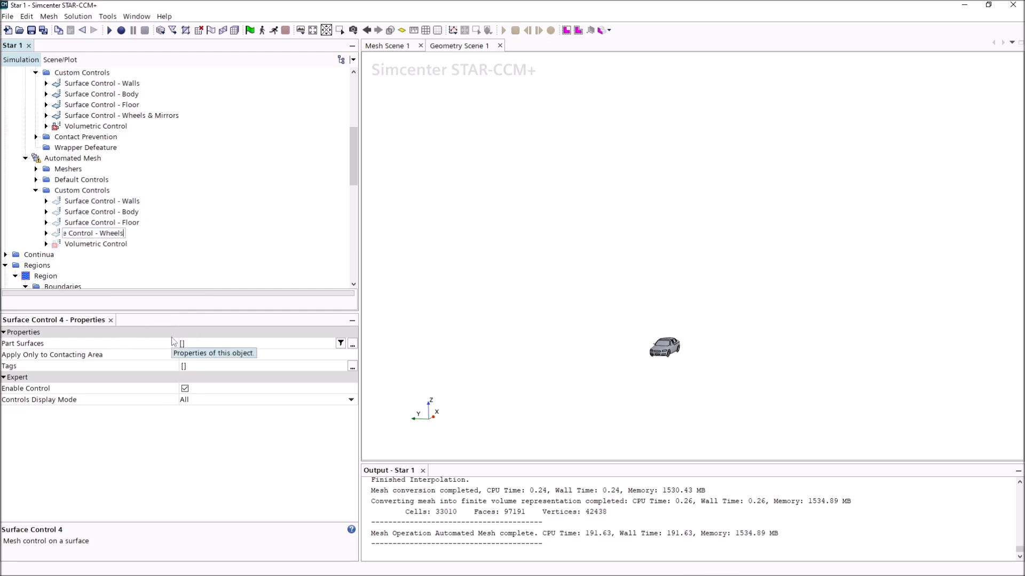
{"action": "type", "text": " & Mirrors"}
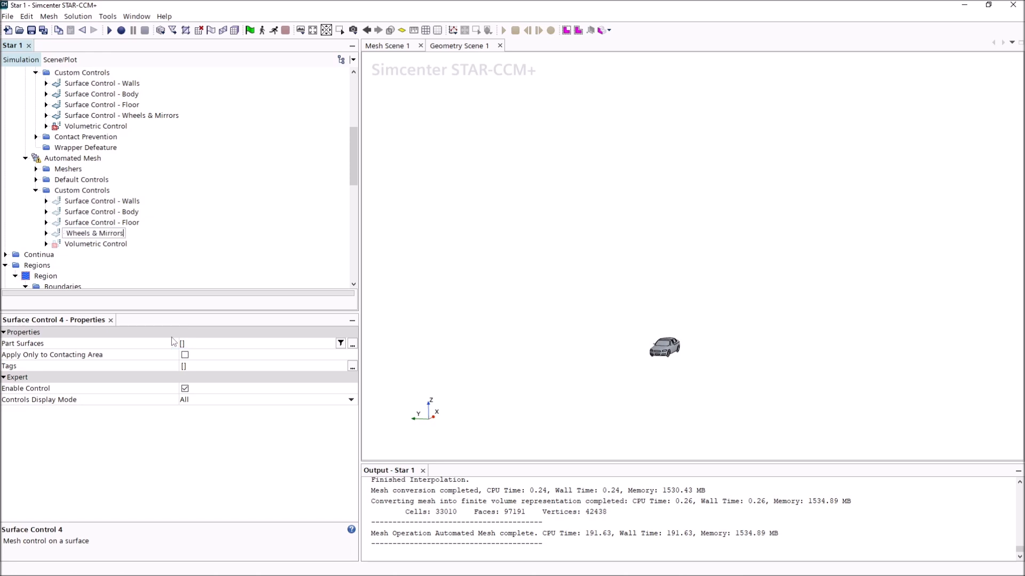
{"action": "key", "text": "Return"}
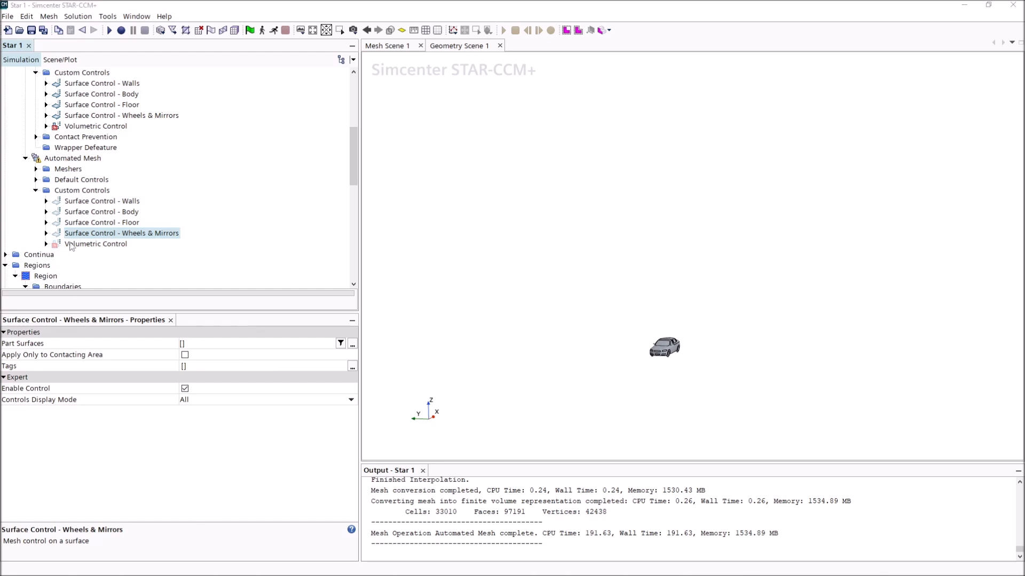
Assign the wrapped mirror body and mirrors surfaces, plus the front and rear wheels and tyres surfaces, to the Wheels & Mirrors surface control
{"action": "left_click", "coordinate": [215, 348]}
{"action": "left_click", "coordinate": [758, 184]}
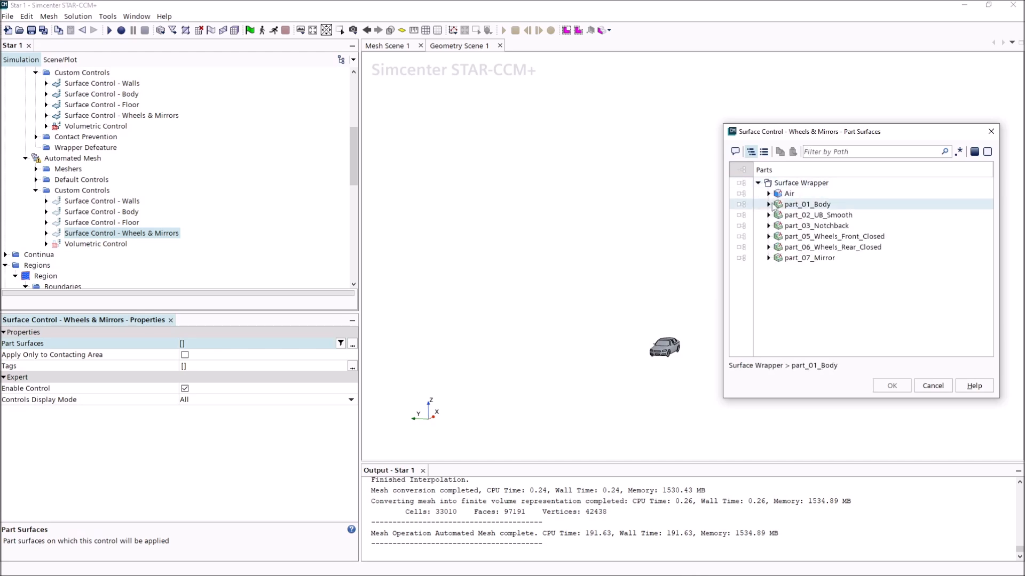
{"action": "left_click", "coordinate": [769, 259]}
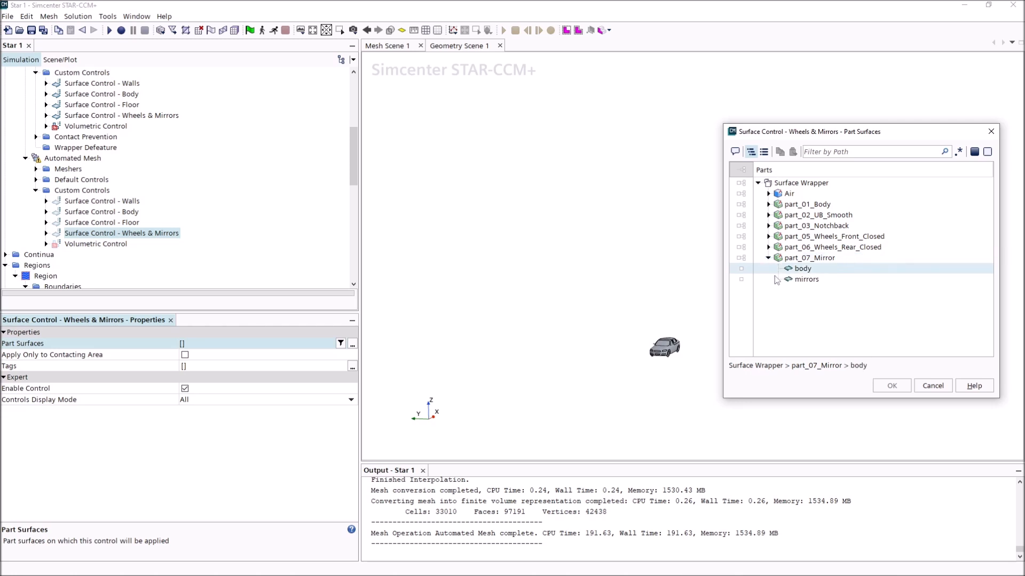
{"action": "left_click", "coordinate": [802, 281]}
{"action": "left_click", "coordinate": [769, 236]}
{"action": "left_click", "coordinate": [810, 258]}
{"action": "left_click", "coordinate": [807, 247]}
{"action": "left_click", "coordinate": [769, 268]}
{"action": "left_click", "coordinate": [810, 279]}
{"action": "left_click", "coordinate": [813, 290]}
{"action": "left_click", "coordinate": [891, 386]}
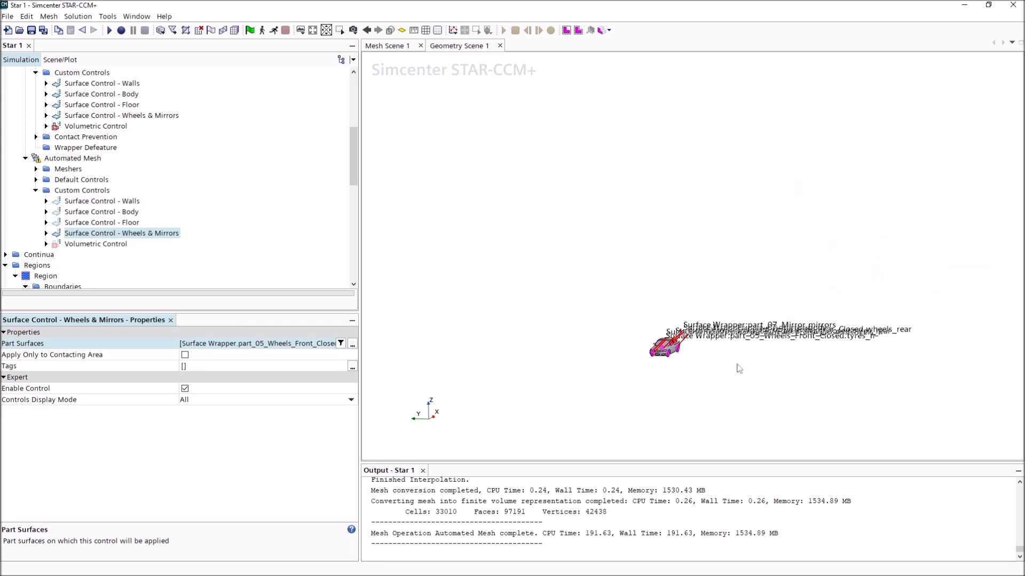
{"action": "scroll", "coordinate": [671, 349], "scroll_direction": "up", "scroll_amount": 10}
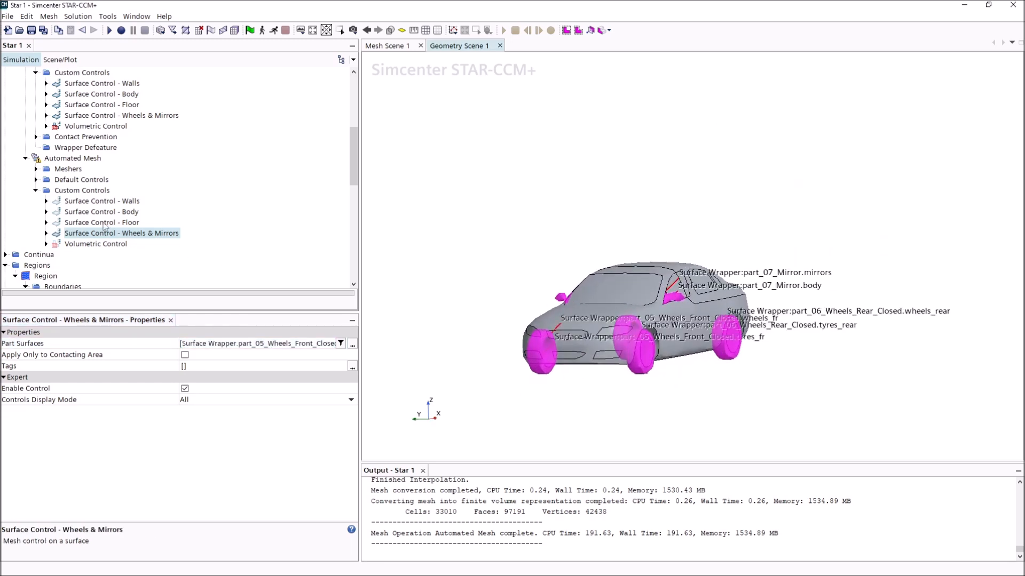
Assign the Surface Wrapper's Air Floor surface to the Floor surface control of the Automated Mesh
{"action": "left_click", "coordinate": [85, 223]}
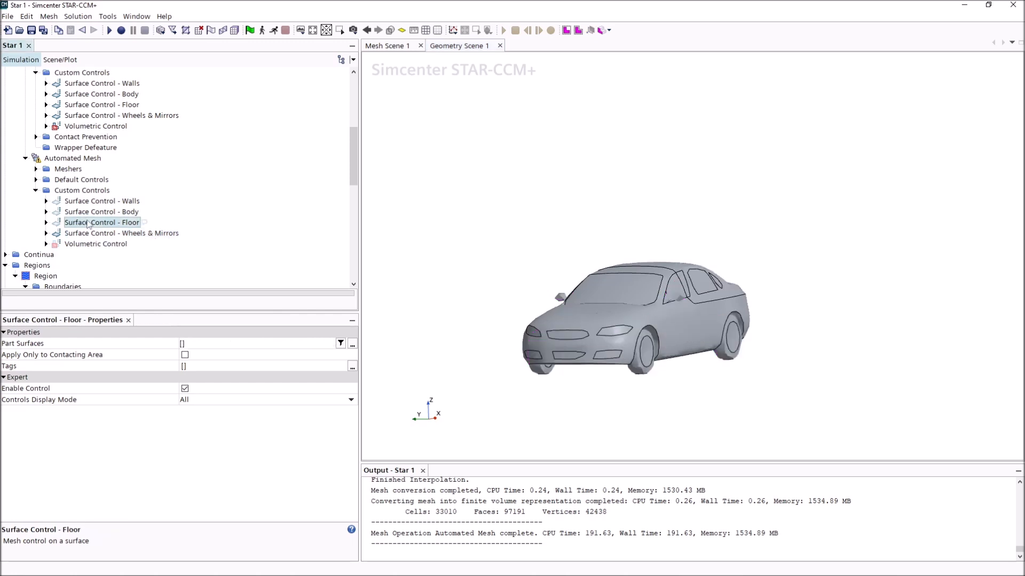
{"action": "left_click", "coordinate": [352, 344]}
{"action": "left_click", "coordinate": [758, 183]}
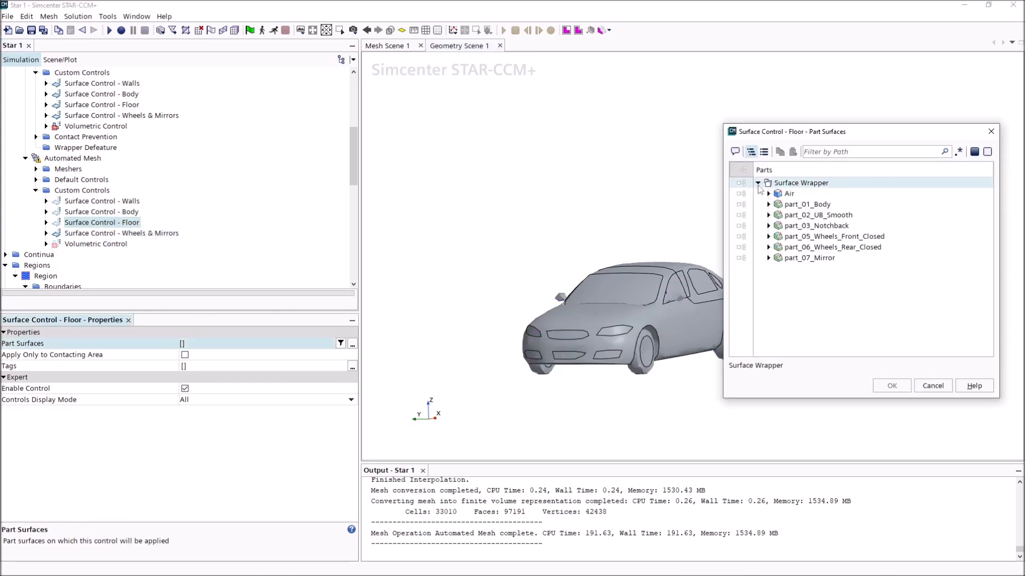
{"action": "left_click", "coordinate": [768, 193]}
{"action": "left_click", "coordinate": [741, 205]}
{"action": "left_click", "coordinate": [891, 386]}
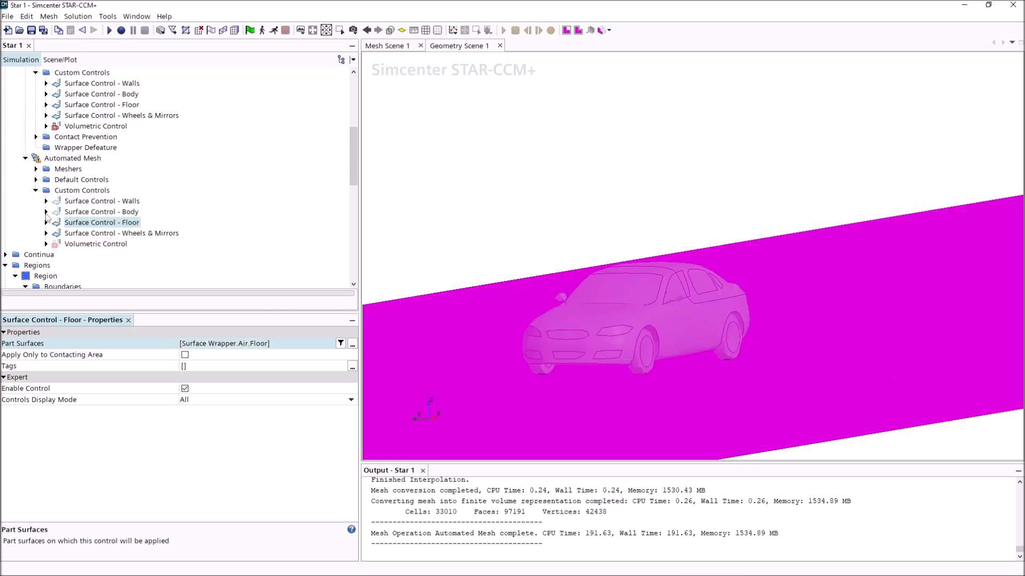
Assign all part_01_Body surfaces, underbody_smooth, and the part_03_Notchback body and windows to the Automated Mesh's Body surface control
{"action": "left_click", "coordinate": [64, 214]}
{"action": "left_click", "coordinate": [245, 344]}
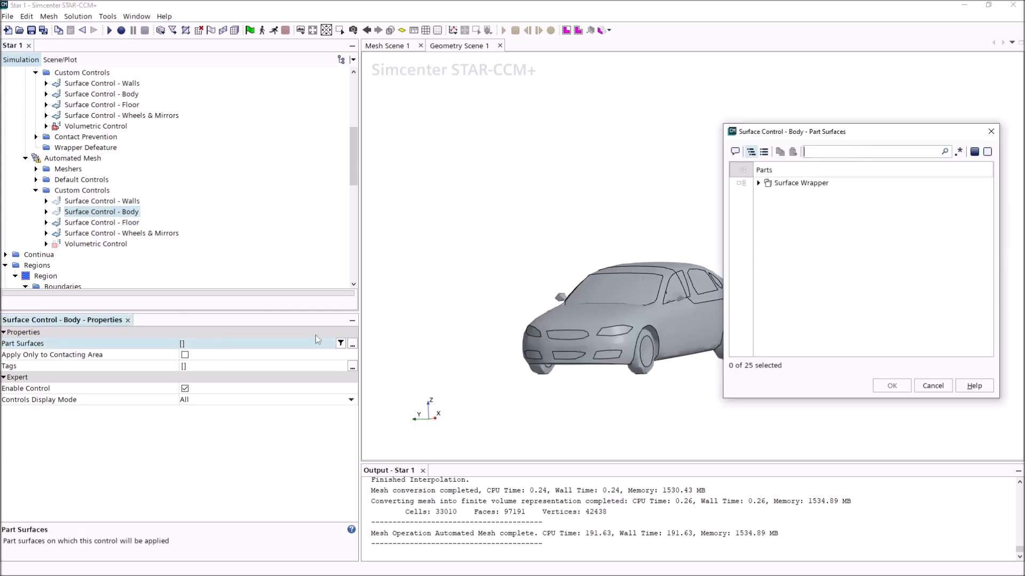
{"action": "left_click", "coordinate": [757, 183]}
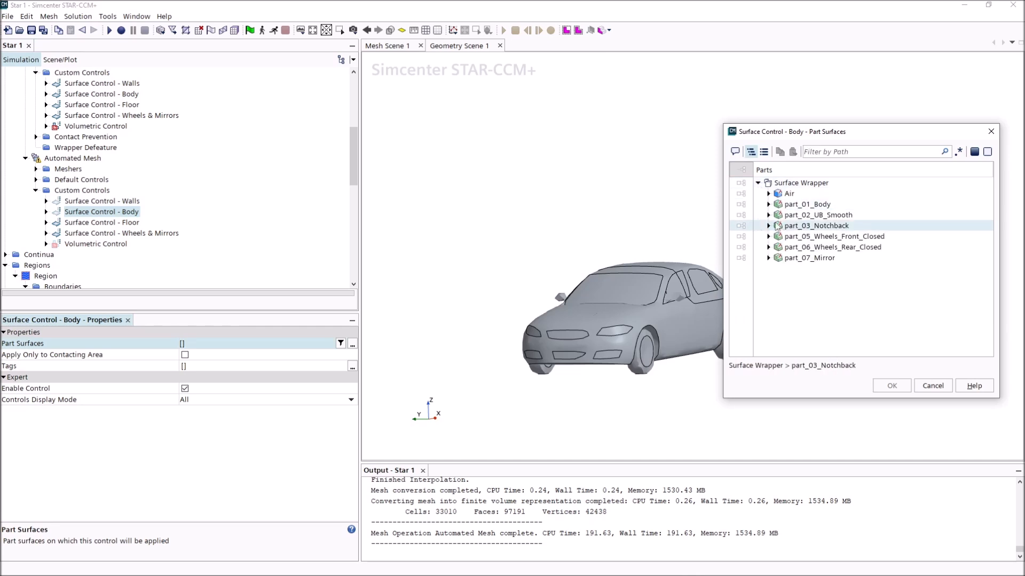
{"action": "left_click", "coordinate": [769, 204]}
{"action": "left_click", "coordinate": [800, 215]}
{"action": "left_click", "coordinate": [800, 226]}
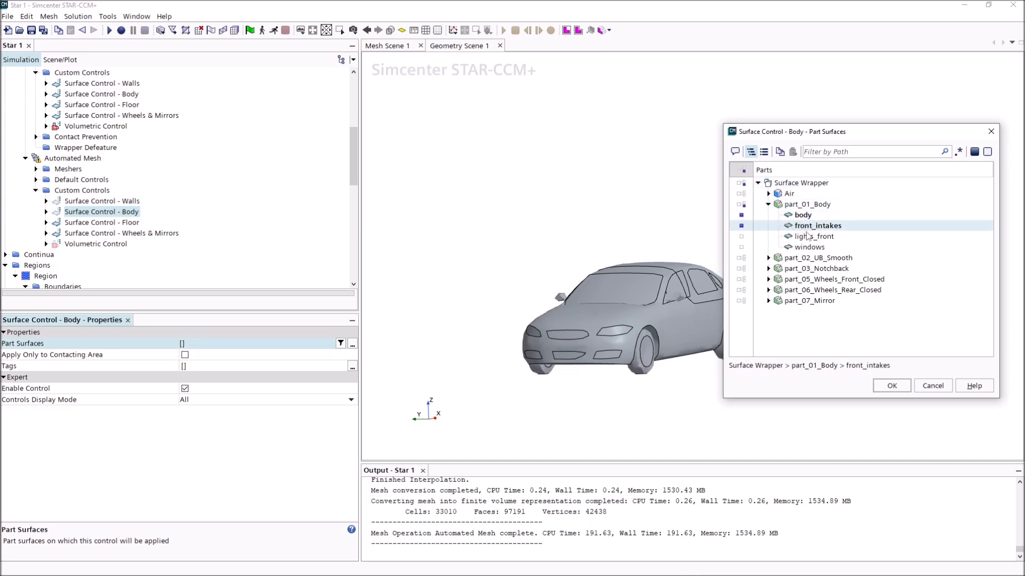
{"action": "left_click", "coordinate": [799, 237]}
{"action": "left_click", "coordinate": [799, 247]}
{"action": "left_click", "coordinate": [768, 258]}
{"action": "left_click", "coordinate": [827, 269]}
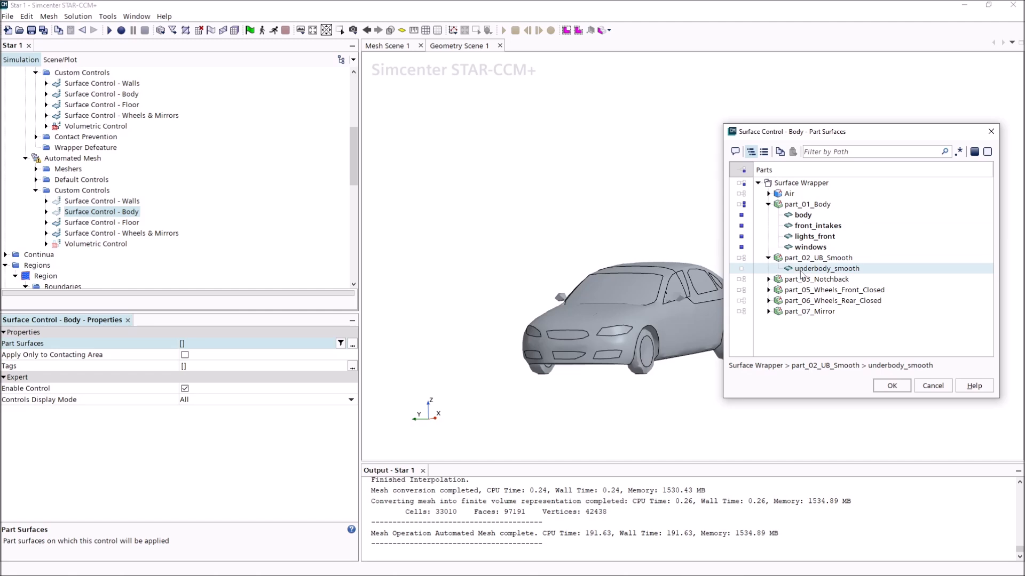
{"action": "left_click", "coordinate": [768, 279]}
{"action": "left_click", "coordinate": [801, 290]}
{"action": "left_click", "coordinate": [809, 300]}
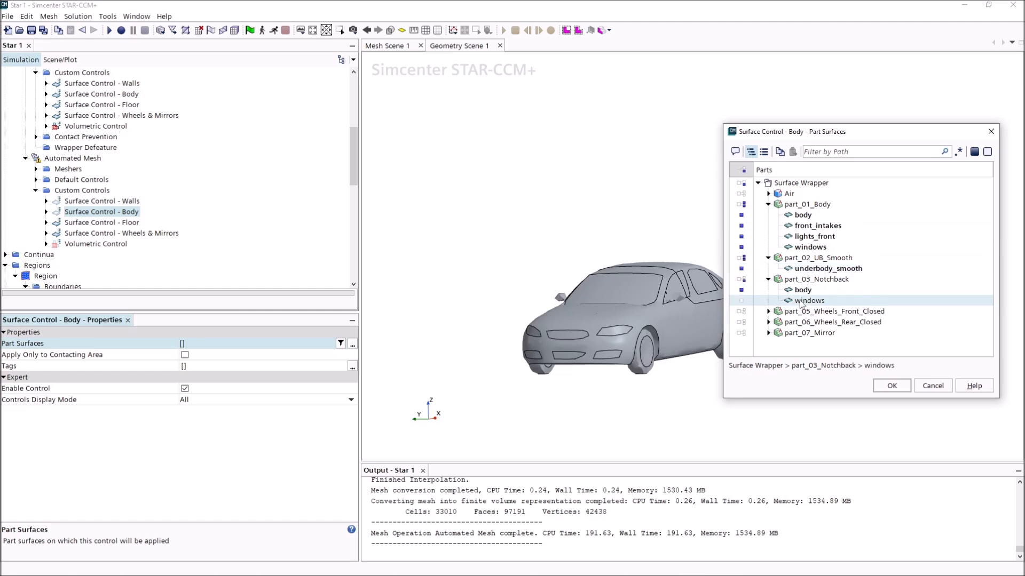
{"action": "left_click", "coordinate": [891, 385]}
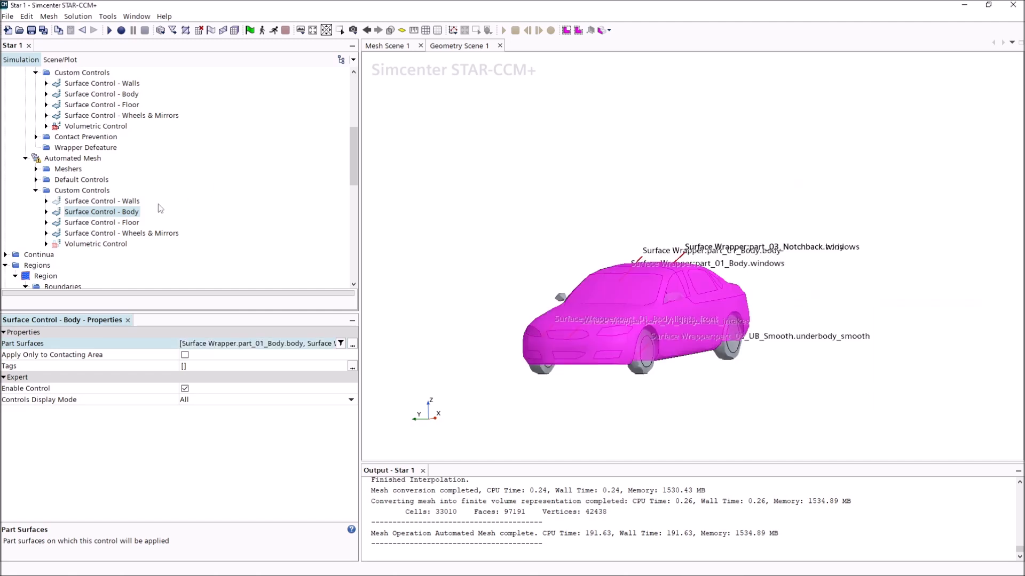
Assign the Surface Wrapper's Air Inlet, Outlet, and Sides and Top surfaces to the Automated Mesh's Walls surface control
{"action": "left_click", "coordinate": [56, 202]}
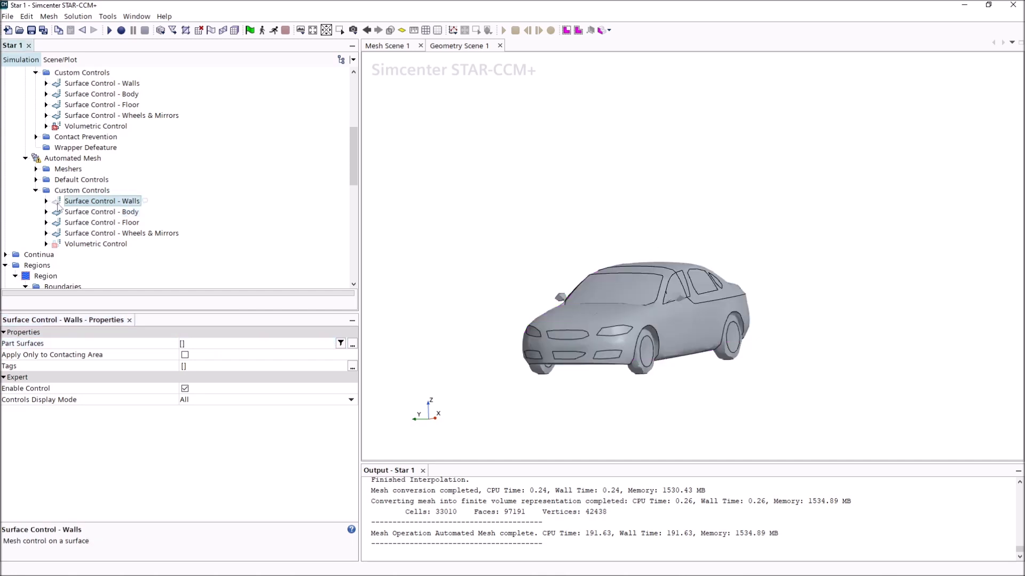
{"action": "left_click", "coordinate": [195, 343]}
{"action": "left_click", "coordinate": [757, 183]}
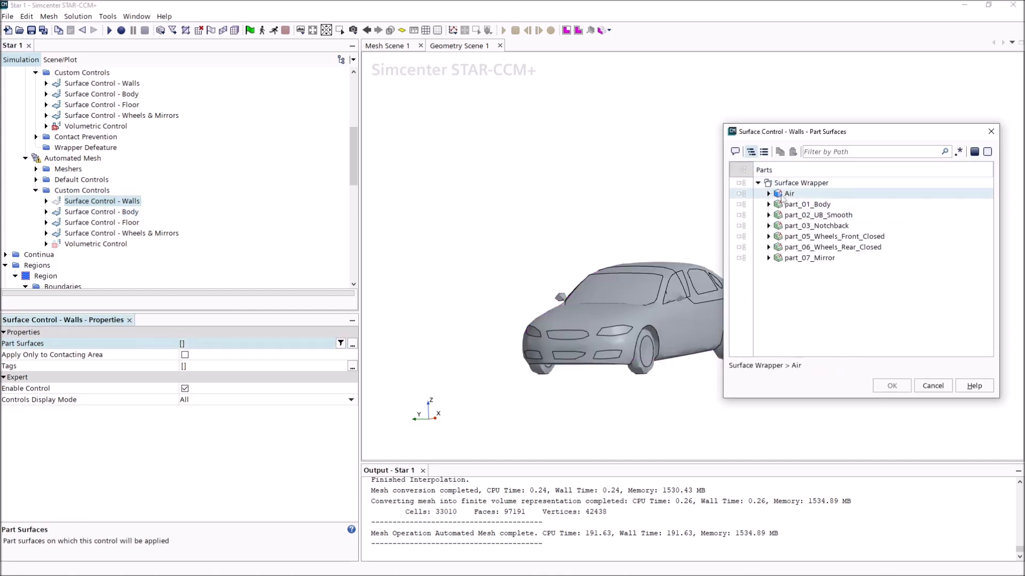
{"action": "left_click", "coordinate": [767, 193]}
{"action": "left_click", "coordinate": [802, 215]}
{"action": "left_click", "coordinate": [817, 237], "text": "shift"}
{"action": "left_click", "coordinate": [891, 385]}
{"action": "scroll", "coordinate": [651, 296], "scroll_direction": "down", "scroll_amount": 4}
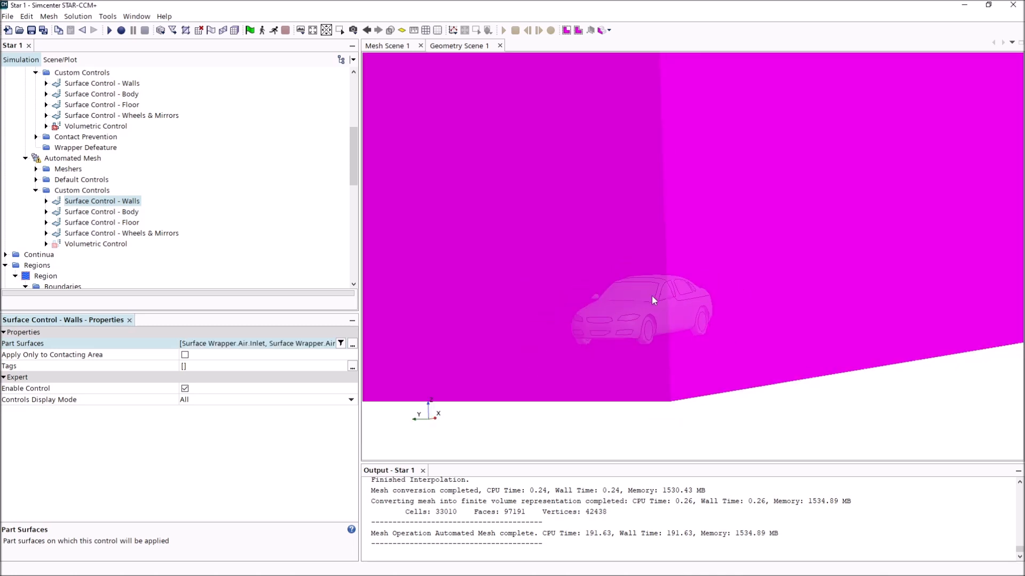
{"action": "left_click", "coordinate": [657, 382]}
{"action": "right_click_drag", "start_coordinate": [644, 367], "coordinate": [665, 373]}
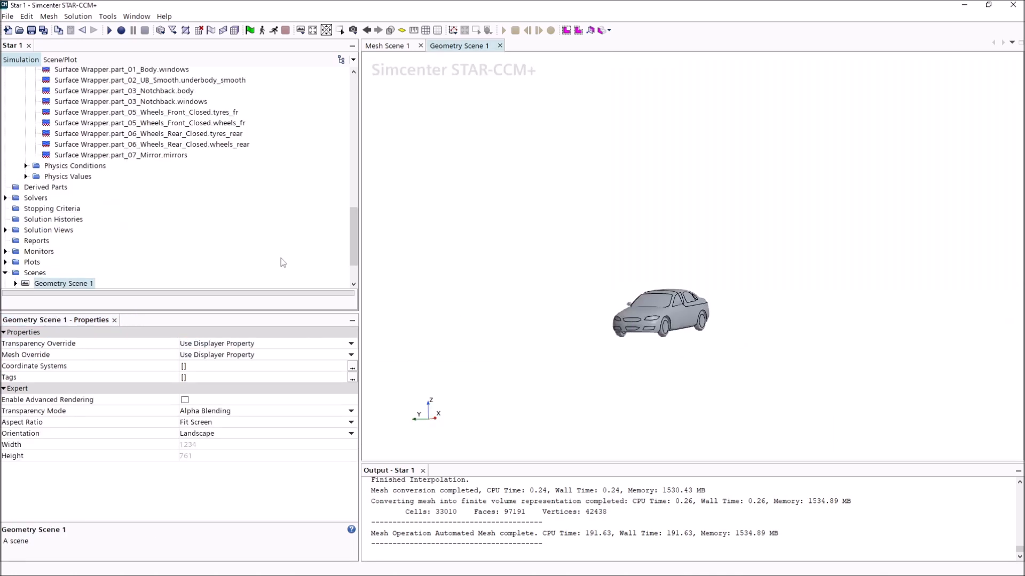
Set the target surface size and minimum surface size controls of the Automated Mesh's Walls surface control to Custom
{"action": "scroll", "coordinate": [144, 187], "scroll_direction": "up", "scroll_amount": 15}
{"action": "scroll", "coordinate": [138, 191], "scroll_direction": "down", "scroll_amount": 3}
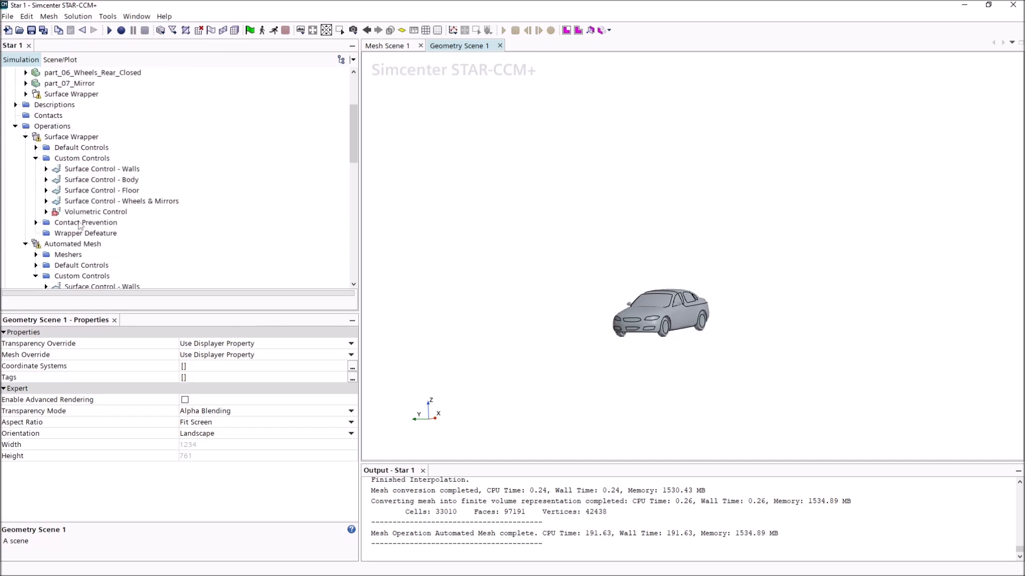
{"action": "scroll", "coordinate": [112, 203], "scroll_direction": "down", "scroll_amount": 3}
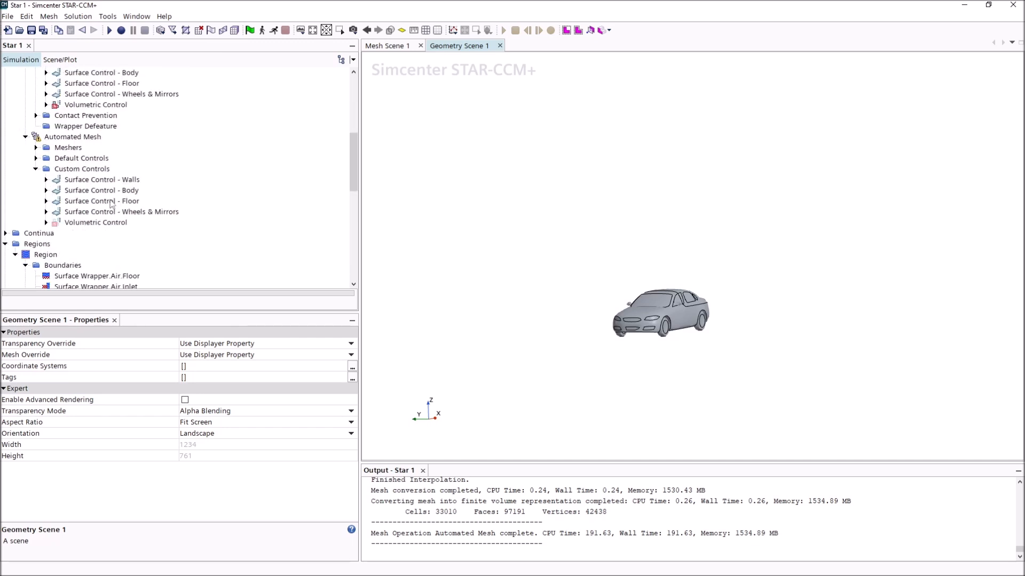
{"action": "left_click", "coordinate": [133, 180]}
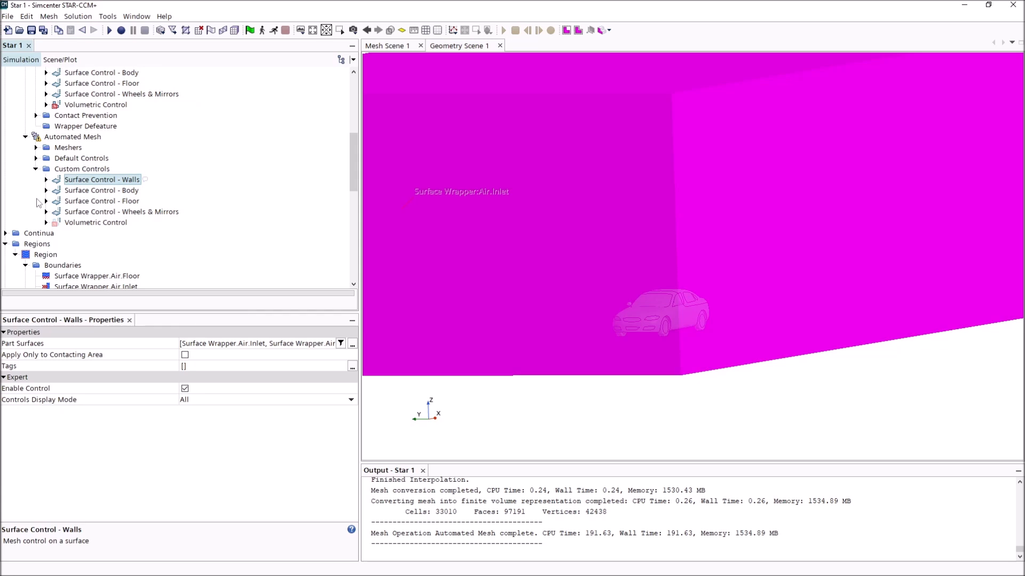
{"action": "left_click", "coordinate": [46, 180]}
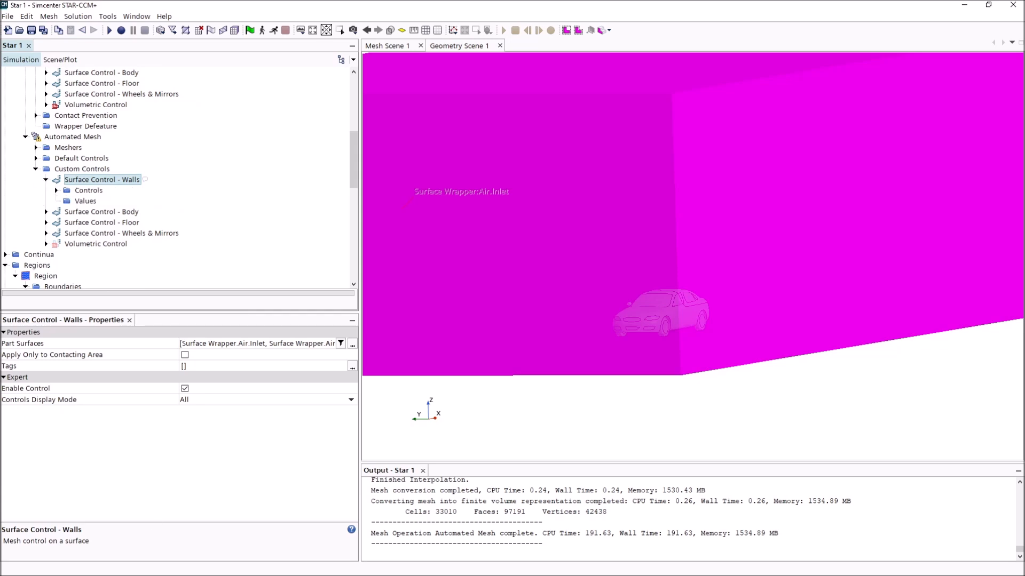
{"action": "left_click", "coordinate": [57, 191]}
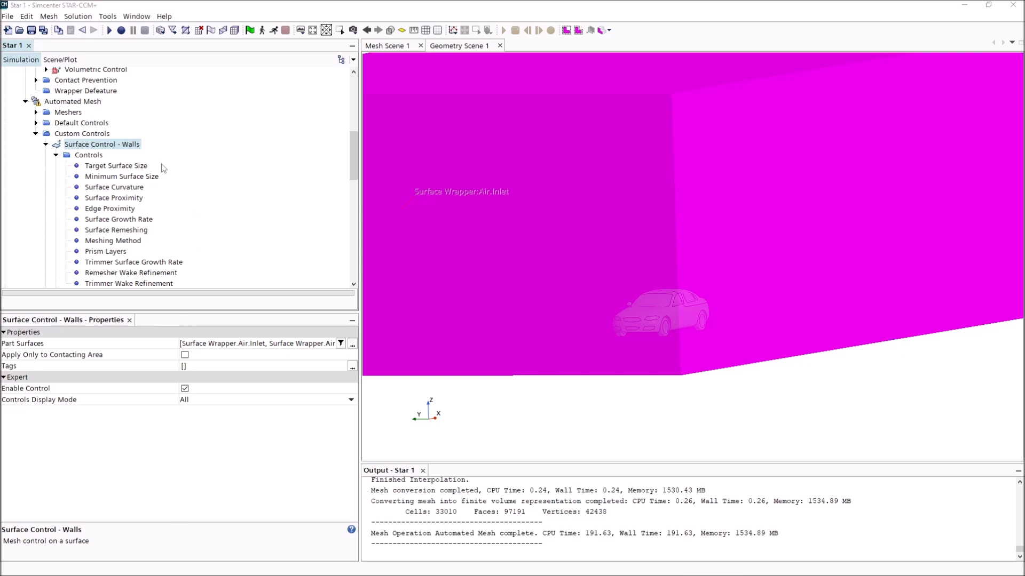
{"action": "left_click", "coordinate": [128, 176]}
{"action": "left_click", "coordinate": [130, 167]}
{"action": "left_click", "coordinate": [255, 344]}
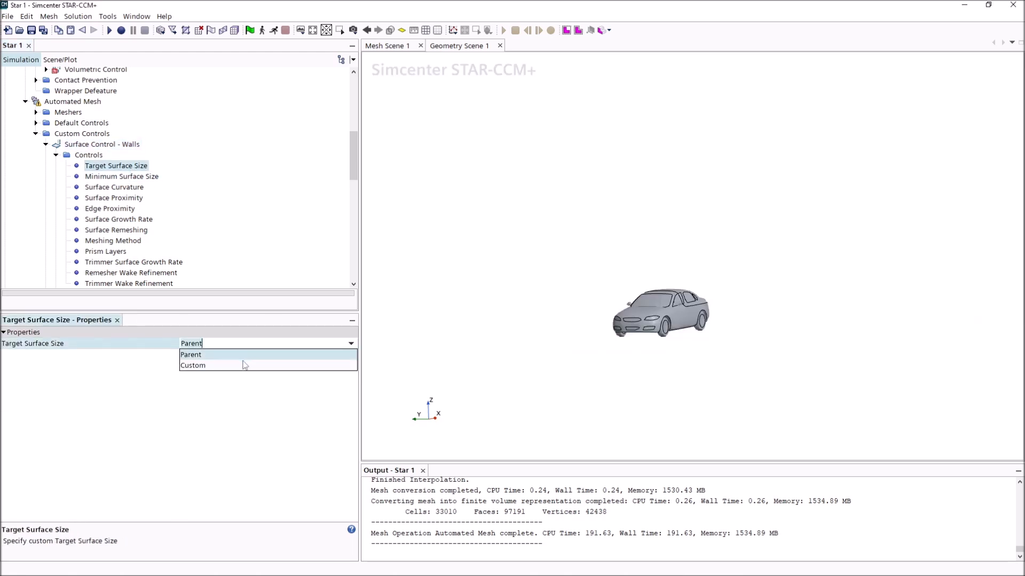
{"action": "left_click", "coordinate": [245, 365]}
{"action": "left_click", "coordinate": [138, 177]}
{"action": "left_click", "coordinate": [211, 343]}
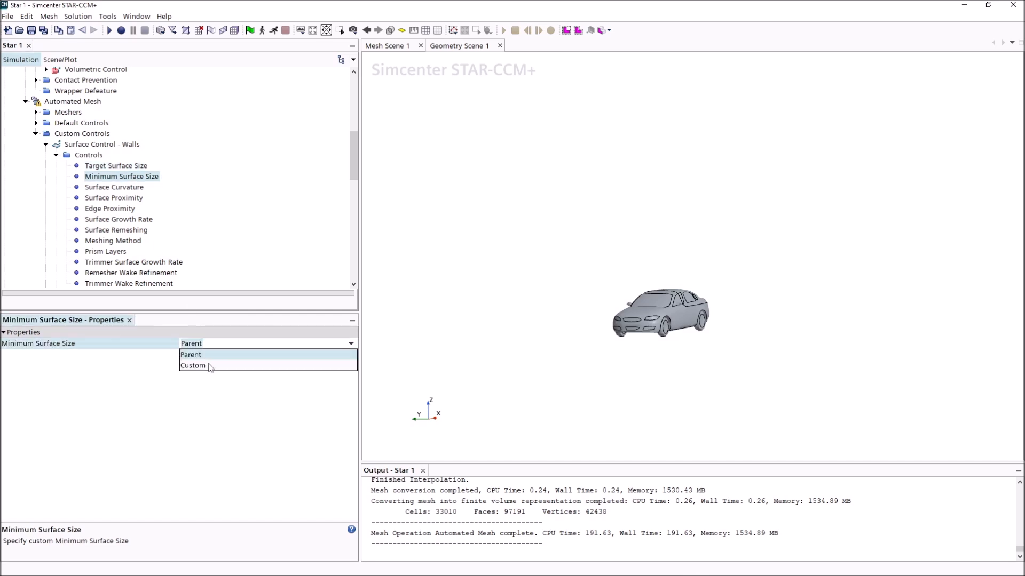
{"action": "left_click", "coordinate": [211, 366]}
{"action": "left_click", "coordinate": [56, 154]}
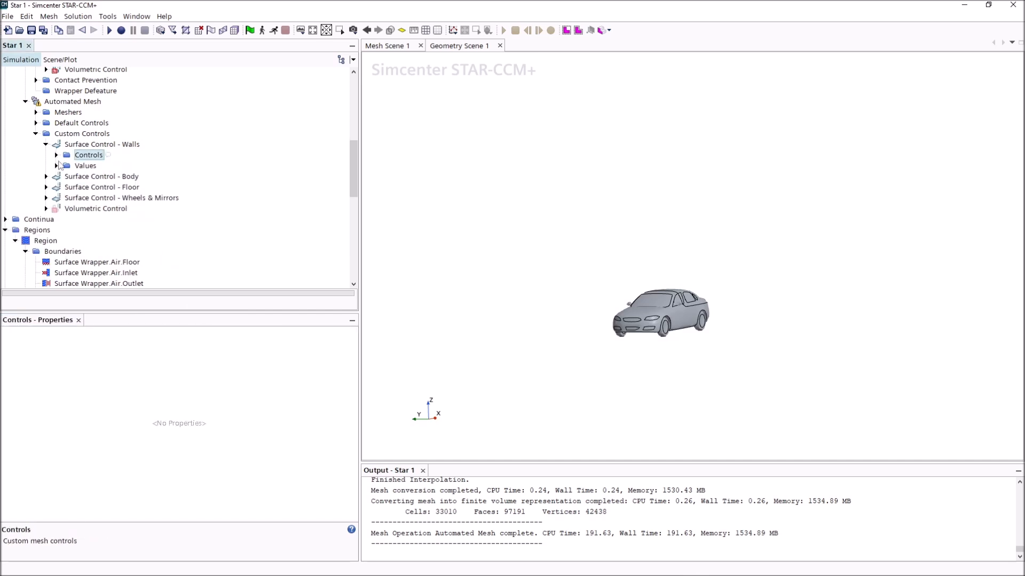
Set the Automated Mesh Walls control's target surface size to 3200% of base, after checking the sizes in the Surface Wrapper's Walls control
{"action": "left_click", "coordinate": [56, 165]}
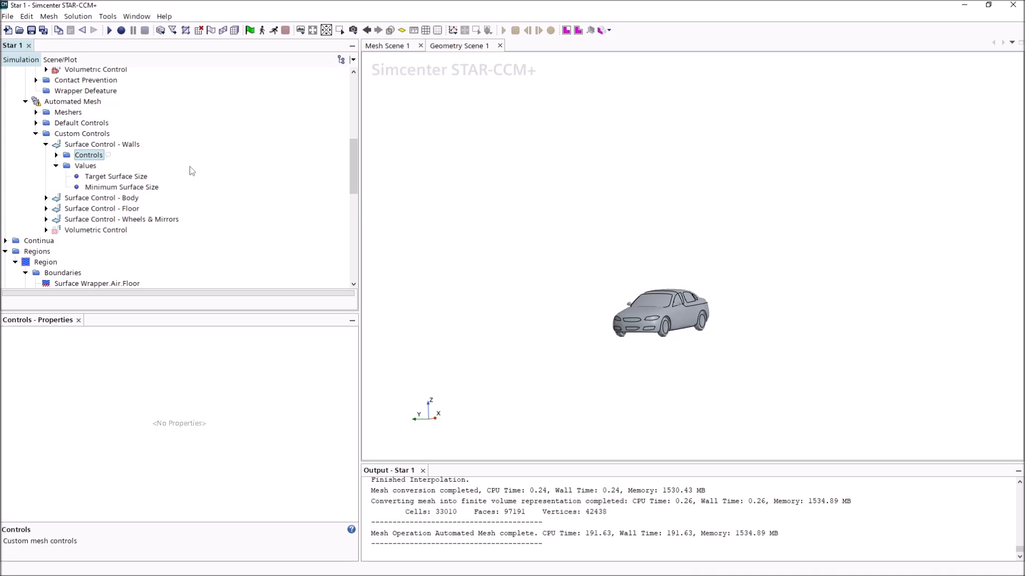
{"action": "scroll", "coordinate": [192, 171], "scroll_direction": "up", "scroll_amount": 4}
{"action": "left_click", "coordinate": [121, 135]}
{"action": "left_click", "coordinate": [46, 133]}
{"action": "left_click", "coordinate": [56, 155]}
{"action": "left_click", "coordinate": [113, 166]}
{"action": "left_click", "coordinate": [122, 177]}
{"action": "scroll", "coordinate": [137, 179], "scroll_direction": "down", "scroll_amount": 3}
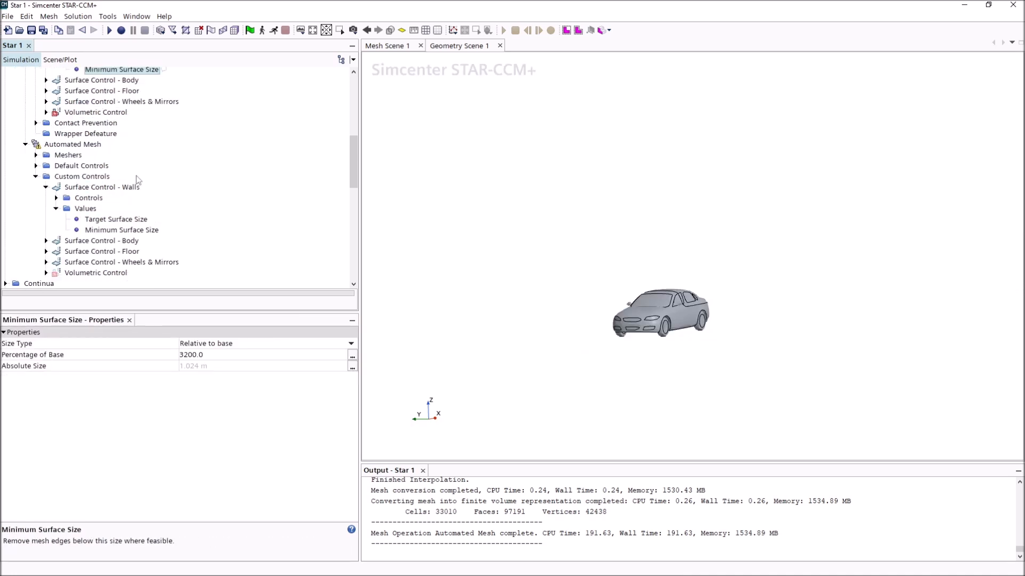
{"action": "left_click", "coordinate": [130, 221]}
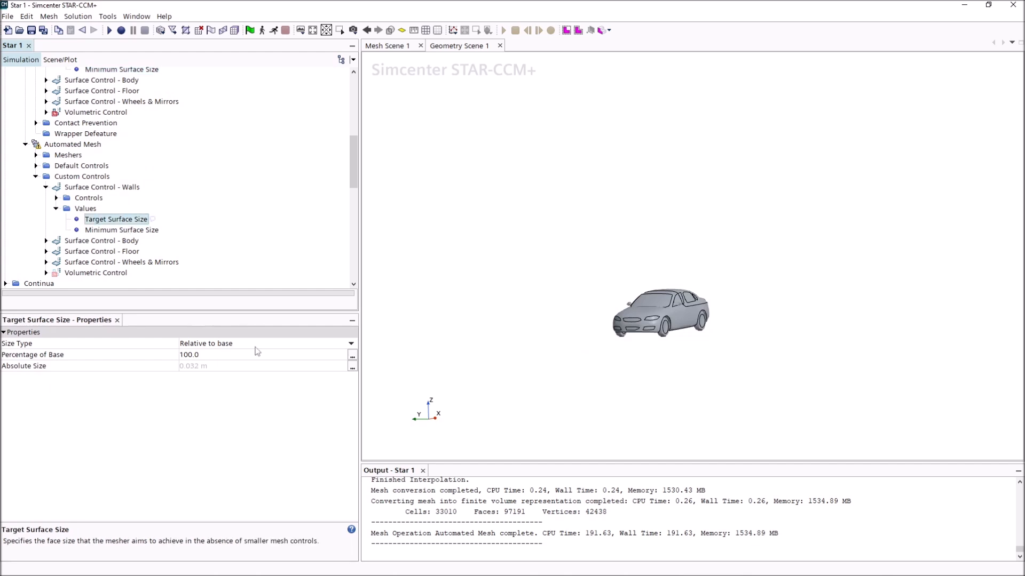
{"action": "left_click", "coordinate": [250, 353]}
{"action": "type", "text": "3200"}
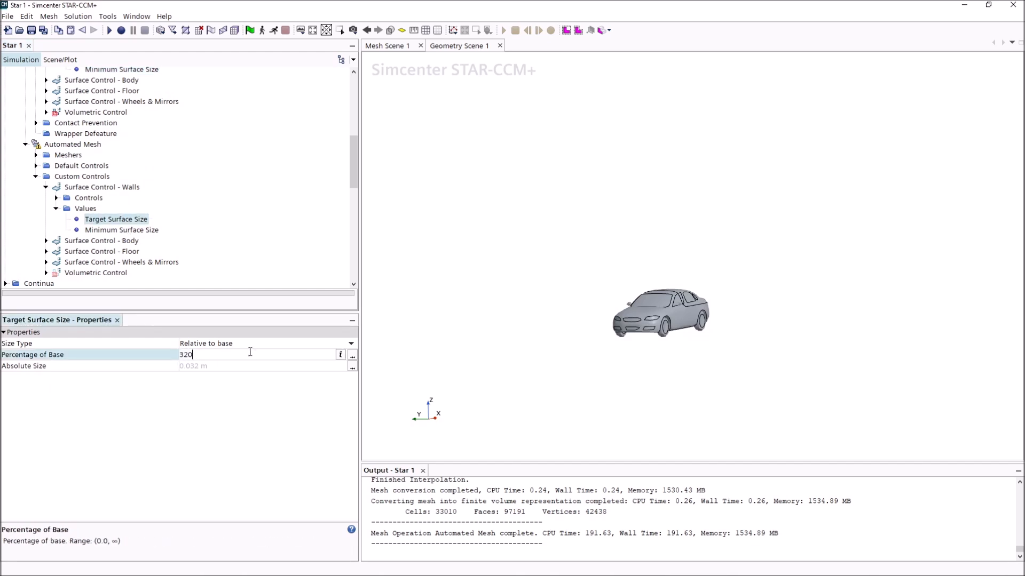
{"action": "key", "text": "Return"}
Set the minimum surface size of the Automated Mesh's Walls surface control to 3200% of base
{"action": "left_click", "coordinate": [135, 231]}
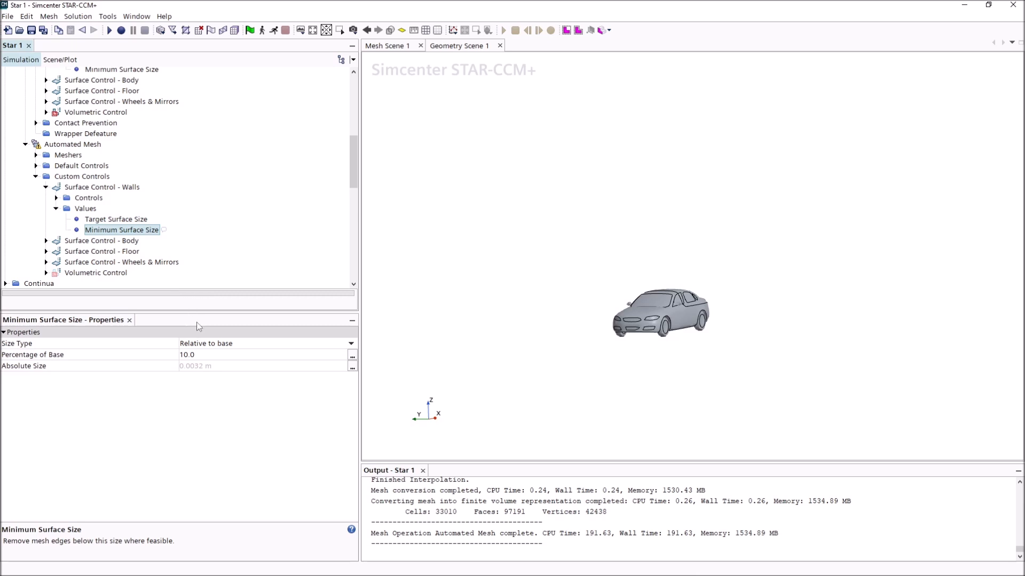
{"action": "left_click", "coordinate": [210, 355]}
{"action": "type", "text": "3200"}
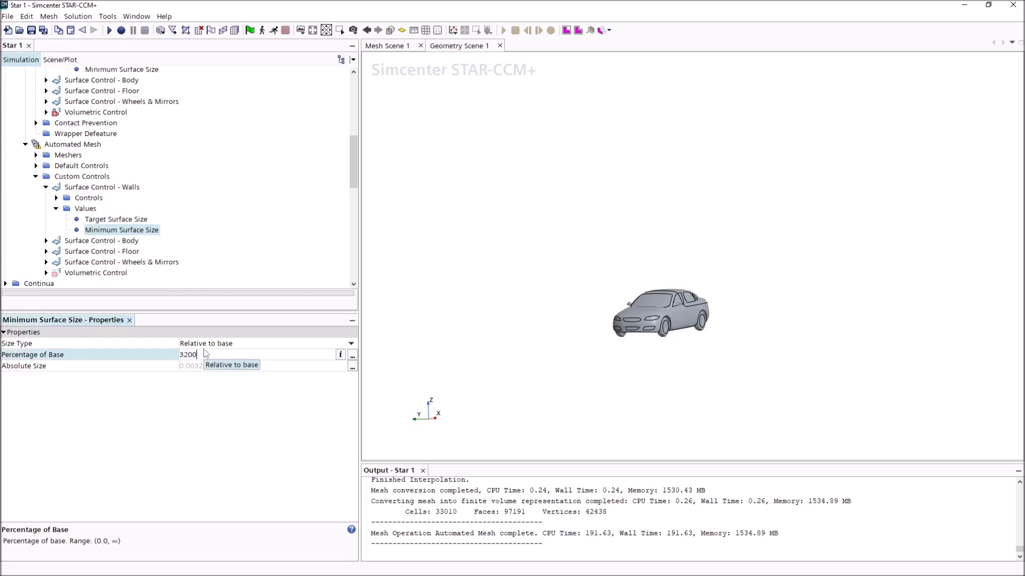
{"action": "key", "text": "Return"}
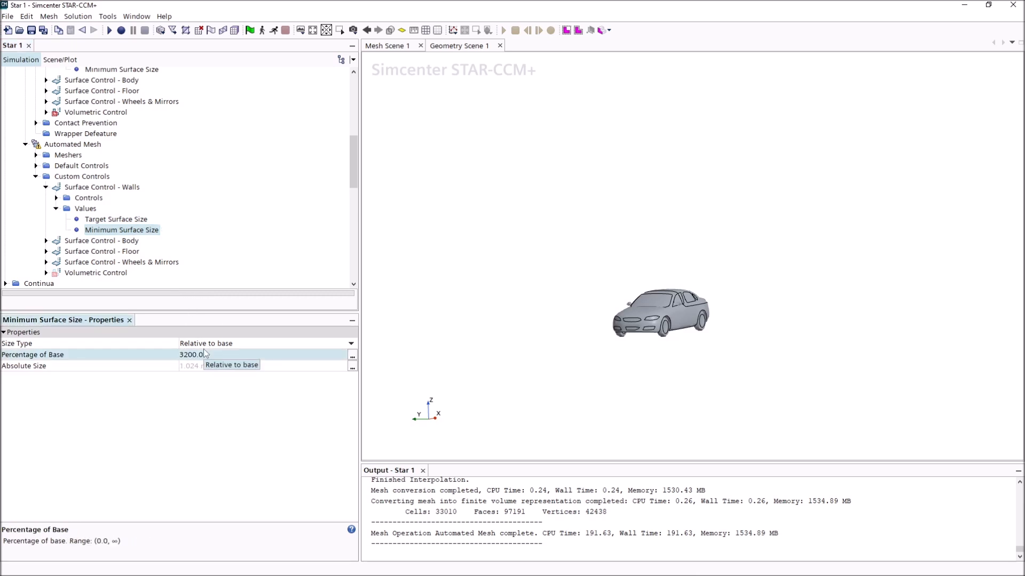
Set the target surface size and minimum surface size controls of the Automated Mesh's Body surface control to Custom
{"action": "left_click", "coordinate": [47, 241]}
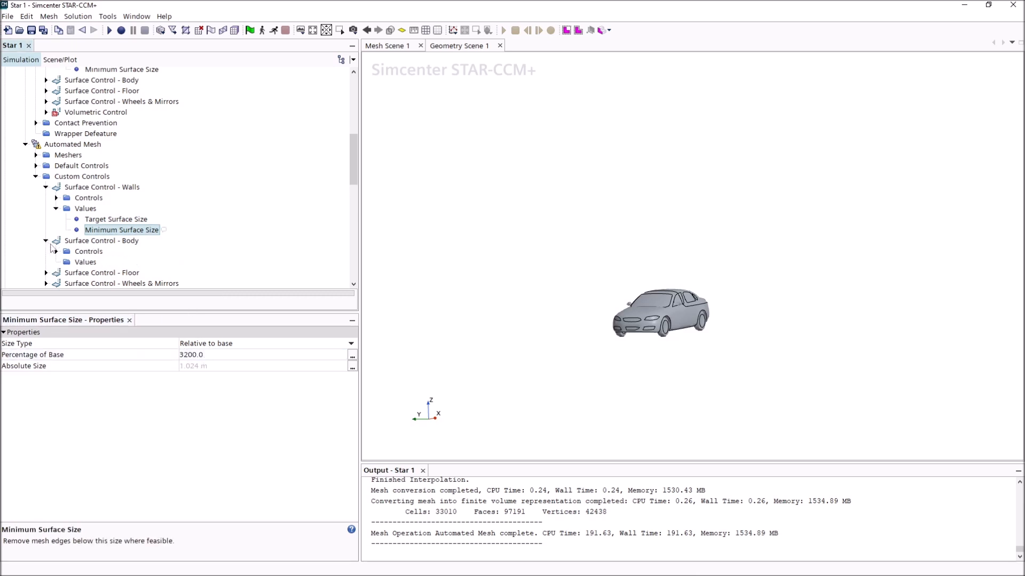
{"action": "left_click", "coordinate": [46, 187]}
{"action": "left_click", "coordinate": [56, 208]}
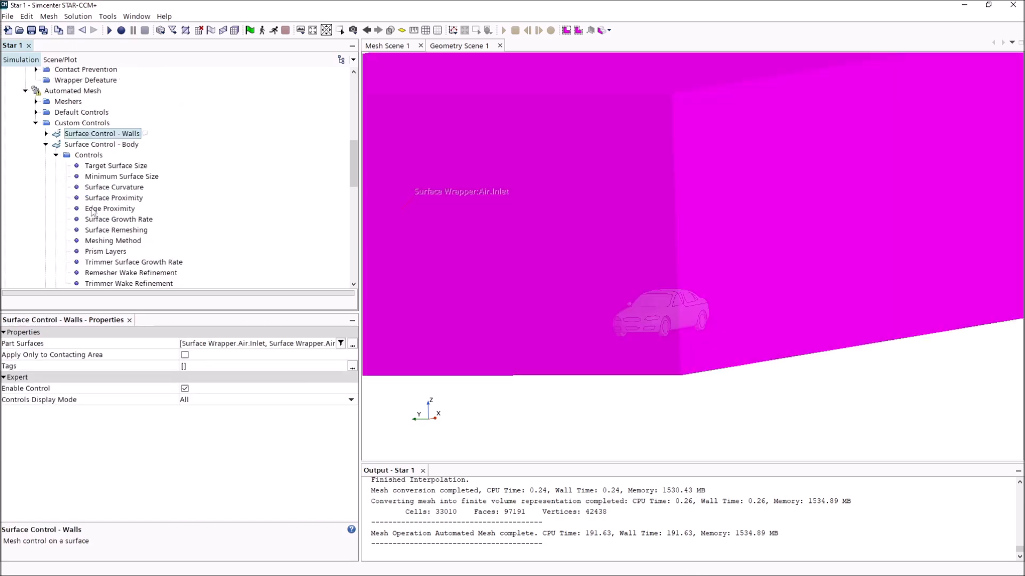
{"action": "left_click", "coordinate": [124, 167]}
{"action": "left_click", "coordinate": [212, 343]}
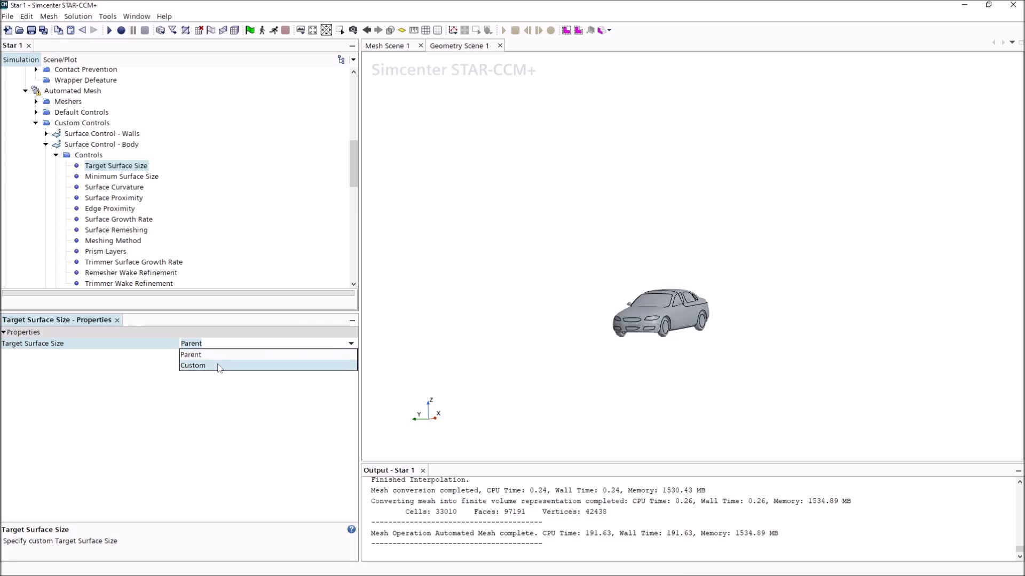
{"action": "left_click", "coordinate": [198, 365]}
{"action": "left_click", "coordinate": [140, 179]}
{"action": "left_click", "coordinate": [192, 344]}
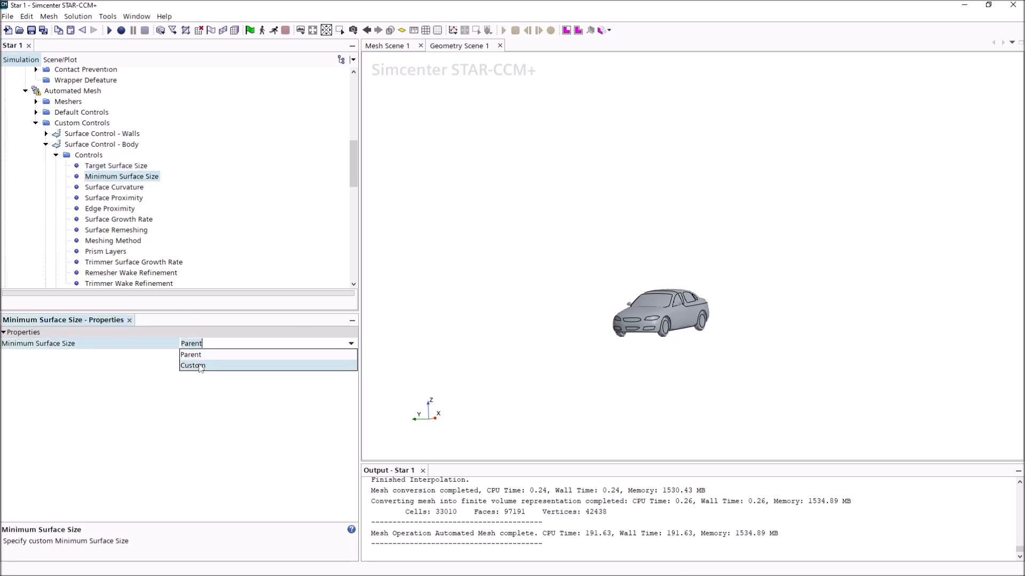
{"action": "left_click", "coordinate": [201, 366]}
{"action": "left_click", "coordinate": [56, 156]}
Set the Automated Mesh Body control's minimum surface size to 100% of base, after checking the sizes in the Surface Wrapper's Body control
{"action": "left_click", "coordinate": [56, 165]}
{"action": "scroll", "coordinate": [63, 170], "scroll_direction": "up", "scroll_amount": 3}
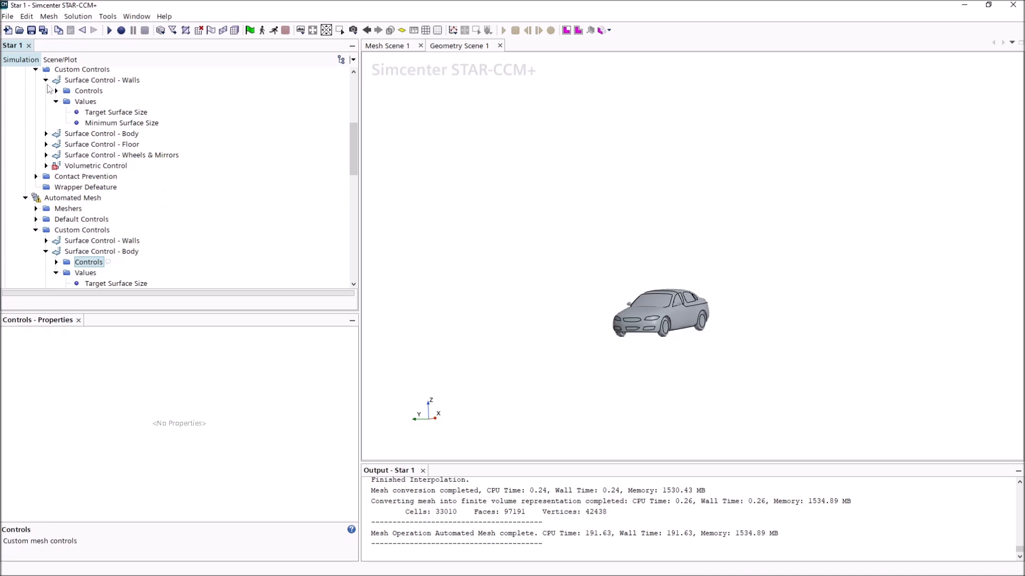
{"action": "left_click", "coordinate": [46, 80]}
{"action": "left_click", "coordinate": [45, 91]}
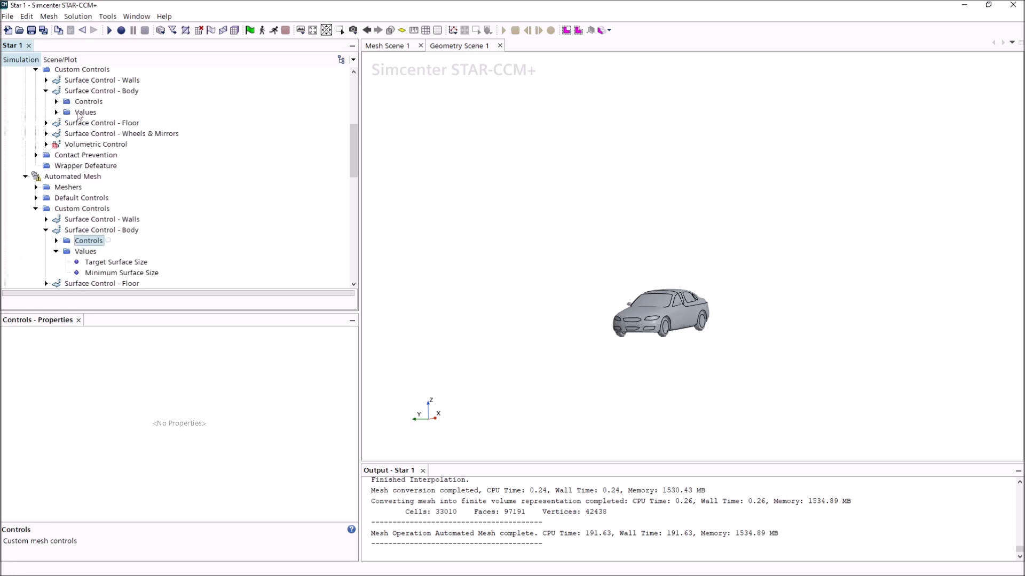
{"action": "left_click", "coordinate": [56, 112]}
{"action": "left_click", "coordinate": [114, 124]}
{"action": "left_click", "coordinate": [120, 134]}
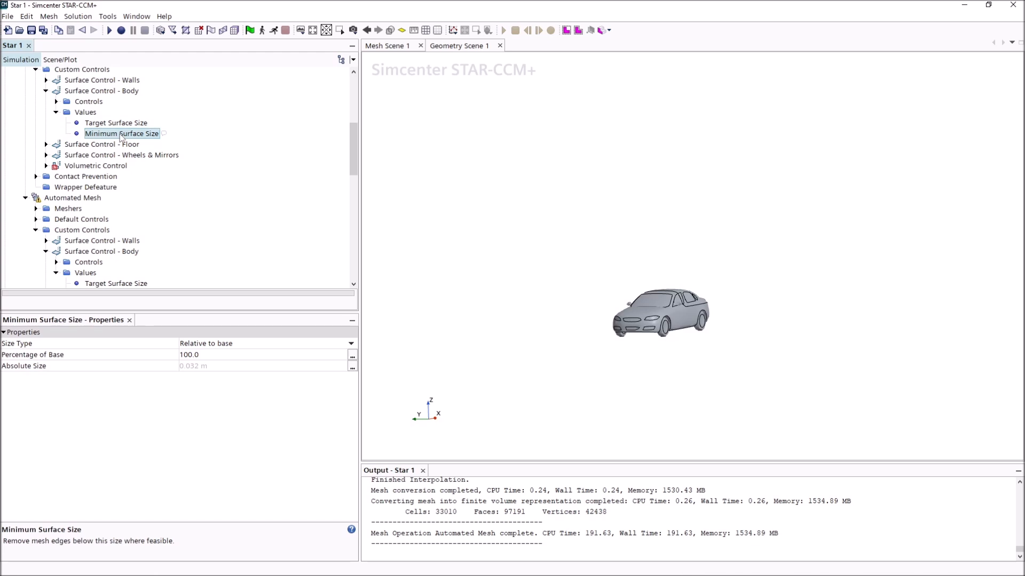
{"action": "scroll", "coordinate": [120, 136], "scroll_direction": "down", "scroll_amount": 3}
{"action": "left_click", "coordinate": [110, 187]}
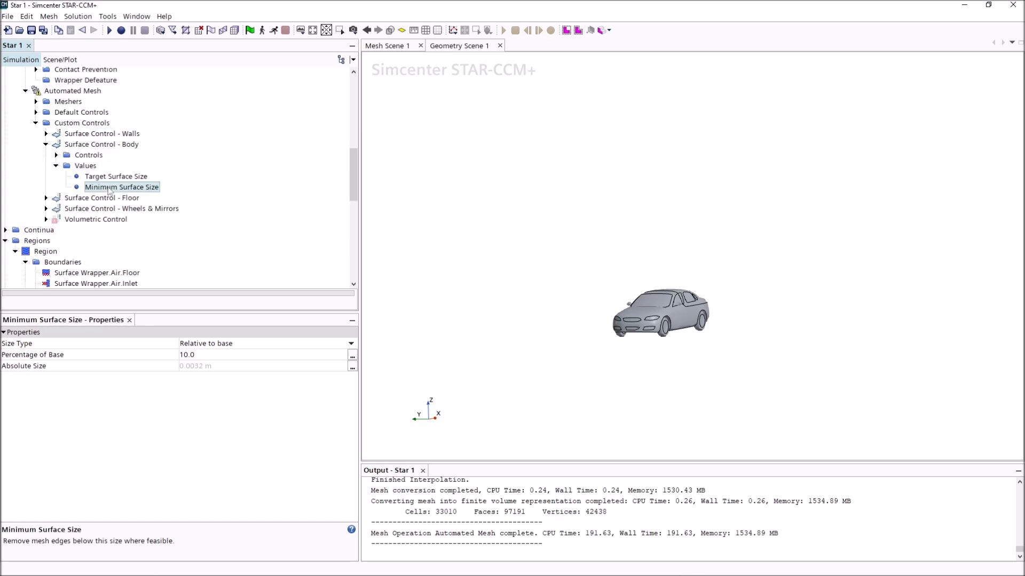
{"action": "left_click", "coordinate": [234, 355]}
{"action": "type", "text": "100"}
{"action": "key", "text": "Return"}
{"action": "left_click", "coordinate": [129, 178]}
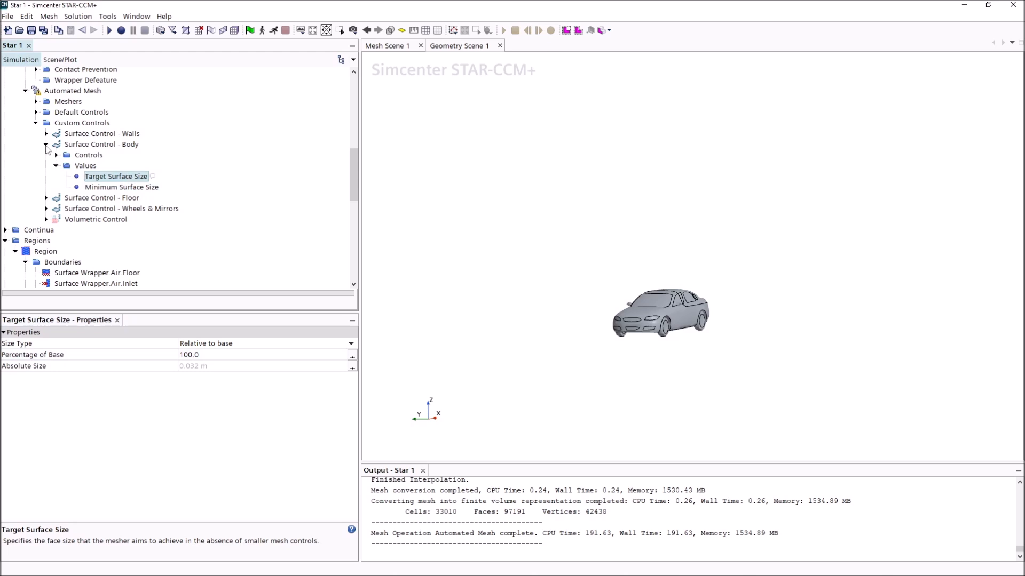
{"action": "left_click", "coordinate": [46, 145]}
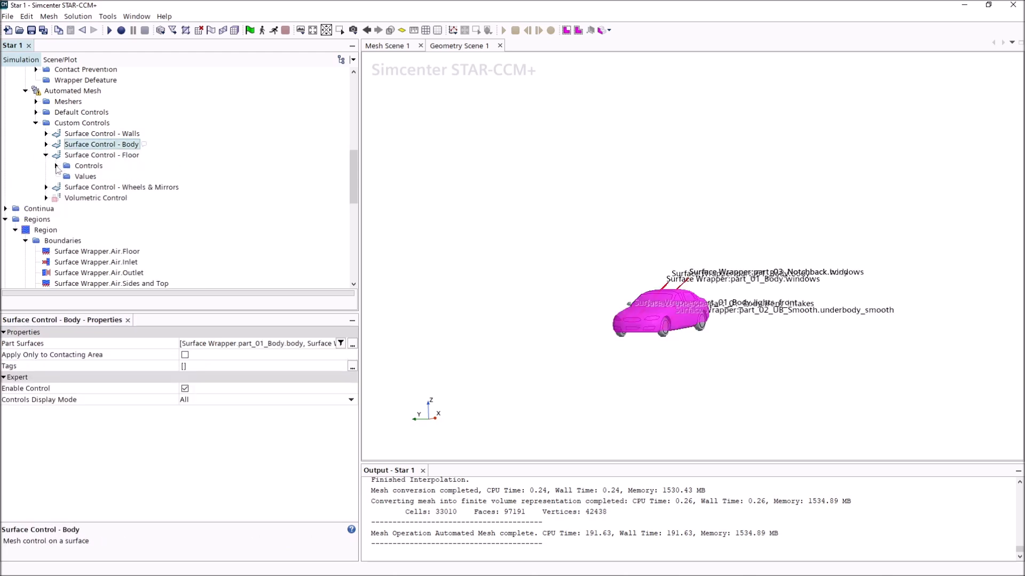
Set the Automated Mesh Floor surface control's target surface size and minimum surface size to Custom, and review both settings together
{"action": "left_click", "coordinate": [56, 166]}
{"action": "left_click", "coordinate": [107, 165]}
{"action": "left_click", "coordinate": [197, 343]}
{"action": "left_click", "coordinate": [193, 365]}
{"action": "left_click", "coordinate": [122, 176]}
{"action": "left_click", "coordinate": [198, 343]}
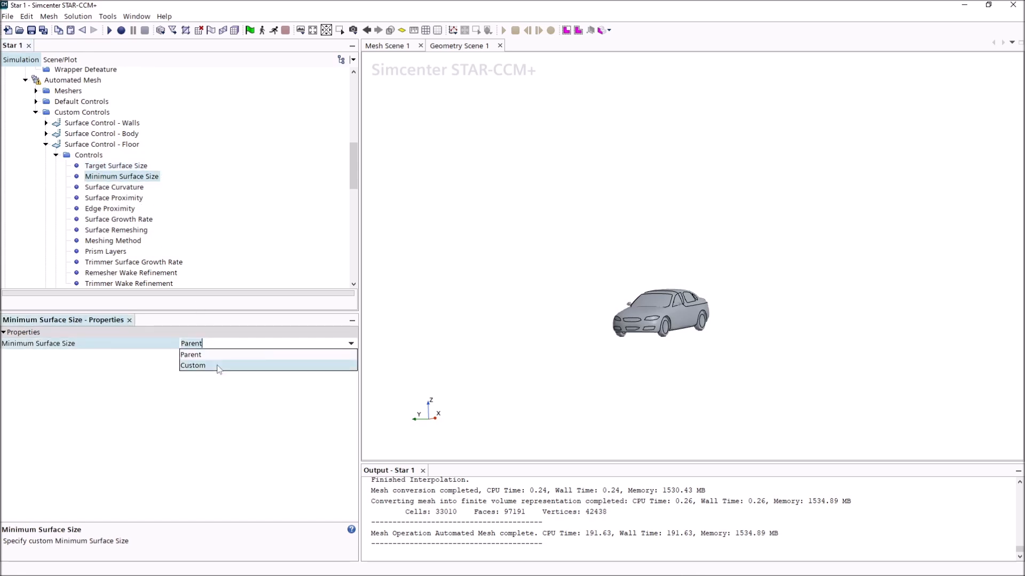
{"action": "left_click", "coordinate": [217, 366]}
{"action": "right_click", "coordinate": [87, 155]}
{"action": "left_click", "coordinate": [113, 162]}
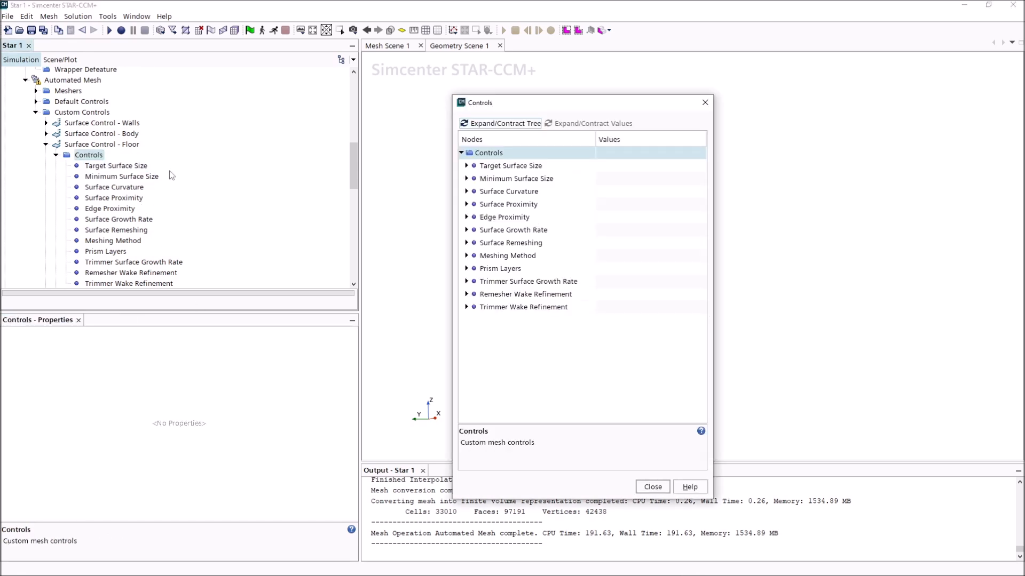
{"action": "left_click", "coordinate": [467, 166]}
{"action": "left_click", "coordinate": [467, 191]}
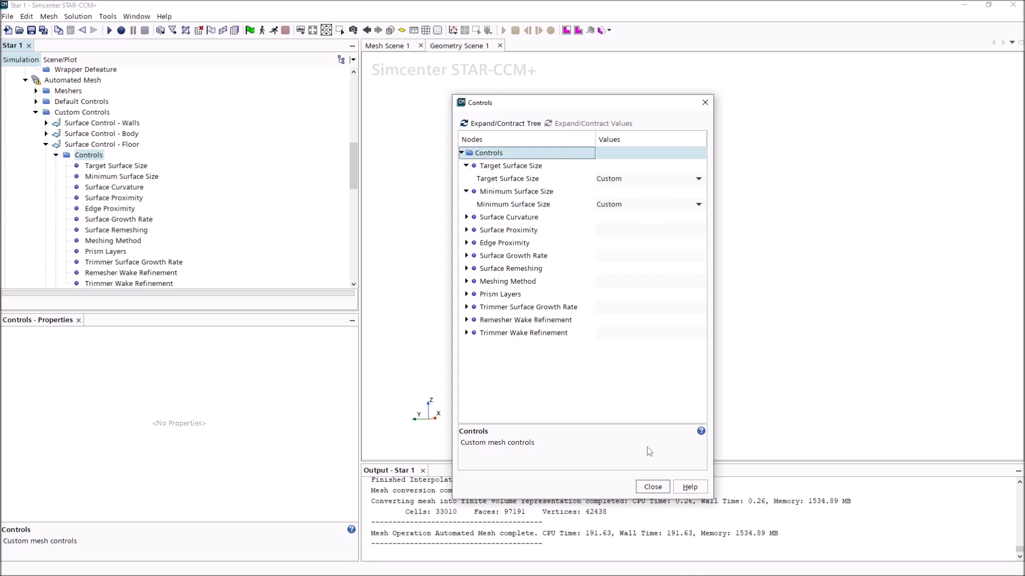
{"action": "left_click", "coordinate": [653, 487]}
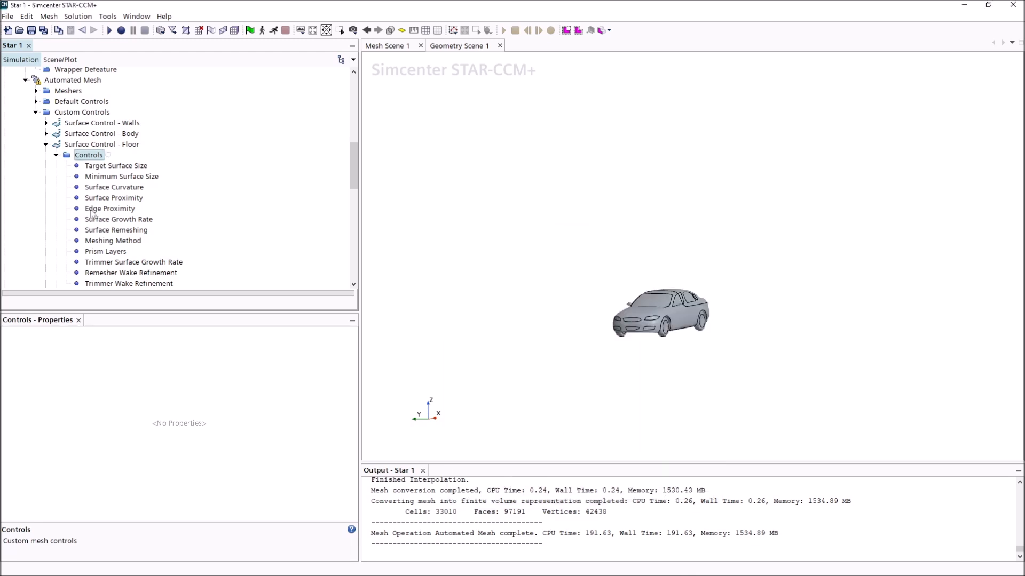
{"action": "left_click", "coordinate": [56, 155]}
Edit the Automated Mesh's Floor and Wheels & Mirrors surface controls together, setting target surface size and minimum surface size to Custom
{"action": "left_click", "coordinate": [80, 176]}
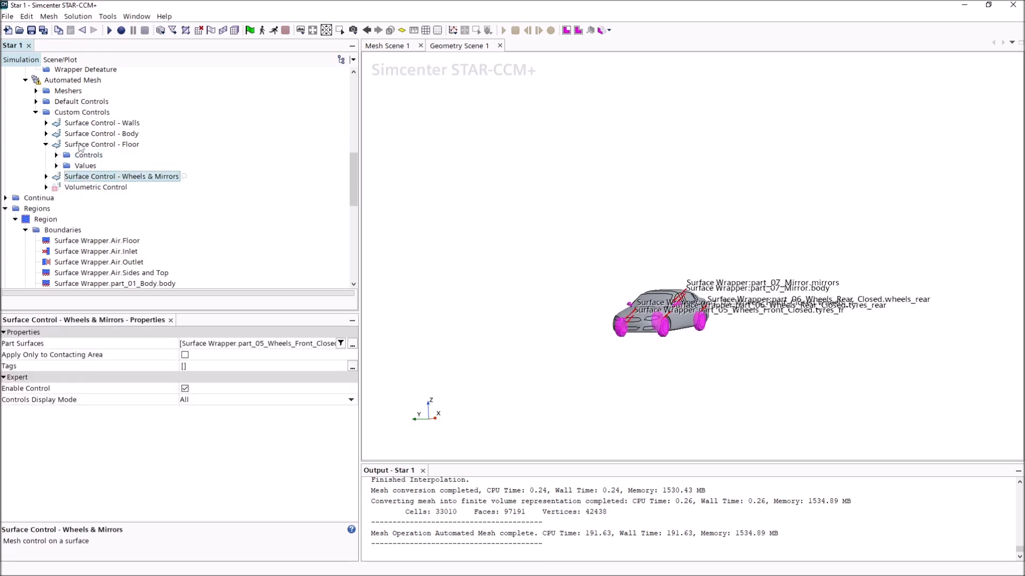
{"action": "left_click", "coordinate": [80, 145], "text": "ctrl"}
{"action": "right_click", "coordinate": [80, 145]}
{"action": "left_click", "coordinate": [96, 167]}
{"action": "left_click", "coordinate": [467, 230]}
{"action": "left_click", "coordinate": [471, 242]}
{"action": "left_click", "coordinate": [648, 256]}
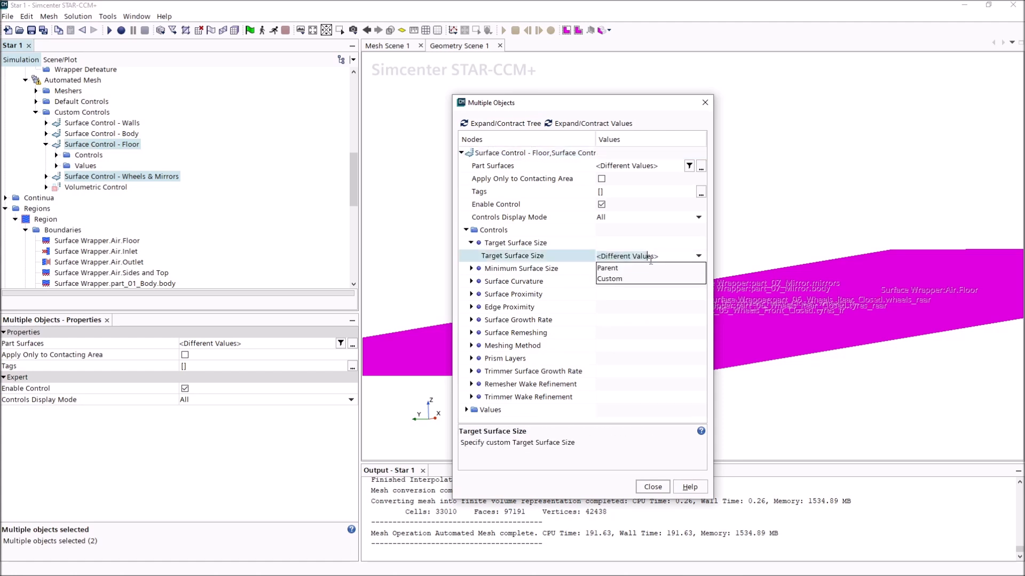
{"action": "left_click", "coordinate": [643, 279]}
{"action": "left_click", "coordinate": [471, 268]}
{"action": "left_click", "coordinate": [624, 282]}
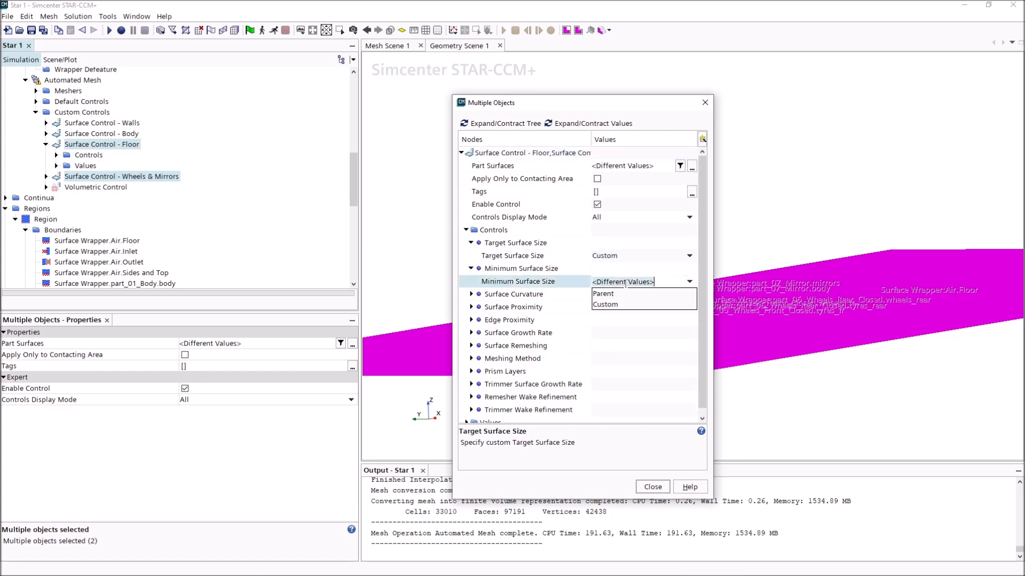
{"action": "left_click", "coordinate": [605, 304]}
{"action": "left_click", "coordinate": [652, 487]}
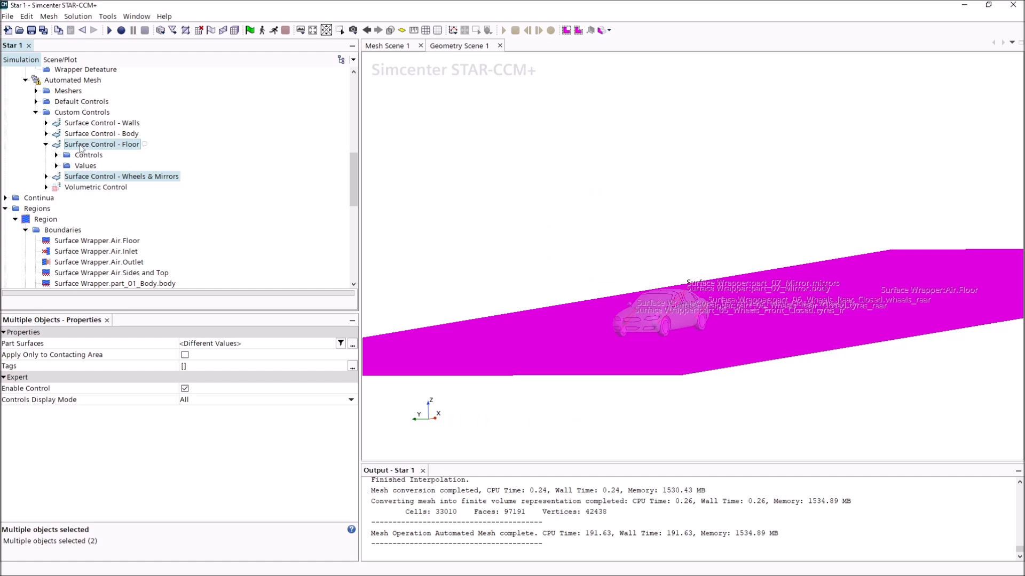
Set the Automated Mesh Floor control's target surface size to 1600% of base, after checking the sizes in the Surface Wrapper's Floor control
{"action": "left_click", "coordinate": [56, 166]}
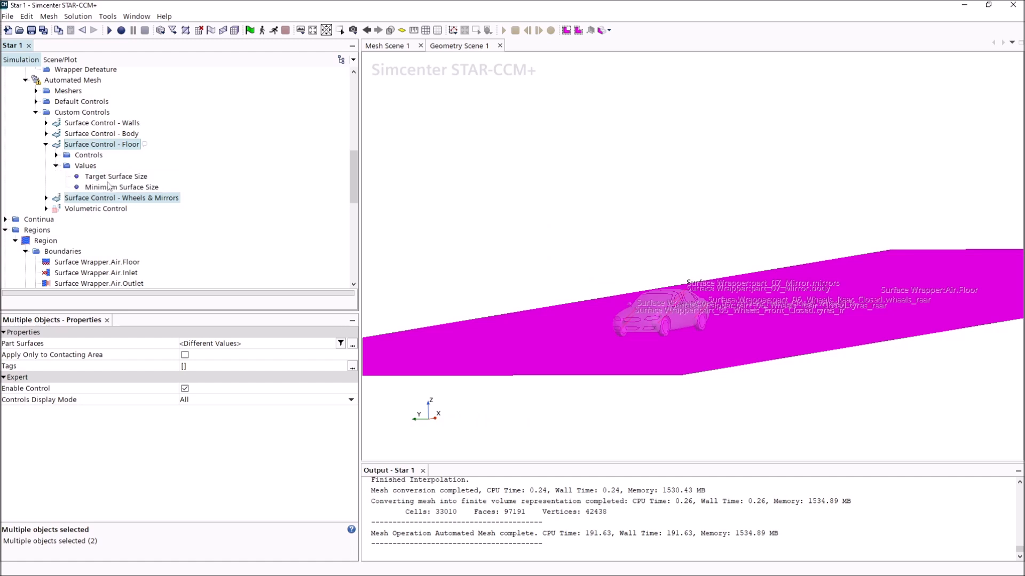
{"action": "scroll", "coordinate": [155, 182], "scroll_direction": "up", "scroll_amount": 3}
{"action": "left_click", "coordinate": [123, 285]}
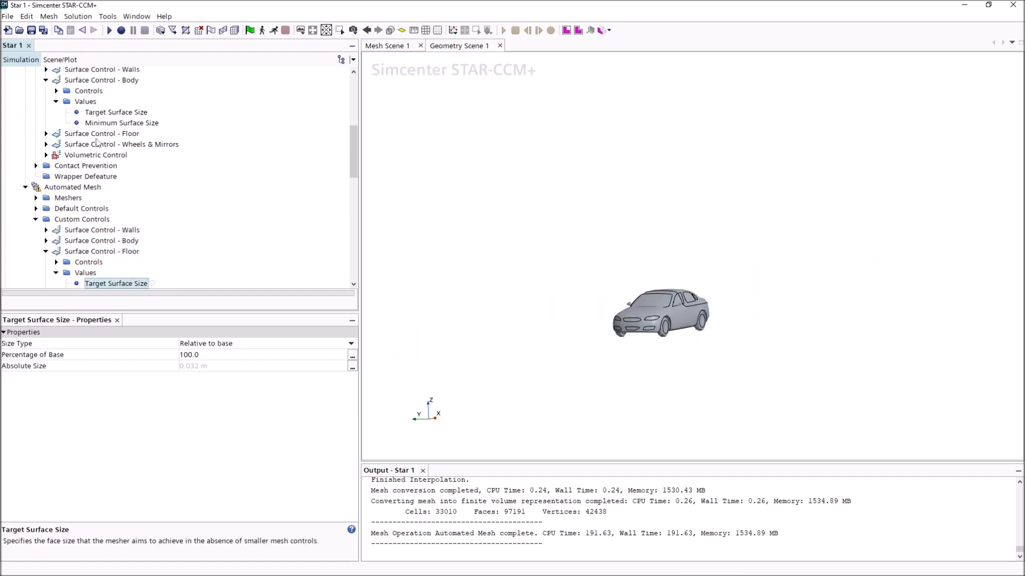
{"action": "left_click", "coordinate": [46, 80]}
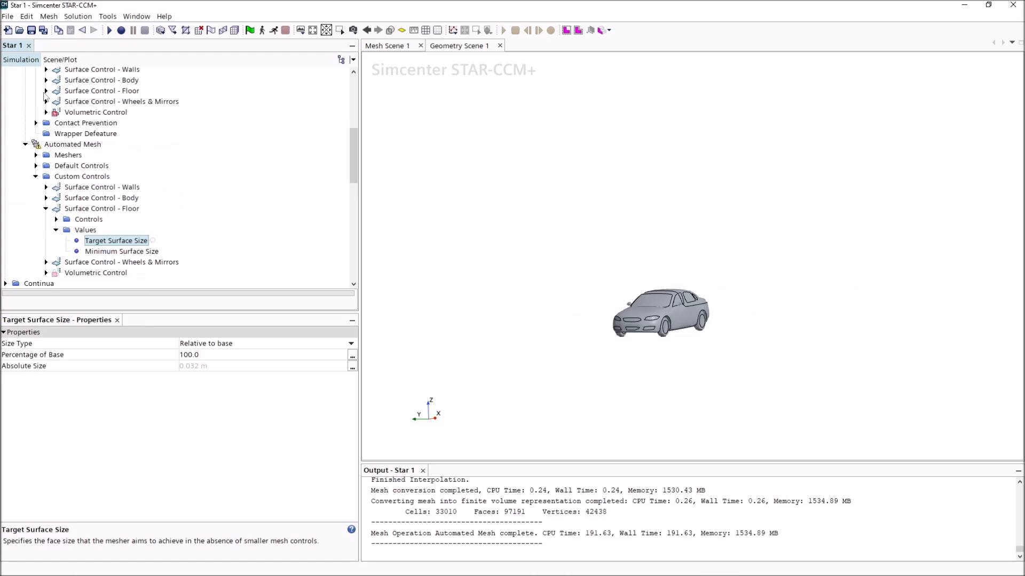
{"action": "left_click", "coordinate": [46, 91]}
{"action": "left_click", "coordinate": [56, 112]}
{"action": "left_click", "coordinate": [100, 125]}
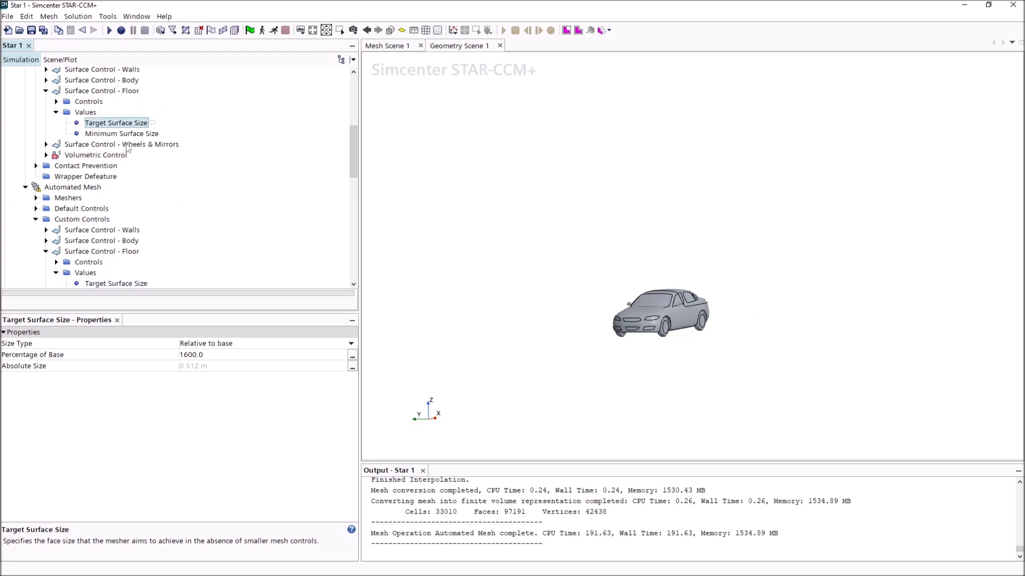
{"action": "left_click", "coordinate": [136, 135]}
{"action": "scroll", "coordinate": [133, 160], "scroll_direction": "down", "scroll_amount": 3}
{"action": "left_click", "coordinate": [104, 176]}
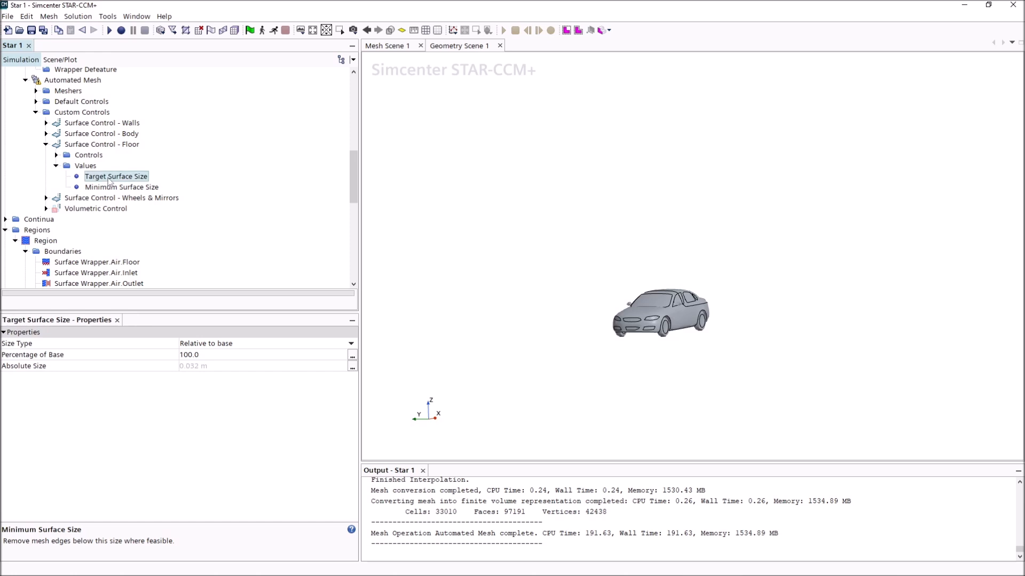
{"action": "left_click", "coordinate": [216, 355]}
{"action": "type", "text": "160"}
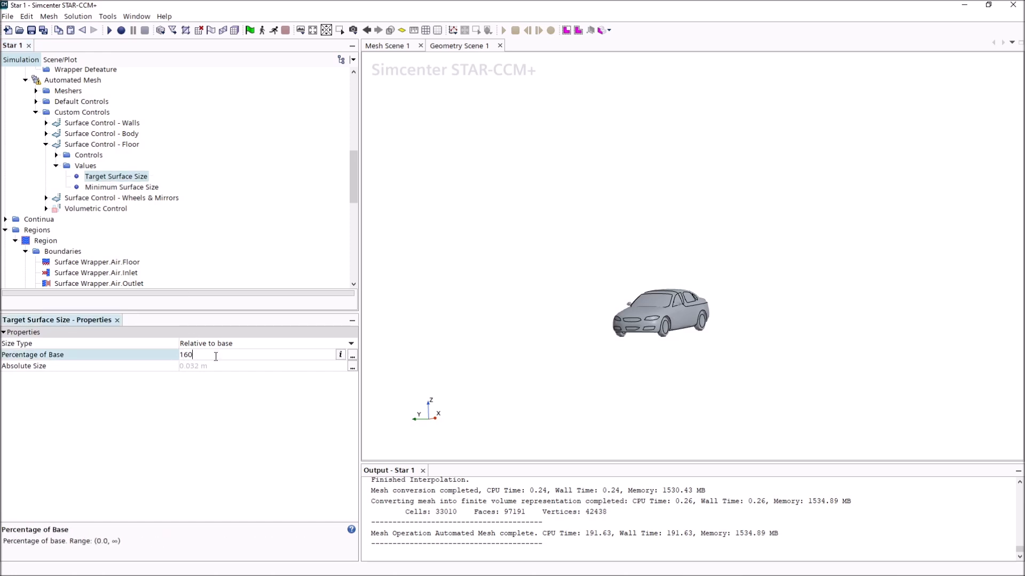
{"action": "type", "text": "0"}
{"action": "key", "text": "Return"}
Set the minimum surface size of the Automated Mesh's Floor surface control to 800% of base
{"action": "left_click", "coordinate": [121, 187]}
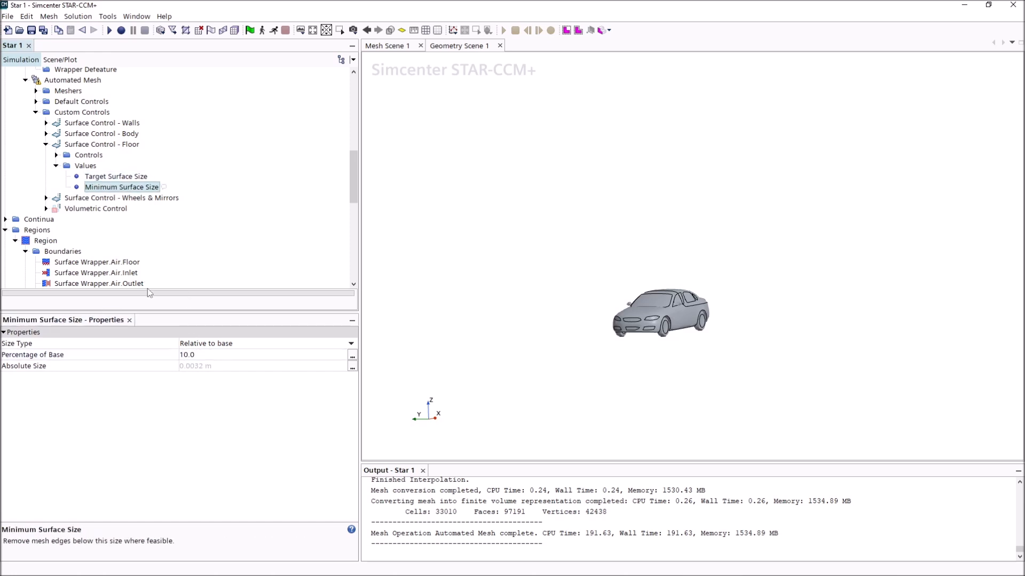
{"action": "left_click", "coordinate": [205, 357]}
{"action": "left_click", "coordinate": [203, 355]}
{"action": "type", "text": "80"}
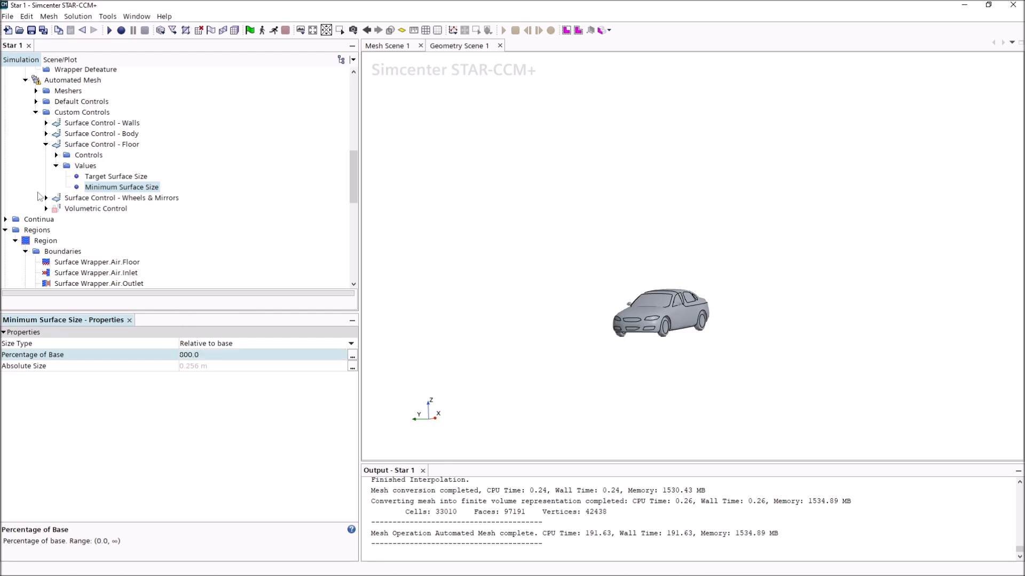
{"action": "key", "text": "Return"}
Check the minimum and target surface sizes of the Automated Mesh's Wheels & Mirrors surface control, and collapse the surface controls
{"action": "left_click", "coordinate": [46, 199]}
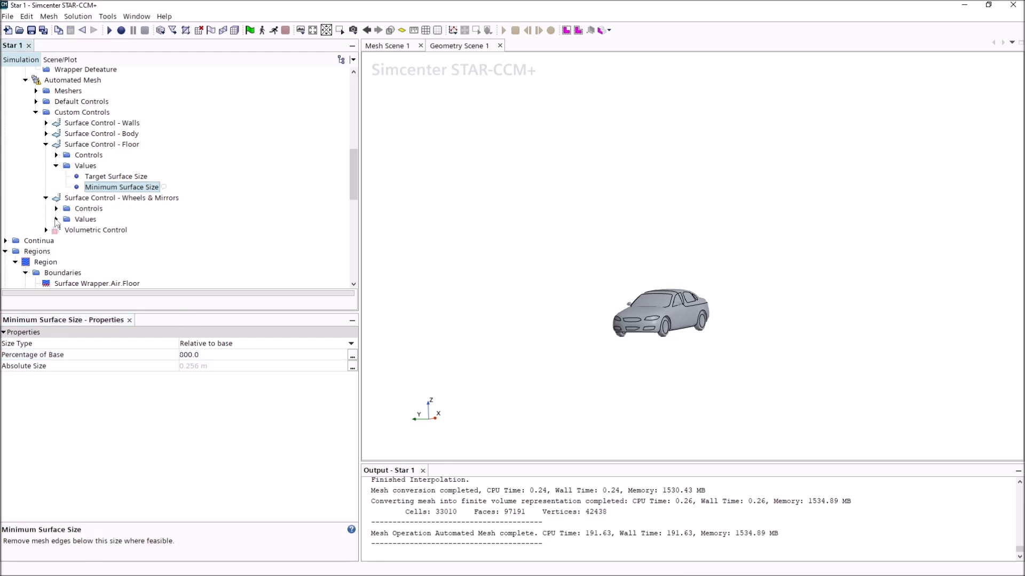
{"action": "left_click", "coordinate": [56, 219]}
{"action": "left_click", "coordinate": [122, 240]}
{"action": "left_click", "coordinate": [205, 355]}
{"action": "left_click", "coordinate": [207, 355]}
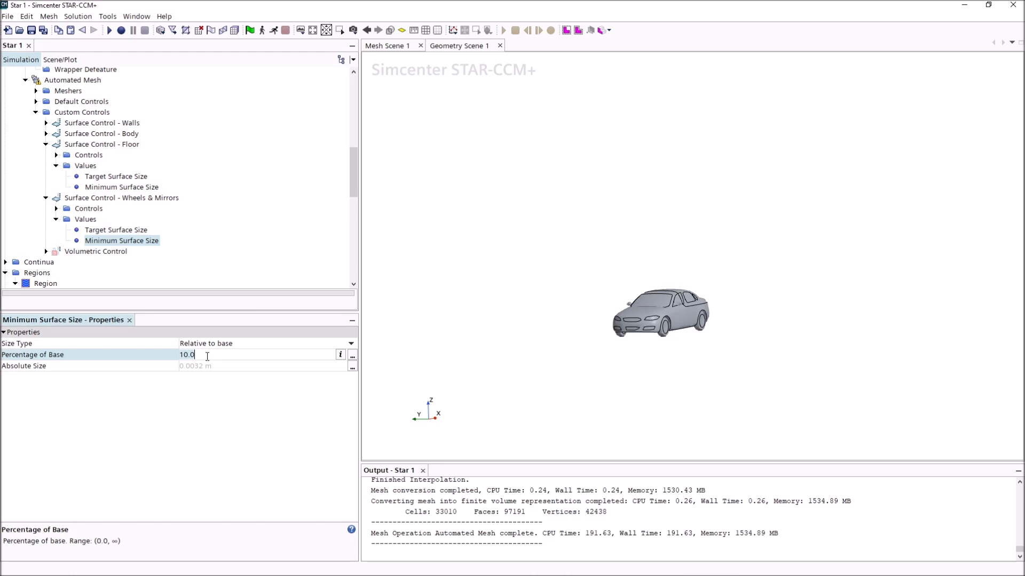
{"action": "key", "text": "Return"}
{"action": "left_click", "coordinate": [115, 230]}
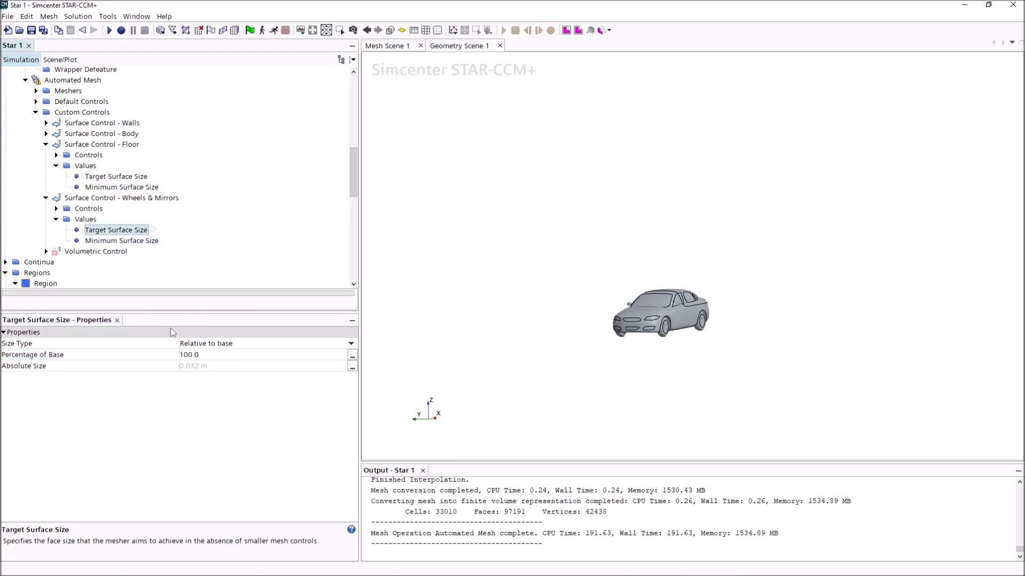
{"action": "left_click", "coordinate": [35, 112]}
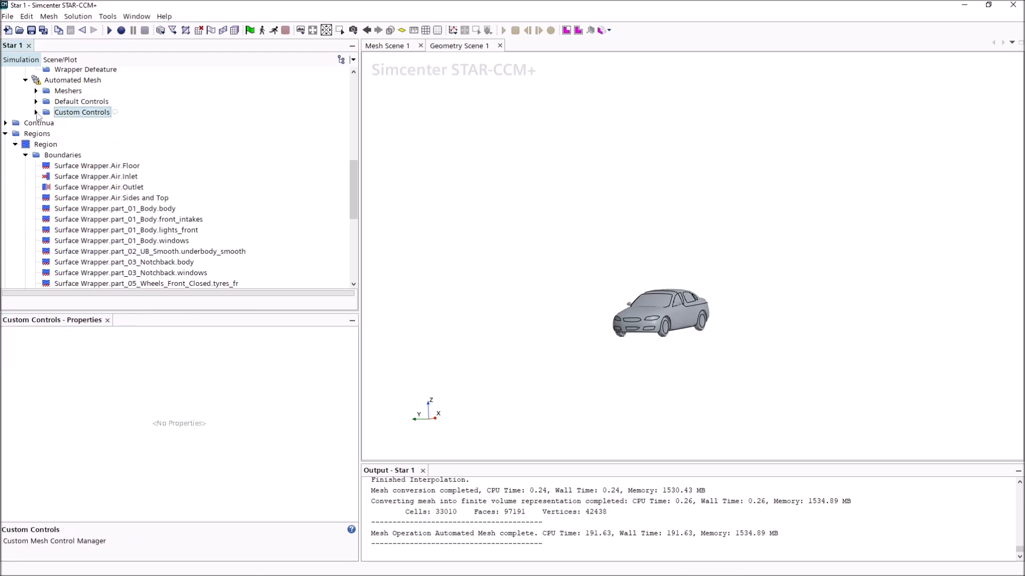
{"action": "left_click", "coordinate": [36, 113]}
{"action": "left_click", "coordinate": [46, 144]}
{"action": "left_click", "coordinate": [46, 155]}
Assign the VC part to the Automated Mesh's volumetric control, with the Surface Wrapper's volumetric control expanded for reference
{"action": "scroll", "coordinate": [70, 163], "scroll_direction": "up", "scroll_amount": 3}
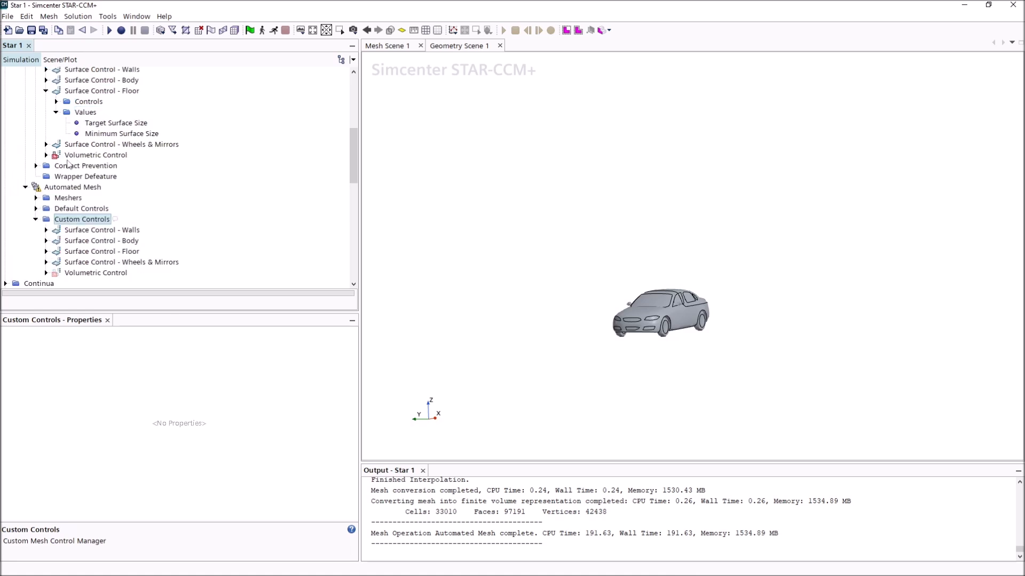
{"action": "left_click", "coordinate": [46, 91]}
{"action": "left_click", "coordinate": [46, 112]}
{"action": "left_click", "coordinate": [56, 133]}
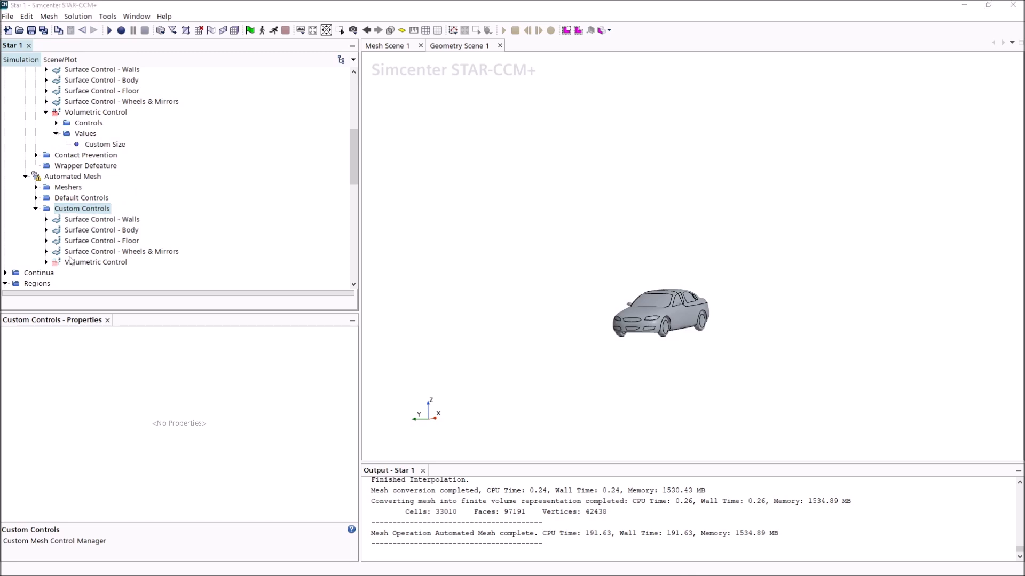
{"action": "left_click", "coordinate": [85, 261]}
{"action": "left_click", "coordinate": [211, 347]}
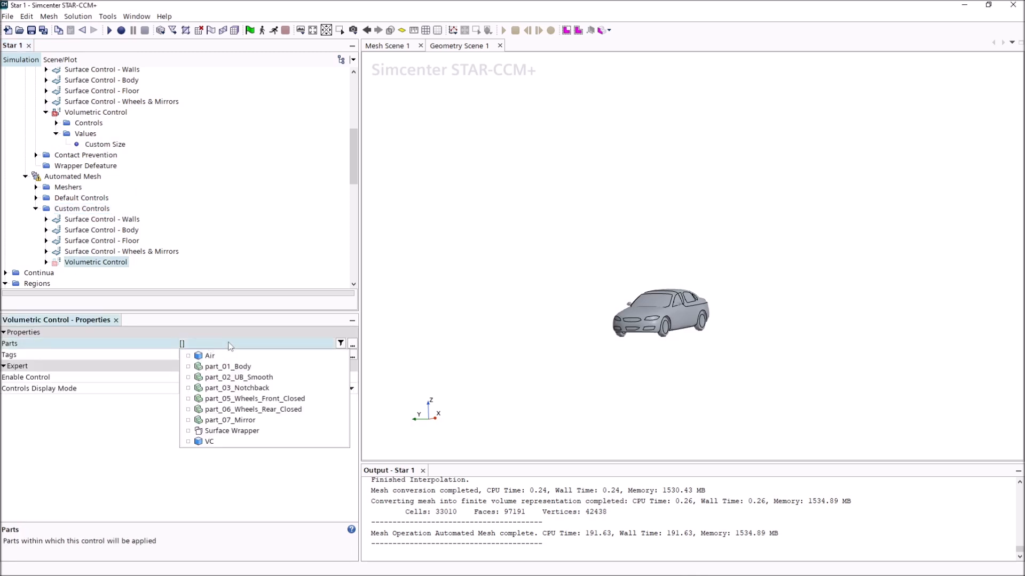
{"action": "left_click", "coordinate": [205, 443]}
{"action": "left_click", "coordinate": [191, 280]}
Enable Customize Size for the Surface Remesher and Customize Isotropic Size for the Trimmer in the Automated Mesh's volumetric control
{"action": "left_click", "coordinate": [46, 262]}
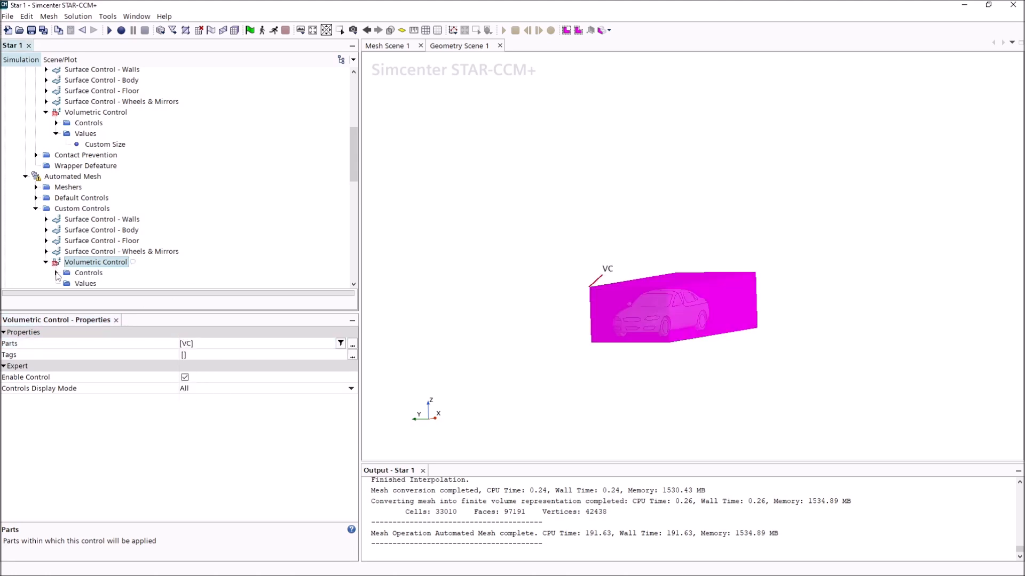
{"action": "left_click", "coordinate": [56, 273]}
{"action": "left_click", "coordinate": [114, 263]}
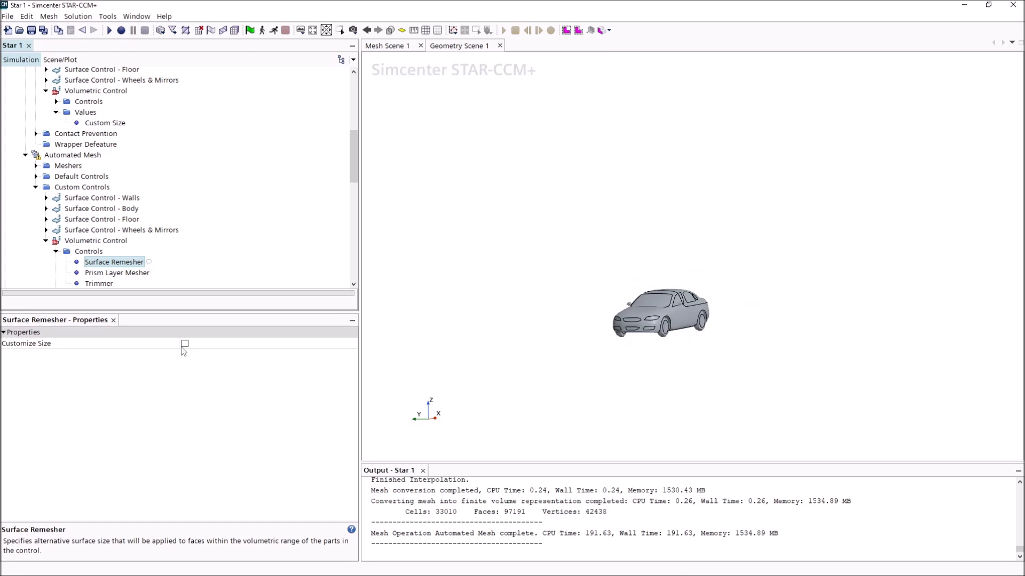
{"action": "left_click", "coordinate": [185, 344]}
{"action": "left_click", "coordinate": [100, 283]}
{"action": "left_click", "coordinate": [184, 344]}
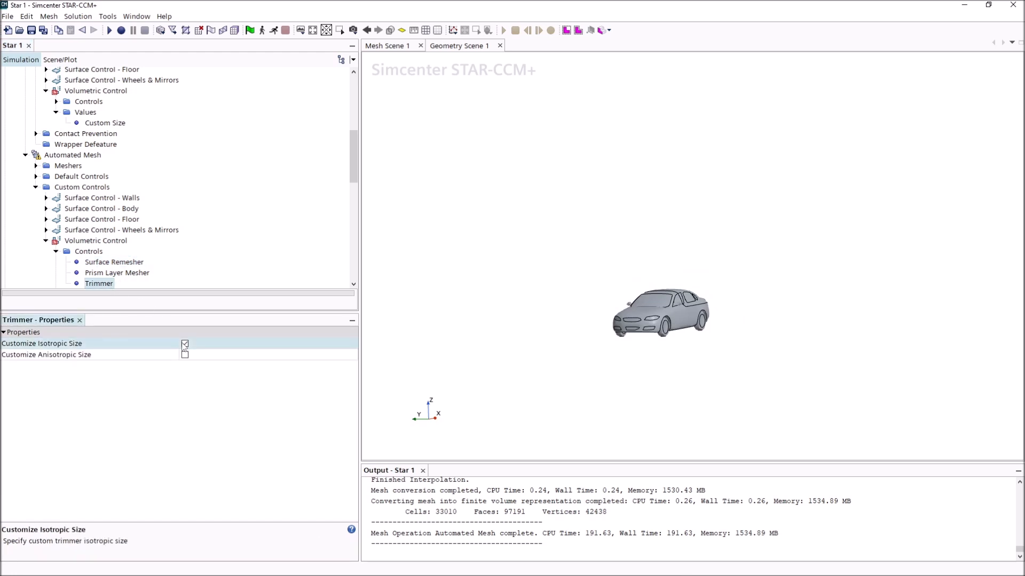
Compare the Surface Wrapper's volumetric control options with the Surface Remesher and Trimmer options of the Automated Mesh's volumetric control
{"action": "left_click", "coordinate": [86, 103]}
{"action": "left_click", "coordinate": [56, 102]}
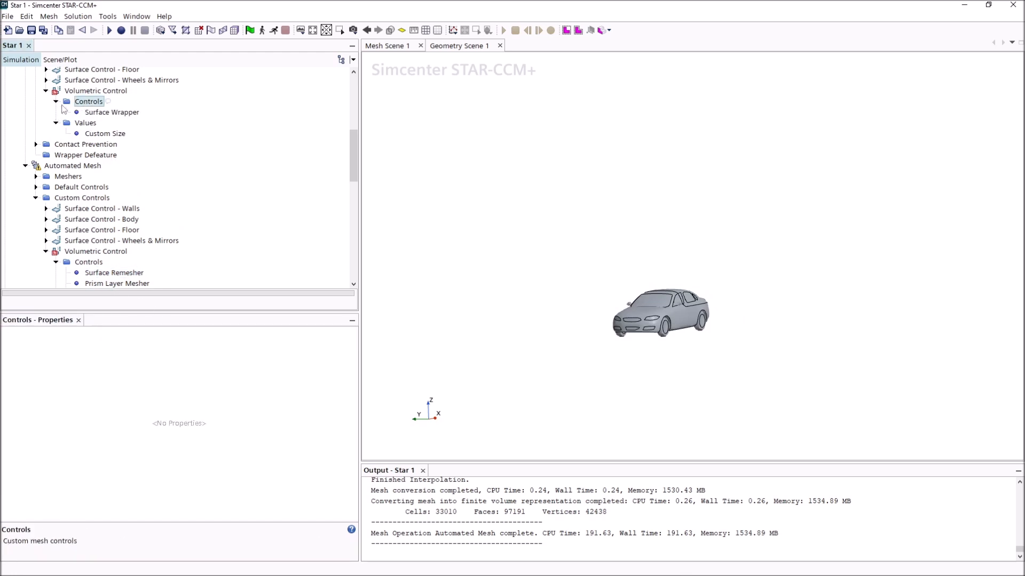
{"action": "left_click", "coordinate": [89, 113]}
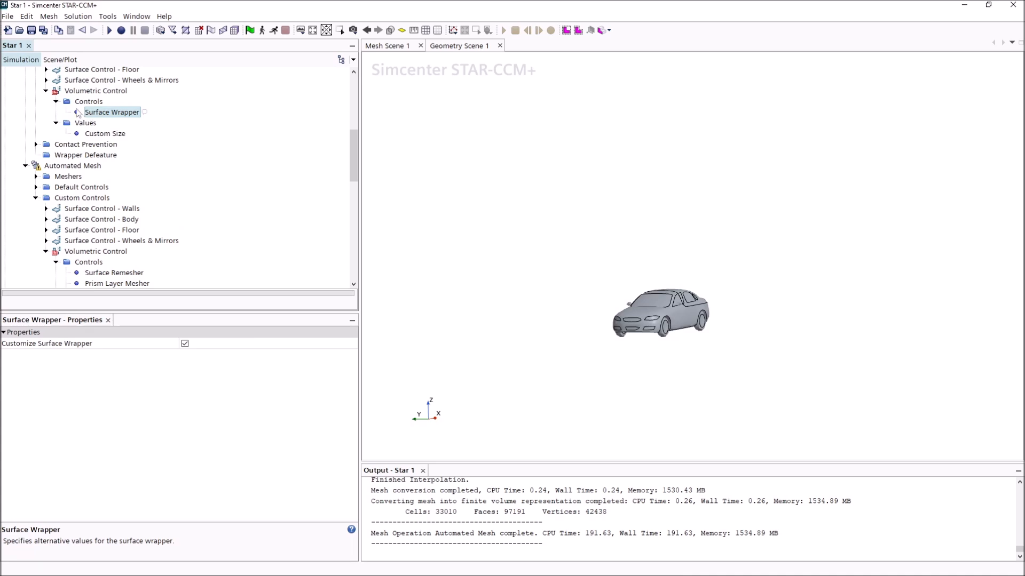
{"action": "left_click", "coordinate": [56, 102]}
{"action": "left_click", "coordinate": [47, 91]}
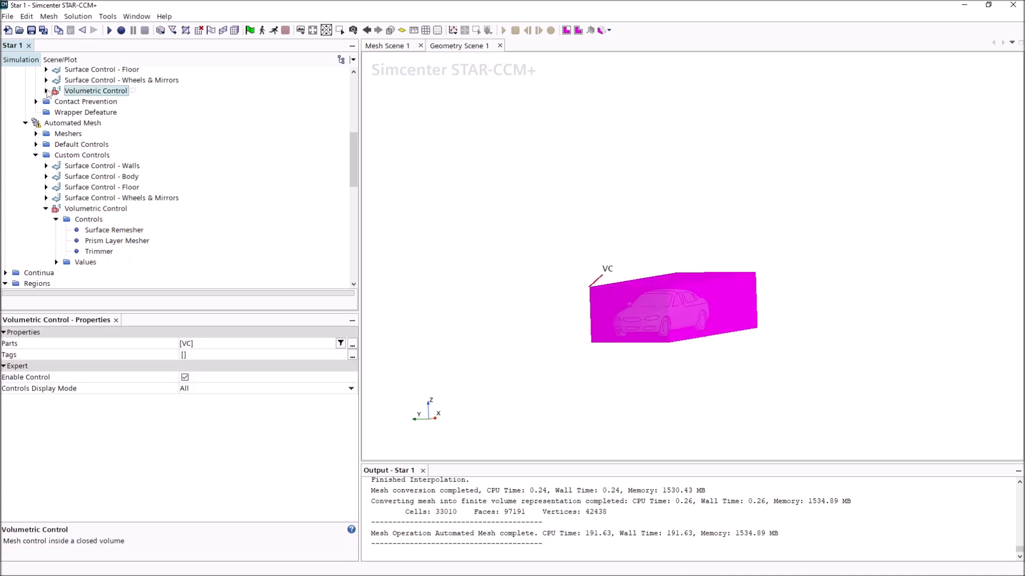
{"action": "left_click", "coordinate": [56, 263]}
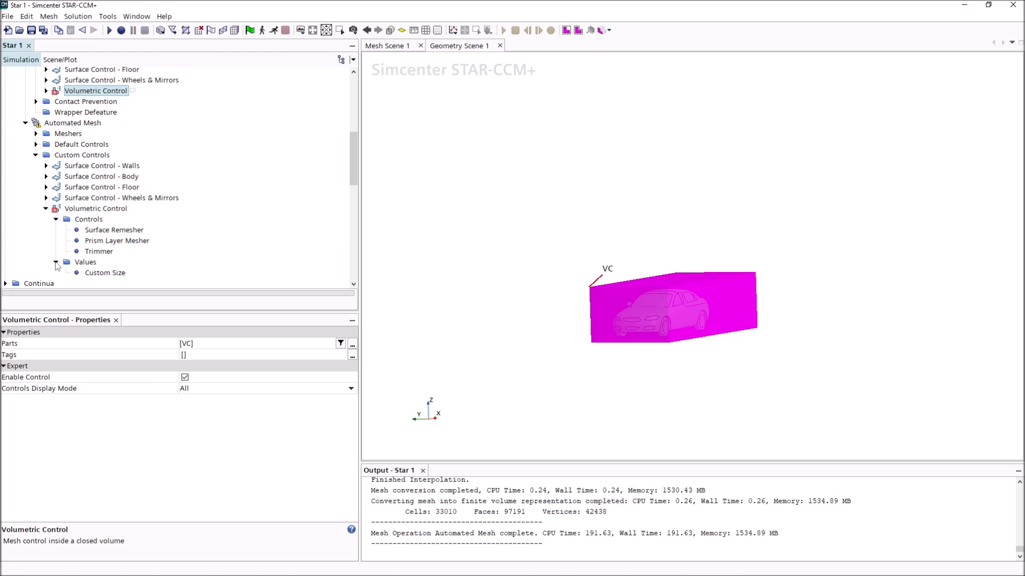
{"action": "left_click", "coordinate": [95, 273]}
{"action": "left_click", "coordinate": [107, 230]}
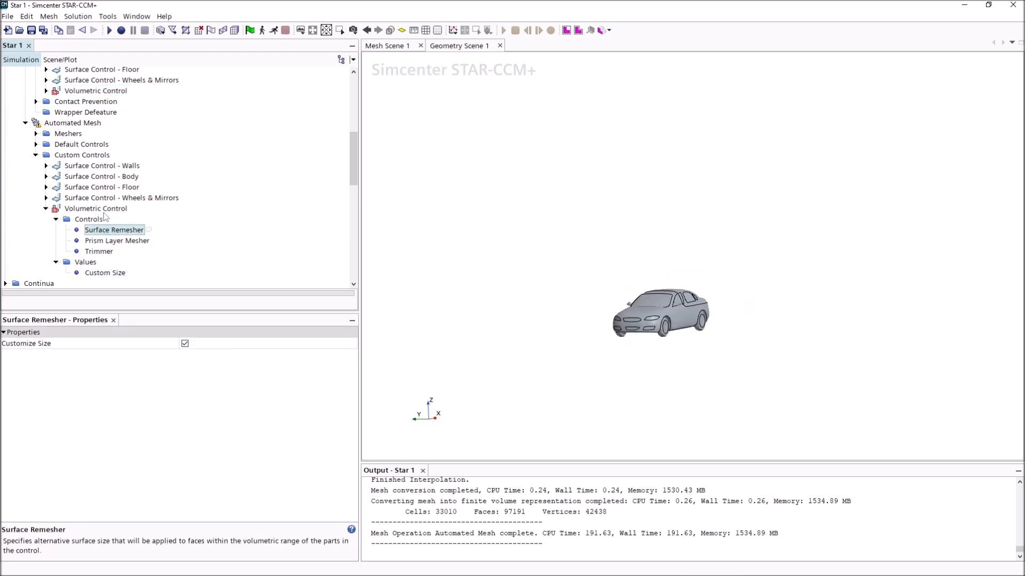
{"action": "left_click", "coordinate": [107, 252]}
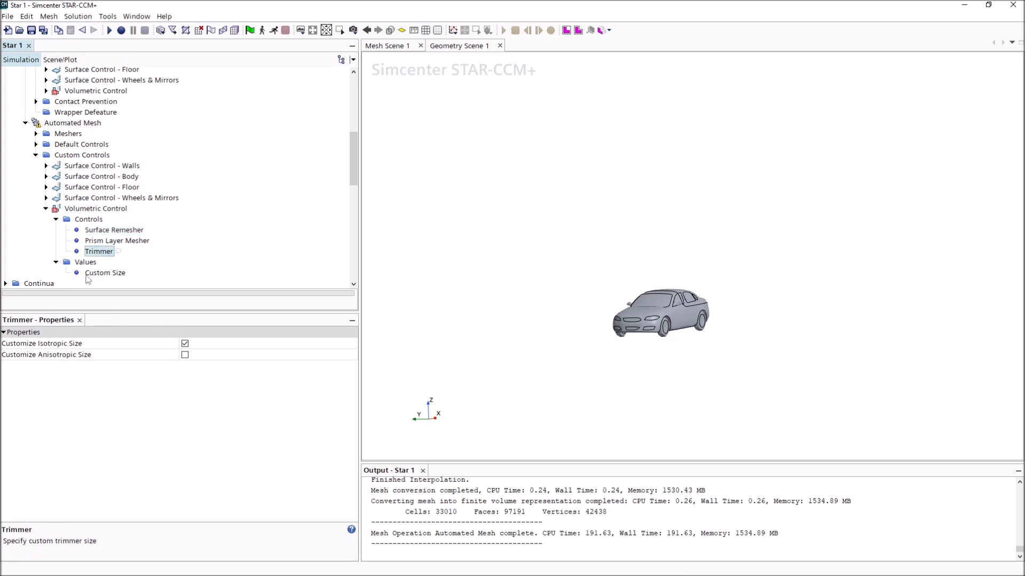
Set the Custom Size of the Automated Mesh's volumetric control to 400% of base, matching the Surface Wrapper's volumetric control
{"action": "left_click", "coordinate": [103, 274]}
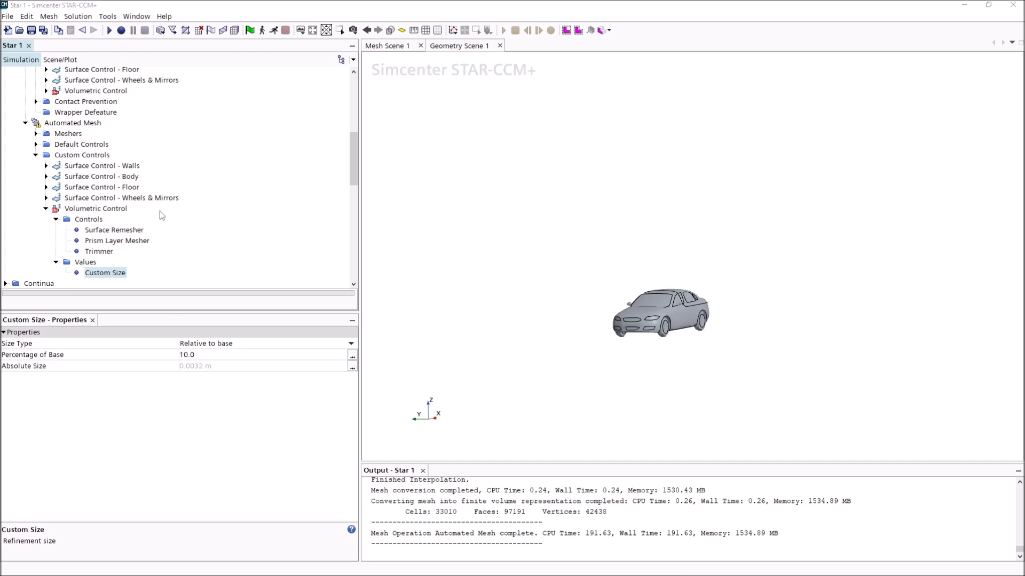
{"action": "left_click", "coordinate": [46, 90]}
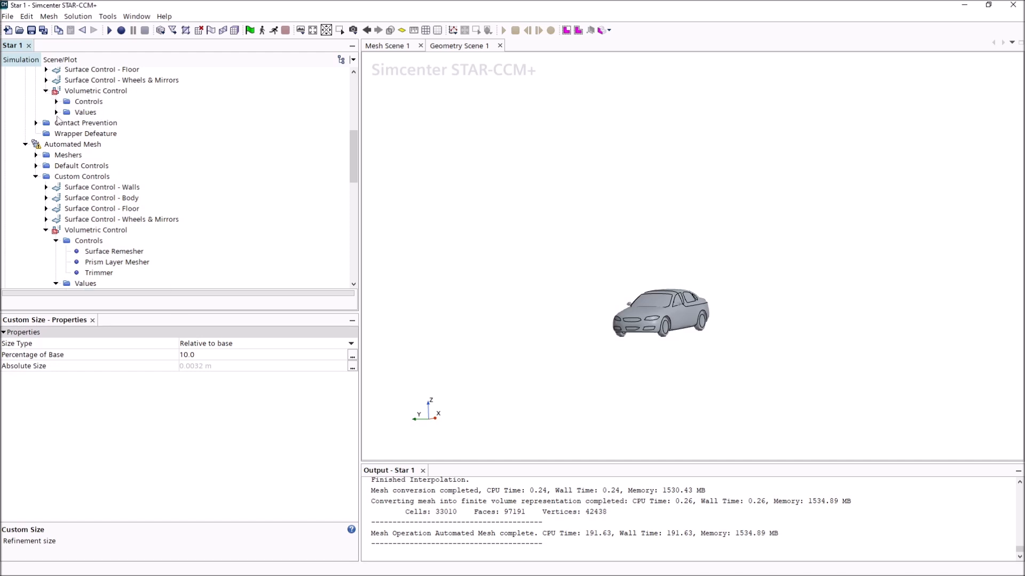
{"action": "left_click", "coordinate": [56, 112]}
{"action": "left_click", "coordinate": [88, 122]}
{"action": "scroll", "coordinate": [137, 237], "scroll_direction": "down", "scroll_amount": 3}
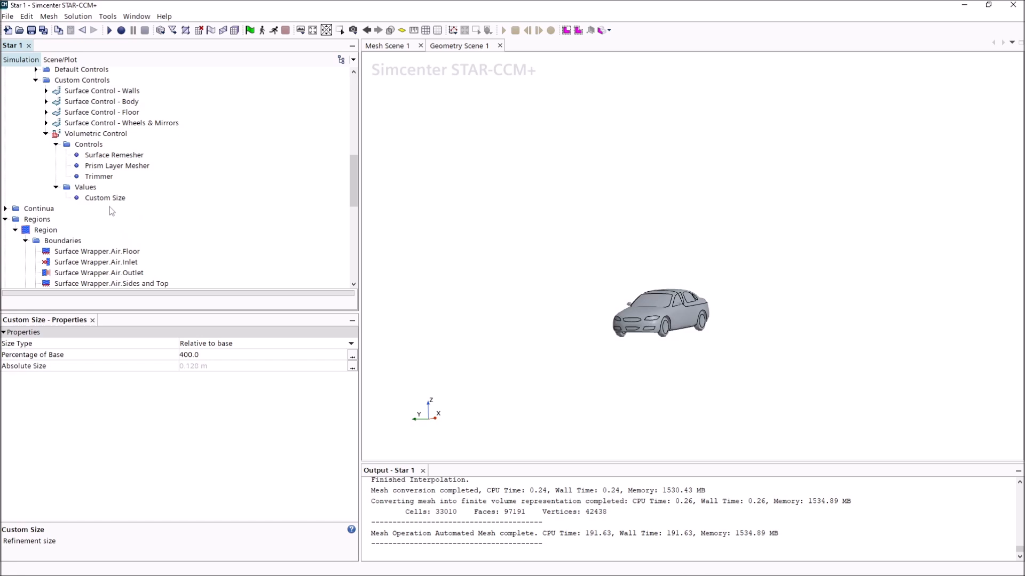
{"action": "left_click", "coordinate": [104, 198]}
{"action": "left_click", "coordinate": [208, 354]}
{"action": "type", "text": "400"}
{"action": "key", "text": "Return"}
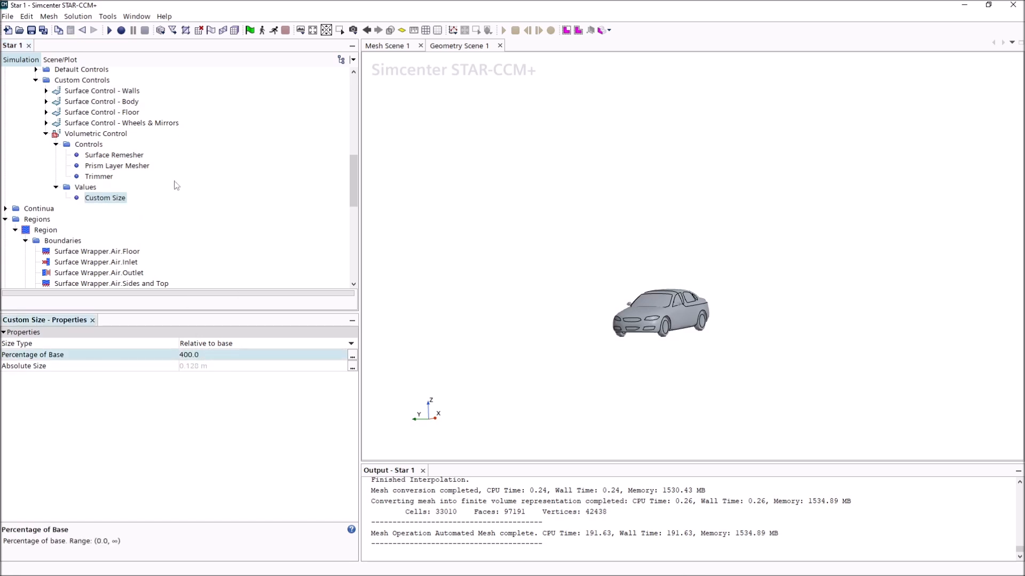
{"action": "left_click", "coordinate": [177, 193]}
{"action": "scroll", "coordinate": [174, 204], "scroll_direction": "up", "scroll_amount": 3}
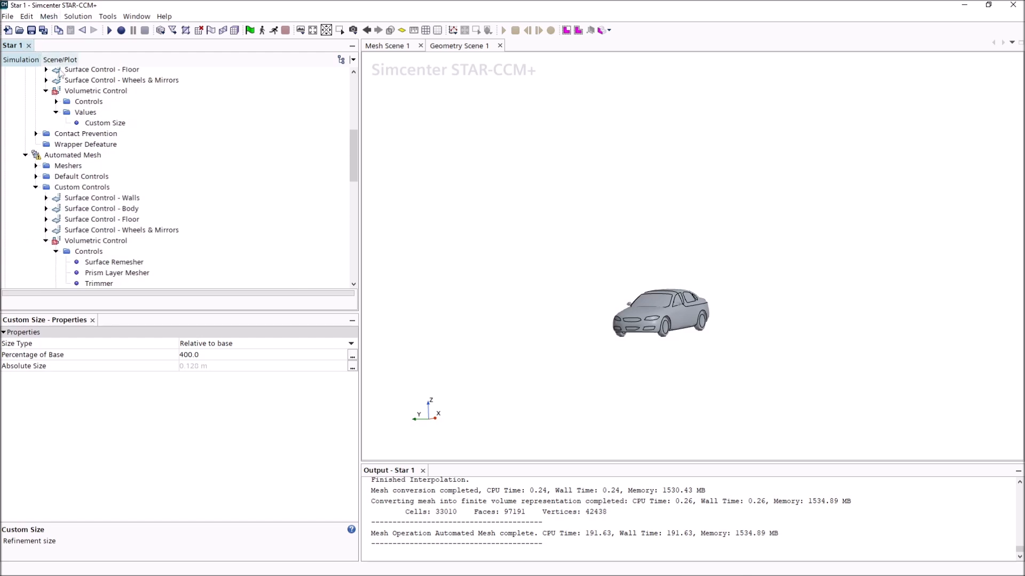
Save the simulation as Star 1 on the H: drive
{"action": "left_click", "coordinate": [31, 29]}
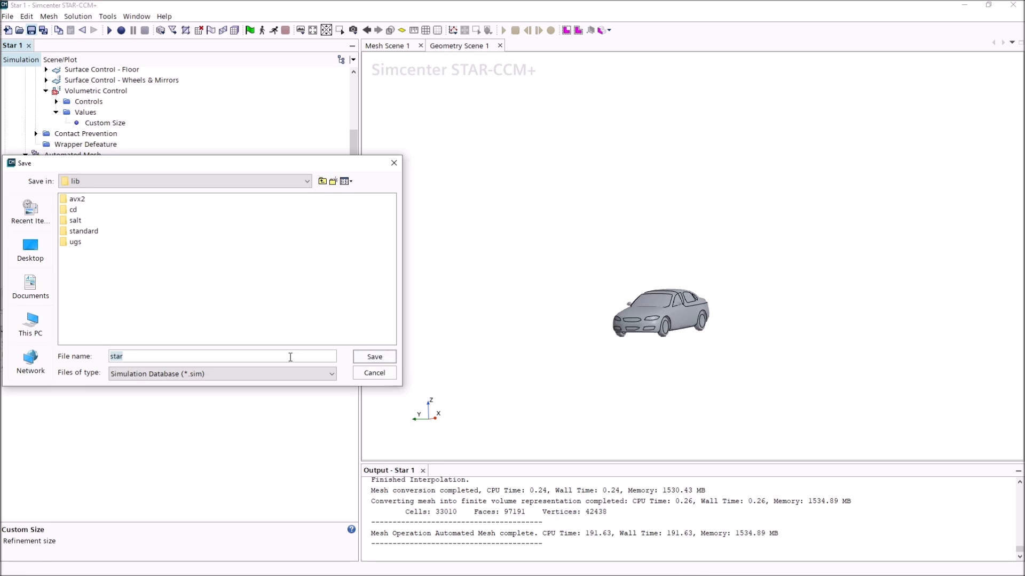
{"action": "type", "text": "Star 1"}
{"action": "key", "text": "Return"}
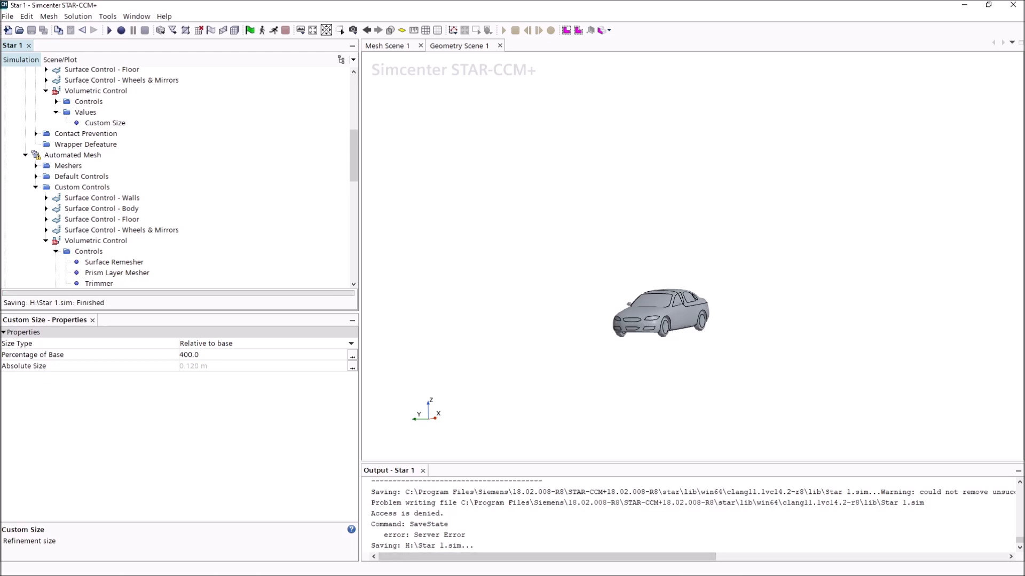
Enable Specify Trimmer Wake Refinement Options in the Automated Mesh's Body surface control
{"action": "left_click", "coordinate": [46, 209]}
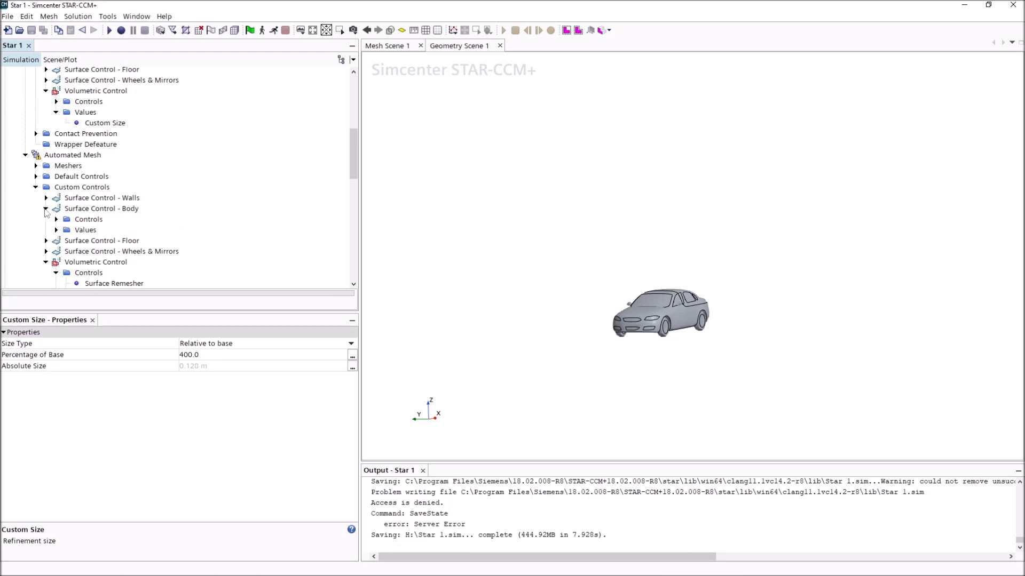
{"action": "left_click", "coordinate": [56, 219]}
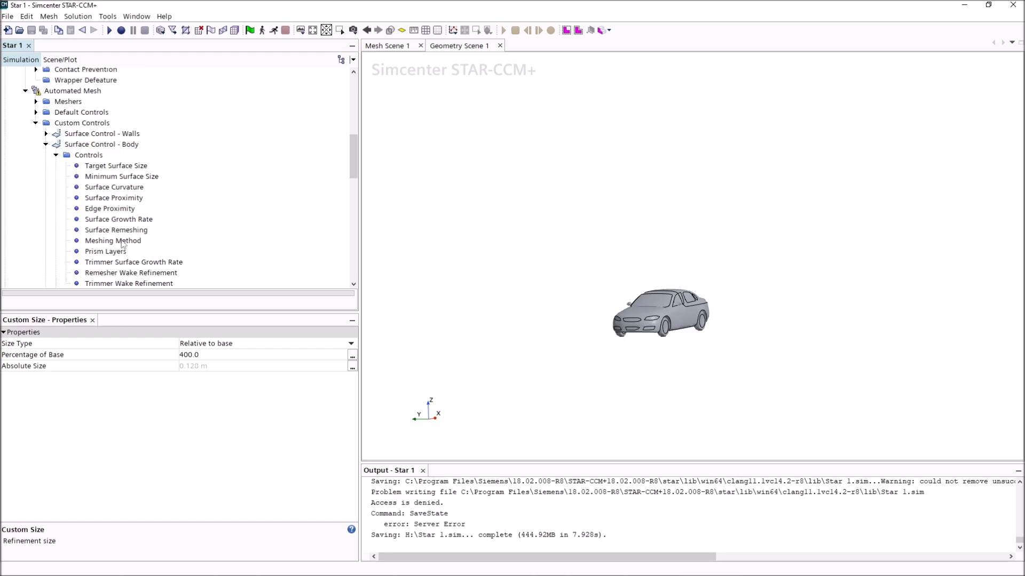
{"action": "scroll", "coordinate": [128, 182], "scroll_direction": "down", "scroll_amount": 3}
{"action": "left_click", "coordinate": [127, 176]}
{"action": "left_click", "coordinate": [185, 344]}
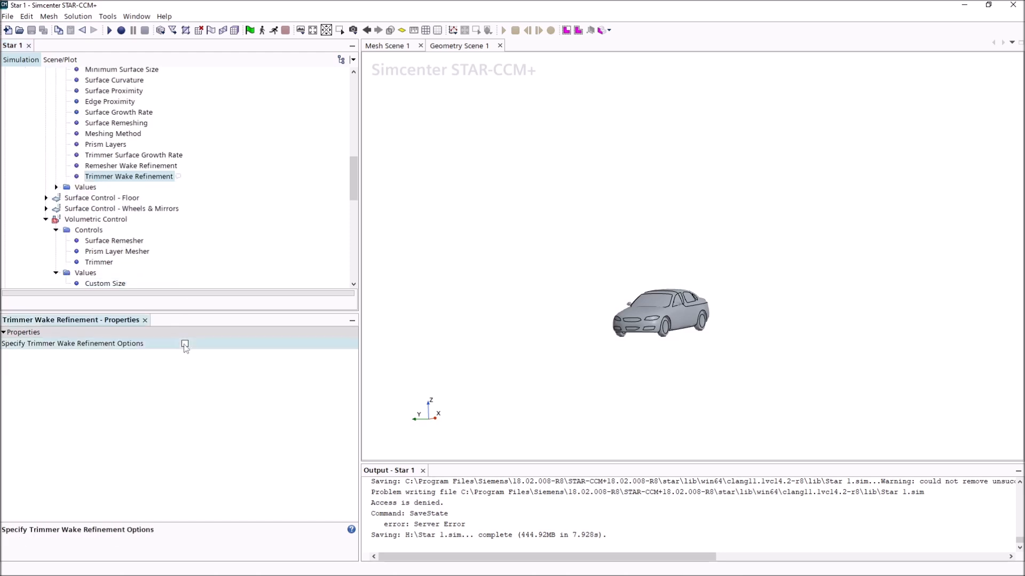
Set the Body surface control's wake refinement distance to 5 m
{"action": "left_click", "coordinate": [56, 187]}
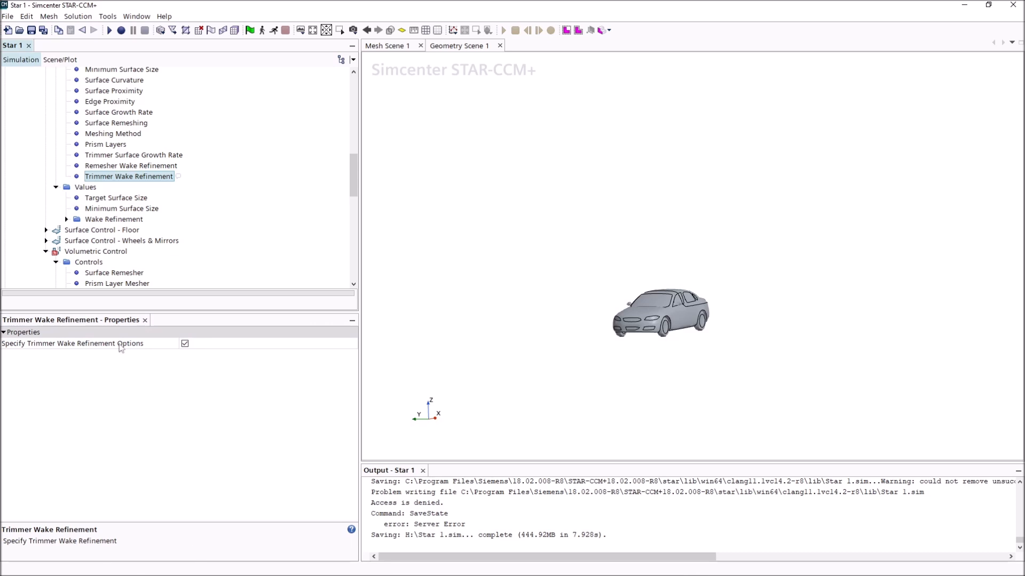
{"action": "left_click", "coordinate": [66, 219]}
{"action": "left_click", "coordinate": [95, 221]}
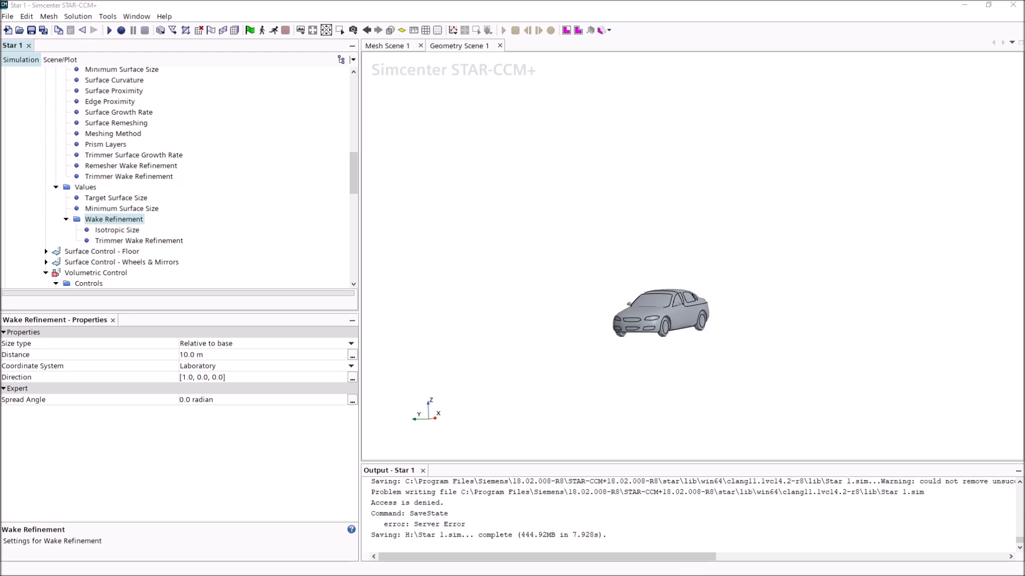
{"action": "left_click", "coordinate": [213, 353]}
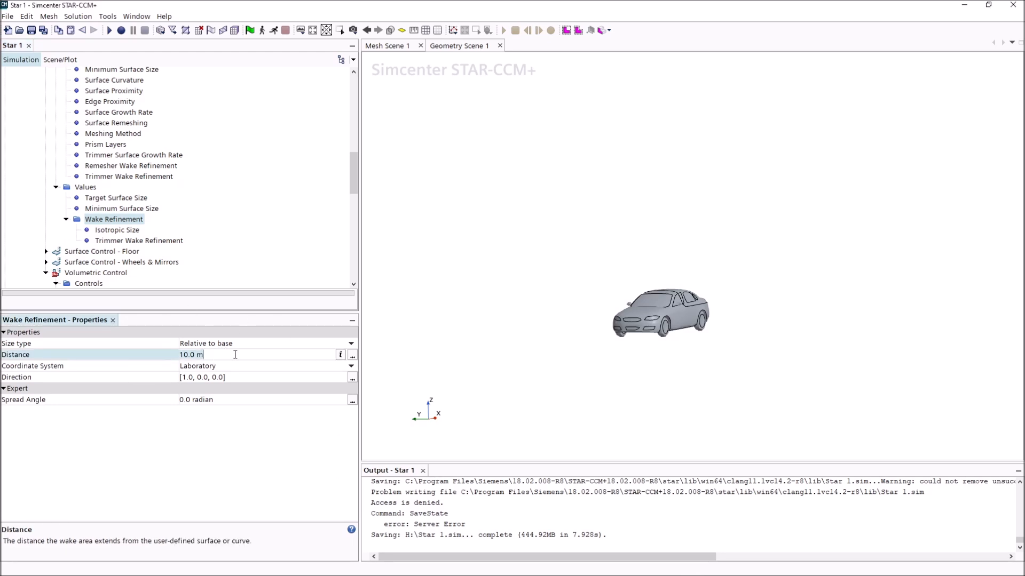
{"action": "type", "text": "5"}
{"action": "key", "text": "Return"}
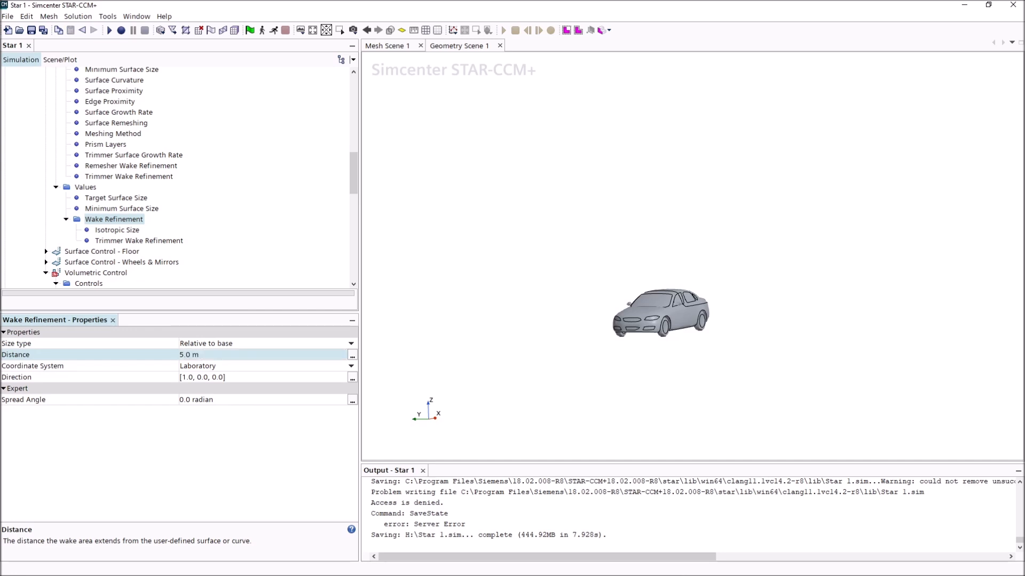
Set the wake refinement's isotropic size to 60% of base
{"action": "left_click", "coordinate": [120, 231]}
{"action": "left_click", "coordinate": [218, 344]}
{"action": "type", "text": "60"}
{"action": "key", "text": "Return"}
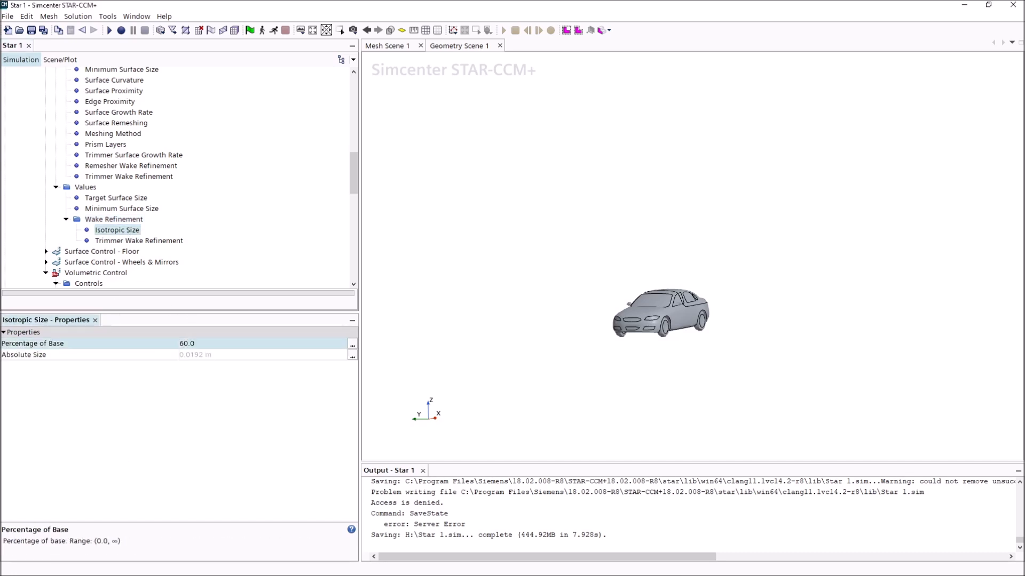
Review the default growth rate options of the Body's trimmer wake refinement and keep Fast
{"action": "left_click", "coordinate": [148, 242]}
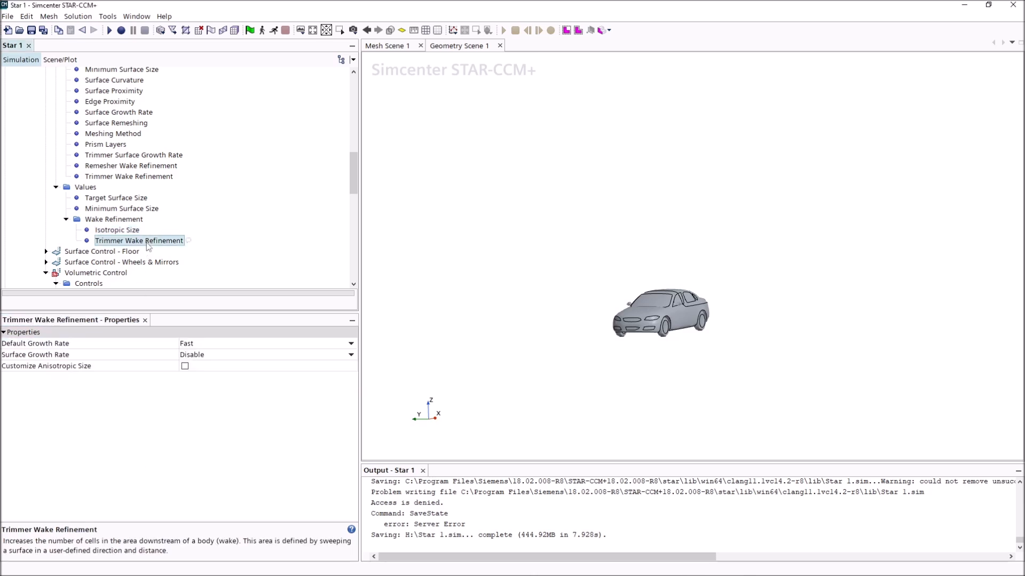
{"action": "left_click", "coordinate": [206, 345]}
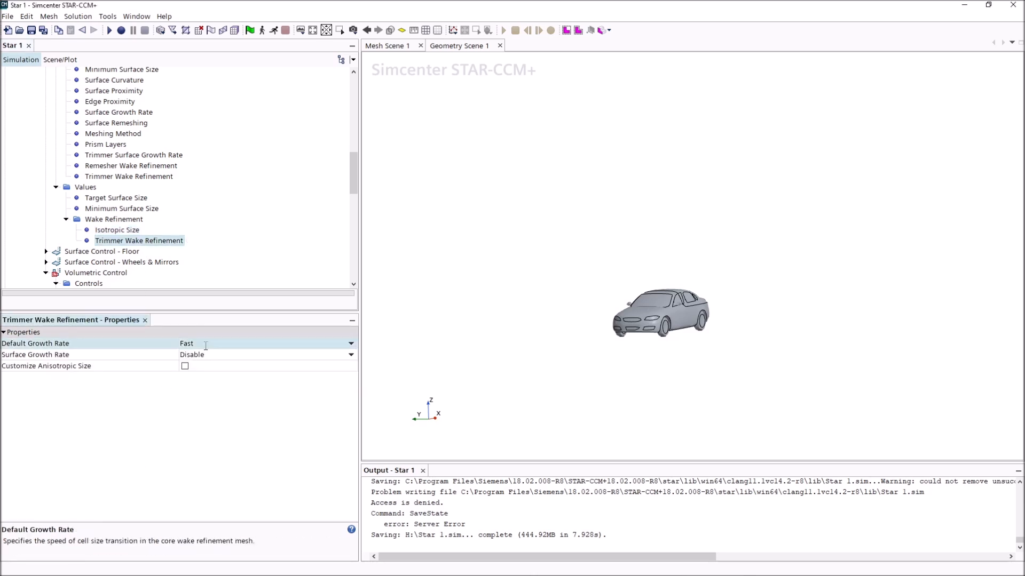
{"action": "left_click", "coordinate": [216, 395]}
{"action": "left_click", "coordinate": [203, 344]}
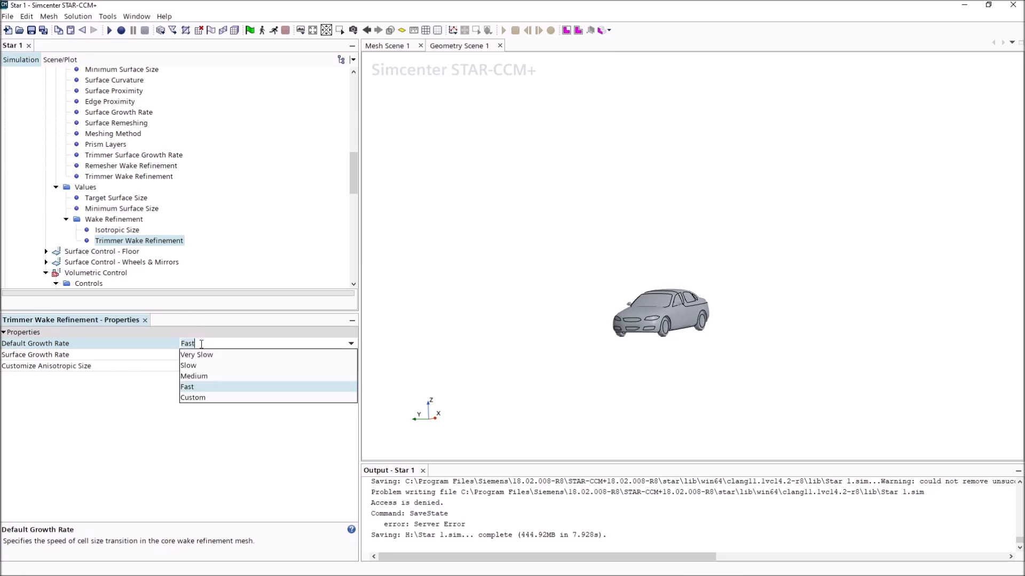
{"action": "left_click", "coordinate": [200, 385]}
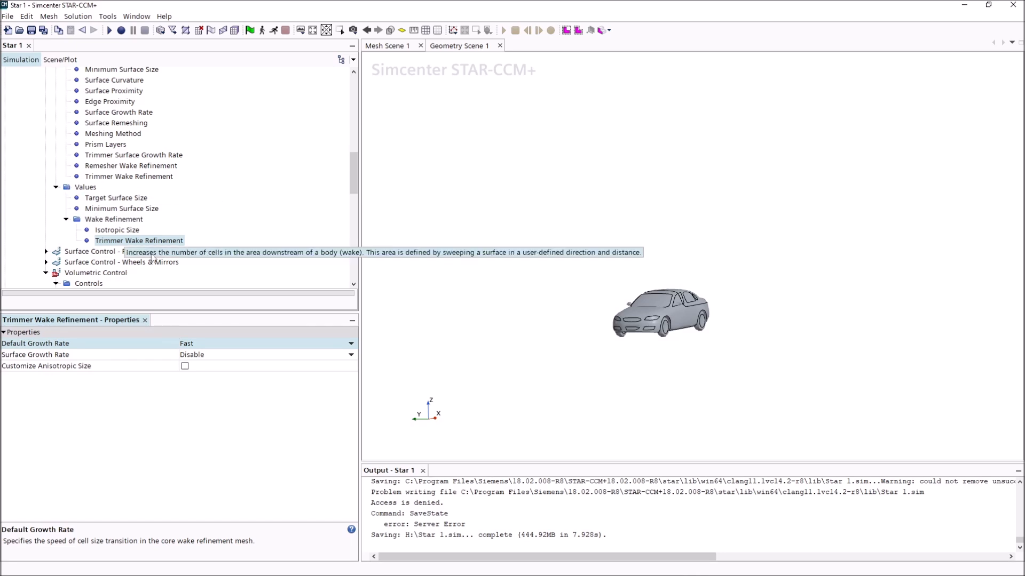
Collapse the mesh operations, bring up Mesh Scene 1 and generate the volume mesh
{"action": "scroll", "coordinate": [80, 224], "scroll_direction": "up", "scroll_amount": 7}
{"action": "left_click", "coordinate": [26, 197]}
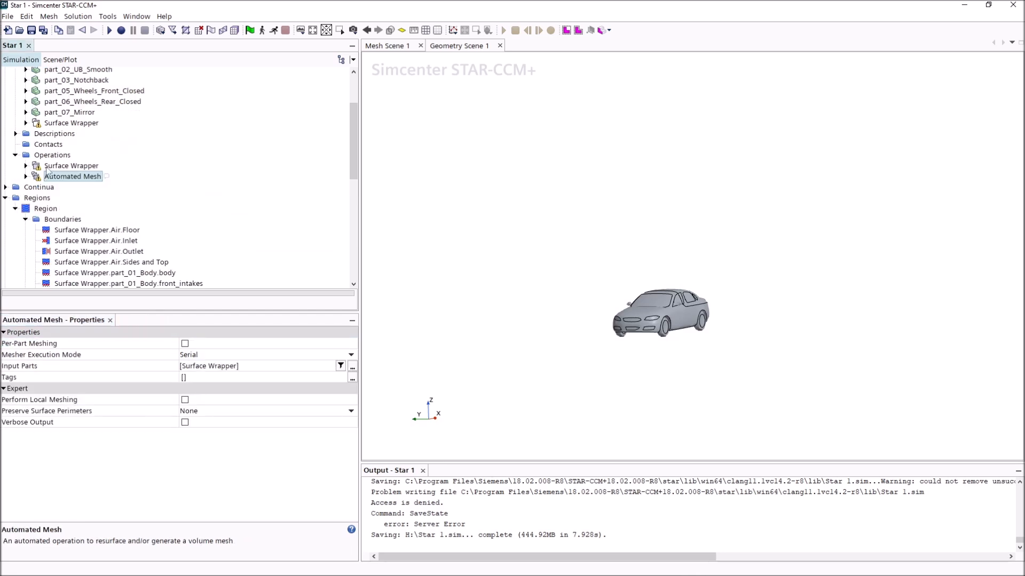
{"action": "left_click", "coordinate": [408, 46]}
{"action": "scroll", "coordinate": [701, 251], "scroll_direction": "up", "scroll_amount": 3}
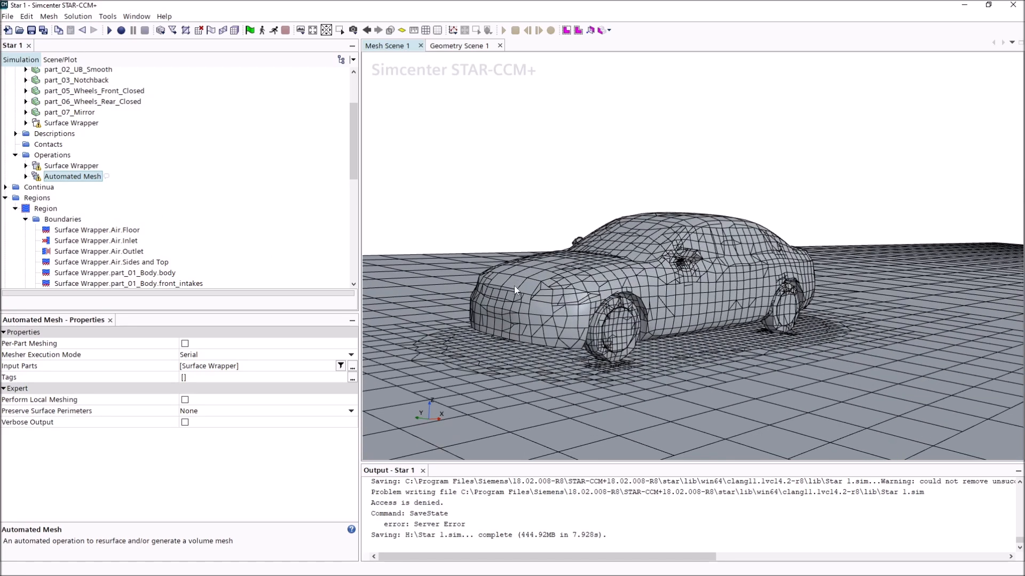
{"action": "scroll", "coordinate": [514, 286], "scroll_direction": "down", "scroll_amount": 4}
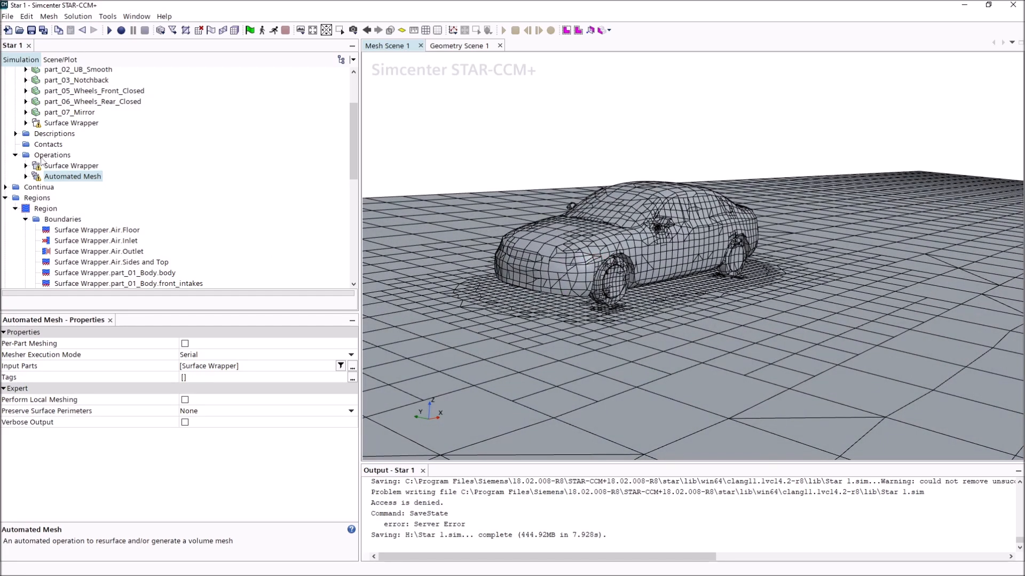
{"action": "right_click", "coordinate": [43, 162]}
{"action": "key", "text": "Escape"}
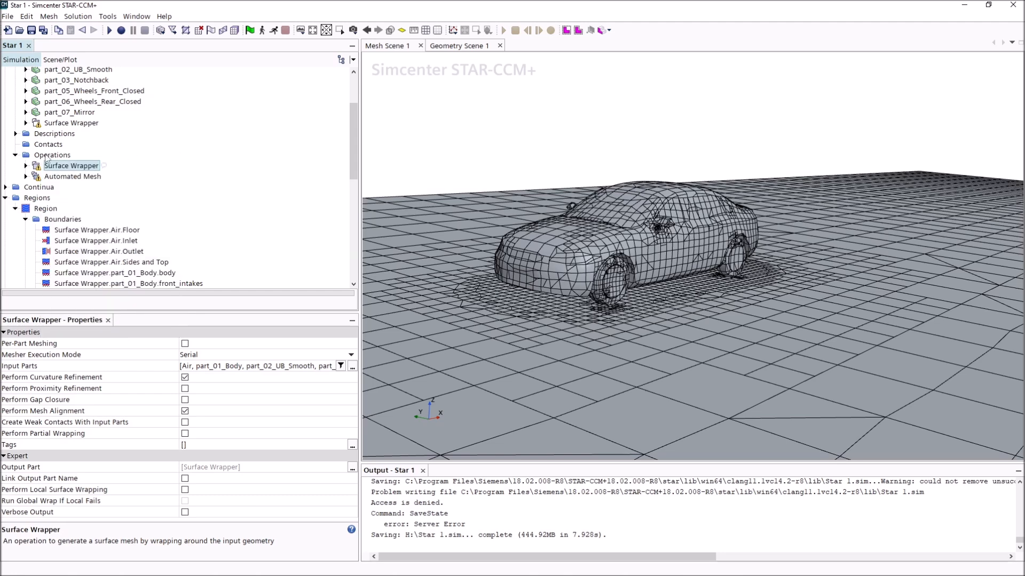
{"action": "left_click", "coordinate": [235, 30]}
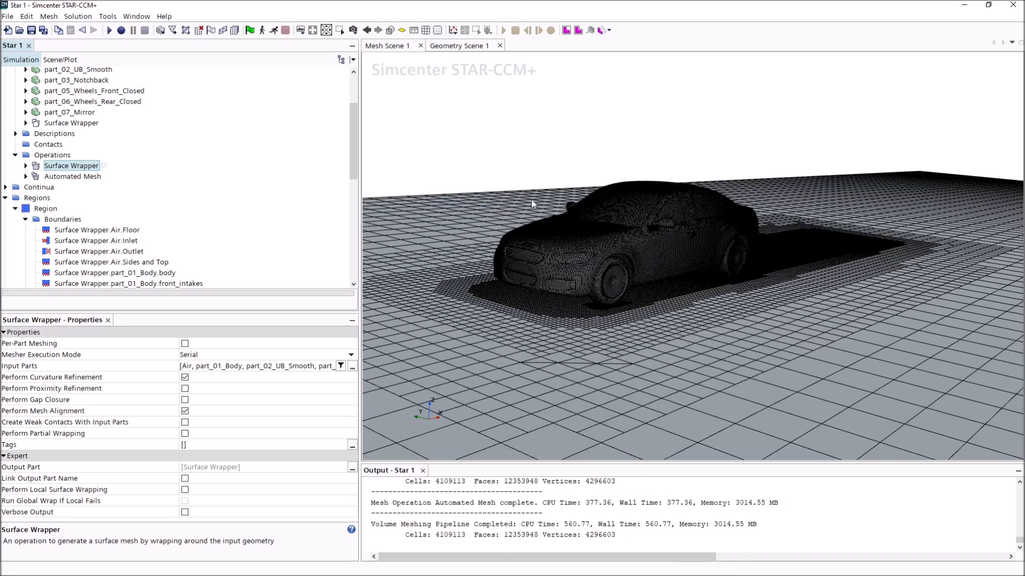
Inspect the new mesh on the car's front and body, and the refinement on the floor around and behind the car
{"action": "scroll", "coordinate": [600, 226], "scroll_direction": "up", "scroll_amount": 3}
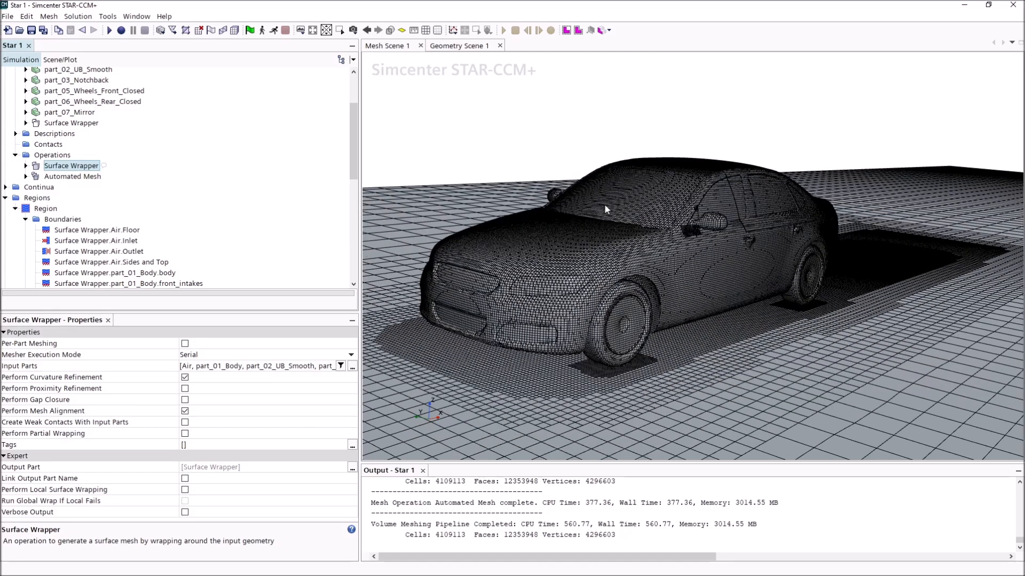
{"action": "left_click_drag", "start_coordinate": [611, 207], "coordinate": [580, 194]}
{"action": "left_click_drag", "start_coordinate": [718, 193], "coordinate": [674, 208]}
{"action": "left_click_drag", "start_coordinate": [359, 130], "coordinate": [264, 152]}
{"action": "mouse_move", "coordinate": [515, 256]}
{"action": "left_mouse_down"}
{"action": "mouse_move", "coordinate": [565, 259]}
{"action": "mouse_move", "coordinate": [526, 258]}
{"action": "left_mouse_up"}
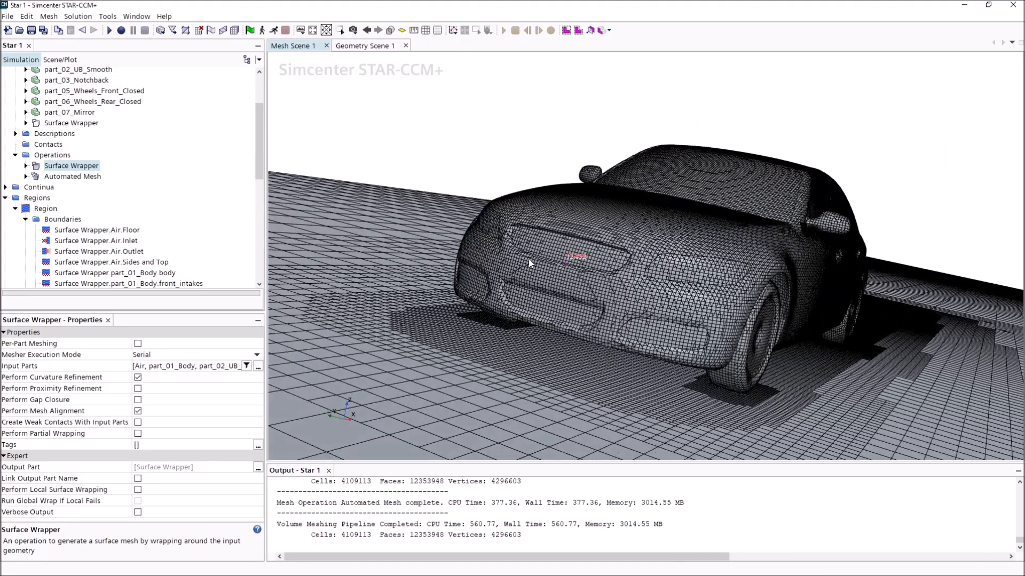
{"action": "scroll", "coordinate": [600, 338], "scroll_direction": "down", "scroll_amount": 5}
{"action": "left_click_drag", "start_coordinate": [611, 302], "coordinate": [685, 306]}
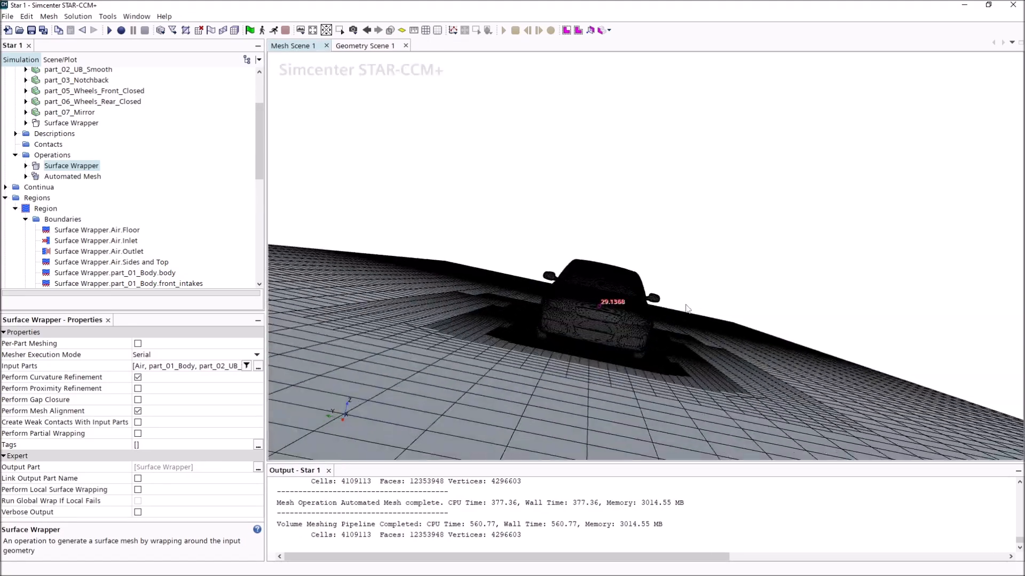
{"action": "scroll", "coordinate": [594, 303], "scroll_direction": "down", "scroll_amount": 3}
{"action": "left_click_drag", "start_coordinate": [593, 302], "coordinate": [611, 274]}
{"action": "left_click_drag", "start_coordinate": [611, 259], "coordinate": [679, 382]}
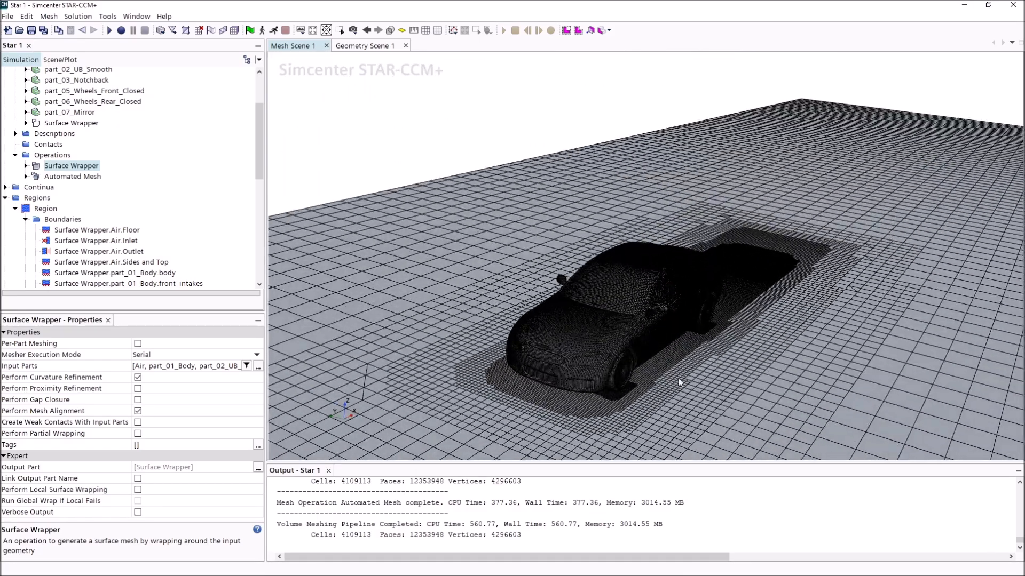
Hide the floor in Mesh Scene 1 to isolate the meshed car
{"action": "right_click", "coordinate": [726, 366]}
{"action": "left_click", "coordinate": [752, 345]}
{"action": "left_click", "coordinate": [796, 282]}
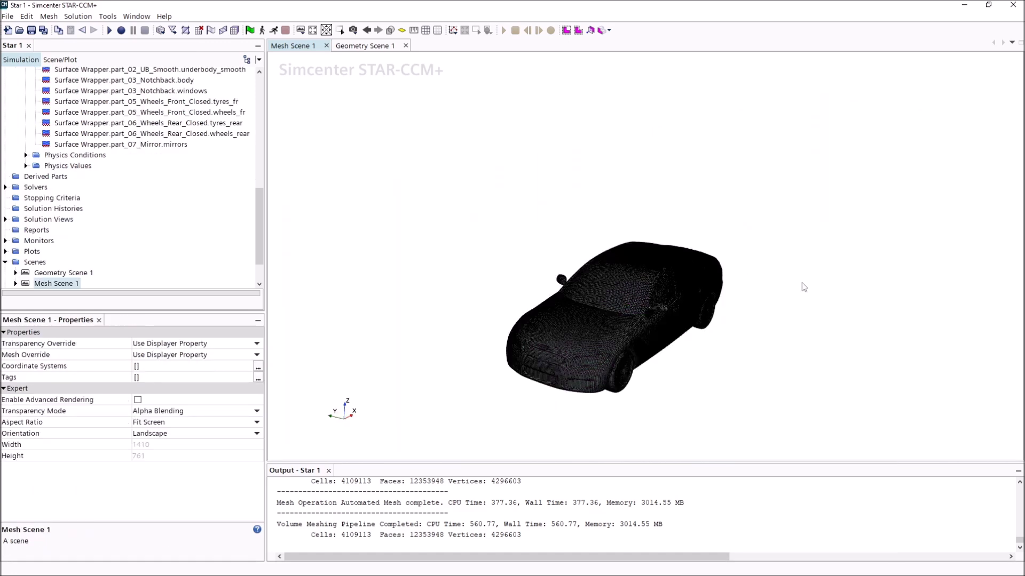
Collapse the Regions and Geometry branches of the simulation tree
{"action": "scroll", "coordinate": [89, 273], "scroll_direction": "up", "scroll_amount": 7}
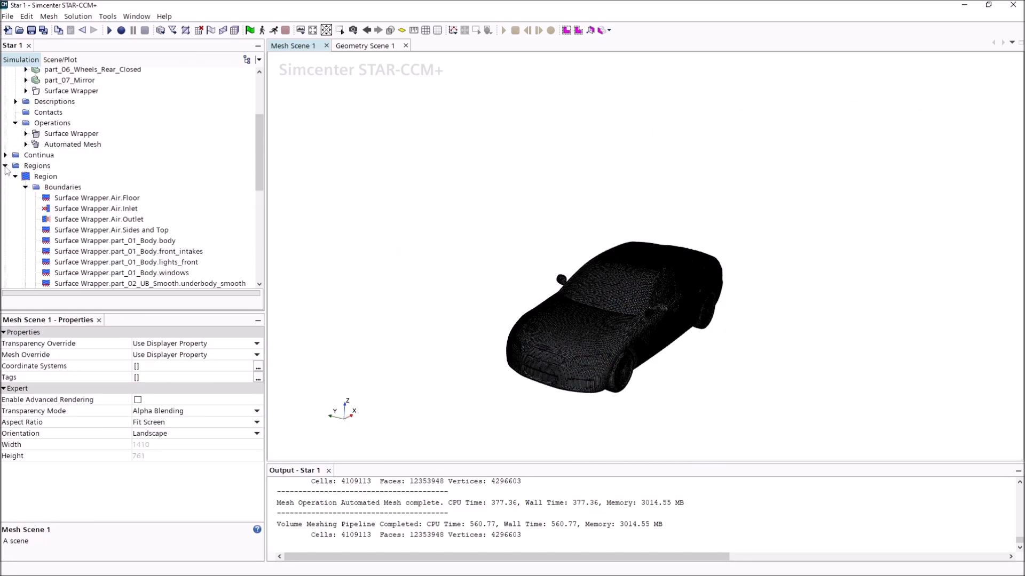
{"action": "left_click", "coordinate": [5, 166]}
{"action": "scroll", "coordinate": [18, 155], "scroll_direction": "up", "scroll_amount": 4}
{"action": "left_click", "coordinate": [6, 84]}
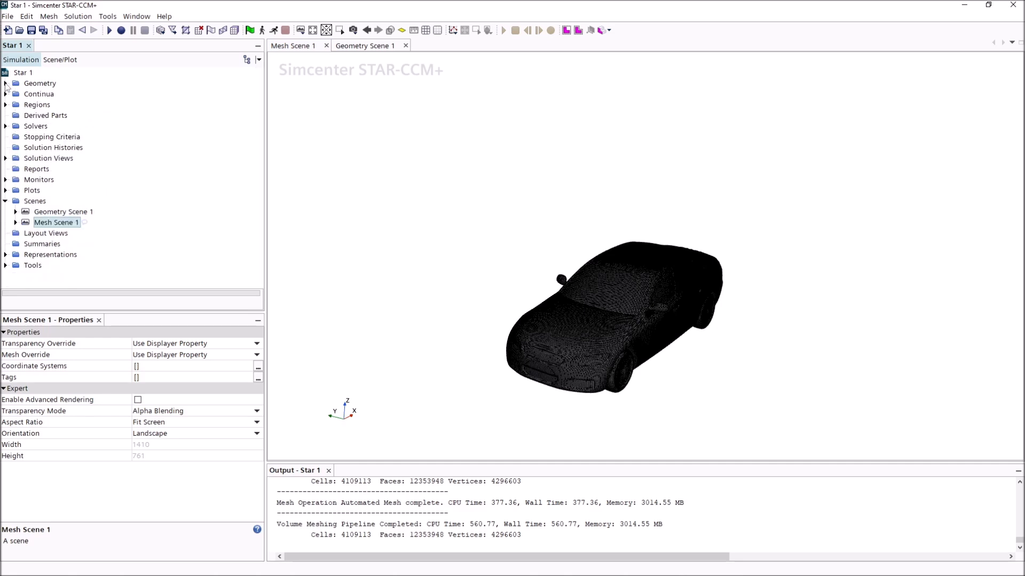
Create a plane section through the region with normal 0, 1, 0 and display it with a new mesh displayer
{"action": "right_click", "coordinate": [22, 114]}
{"action": "mouse_move", "coordinate": [107, 124]}
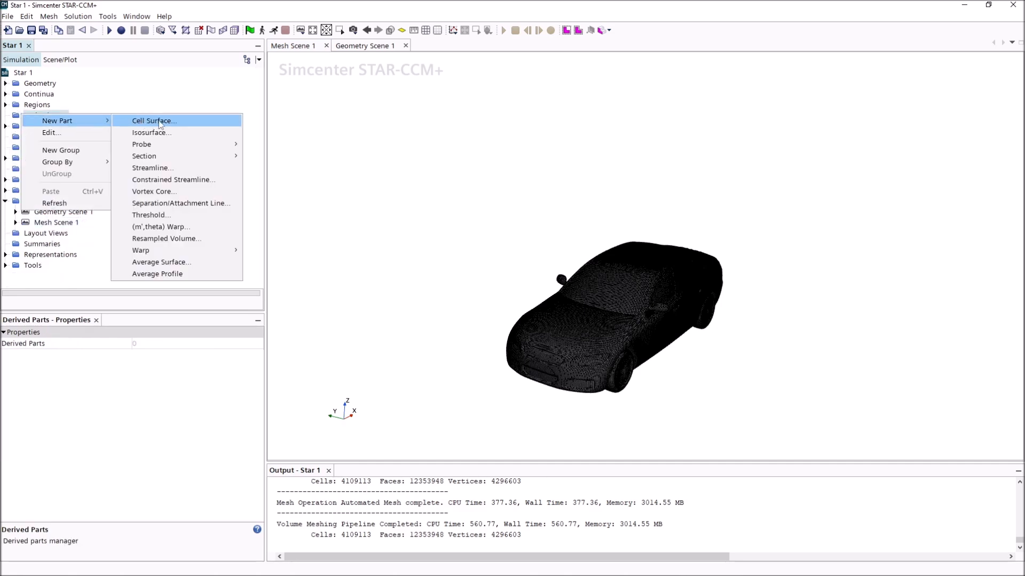
{"action": "mouse_move", "coordinate": [229, 155]}
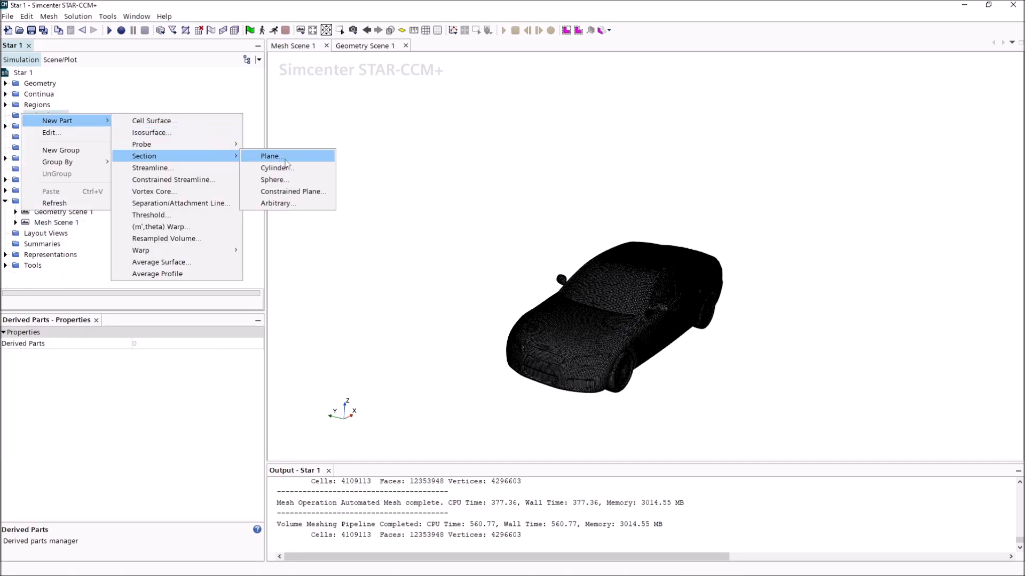
{"action": "left_click", "coordinate": [270, 156]}
{"action": "left_click", "coordinate": [206, 184]}
{"action": "type", "text": "1"}
{"action": "left_click", "coordinate": [191, 168]}
{"action": "type", "text": "0"}
{"action": "left_click", "coordinate": [185, 184]}
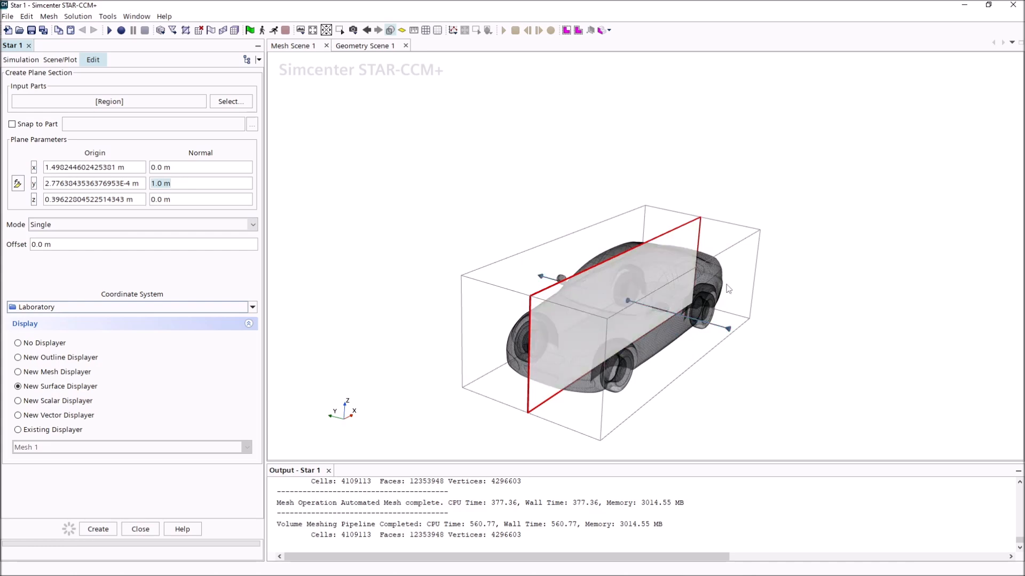
{"action": "left_click", "coordinate": [57, 373]}
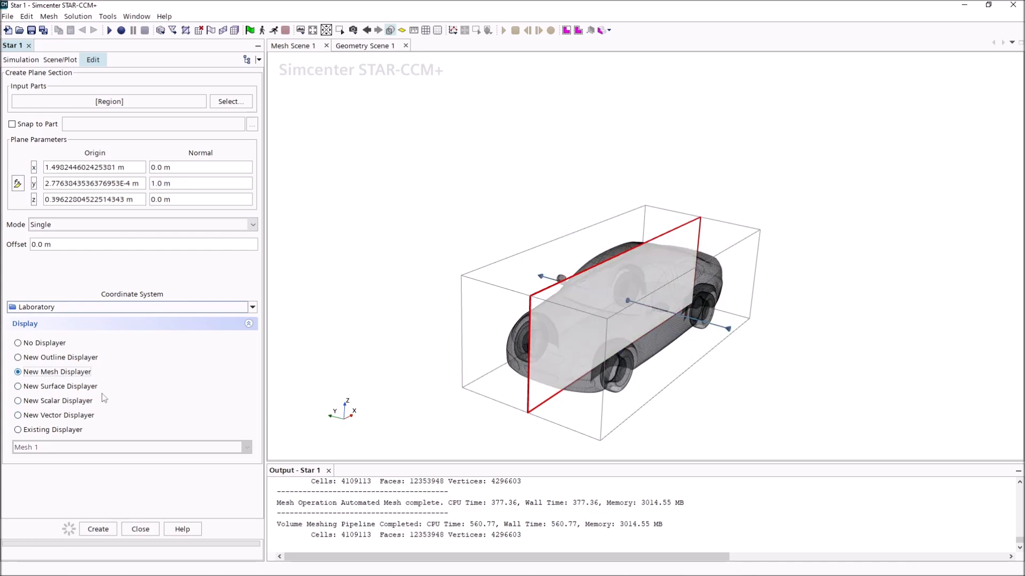
{"action": "left_click", "coordinate": [107, 534]}
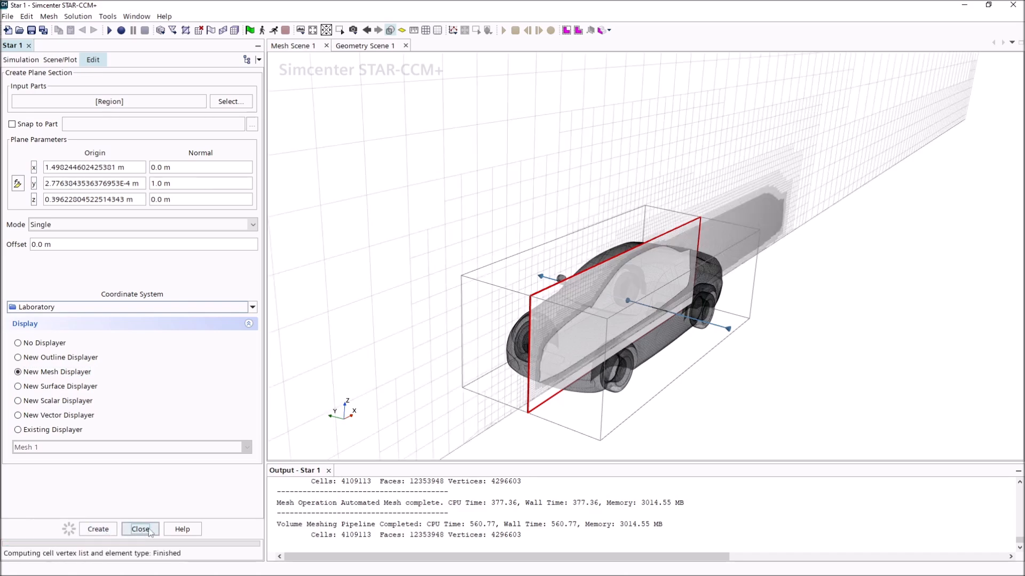
{"action": "left_click", "coordinate": [140, 529]}
Examine the section mesh in a side view and at an angle, including the refinement around the car
{"action": "key", "text": "t"}
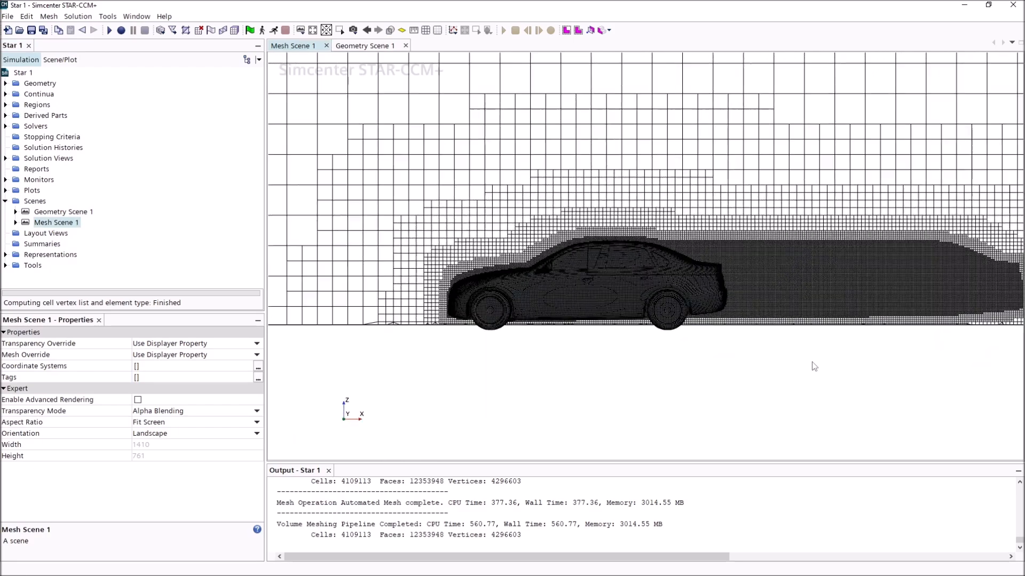
{"action": "scroll", "coordinate": [664, 289], "scroll_direction": "down", "scroll_amount": 7}
{"action": "left_click_drag", "start_coordinate": [642, 300], "coordinate": [536, 276]}
{"action": "scroll", "coordinate": [535, 273], "scroll_direction": "up", "scroll_amount": 3}
{"action": "scroll", "coordinate": [707, 329], "scroll_direction": "down", "scroll_amount": 5}
{"action": "left_click_drag", "start_coordinate": [733, 340], "coordinate": [915, 341]}
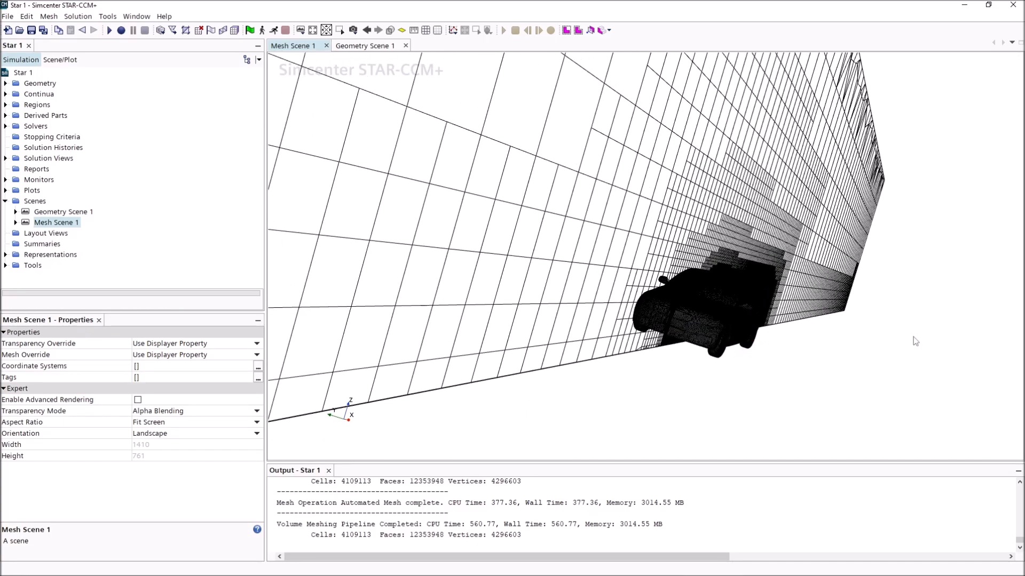
Review the origin and normal parameters of the plane section, and close its editor without applying changes
{"action": "left_click", "coordinate": [5, 115]}
{"action": "right_click", "coordinate": [25, 127]}
{"action": "left_click", "coordinate": [58, 131]}
{"action": "scroll", "coordinate": [787, 340], "scroll_direction": "down", "scroll_amount": 8}
{"action": "left_click_drag", "start_coordinate": [856, 336], "coordinate": [871, 353]}
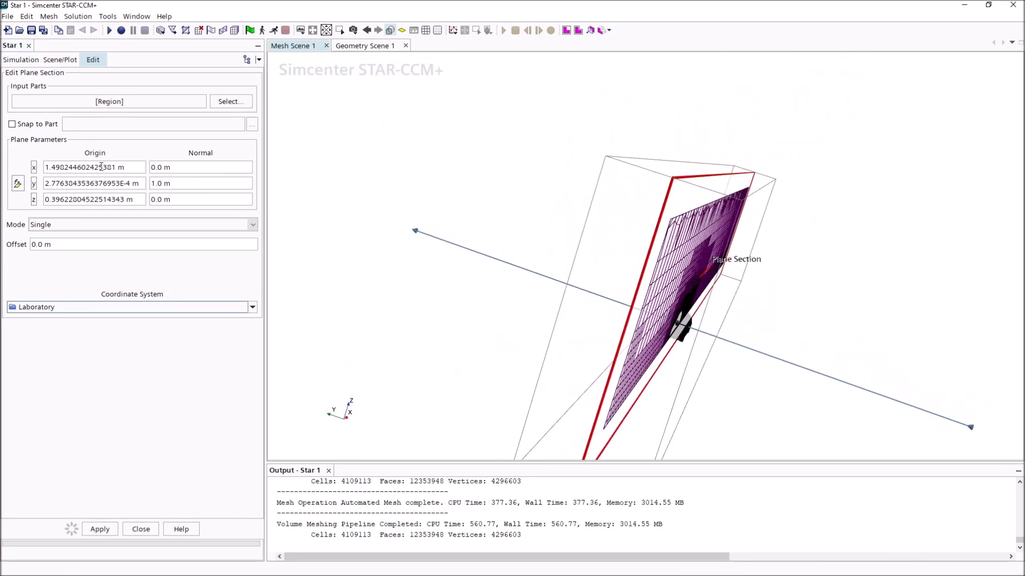
{"action": "left_click", "coordinate": [49, 183]}
{"action": "triple_click", "coordinate": [141, 167]}
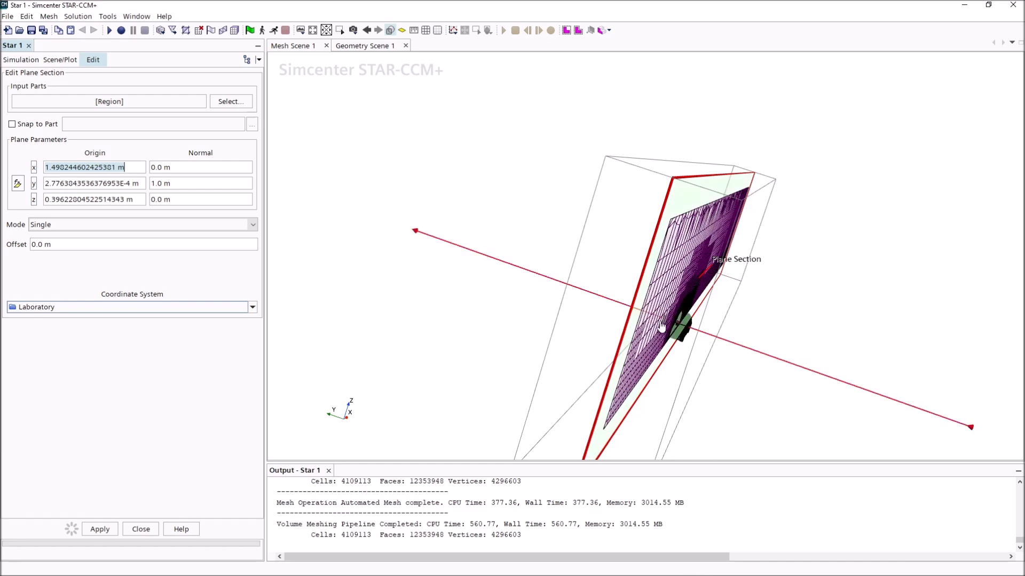
{"action": "left_click_drag", "start_coordinate": [630, 316], "coordinate": [627, 326]}
{"action": "left_click", "coordinate": [140, 529]}
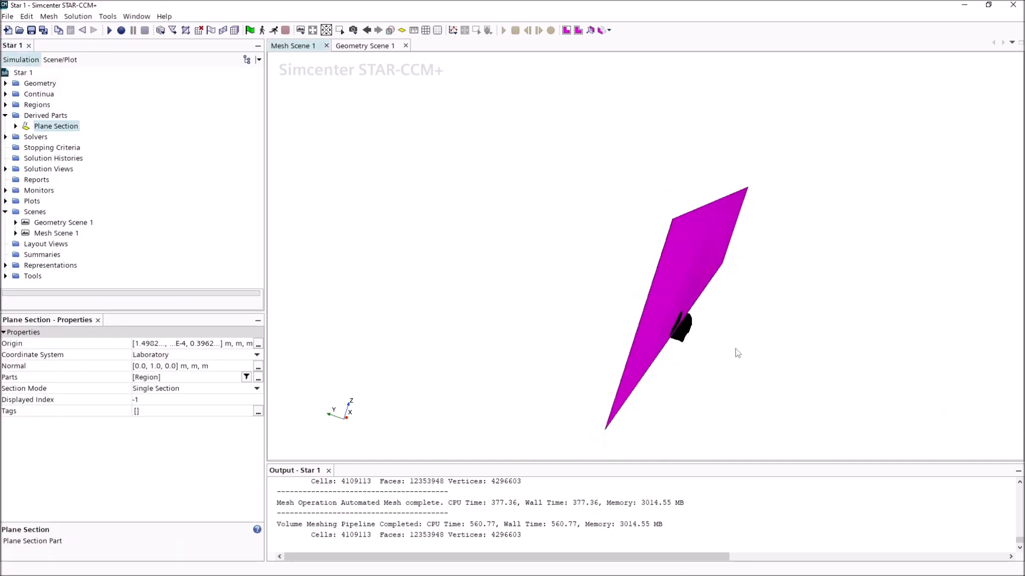
Examine the section mesh close up around the car's nose, hood and front wheel
{"action": "scroll", "coordinate": [706, 340], "scroll_direction": "up", "scroll_amount": 3}
{"action": "left_click_drag", "start_coordinate": [704, 335], "coordinate": [589, 221]}
{"action": "scroll", "coordinate": [661, 319], "scroll_direction": "up", "scroll_amount": 5}
{"action": "scroll", "coordinate": [587, 220], "scroll_direction": "up", "scroll_amount": 2}
{"action": "left_click_drag", "start_coordinate": [479, 249], "coordinate": [482, 214]}
{"action": "scroll", "coordinate": [436, 273], "scroll_direction": "up", "scroll_amount": 4}
{"action": "scroll", "coordinate": [443, 267], "scroll_direction": "up", "scroll_amount": 3}
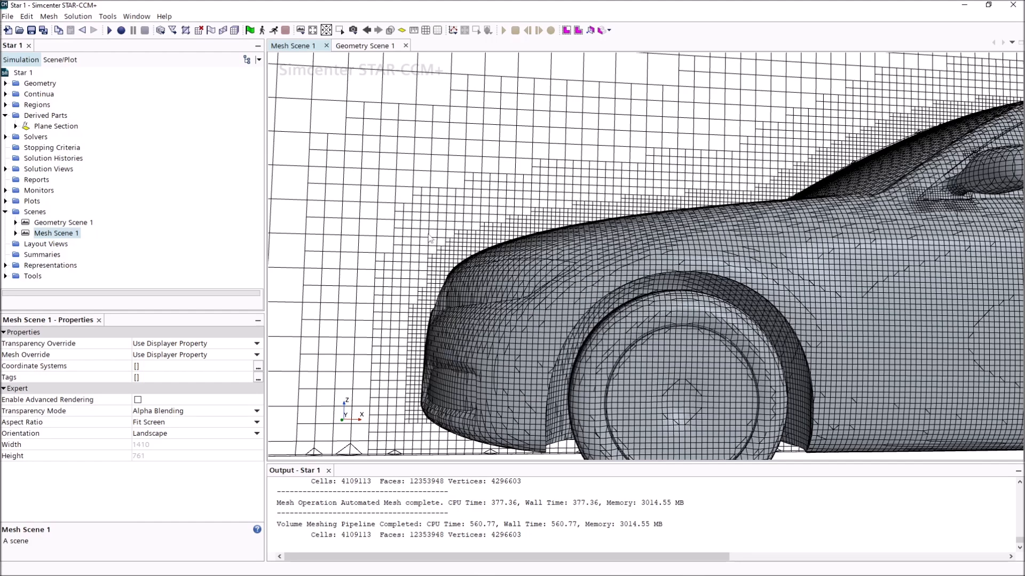
{"action": "scroll", "coordinate": [395, 216], "scroll_direction": "down", "scroll_amount": 2}
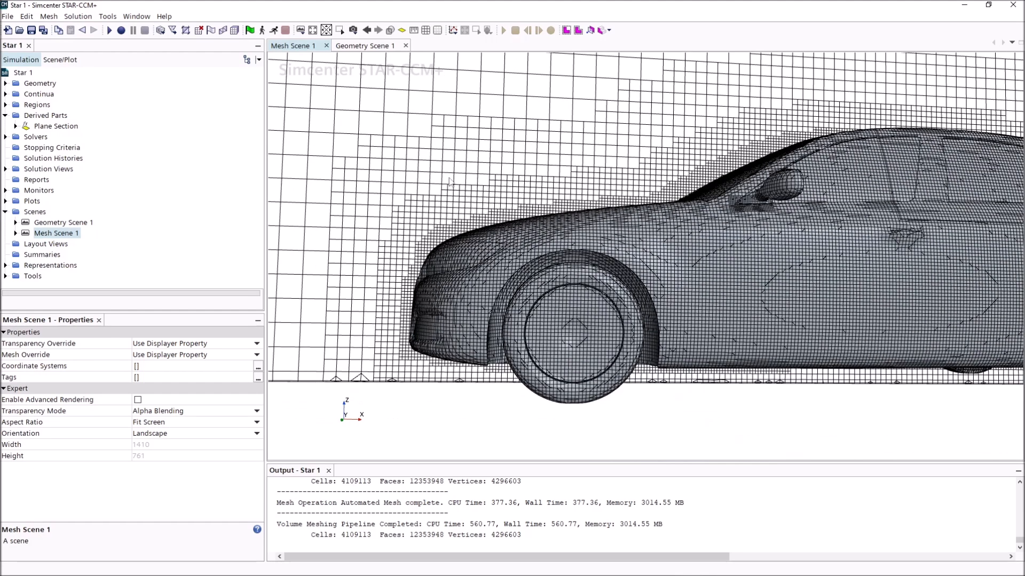
{"action": "scroll", "coordinate": [400, 162], "scroll_direction": "down", "scroll_amount": 1}
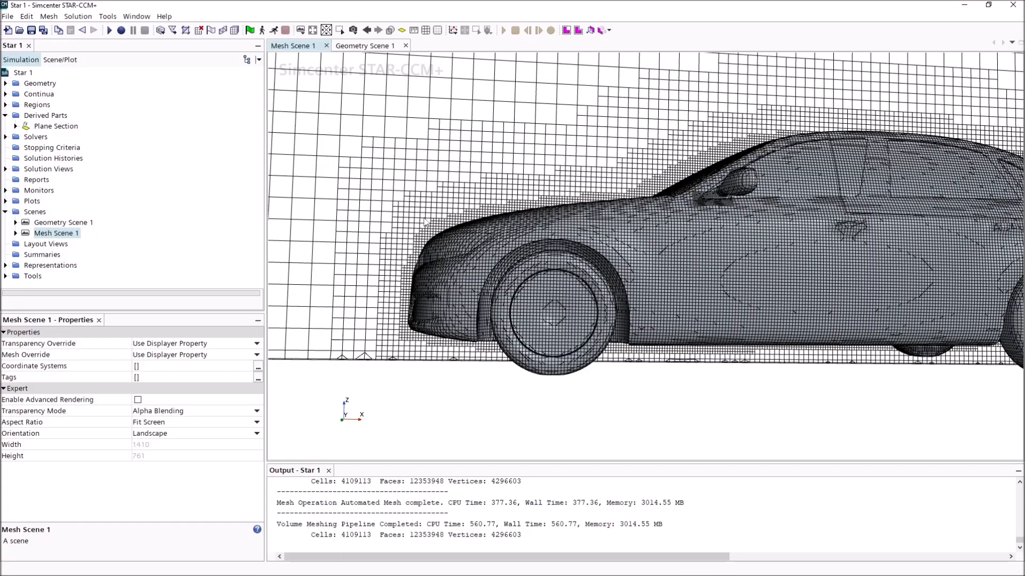
Examine the mesh transitions along the car's rear, the wake refinement behind it and the whole section plane
{"action": "scroll", "coordinate": [614, 261], "scroll_direction": "down", "scroll_amount": 2}
{"action": "right_click_drag", "start_coordinate": [886, 278], "coordinate": [631, 281]}
{"action": "scroll", "coordinate": [631, 281], "scroll_direction": "down", "scroll_amount": 1}
{"action": "left_click_drag", "start_coordinate": [856, 306], "coordinate": [793, 318]}
{"action": "right_click_drag", "start_coordinate": [795, 309], "coordinate": [450, 283]}
{"action": "scroll", "coordinate": [534, 284], "scroll_direction": "down", "scroll_amount": 2}
{"action": "left_click_drag", "start_coordinate": [552, 285], "coordinate": [590, 234]}
{"action": "scroll", "coordinate": [517, 231], "scroll_direction": "up", "scroll_amount": 3}
{"action": "left_click_drag", "start_coordinate": [628, 277], "coordinate": [643, 261]}
{"action": "scroll", "coordinate": [644, 265], "scroll_direction": "down", "scroll_amount": 6}
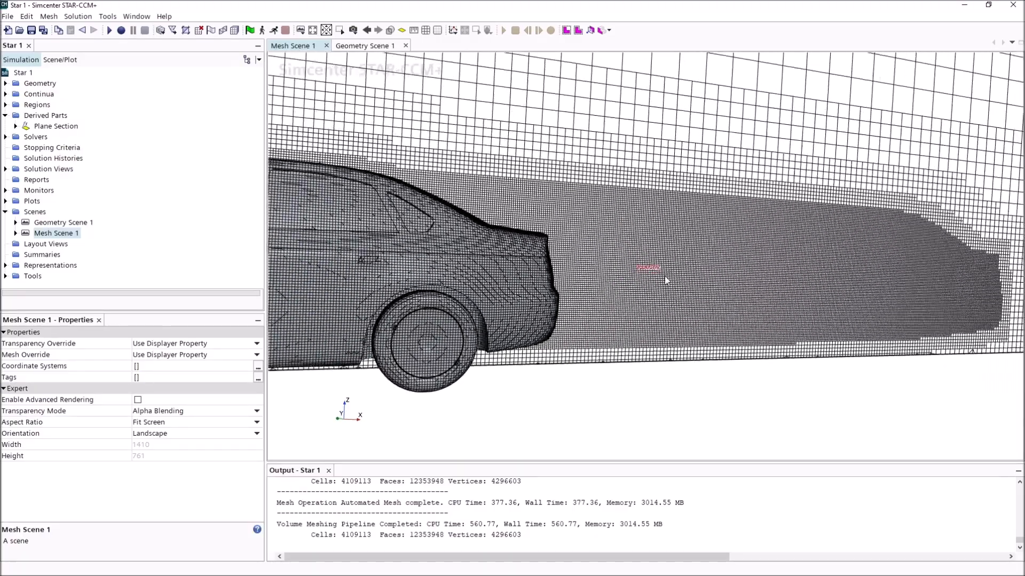
{"action": "scroll", "coordinate": [651, 315], "scroll_direction": "down", "scroll_amount": 5}
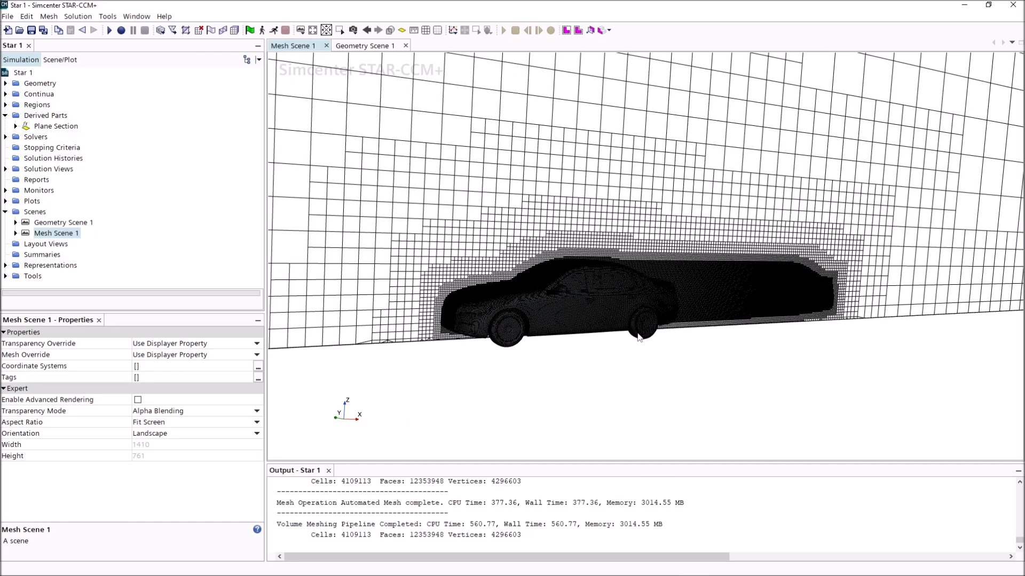
{"action": "left_click_drag", "start_coordinate": [674, 307], "coordinate": [712, 304]}
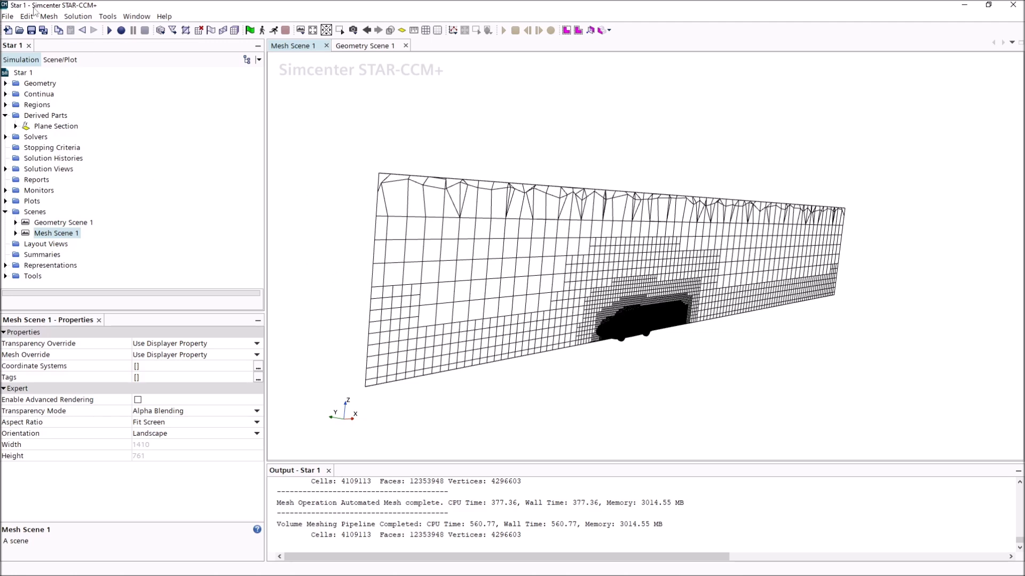
Save the simulation and open the model selection for the Physics 1 continuum
{"action": "left_click", "coordinate": [31, 30]}
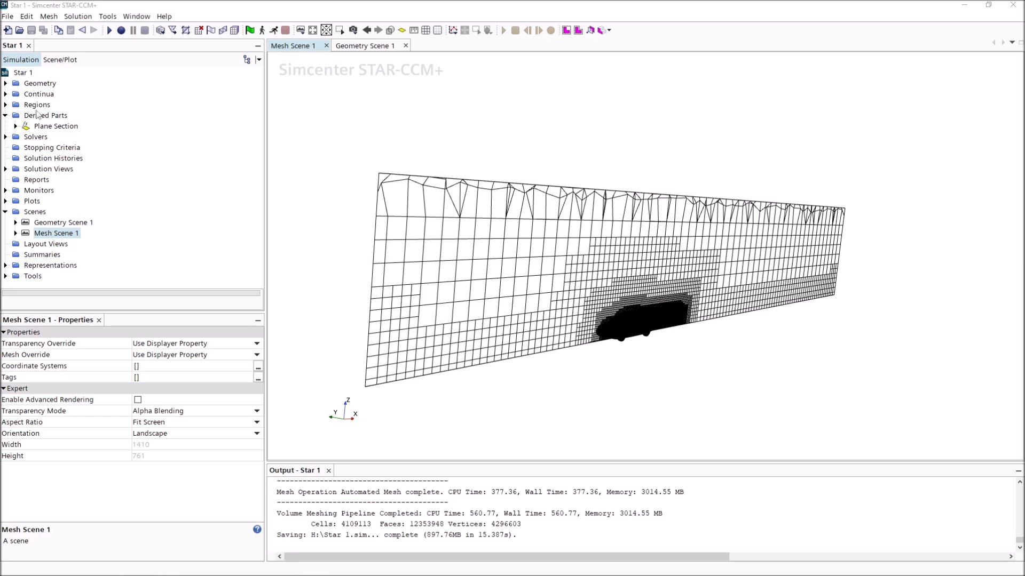
{"action": "left_click", "coordinate": [6, 94]}
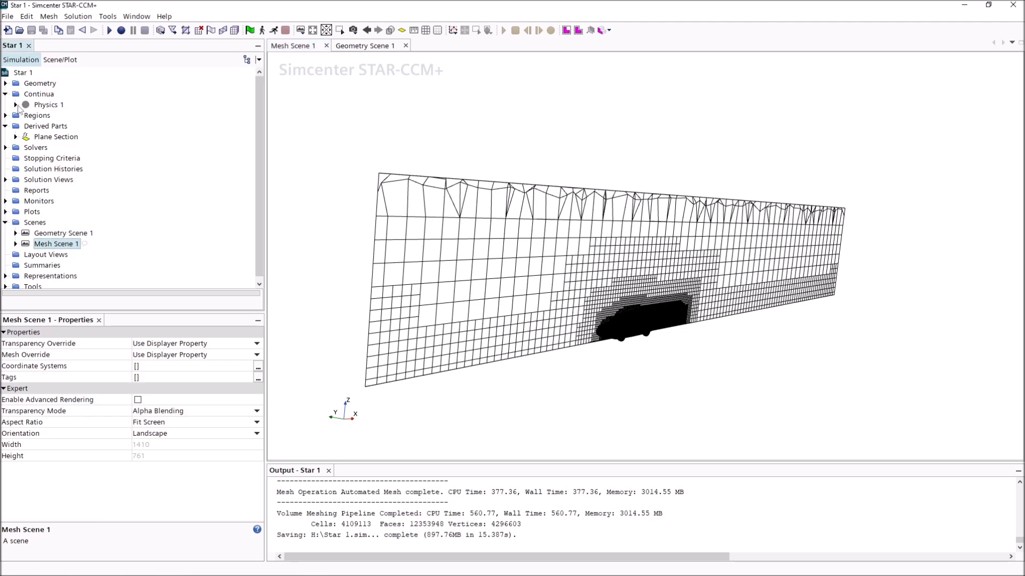
{"action": "left_click", "coordinate": [16, 104]}
{"action": "right_click", "coordinate": [50, 104]}
{"action": "left_click", "coordinate": [80, 112]}
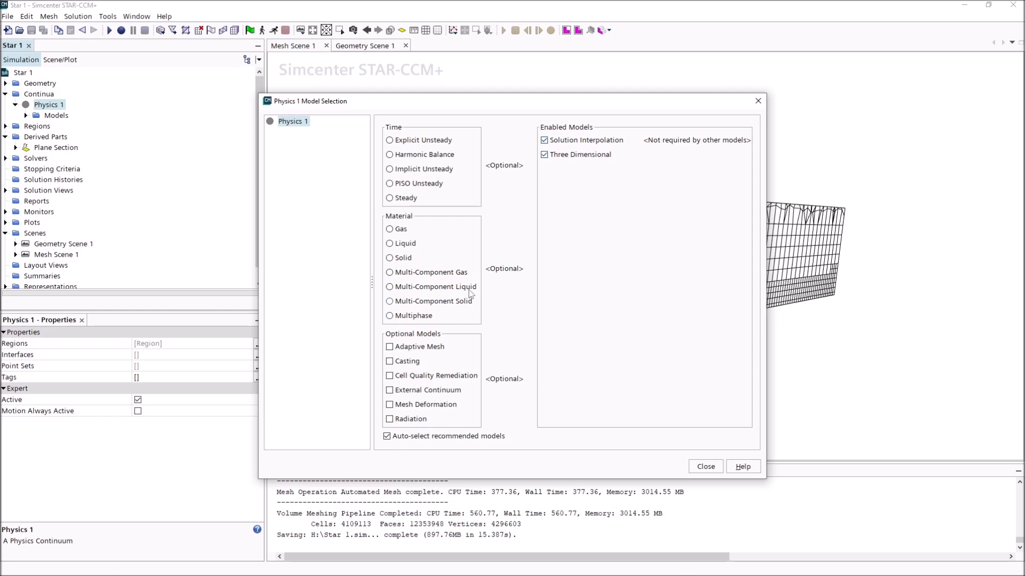
Enable the Steady, Gas, Coupled Flow, Constant Density, Turbulent and K-Epsilon Turbulence models for Physics 1
{"action": "left_click", "coordinate": [411, 198]}
{"action": "left_click", "coordinate": [400, 141]}
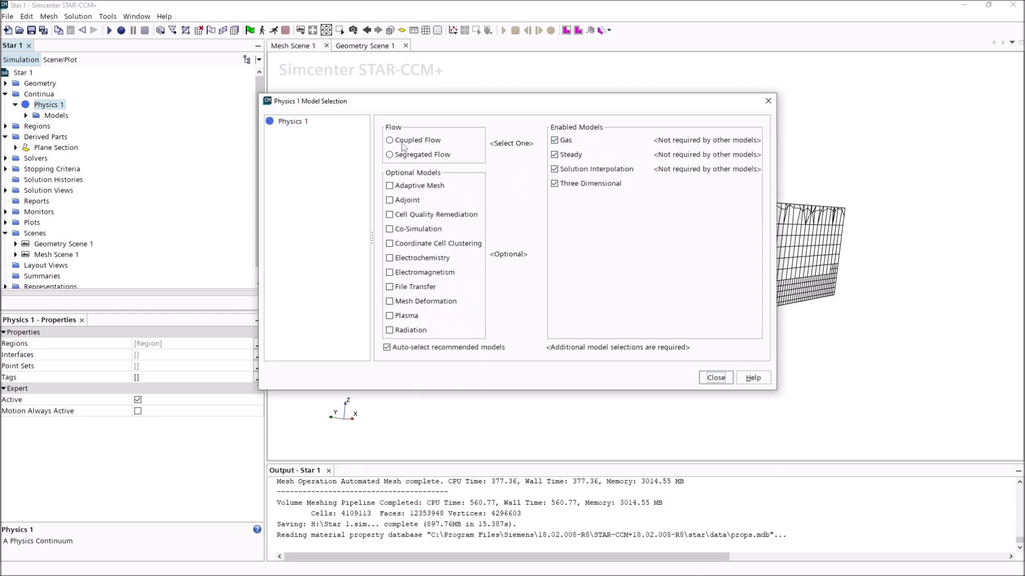
{"action": "left_click", "coordinate": [427, 141]}
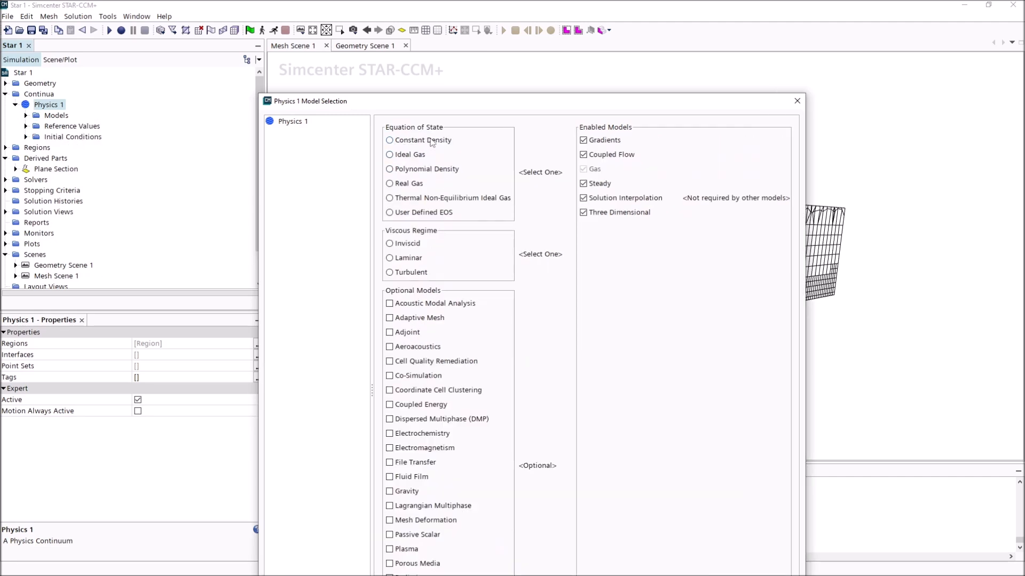
{"action": "left_click", "coordinate": [431, 141]}
{"action": "left_click", "coordinate": [419, 170]}
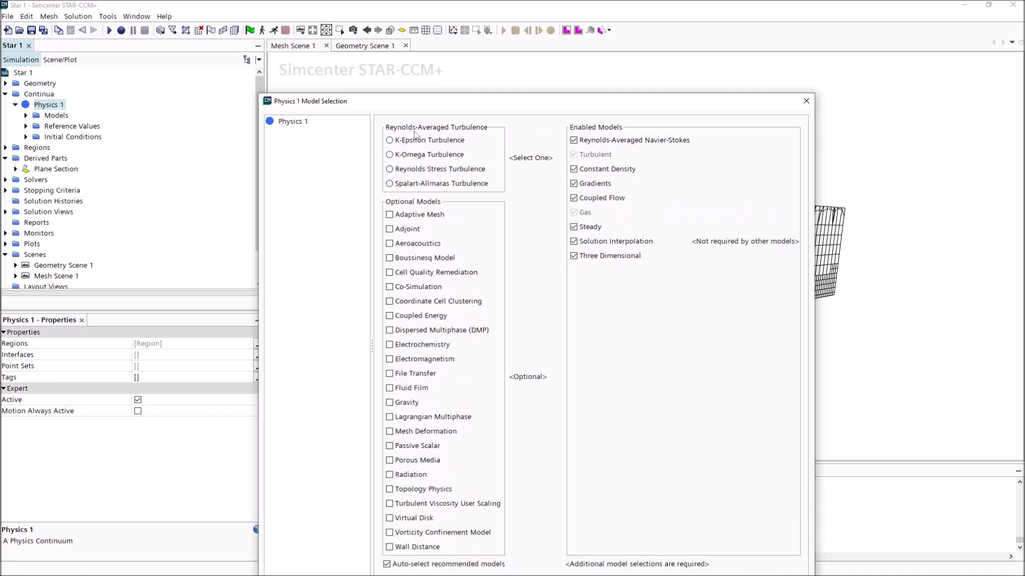
{"action": "left_click", "coordinate": [414, 141]}
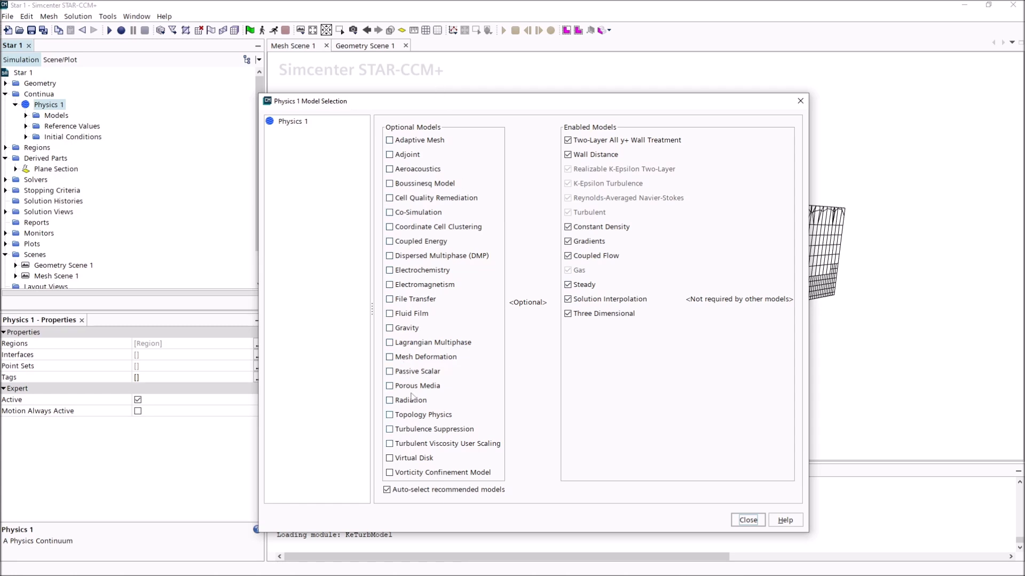
{"action": "left_click", "coordinate": [747, 520]}
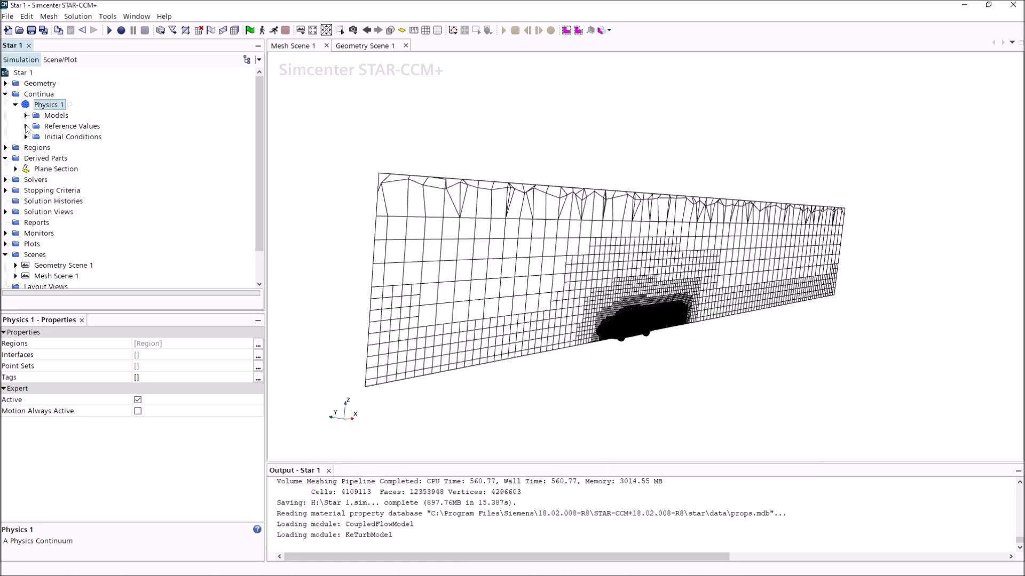
Review the reference values and the initial pressure condition of Physics 1
{"action": "left_click", "coordinate": [26, 126]}
{"action": "left_click", "coordinate": [25, 126]}
{"action": "left_click", "coordinate": [25, 137]}
{"action": "left_click", "coordinate": [62, 150]}
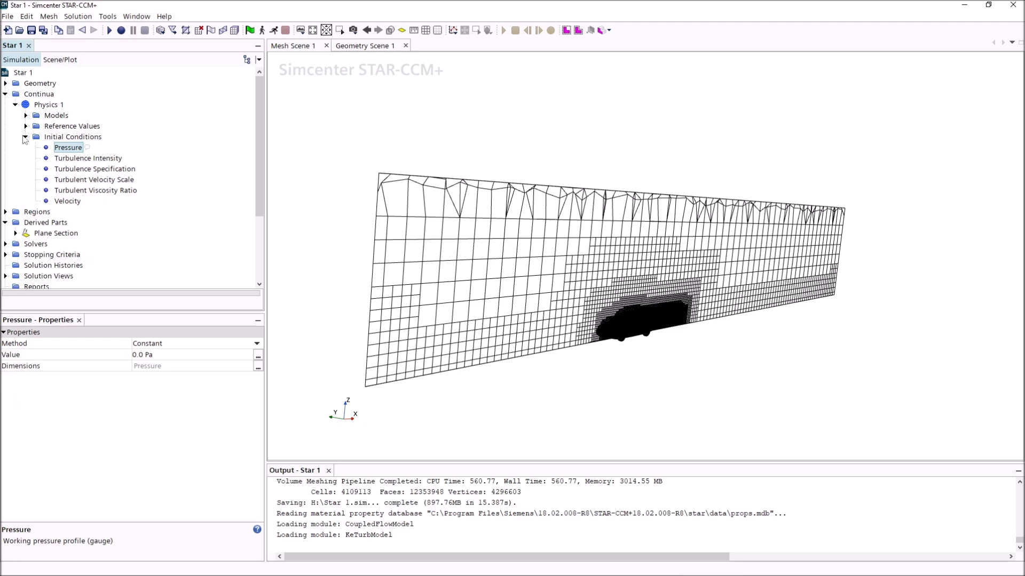
{"action": "left_click", "coordinate": [25, 137]}
Set the constant density of air in the Gas model to 1.225 kg/m^3
{"action": "left_click", "coordinate": [26, 116]}
{"action": "left_click", "coordinate": [36, 148]}
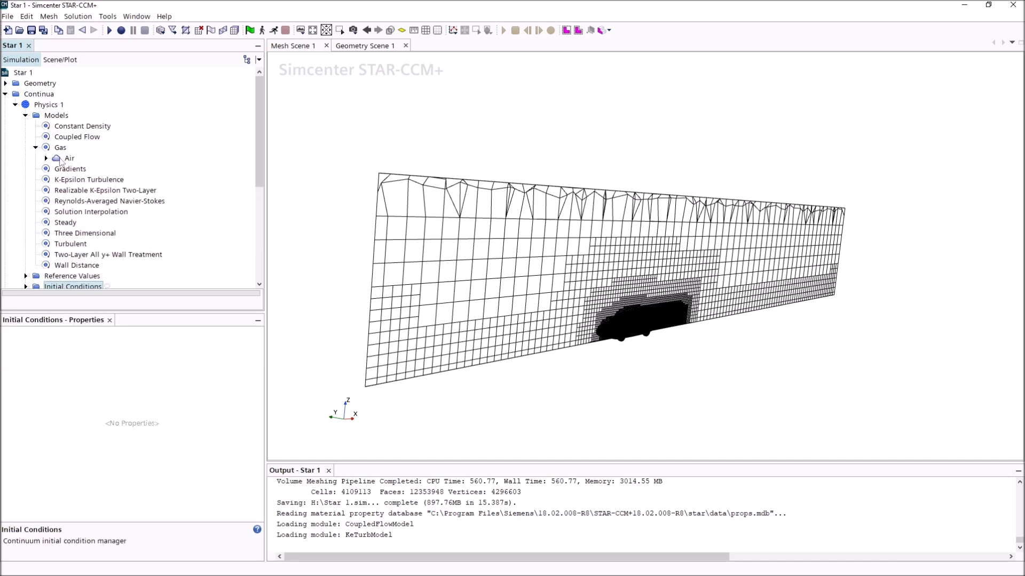
{"action": "left_click", "coordinate": [46, 158]}
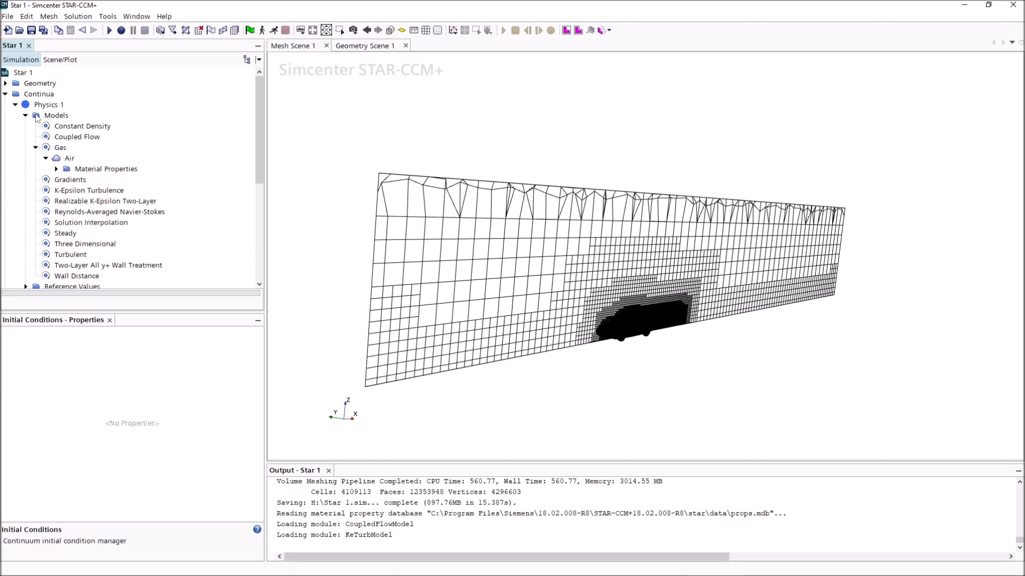
{"action": "left_click", "coordinate": [56, 169]}
{"action": "left_click", "coordinate": [67, 179]}
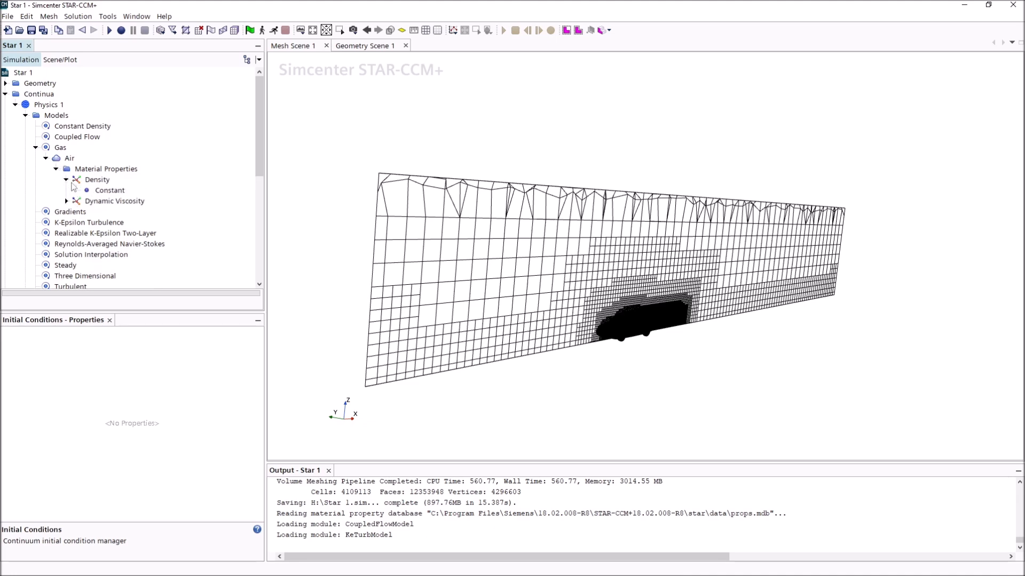
{"action": "left_click", "coordinate": [99, 191]}
{"action": "left_click", "coordinate": [205, 343]}
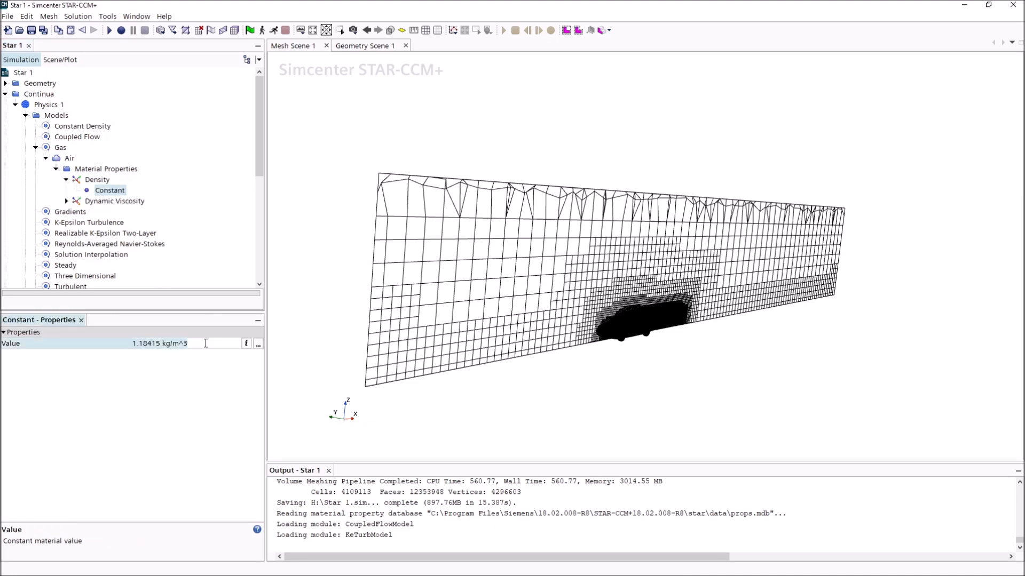
{"action": "key", "text": "ctrl+a"}
{"action": "type", "text": "1."}
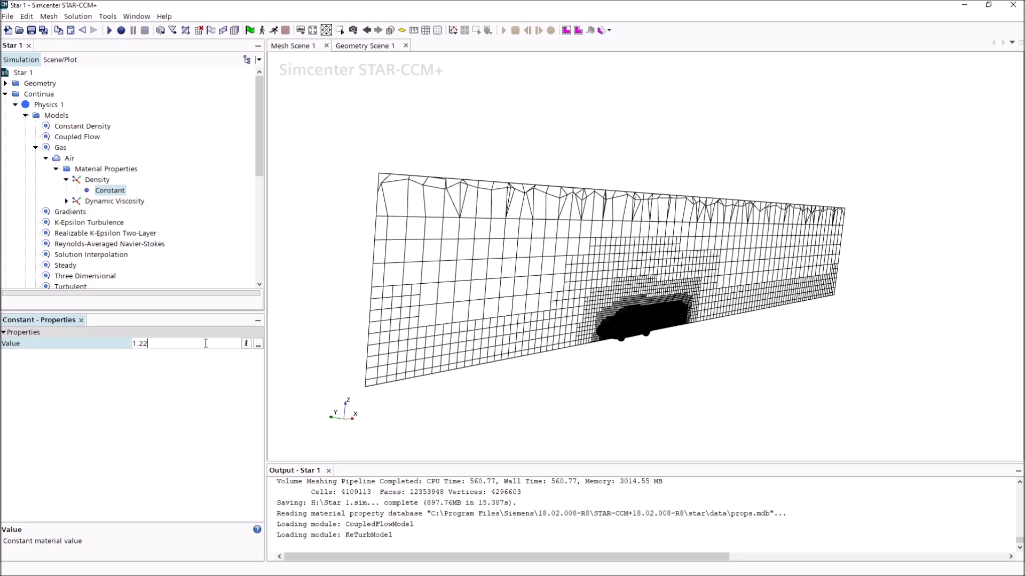
{"action": "key", "text": "Return"}
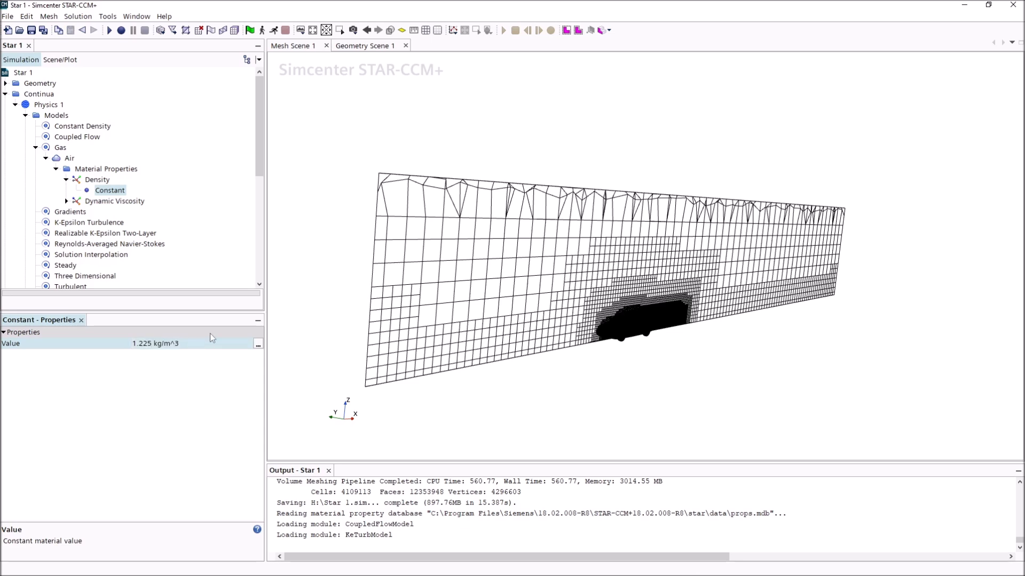
{"action": "left_click", "coordinate": [36, 148]}
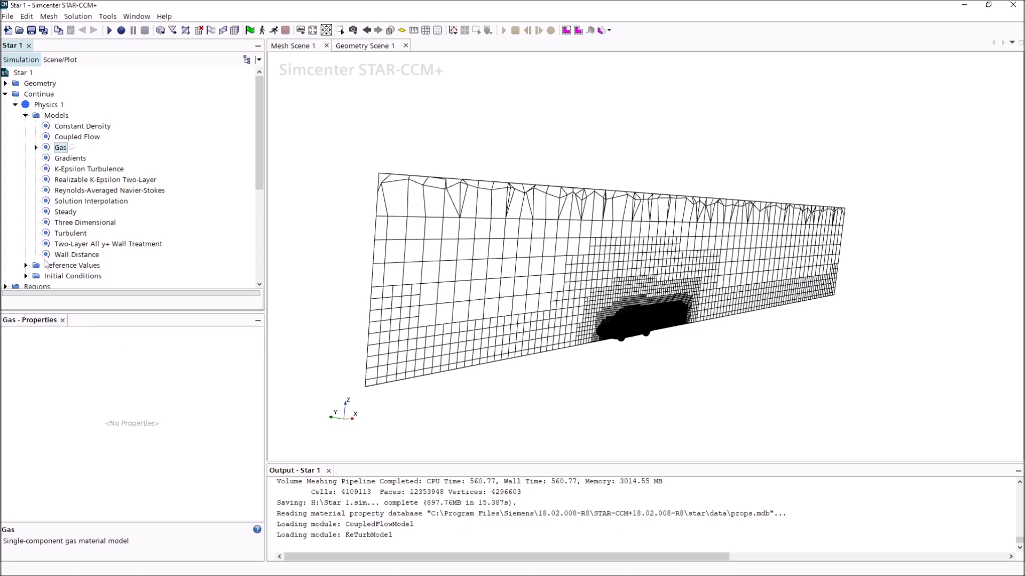
Open the initial velocity value of Physics 1 for editing
{"action": "left_click", "coordinate": [25, 276]}
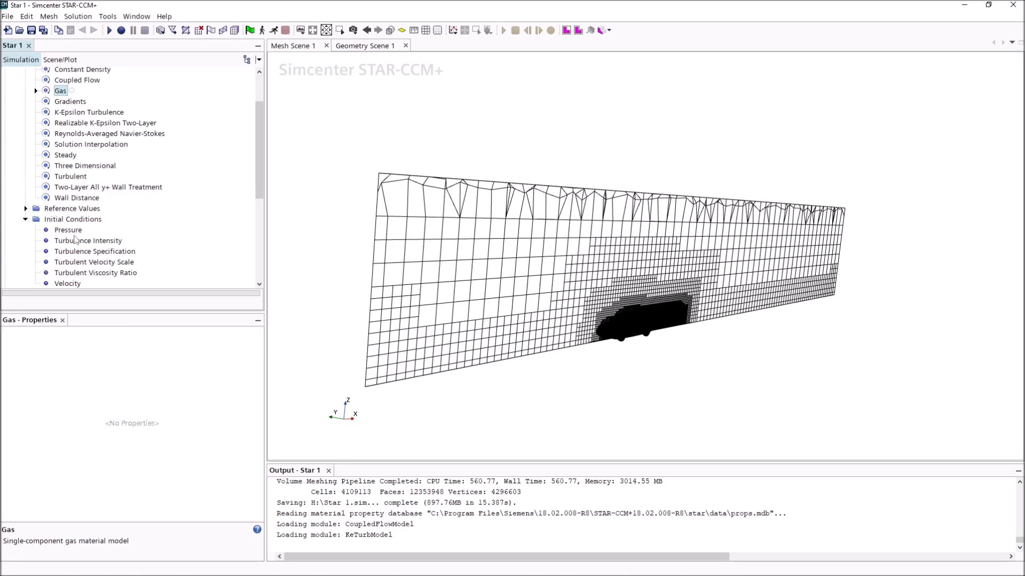
{"action": "left_click", "coordinate": [70, 284]}
{"action": "scroll", "coordinate": [146, 243], "scroll_direction": "down", "scroll_amount": 6}
{"action": "scroll", "coordinate": [149, 229], "scroll_direction": "up", "scroll_amount": 4}
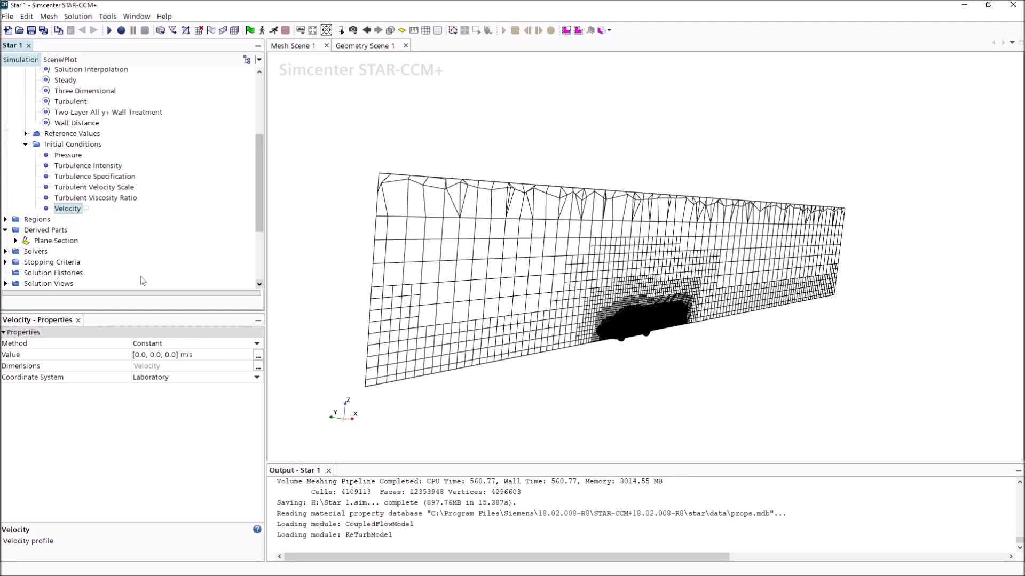
{"action": "left_click", "coordinate": [143, 357]}
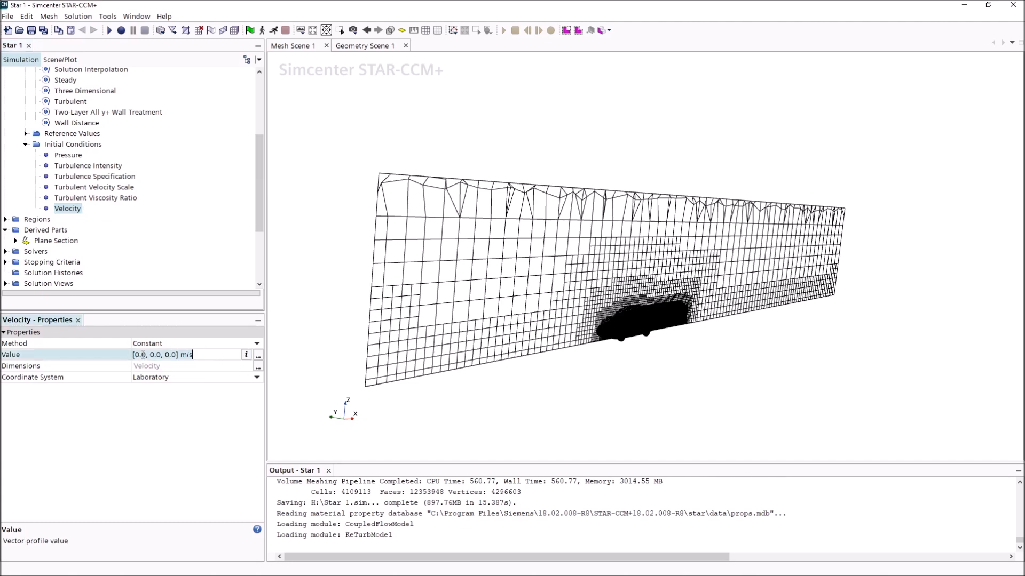
{"action": "left_click", "coordinate": [221, 357]}
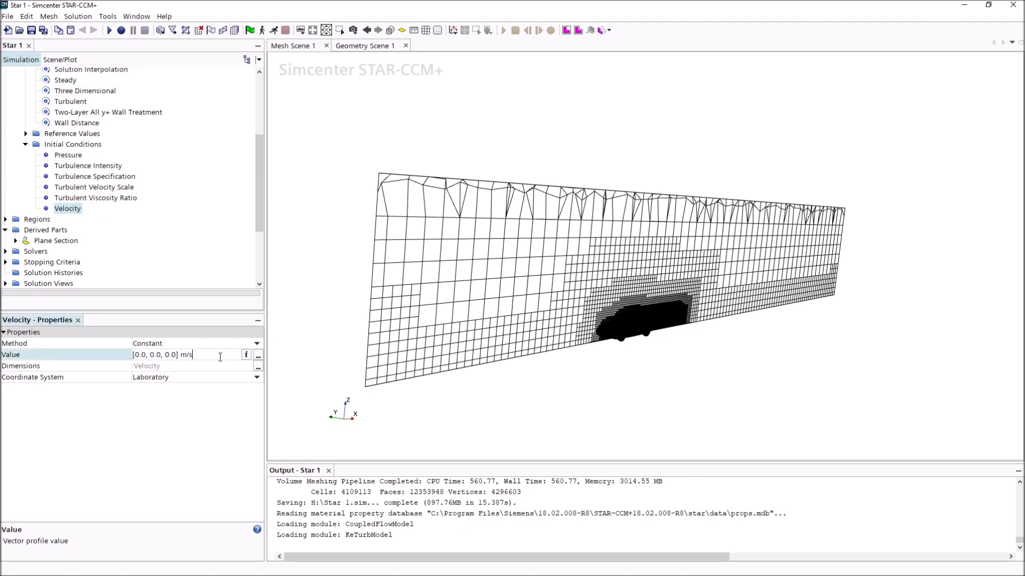
{"action": "left_click", "coordinate": [258, 356]}
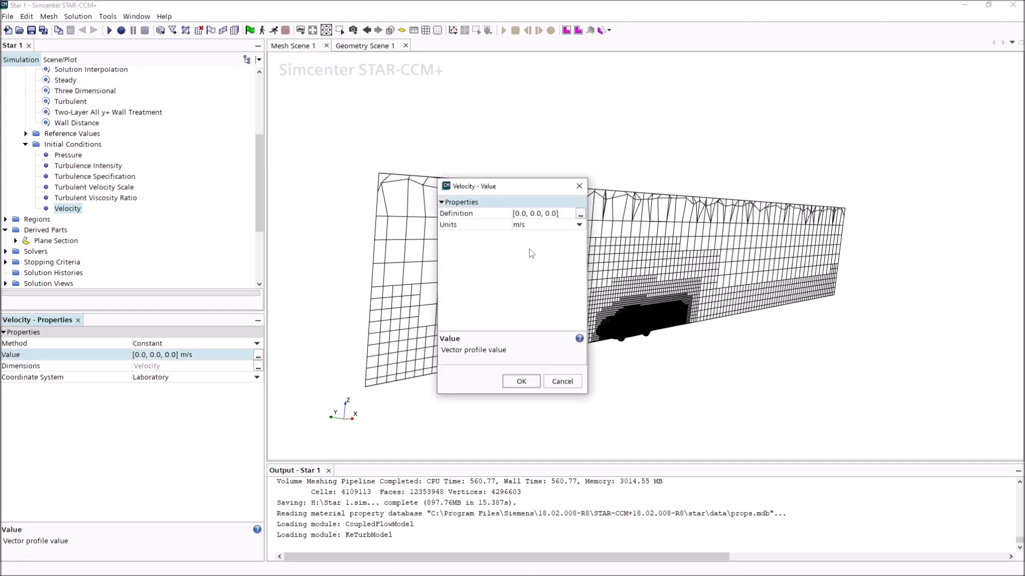
{"action": "left_click", "coordinate": [579, 225]}
{"action": "left_click", "coordinate": [579, 224]}
{"action": "left_click", "coordinate": [531, 382]}
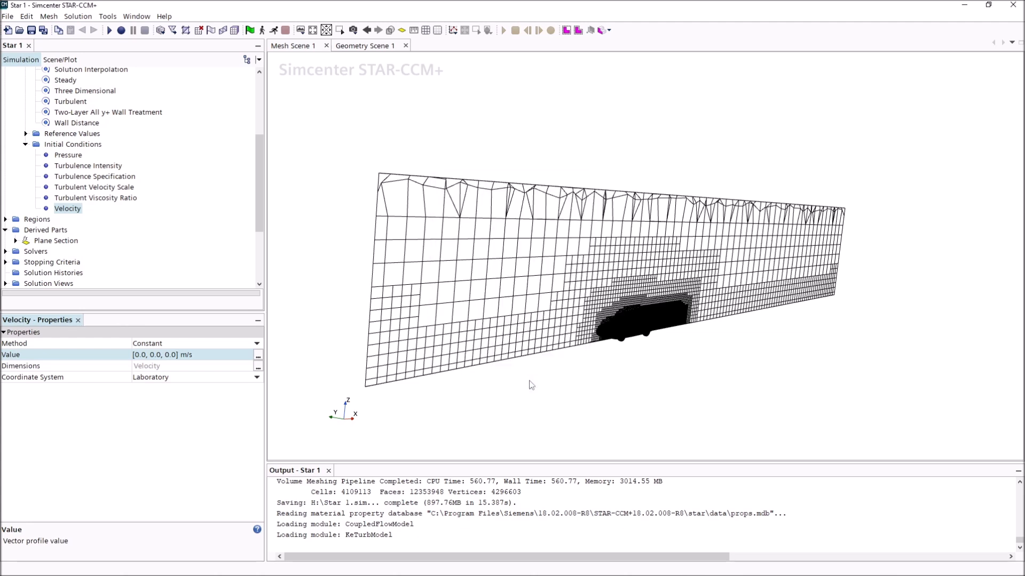
Set the initial condition velocity to [50.0, 0.0, 0.0] mph
{"action": "left_click", "coordinate": [189, 356]}
{"action": "left_click", "coordinate": [203, 355]}
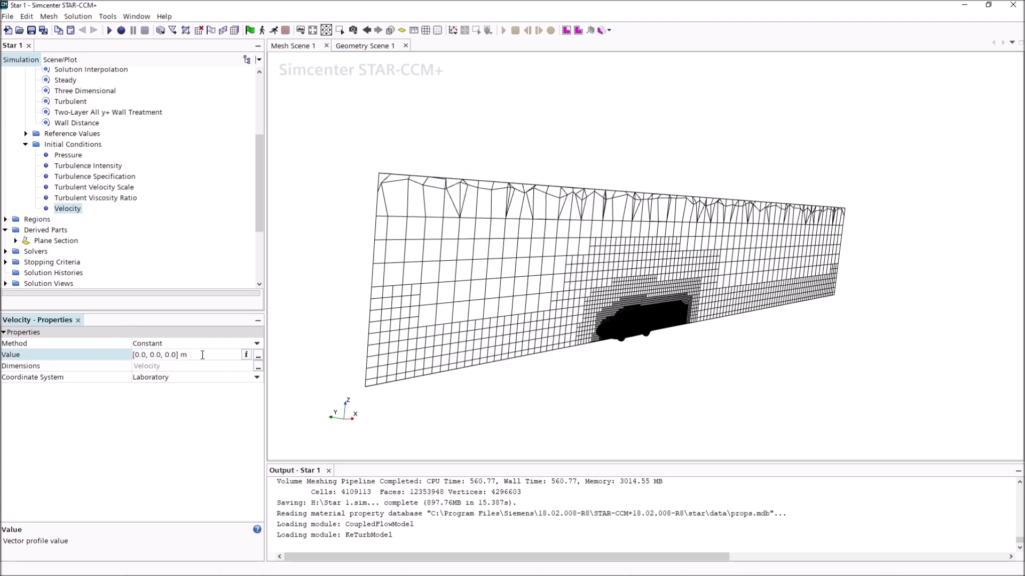
{"action": "type", "text": "h"}
{"action": "key", "text": "Return"}
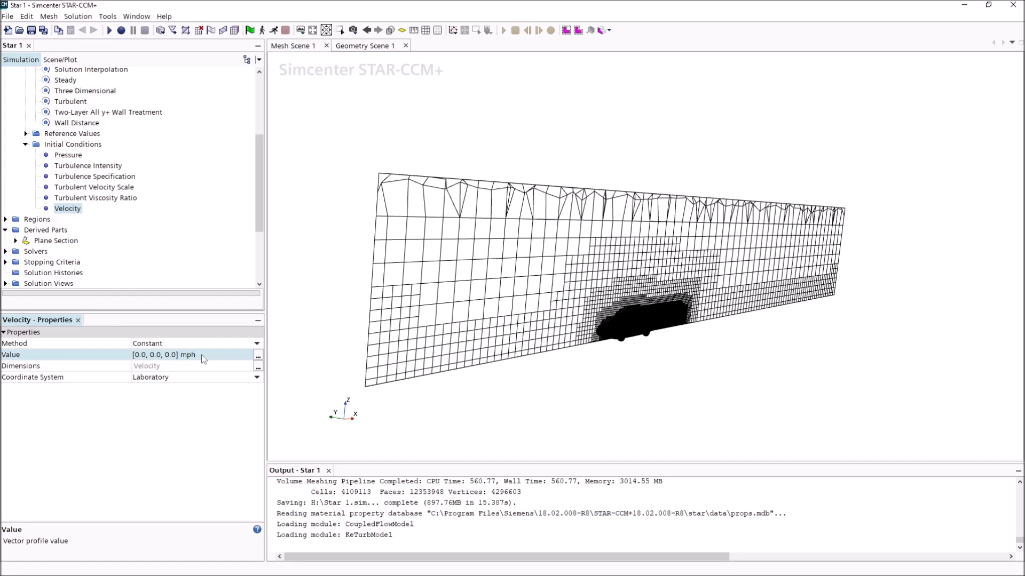
{"action": "left_click", "coordinate": [149, 353]}
{"action": "left_click", "coordinate": [145, 355]}
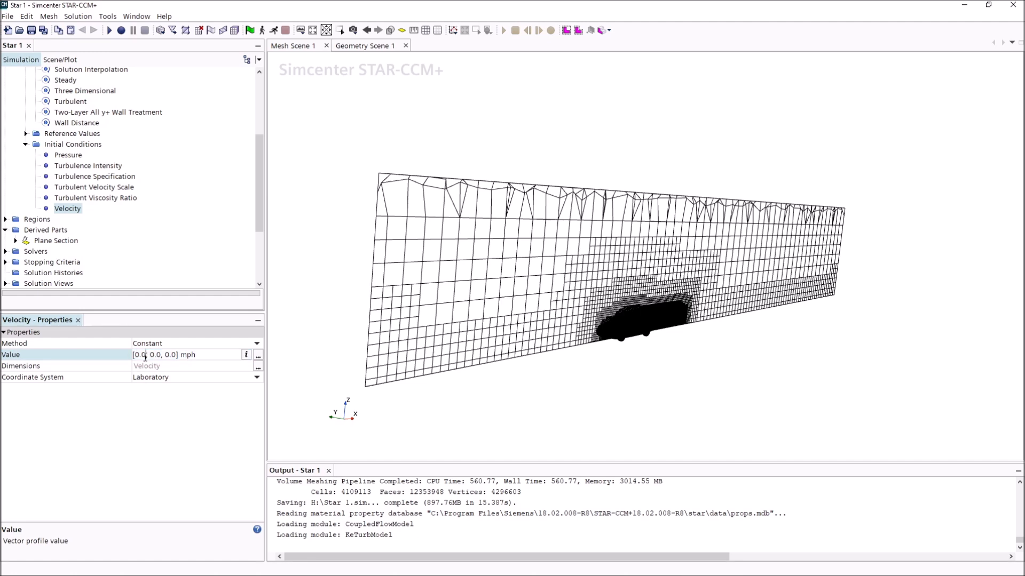
{"action": "type", "text": "50"}
{"action": "key", "text": "Return"}
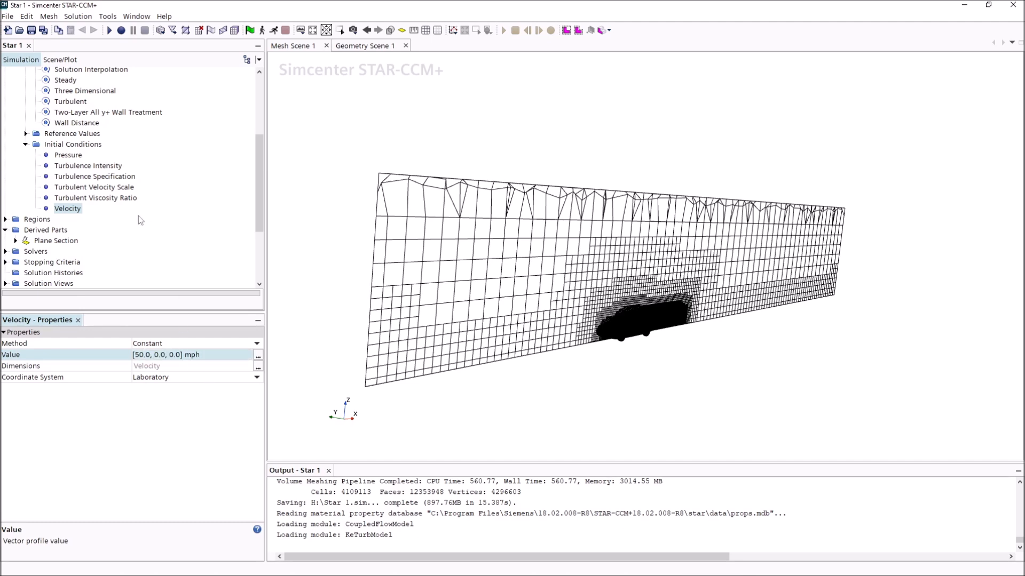
Set the velocity magnitude of the Surface Wrapper.Air.Inlet boundary in the region to 50.0 mph
{"action": "left_click", "coordinate": [6, 220]}
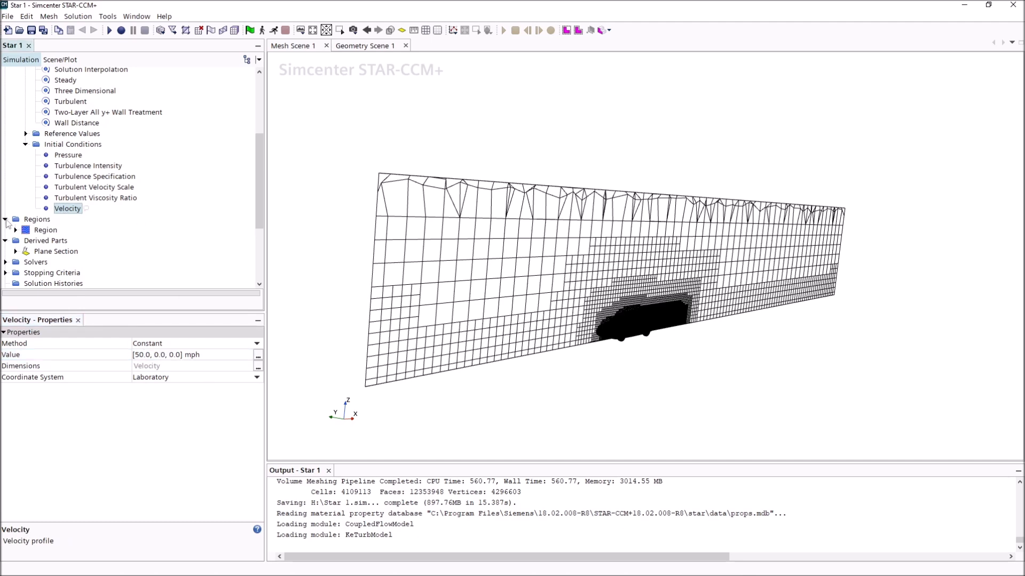
{"action": "left_click", "coordinate": [16, 230]}
{"action": "left_click", "coordinate": [26, 242]}
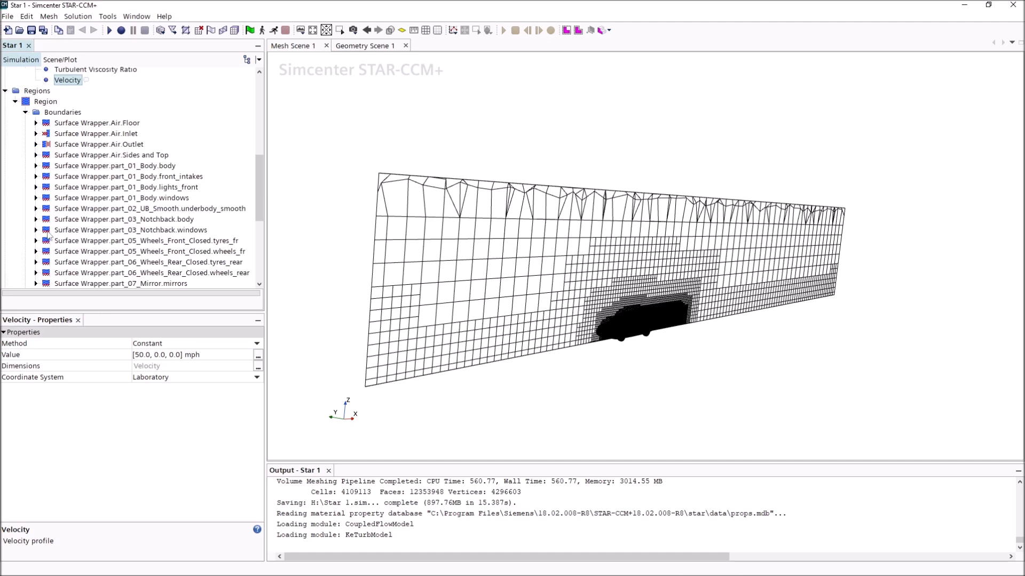
{"action": "left_click", "coordinate": [36, 134]}
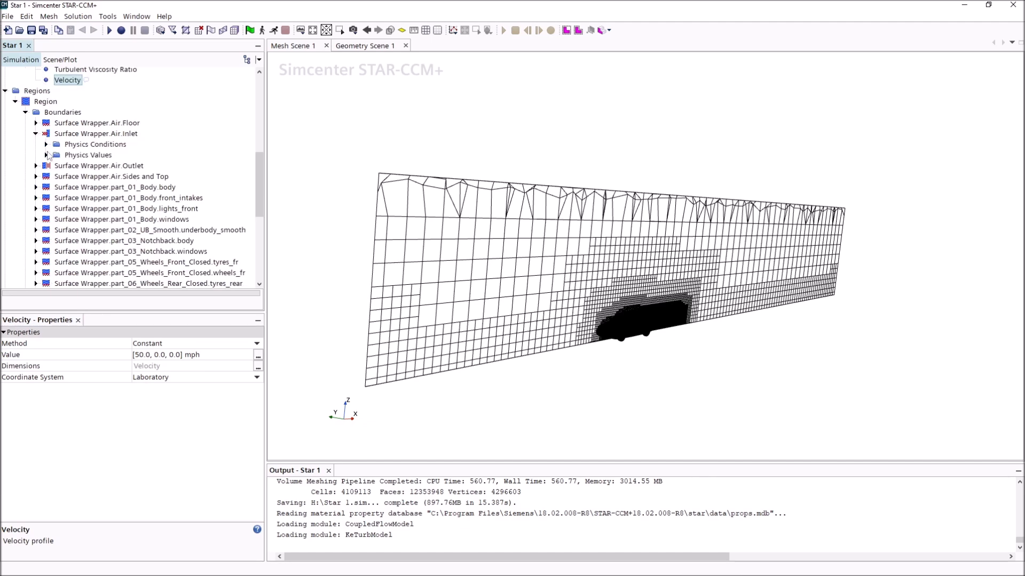
{"action": "left_click", "coordinate": [46, 155]}
{"action": "left_click", "coordinate": [86, 187]}
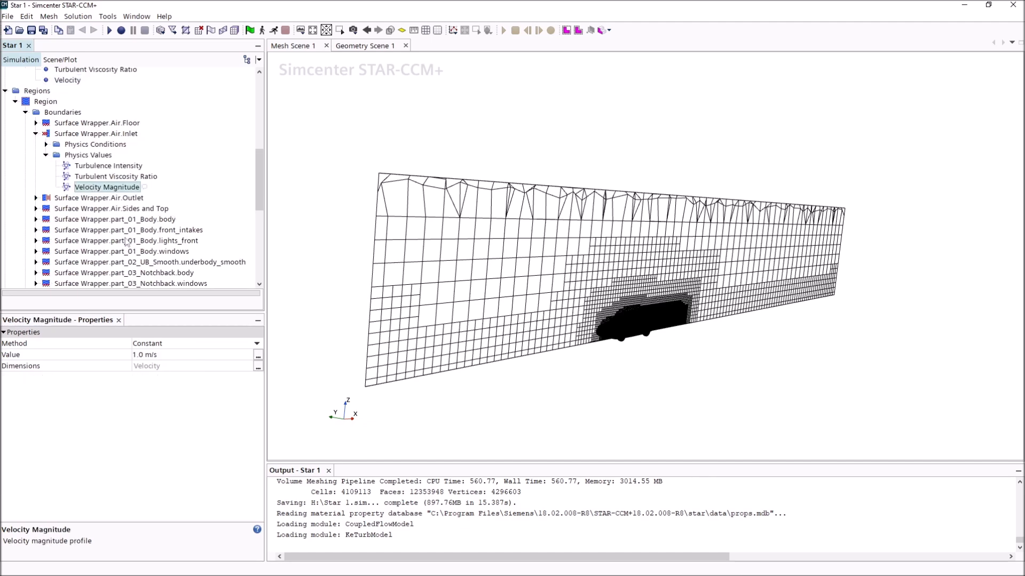
{"action": "left_click", "coordinate": [175, 354]}
{"action": "key", "text": "ctrl+a"}
{"action": "type", "text": "50"}
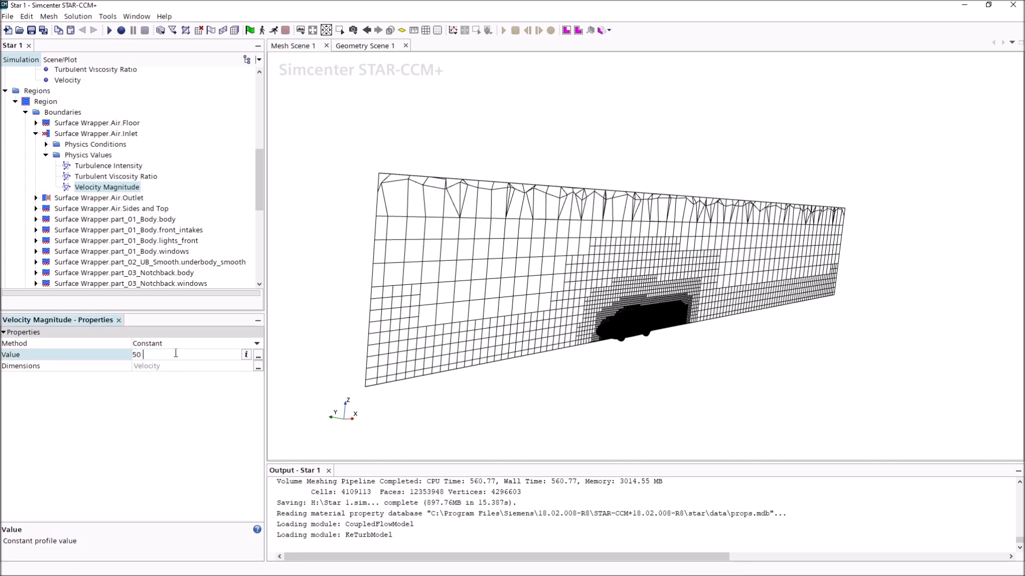
{"action": "type", "text": ".0 mph"}
{"action": "key", "text": "Return"}
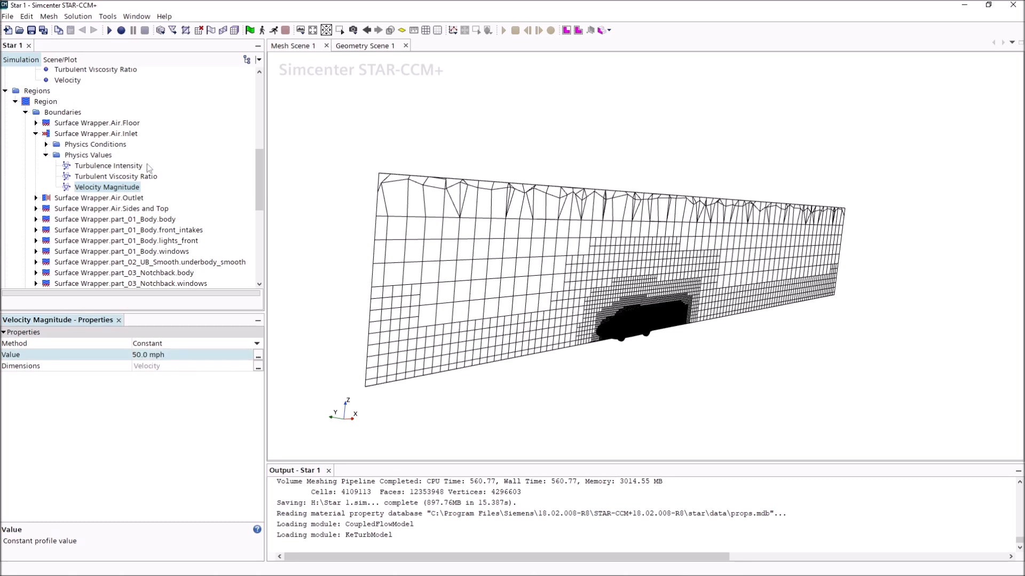
Set the tangential velocity specification method of the Surface Wrapper.Air.Floor boundary to Vector
{"action": "left_click", "coordinate": [36, 123]}
{"action": "left_click", "coordinate": [46, 145]}
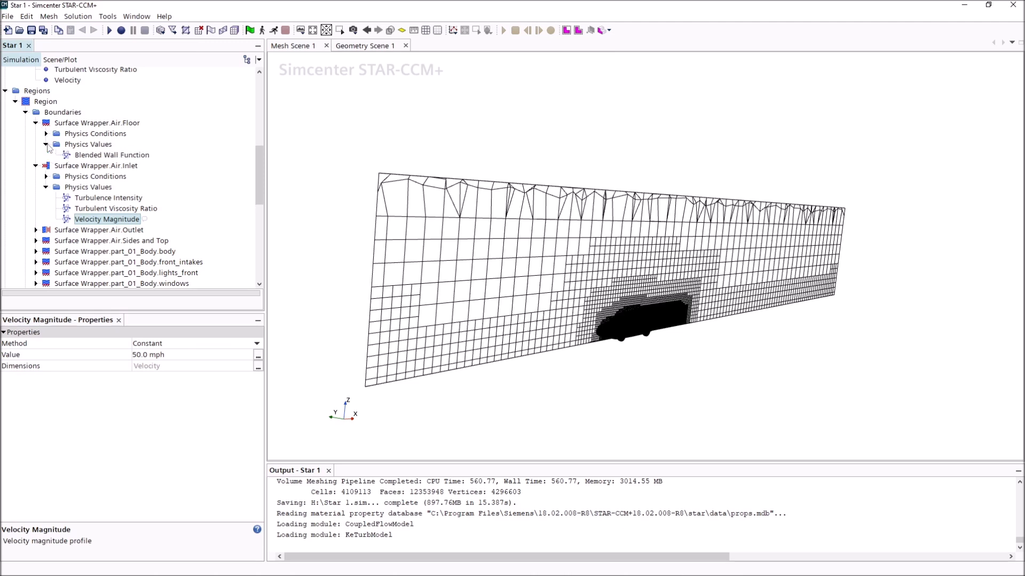
{"action": "left_click", "coordinate": [46, 134]}
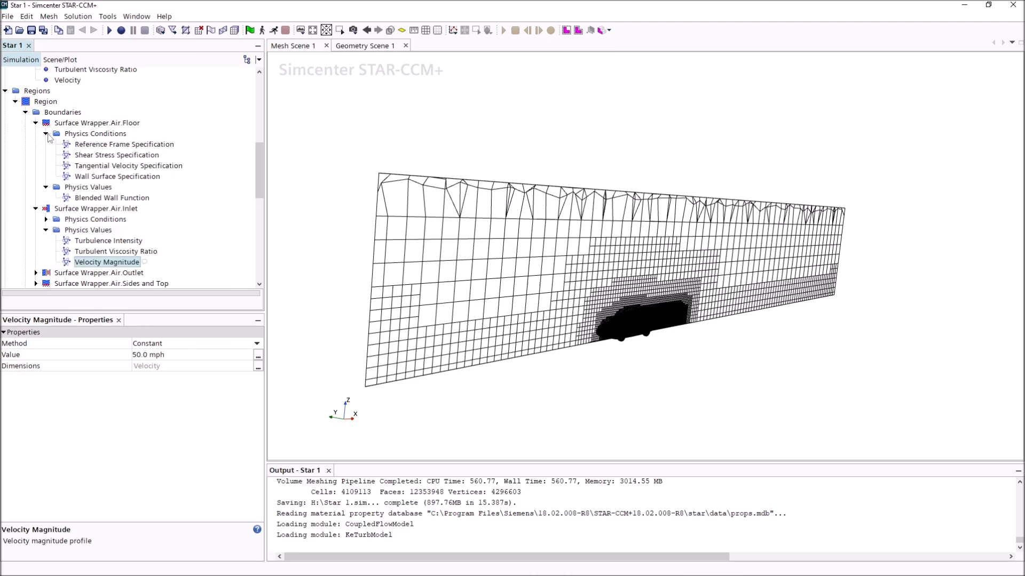
{"action": "left_click", "coordinate": [114, 165]}
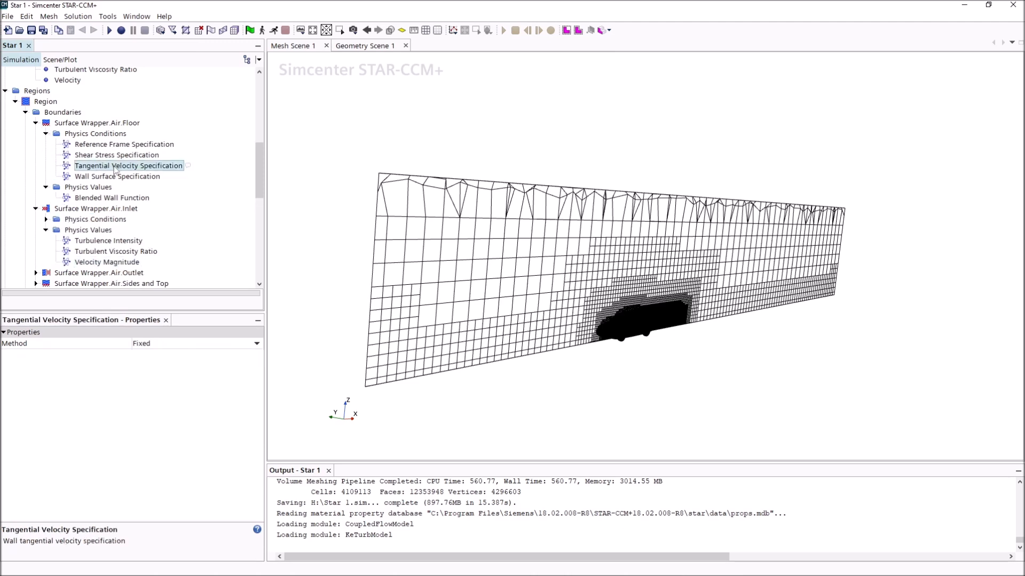
{"action": "left_click", "coordinate": [178, 348]}
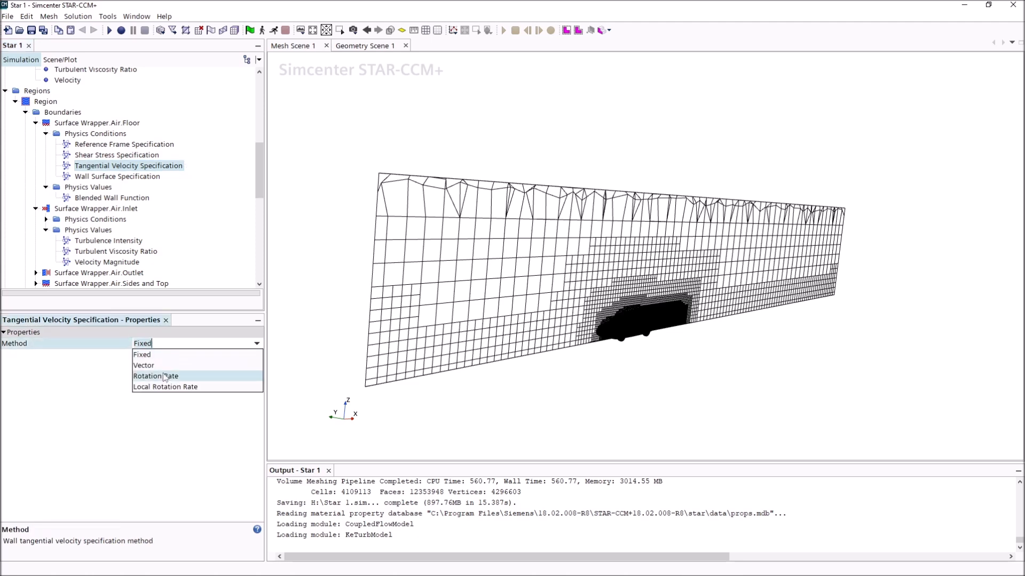
{"action": "left_click", "coordinate": [208, 366]}
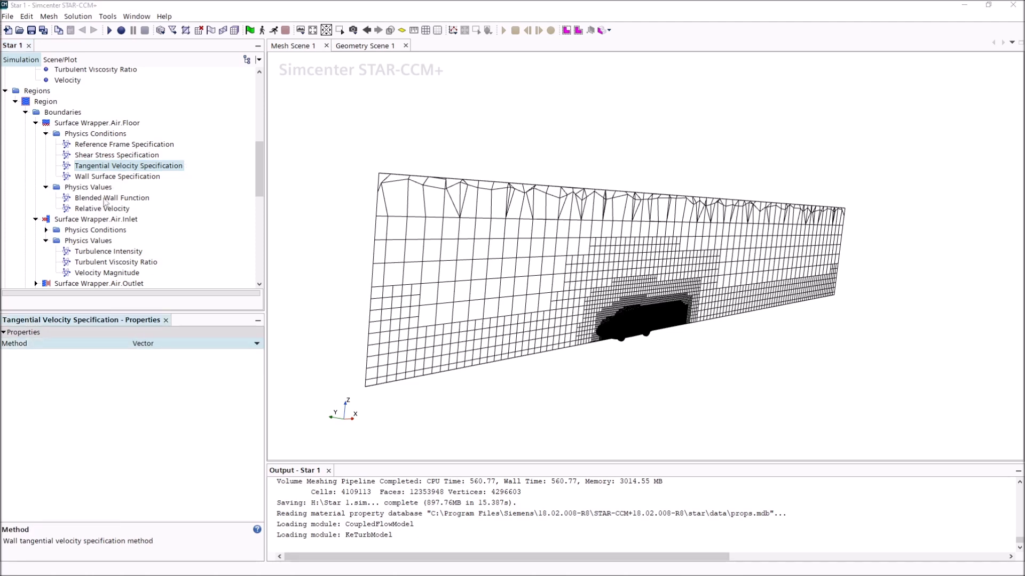
Set the floor boundary's relative velocity to [50.0, 0.0, 0.0] mph and collapse the floor and inlet boundary nodes
{"action": "left_click", "coordinate": [92, 209]}
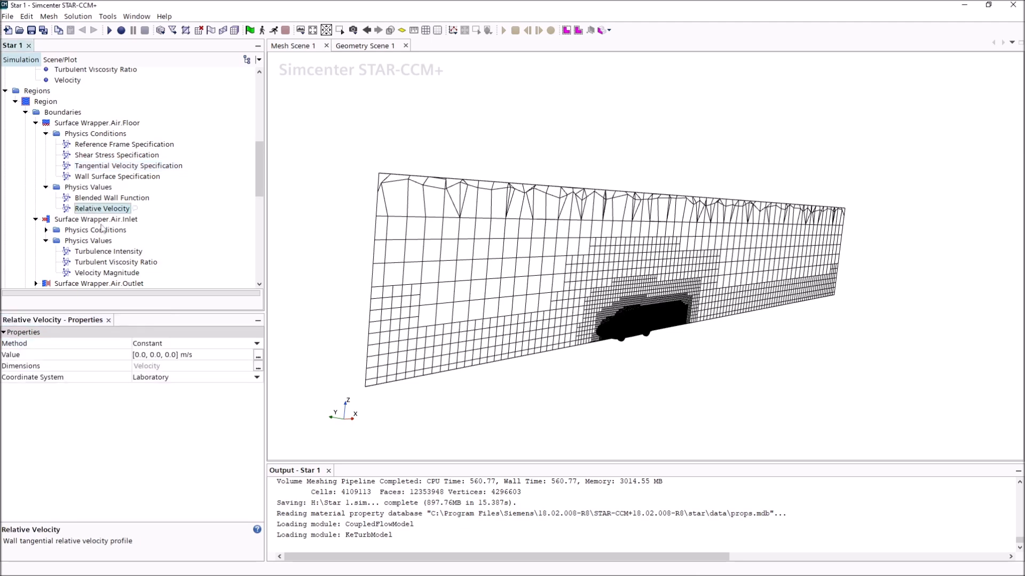
{"action": "left_click", "coordinate": [211, 355]}
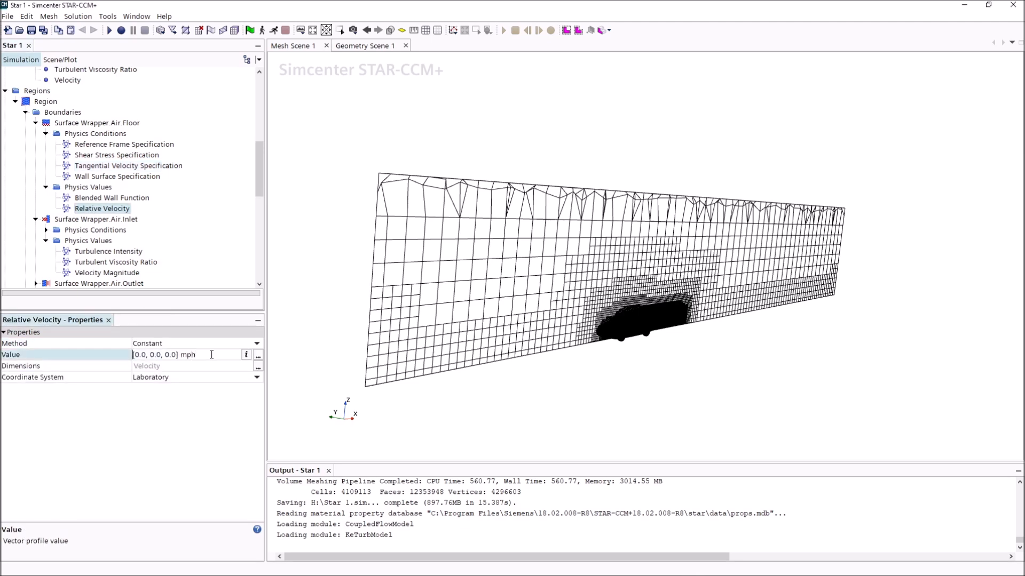
{"action": "key", "text": "Right"}
{"action": "type", "text": "5"}
{"action": "key", "text": "Return"}
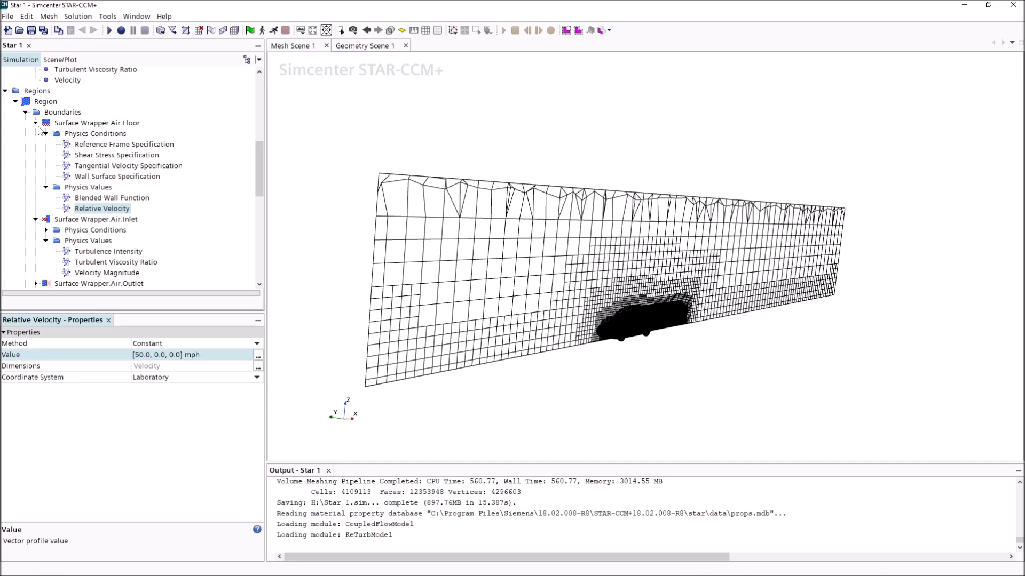
{"action": "left_click", "coordinate": [36, 123]}
{"action": "left_click", "coordinate": [35, 133]}
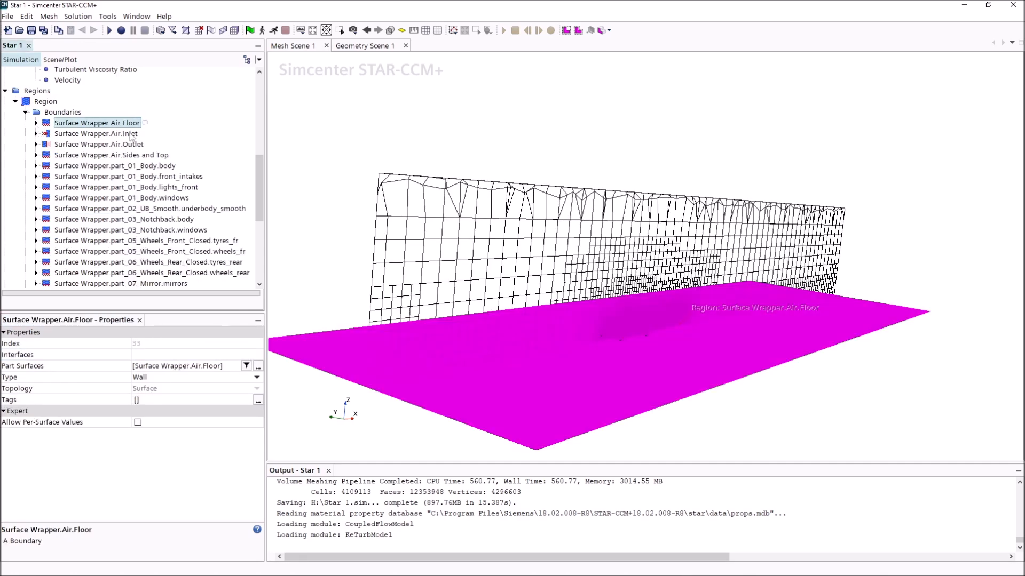
Set the tangential velocity specification method of the front tyres boundary (Wheels_Front_Closed.tyres_fr) to Rotation Rate
{"action": "left_click", "coordinate": [931, 380]}
{"action": "scroll", "coordinate": [561, 335], "scroll_direction": "up", "scroll_amount": 8}
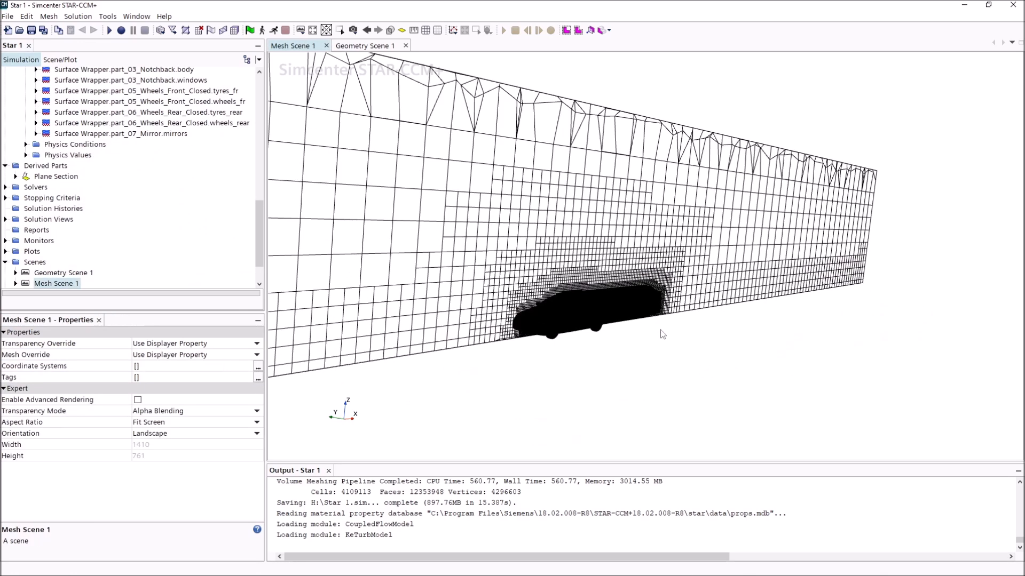
{"action": "scroll", "coordinate": [529, 357], "scroll_direction": "up", "scroll_amount": 5}
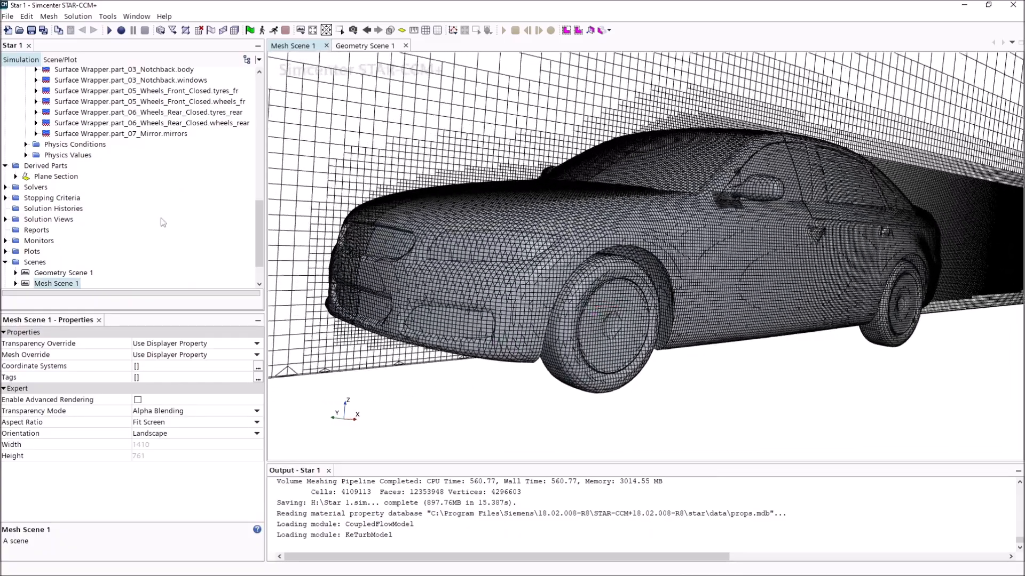
{"action": "scroll", "coordinate": [140, 205], "scroll_direction": "up", "scroll_amount": 3}
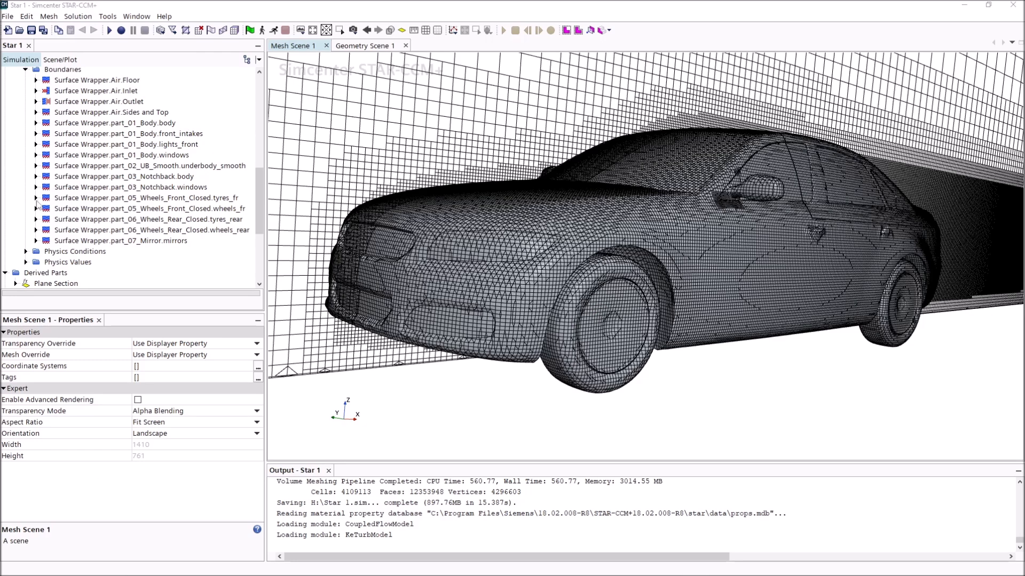
{"action": "left_click", "coordinate": [65, 198]}
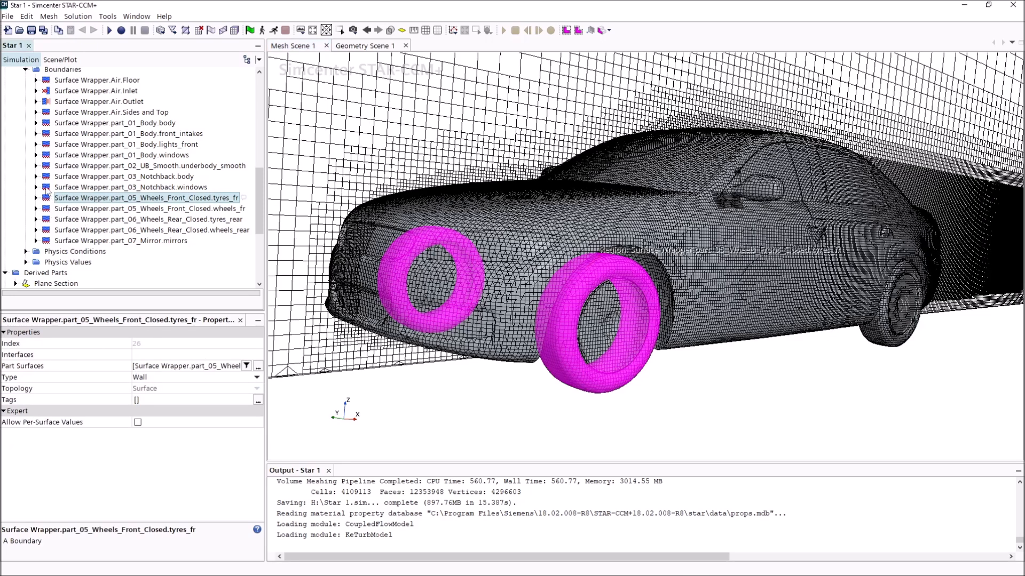
{"action": "left_click", "coordinate": [36, 198]}
{"action": "left_click", "coordinate": [46, 209]}
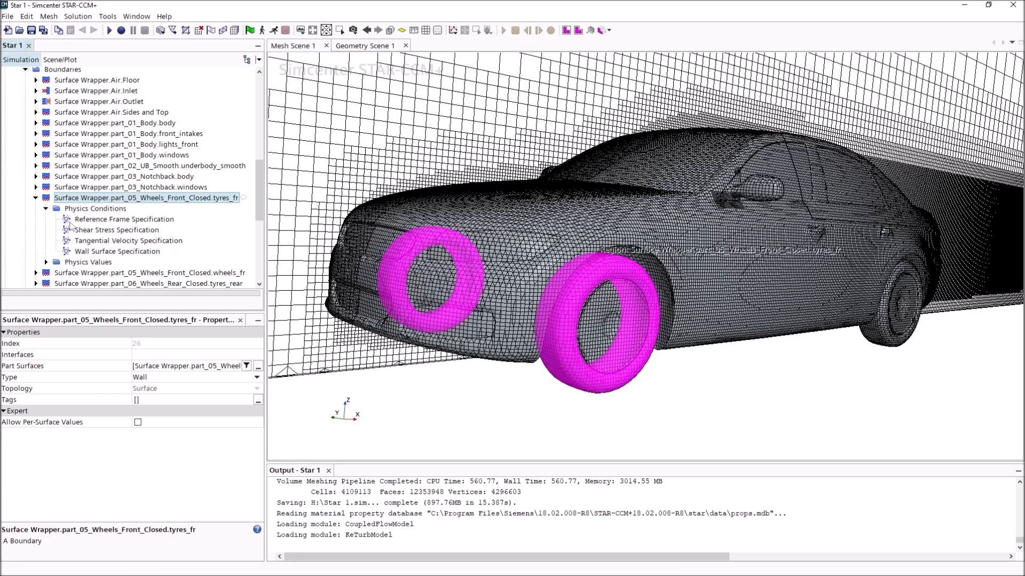
{"action": "left_click", "coordinate": [96, 241]}
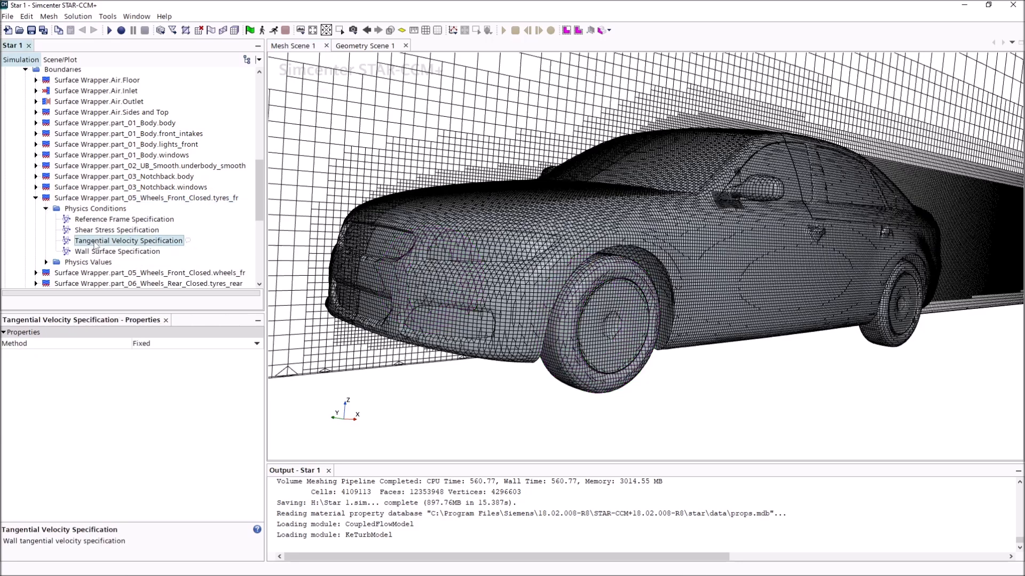
{"action": "left_click", "coordinate": [155, 344]}
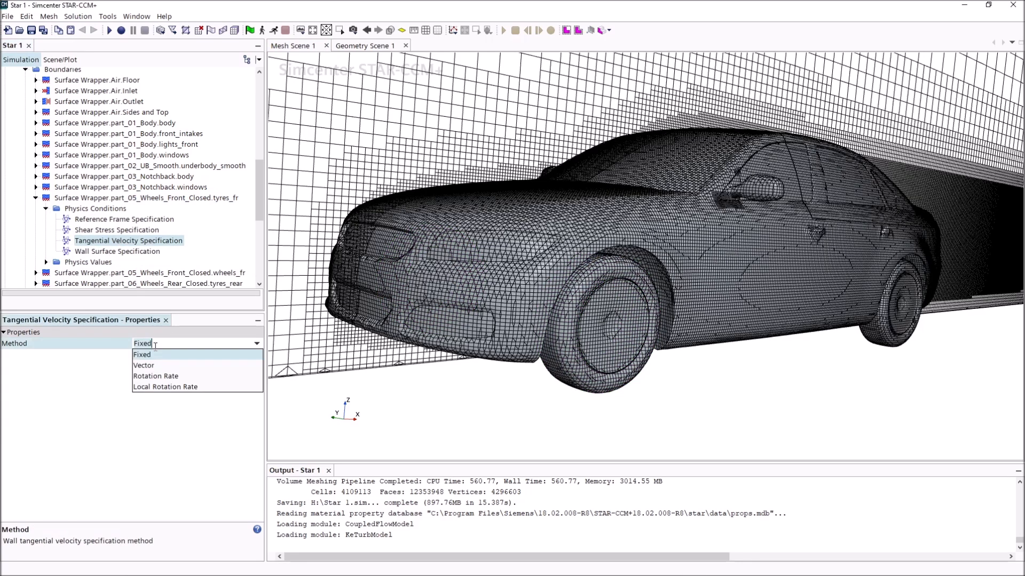
{"action": "left_click", "coordinate": [171, 375]}
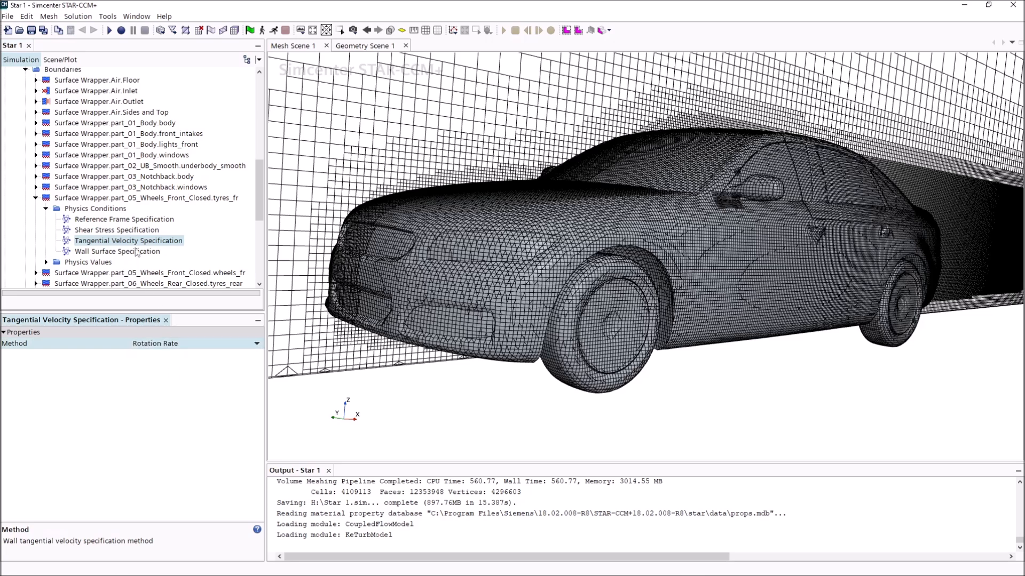
Open the front tyres boundary's Wall Relative Rotation value for editing
{"action": "left_click", "coordinate": [46, 262]}
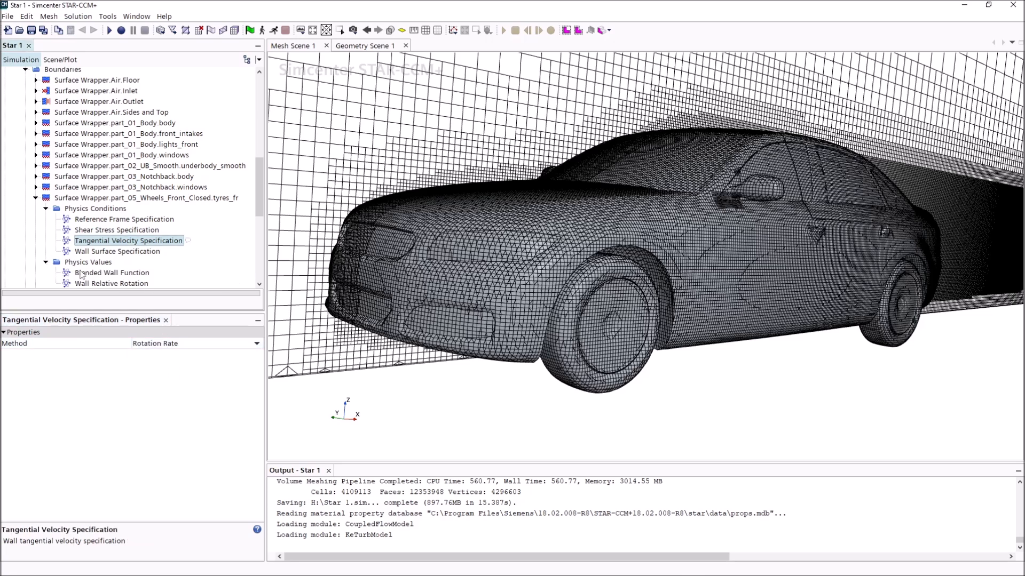
{"action": "scroll", "coordinate": [79, 276], "scroll_direction": "down", "scroll_amount": 3}
{"action": "left_click", "coordinate": [83, 176]}
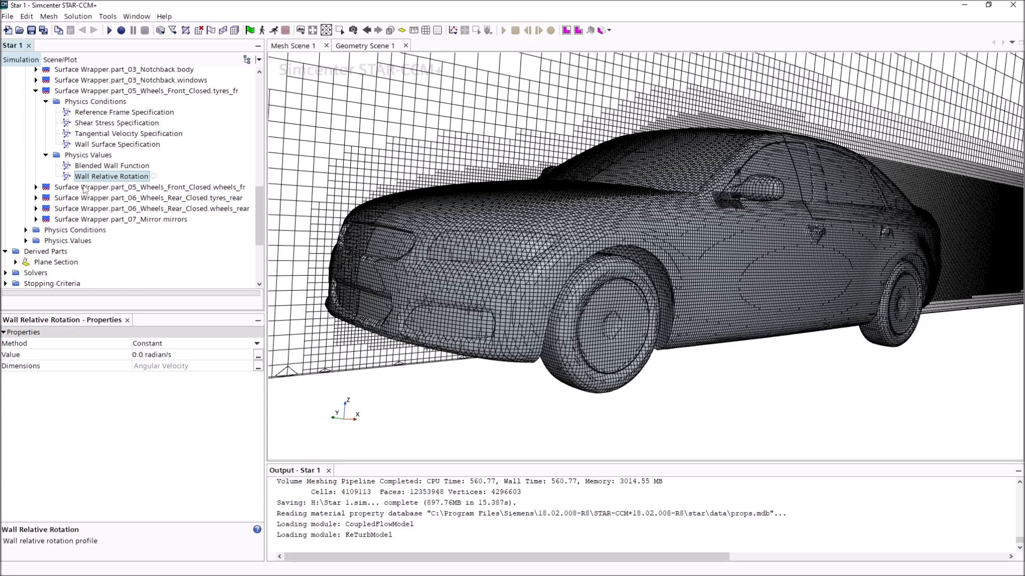
{"action": "left_click", "coordinate": [184, 354]}
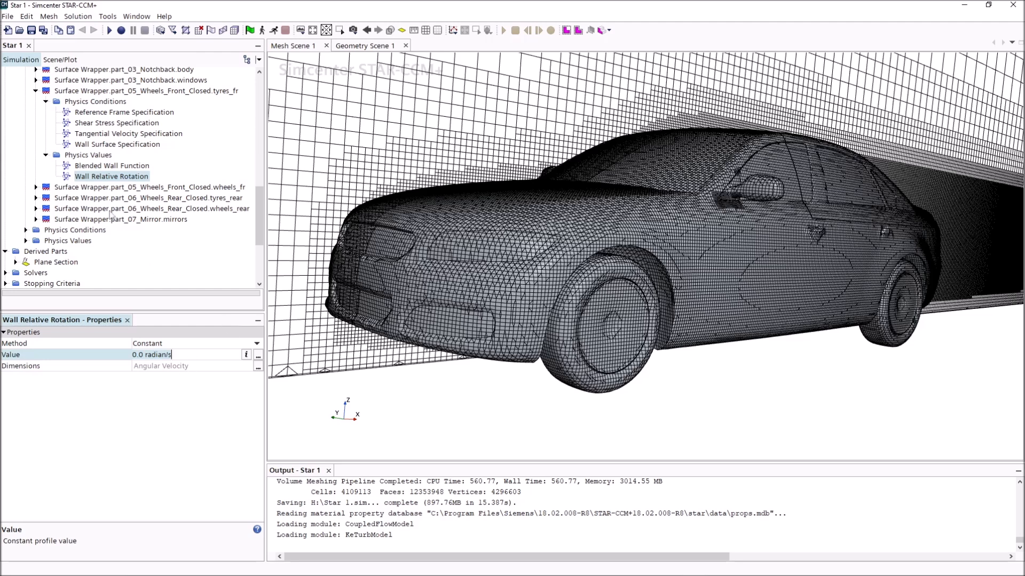
Return the front tyres boundary's tangential velocity specification method to Fixed and collapse its node
{"action": "left_click", "coordinate": [99, 134]}
{"action": "left_click", "coordinate": [155, 343]}
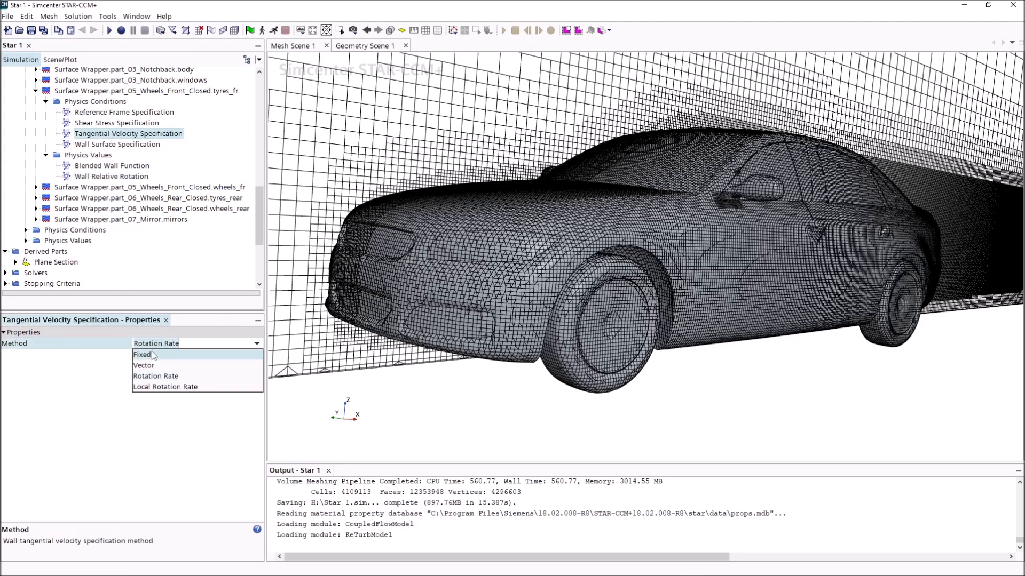
{"action": "left_click", "coordinate": [144, 355]}
{"action": "left_click", "coordinate": [36, 91]}
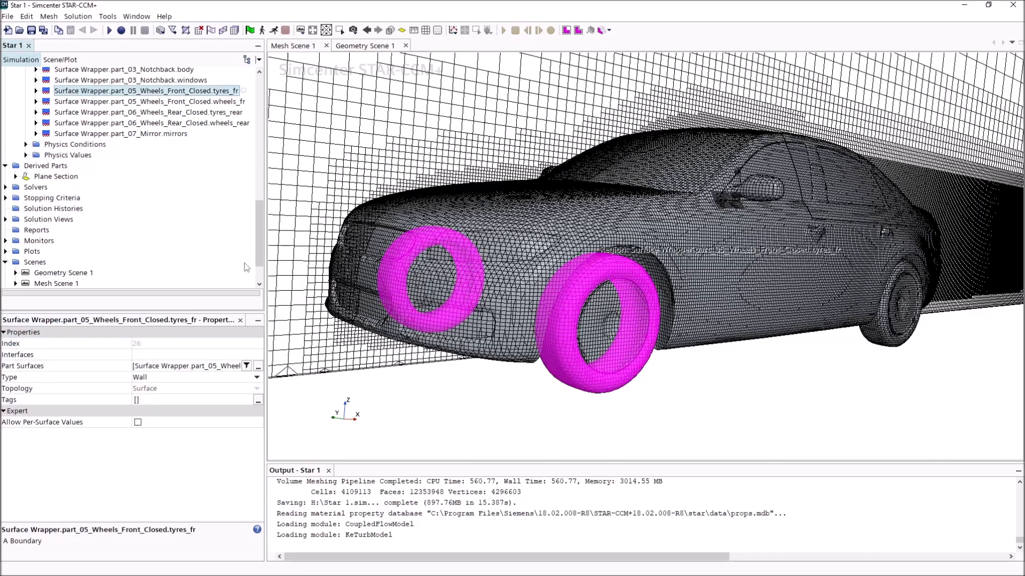
Clear the front tyres selection in the mesh scene and collapse the region's Boundaries node
{"action": "left_click", "coordinate": [513, 409]}
{"action": "scroll", "coordinate": [532, 341], "scroll_direction": "down", "scroll_amount": 5}
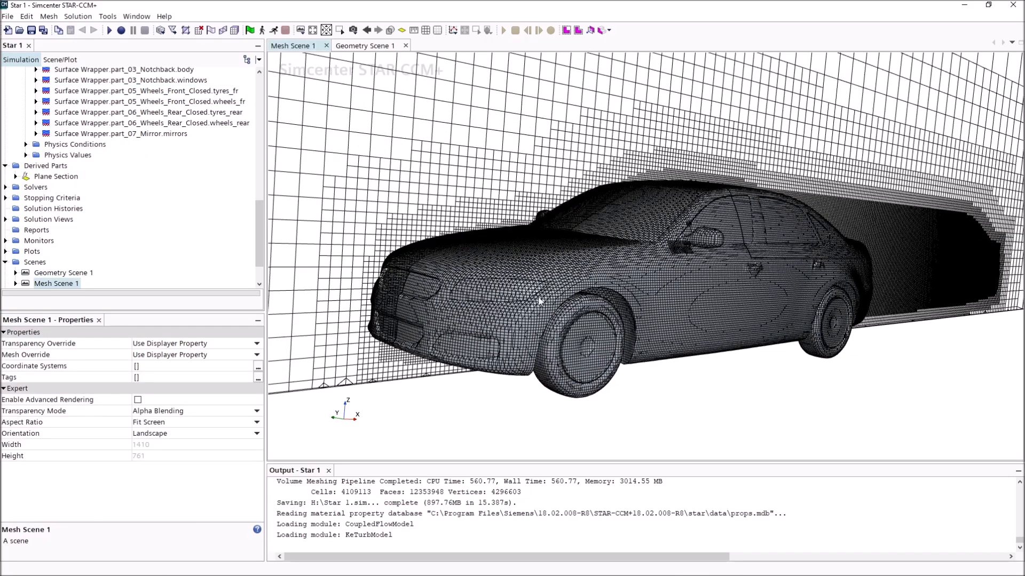
{"action": "left_click_drag", "start_coordinate": [591, 360], "coordinate": [571, 394]}
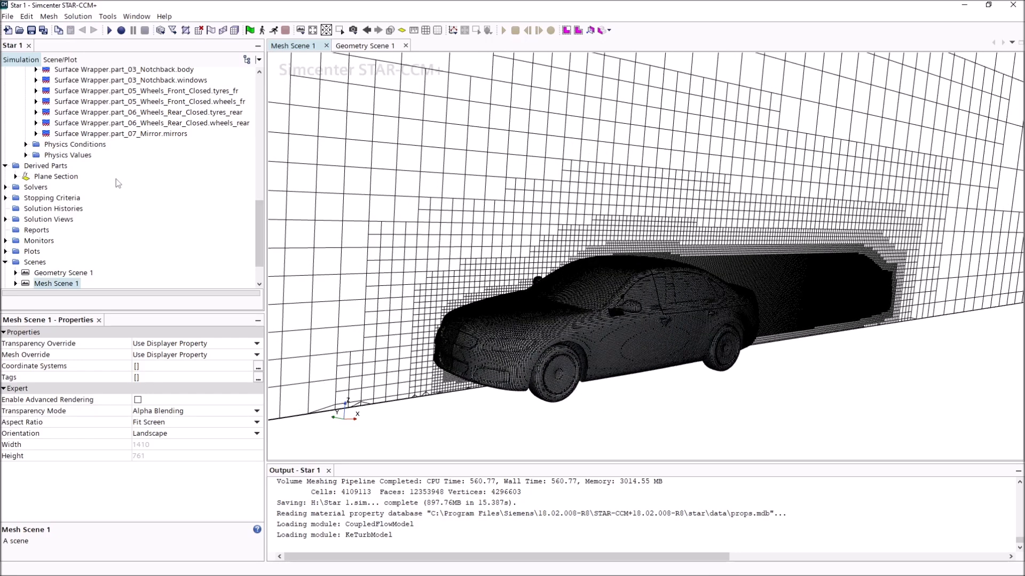
{"action": "scroll", "coordinate": [95, 149], "scroll_direction": "up", "scroll_amount": 3}
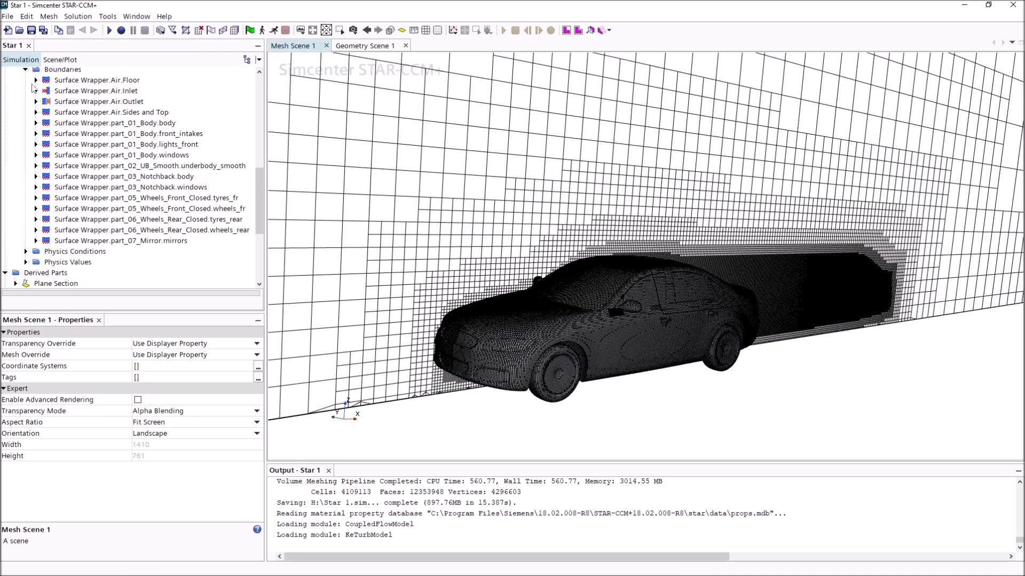
{"action": "left_click", "coordinate": [39, 81]}
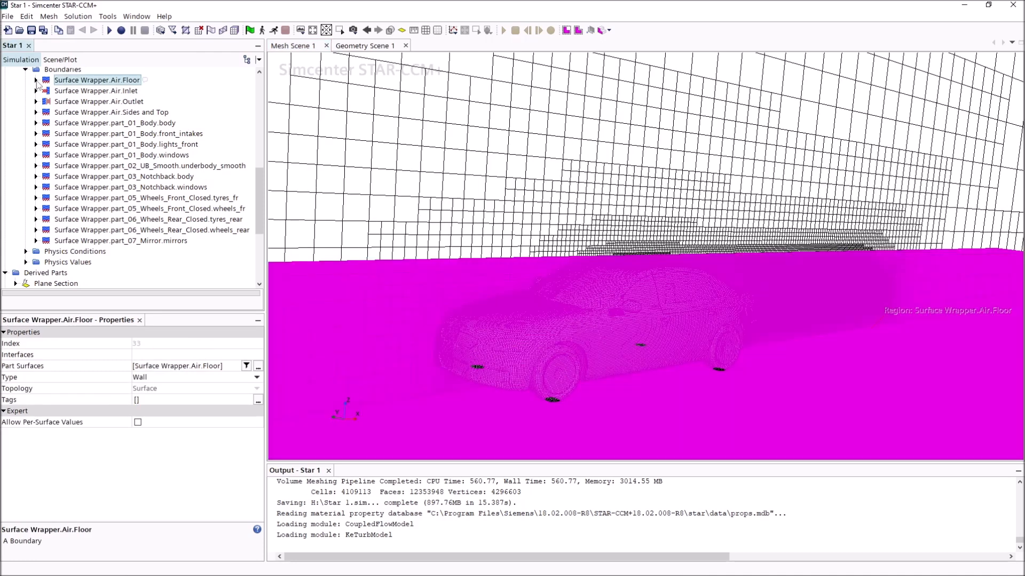
{"action": "left_click", "coordinate": [25, 70]}
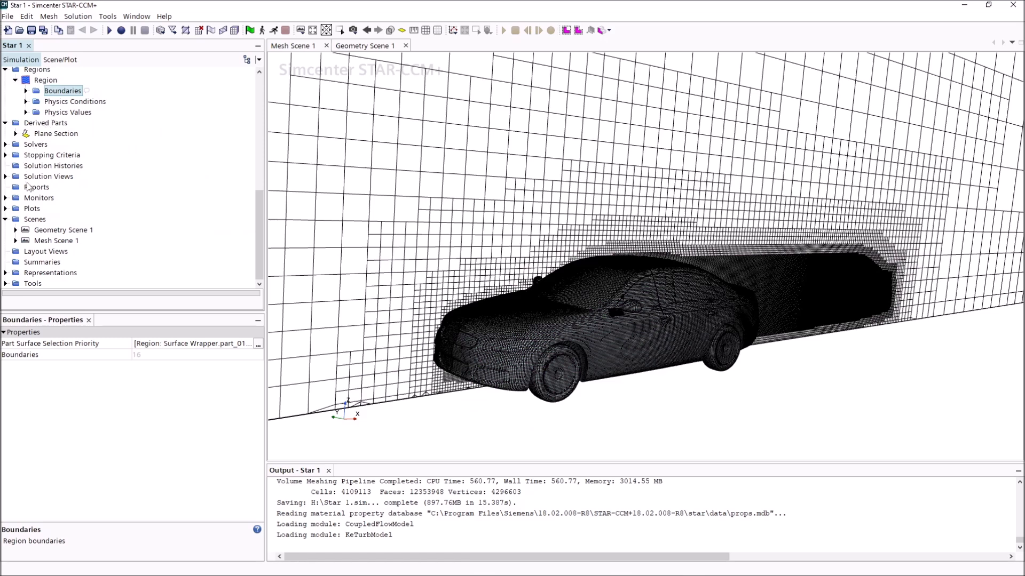
Create a new Frontal Area report
{"action": "left_click", "coordinate": [28, 187]}
{"action": "right_click", "coordinate": [29, 188]}
{"action": "mouse_move", "coordinate": [121, 198]}
{"action": "mouse_move", "coordinate": [232, 202]}
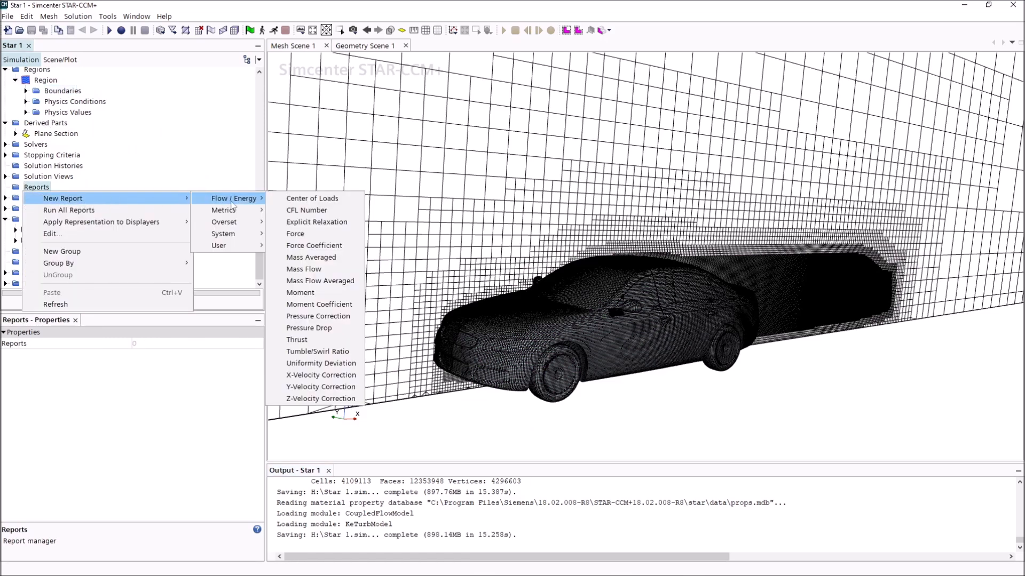
{"action": "left_click", "coordinate": [314, 212]}
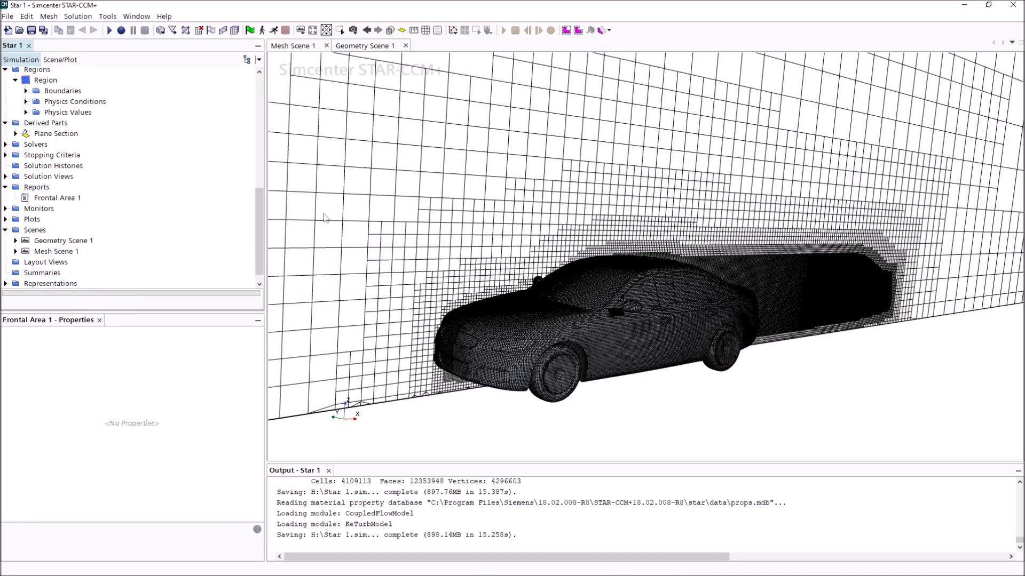
Set the frontal area report's Normal to [1.0, 0.0, 0.0] and View Up to [0.0, 0.0, 1.0] m
{"action": "scroll", "coordinate": [487, 303], "scroll_direction": "down", "scroll_amount": 5}
{"action": "left_click_drag", "start_coordinate": [509, 381], "coordinate": [563, 386]}
{"action": "left_click", "coordinate": [148, 368]}
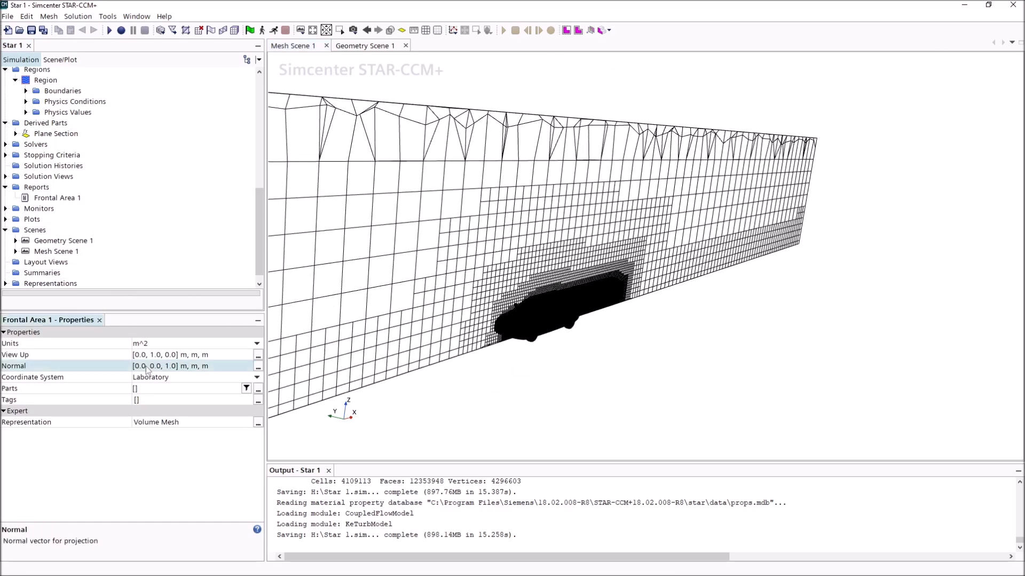
{"action": "left_click", "coordinate": [139, 367]}
{"action": "type", "text": "1"}
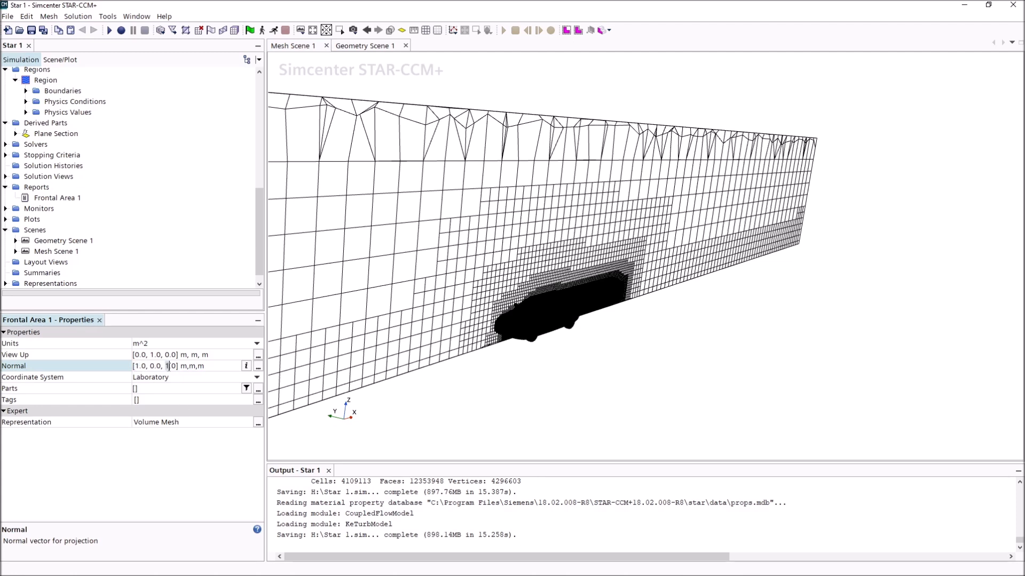
{"action": "left_click", "coordinate": [169, 354]}
{"action": "left_click", "coordinate": [169, 355]}
{"action": "type", "text": "1"}
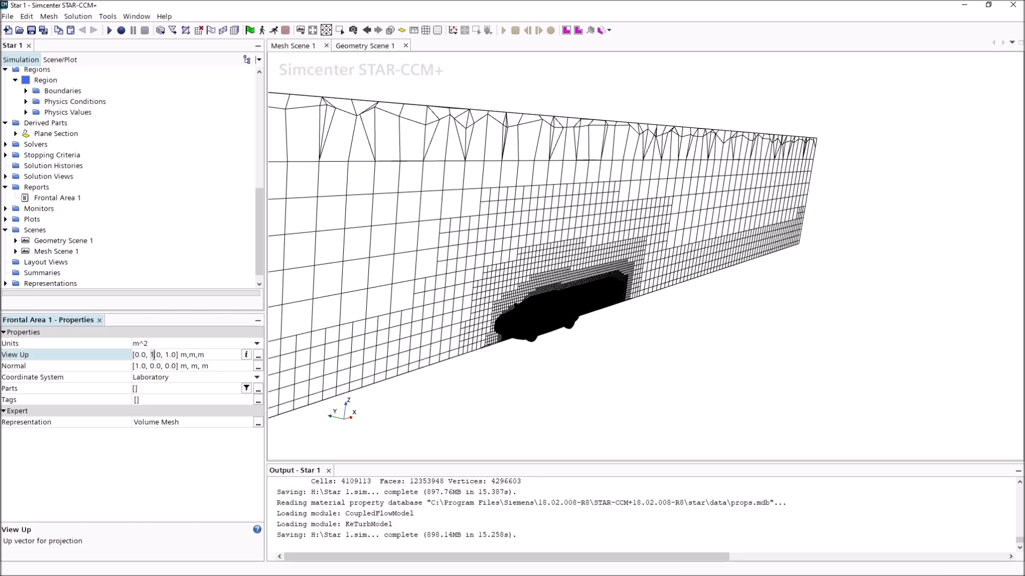
Assign the region's body, underbody, notchback, tyre, wheel and mirror boundaries as the frontal area report's parts, leaving out the Air boundaries
{"action": "left_click", "coordinate": [159, 389]}
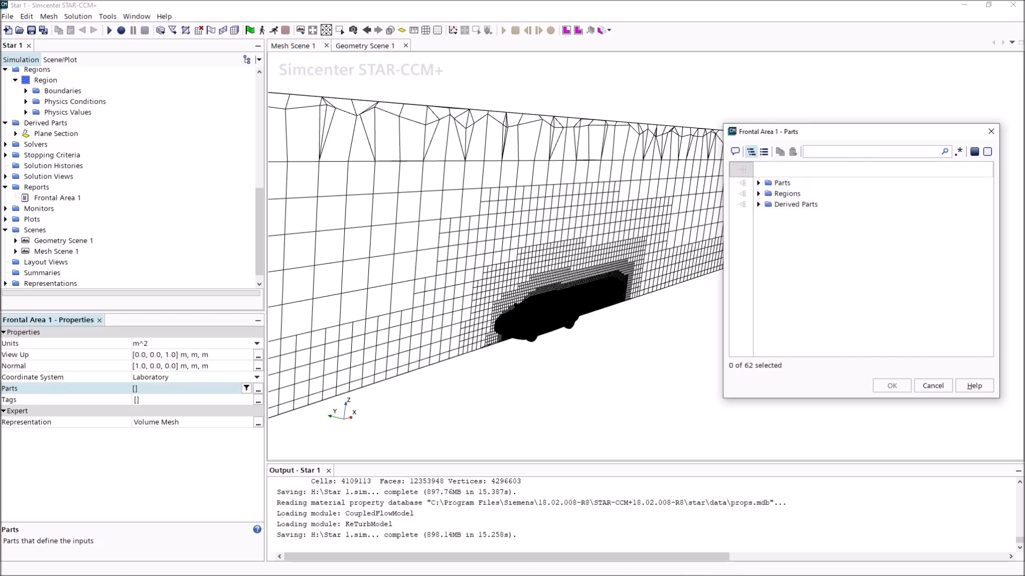
{"action": "left_click", "coordinate": [759, 193]}
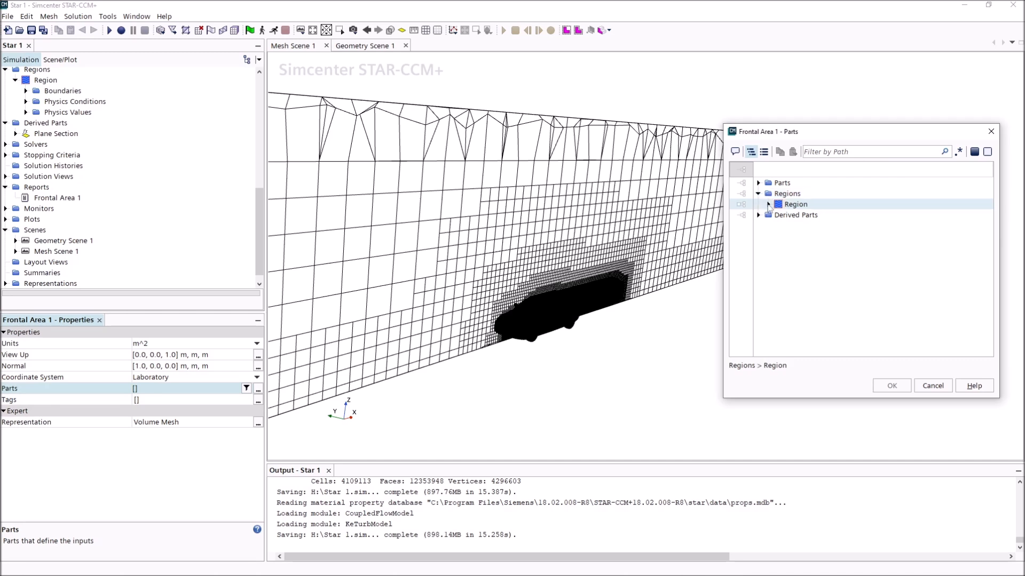
{"action": "left_click", "coordinate": [768, 204]}
{"action": "left_click", "coordinate": [902, 247]}
{"action": "left_click", "coordinate": [906, 258]}
{"action": "left_click", "coordinate": [910, 268]}
{"action": "left_click", "coordinate": [916, 280]}
{"action": "left_click", "coordinate": [913, 290]}
{"action": "left_click", "coordinate": [911, 301]}
{"action": "left_click", "coordinate": [909, 311]}
{"action": "left_click", "coordinate": [908, 321]}
{"action": "left_click", "coordinate": [905, 332]}
{"action": "left_click", "coordinate": [905, 344]}
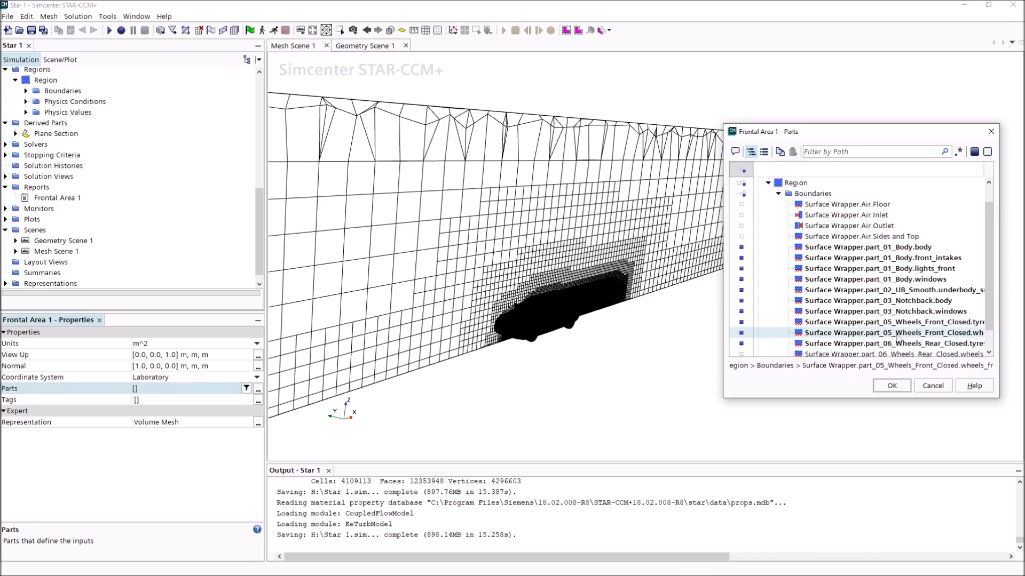
{"action": "scroll", "coordinate": [903, 336], "scroll_direction": "down", "scroll_amount": 1}
{"action": "left_click", "coordinate": [917, 328]}
{"action": "left_click", "coordinate": [902, 341]}
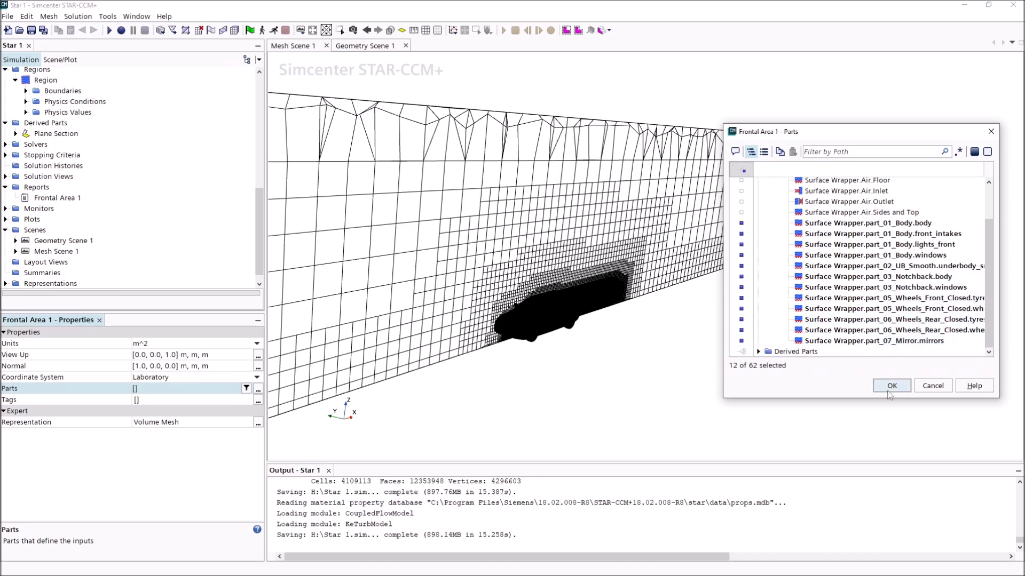
{"action": "scroll", "coordinate": [852, 184], "scroll_direction": "up", "scroll_amount": 2}
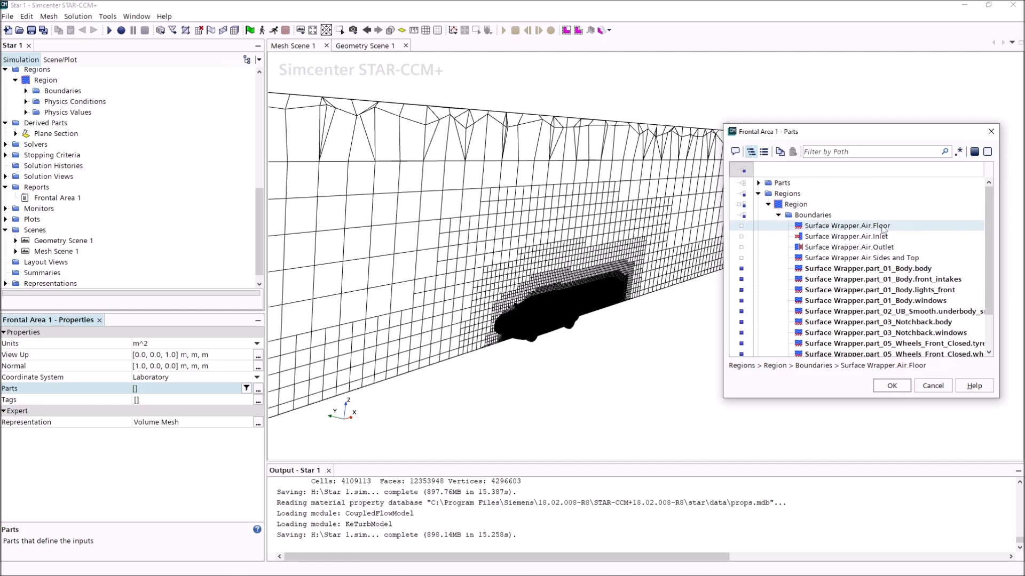
{"action": "left_click", "coordinate": [896, 387]}
Run the Frontal Area 1 report with units of m^2 and copy its total from the output
{"action": "right_click_drag", "start_coordinate": [623, 343], "coordinate": [733, 340]}
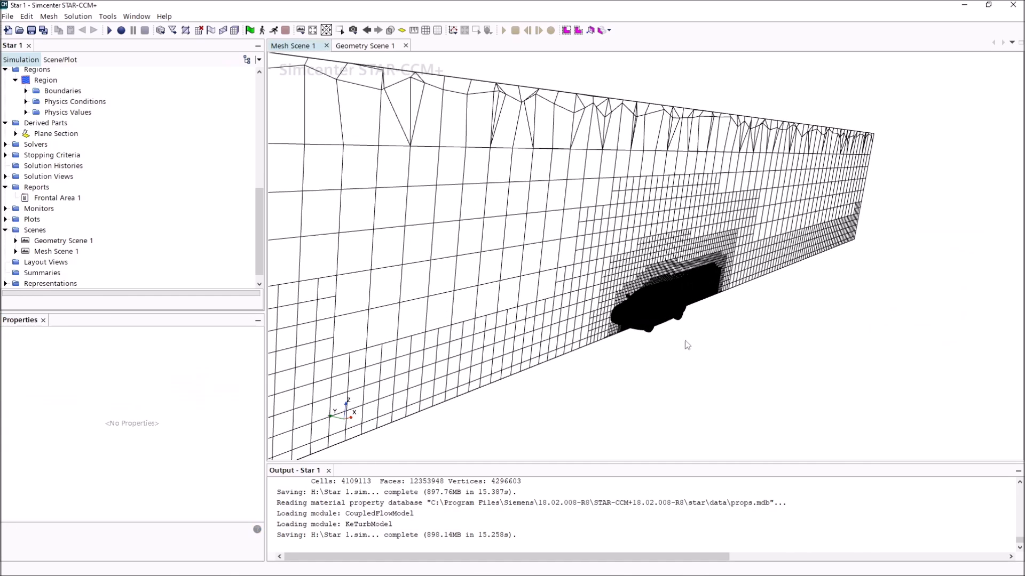
{"action": "scroll", "coordinate": [684, 340], "scroll_direction": "down", "scroll_amount": 2}
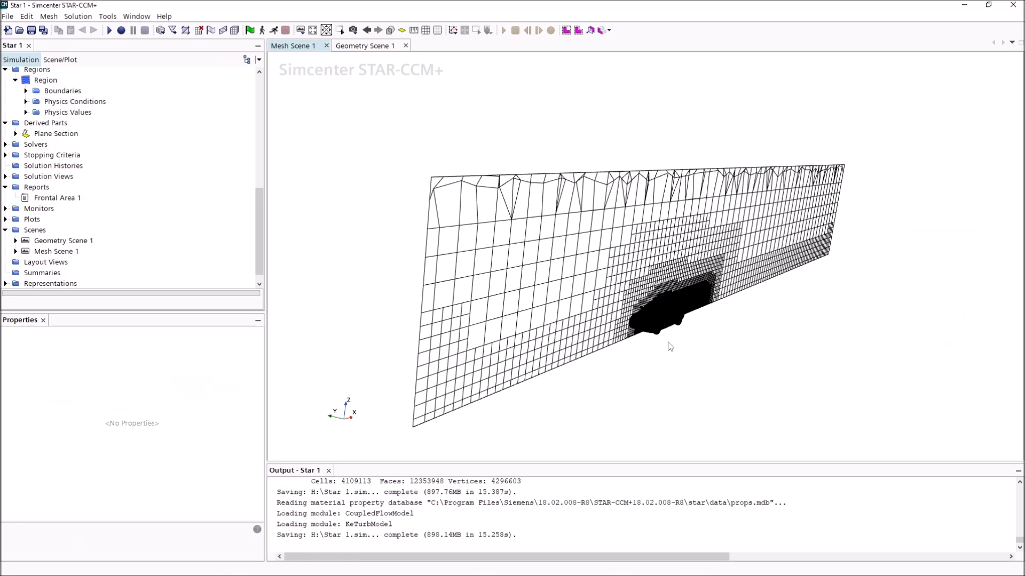
{"action": "left_click", "coordinate": [53, 197]}
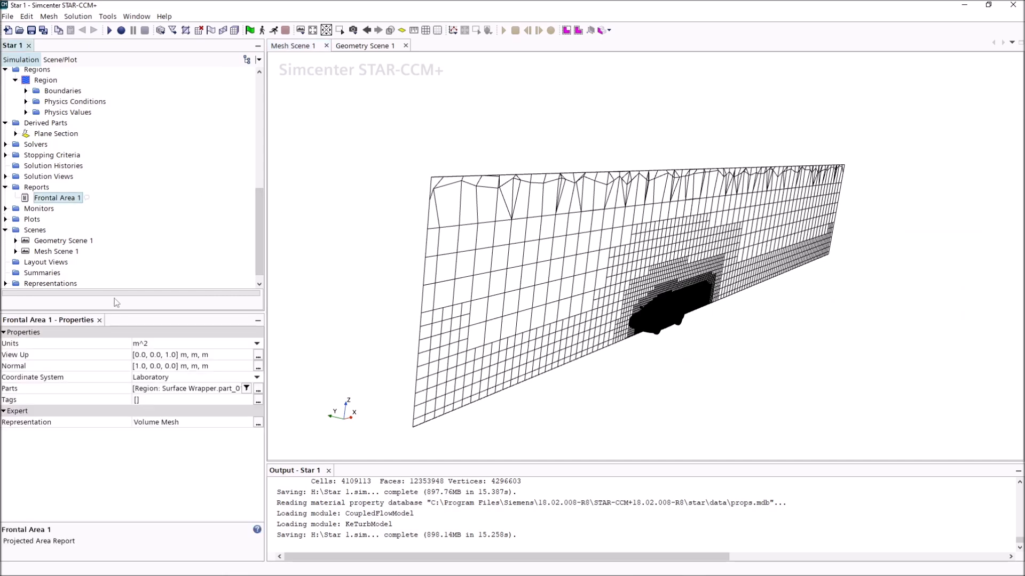
{"action": "left_click", "coordinate": [206, 344]}
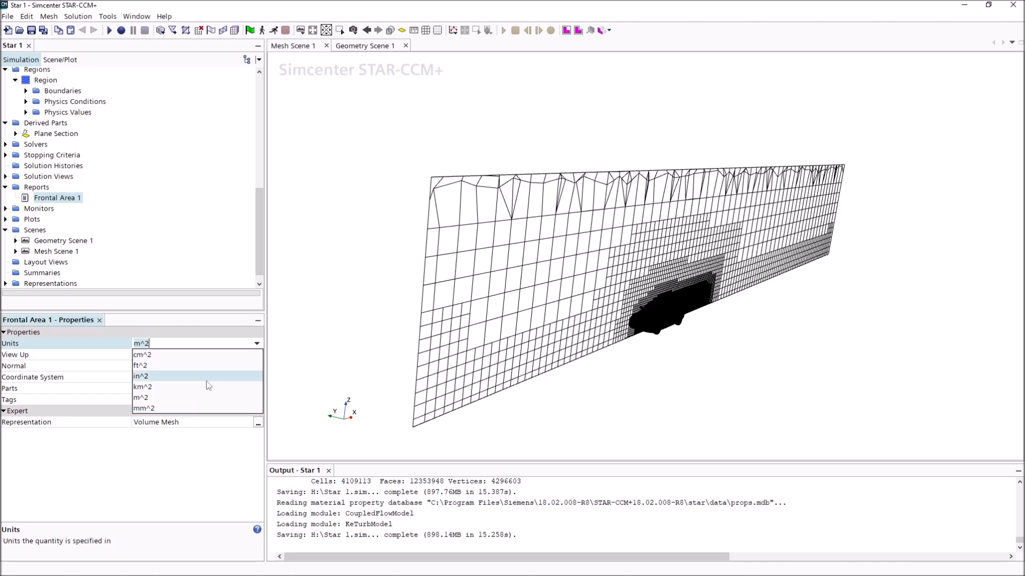
{"action": "left_click", "coordinate": [206, 404]}
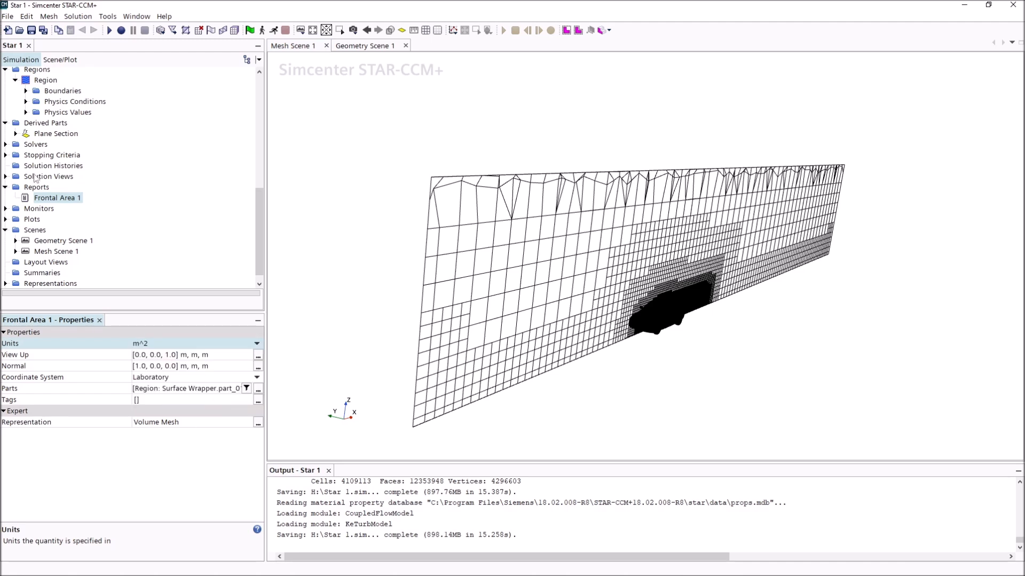
{"action": "double_click", "coordinate": [25, 200]}
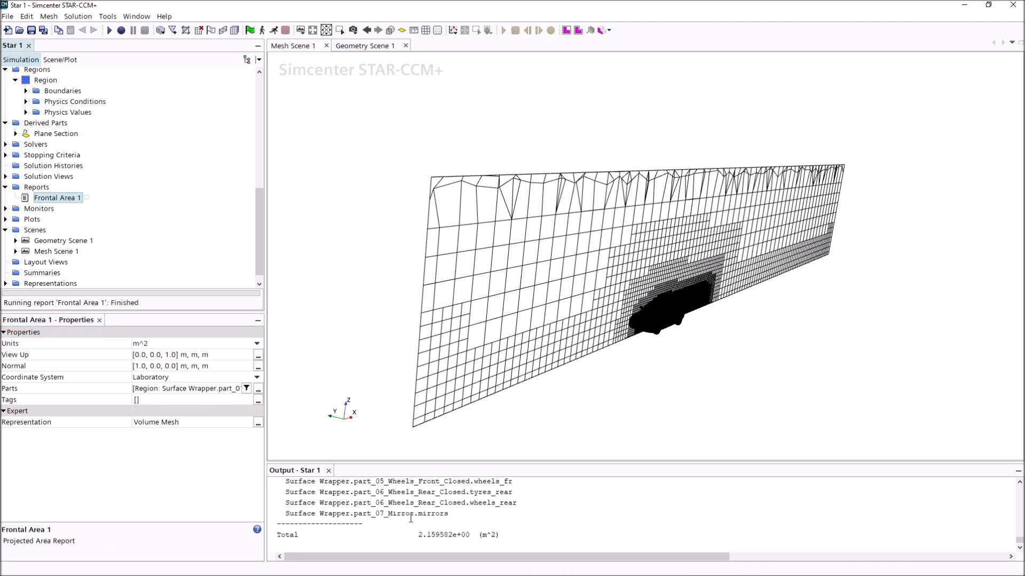
{"action": "left_click_drag", "start_coordinate": [419, 535], "coordinate": [445, 541]}
{"action": "key", "text": "ctrl+c"}
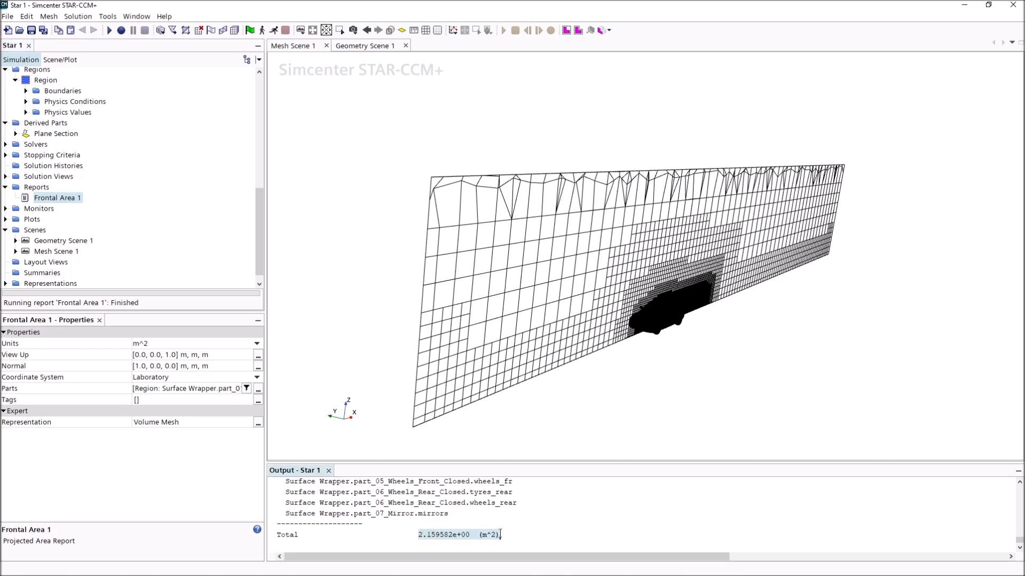
Create a Force report and a Force Coefficient report
{"action": "right_click", "coordinate": [23, 186]}
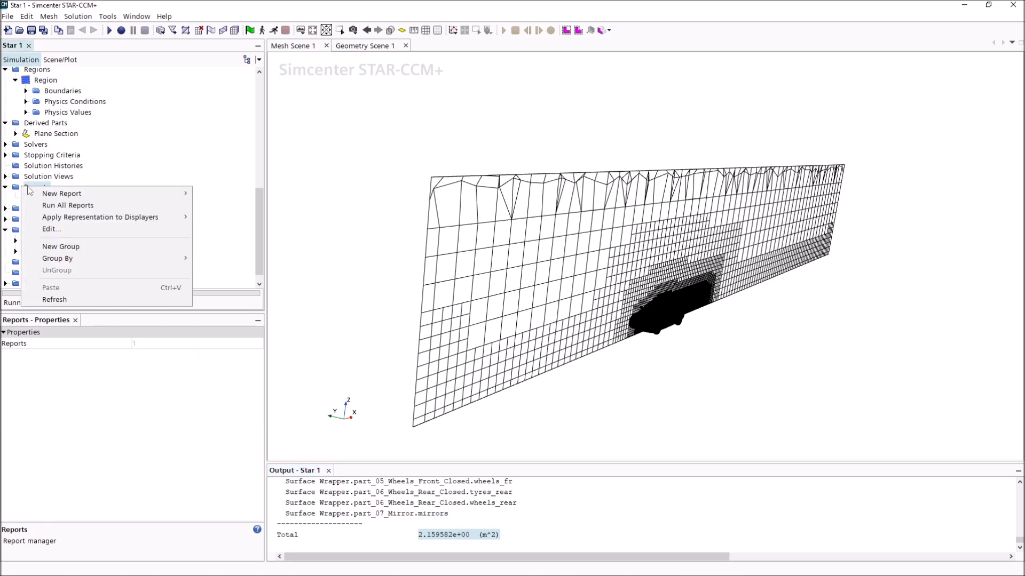
{"action": "mouse_move", "coordinate": [146, 194]}
{"action": "mouse_move", "coordinate": [233, 194]}
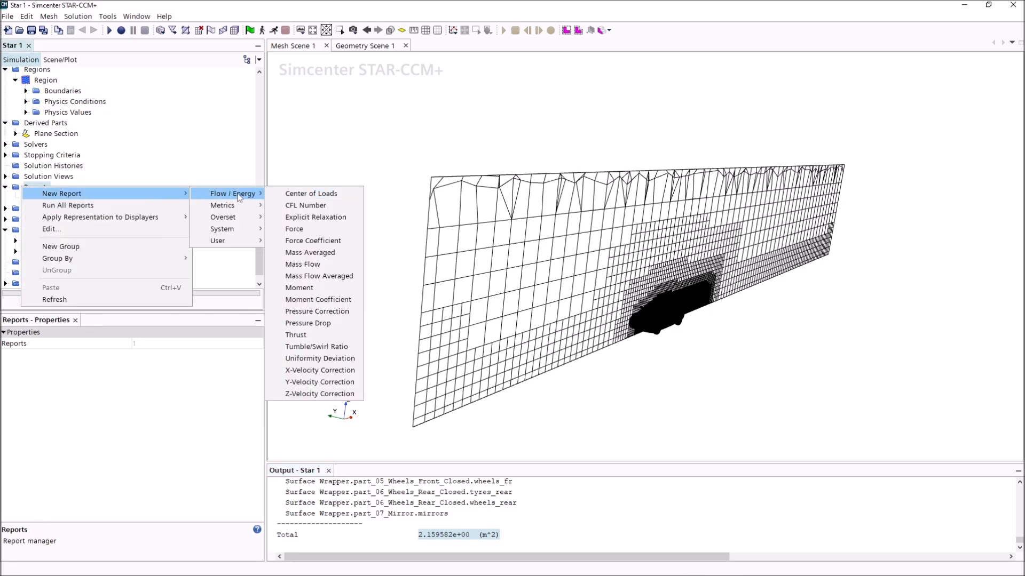
{"action": "left_click", "coordinate": [322, 228]}
{"action": "right_click", "coordinate": [39, 188]}
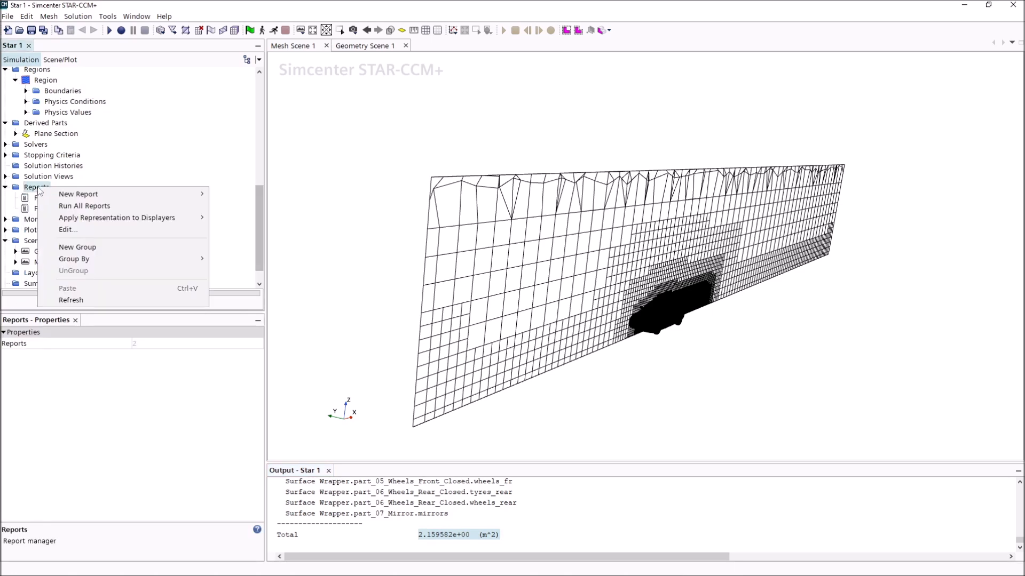
{"action": "mouse_move", "coordinate": [146, 193]}
{"action": "mouse_move", "coordinate": [233, 194]}
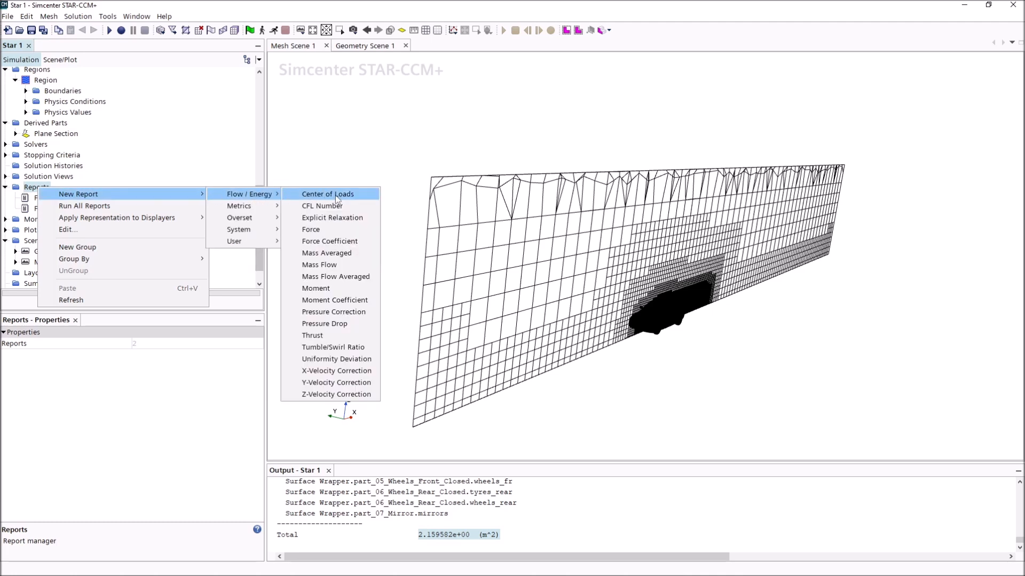
{"action": "left_click", "coordinate": [322, 239]}
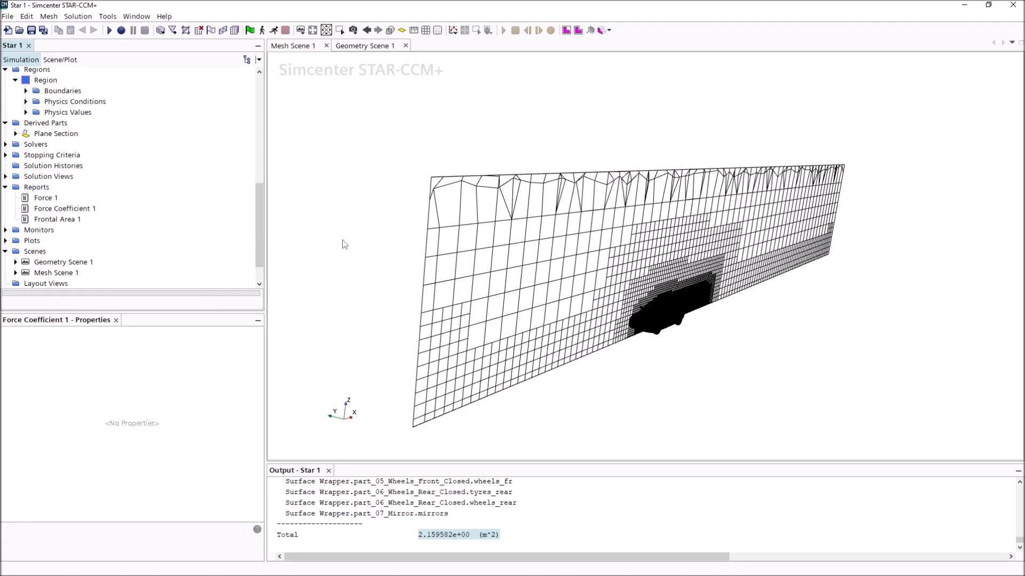
Try to set the Force Coefficient 1 report's Reference Area to the copied frontal area total, 2.159582e+00 (m^2)
{"action": "left_click", "coordinate": [76, 208]}
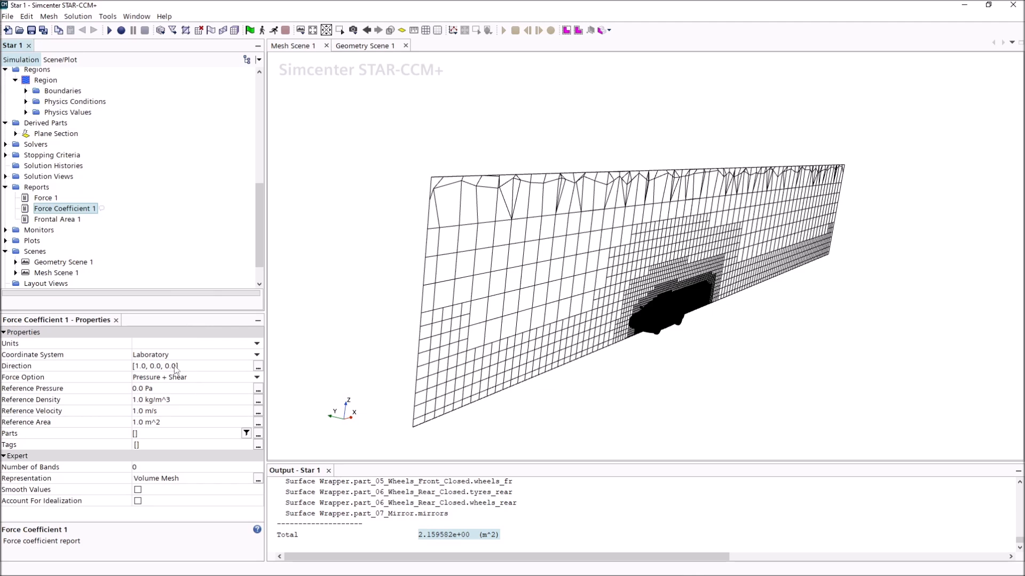
{"action": "left_click", "coordinate": [141, 366]}
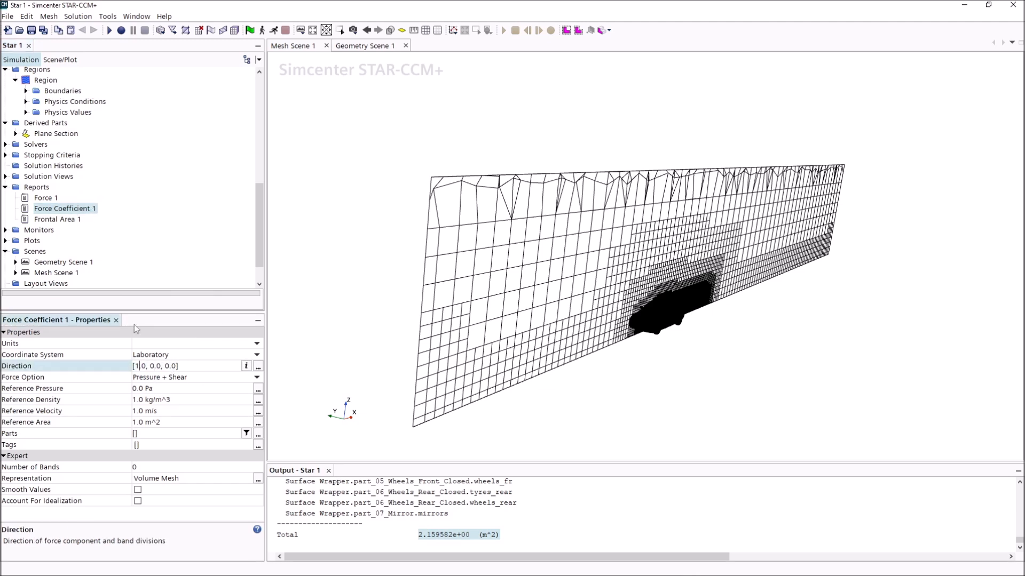
{"action": "left_click", "coordinate": [444, 537]}
{"action": "right_click", "coordinate": [443, 536]}
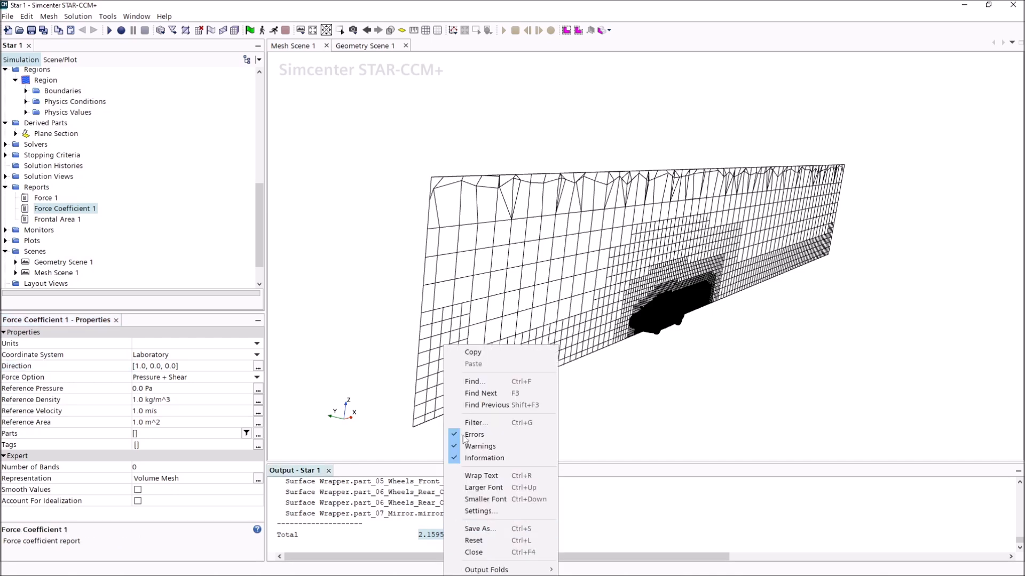
{"action": "left_click", "coordinate": [472, 351]}
{"action": "left_click", "coordinate": [166, 421]}
{"action": "key", "text": "ctrl+v"}
{"action": "key", "text": "Return"}
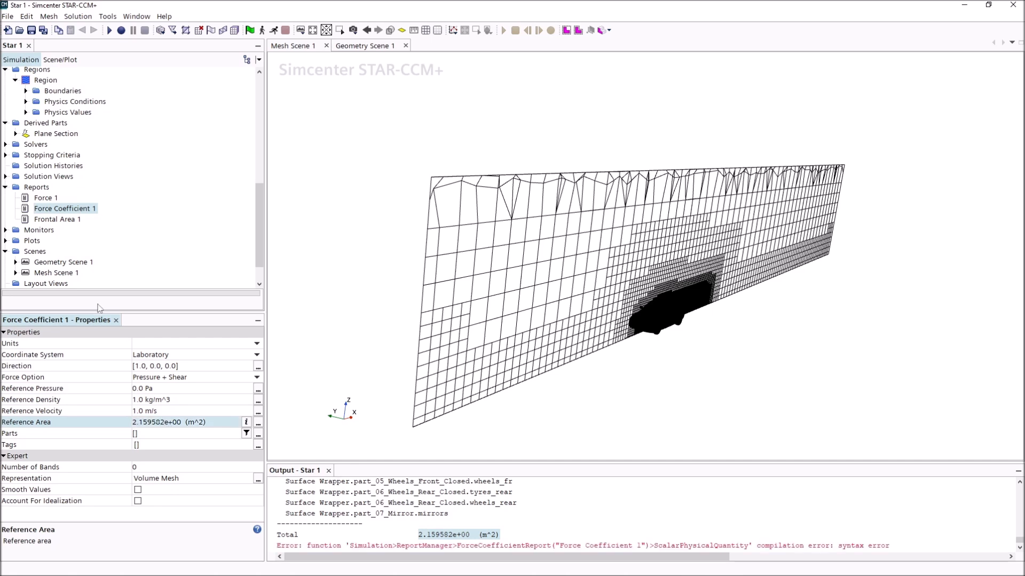
Rename the Force Coefficient 1 report to Drag Coefficient 1
{"action": "left_click", "coordinate": [41, 211]}
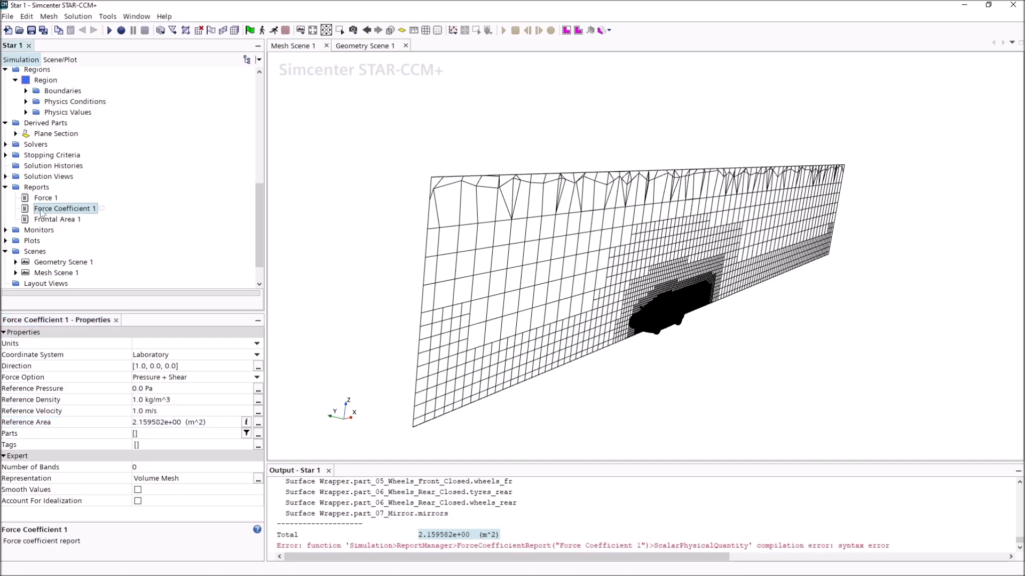
{"action": "left_click", "coordinate": [41, 211]}
{"action": "double_click", "coordinate": [42, 209]}
{"action": "type", "text": "Drag"}
{"action": "key", "text": "Return"}
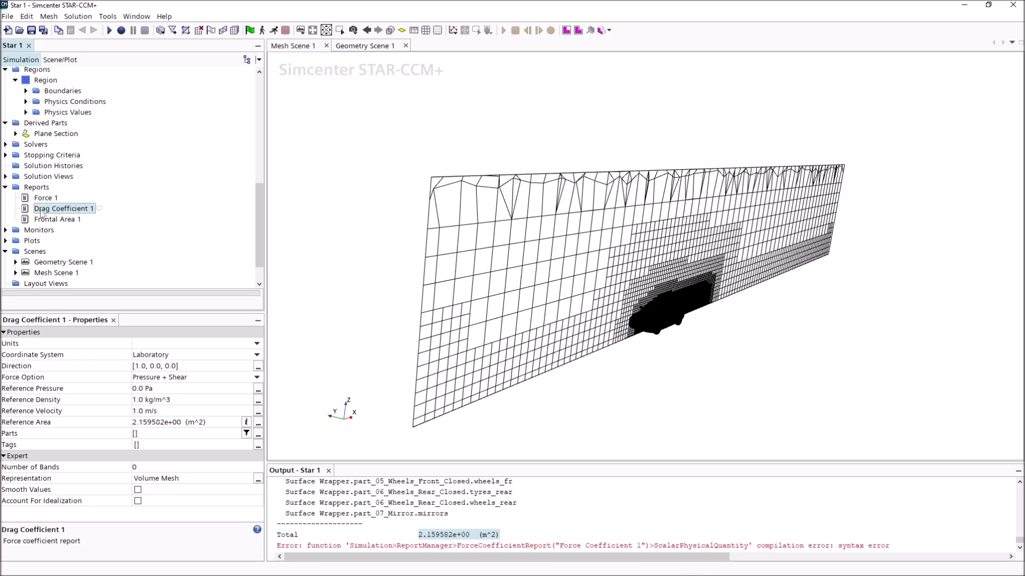
Rename the Force 1 report to Drag 1
{"action": "left_click", "coordinate": [43, 199]}
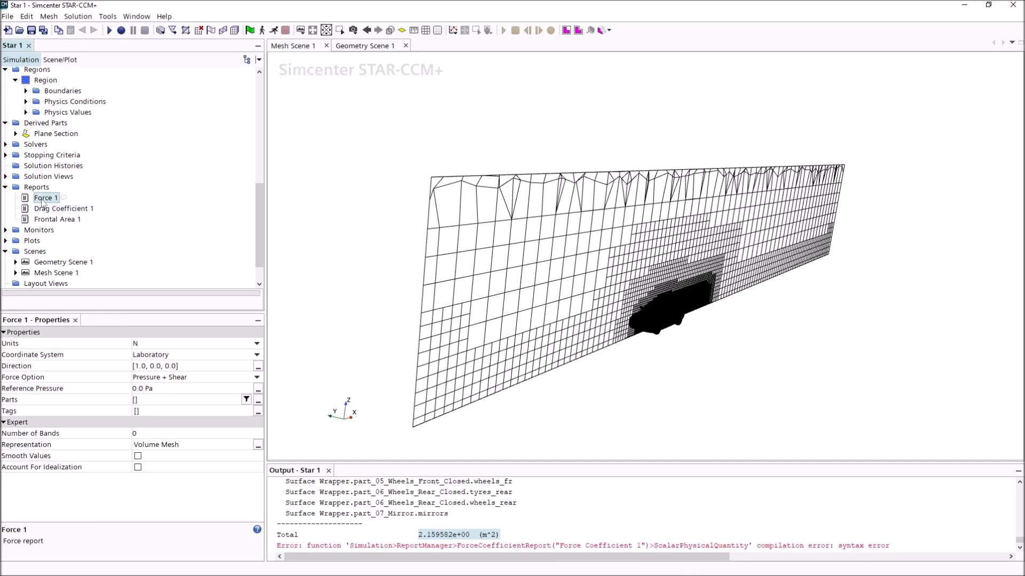
{"action": "left_click", "coordinate": [42, 198]}
{"action": "double_click", "coordinate": [42, 198]}
{"action": "type", "text": "Drag"}
{"action": "key", "text": "Return"}
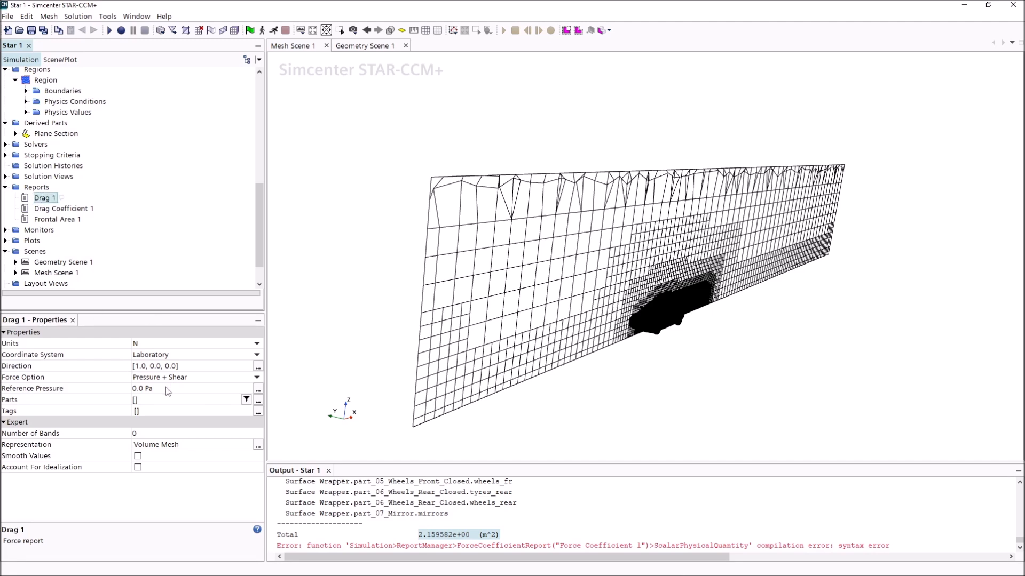
Set the Drag Coefficient 1 report's Reference Density to 1.225 kg/m^3
{"action": "left_click", "coordinate": [65, 210]}
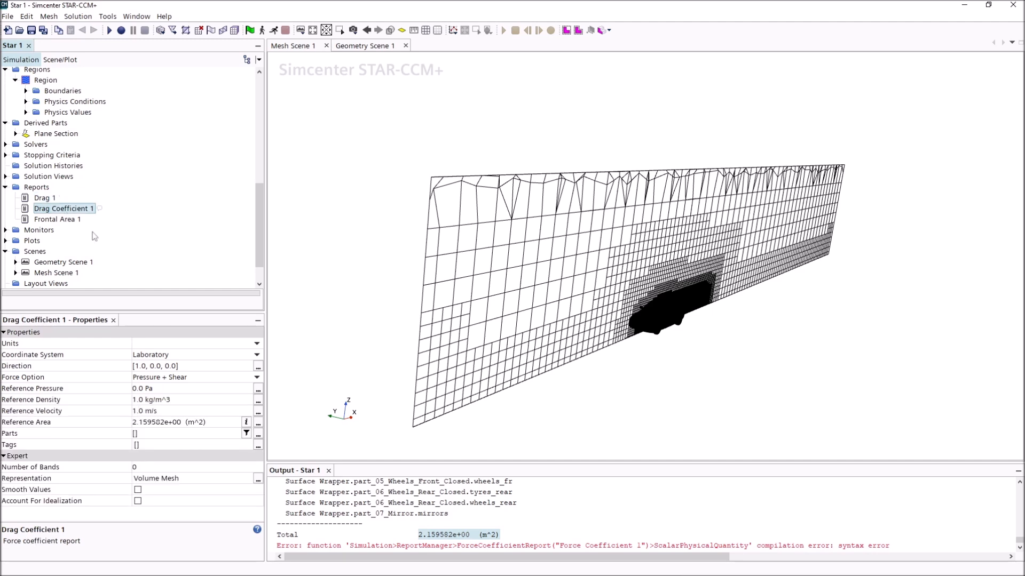
{"action": "left_click", "coordinate": [167, 366]}
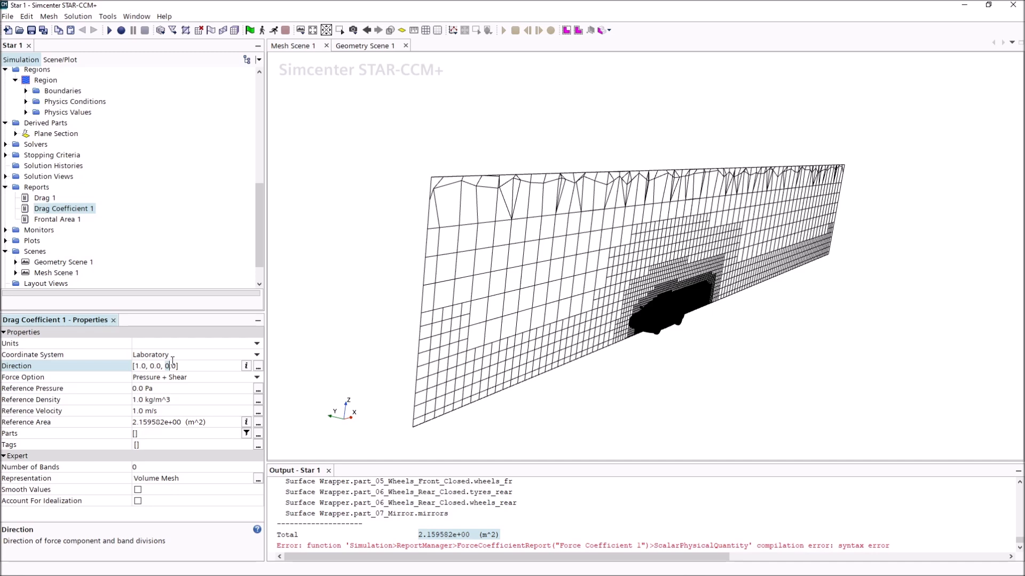
{"action": "left_click", "coordinate": [197, 400]}
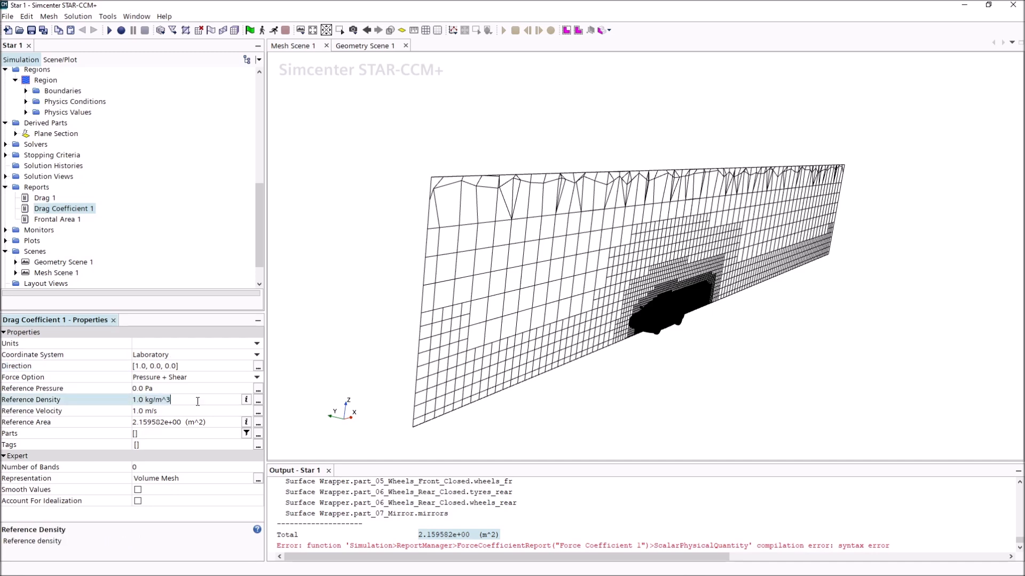
{"action": "key", "text": "BackSpace"}
{"action": "key", "text": "BackSpace"}
{"action": "key", "text": "BackSpace"}
{"action": "key", "text": "BackSpace"}
{"action": "key", "text": "BackSpace"}
{"action": "key", "text": "BackSpace"}
{"action": "key", "text": "BackSpace"}
{"action": "key", "text": "BackSpace"}
{"action": "type", "text": "225"}
{"action": "key", "text": "Return"}
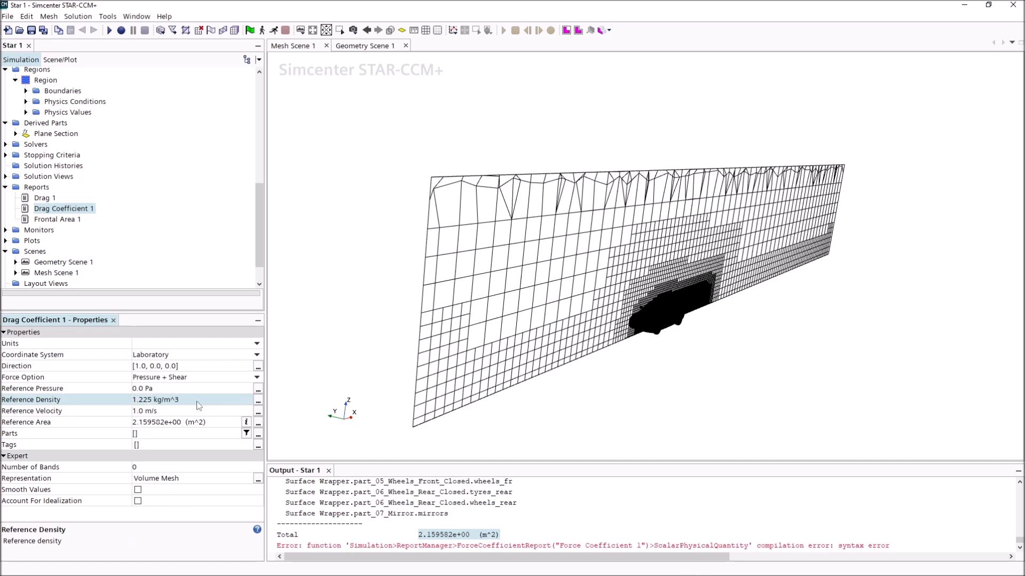
Assign all car boundaries, from part_01_Body.body through part_07_Mirror.mirrors, as the Drag 1 report's Parts and keep its Units at N
{"action": "left_click", "coordinate": [53, 199]}
{"action": "left_click", "coordinate": [168, 385]}
{"action": "left_click", "coordinate": [167, 399]}
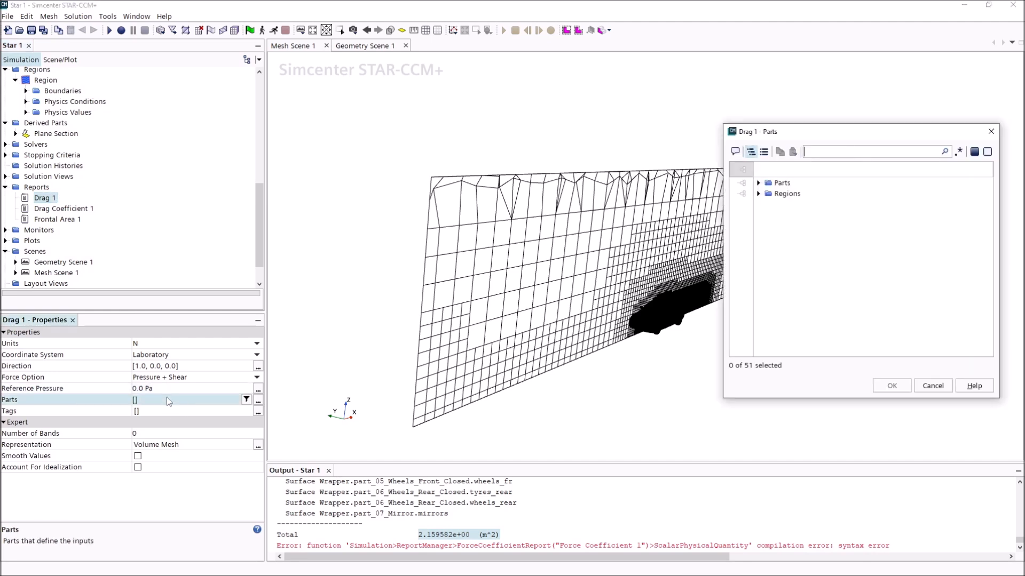
{"action": "left_click", "coordinate": [784, 193]}
{"action": "left_click", "coordinate": [759, 194]}
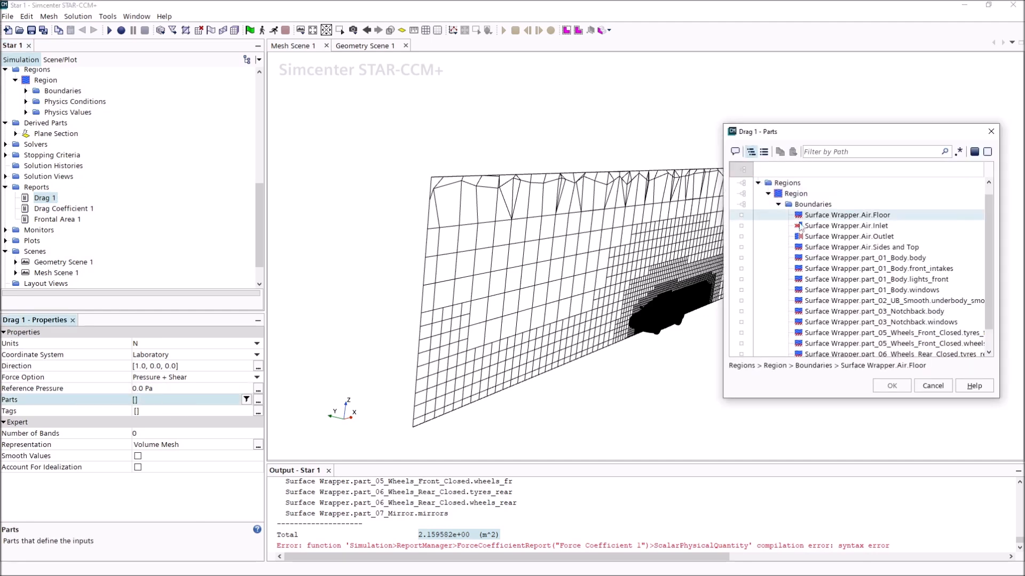
{"action": "left_click", "coordinate": [853, 259]}
{"action": "left_click", "coordinate": [852, 269]}
{"action": "left_click", "coordinate": [852, 280]}
{"action": "left_click", "coordinate": [852, 291]}
{"action": "left_click", "coordinate": [852, 302]}
{"action": "left_click", "coordinate": [852, 312]}
{"action": "left_click", "coordinate": [852, 323]}
{"action": "left_click", "coordinate": [852, 333]}
{"action": "left_click", "coordinate": [853, 344]}
{"action": "left_click", "coordinate": [854, 354]}
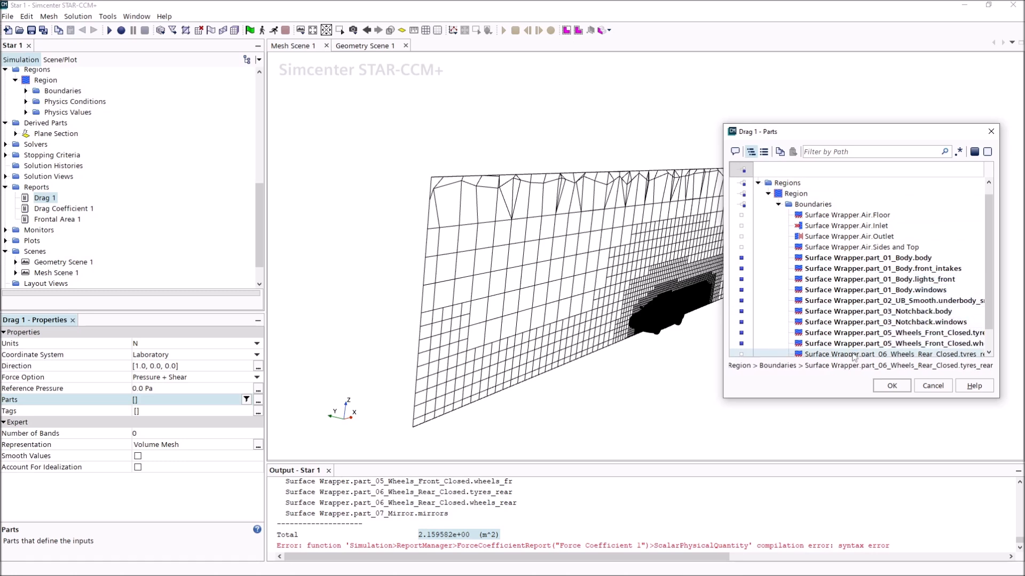
{"action": "scroll", "coordinate": [854, 352], "scroll_direction": "down", "scroll_amount": 1}
{"action": "left_click", "coordinate": [854, 341]}
{"action": "left_click", "coordinate": [863, 352]}
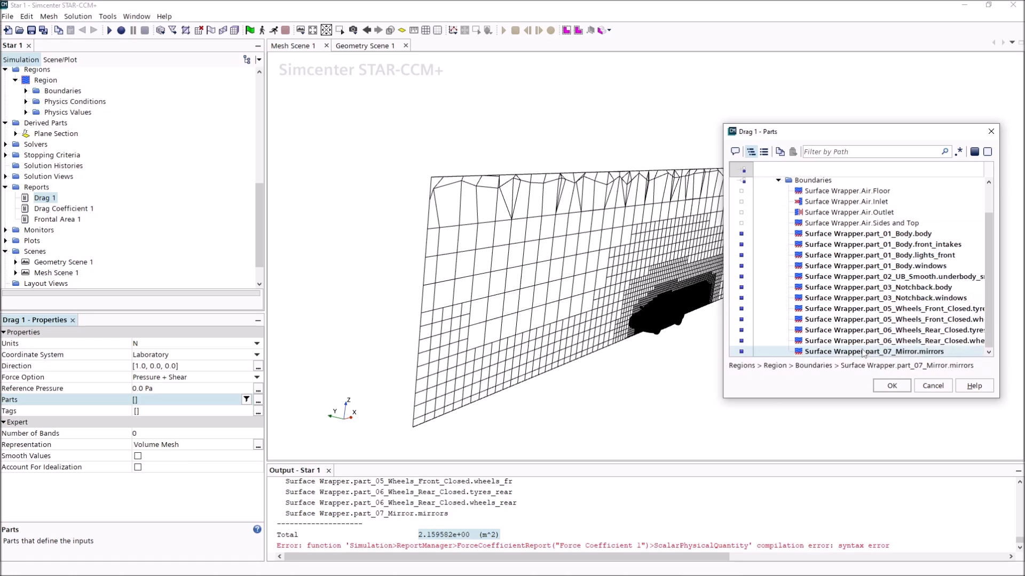
{"action": "left_click", "coordinate": [887, 387]}
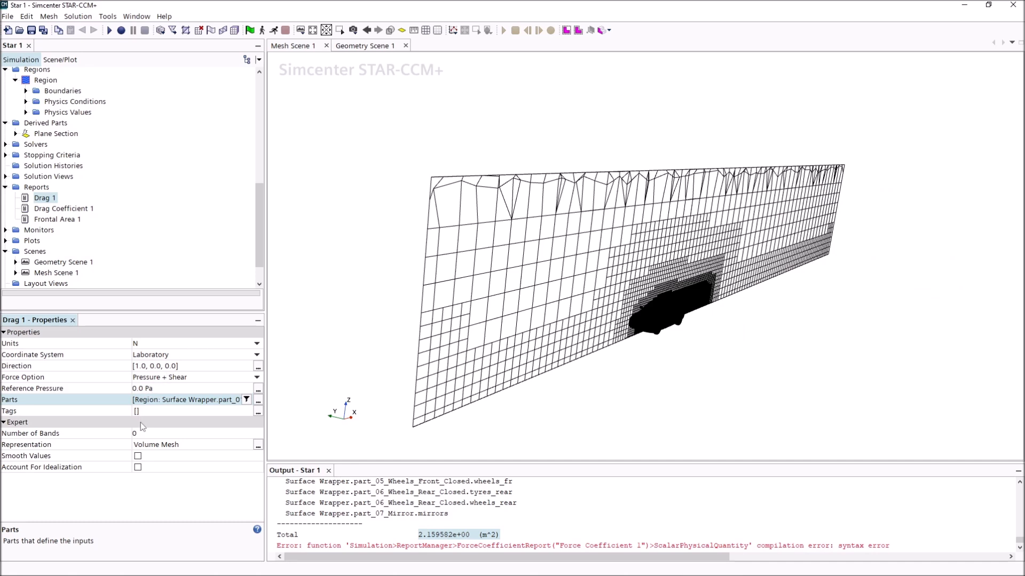
{"action": "left_click", "coordinate": [169, 344]}
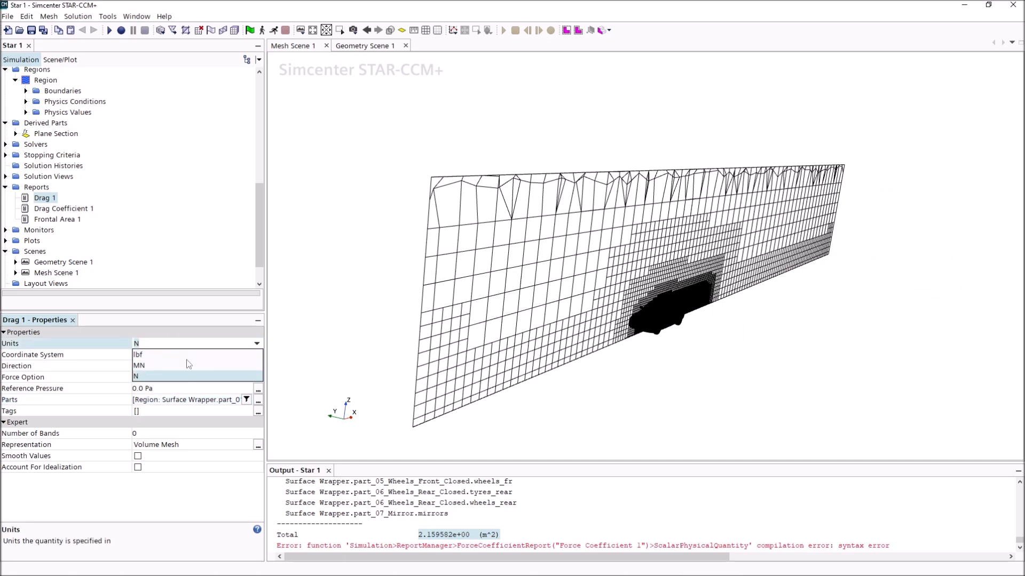
{"action": "left_click", "coordinate": [179, 376]}
Set the Drag Coefficient 1 report's Reference Velocity to 50 mph
{"action": "left_click", "coordinate": [64, 208]}
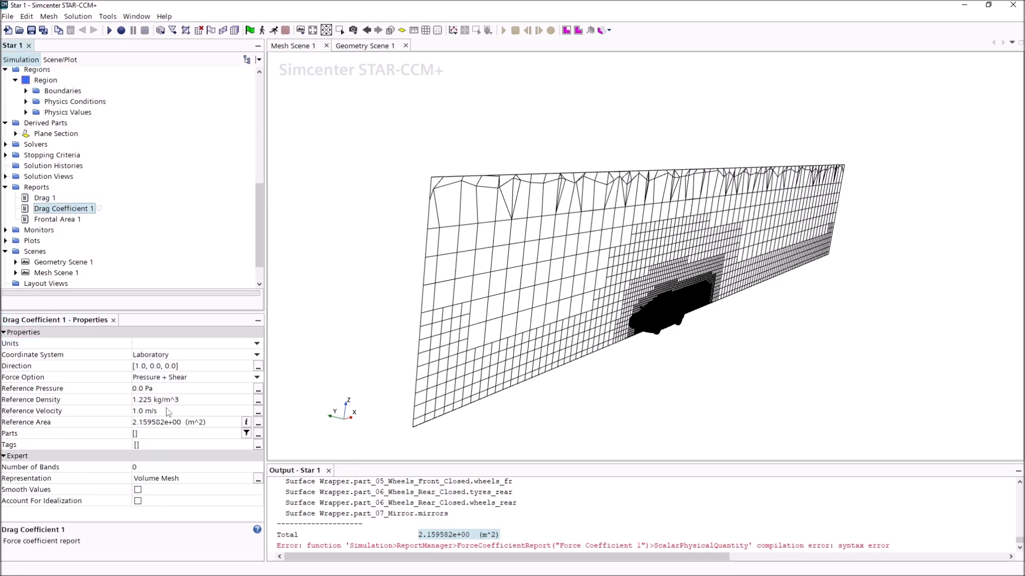
{"action": "left_click", "coordinate": [167, 410]}
{"action": "key", "text": "BackSpace"}
{"action": "key", "text": "BackSpace"}
{"action": "key", "text": "BackSpace"}
{"action": "key", "text": "BackSpace"}
{"action": "key", "text": "BackSpace"}
{"action": "key", "text": "BackSpace"}
{"action": "key", "text": "BackSpace"}
{"action": "type", "text": "50mph"}
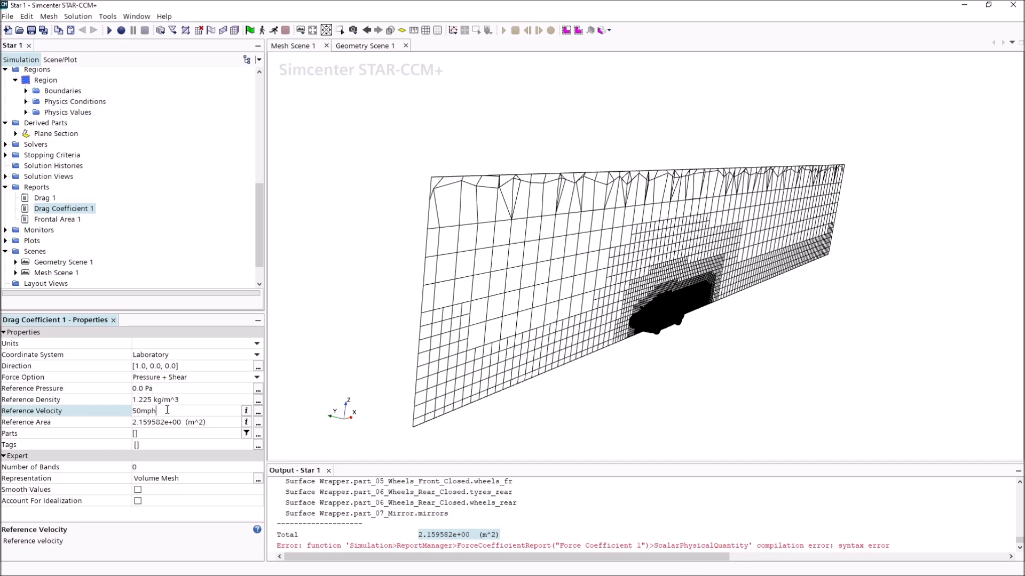
{"action": "key", "text": "Return"}
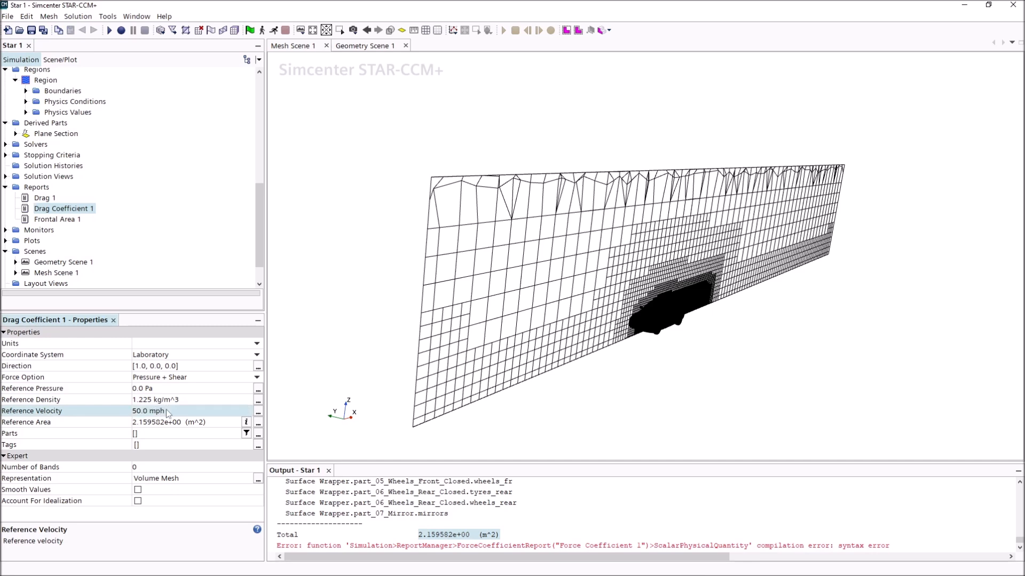
Assign the region's car body, wheel and mirror boundaries as the Drag Coefficient 1 report's Parts, leaving out the Air boundaries
{"action": "double_click", "coordinate": [161, 433]}
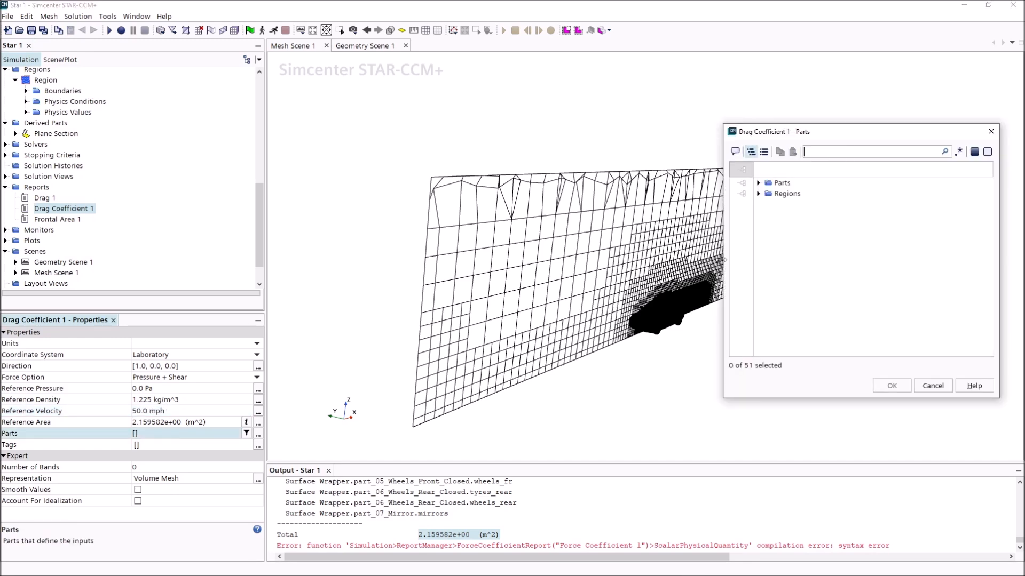
{"action": "left_click", "coordinate": [758, 194]}
{"action": "scroll", "coordinate": [907, 331], "scroll_direction": "down", "scroll_amount": 1}
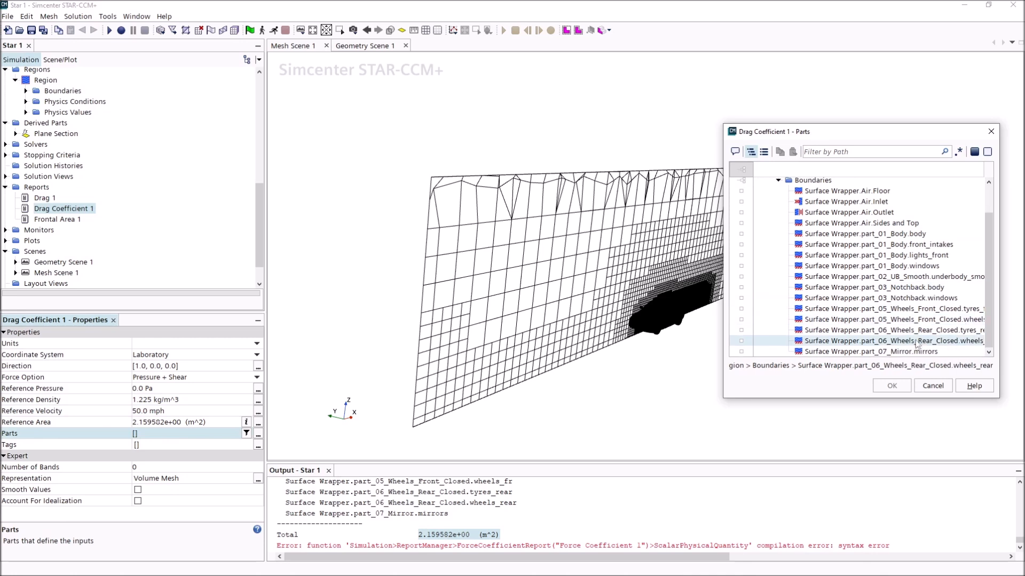
{"action": "left_click_drag", "start_coordinate": [912, 353], "coordinate": [932, 244]}
{"action": "left_click", "coordinate": [892, 385]}
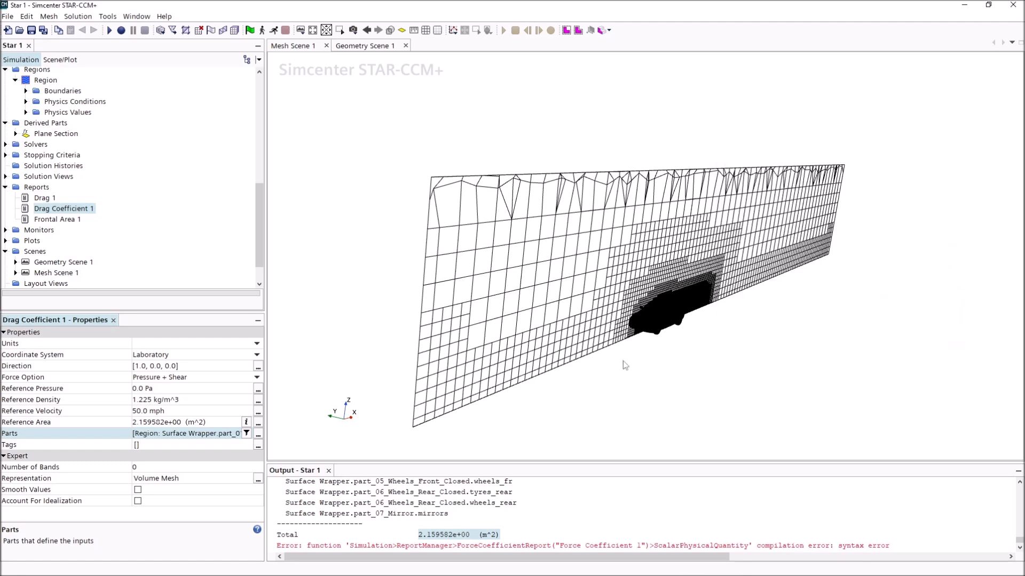
Create a separate monitor and plot from each of the Drag 1 and Drag Coefficient 1 reports
{"action": "left_click", "coordinate": [37, 201]}
{"action": "right_click", "coordinate": [37, 203]}
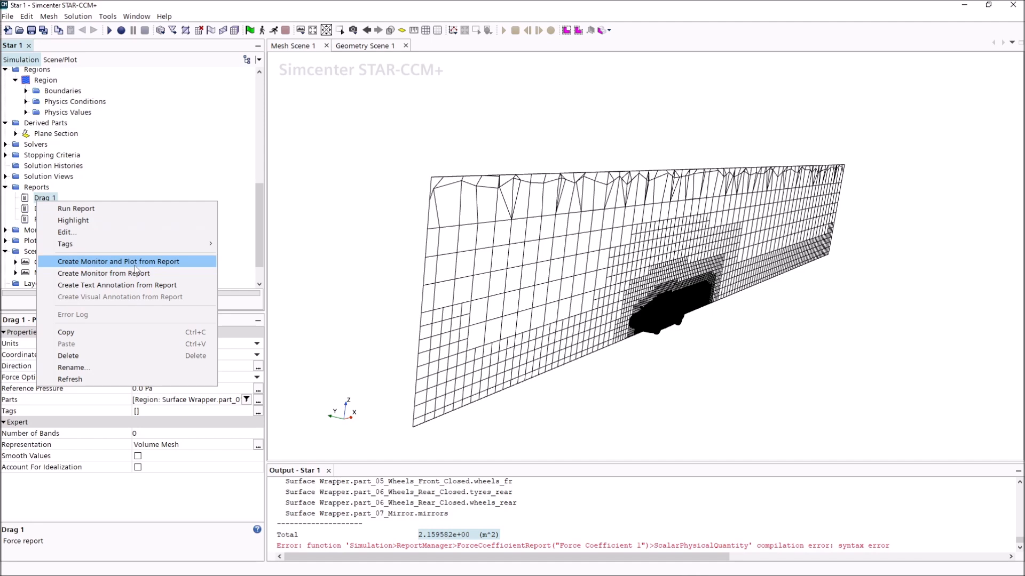
{"action": "left_click", "coordinate": [139, 263]}
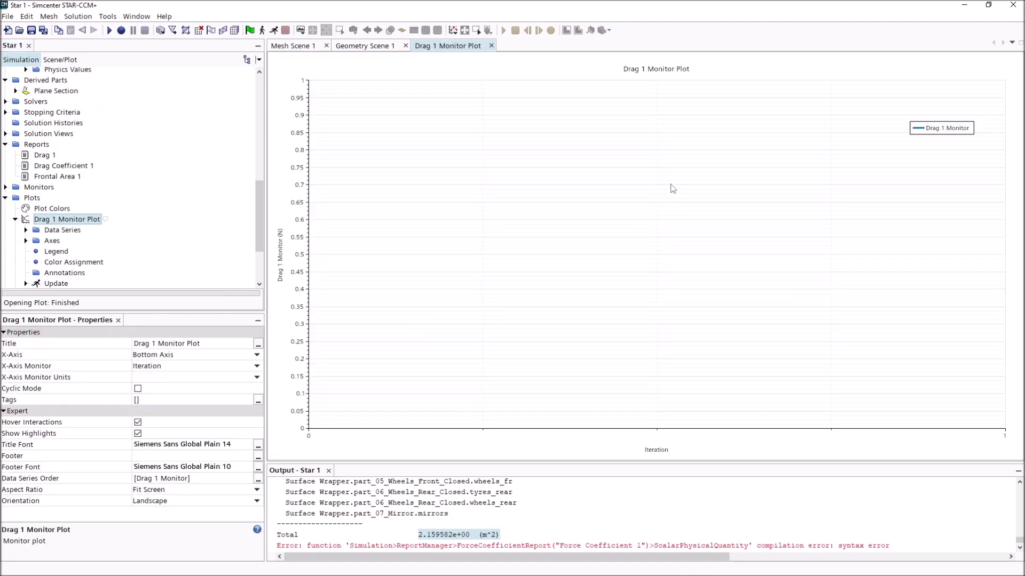
{"action": "right_click", "coordinate": [46, 168]}
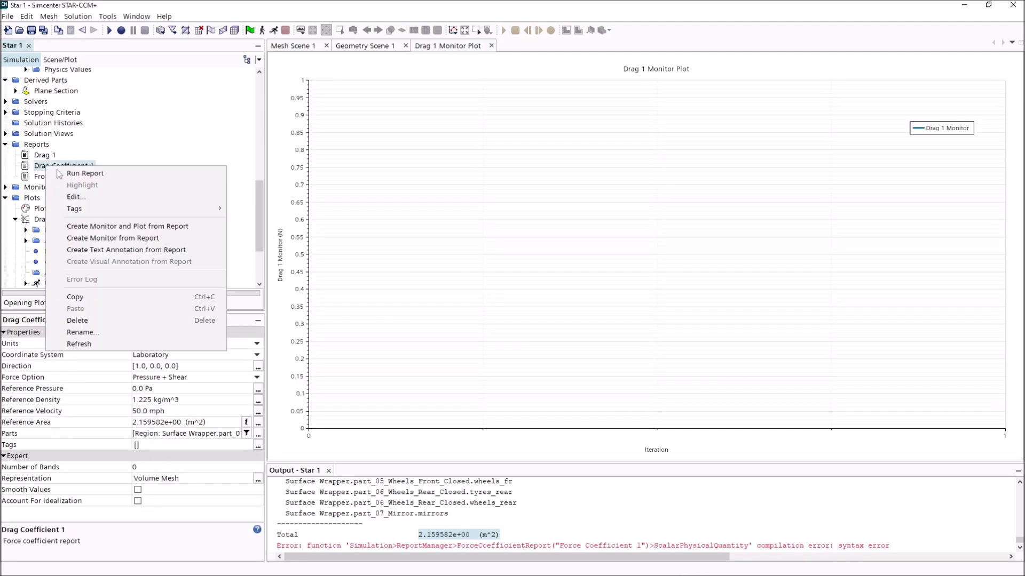
{"action": "left_click", "coordinate": [140, 229]}
Create a monitor and single combined plot from the Drag 1 and Drag Coefficient 1 reports together
{"action": "scroll", "coordinate": [51, 157], "scroll_direction": "up", "scroll_amount": 2}
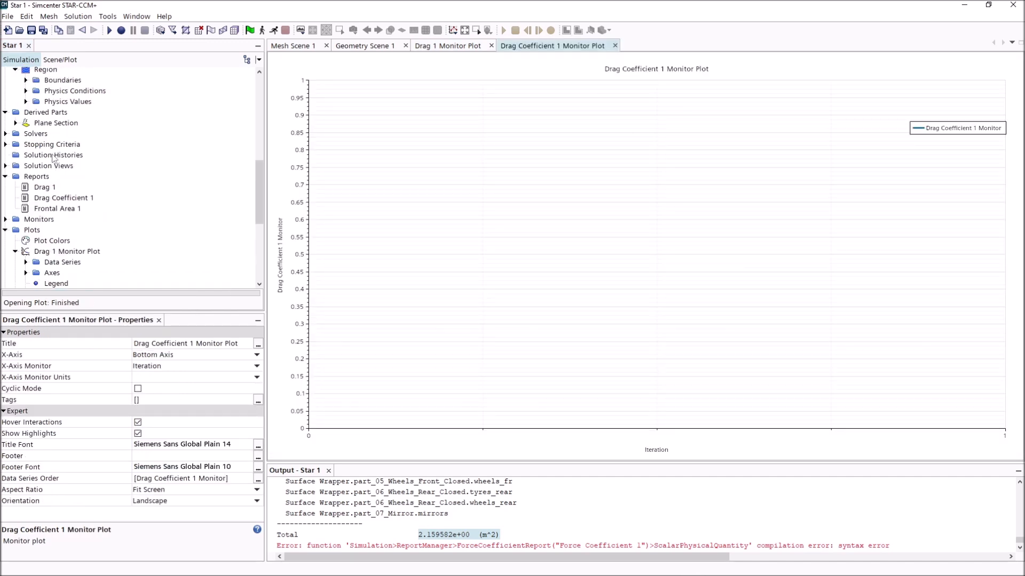
{"action": "left_click", "coordinate": [43, 188]}
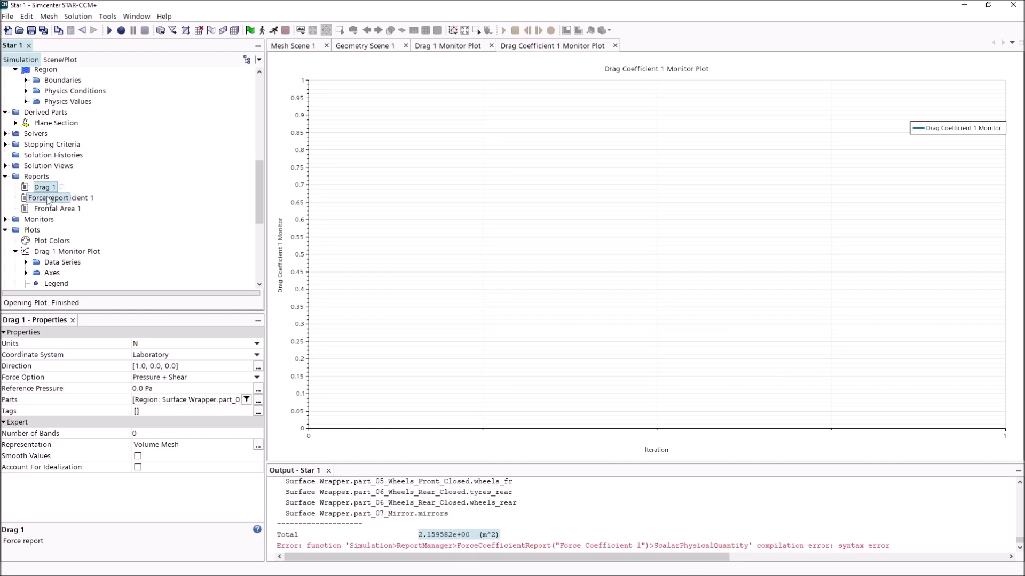
{"action": "left_click", "coordinate": [74, 199], "text": "ctrl"}
{"action": "right_click", "coordinate": [77, 198]}
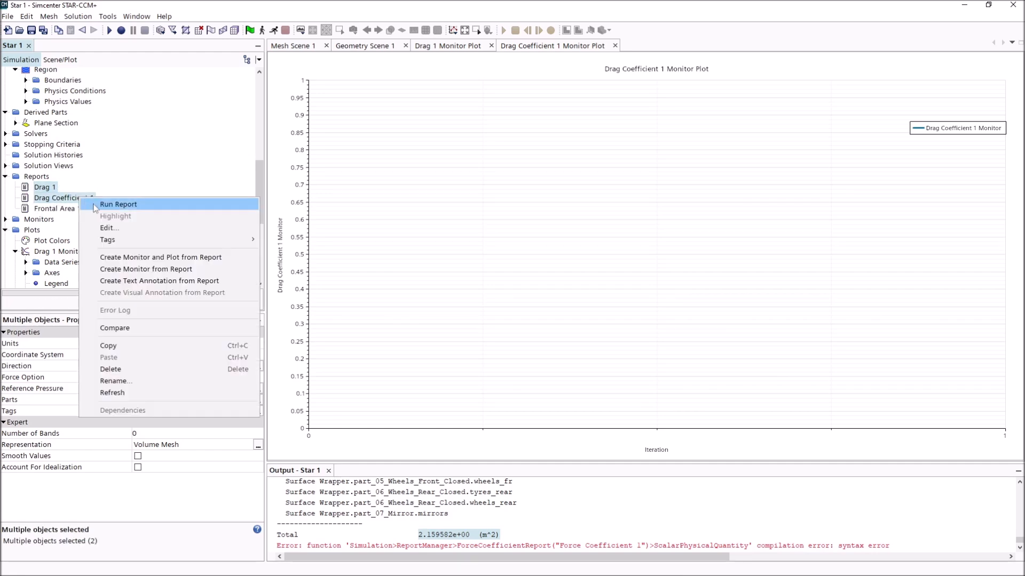
{"action": "left_click", "coordinate": [160, 258]}
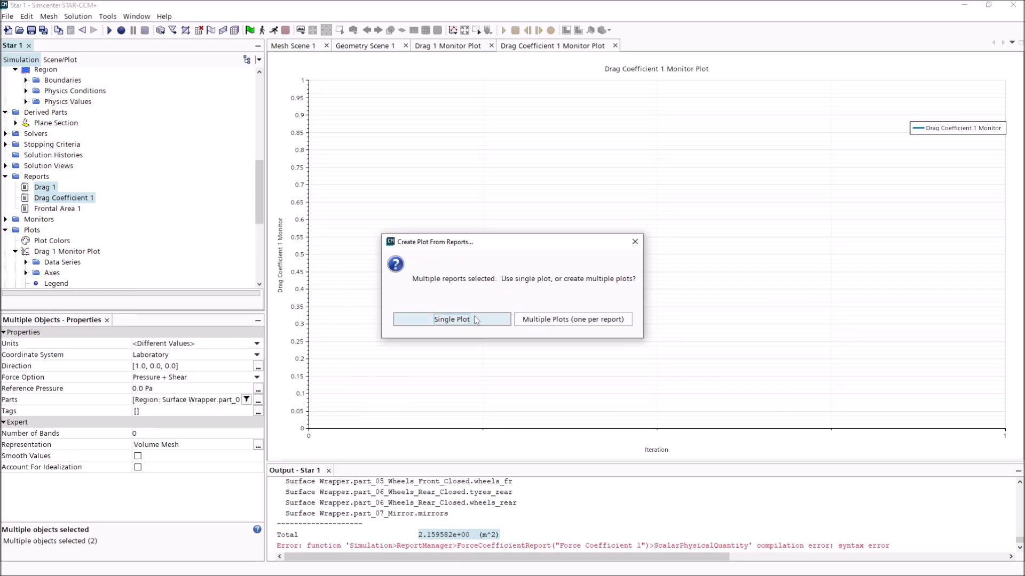
{"action": "left_click", "coordinate": [451, 319]}
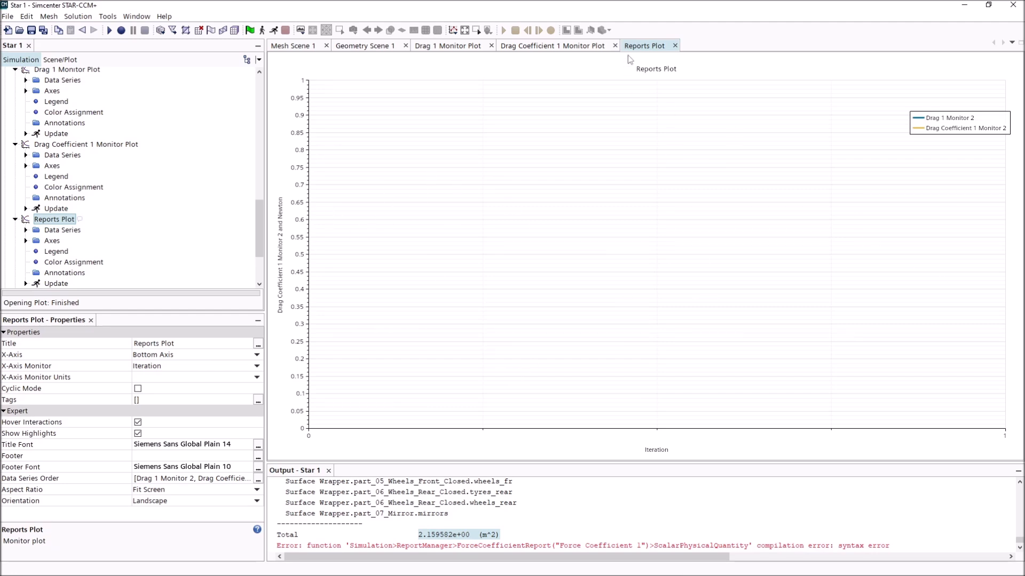
Close and delete the combined Reports Plot
{"action": "left_click", "coordinate": [675, 46]}
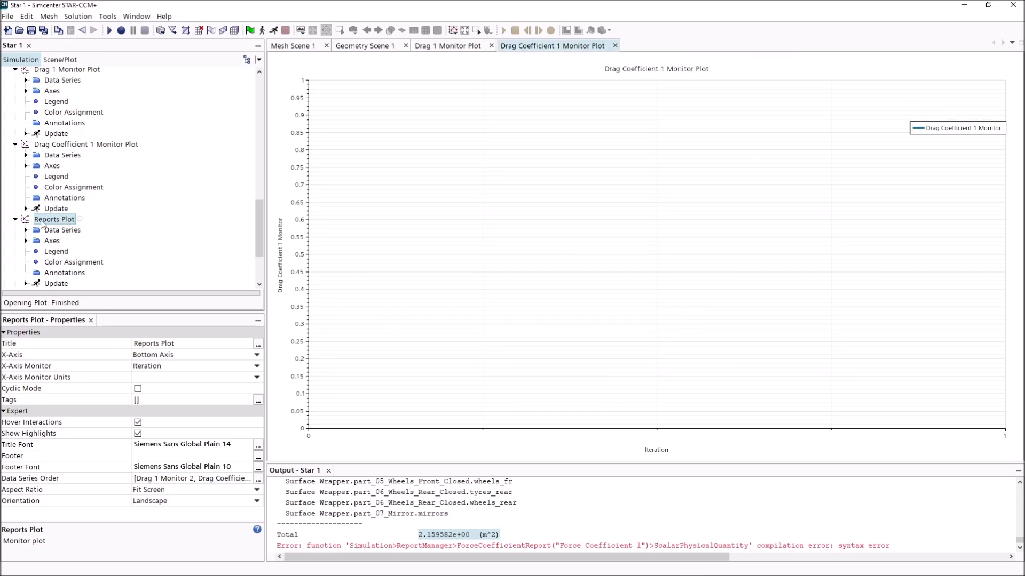
{"action": "right_click", "coordinate": [42, 224]}
{"action": "left_click", "coordinate": [85, 415]}
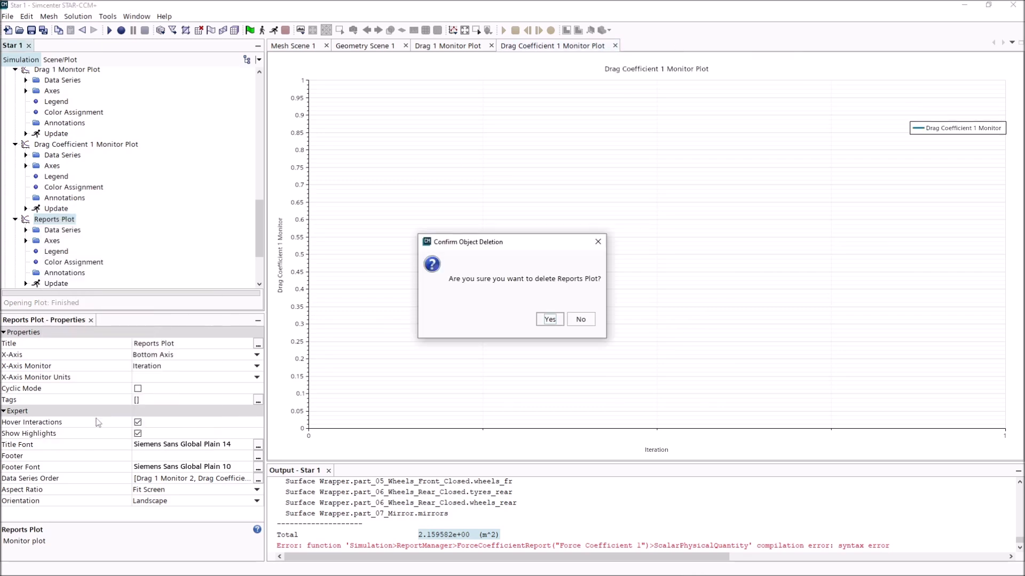
{"action": "left_click", "coordinate": [549, 319]}
Save the simulation and open the Residuals plot
{"action": "scroll", "coordinate": [103, 189], "scroll_direction": "up", "scroll_amount": 3}
{"action": "left_click", "coordinate": [34, 31]}
{"action": "scroll", "coordinate": [99, 206], "scroll_direction": "down", "scroll_amount": 5}
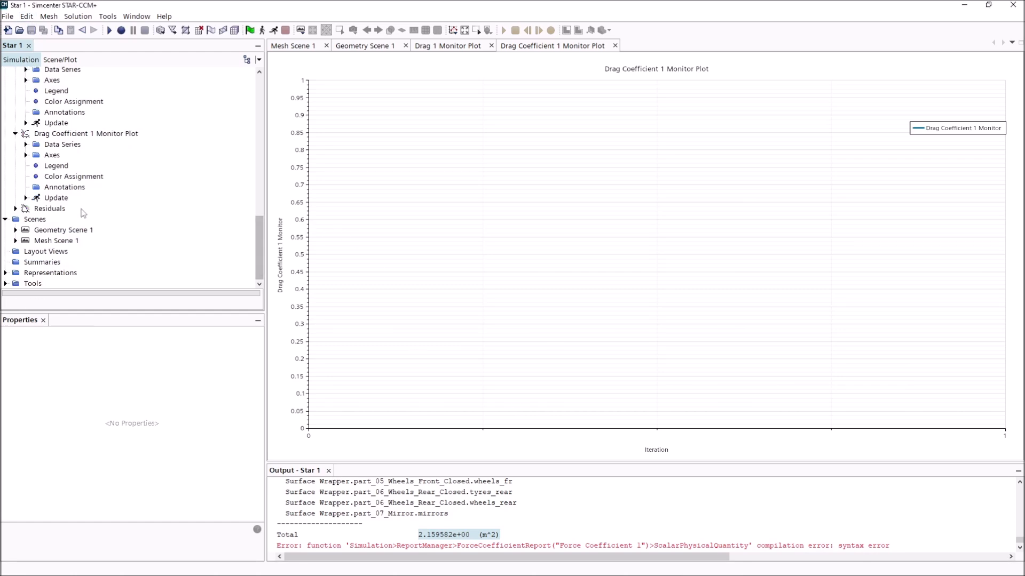
{"action": "right_click", "coordinate": [33, 219]}
{"action": "key", "text": "Escape"}
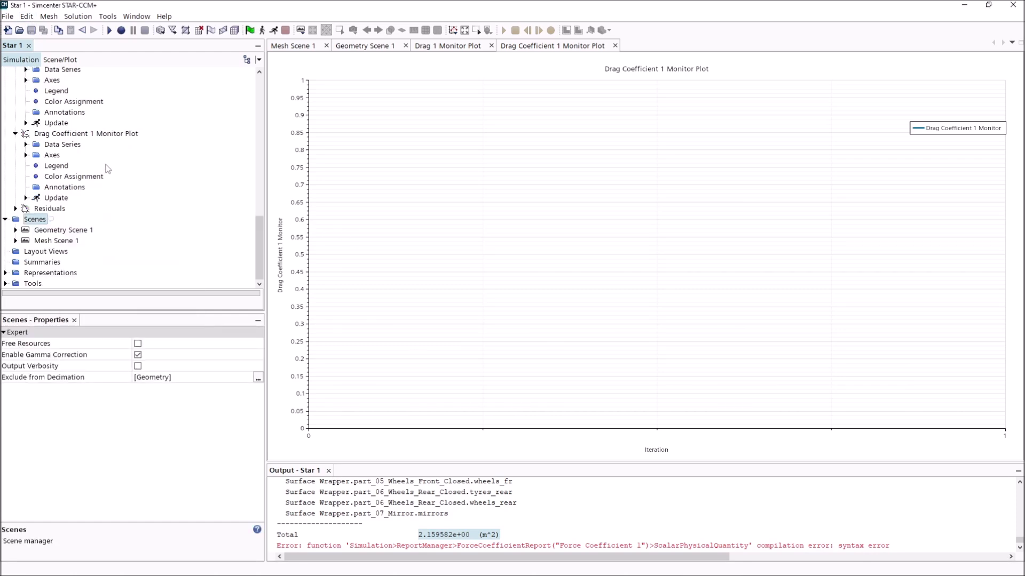
{"action": "right_click", "coordinate": [40, 210]}
{"action": "left_click", "coordinate": [47, 216]}
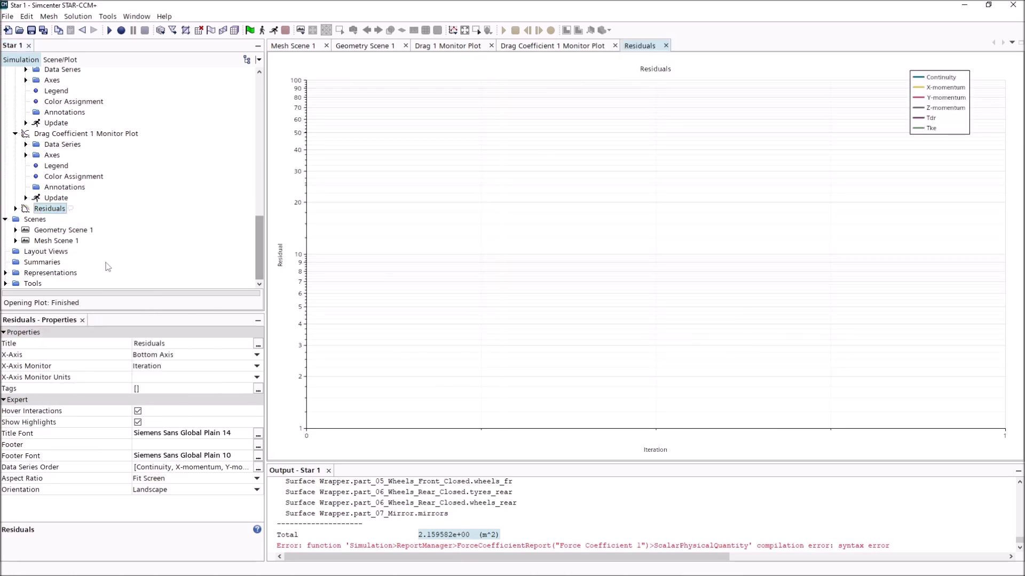
Set the Maximum Steps stopping criterion to 200
{"action": "scroll", "coordinate": [31, 223], "scroll_direction": "up", "scroll_amount": 10}
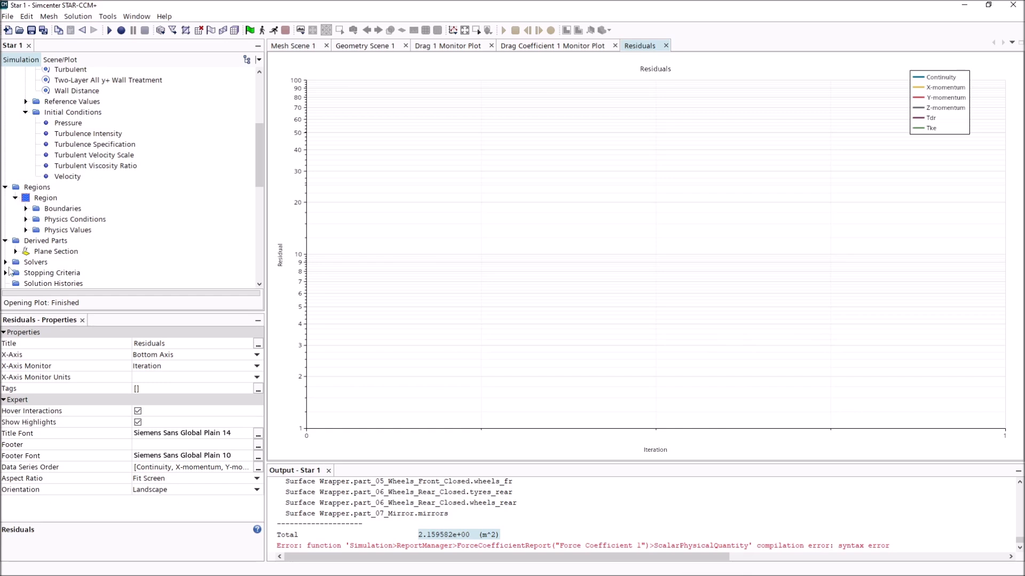
{"action": "left_click", "coordinate": [5, 272]}
{"action": "left_click", "coordinate": [60, 273]}
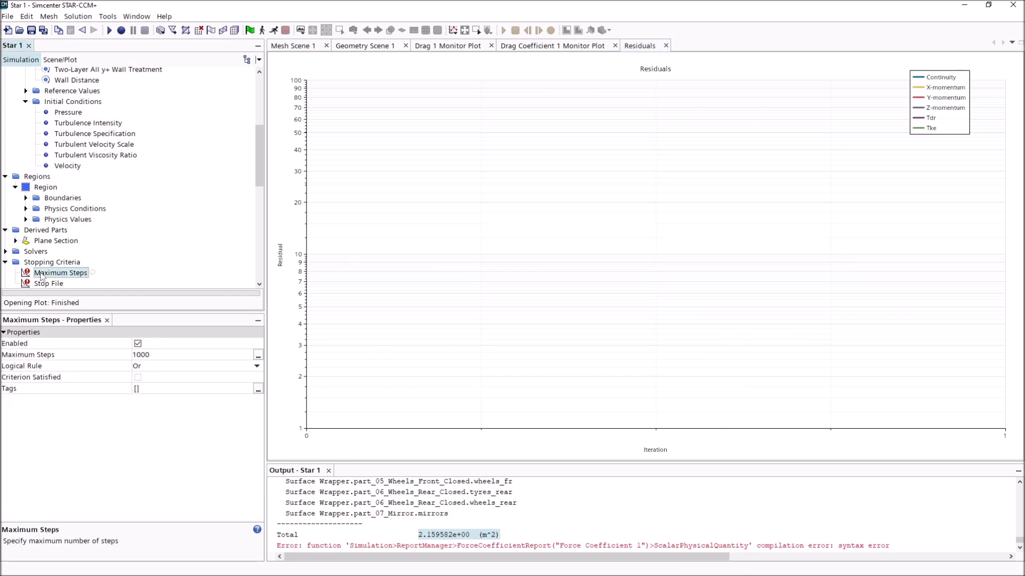
{"action": "left_click", "coordinate": [174, 355]}
{"action": "key", "text": "BackSpace"}
{"action": "key", "text": "BackSpace"}
{"action": "key", "text": "BackSpace"}
{"action": "key", "text": "BackSpace"}
{"action": "type", "text": "200"}
{"action": "key", "text": "Return"}
Display the Drag Coefficient 1 Monitor Plot and collapse the Plots branch of the simulation tree
{"action": "scroll", "coordinate": [95, 244], "scroll_direction": "down", "scroll_amount": 3}
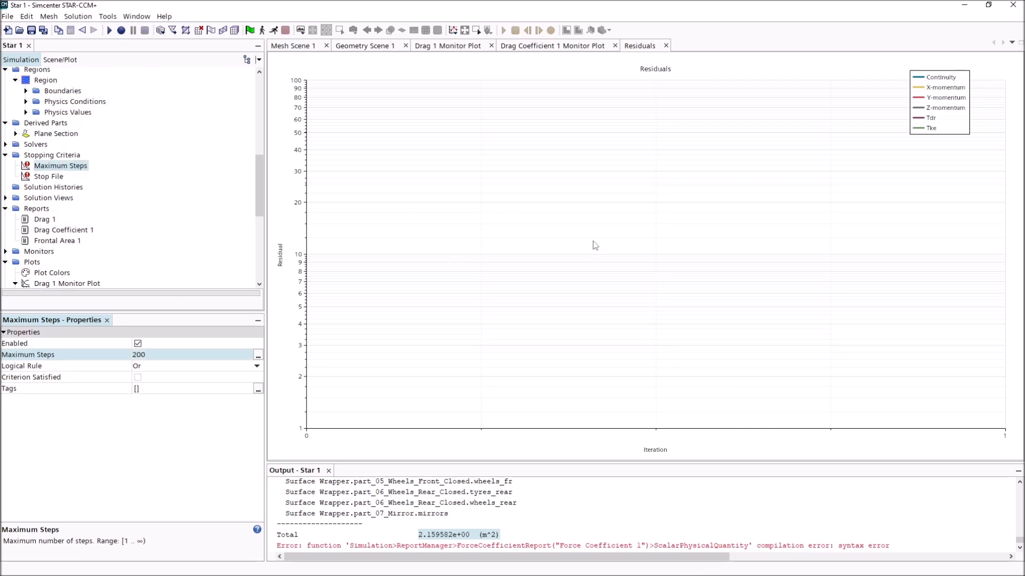
{"action": "scroll", "coordinate": [50, 192], "scroll_direction": "down", "scroll_amount": 3}
{"action": "scroll", "coordinate": [51, 96], "scroll_direction": "up", "scroll_amount": 3}
{"action": "left_click", "coordinate": [552, 46]}
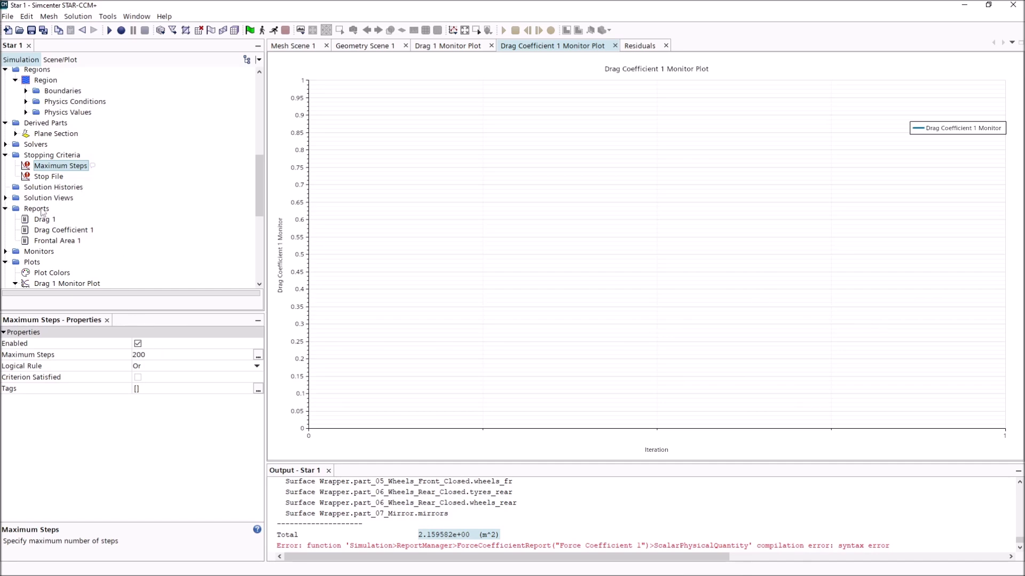
{"action": "scroll", "coordinate": [49, 227], "scroll_direction": "down", "scroll_amount": 3}
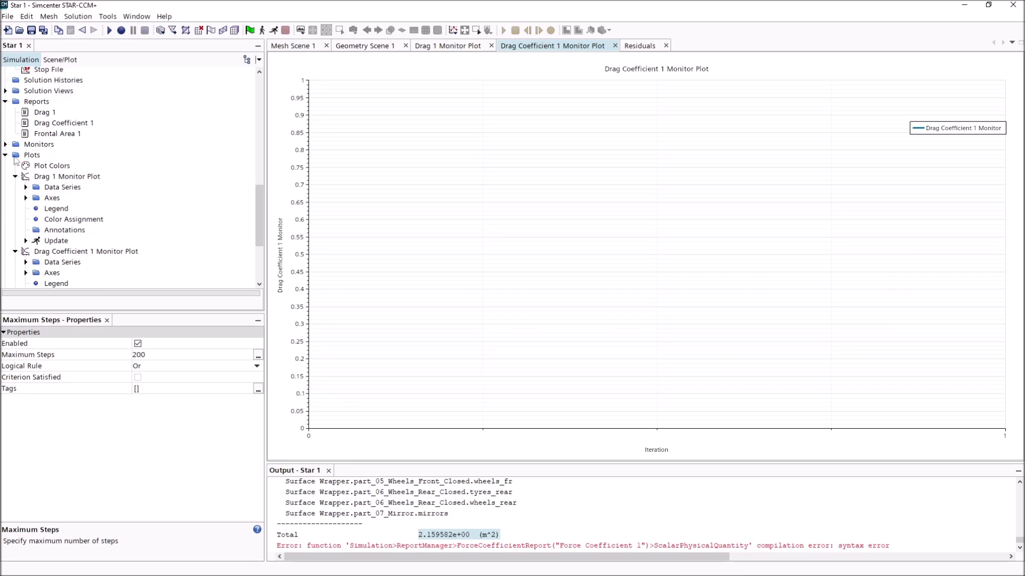
{"action": "left_click", "coordinate": [5, 156]}
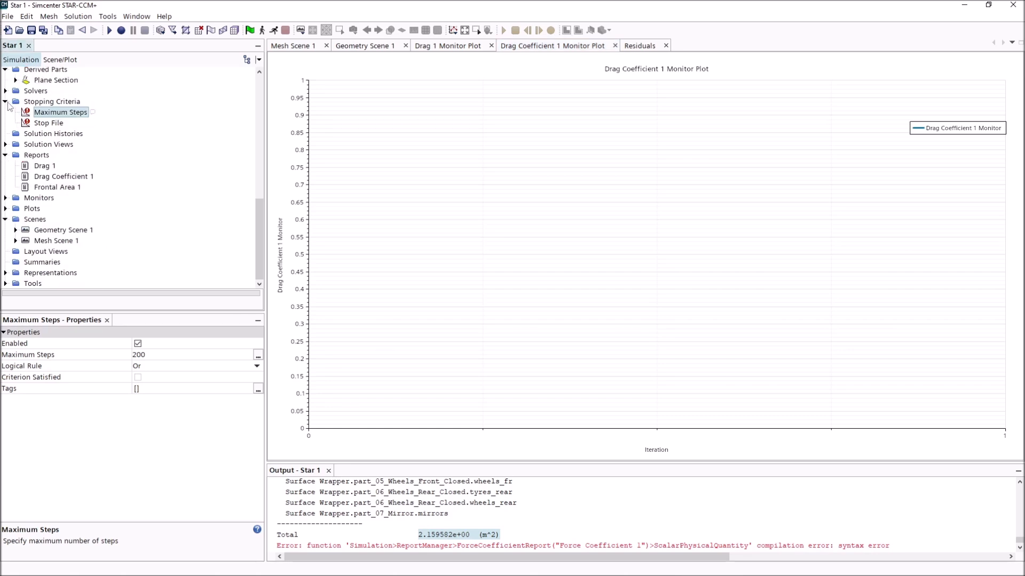
Create a new scalar scene and show the domain and car in an angled 3D view
{"action": "left_click", "coordinate": [6, 101]}
{"action": "right_click", "coordinate": [28, 222]}
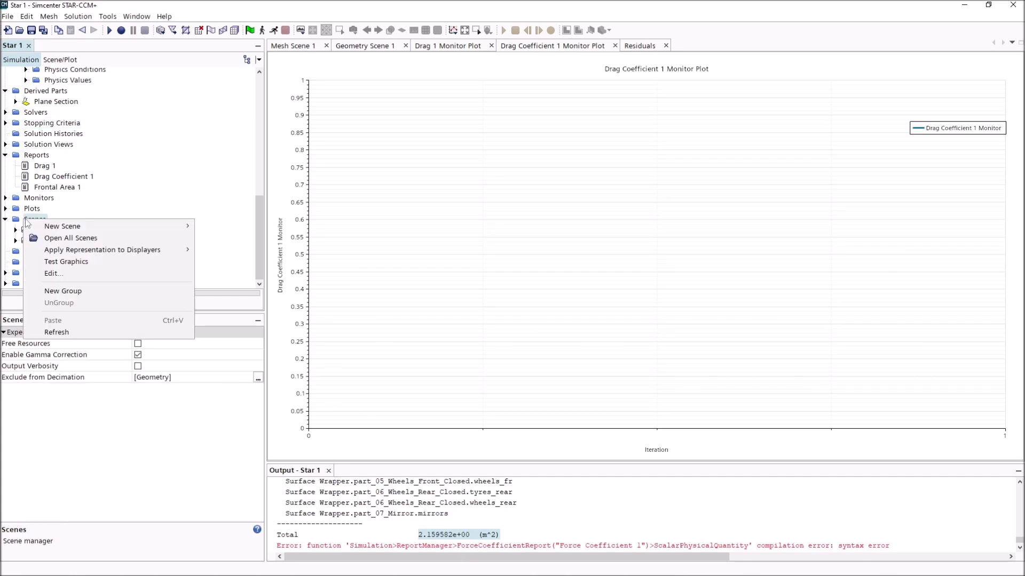
{"action": "mouse_move", "coordinate": [180, 229]}
{"action": "left_click", "coordinate": [232, 250]}
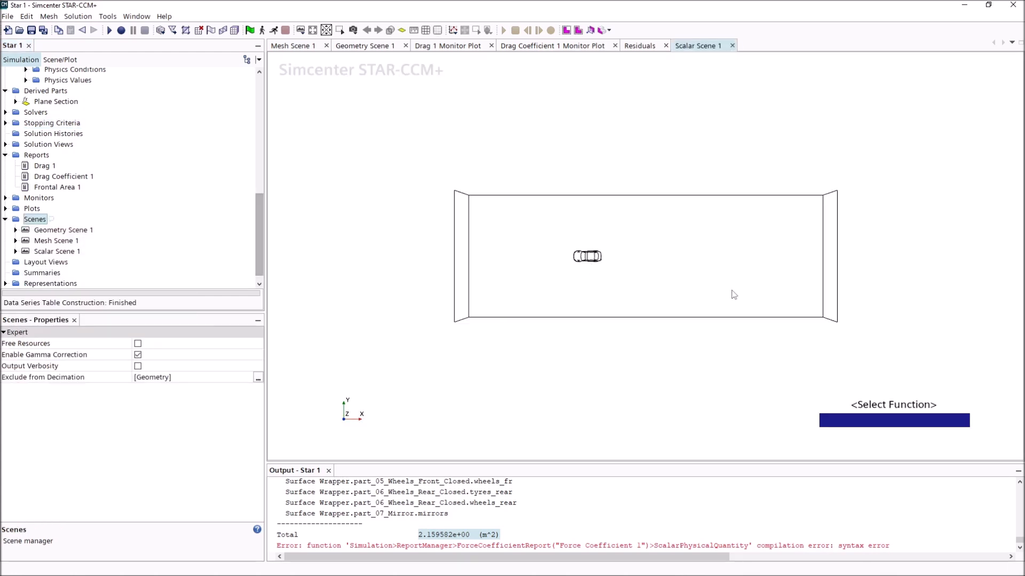
{"action": "left_click_drag", "start_coordinate": [675, 320], "coordinate": [511, 276]}
{"action": "scroll", "coordinate": [487, 330], "scroll_direction": "up", "scroll_amount": 3}
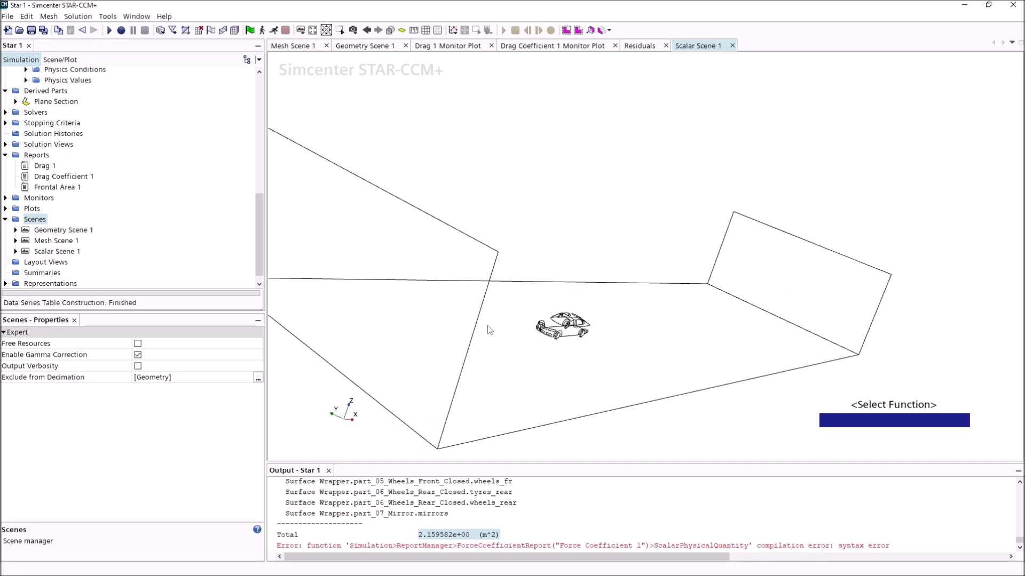
Hide the Outline 1 displayer in Scalar Scene 1
{"action": "left_click", "coordinate": [16, 251]}
{"action": "right_click", "coordinate": [38, 265]}
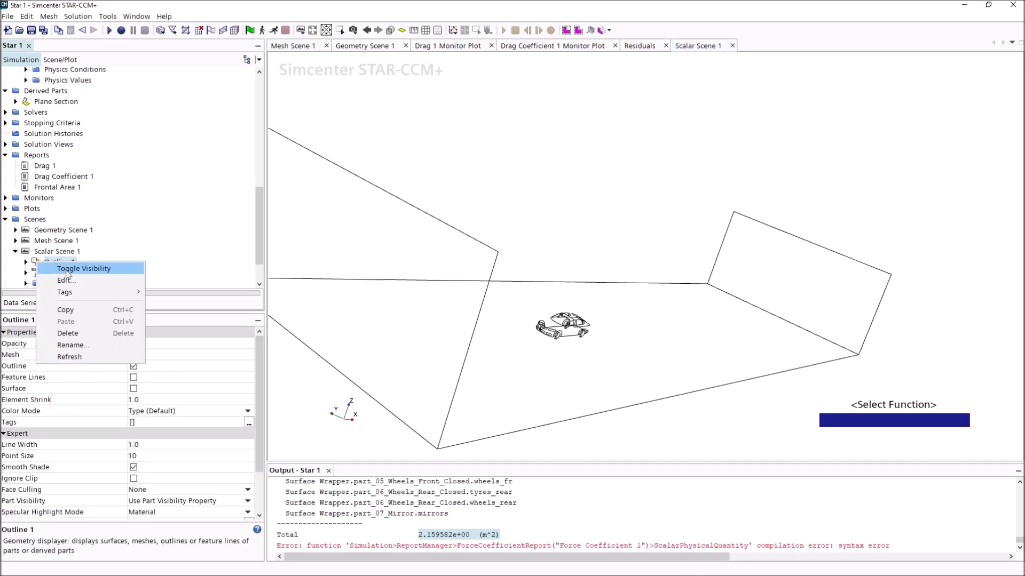
{"action": "left_click", "coordinate": [85, 267]}
Set the contour style of the Scalar 1 displayer to Smooth Blended
{"action": "left_click", "coordinate": [54, 273]}
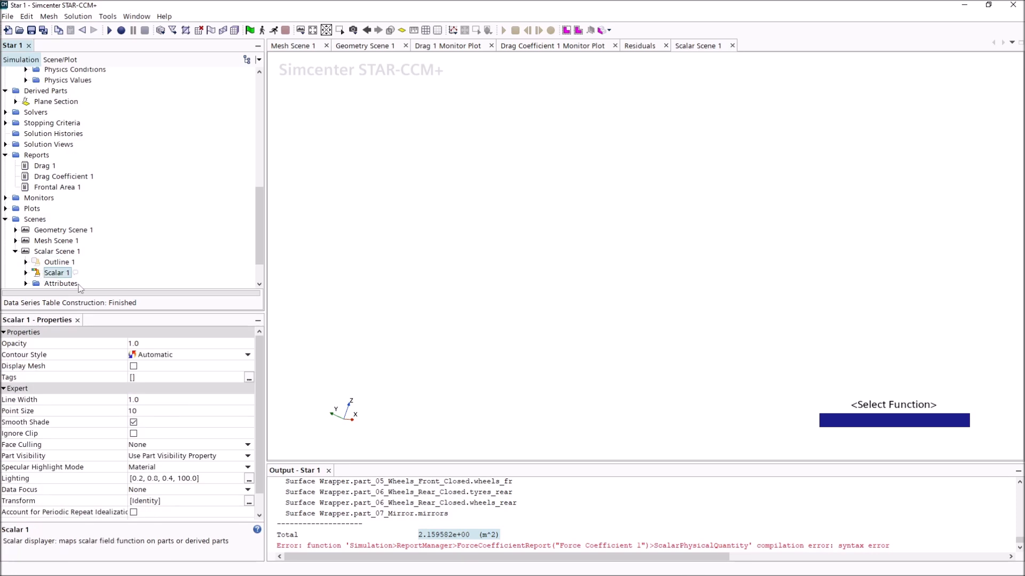
{"action": "left_click", "coordinate": [168, 357]}
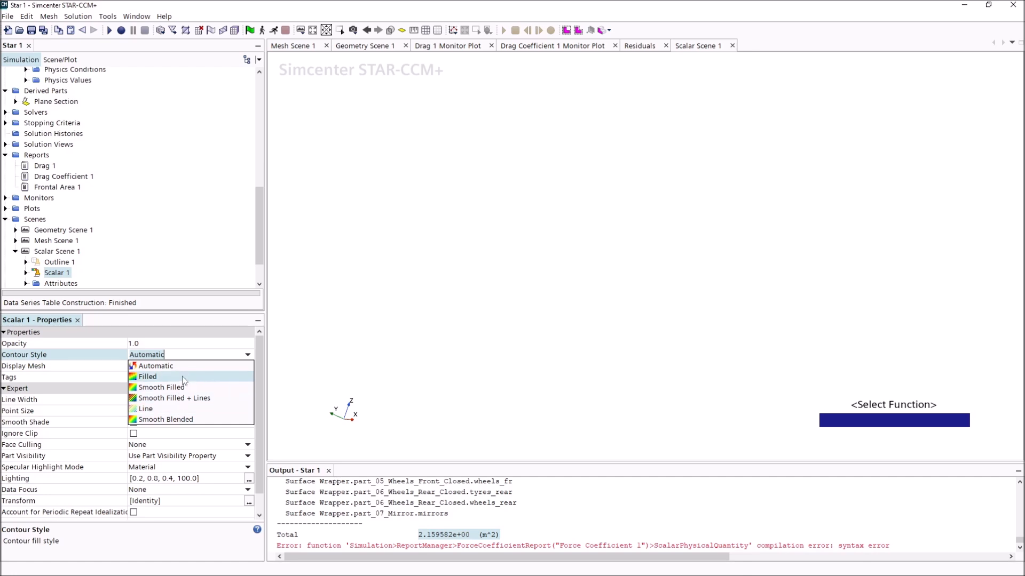
{"action": "left_click", "coordinate": [192, 419]}
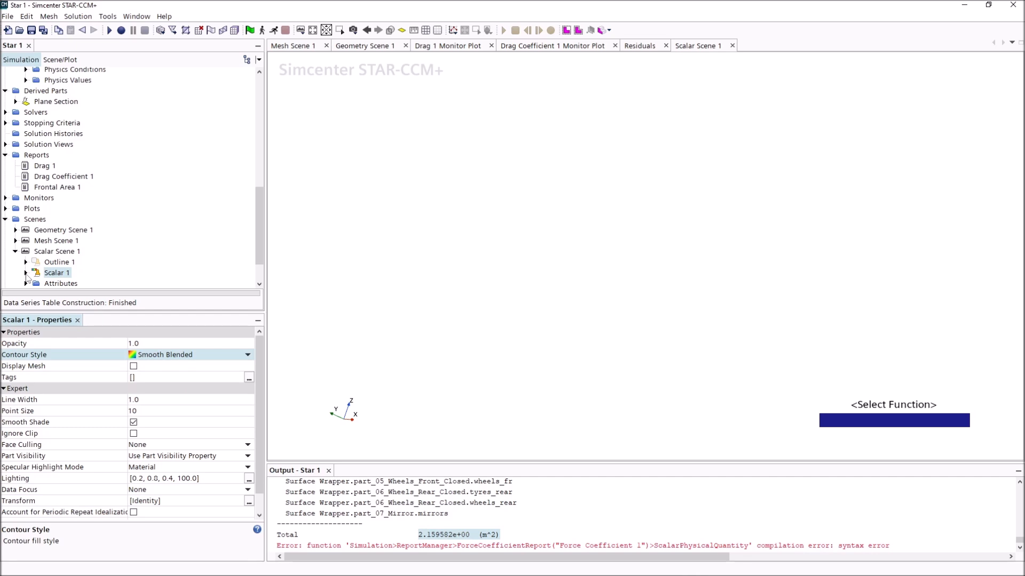
{"action": "left_click", "coordinate": [134, 366]}
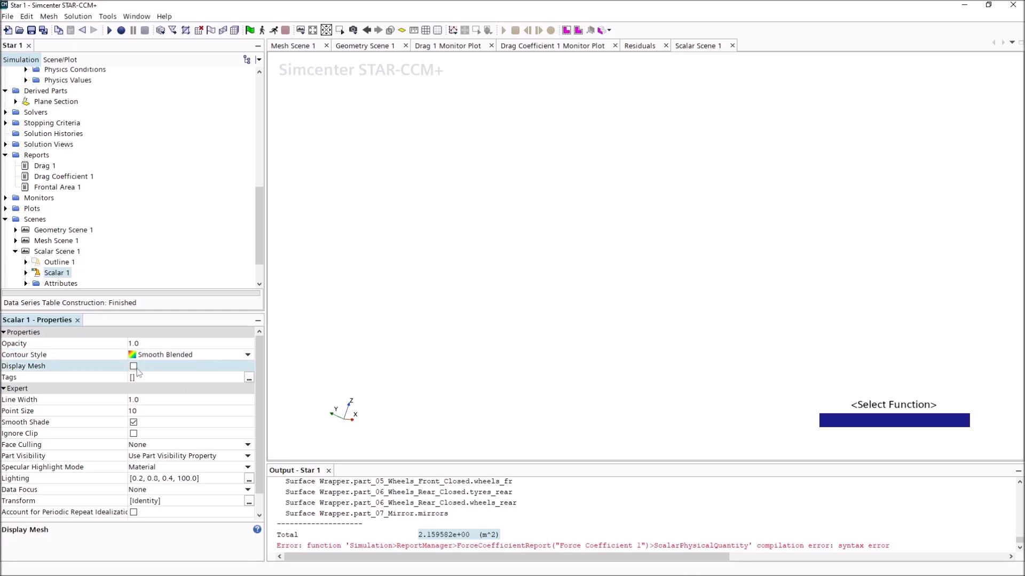
Assign all car boundaries of the region to Scalar 1: body, underbody, notchback, wheels and mirrors, excluding floor, inlet, outlet, sides and top
{"action": "left_click", "coordinate": [26, 272]}
{"action": "left_click", "coordinate": [62, 220]}
{"action": "left_click", "coordinate": [143, 343]}
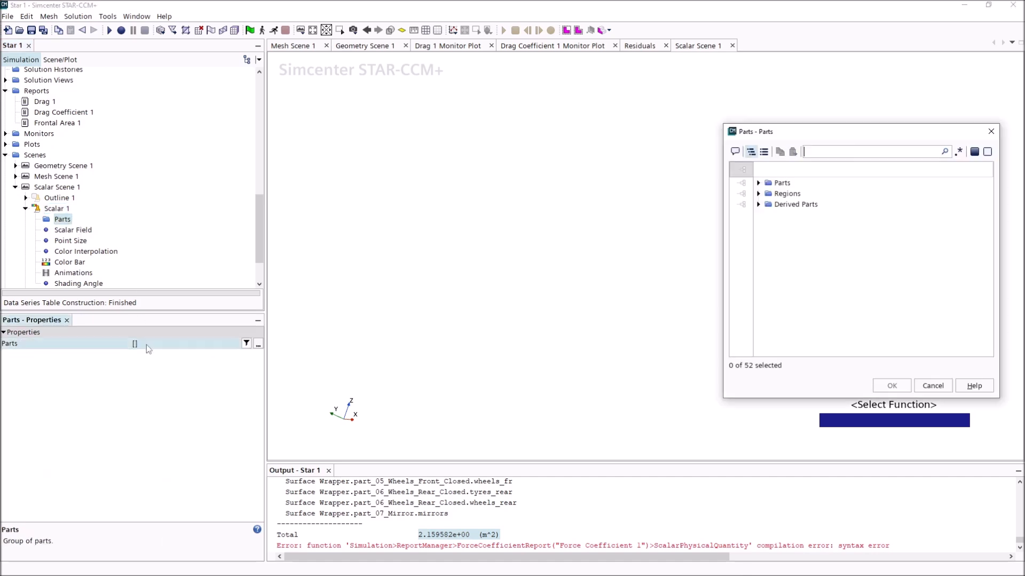
{"action": "left_click", "coordinate": [758, 191]}
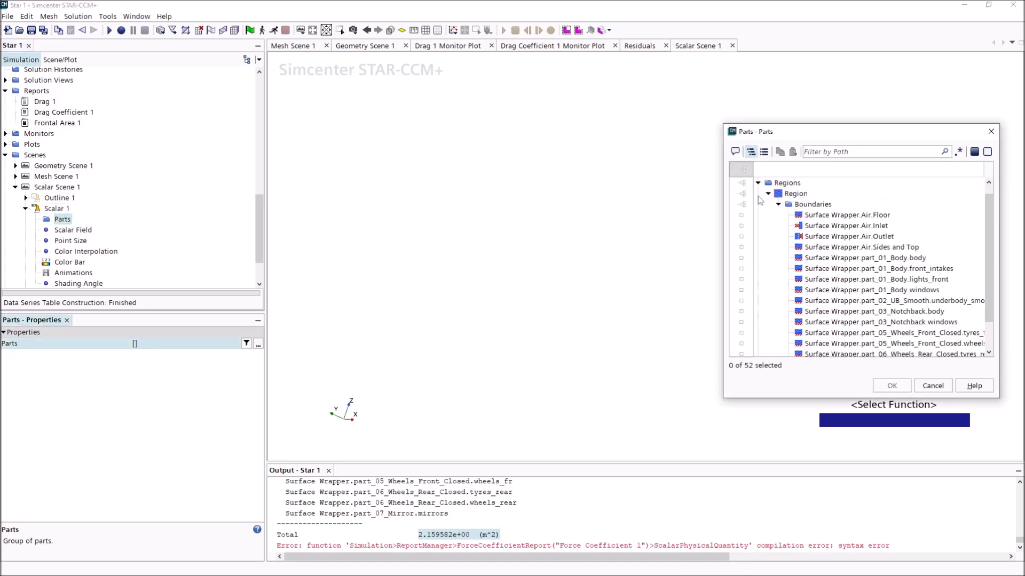
{"action": "left_click", "coordinate": [899, 258]}
{"action": "scroll", "coordinate": [902, 264], "scroll_direction": "down", "scroll_amount": 1}
{"action": "left_click", "coordinate": [914, 340]}
{"action": "left_click", "coordinate": [915, 330]}
{"action": "left_click", "coordinate": [916, 319]}
{"action": "left_click", "coordinate": [917, 308]}
{"action": "left_click", "coordinate": [917, 298]}
{"action": "left_click", "coordinate": [919, 287]}
{"action": "left_click", "coordinate": [921, 277]}
{"action": "left_click", "coordinate": [921, 265]}
{"action": "left_click", "coordinate": [925, 235]}
{"action": "left_click", "coordinate": [926, 245]}
{"action": "left_click", "coordinate": [927, 255]}
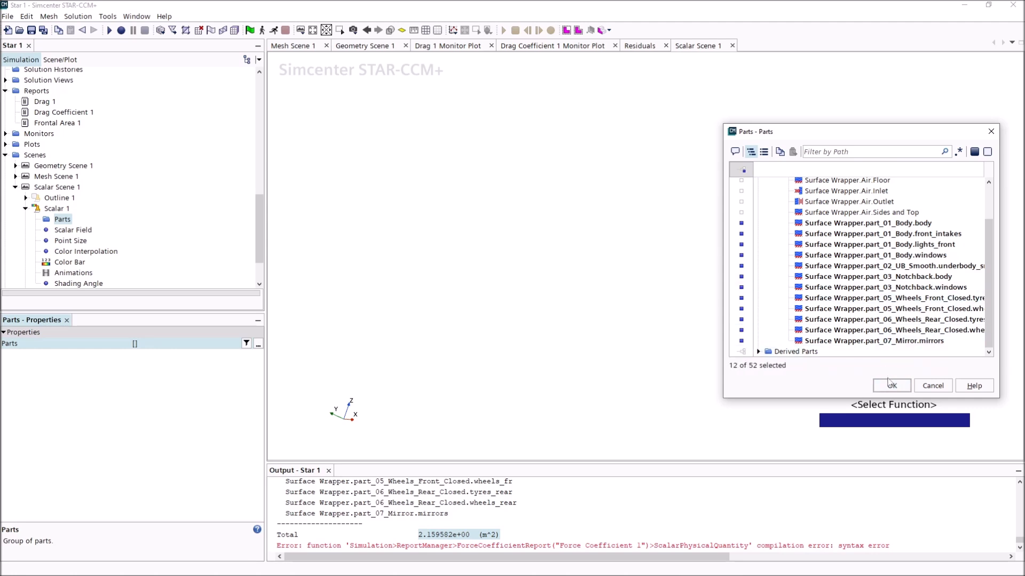
{"action": "left_click", "coordinate": [902, 386]}
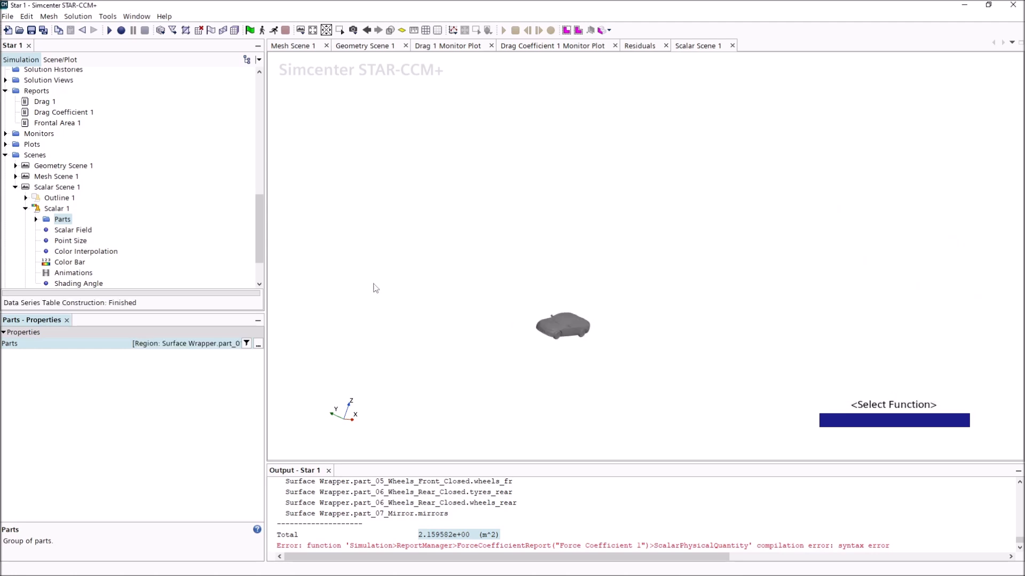
Set the scalar field function of Scalar 1 to Pressure
{"action": "left_click", "coordinate": [77, 230]}
{"action": "left_click", "coordinate": [138, 346]}
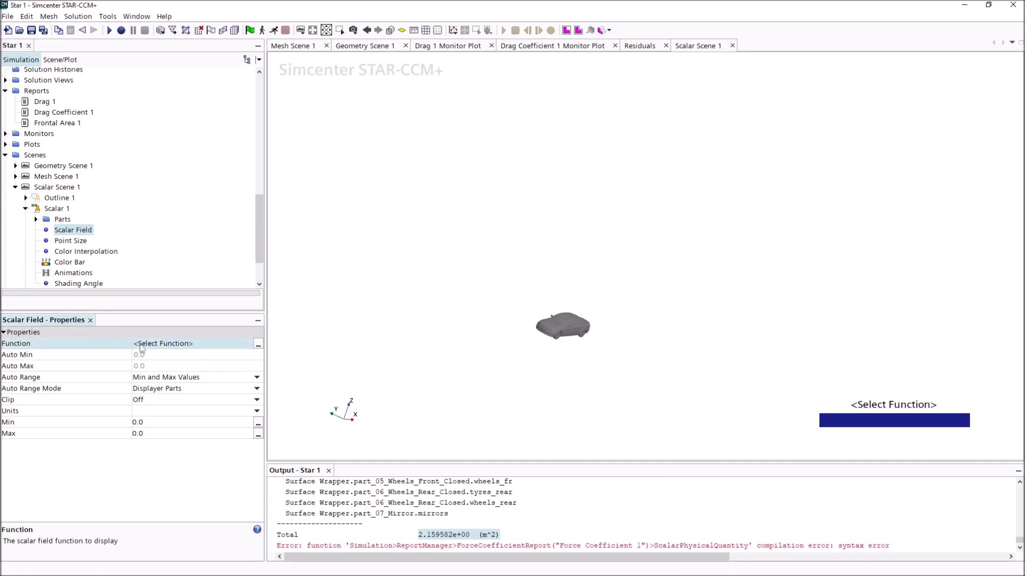
{"action": "left_click", "coordinate": [257, 344]}
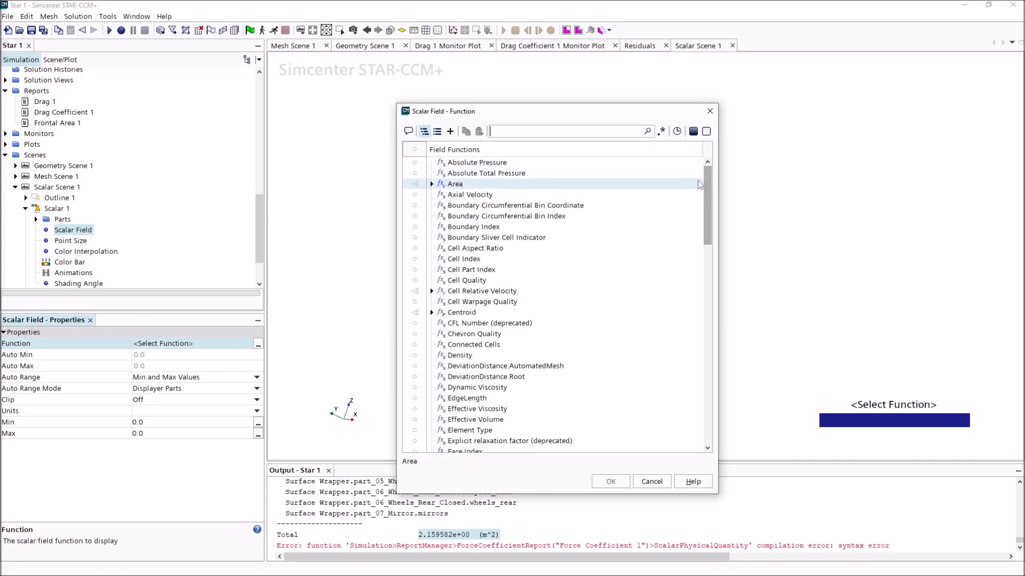
{"action": "scroll", "coordinate": [698, 184], "scroll_direction": "down", "scroll_amount": 15}
{"action": "left_click", "coordinate": [532, 321]}
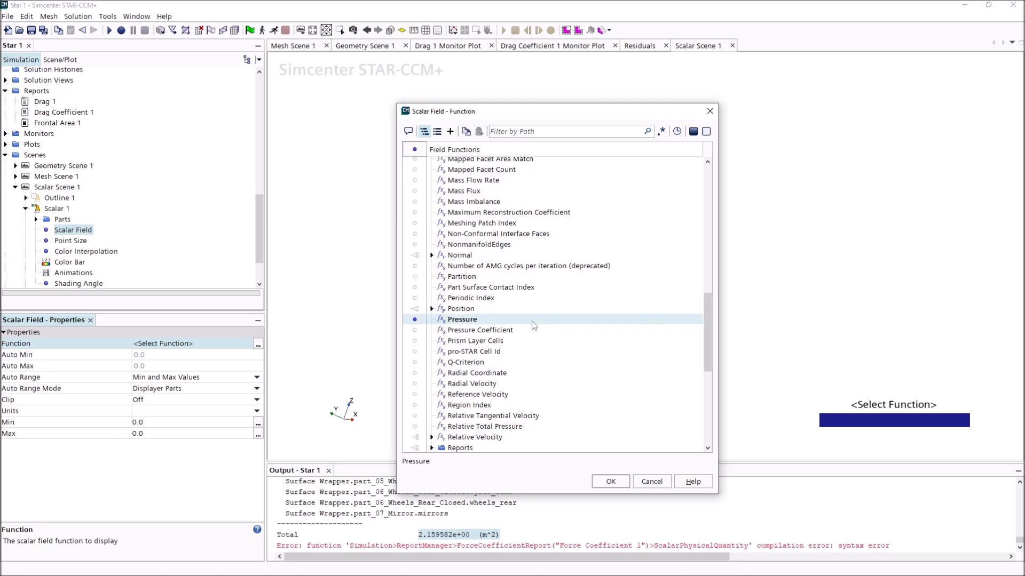
{"action": "left_click", "coordinate": [611, 482]}
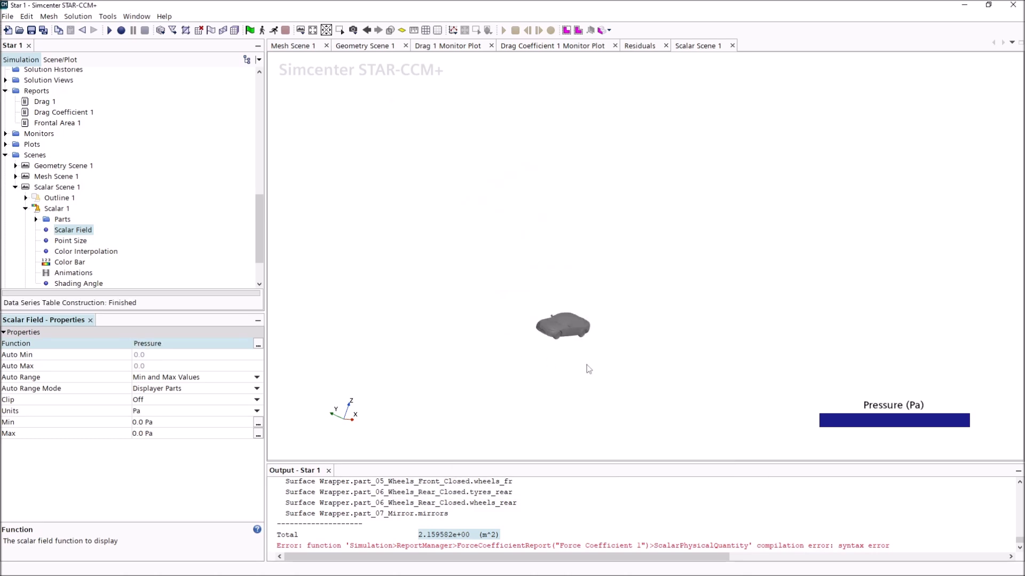
Check the unit options and the minimum and maximum range settings of the pressure scalar field
{"action": "left_click", "coordinate": [166, 413]}
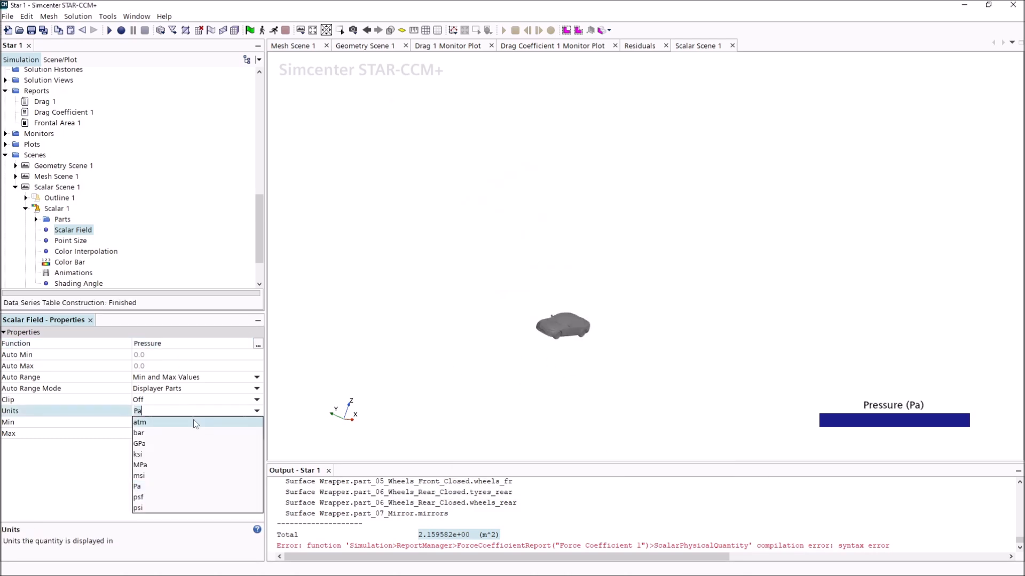
{"action": "left_click", "coordinate": [318, 339]}
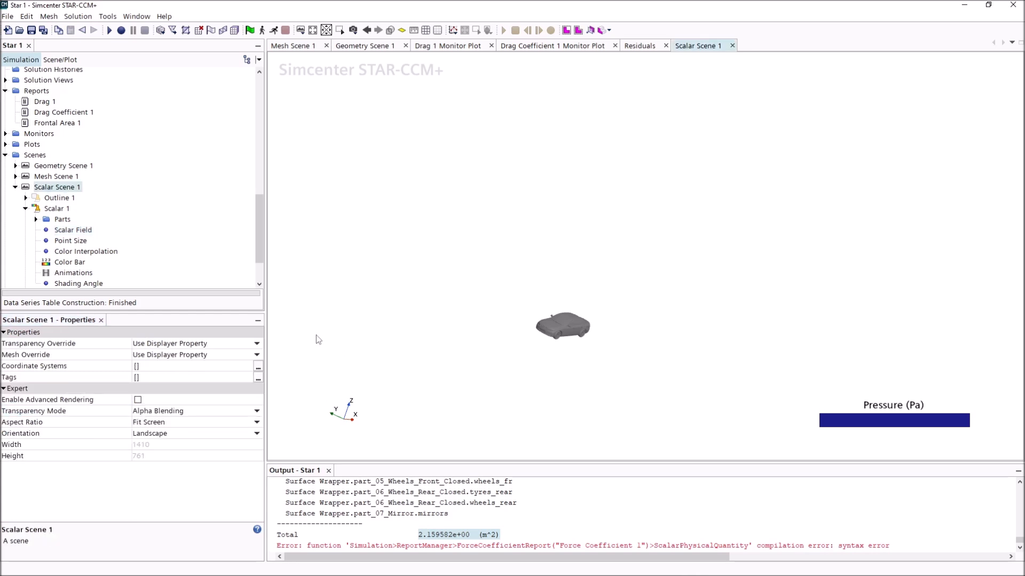
{"action": "left_click", "coordinate": [74, 231]}
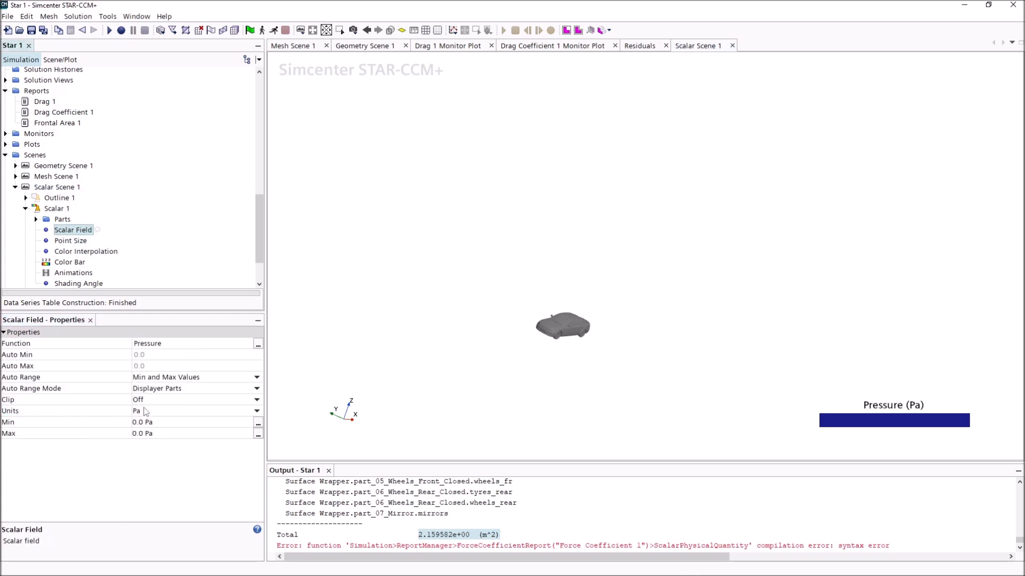
{"action": "left_click", "coordinate": [169, 423]}
{"action": "left_click", "coordinate": [173, 433]}
{"action": "left_click", "coordinate": [175, 421]}
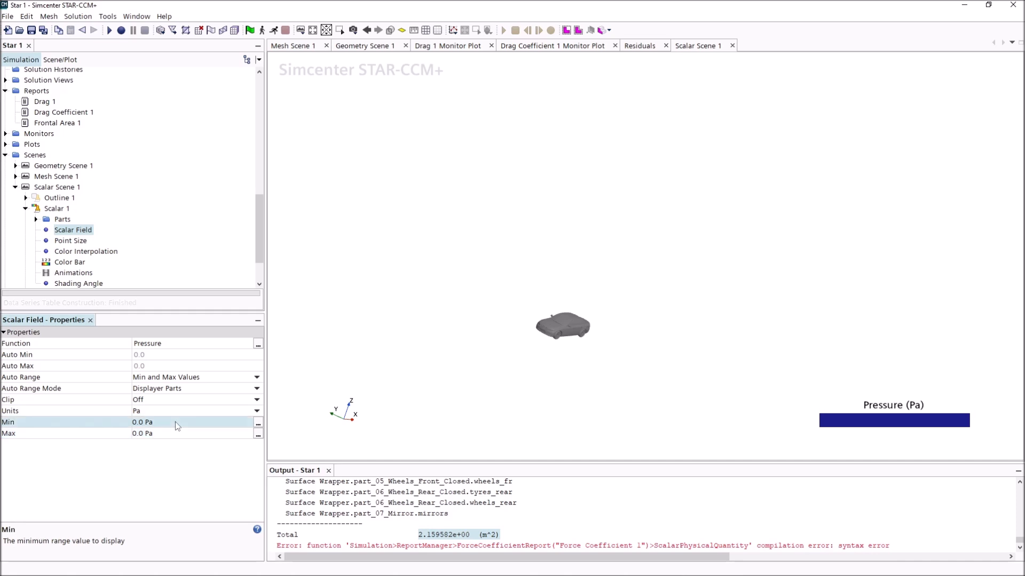
{"action": "left_click", "coordinate": [376, 279]}
Set the number of levels on the Scalar 1 color bar to 100
{"action": "left_click", "coordinate": [69, 263]}
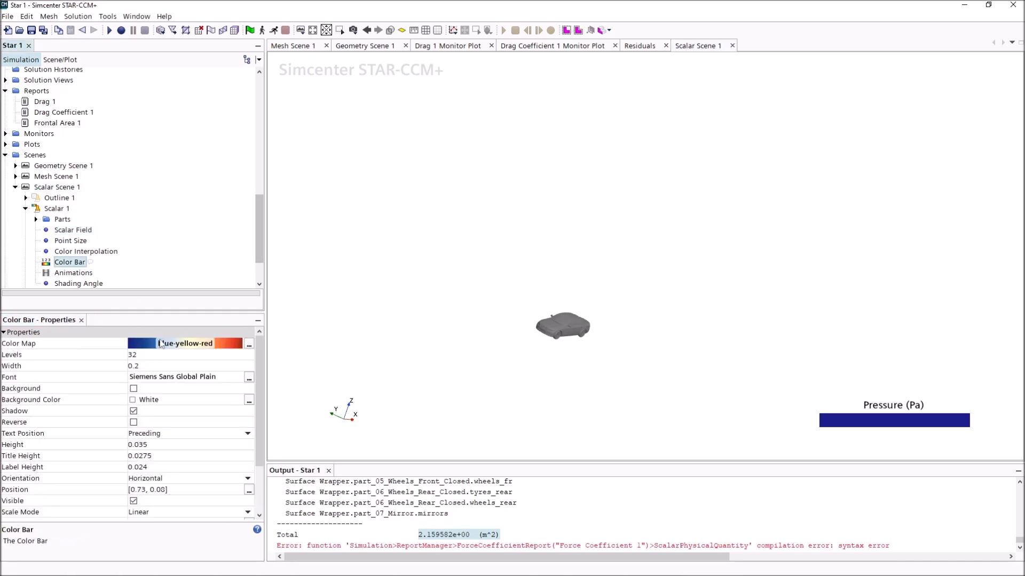
{"action": "left_click", "coordinate": [169, 354]}
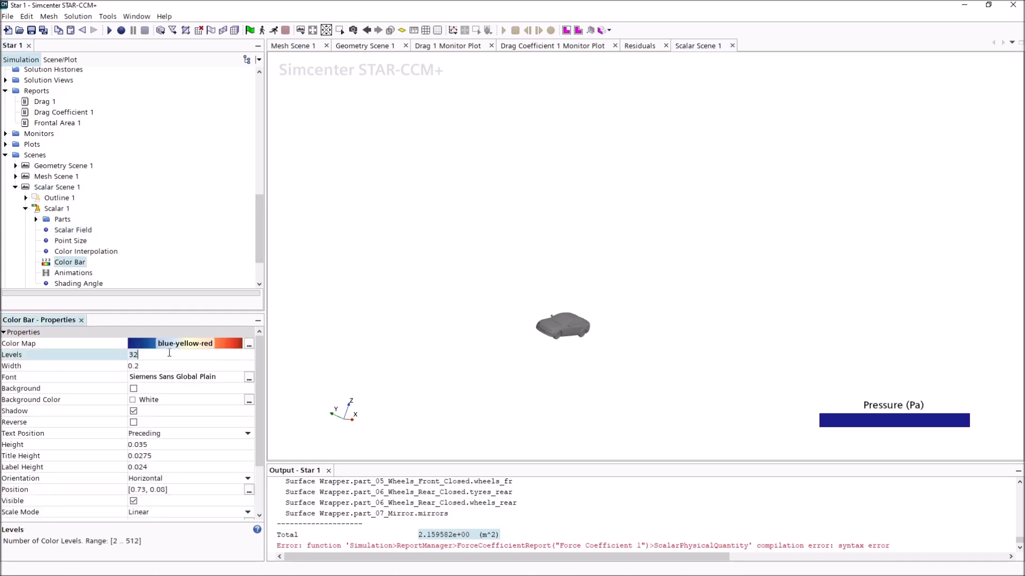
{"action": "key", "text": "BackSpace"}
{"action": "key", "text": "BackSpace"}
{"action": "type", "text": "100"}
{"action": "key", "text": "Return"}
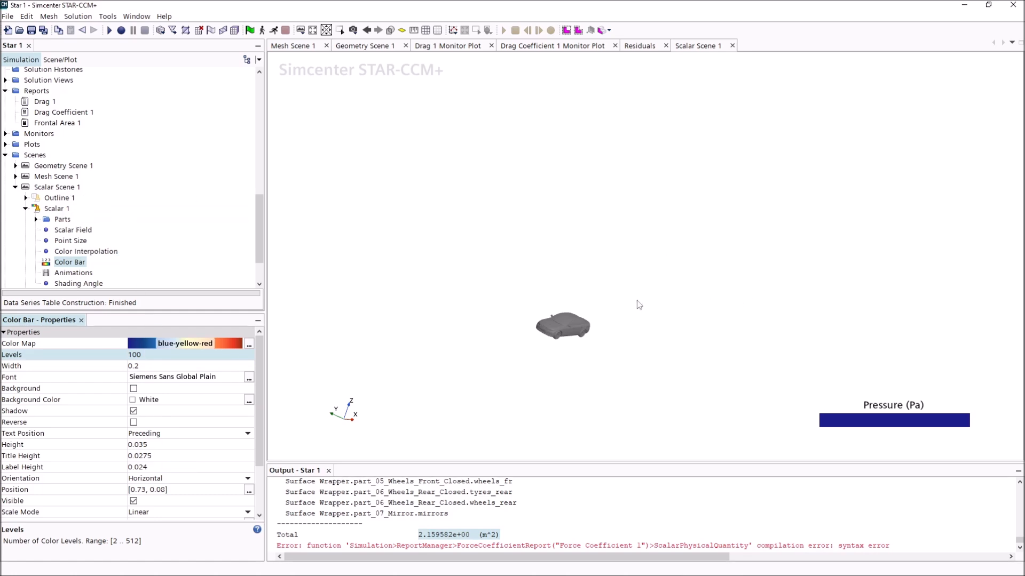
Start a new plane section derived part through the region with its normal set to 0, 1, 0 m
{"action": "scroll", "coordinate": [530, 323], "scroll_direction": "up", "scroll_amount": 3}
{"action": "left_click_drag", "start_coordinate": [259, 234], "coordinate": [256, 198]}
{"action": "right_click", "coordinate": [38, 155]}
{"action": "mouse_move", "coordinate": [91, 166]}
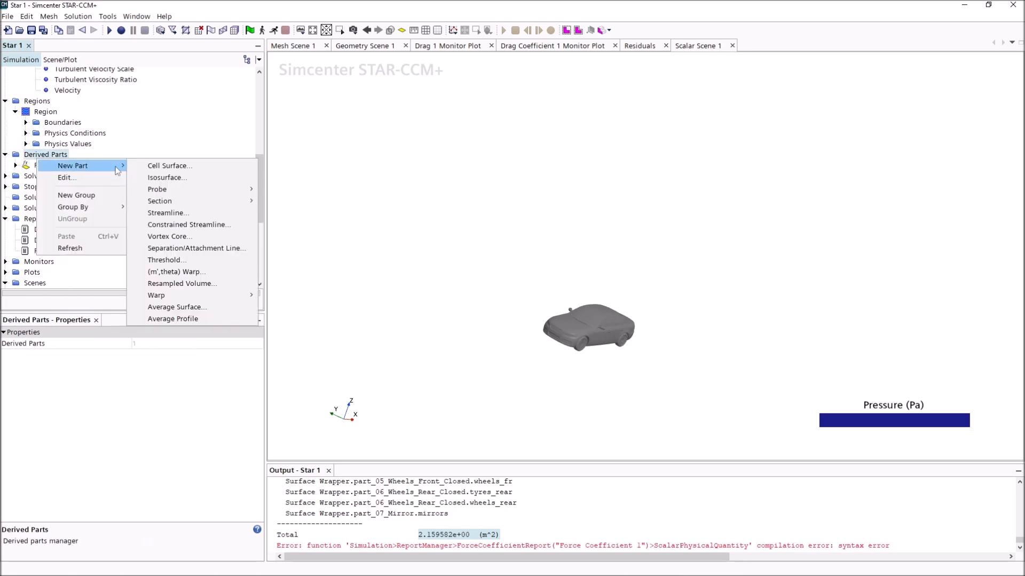
{"action": "mouse_move", "coordinate": [181, 201]}
{"action": "left_click", "coordinate": [300, 202]}
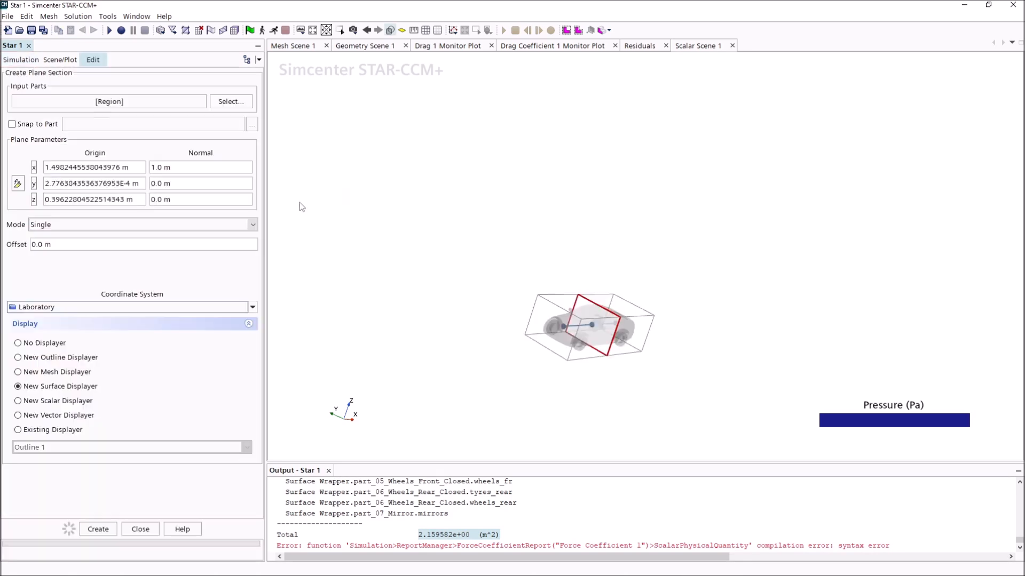
{"action": "left_click", "coordinate": [190, 179]}
{"action": "type", "text": "1"}
{"action": "left_click", "coordinate": [173, 167]}
{"action": "type", "text": "0"}
{"action": "left_click", "coordinate": [208, 205]}
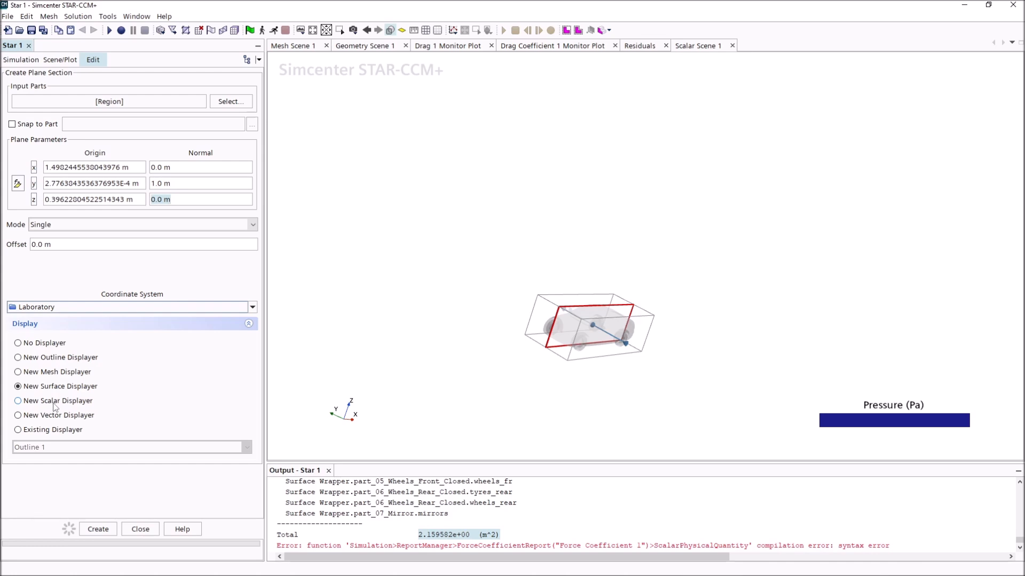
Create the plane section with a new vector displayer and close the plane section editor
{"action": "left_click", "coordinate": [57, 416]}
{"action": "left_click", "coordinate": [98, 529]}
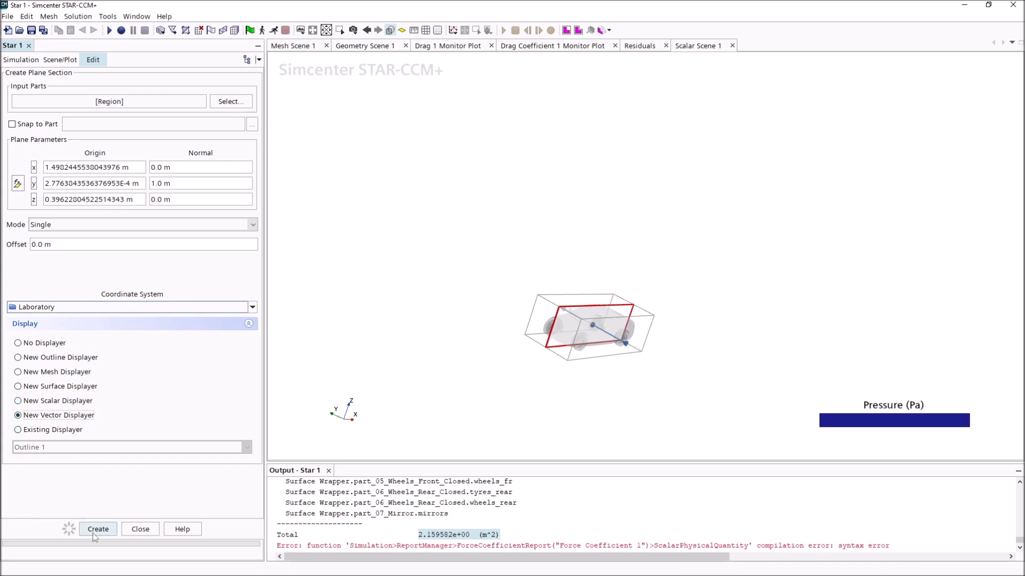
{"action": "left_click", "coordinate": [141, 530]}
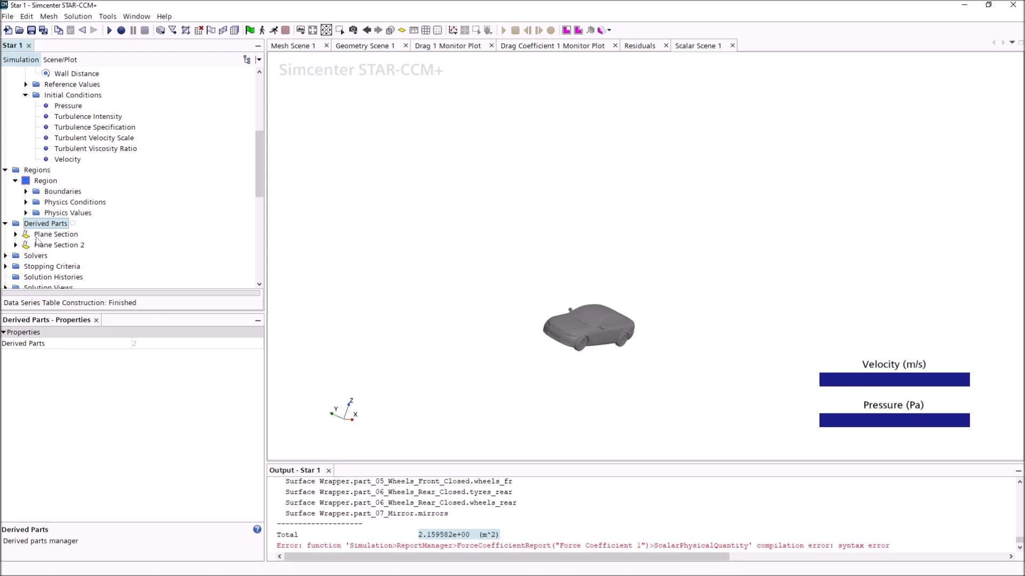
Set the display mode of the Section Vector 1 displayer to Line Integral Convolution
{"action": "scroll", "coordinate": [40, 243], "scroll_direction": "down", "scroll_amount": 7}
{"action": "scroll", "coordinate": [63, 267], "scroll_direction": "down", "scroll_amount": 2}
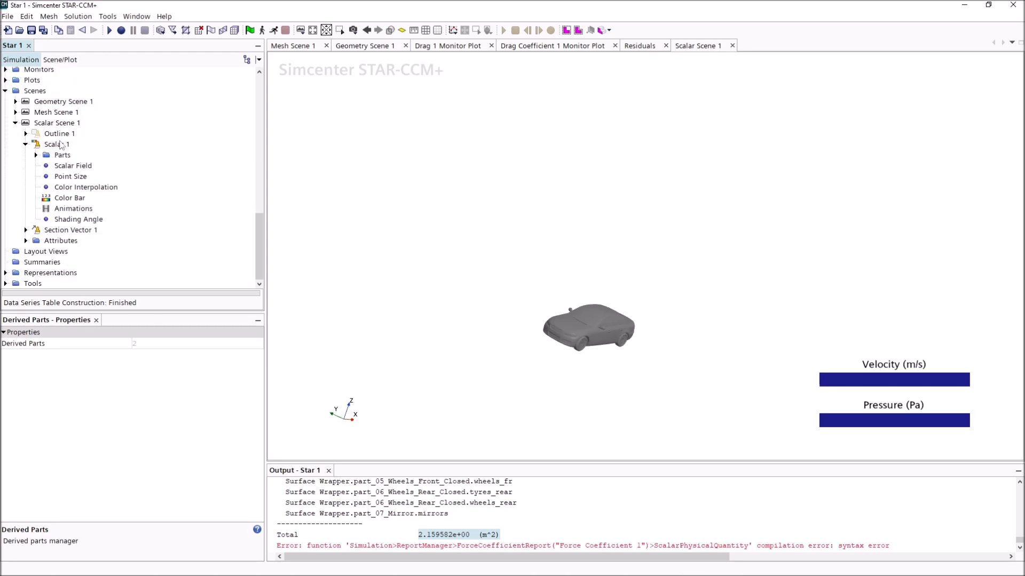
{"action": "left_click", "coordinate": [64, 230]}
{"action": "left_click", "coordinate": [152, 355]}
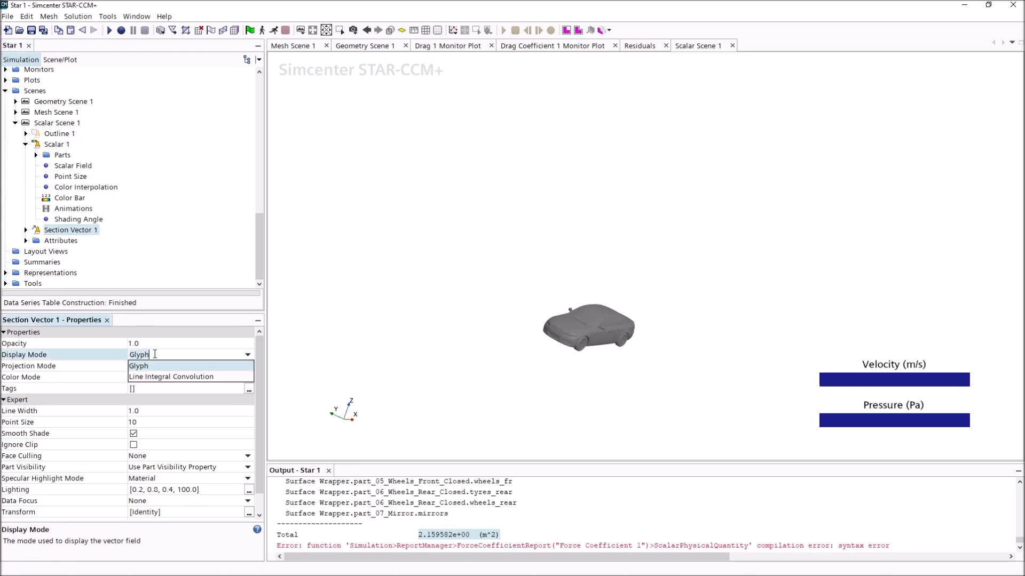
{"action": "left_click", "coordinate": [163, 378]}
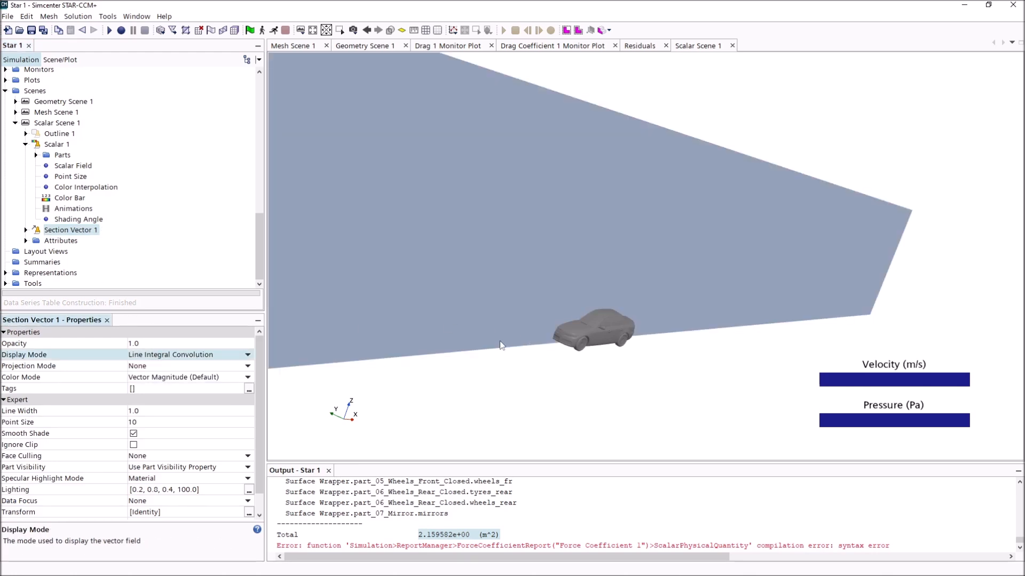
{"action": "left_click", "coordinate": [487, 364]}
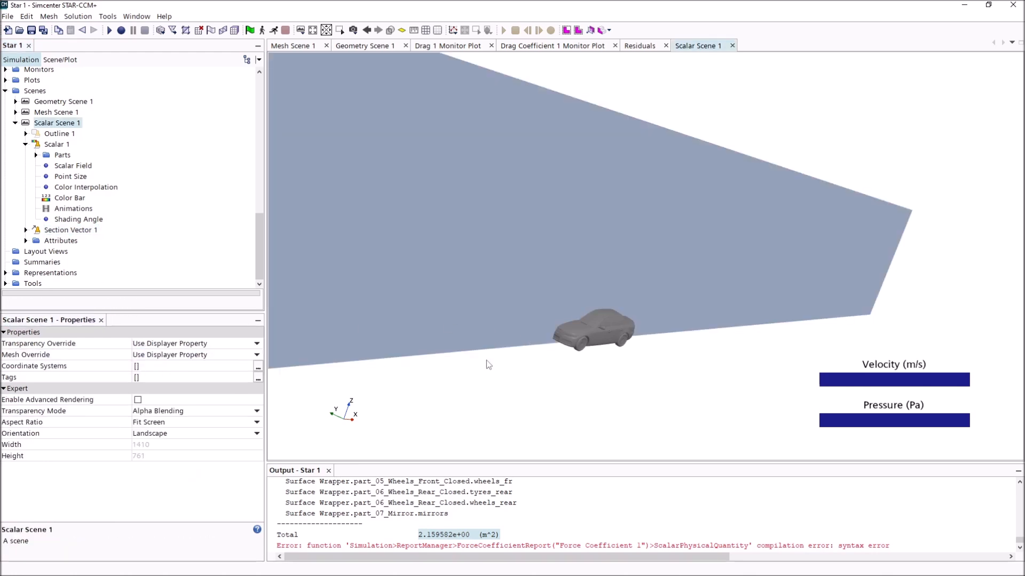
Set the units of the Section Vector 1 velocity field to mph
{"action": "left_click", "coordinate": [26, 230]}
{"action": "left_click", "coordinate": [64, 241]}
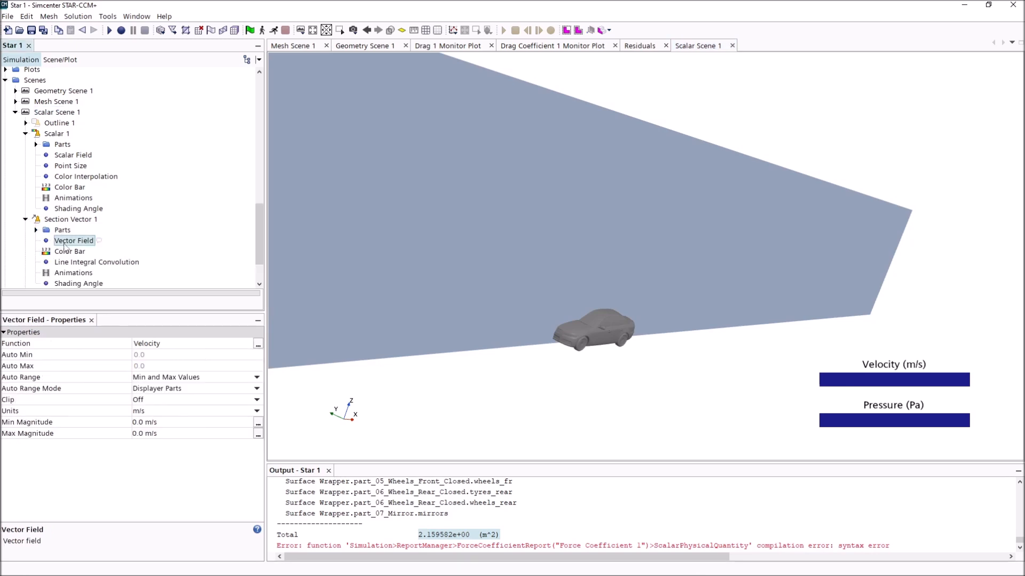
{"action": "left_click", "coordinate": [159, 405]}
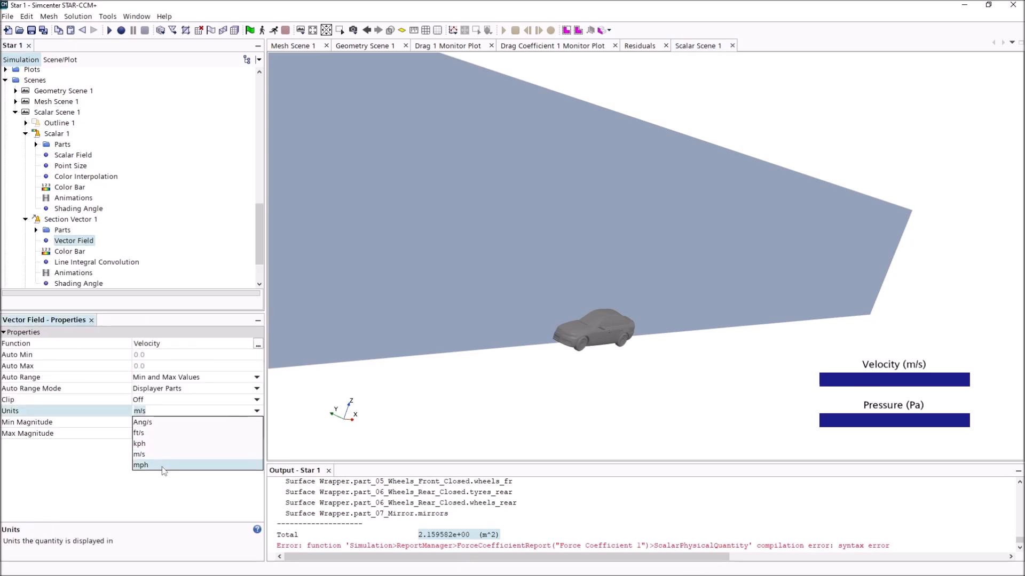
{"action": "left_click", "coordinate": [153, 440]}
Set the Section Vector 1 color bar to the blue-red color map with 100 levels
{"action": "left_click", "coordinate": [68, 253]}
{"action": "left_click", "coordinate": [164, 344]}
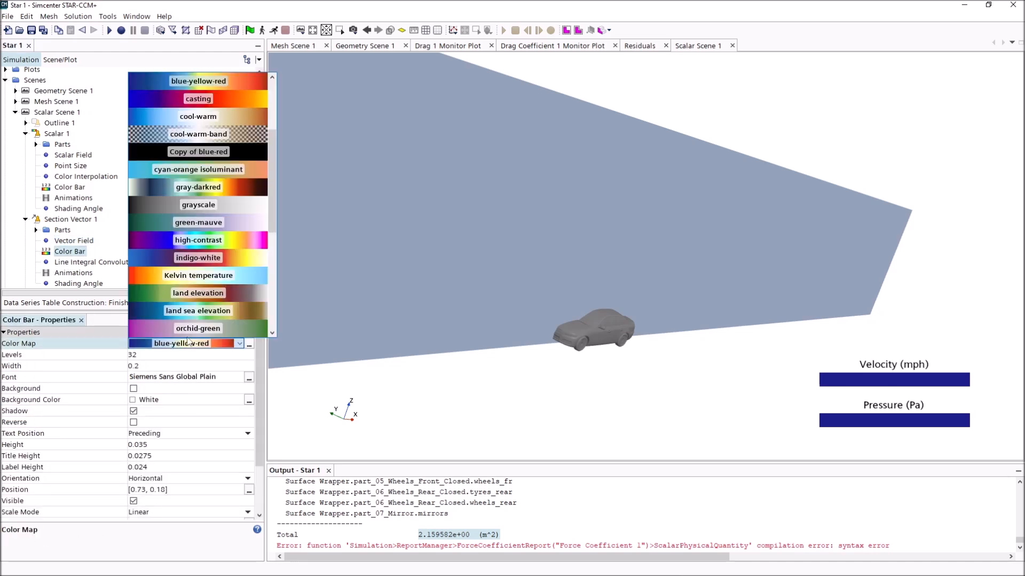
{"action": "left_click", "coordinate": [219, 85]}
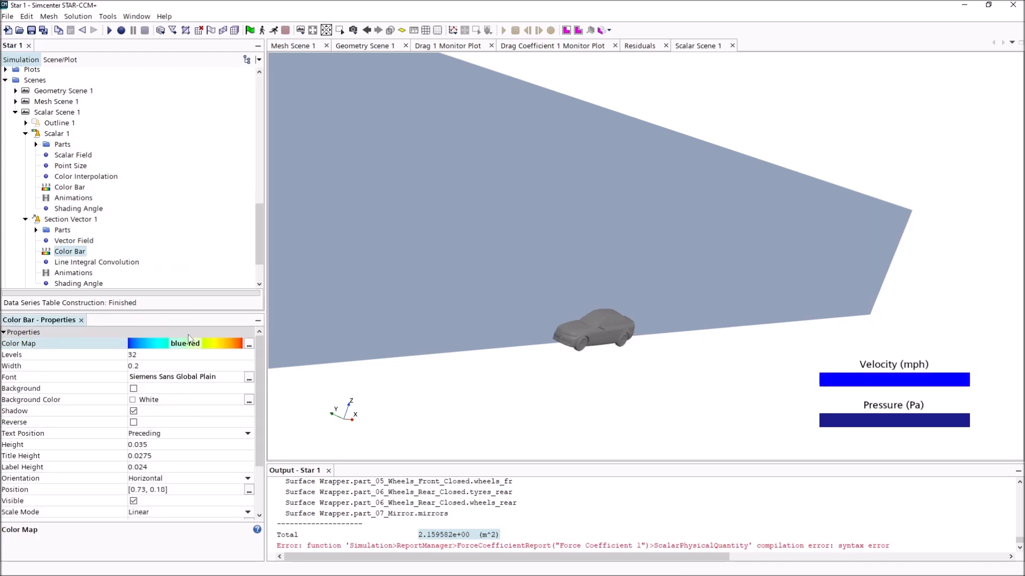
{"action": "left_click", "coordinate": [157, 354]}
{"action": "type", "text": "100"}
{"action": "key", "text": "Return"}
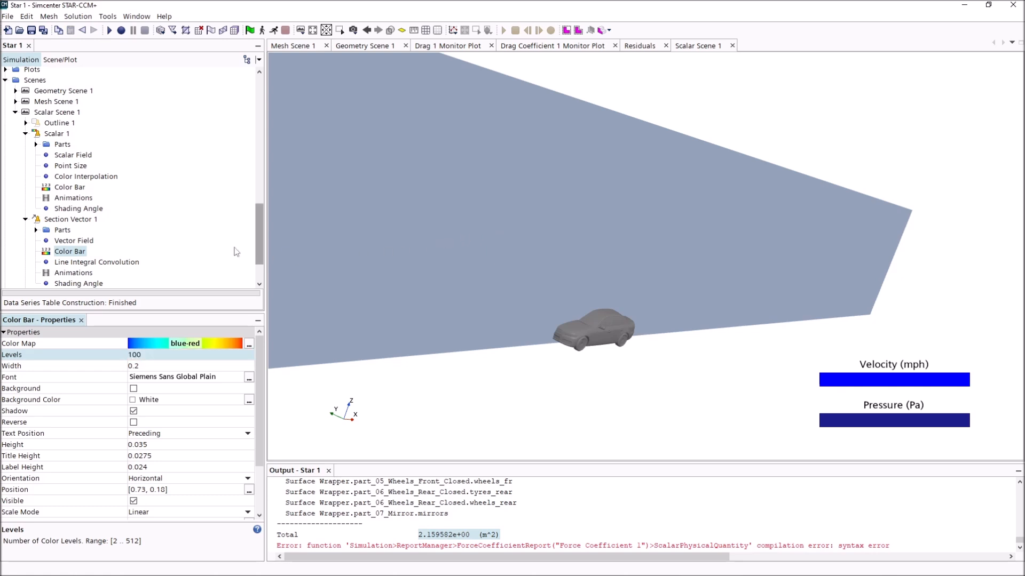
Change the projection mode of Scalar Scene 1 and frame the car against the section plane
{"action": "left_click", "coordinate": [50, 219]}
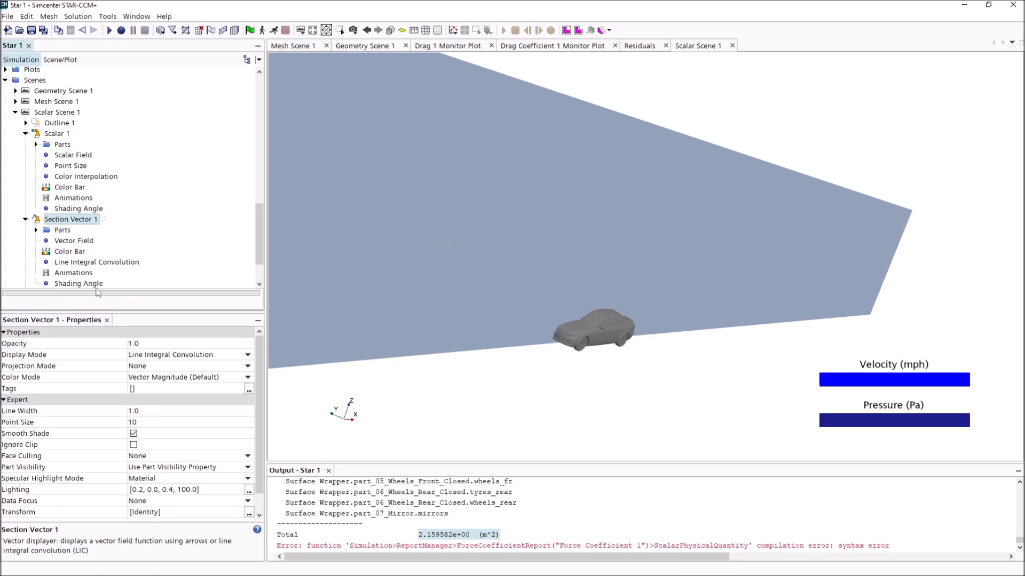
{"action": "left_click", "coordinate": [77, 242]}
{"action": "left_click_drag", "start_coordinate": [715, 289], "coordinate": [622, 352]}
{"action": "left_click", "coordinate": [606, 405]}
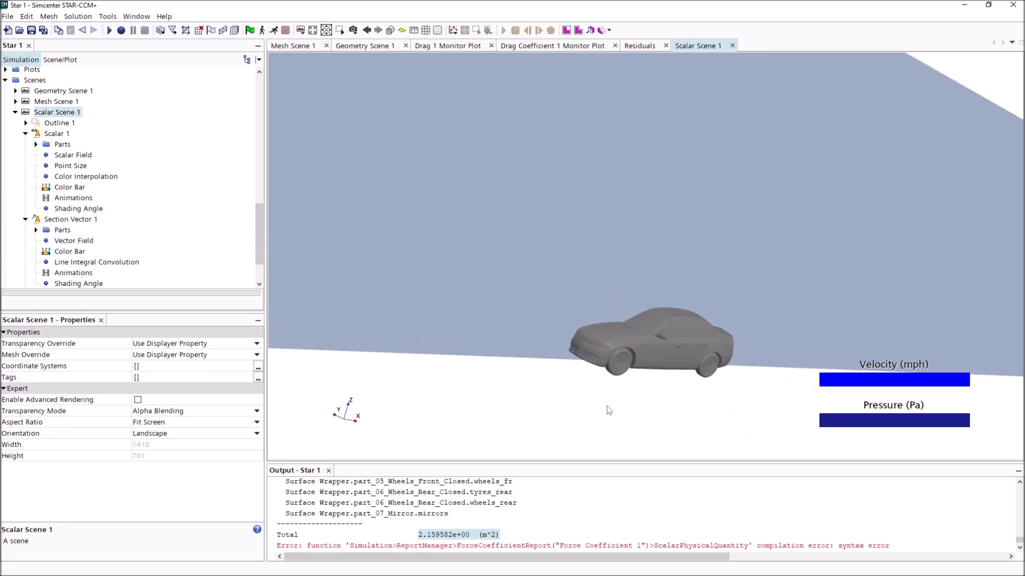
{"action": "key", "text": "s"}
{"action": "scroll", "coordinate": [594, 343], "scroll_direction": "down", "scroll_amount": 5}
{"action": "left_click_drag", "start_coordinate": [571, 340], "coordinate": [600, 291]}
{"action": "left_click", "coordinate": [341, 30]}
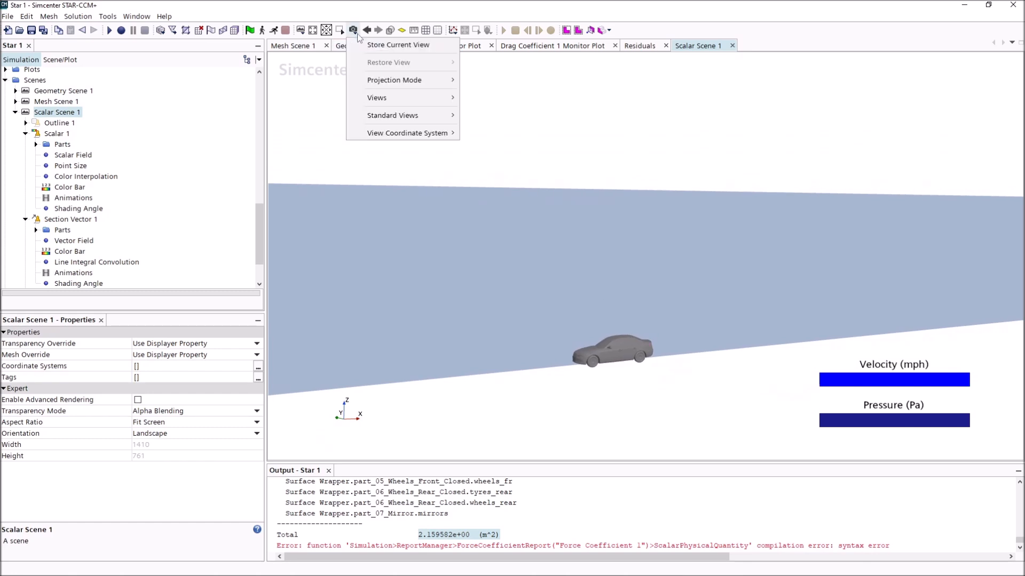
{"action": "mouse_move", "coordinate": [409, 80]}
{"action": "left_click", "coordinate": [489, 91]}
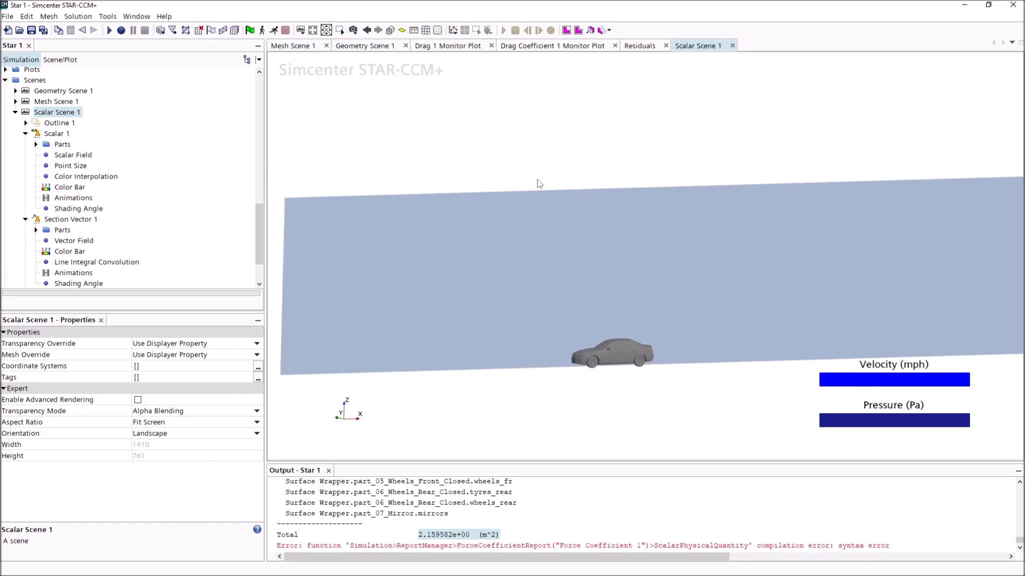
{"action": "scroll", "coordinate": [552, 329], "scroll_direction": "up", "scroll_amount": 5}
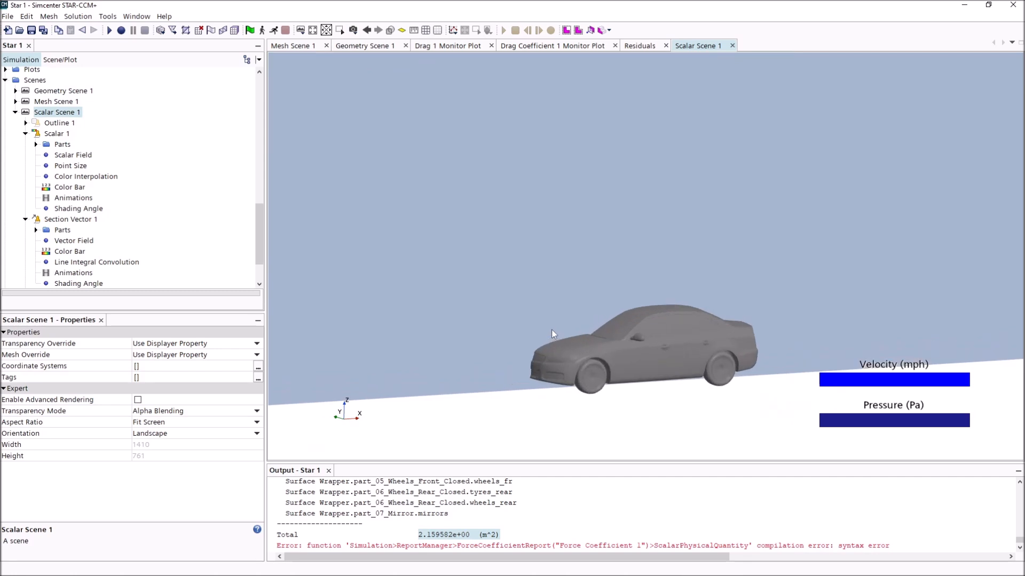
{"action": "right_click_drag", "start_coordinate": [552, 328], "coordinate": [519, 289]}
{"action": "scroll", "coordinate": [508, 297], "scroll_direction": "down", "scroll_amount": 4}
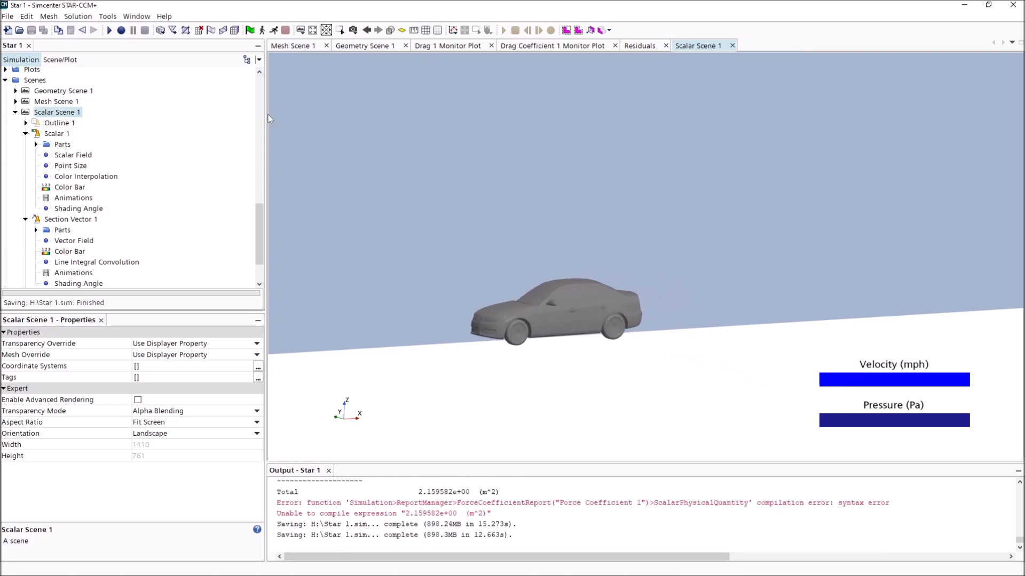
Arrange Scalar Scene 1 below the Drag 1 and Drag Coefficient 1 monitor plots, set side by side, and narrow the simulation tree
{"action": "left_click_drag", "start_coordinate": [268, 115], "coordinate": [207, 135]}
{"action": "left_click_drag", "start_coordinate": [613, 44], "coordinate": [557, 405]}
{"action": "left_click_drag", "start_coordinate": [412, 462], "coordinate": [414, 491]}
{"action": "left_click_drag", "start_coordinate": [373, 45], "coordinate": [249, 156]}
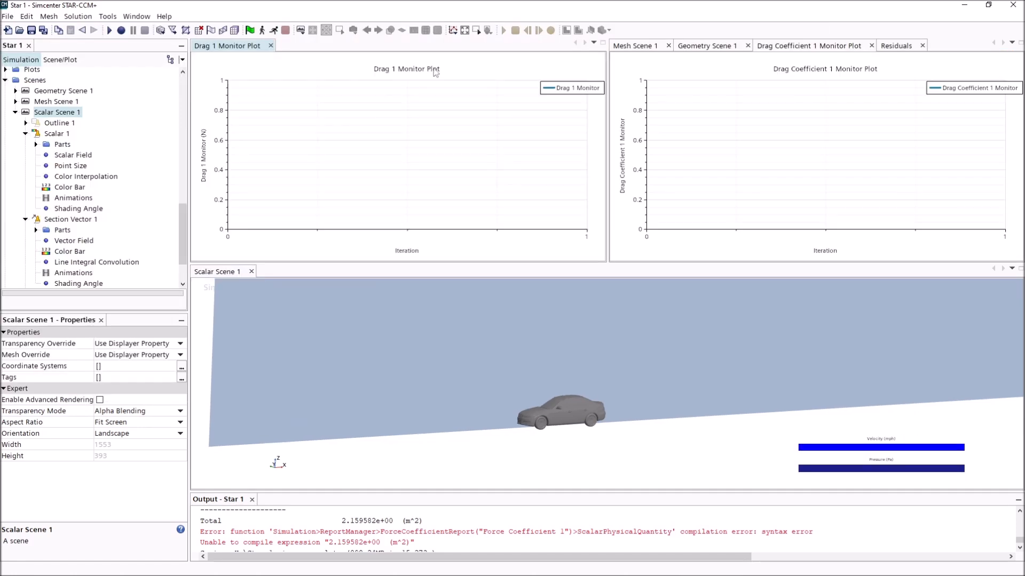
{"action": "left_click", "coordinate": [811, 46]}
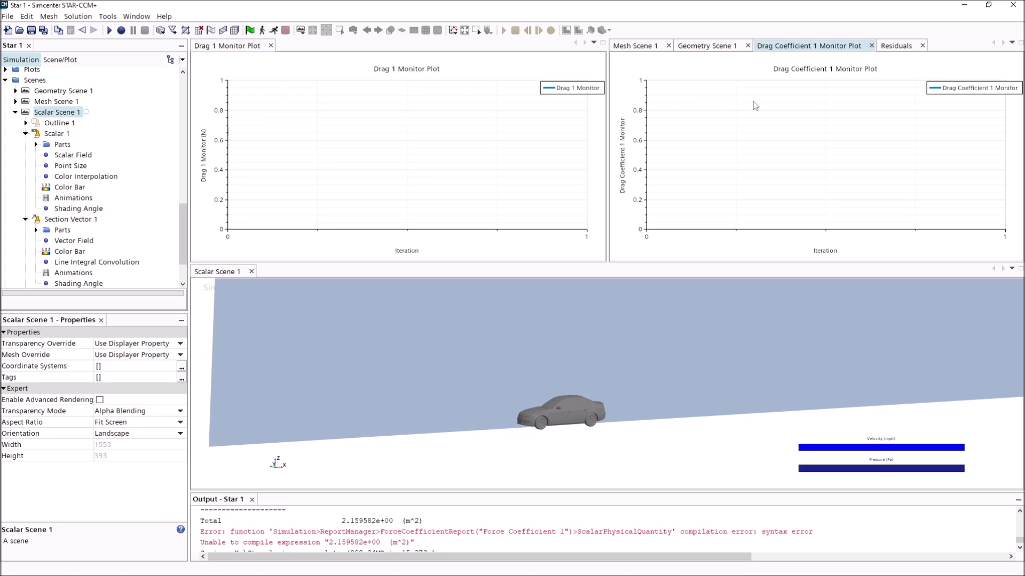
{"action": "left_click_drag", "start_coordinate": [582, 399], "coordinate": [592, 375]}
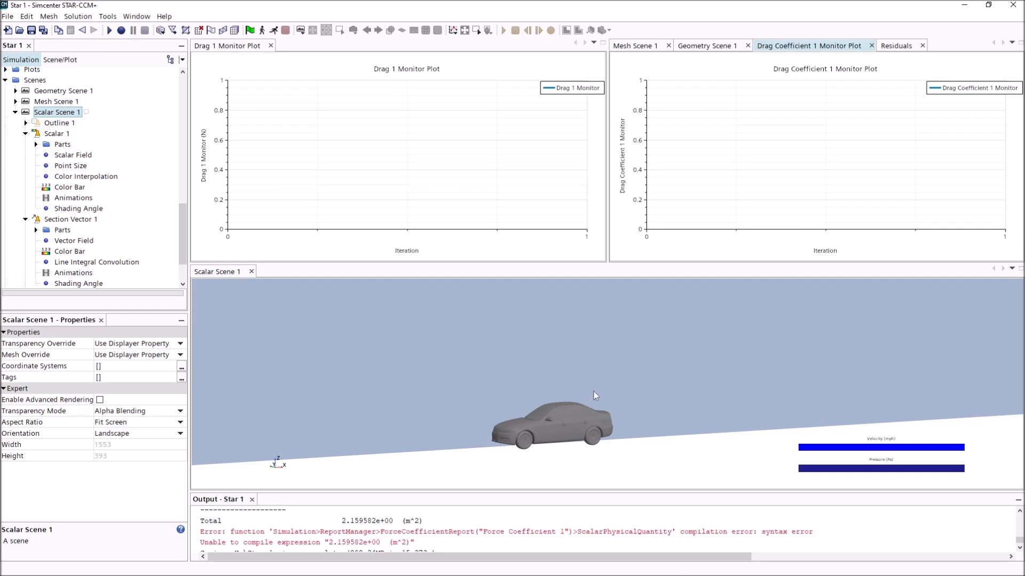
{"action": "left_click_drag", "start_coordinate": [590, 396], "coordinate": [593, 386]}
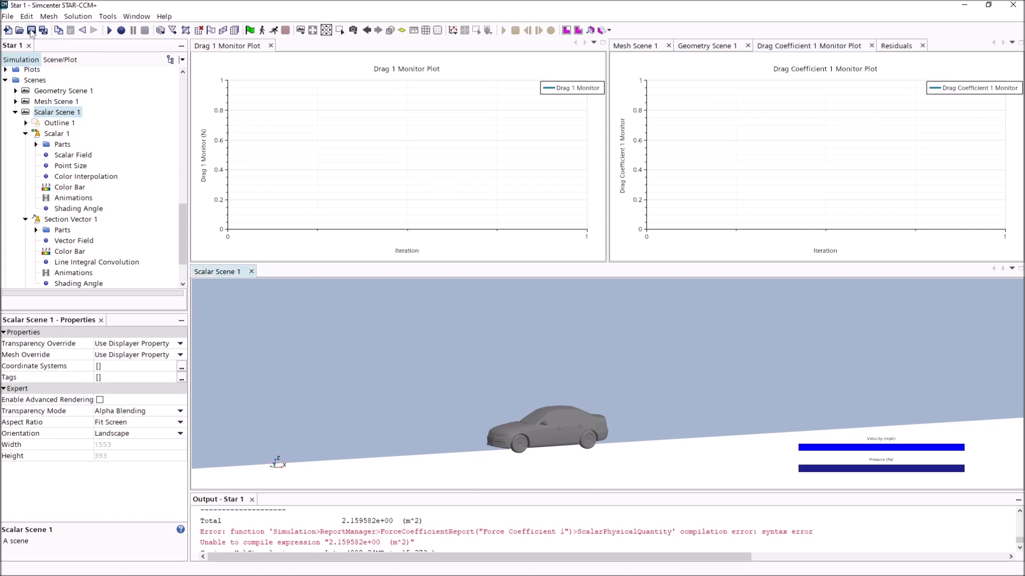
Try to run the simulation and inspect the reference area expression cited in the output error
{"action": "left_click", "coordinate": [274, 32]}
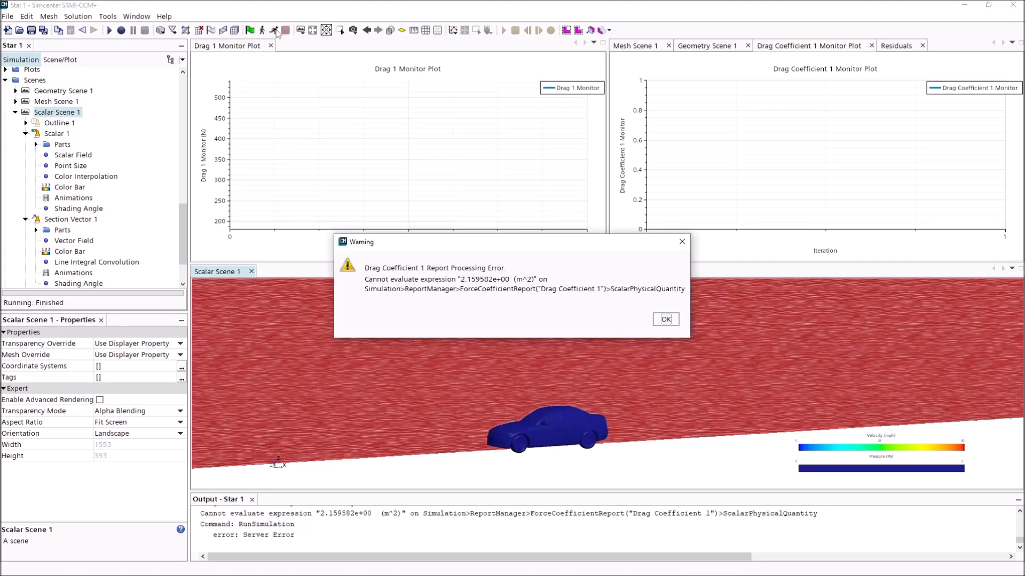
{"action": "key", "text": "Return"}
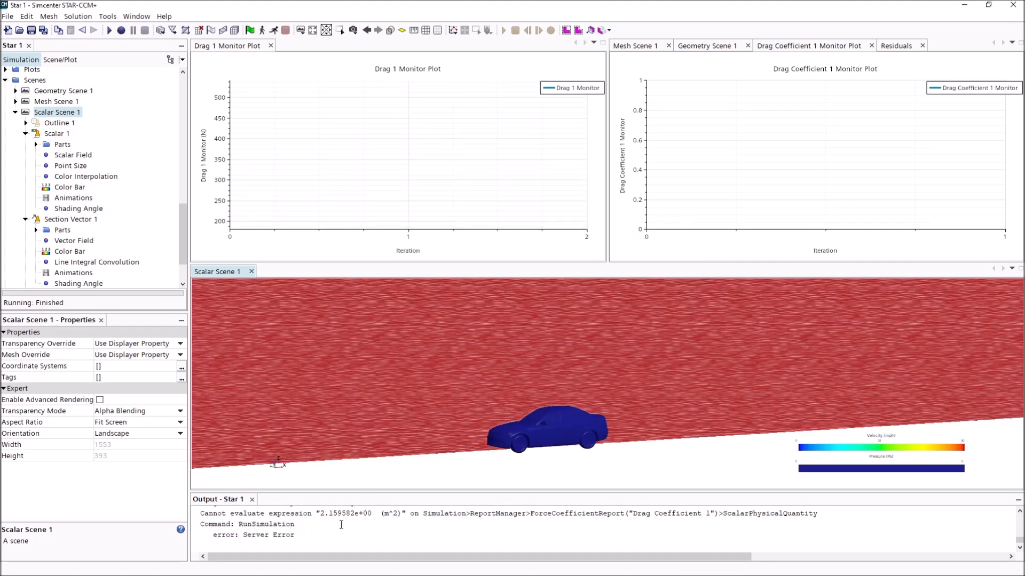
{"action": "left_click", "coordinate": [361, 514]}
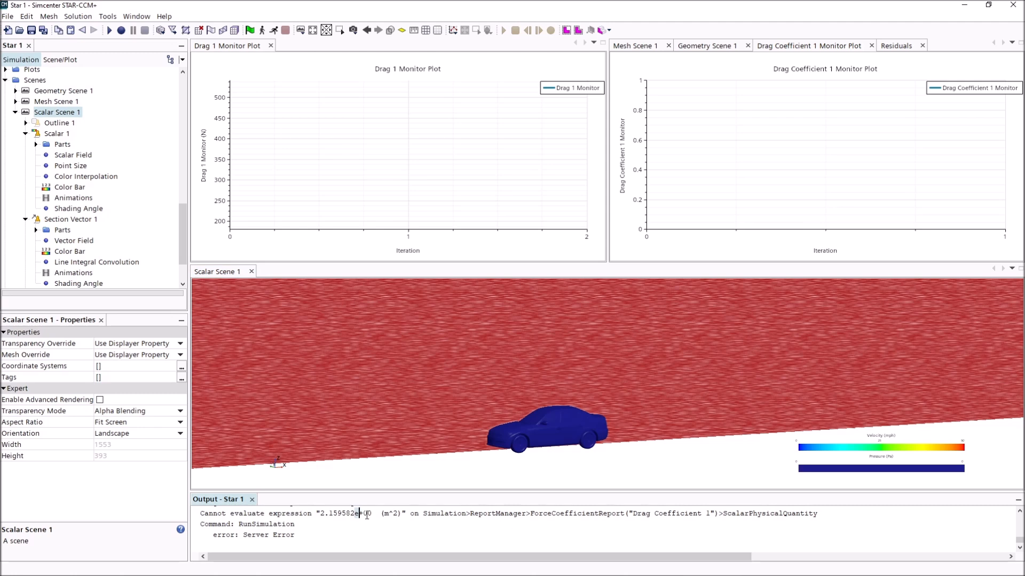
{"action": "left_click", "coordinate": [354, 514]}
{"action": "left_click_drag", "start_coordinate": [319, 516], "coordinate": [398, 514]}
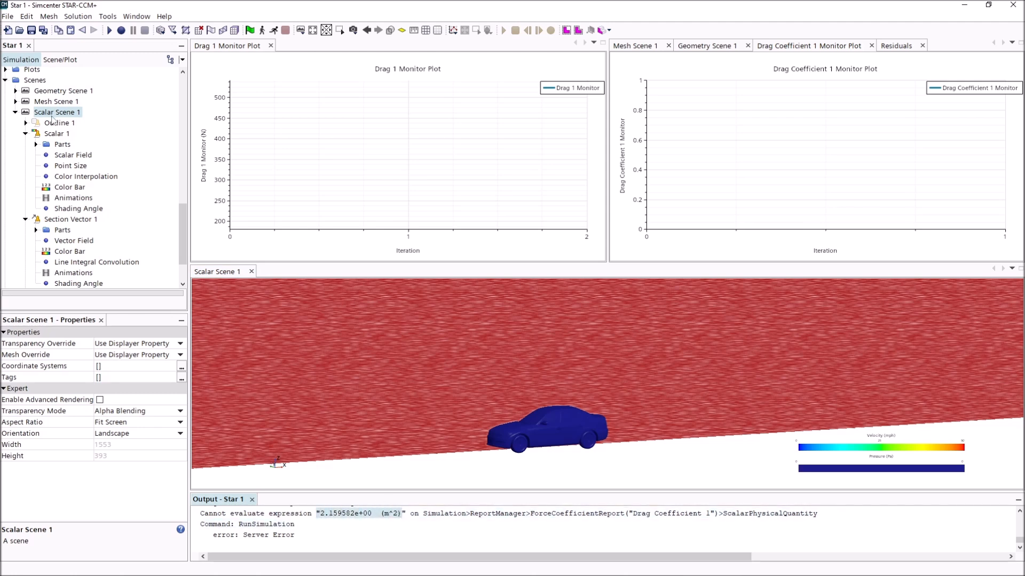
Correct the reference area of the Drag Coefficient 1 report to 2.159582 m^2
{"action": "scroll", "coordinate": [52, 120], "scroll_direction": "up", "scroll_amount": 3}
{"action": "left_click", "coordinate": [53, 145]}
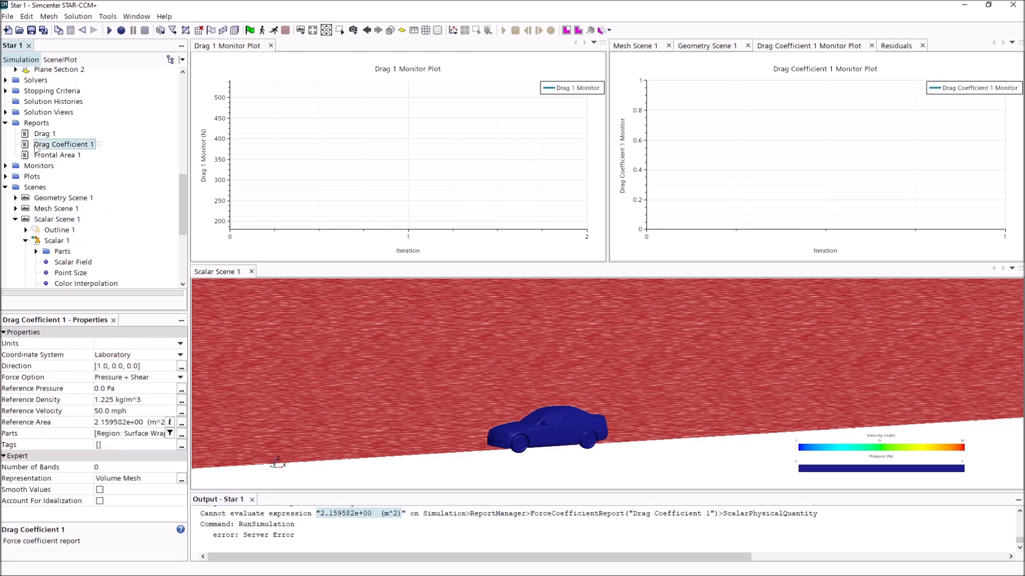
{"action": "left_click", "coordinate": [140, 423]}
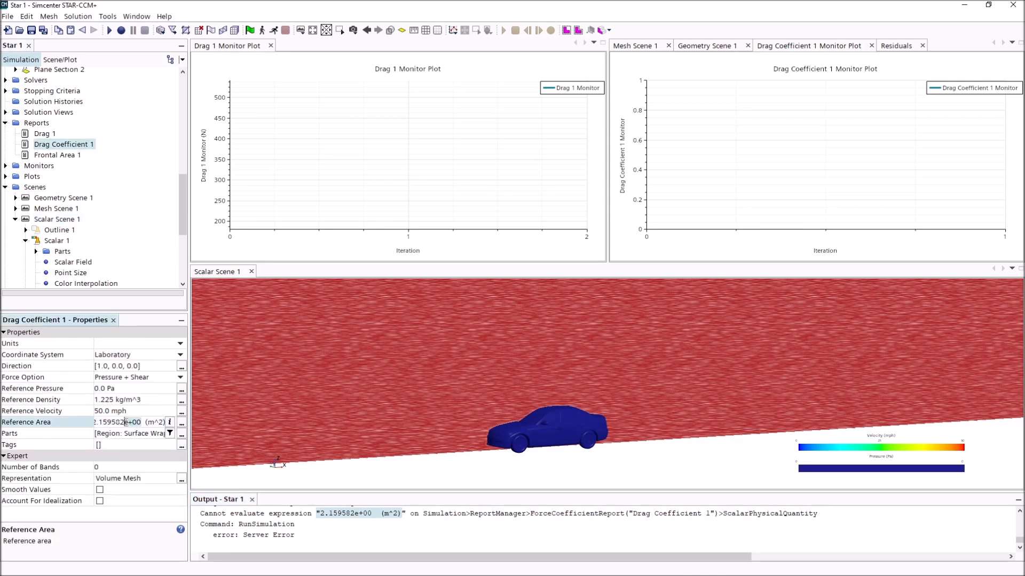
{"action": "key", "text": "Delete"}
{"action": "key", "text": "Return"}
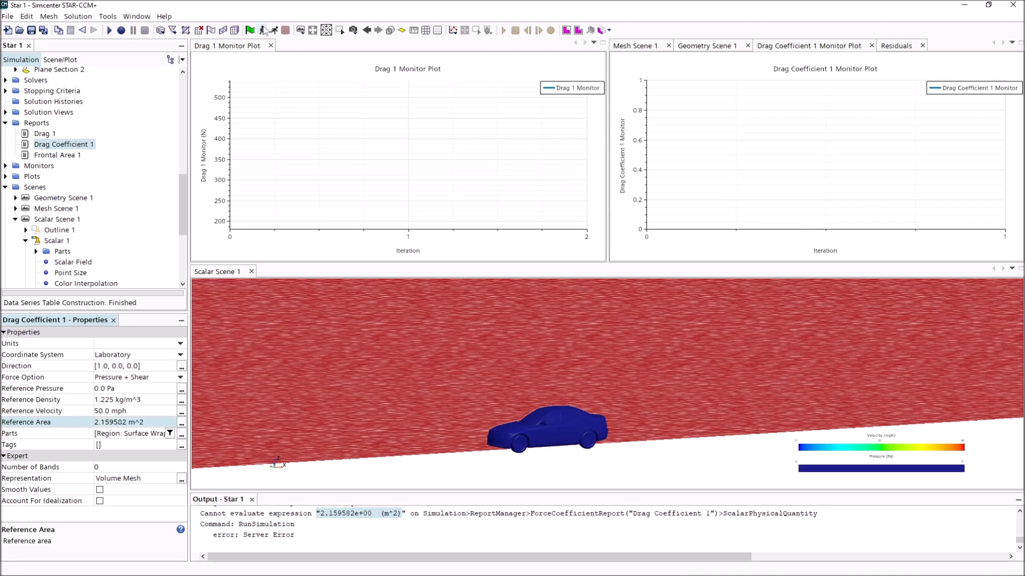
Clear the solution history and fields without resetting the mesh, and run the simulation again
{"action": "left_click", "coordinate": [108, 16]}
{"action": "mouse_move", "coordinate": [126, 16]}
{"action": "mouse_move", "coordinate": [78, 17]}
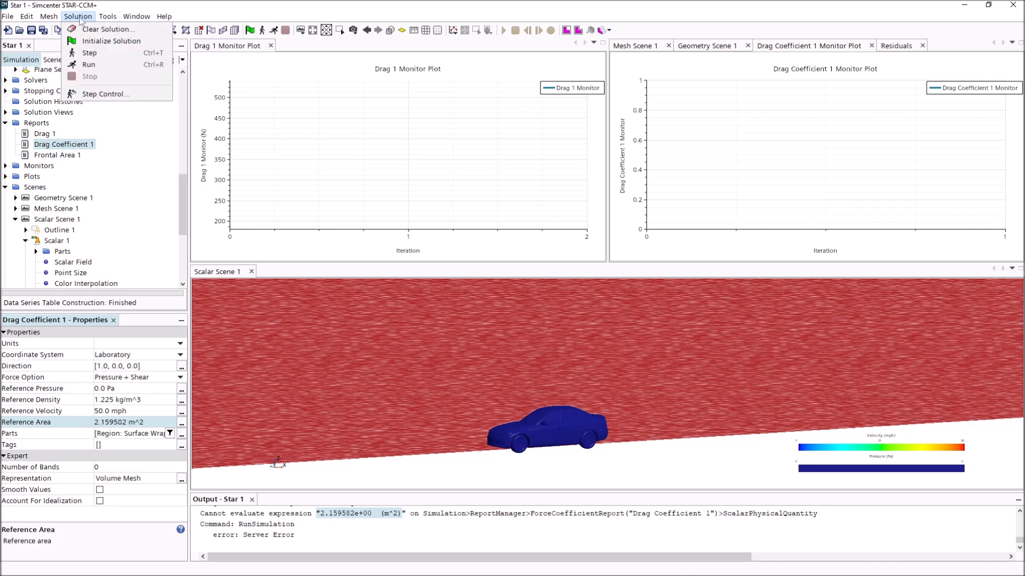
{"action": "left_click", "coordinate": [79, 29]}
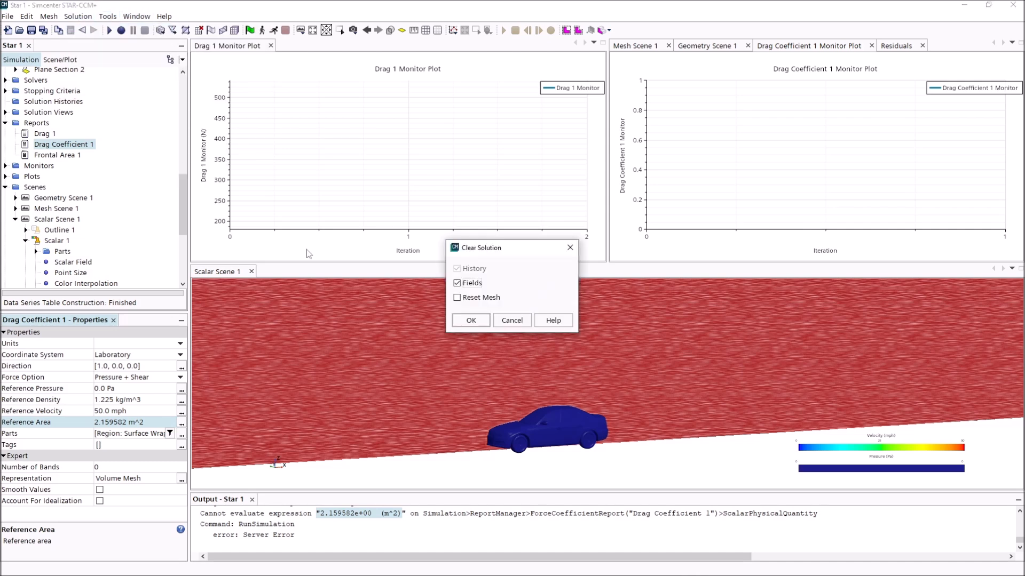
{"action": "left_click", "coordinate": [472, 320]}
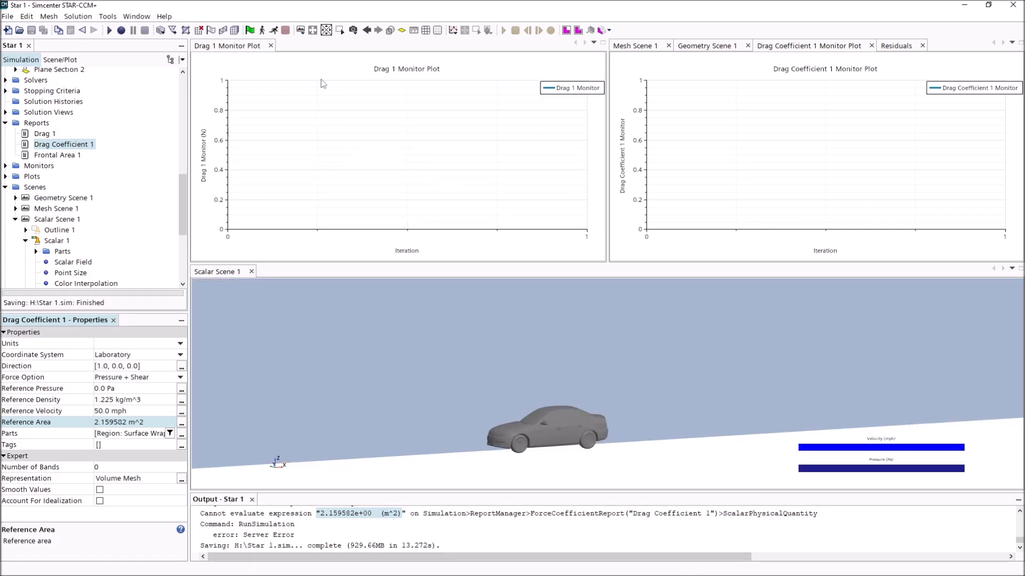
{"action": "left_click", "coordinate": [274, 30]}
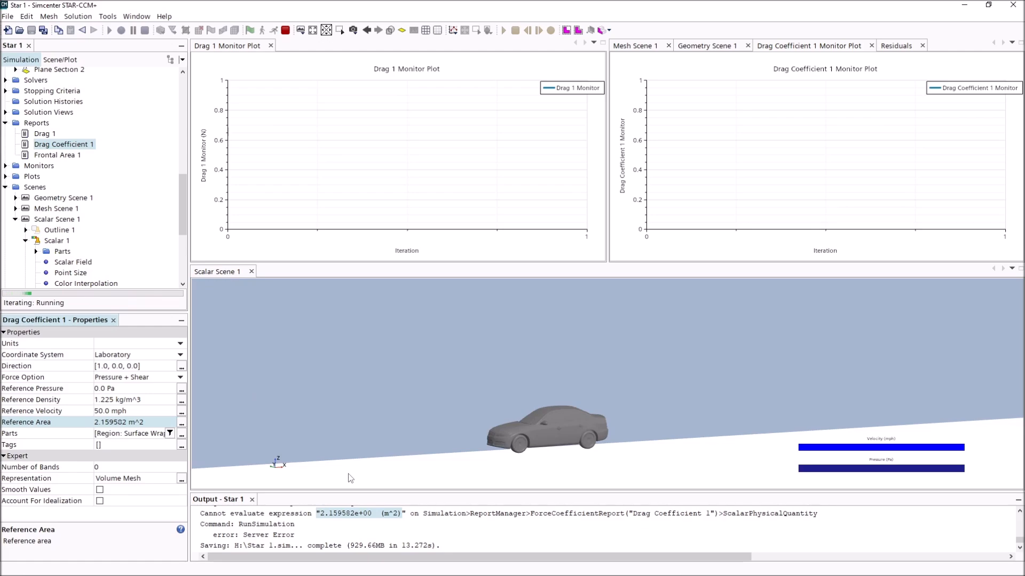
Check the shear stress specification in the physics conditions of the Surface Wrapper.Air.Floor boundary
{"action": "scroll", "coordinate": [80, 185], "scroll_direction": "down", "scroll_amount": 5}
{"action": "left_click", "coordinate": [80, 186]}
{"action": "scroll", "coordinate": [64, 93], "scroll_direction": "up", "scroll_amount": 3}
{"action": "left_click", "coordinate": [64, 93]}
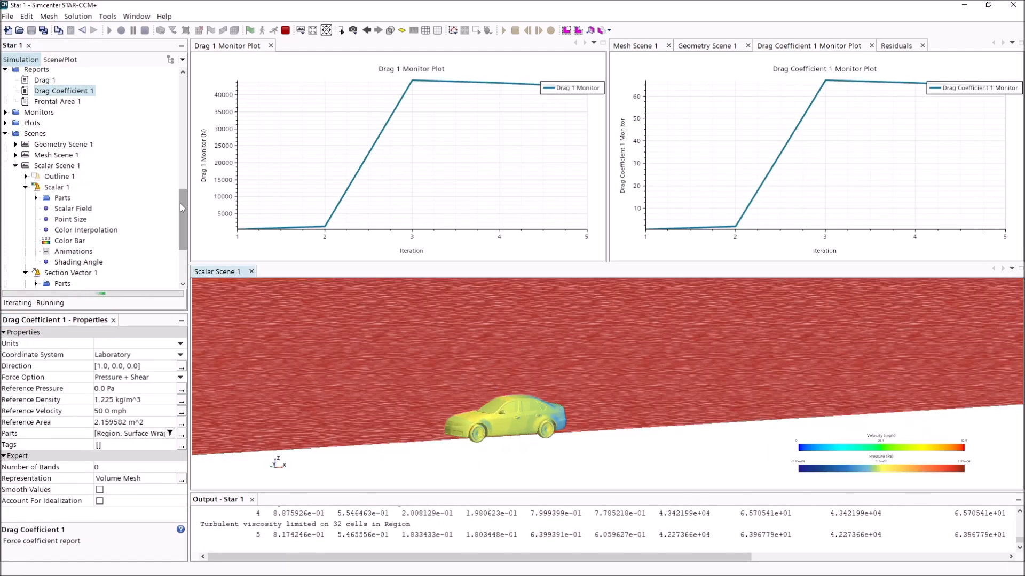
{"action": "scroll", "coordinate": [46, 134], "scroll_direction": "up", "scroll_amount": 3}
{"action": "scroll", "coordinate": [80, 146], "scroll_direction": "up", "scroll_amount": 10}
{"action": "scroll", "coordinate": [547, 362], "scroll_direction": "down", "scroll_amount": 5}
{"action": "left_click", "coordinate": [96, 146]}
{"action": "left_click", "coordinate": [36, 135]}
{"action": "left_click", "coordinate": [101, 221]}
{"action": "left_click", "coordinate": [80, 167]}
{"action": "scroll", "coordinate": [547, 363], "scroll_direction": "up", "scroll_amount": 5}
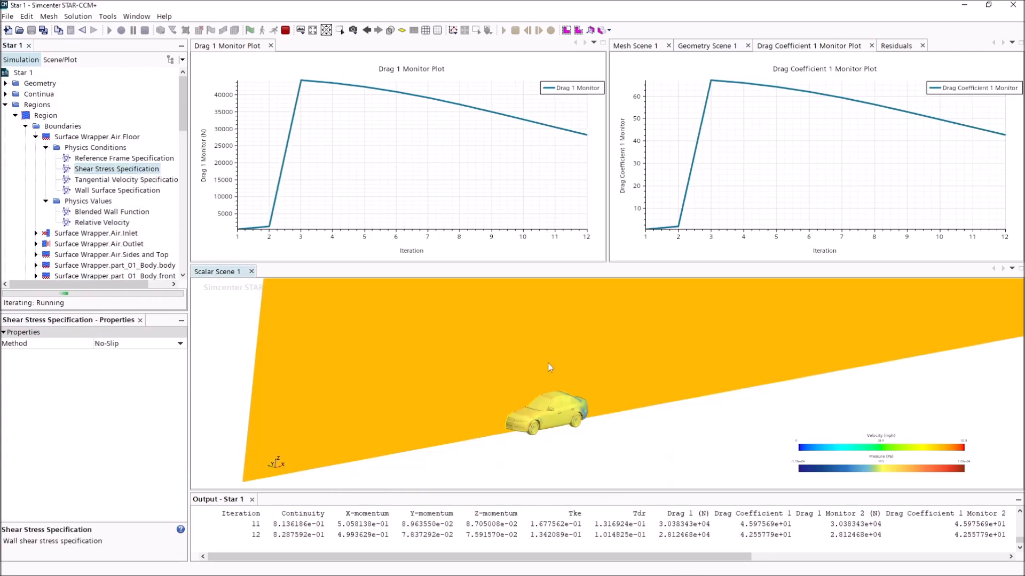
Set the left axis maximum of the Drag Coefficient 1 Monitor Plot to 0.5
{"action": "left_click", "coordinate": [548, 363]}
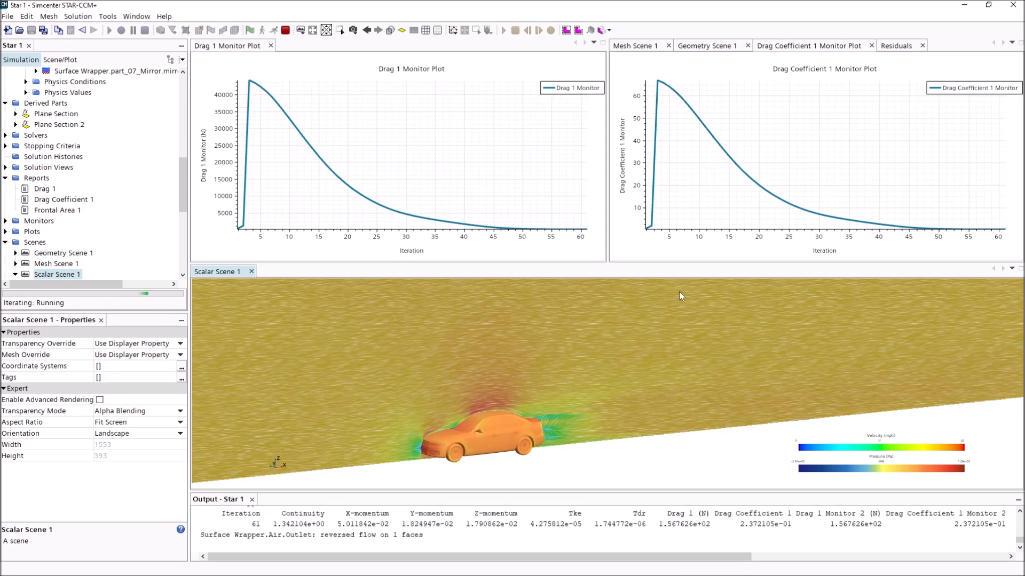
{"action": "scroll", "coordinate": [107, 188], "scroll_direction": "down", "scroll_amount": 2}
{"action": "left_click", "coordinate": [70, 231]}
{"action": "left_click", "coordinate": [134, 410]}
{"action": "type", "text": "0.5"}
{"action": "left_click", "coordinate": [16, 188]}
Try minimum magnitudes of 25 mph and 45 mph for the Section Vector 1 velocity field
{"action": "scroll", "coordinate": [106, 214], "scroll_direction": "down", "scroll_amount": 3}
{"action": "left_click", "coordinate": [74, 264]}
{"action": "left_click", "coordinate": [132, 423]}
{"action": "type", "text": "25"}
{"action": "key", "text": "Return"}
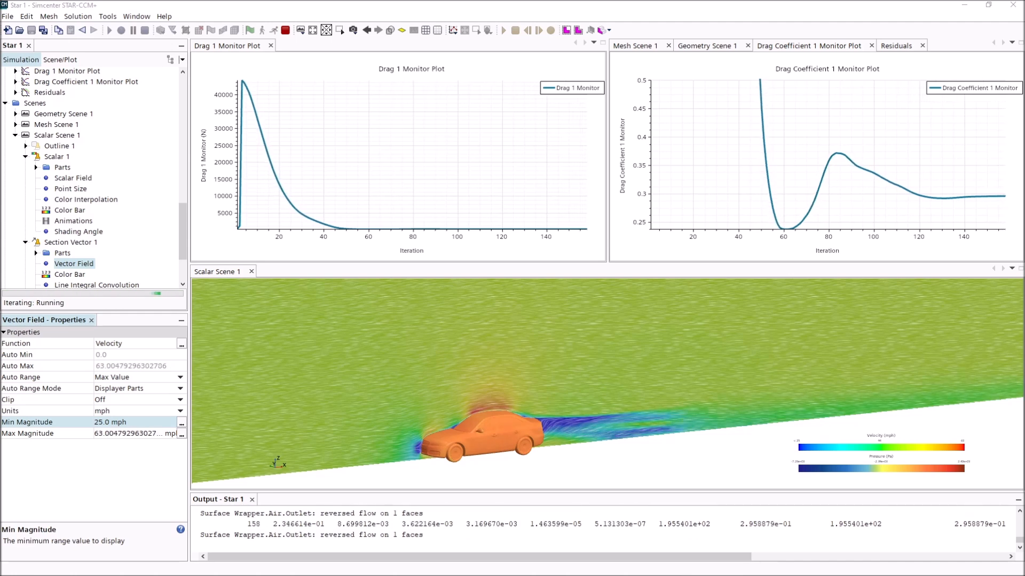
{"action": "left_click", "coordinate": [122, 422]}
{"action": "type", "text": "45"}
{"action": "key", "text": "Return"}
Set the minimum magnitude of the Section Vector 1 velocity field to 0 mph
{"action": "left_click", "coordinate": [122, 422]}
{"action": "type", "text": "0"}
{"action": "key", "text": "Return"}
{"action": "left_click", "coordinate": [357, 474]}
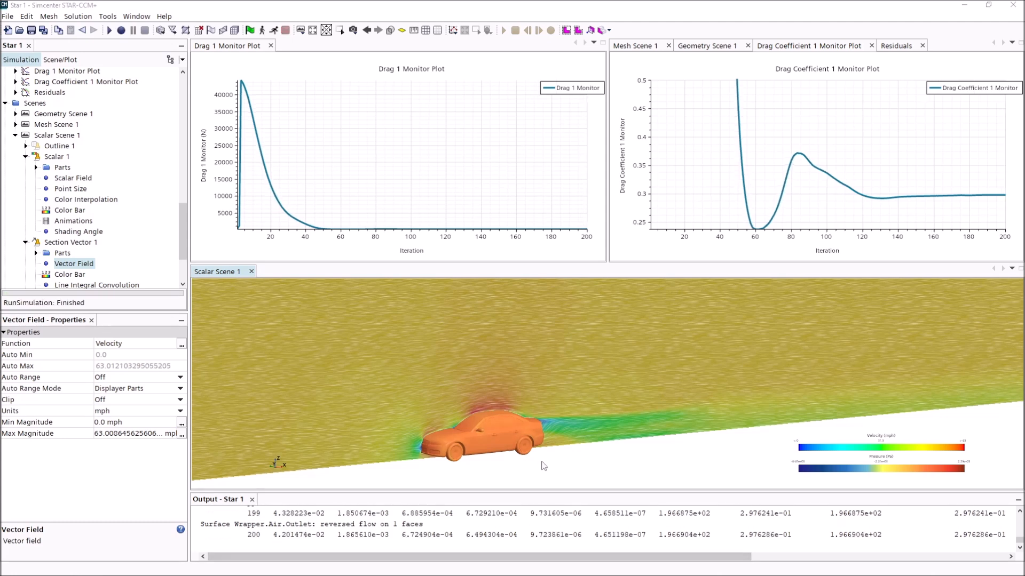
Examine the iteration 200 row in the output and the end of the drag coefficient curve
{"action": "left_click", "coordinate": [201, 526]}
{"action": "left_click_drag", "start_coordinate": [245, 535], "coordinate": [410, 542]}
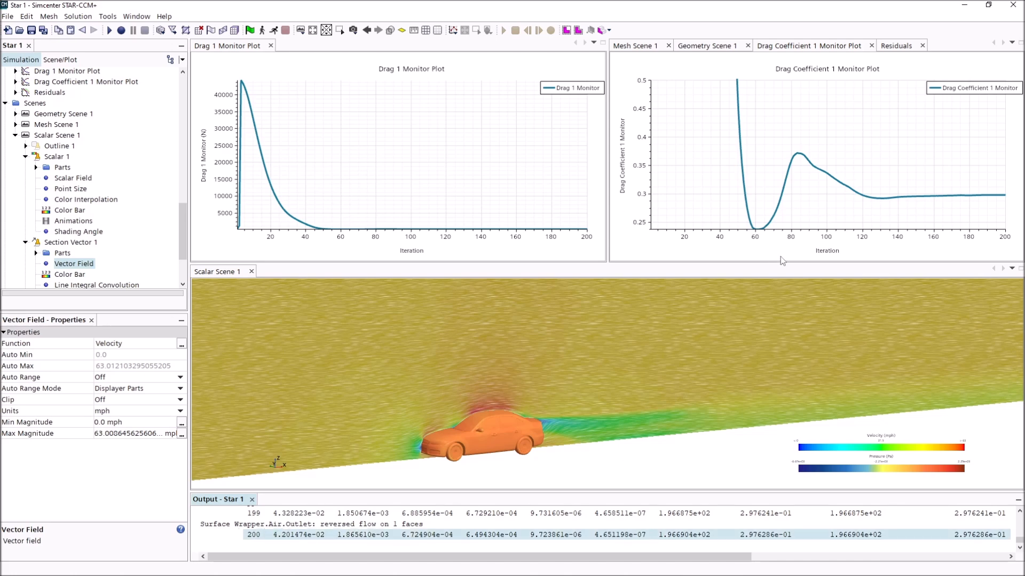
{"action": "left_click", "coordinate": [854, 233]}
{"action": "left_click", "coordinate": [1002, 195]}
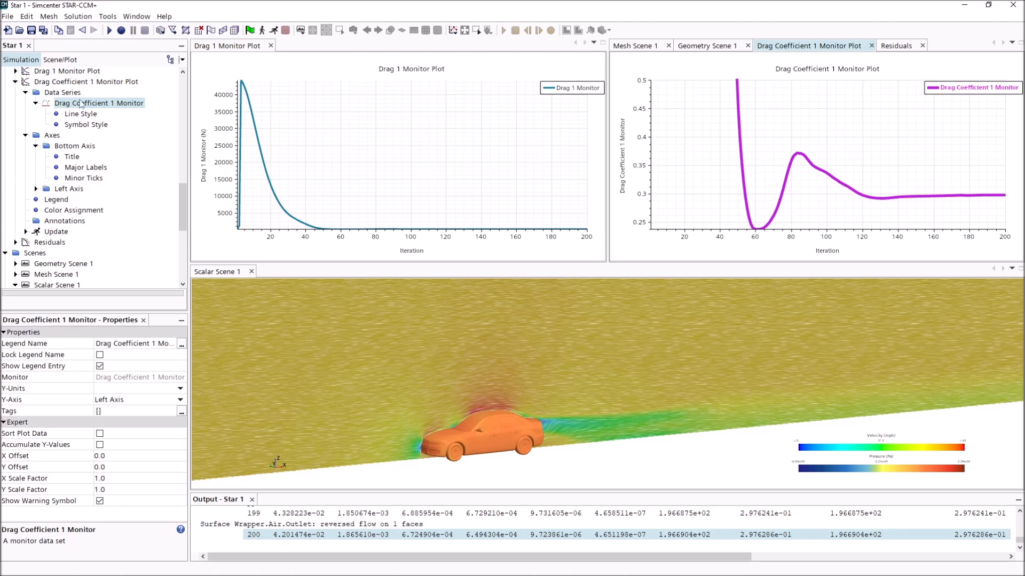
Unlock the left axis maximum of the Drag Coefficient 1 Monitor Plot to view its full range, and lock it again
{"action": "left_click", "coordinate": [627, 154]}
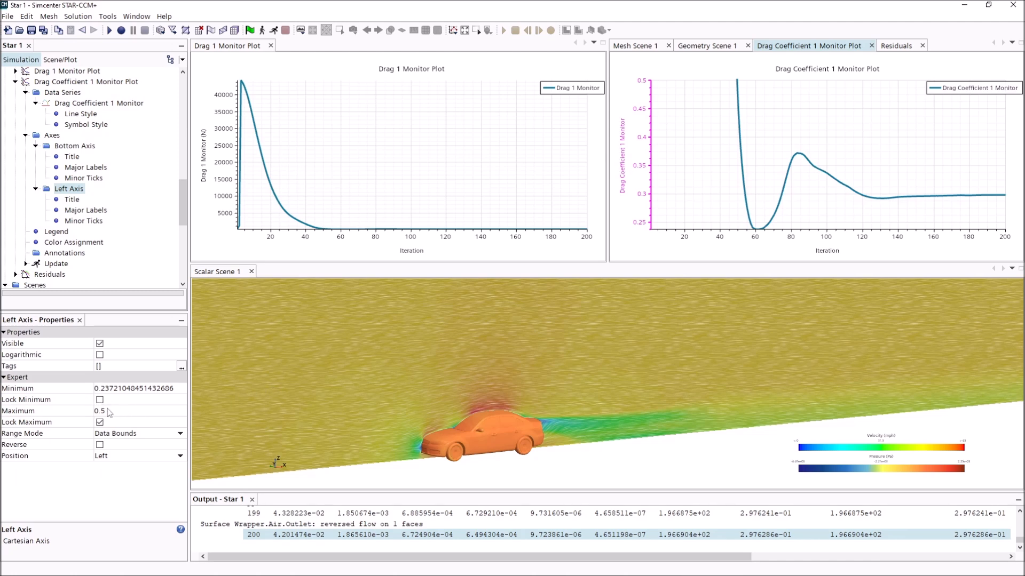
{"action": "left_click", "coordinate": [100, 422]}
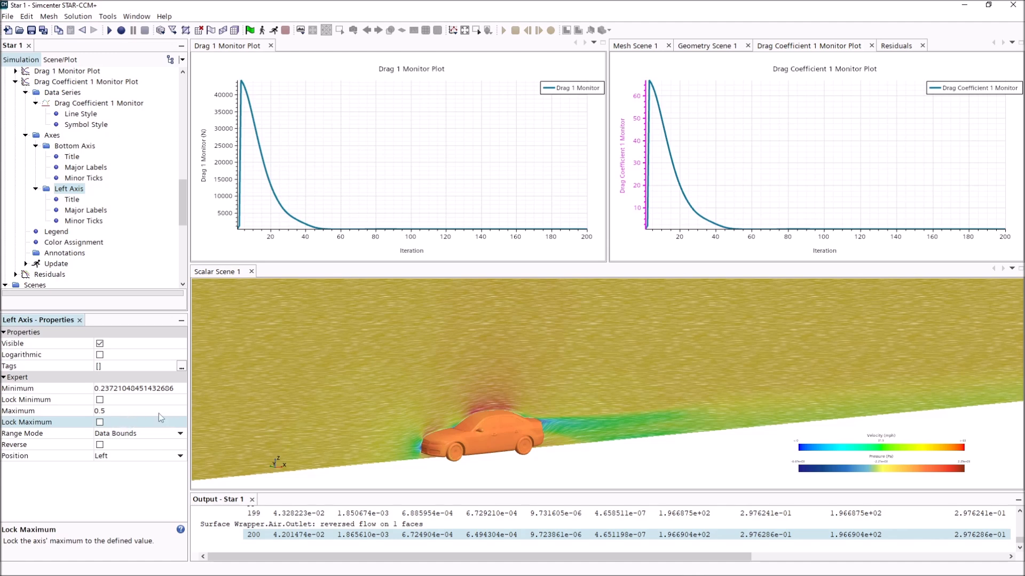
{"action": "left_click", "coordinate": [100, 423]}
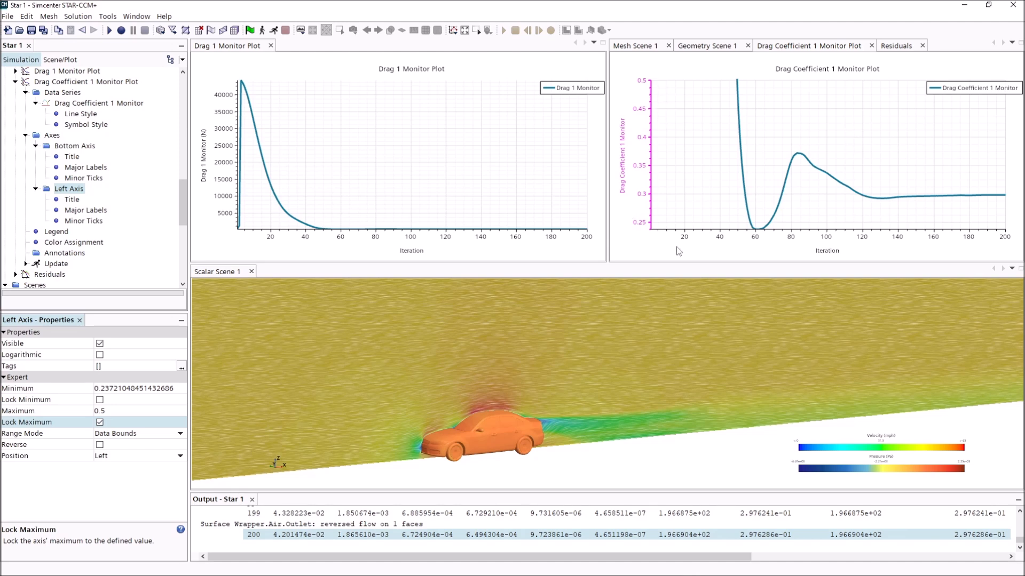
{"action": "left_click", "coordinate": [638, 258]}
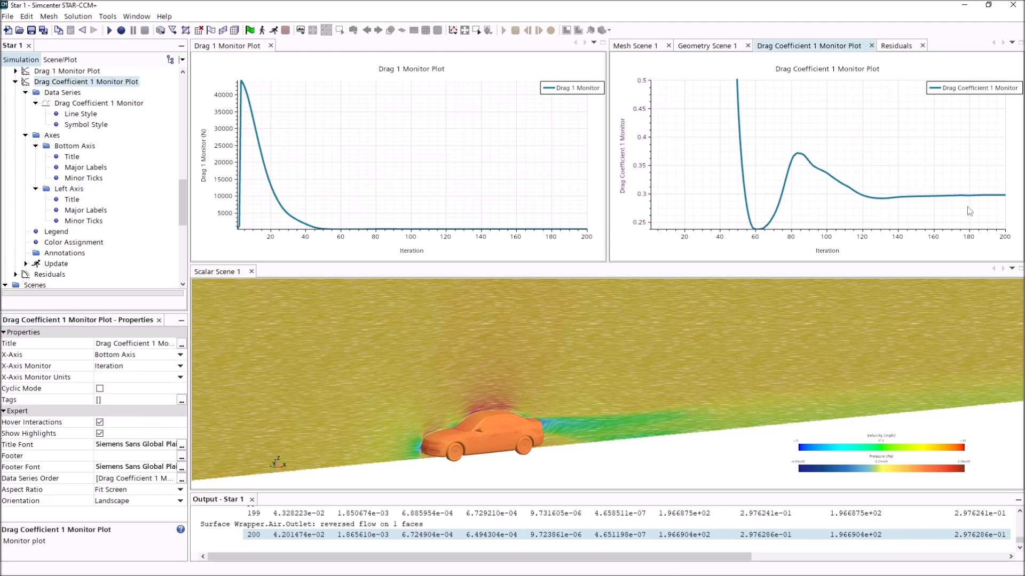
Examine the final iterations of the Drag 1 Monitor Plot up close, and return to its full range
{"action": "left_click_drag", "start_coordinate": [594, 237], "coordinate": [518, 200]}
{"action": "right_click_drag", "start_coordinate": [576, 196], "coordinate": [571, 109]}
{"action": "right_click_drag", "start_coordinate": [581, 215], "coordinate": [494, 49]}
{"action": "scroll", "coordinate": [567, 169], "scroll_direction": "up", "scroll_amount": 5}
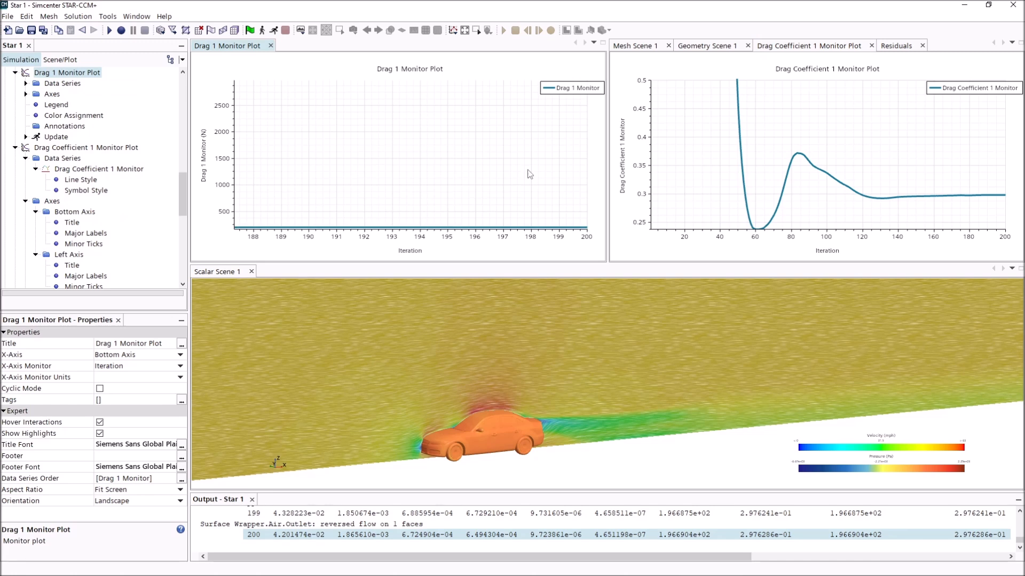
{"action": "scroll", "coordinate": [542, 186], "scroll_direction": "up", "scroll_amount": 8}
{"action": "right_click_drag", "start_coordinate": [578, 221], "coordinate": [422, 52]}
{"action": "right_click_drag", "start_coordinate": [619, 256], "coordinate": [451, 94]}
{"action": "scroll", "coordinate": [453, 155], "scroll_direction": "down", "scroll_amount": 3}
{"action": "scroll", "coordinate": [451, 154], "scroll_direction": "down", "scroll_amount": 15}
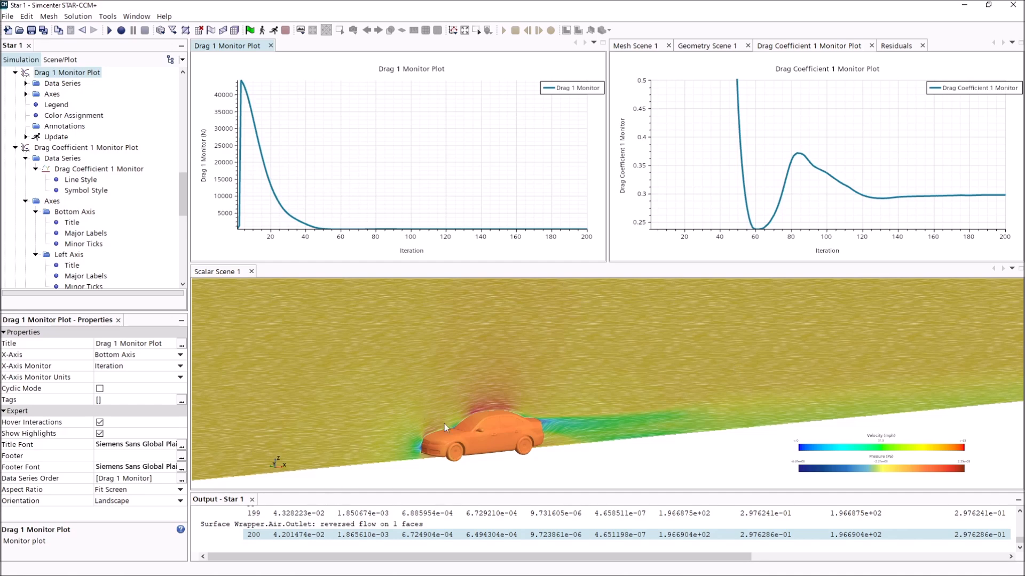
Inspect the velocity field around the whole car from the side in Scalar Scene 1
{"action": "scroll", "coordinate": [444, 424], "scroll_direction": "up", "scroll_amount": 2}
{"action": "right_click_drag", "start_coordinate": [444, 425], "coordinate": [532, 338]}
{"action": "scroll", "coordinate": [584, 351], "scroll_direction": "up", "scroll_amount": 3}
{"action": "mouse_move", "coordinate": [605, 334]}
{"action": "left_mouse_down"}
{"action": "mouse_move", "coordinate": [608, 364]}
{"action": "mouse_move", "coordinate": [595, 326]}
{"action": "left_mouse_up"}
{"action": "right_click_drag", "start_coordinate": [595, 326], "coordinate": [589, 355]}
{"action": "scroll", "coordinate": [495, 393], "scroll_direction": "up", "scroll_amount": 4}
{"action": "left_click_drag", "start_coordinate": [532, 374], "coordinate": [628, 372]}
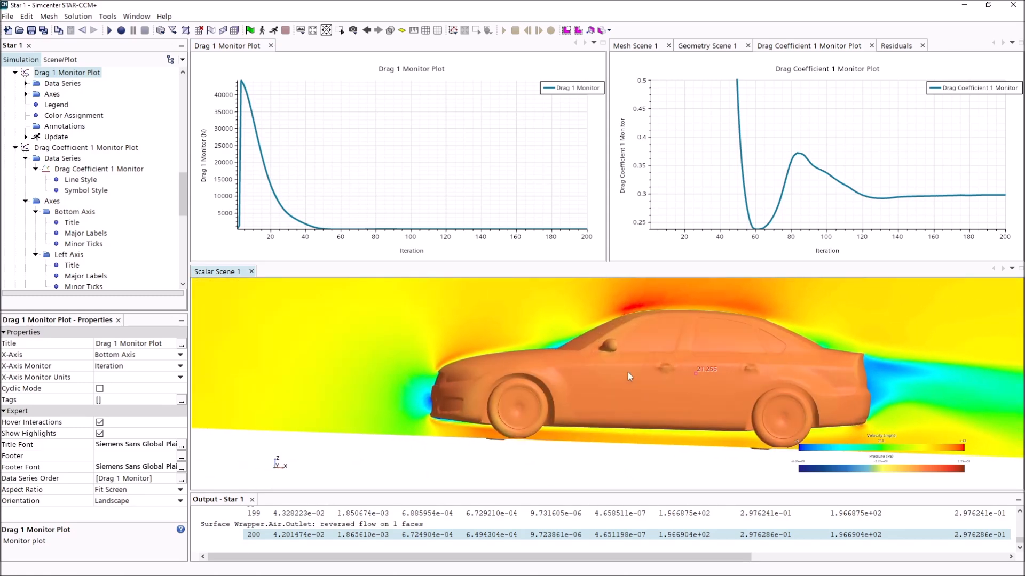
{"action": "scroll", "coordinate": [546, 408], "scroll_direction": "down", "scroll_amount": 5}
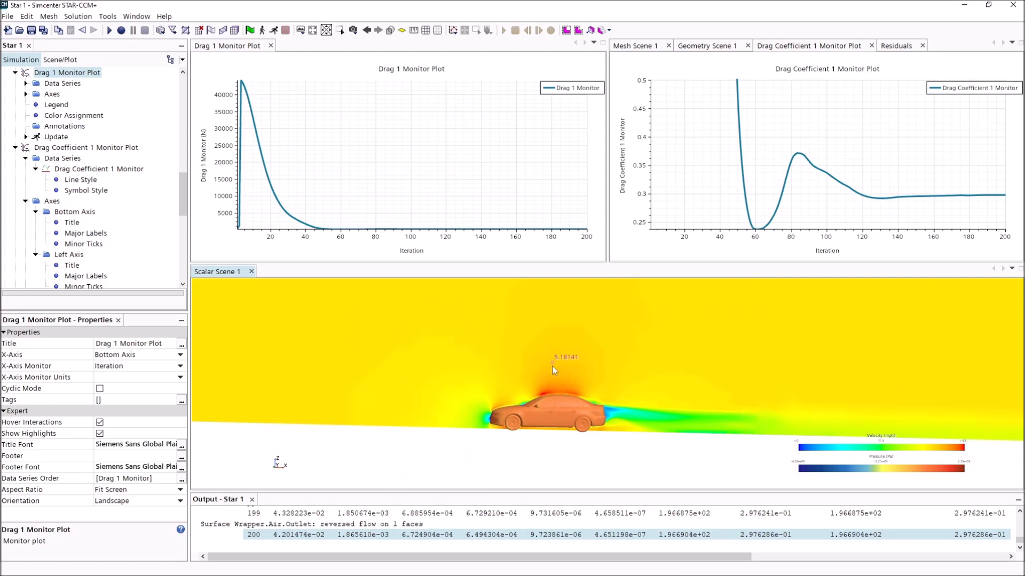
{"action": "left_click", "coordinate": [449, 422]}
{"action": "right_click_drag", "start_coordinate": [459, 366], "coordinate": [444, 402]}
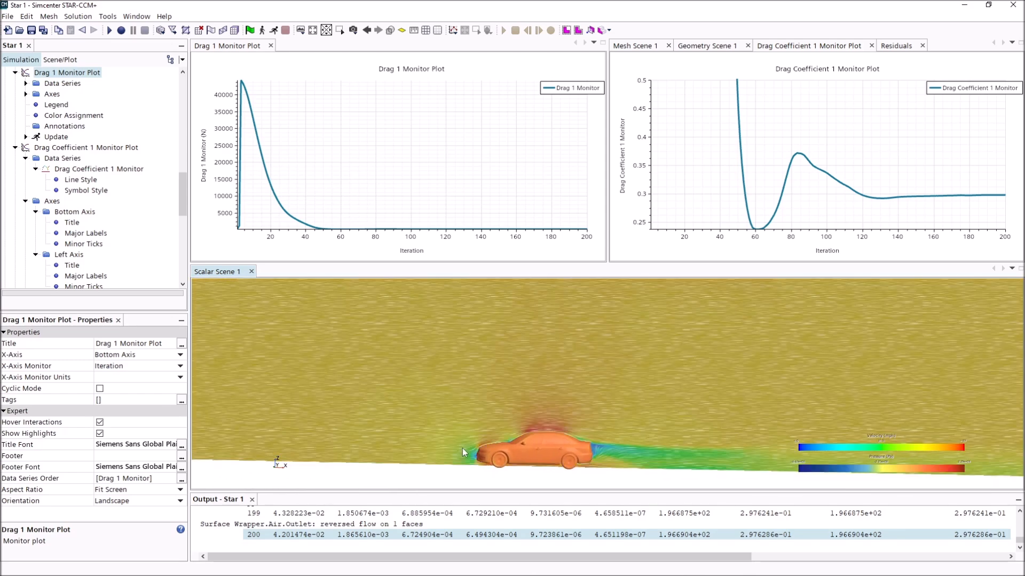
Inspect the velocity field around the car's nose, hood and windshield up close
{"action": "scroll", "coordinate": [462, 441], "scroll_direction": "up", "scroll_amount": 5}
{"action": "left_click_drag", "start_coordinate": [466, 418], "coordinate": [482, 405]}
{"action": "scroll", "coordinate": [454, 419], "scroll_direction": "up", "scroll_amount": 2}
{"action": "scroll", "coordinate": [450, 436], "scroll_direction": "up", "scroll_amount": 2}
{"action": "scroll", "coordinate": [421, 412], "scroll_direction": "down", "scroll_amount": 5}
{"action": "scroll", "coordinate": [424, 407], "scroll_direction": "up", "scroll_amount": 5}
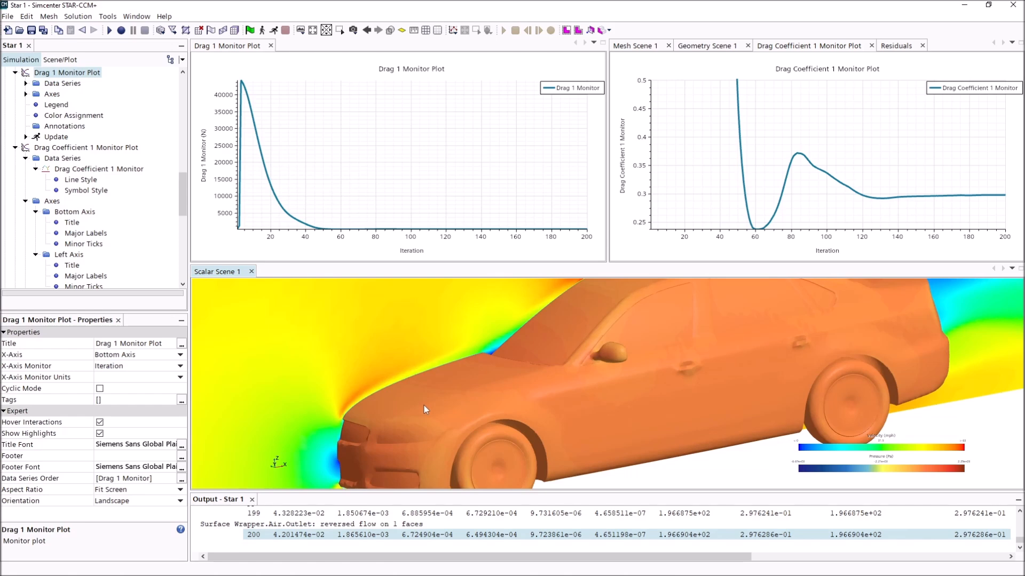
{"action": "scroll", "coordinate": [433, 425], "scroll_direction": "down", "scroll_amount": 5}
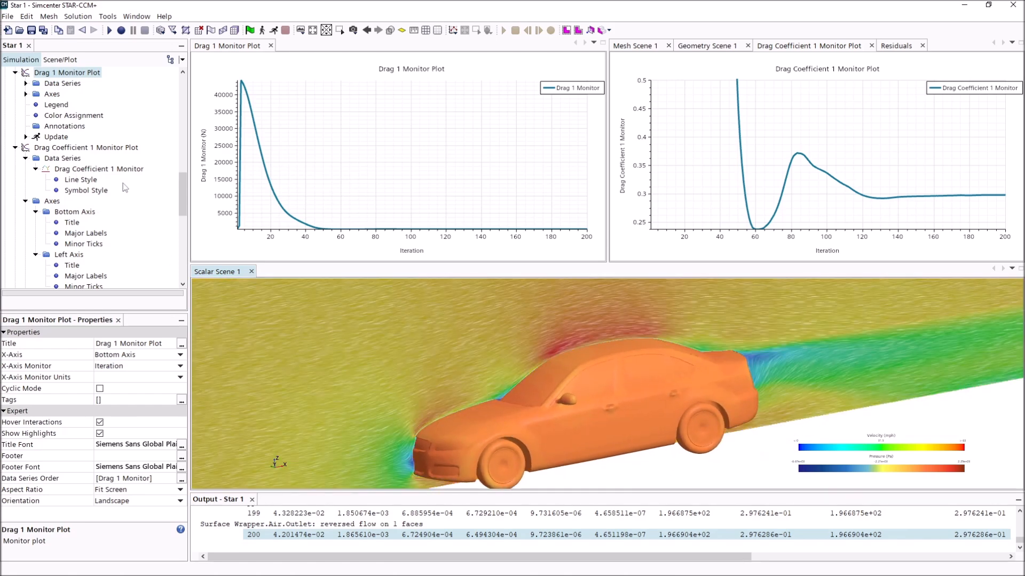
Set the minimum of the Scalar 1 pressure field to -2500 Pa
{"action": "scroll", "coordinate": [106, 184], "scroll_direction": "down", "scroll_amount": 10}
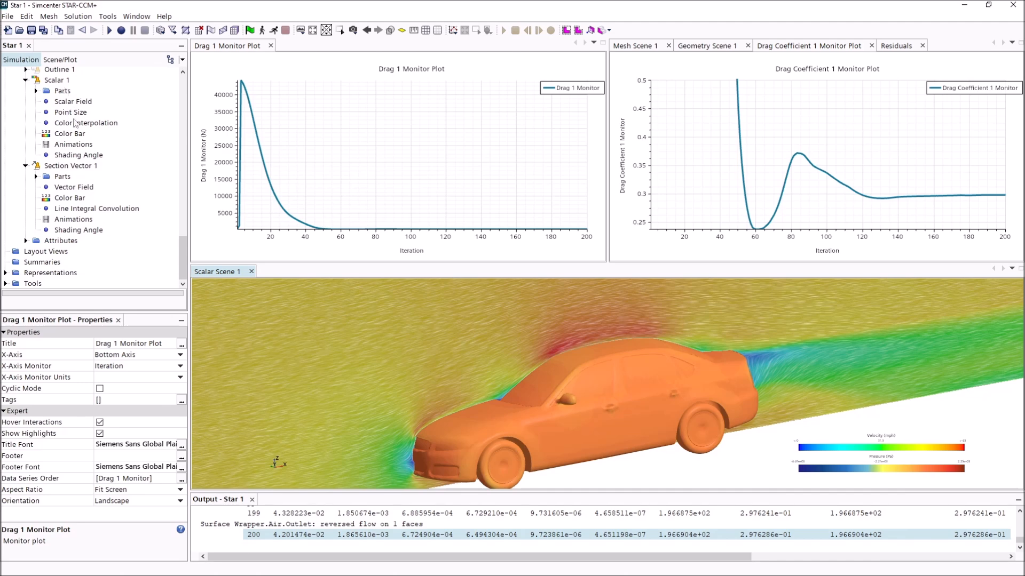
{"action": "left_click", "coordinate": [71, 102]}
{"action": "scroll", "coordinate": [69, 101], "scroll_direction": "up", "scroll_amount": 3}
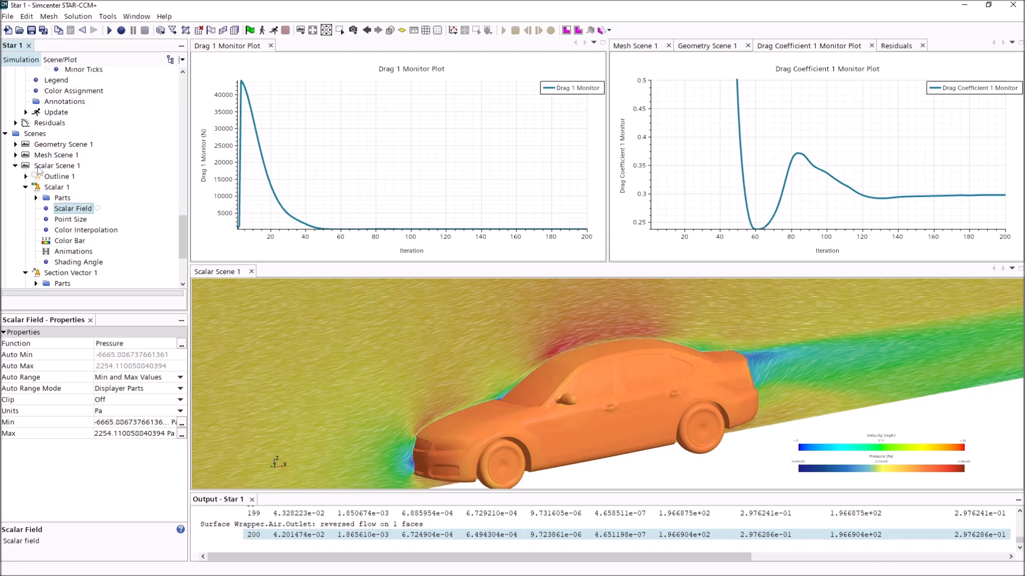
{"action": "left_click", "coordinate": [150, 422]}
{"action": "key", "text": "ctrl+a"}
{"action": "type", "text": "-"}
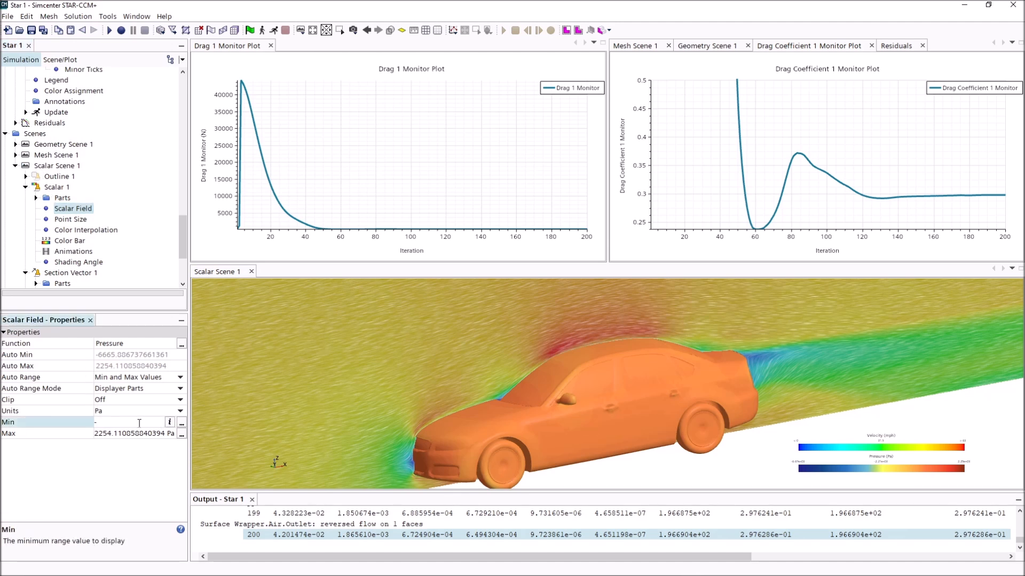
{"action": "key", "text": "Return"}
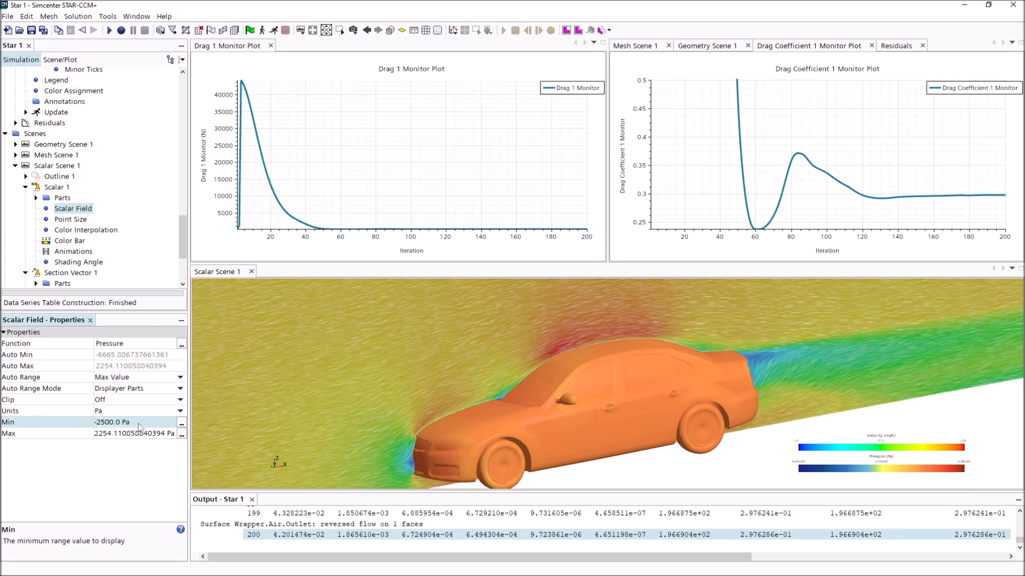
Set the maximum of the Scalar 1 pressure field to 1500 Pa
{"action": "left_click", "coordinate": [114, 434]}
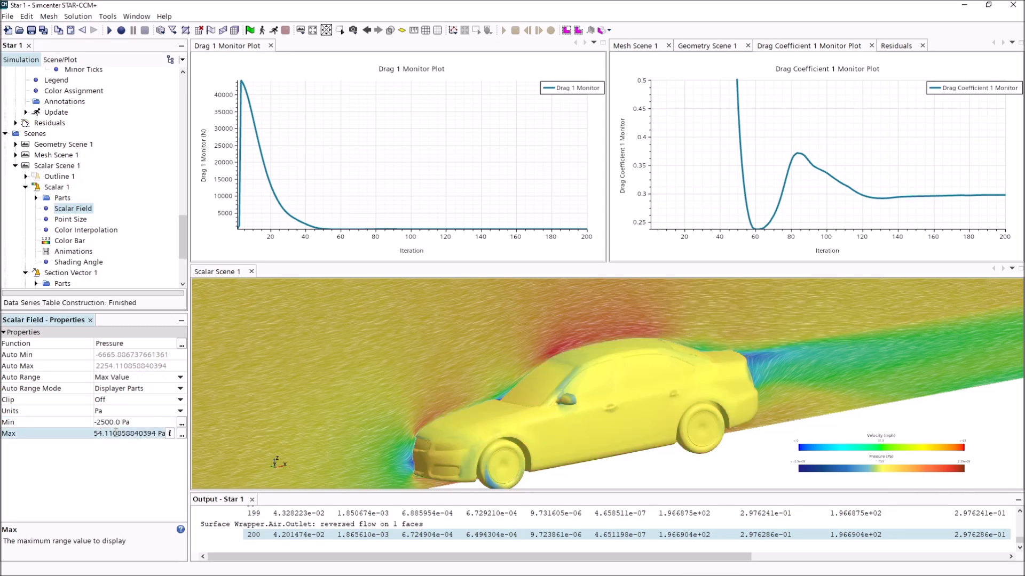
{"action": "key", "text": "ctrl+a"}
{"action": "type", "text": "1"}
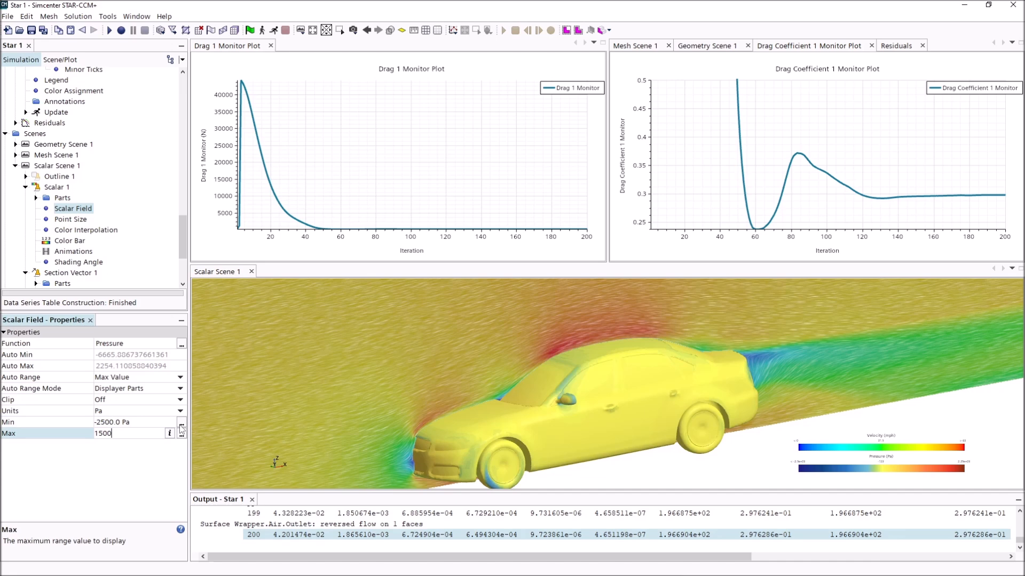
{"action": "key", "text": "Return"}
Examine the surface pressure on the car's front bumper, wheels and body
{"action": "left_click_drag", "start_coordinate": [485, 422], "coordinate": [498, 393]}
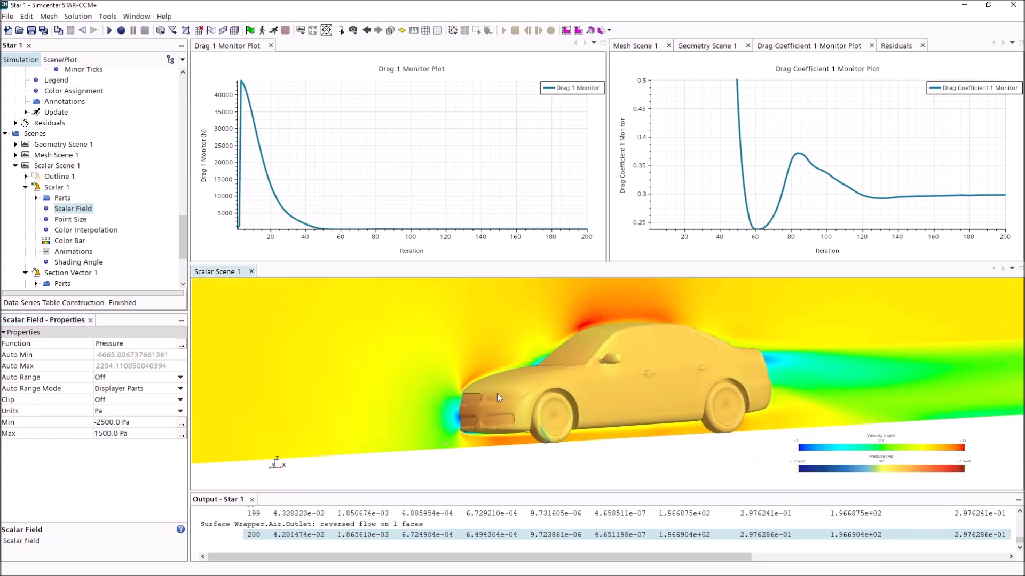
{"action": "scroll", "coordinate": [498, 393], "scroll_direction": "up", "scroll_amount": 5}
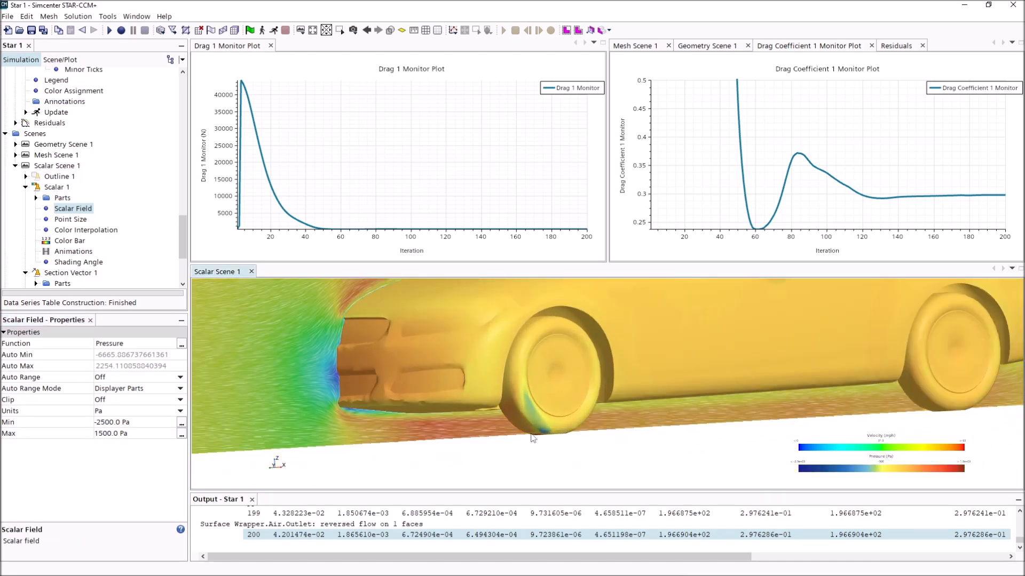
{"action": "left_click_drag", "start_coordinate": [559, 446], "coordinate": [496, 393]}
{"action": "scroll", "coordinate": [496, 392], "scroll_direction": "down", "scroll_amount": 2}
{"action": "left_click_drag", "start_coordinate": [438, 348], "coordinate": [607, 417]}
{"action": "scroll", "coordinate": [462, 425], "scroll_direction": "down", "scroll_amount": 4}
{"action": "mouse_move", "coordinate": [519, 411]}
{"action": "right_mouse_down"}
{"action": "mouse_move", "coordinate": [572, 416]}
{"action": "mouse_move", "coordinate": [556, 420]}
{"action": "right_mouse_up"}
{"action": "scroll", "coordinate": [587, 406], "scroll_direction": "down", "scroll_amount": 3}
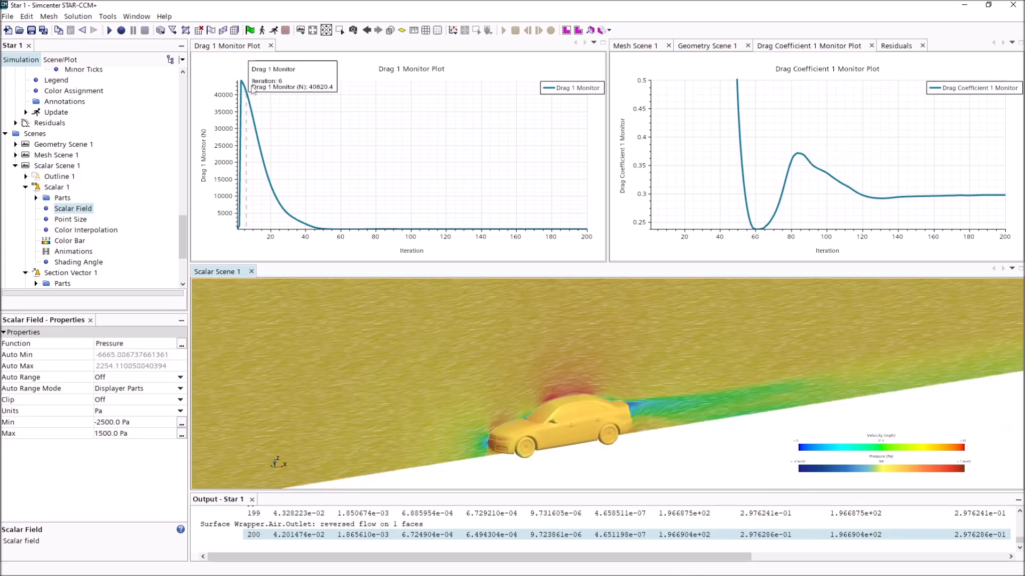
Merge the Drag 1 Monitor Plot and Scalar Scene 1 into the group with the other plots and scenes, and frame the car in the enlarged scene
{"action": "left_click_drag", "start_coordinate": [241, 47], "coordinate": [822, 80]}
{"action": "left_click_drag", "start_coordinate": [225, 276], "coordinate": [592, 46]}
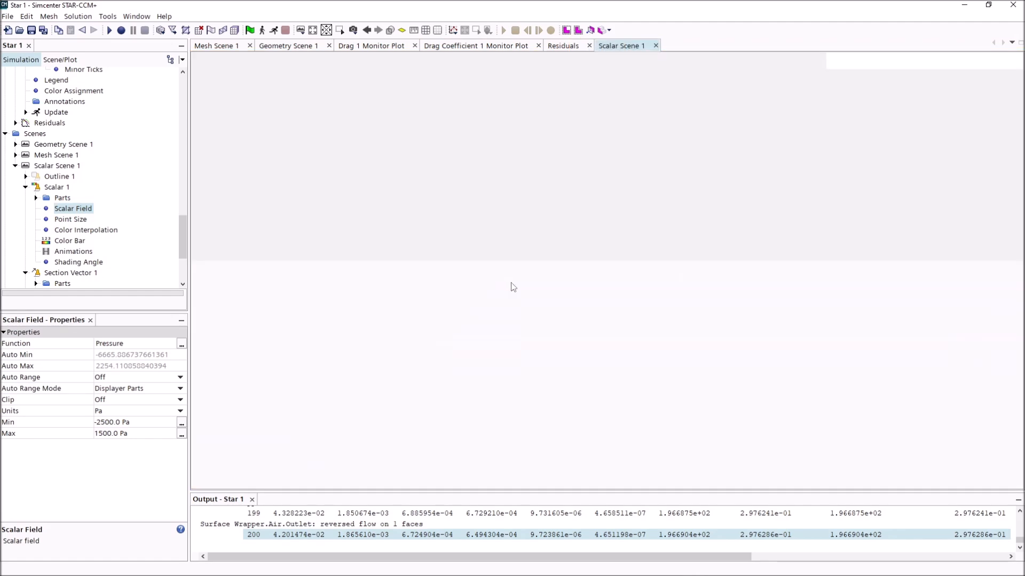
{"action": "scroll", "coordinate": [518, 357], "scroll_direction": "down", "scroll_amount": 3}
{"action": "right_click_drag", "start_coordinate": [478, 362], "coordinate": [569, 350]}
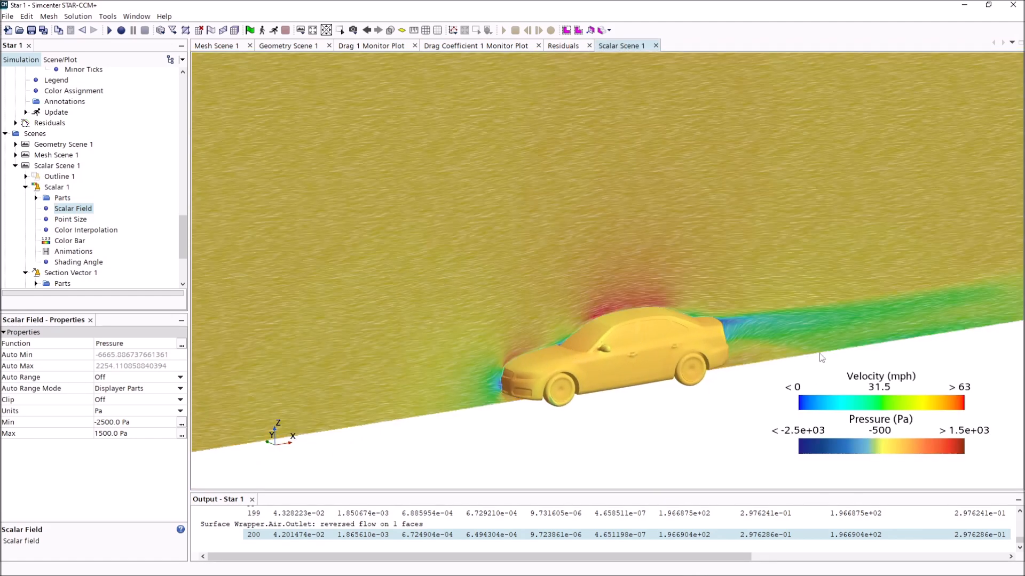
Try a minimum magnitude of 35 mph for the Section Vector 1 velocity field and view the wake behind the car
{"action": "scroll", "coordinate": [48, 270], "scroll_direction": "down", "scroll_amount": 3}
{"action": "left_click", "coordinate": [74, 187]}
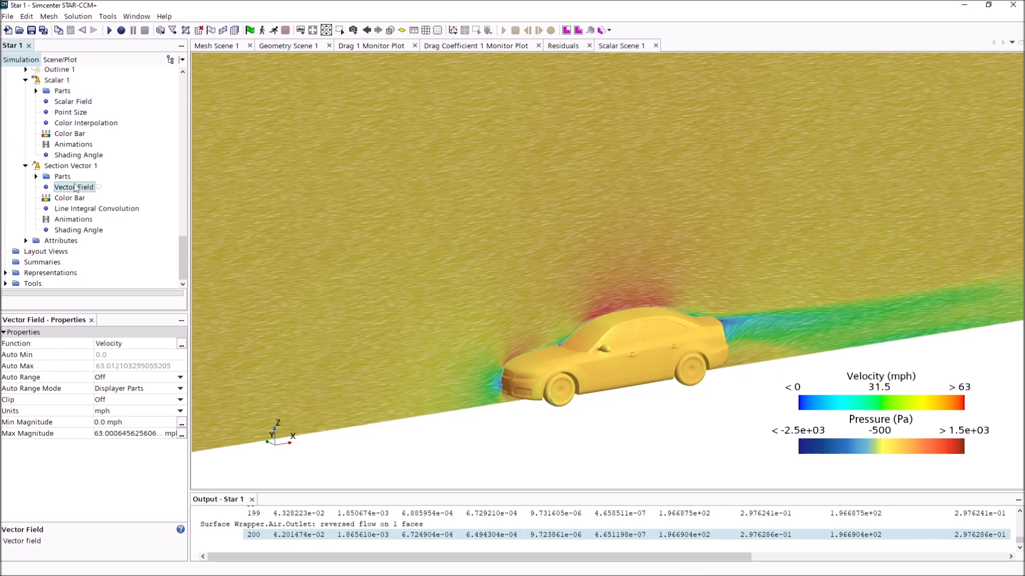
{"action": "left_click", "coordinate": [124, 423]}
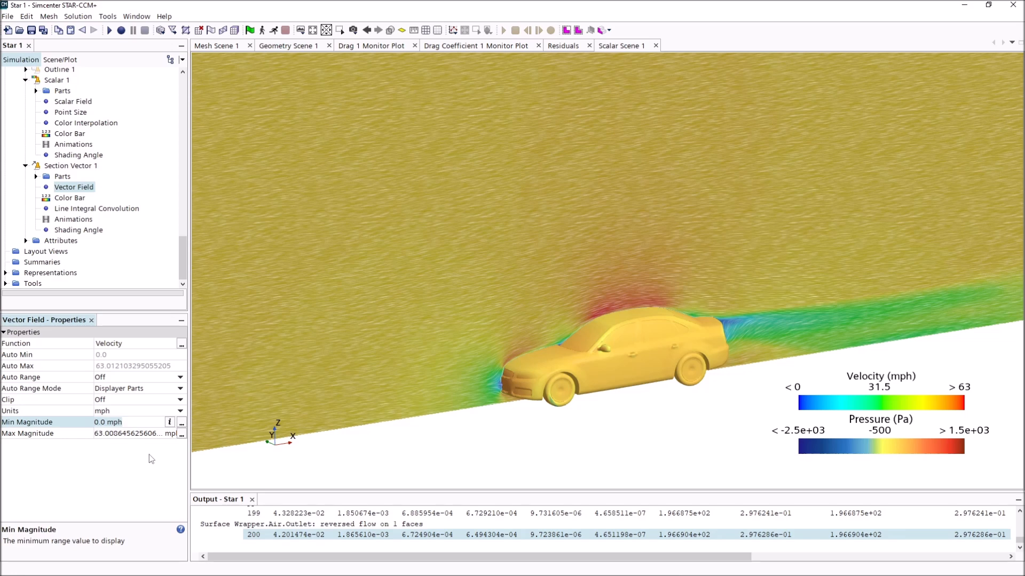
{"action": "key", "text": "ctrl+a"}
{"action": "type", "text": "35"}
{"action": "key", "text": "Return"}
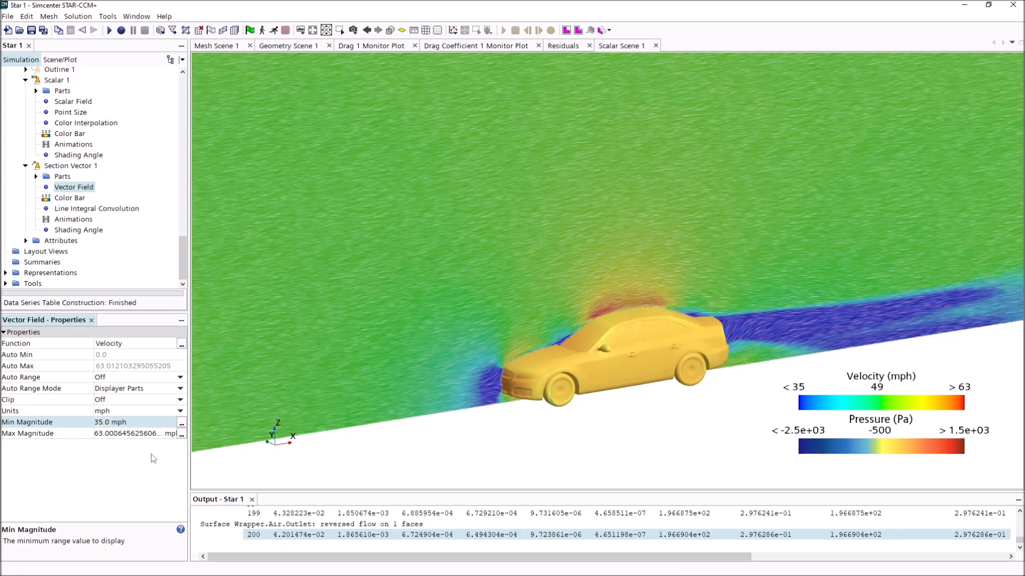
{"action": "left_click_drag", "start_coordinate": [619, 425], "coordinate": [594, 410]}
{"action": "scroll", "coordinate": [593, 409], "scroll_direction": "down", "scroll_amount": 3}
{"action": "right_click_drag", "start_coordinate": [593, 409], "coordinate": [437, 420]}
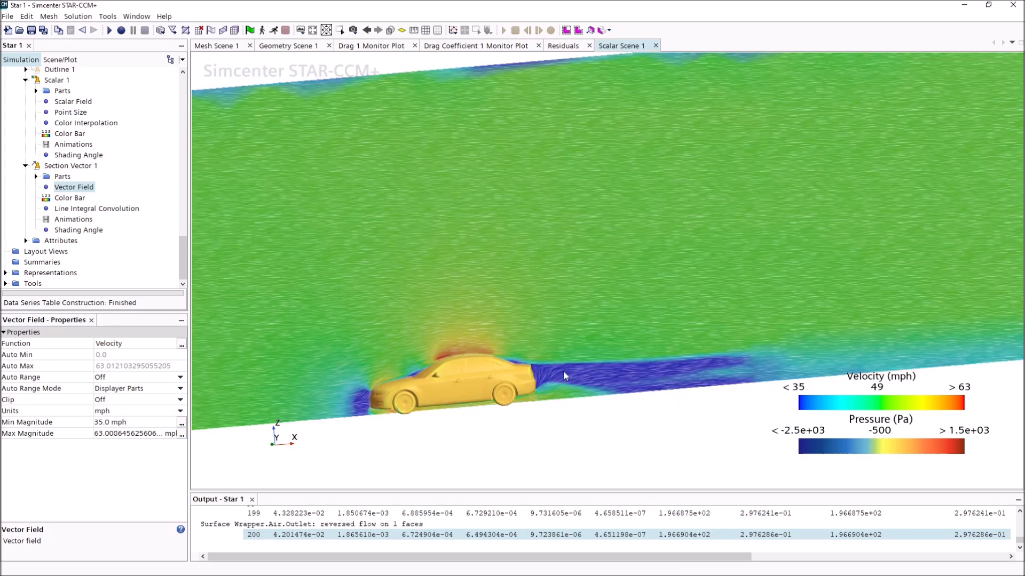
Try a minimum magnitude of 20 mph for the velocity field, and restore it to 0 mph
{"action": "left_click", "coordinate": [139, 417]}
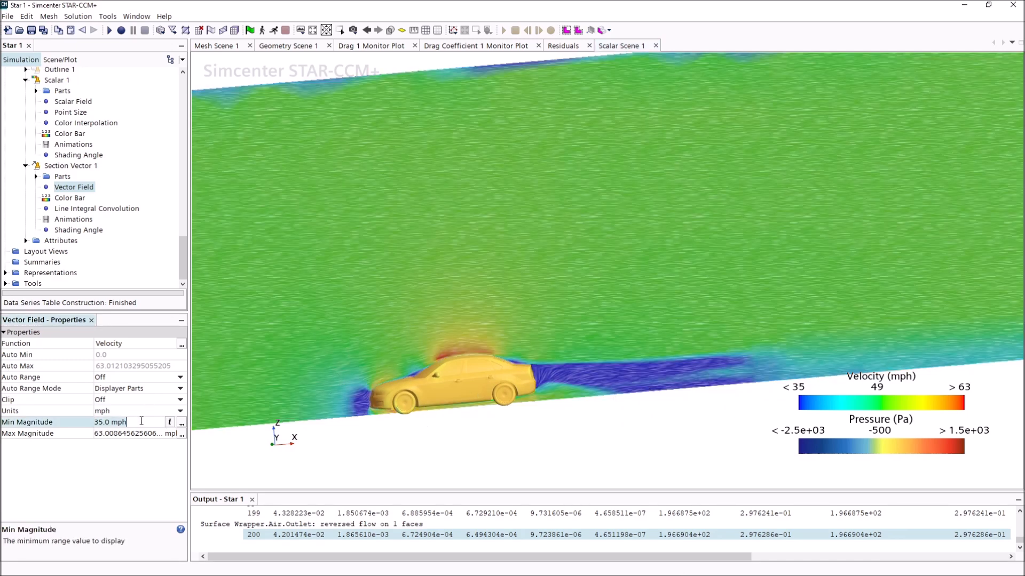
{"action": "key", "text": "ctrl+a"}
{"action": "type", "text": "20"}
{"action": "key", "text": "Return"}
{"action": "left_click", "coordinate": [131, 422]}
{"action": "type", "text": "0"}
{"action": "key", "text": "Return"}
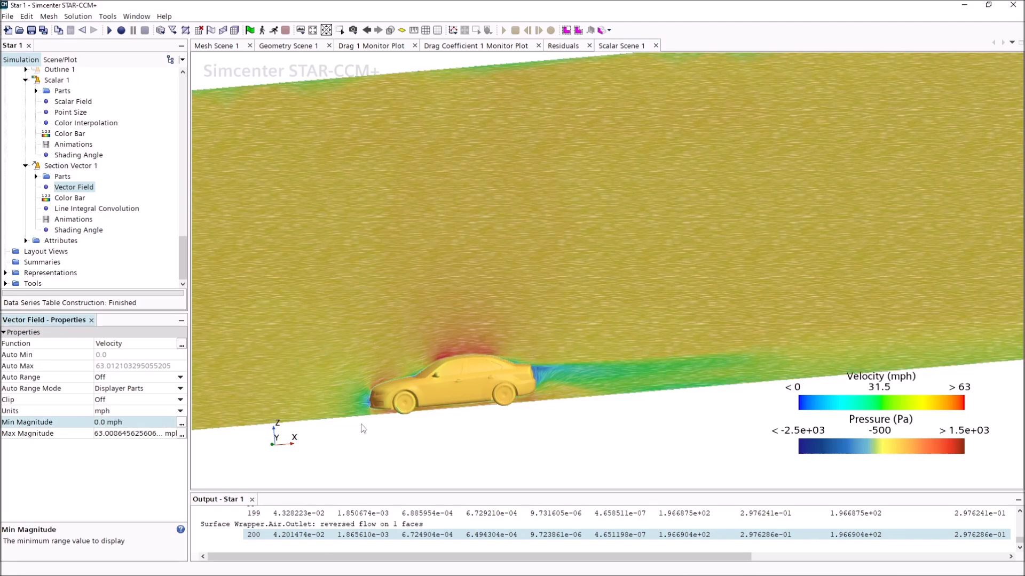
{"action": "left_click", "coordinate": [411, 447]}
Run the Drag Coefficient 1 and Drag 1 reports, enlarge the output area and highlight each report's monitor value
{"action": "scroll", "coordinate": [102, 224], "scroll_direction": "up", "scroll_amount": 15}
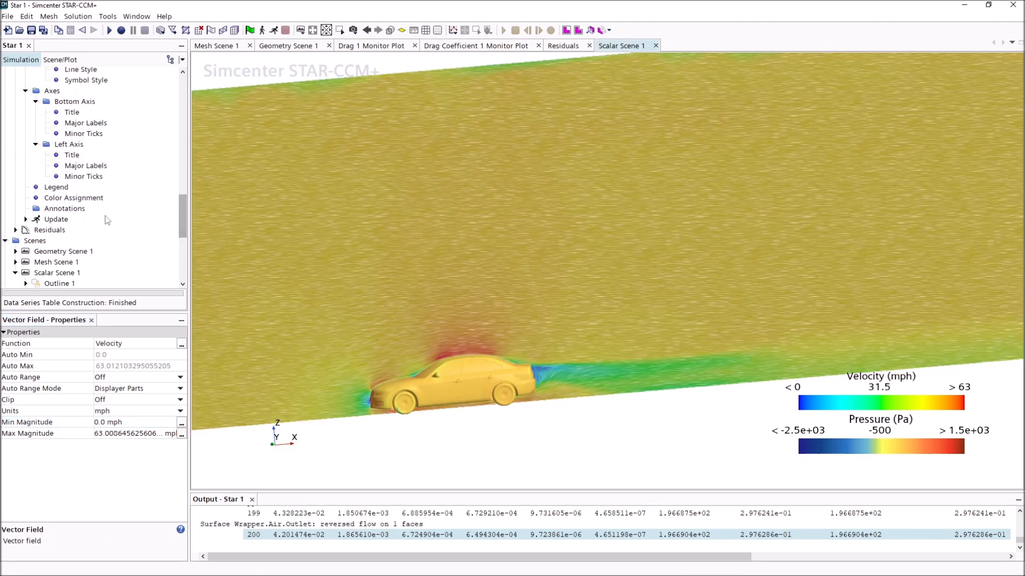
{"action": "scroll", "coordinate": [99, 224], "scroll_direction": "up", "scroll_amount": 3}
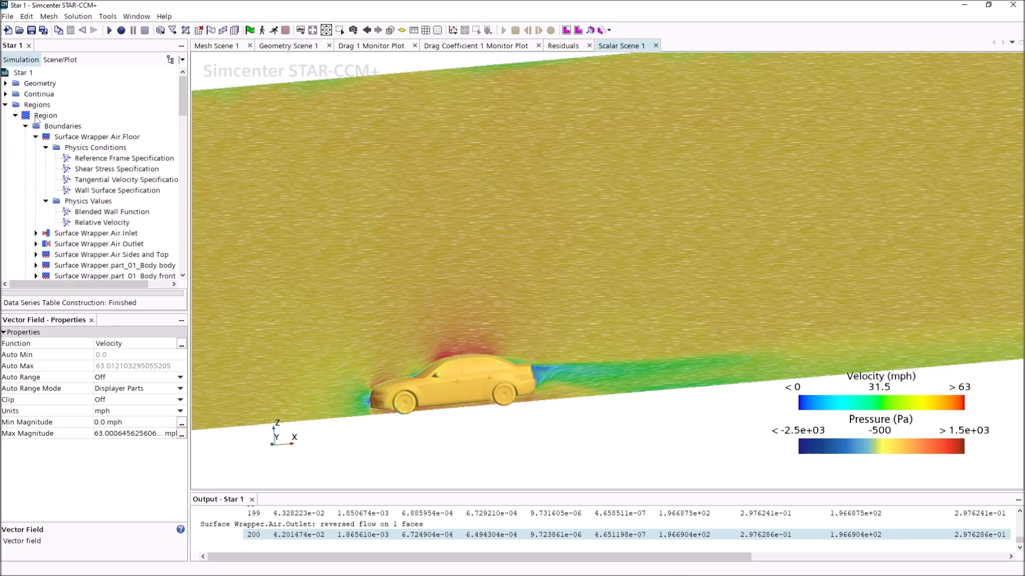
{"action": "left_click", "coordinate": [5, 105]}
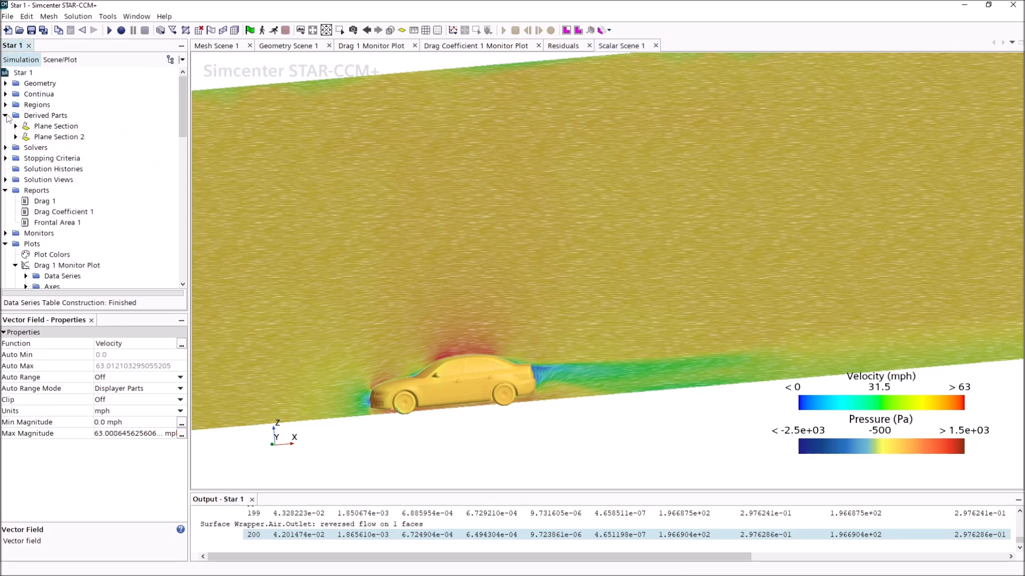
{"action": "left_click", "coordinate": [6, 190]}
{"action": "left_click", "coordinate": [6, 191]}
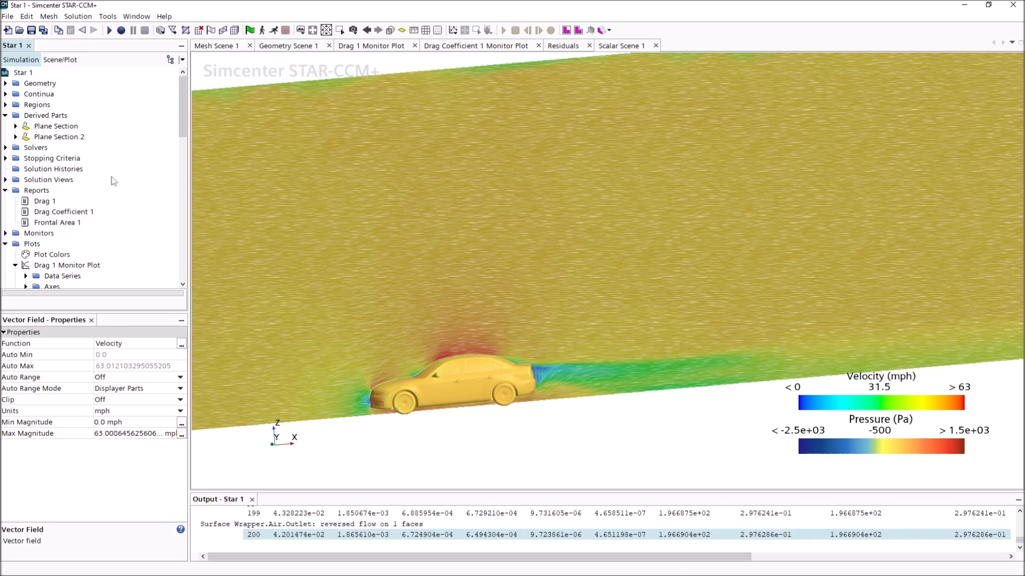
{"action": "double_click", "coordinate": [43, 212]}
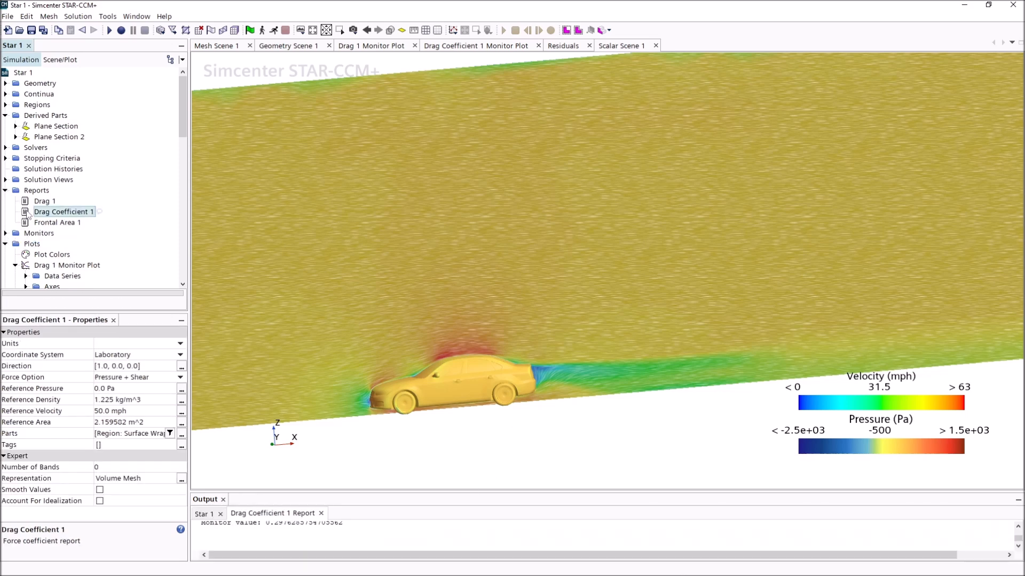
{"action": "left_click_drag", "start_coordinate": [380, 491], "coordinate": [384, 449]}
{"action": "triple_click", "coordinate": [361, 522]}
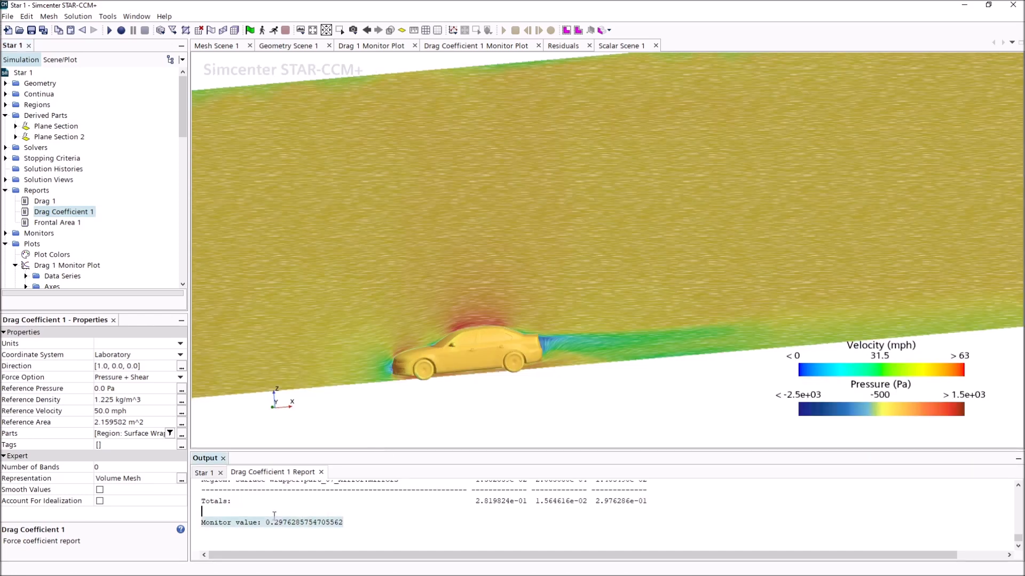
{"action": "double_click", "coordinate": [41, 201]}
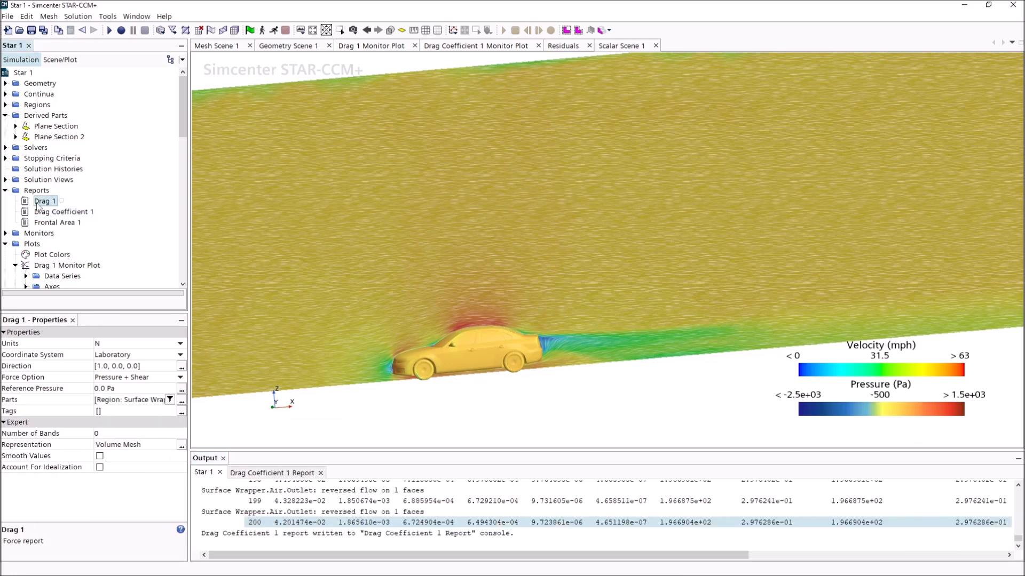
{"action": "left_click_drag", "start_coordinate": [348, 520], "coordinate": [223, 516]}
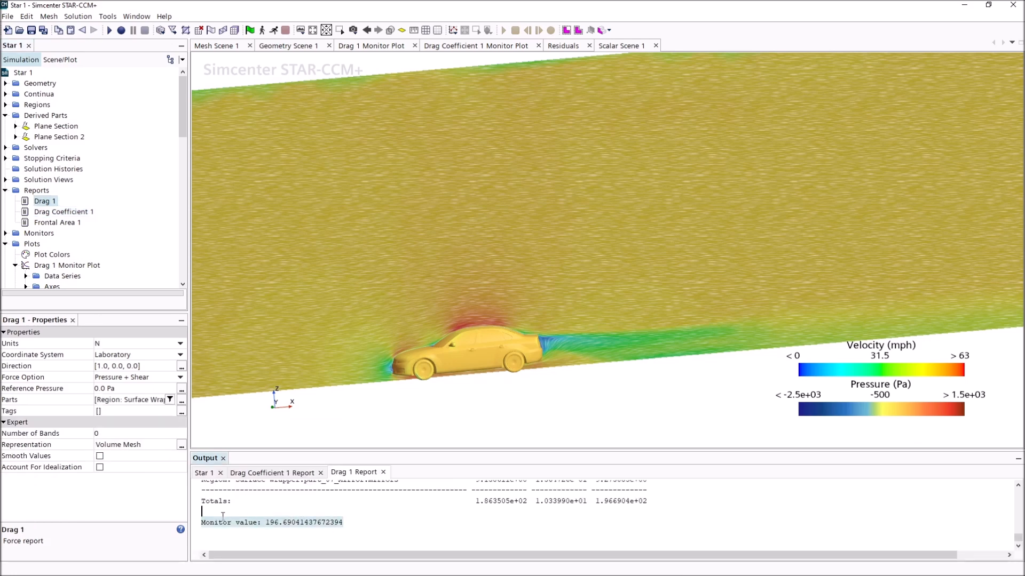
Set the Drag 1 report's units to lbf, run it again and highlight its monitor value
{"action": "left_click", "coordinate": [114, 344]}
{"action": "left_click", "coordinate": [114, 354]}
{"action": "double_click", "coordinate": [33, 200]}
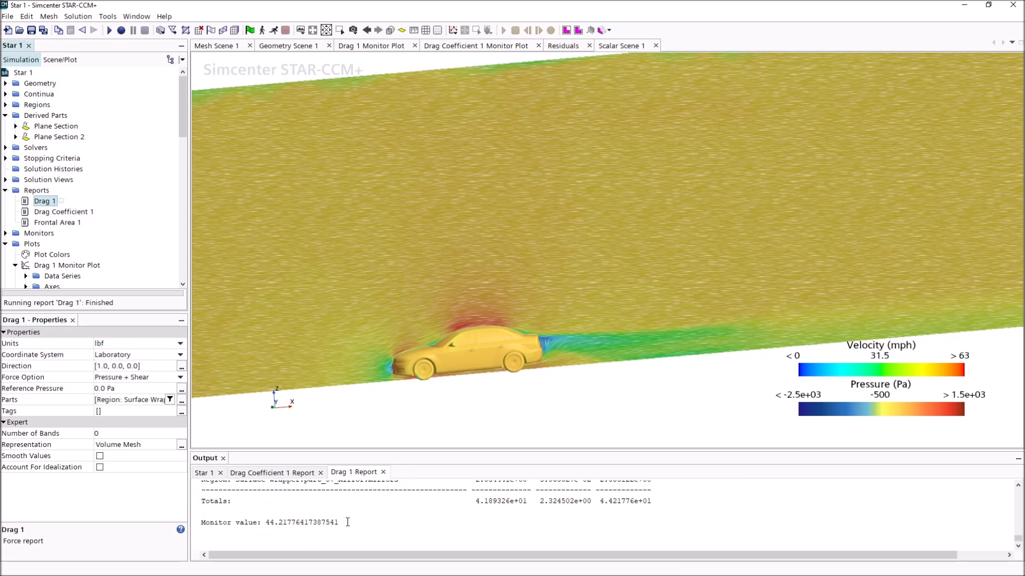
{"action": "left_click_drag", "start_coordinate": [347, 522], "coordinate": [200, 520]}
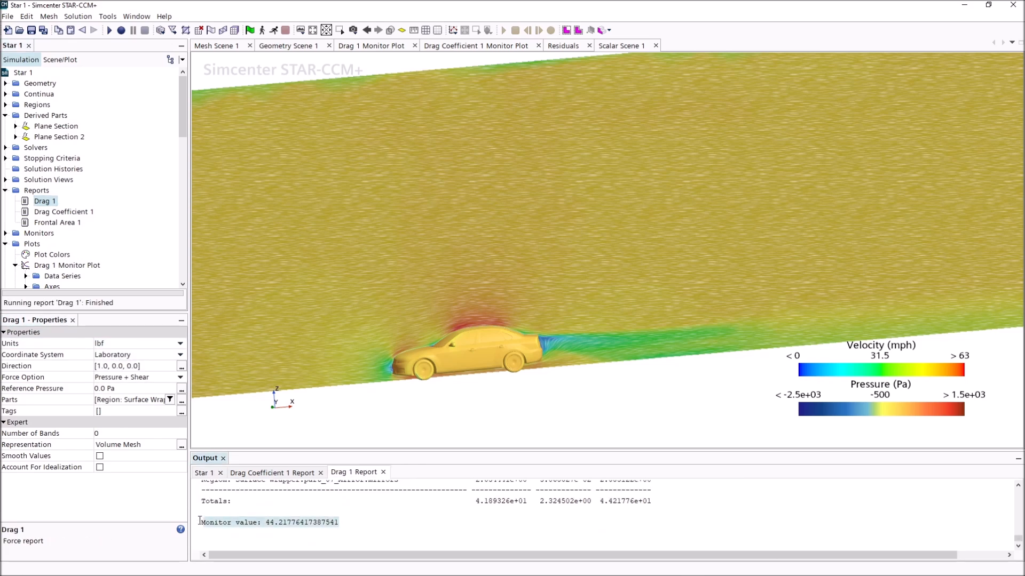
{"action": "left_click", "coordinate": [150, 163]}
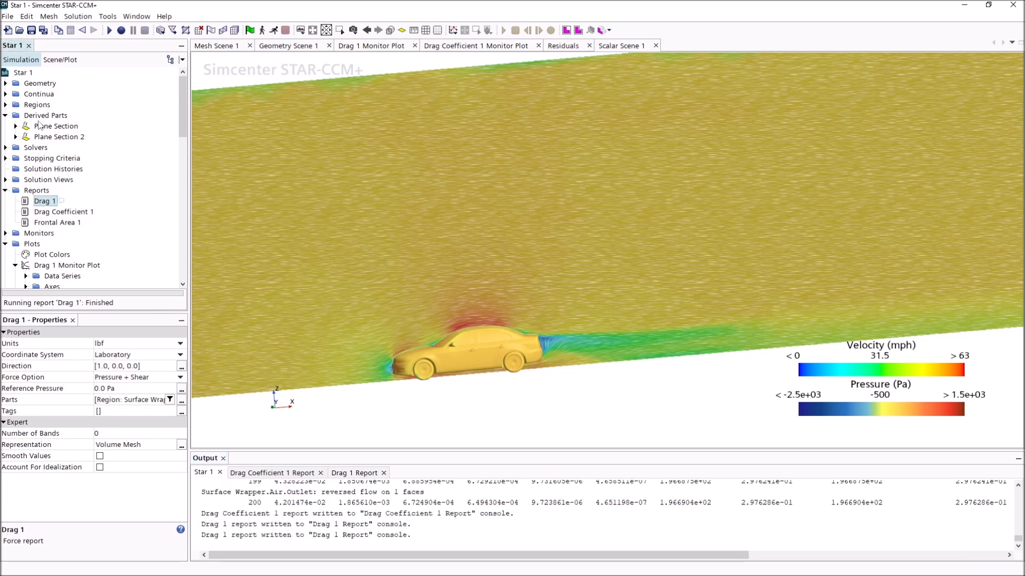
Start a new streamline derived part for the region, using a Line Seed and showing its display tool in the scene
{"action": "left_click", "coordinate": [43, 116]}
{"action": "right_click", "coordinate": [39, 116]}
{"action": "mouse_move", "coordinate": [80, 123]}
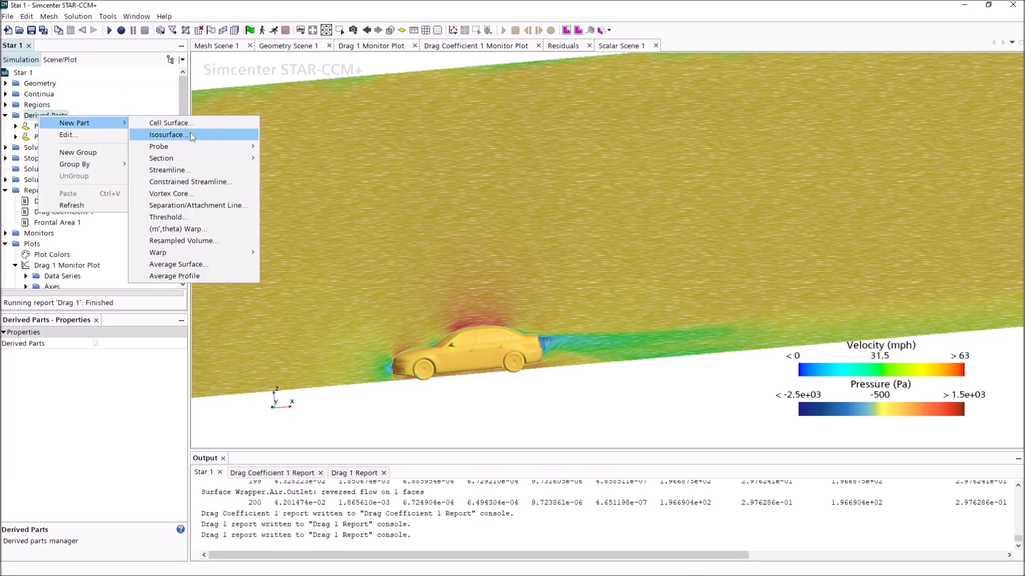
{"action": "mouse_move", "coordinate": [230, 148]}
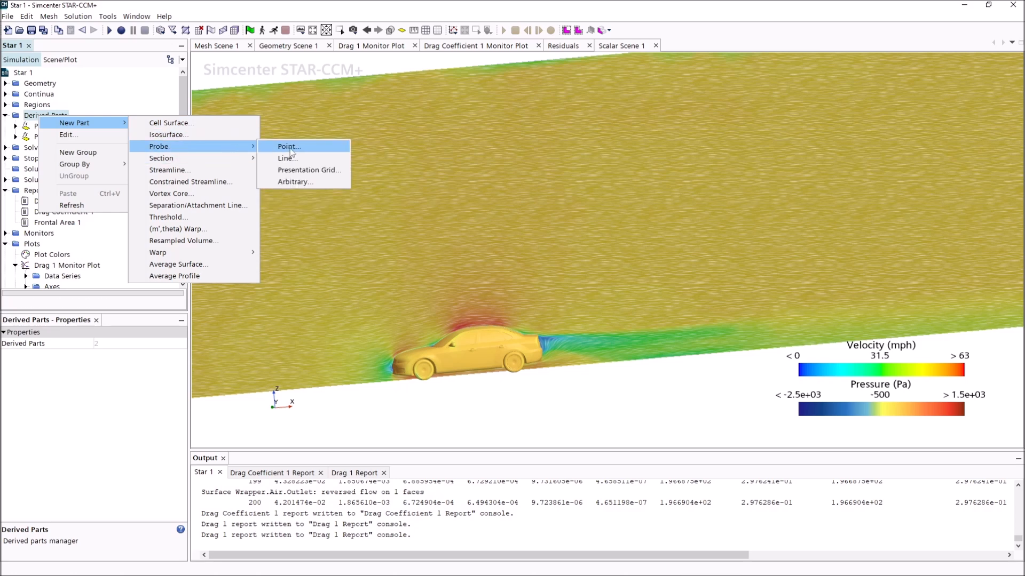
{"action": "left_click", "coordinate": [246, 170]}
{"action": "left_click", "coordinate": [139, 142]}
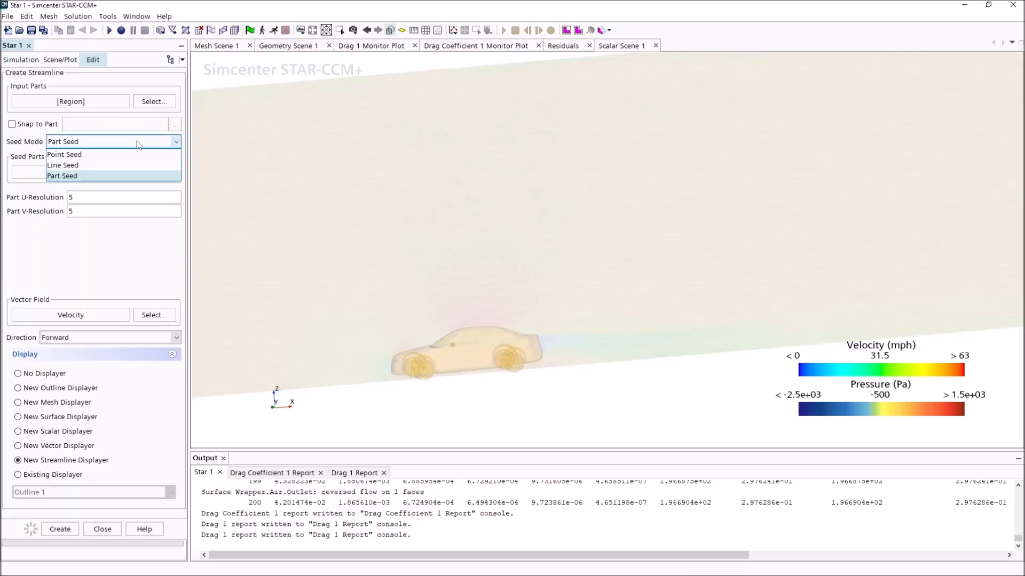
{"action": "left_click", "coordinate": [97, 168]}
{"action": "left_click", "coordinate": [79, 268]}
Reposition both line seed endpoints ahead of the car, forming a near-vertical line at about X -2 m, from Z about 1.6 to -0.1 m
{"action": "scroll", "coordinate": [498, 414], "scroll_direction": "down", "scroll_amount": 6}
{"action": "left_click_drag", "start_coordinate": [414, 250], "coordinate": [600, 267]}
{"action": "scroll", "coordinate": [595, 328], "scroll_direction": "up", "scroll_amount": 5}
{"action": "right_click_drag", "start_coordinate": [515, 343], "coordinate": [531, 280]}
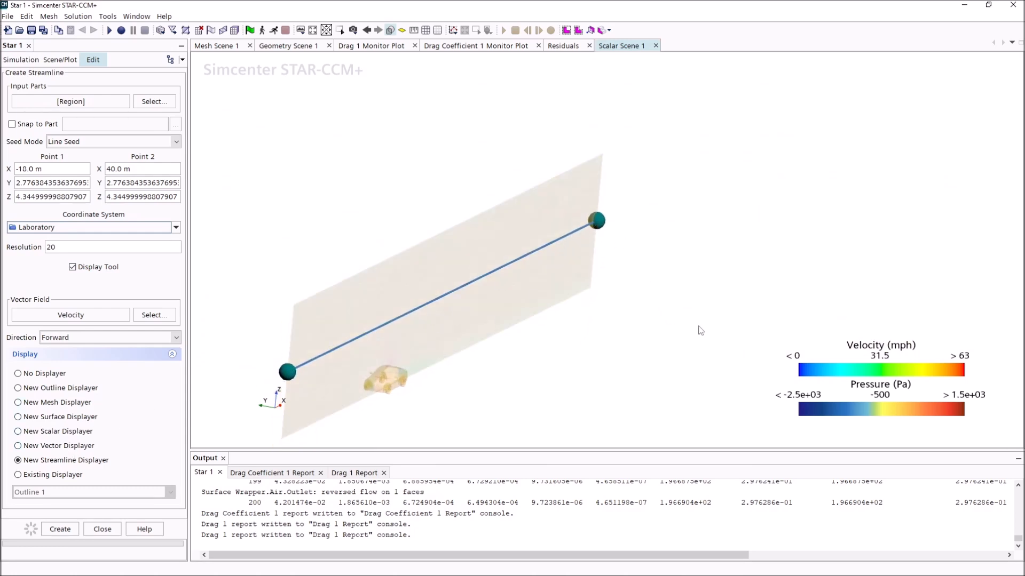
{"action": "left_click_drag", "start_coordinate": [699, 327], "coordinate": [680, 334]}
{"action": "right_click_drag", "start_coordinate": [571, 393], "coordinate": [766, 368]}
{"action": "scroll", "coordinate": [739, 367], "scroll_direction": "down", "scroll_amount": 5}
{"action": "right_click_drag", "start_coordinate": [540, 330], "coordinate": [524, 311]}
{"action": "left_click_drag", "start_coordinate": [462, 366], "coordinate": [717, 324]}
{"action": "left_click_drag", "start_coordinate": [505, 365], "coordinate": [546, 348]}
{"action": "left_click_drag", "start_coordinate": [946, 270], "coordinate": [562, 314]}
{"action": "left_click_drag", "start_coordinate": [414, 272], "coordinate": [566, 296]}
{"action": "scroll", "coordinate": [580, 300], "scroll_direction": "up", "scroll_amount": 5}
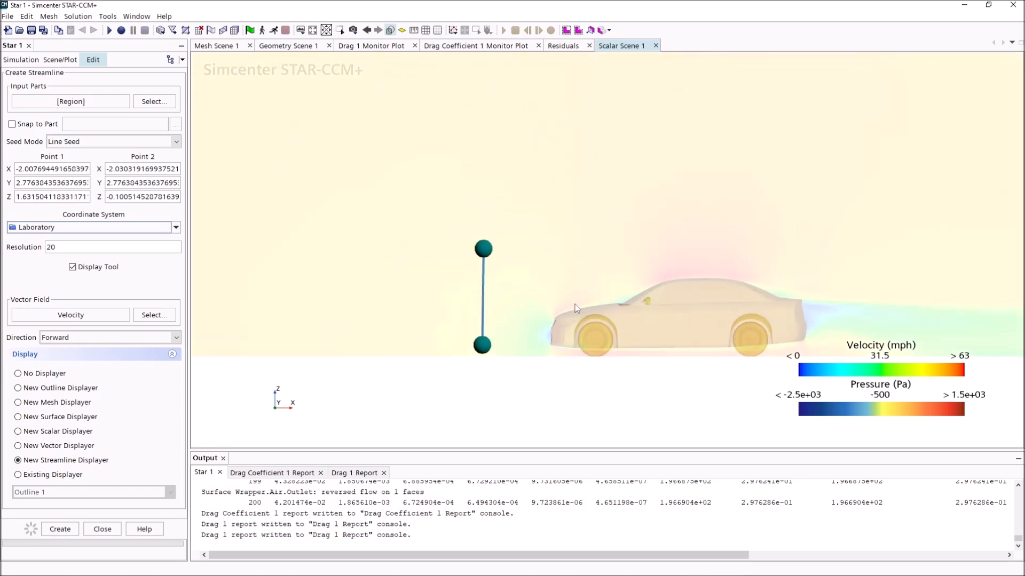
Adjust the seed line to about X -2.2 m, with its upper end at Z about 1.2 m and lower end at about -0.2 m
{"action": "scroll", "coordinate": [576, 302], "scroll_direction": "up", "scroll_amount": 3}
{"action": "left_click_drag", "start_coordinate": [419, 370], "coordinate": [403, 383]}
{"action": "left_click_drag", "start_coordinate": [421, 208], "coordinate": [409, 250]}
Check the X and Z coordinates of both line seed endpoints
{"action": "left_click", "coordinate": [49, 197]}
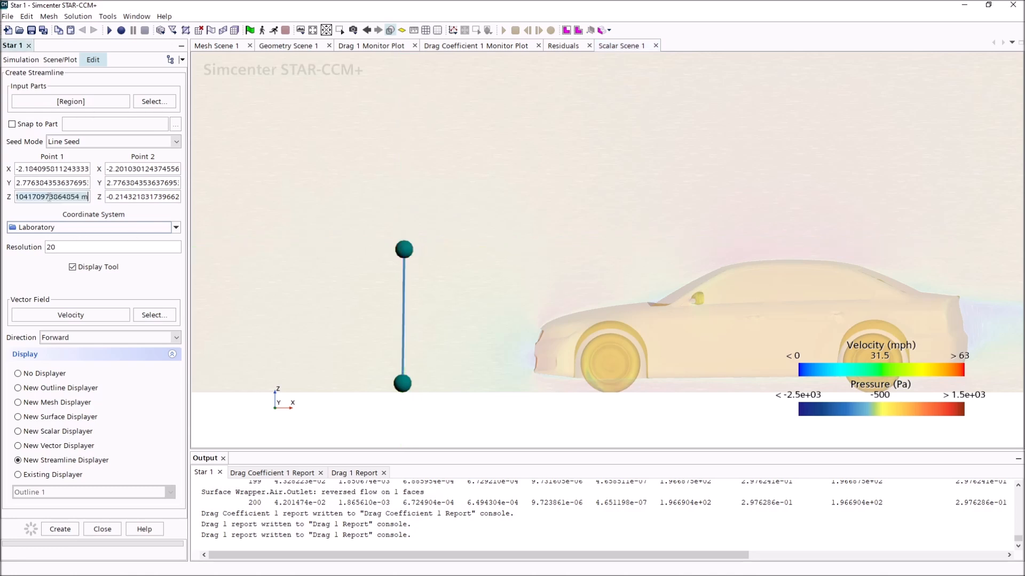
{"action": "left_click", "coordinate": [149, 198]}
{"action": "left_click", "coordinate": [70, 195]}
{"action": "left_click", "coordinate": [73, 168]}
{"action": "left_click", "coordinate": [149, 178]}
{"action": "left_click", "coordinate": [149, 170]}
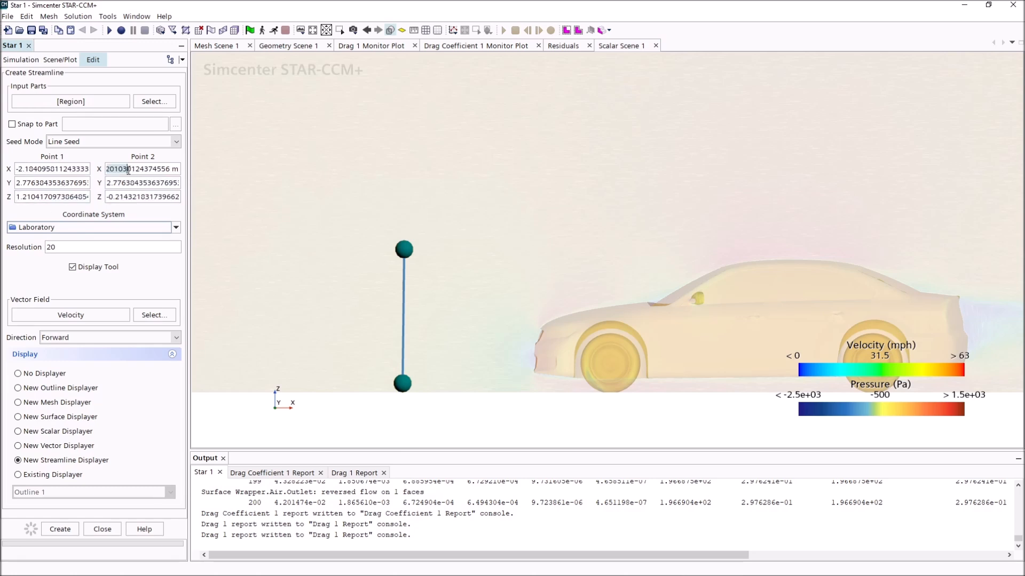
{"action": "left_click", "coordinate": [64, 170]}
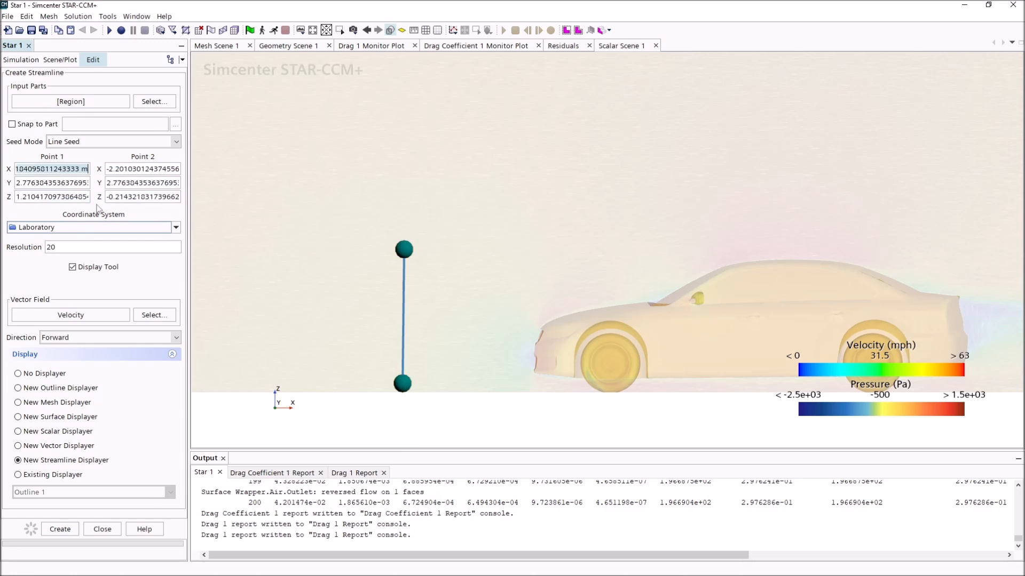
Move the lower seed point forward to about X -2.75 m and create the streamline with resolution 20 and a new streamline displayer
{"action": "left_click_drag", "start_coordinate": [398, 379], "coordinate": [350, 384]}
{"action": "left_click_drag", "start_coordinate": [375, 433], "coordinate": [470, 421]}
{"action": "left_click", "coordinate": [89, 248]}
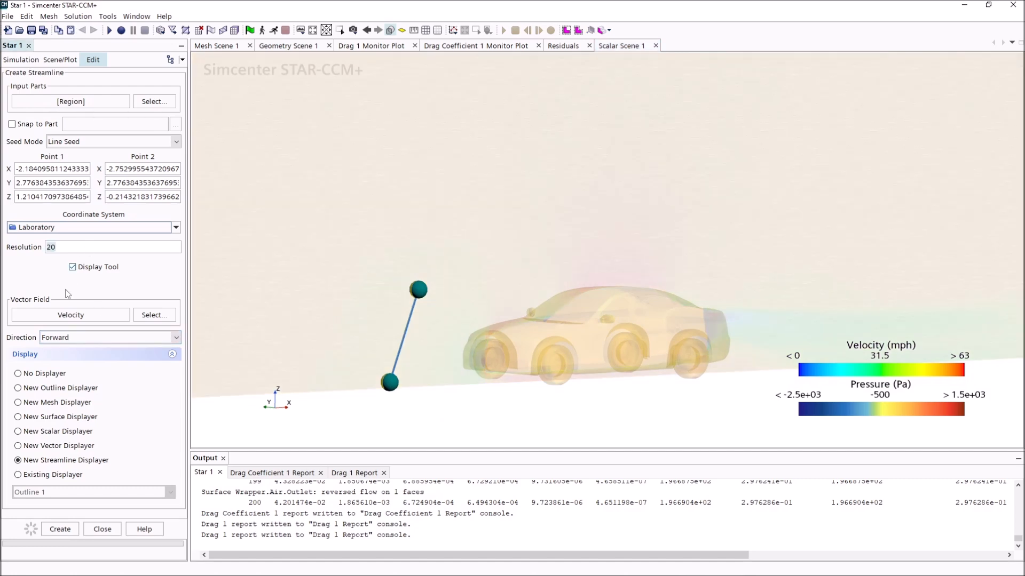
{"action": "left_click", "coordinate": [61, 529]}
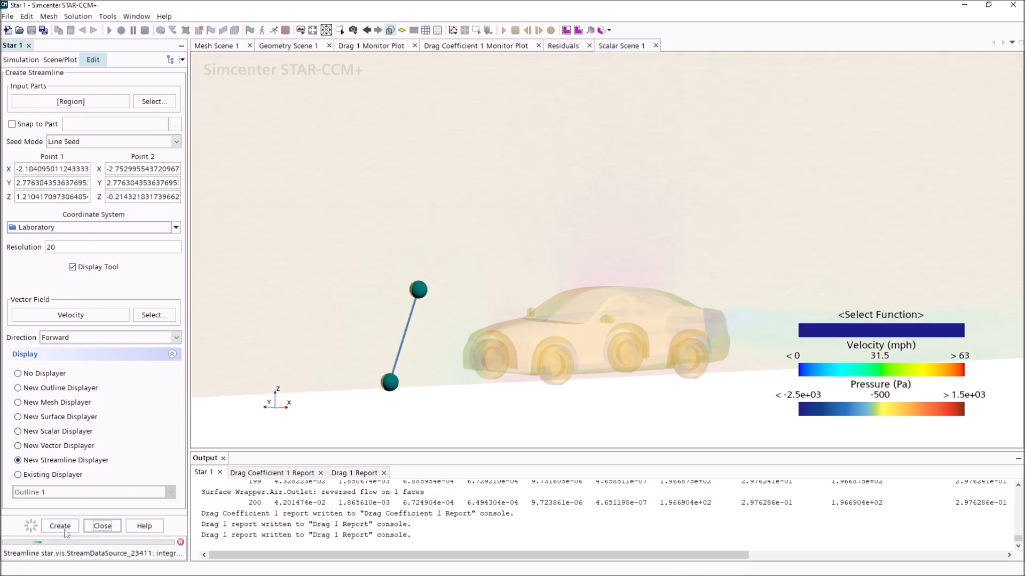
{"action": "left_click", "coordinate": [102, 529]}
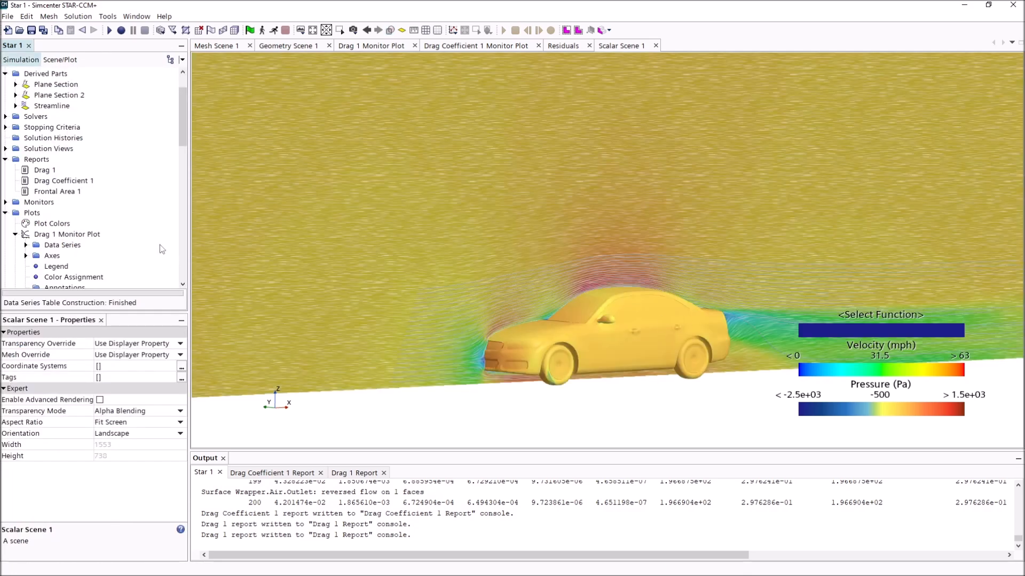
Enlarge the simulation tree area and hide the Section Vector 1 displayer in Scalar Scene 1
{"action": "scroll", "coordinate": [89, 239], "scroll_direction": "down", "scroll_amount": 15}
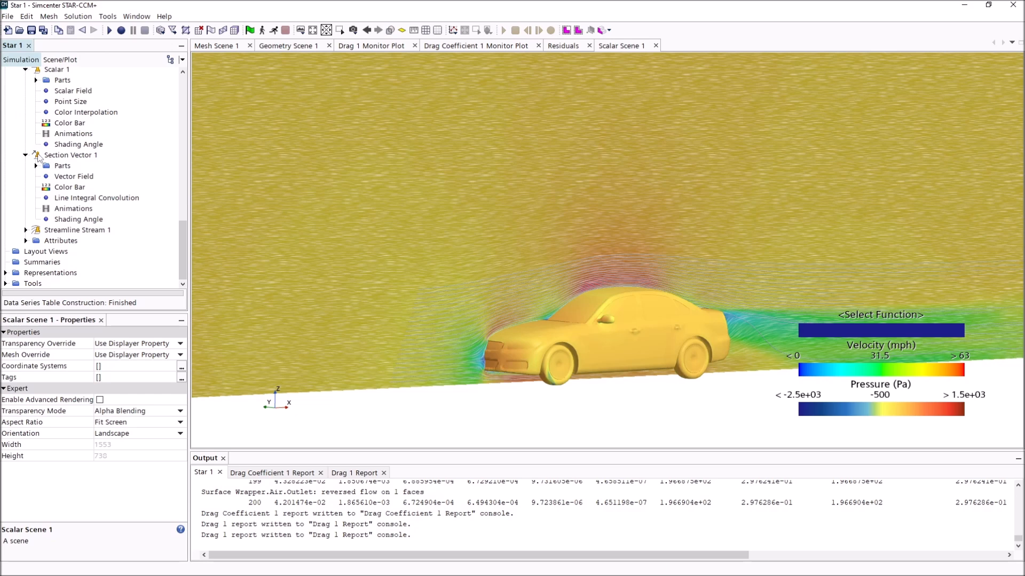
{"action": "right_click", "coordinate": [38, 156]}
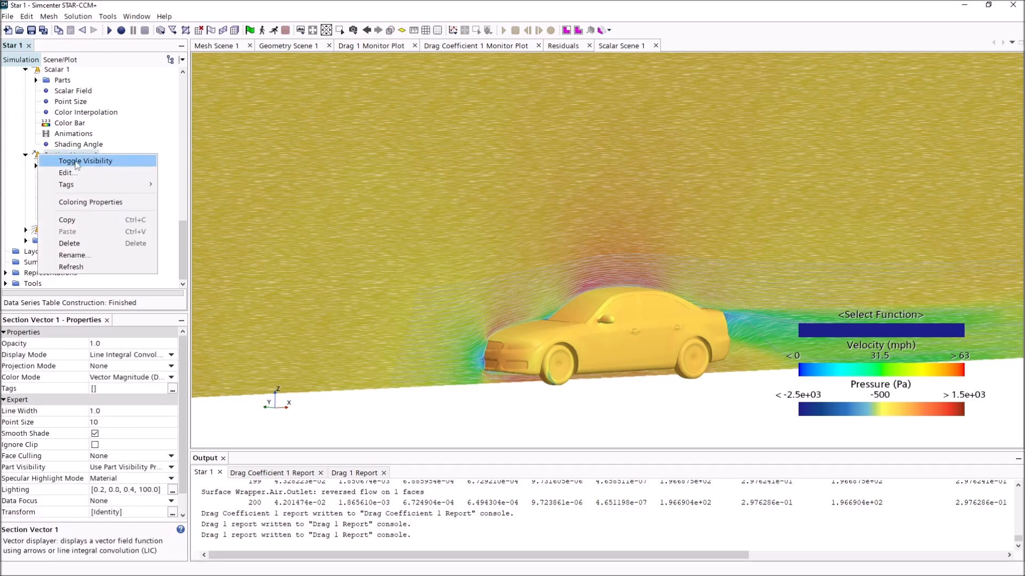
{"action": "left_click", "coordinate": [120, 318]}
{"action": "left_click_drag", "start_coordinate": [121, 314], "coordinate": [142, 413]}
{"action": "right_click", "coordinate": [43, 261]}
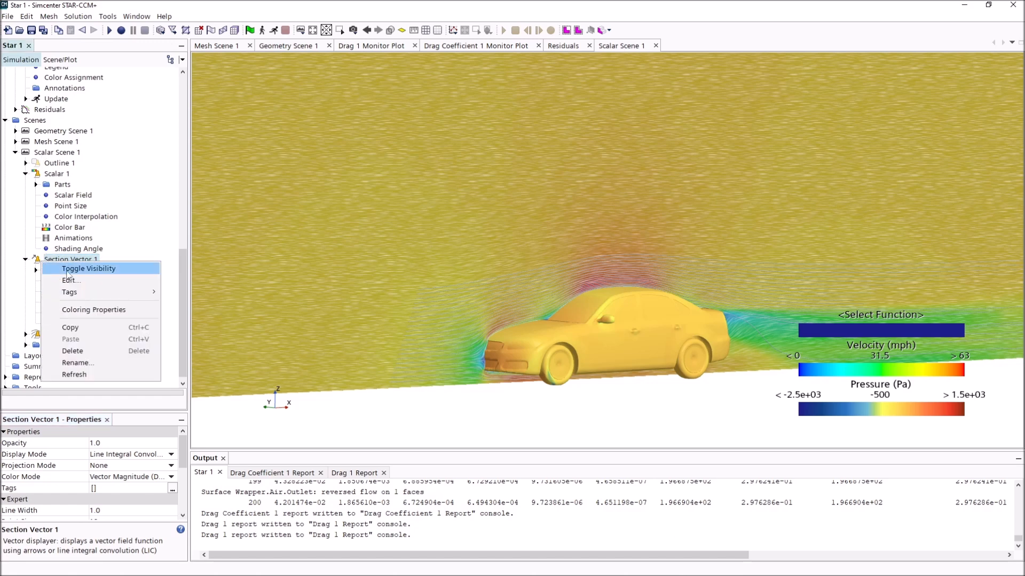
{"action": "left_click", "coordinate": [70, 272]}
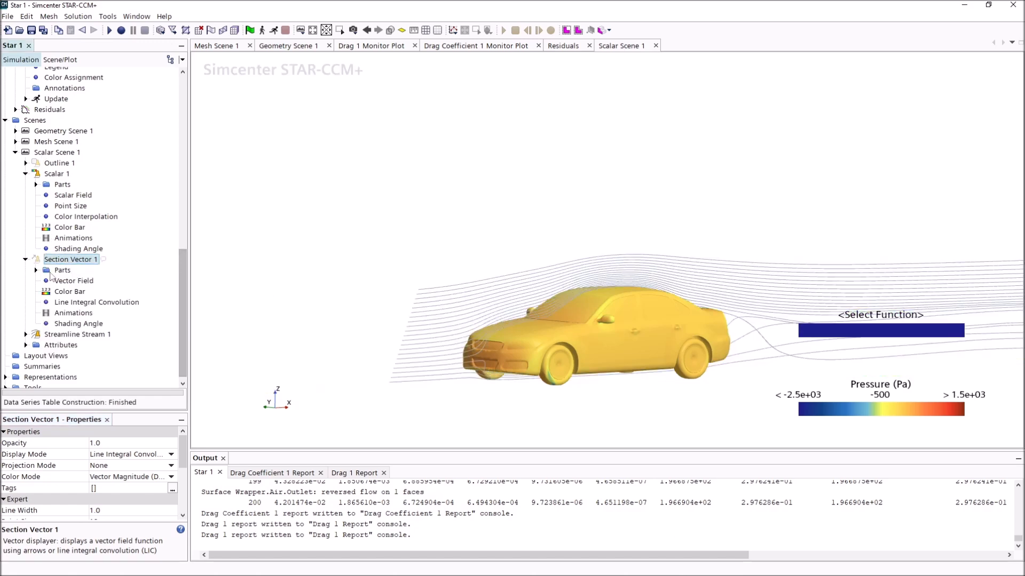
Move the streamline color bar beside the pressure legend and color Streamline Stream 1 by Velocity: Magnitude
{"action": "middle_click_drag", "start_coordinate": [520, 204], "coordinate": [436, 193]}
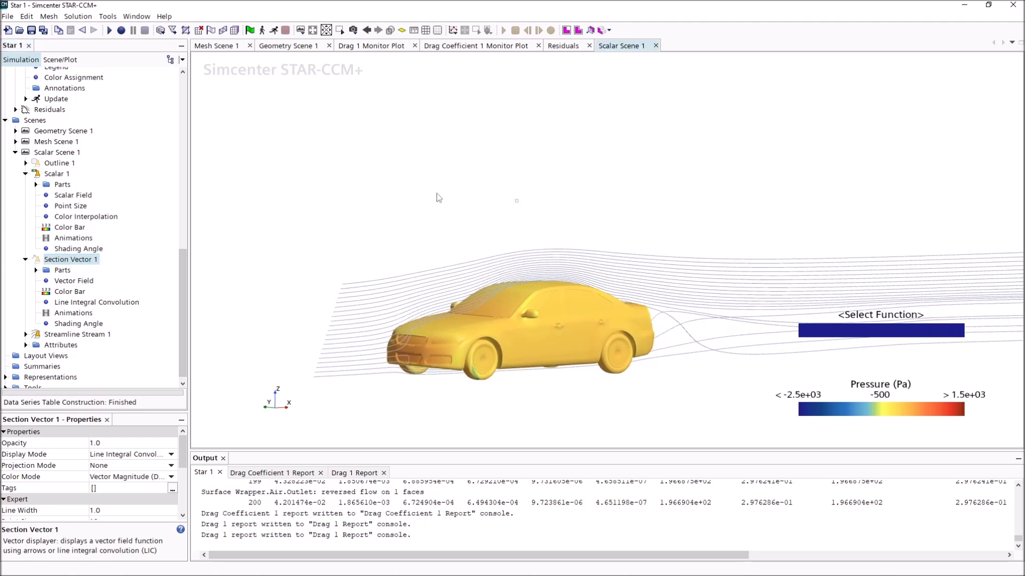
{"action": "left_click", "coordinate": [64, 334]}
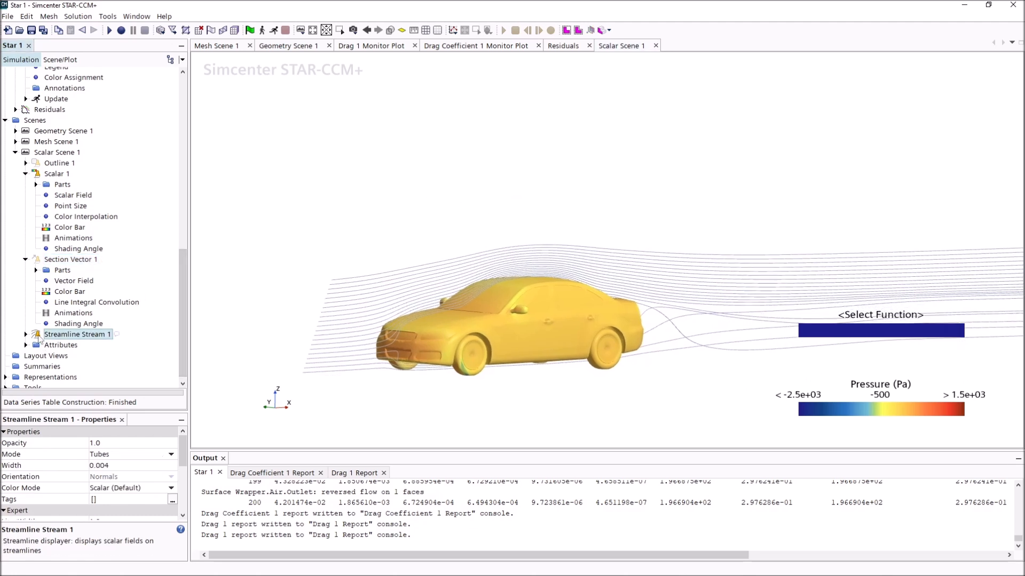
{"action": "left_click_drag", "start_coordinate": [881, 331], "coordinate": [546, 421]}
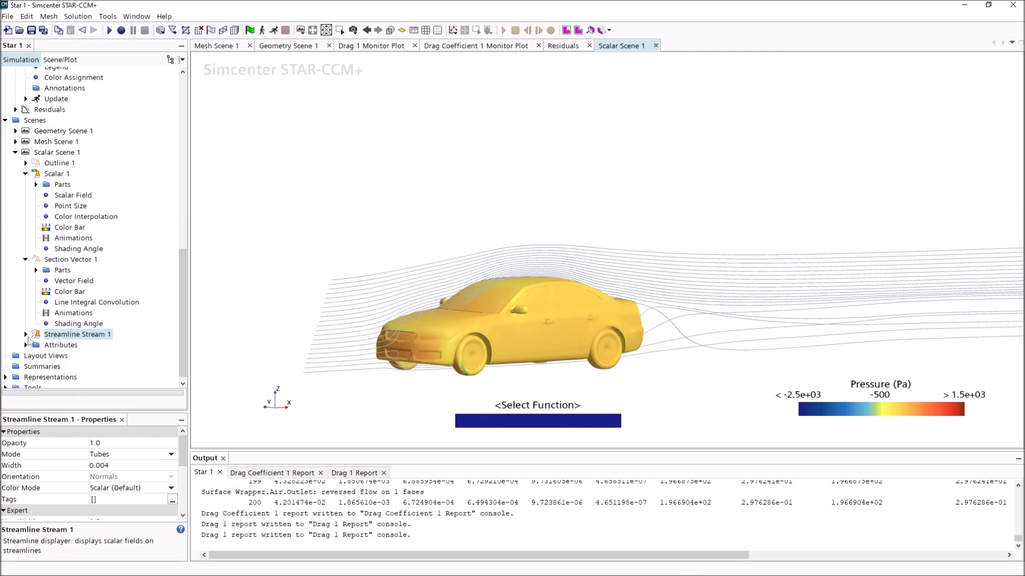
{"action": "left_click", "coordinate": [27, 334]}
{"action": "left_click", "coordinate": [68, 352]}
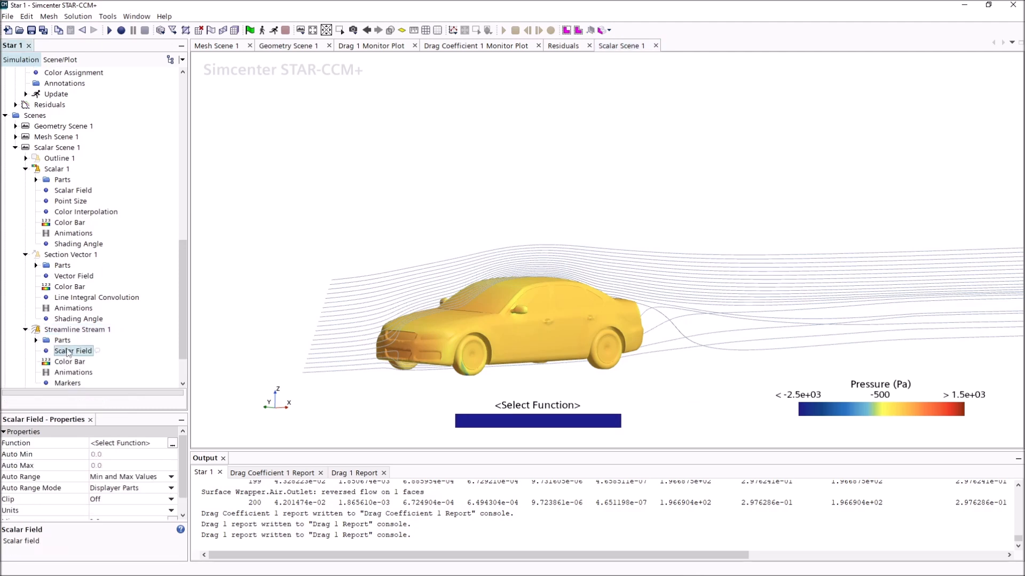
{"action": "left_click", "coordinate": [172, 444]}
{"action": "scroll", "coordinate": [486, 347], "scroll_direction": "down", "scroll_amount": 20}
{"action": "left_click", "coordinate": [432, 351]}
{"action": "left_click", "coordinate": [485, 372]}
{"action": "left_click", "coordinate": [610, 482]}
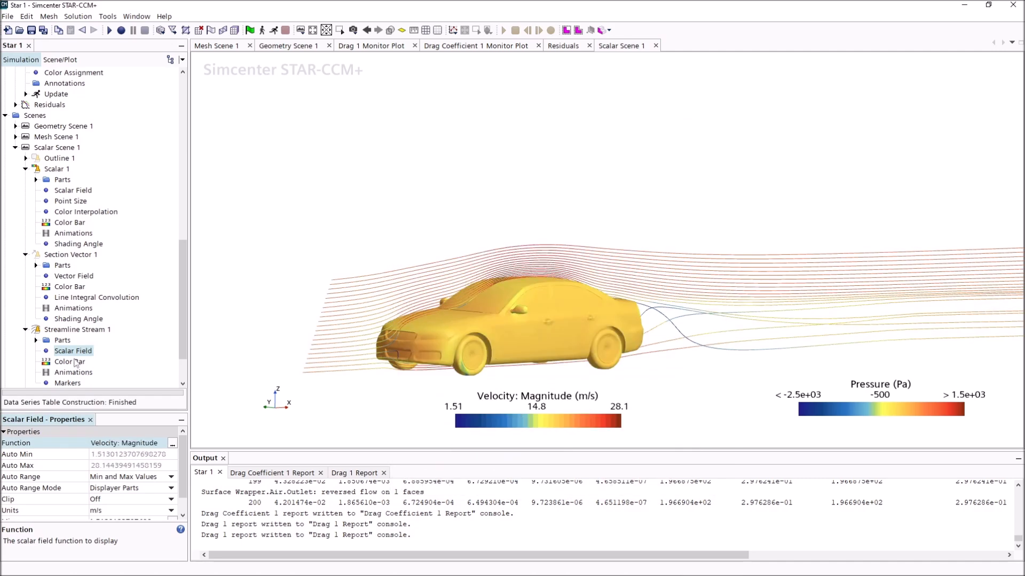
Set the Streamline Stream 1 color bar to the blue-red color map with 100 levels
{"action": "left_click", "coordinate": [74, 363]}
{"action": "left_click", "coordinate": [133, 446]}
{"action": "scroll", "coordinate": [160, 267], "scroll_direction": "up", "scroll_amount": 5}
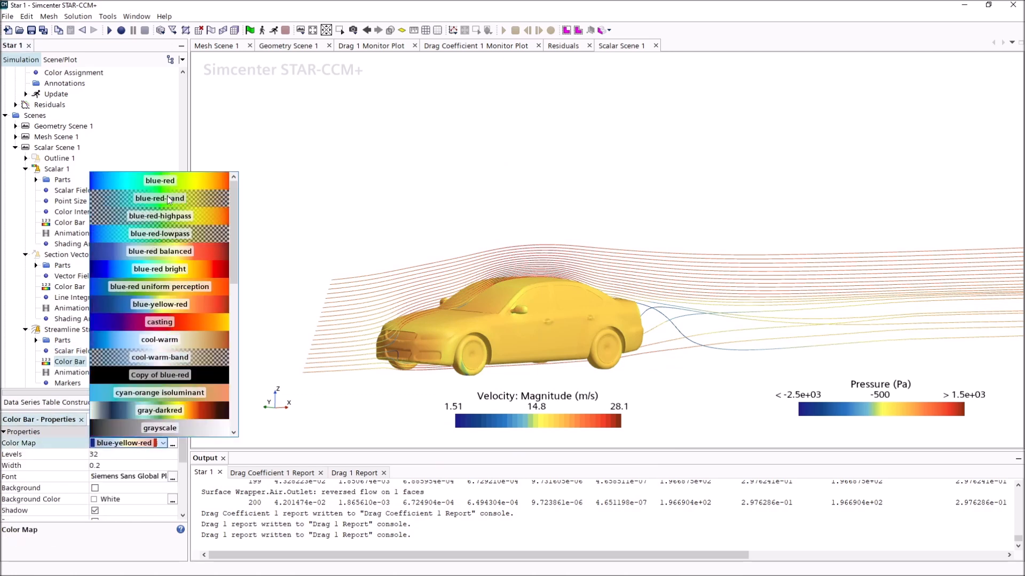
{"action": "left_click", "coordinate": [178, 185]}
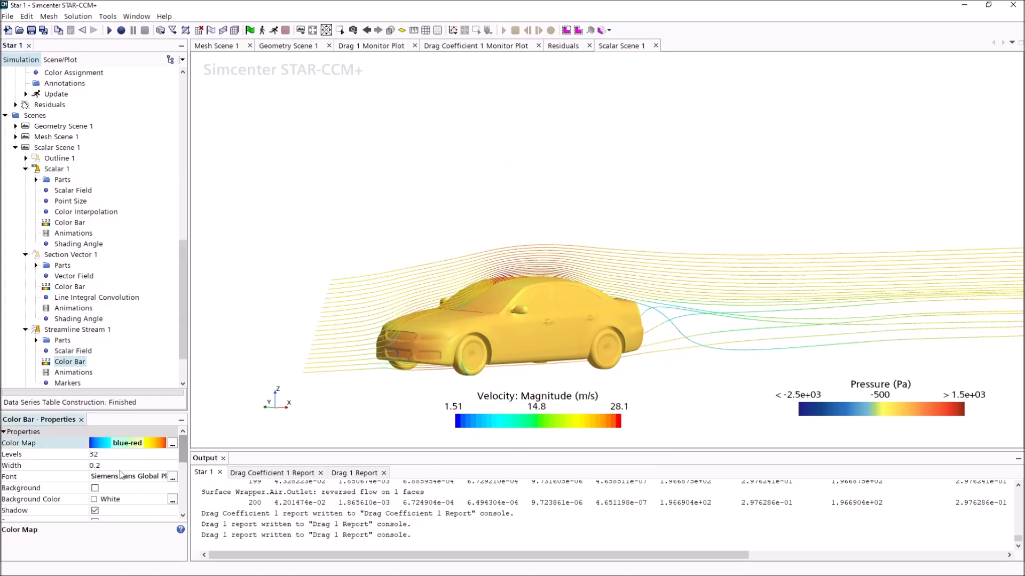
{"action": "left_click", "coordinate": [123, 455]}
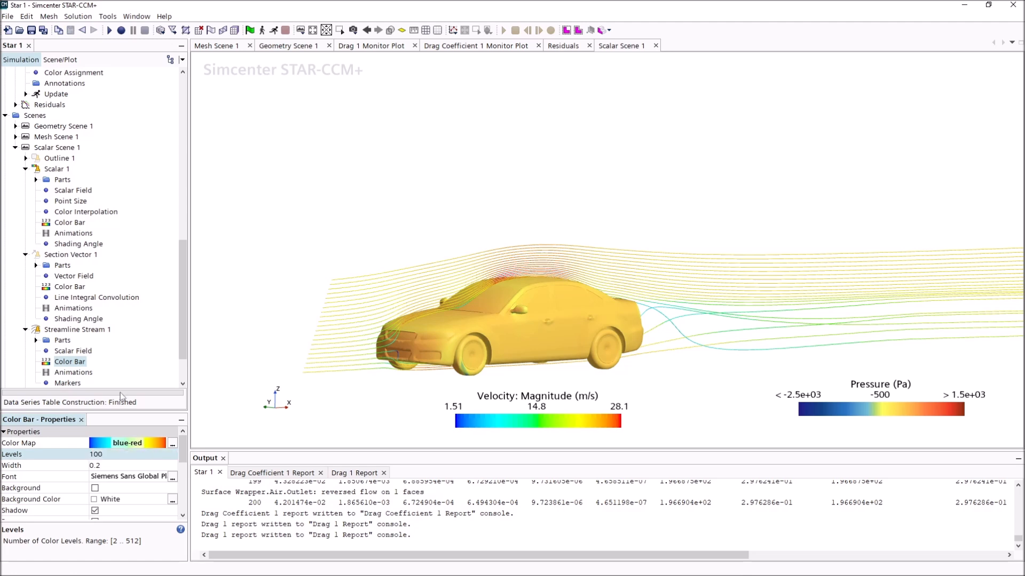
Set the Streamline Stream 1 tube width to 0.01
{"action": "left_click", "coordinate": [74, 329]}
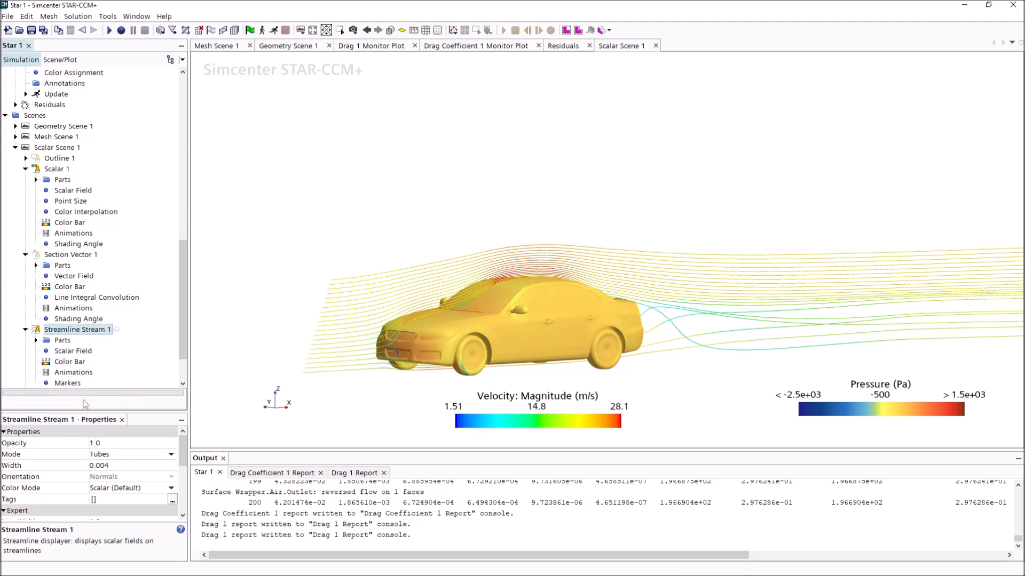
{"action": "left_click", "coordinate": [119, 466]}
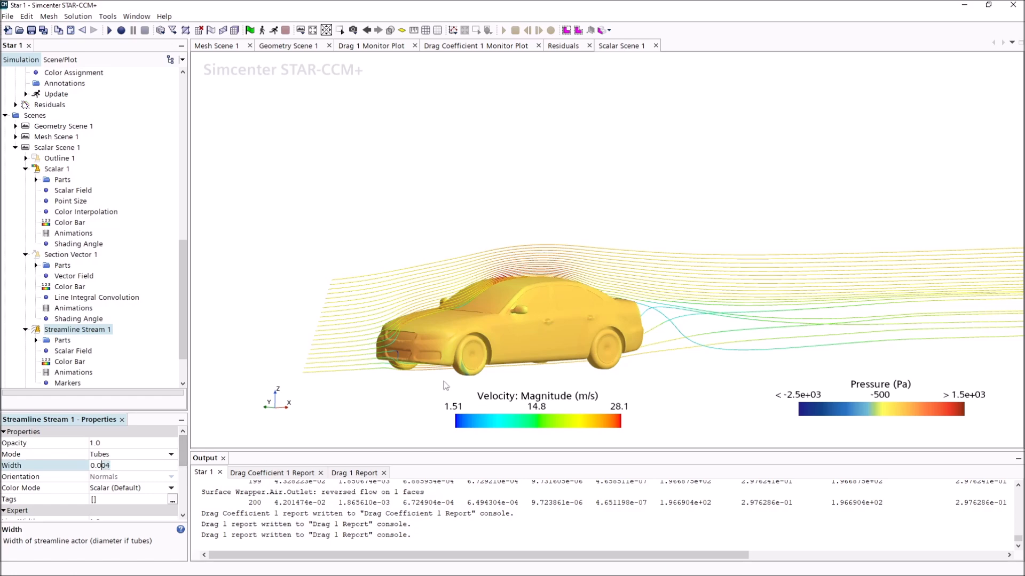
{"action": "key", "text": "Return"}
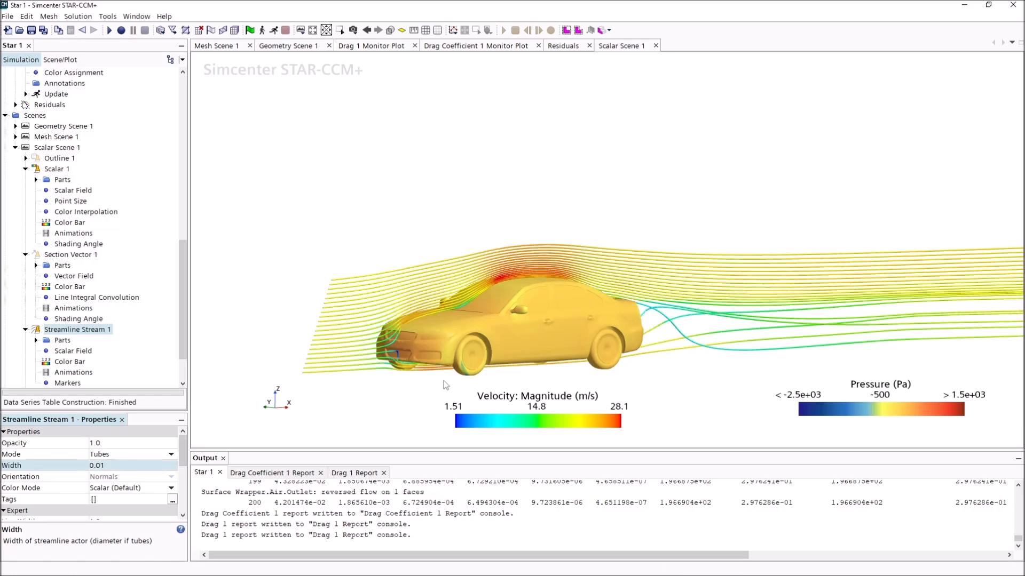
Set the streamline velocity units to mph and shift the velocity color bar farther from the pressure legend
{"action": "left_click_drag", "start_coordinate": [553, 384], "coordinate": [470, 357]}
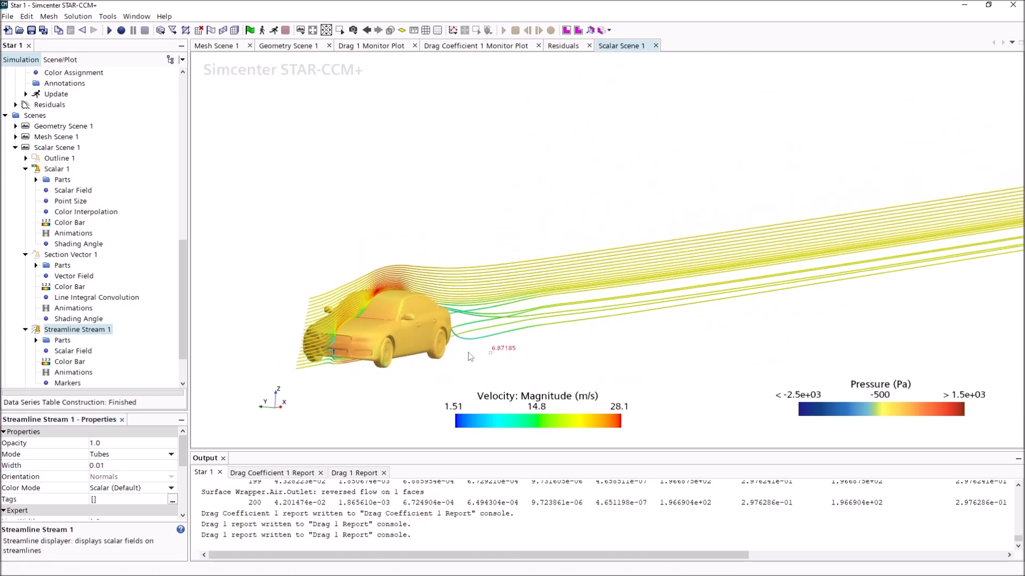
{"action": "left_click", "coordinate": [71, 352]}
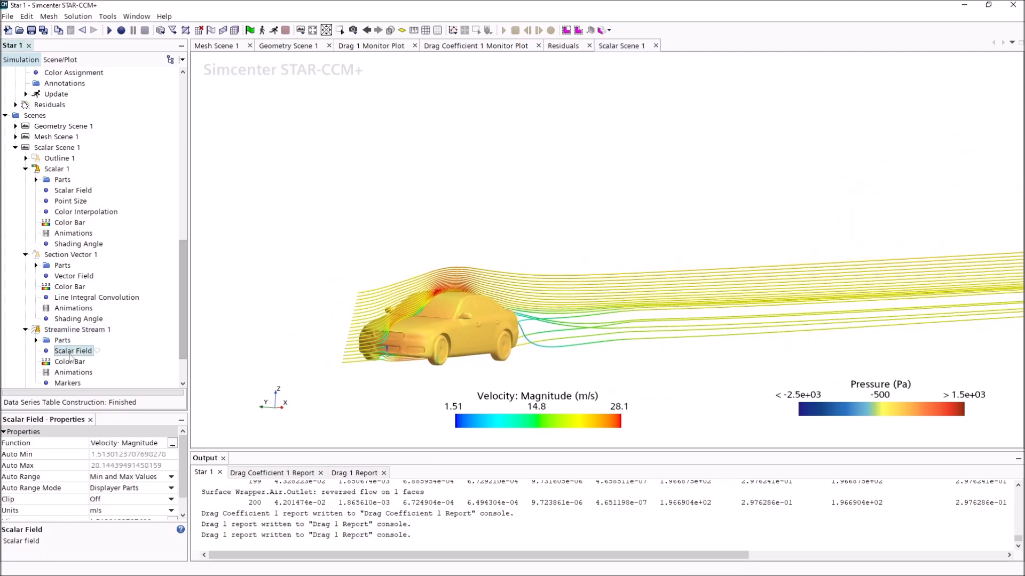
{"action": "left_click", "coordinate": [131, 510]}
{"action": "left_click", "coordinate": [130, 559]}
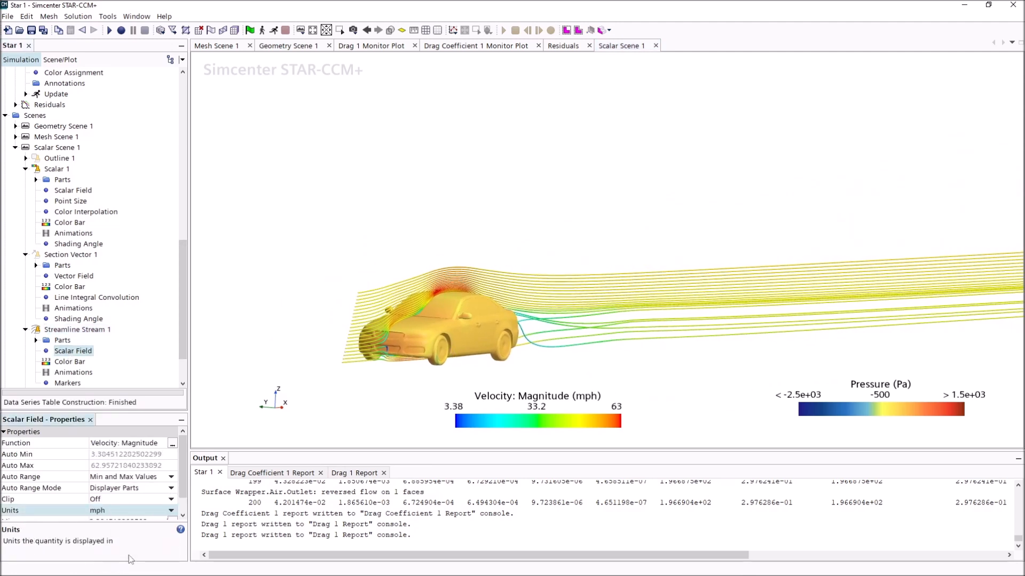
{"action": "left_click_drag", "start_coordinate": [494, 425], "coordinate": [406, 429]}
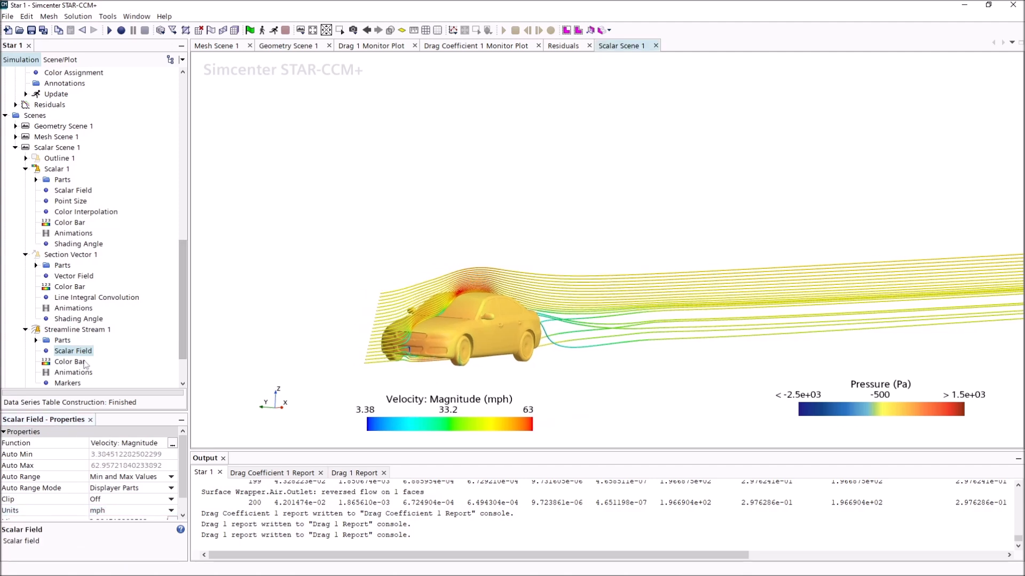
Set the Streamline Stream 1 animation mode to Tracers and expand its animation settings
{"action": "scroll", "coordinate": [86, 365], "scroll_direction": "down", "scroll_amount": 2}
{"action": "left_click", "coordinate": [73, 319]}
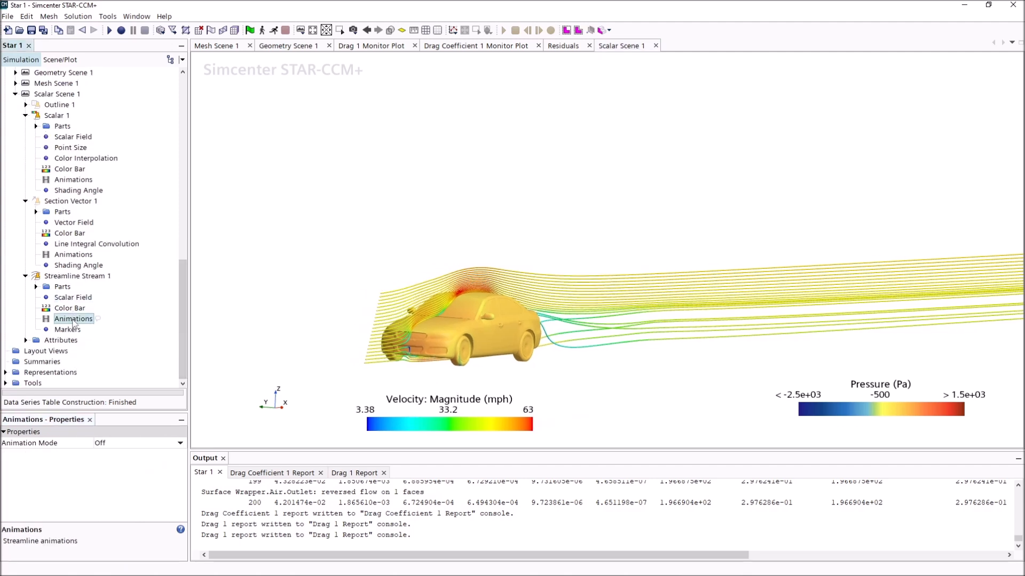
{"action": "left_click", "coordinate": [113, 445]}
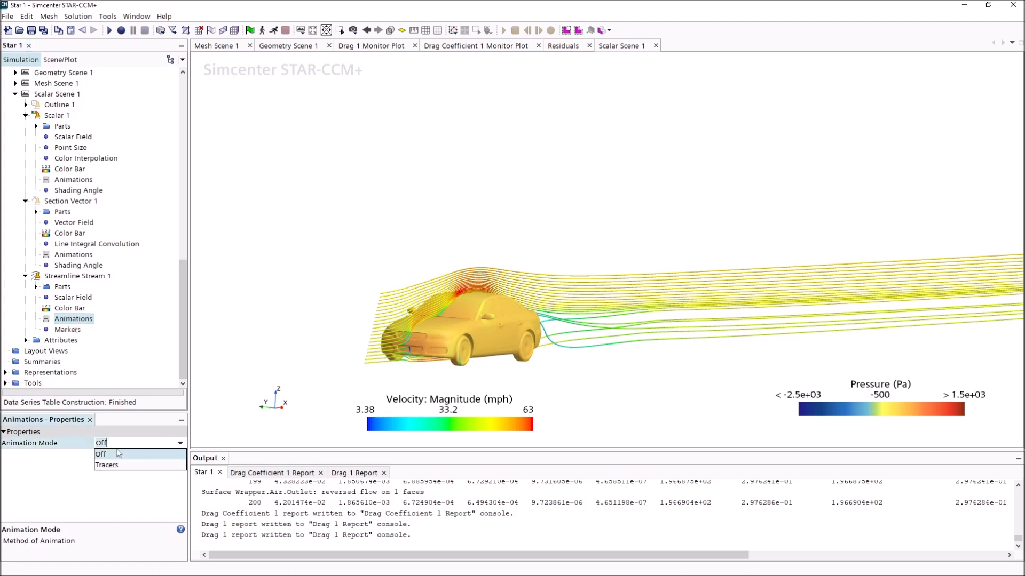
{"action": "left_click", "coordinate": [117, 462]}
{"action": "left_click", "coordinate": [36, 318]}
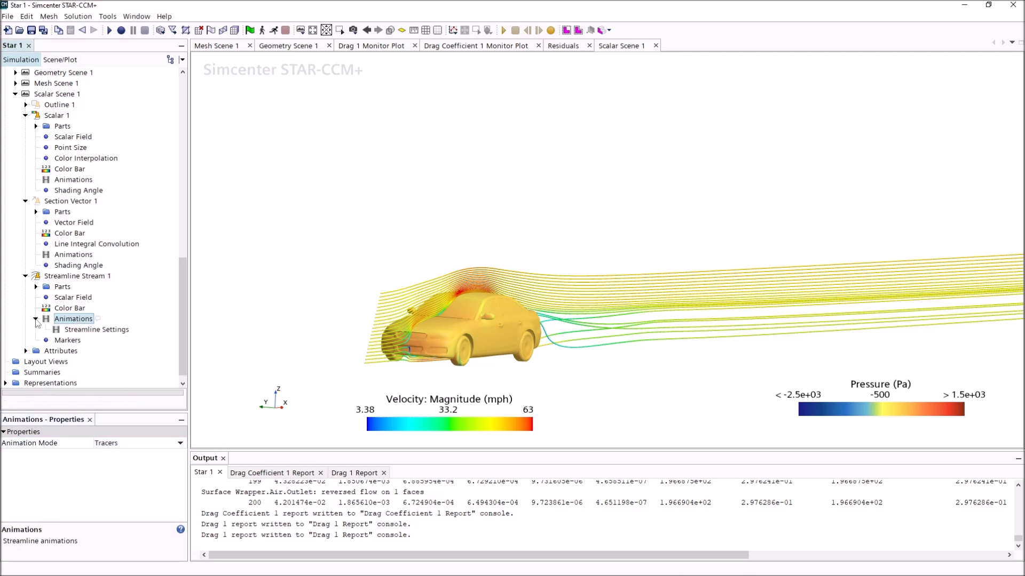
Examine the streamline animation settings: delay between tracers, head size, tail length and cycle time
{"action": "left_click", "coordinate": [71, 331]}
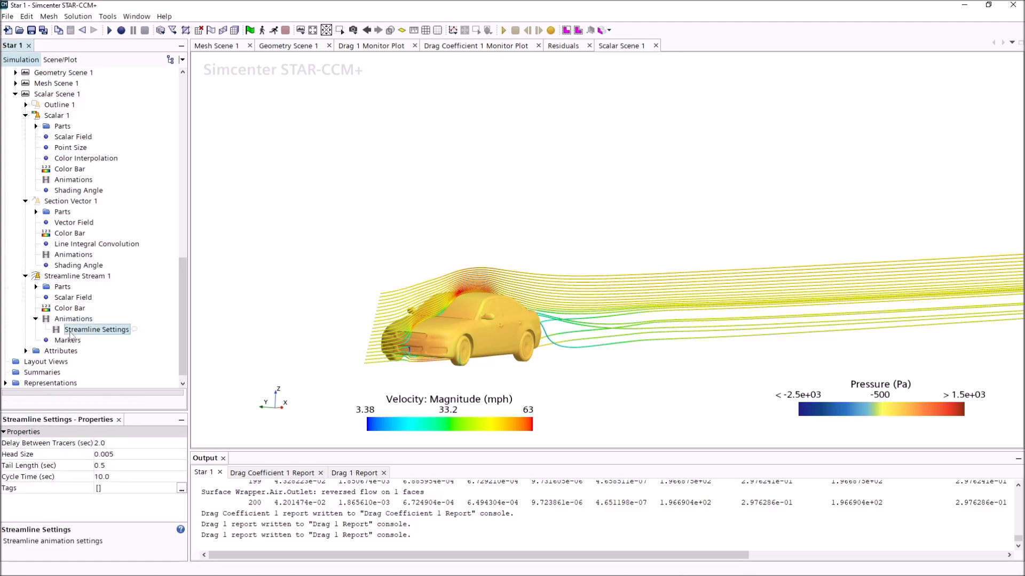
{"action": "left_click", "coordinate": [123, 447]}
{"action": "left_click", "coordinate": [127, 459]}
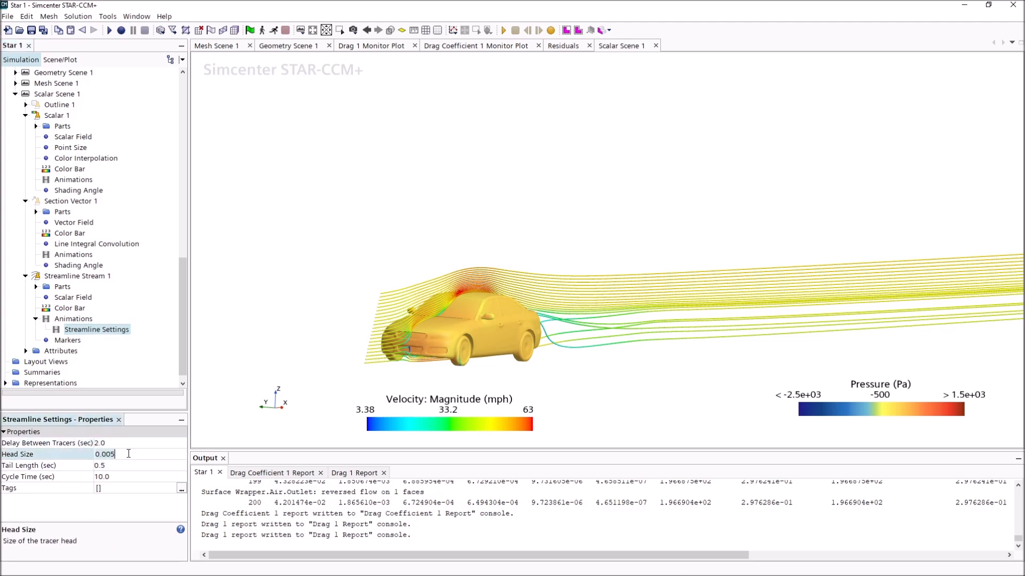
{"action": "left_click", "coordinate": [122, 443]}
{"action": "left_click", "coordinate": [123, 465]}
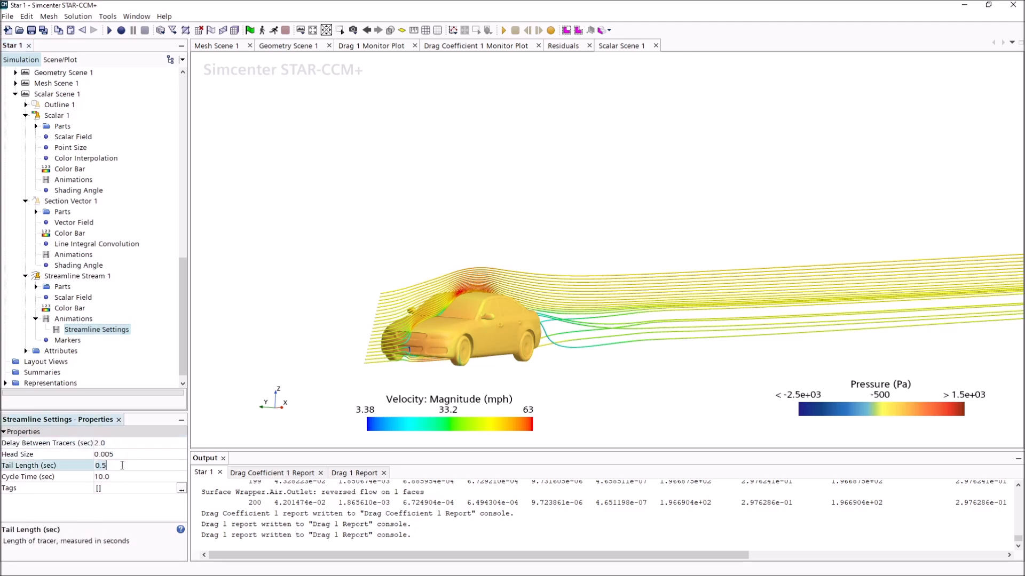
{"action": "left_click", "coordinate": [124, 478]}
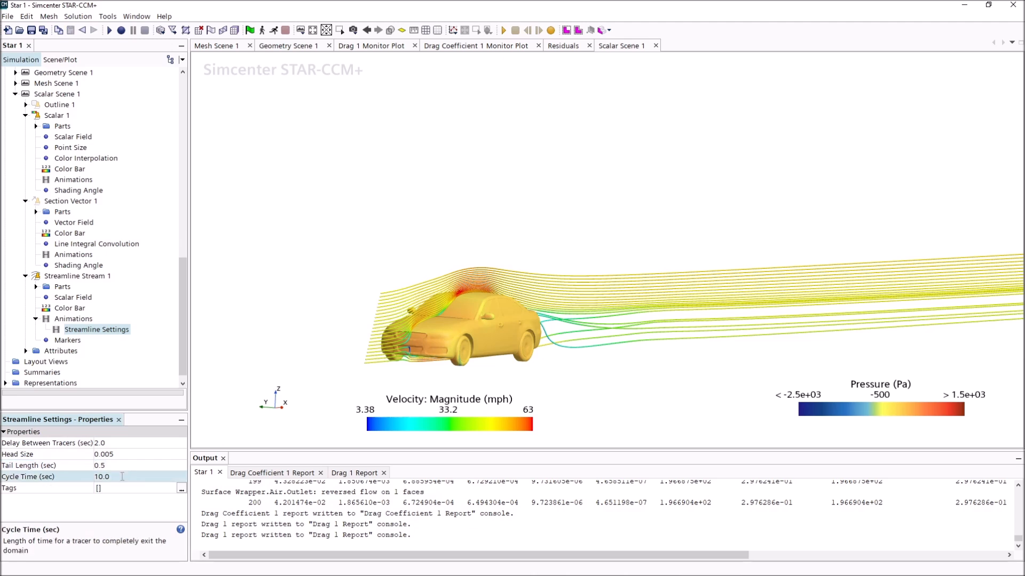
{"action": "left_click", "coordinate": [131, 445]}
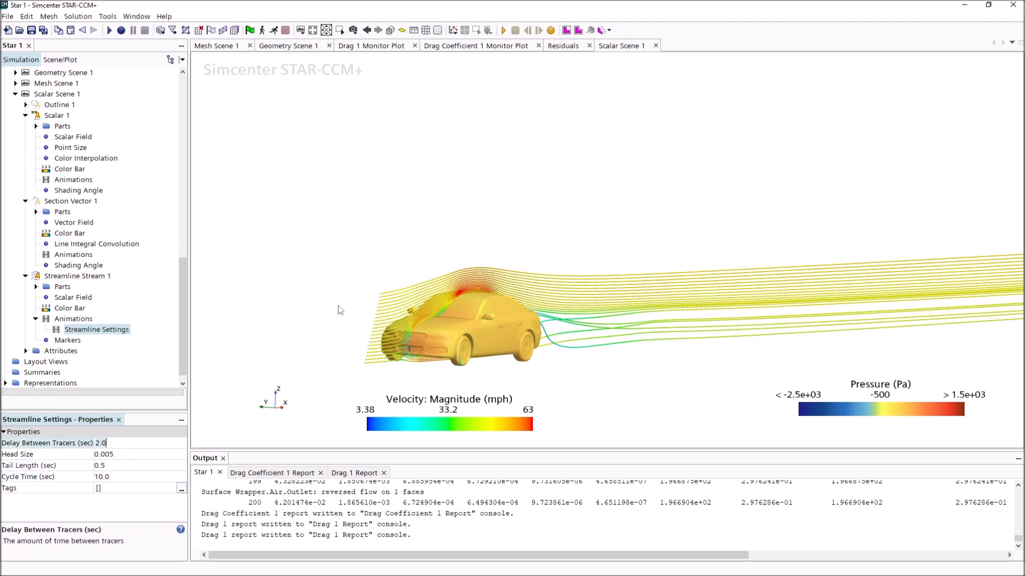
Play the tracer animation and watch the streamlines flow past the car from the side and at an angle
{"action": "left_click", "coordinate": [503, 30]}
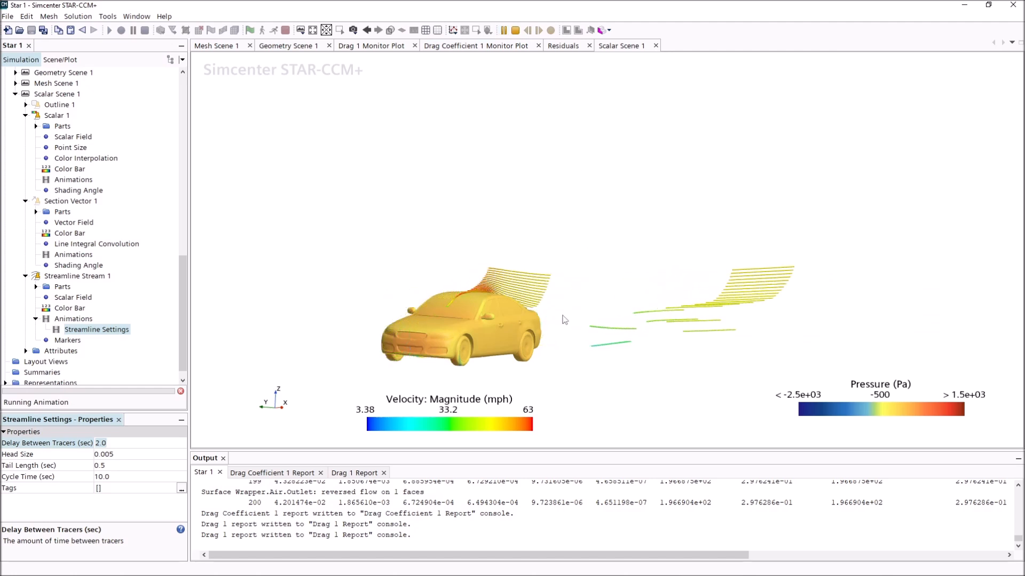
{"action": "left_click_drag", "start_coordinate": [600, 389], "coordinate": [388, 406]}
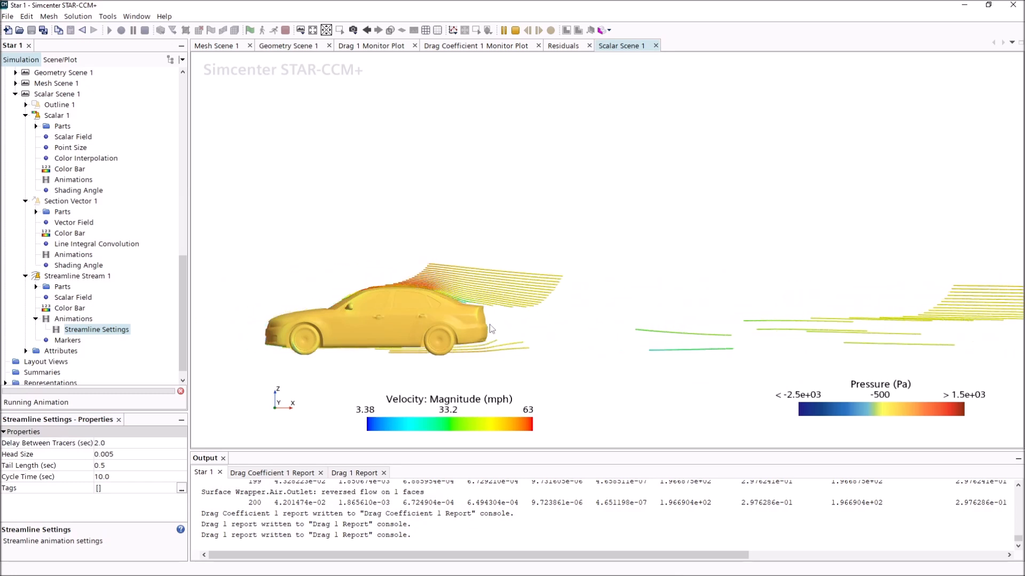
{"action": "mouse_move", "coordinate": [368, 375]}
{"action": "left_mouse_down"}
{"action": "mouse_move", "coordinate": [474, 382]}
{"action": "mouse_move", "coordinate": [447, 390]}
{"action": "left_mouse_up"}
{"action": "left_click", "coordinate": [515, 31]}
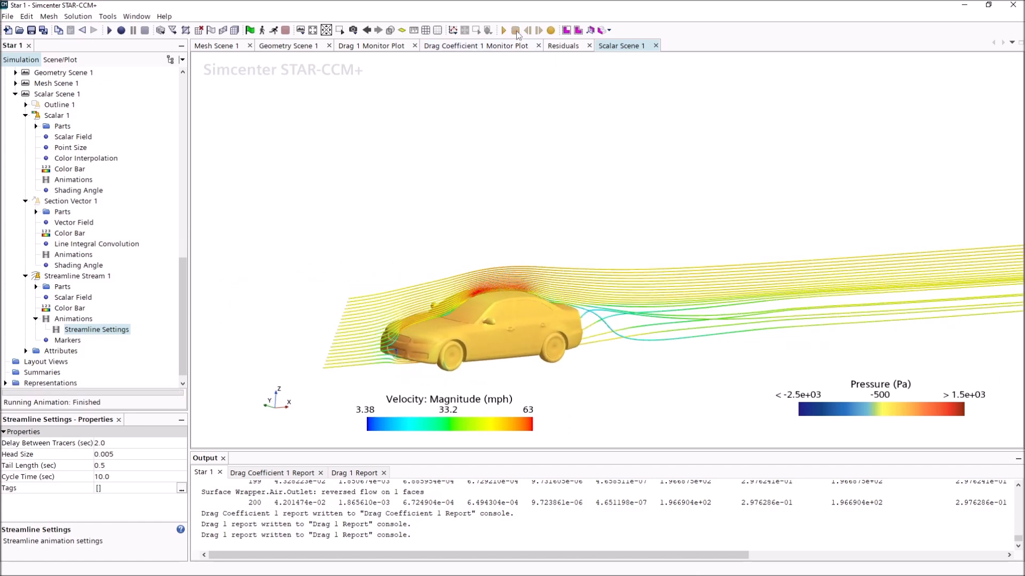
{"action": "left_click", "coordinate": [504, 30]}
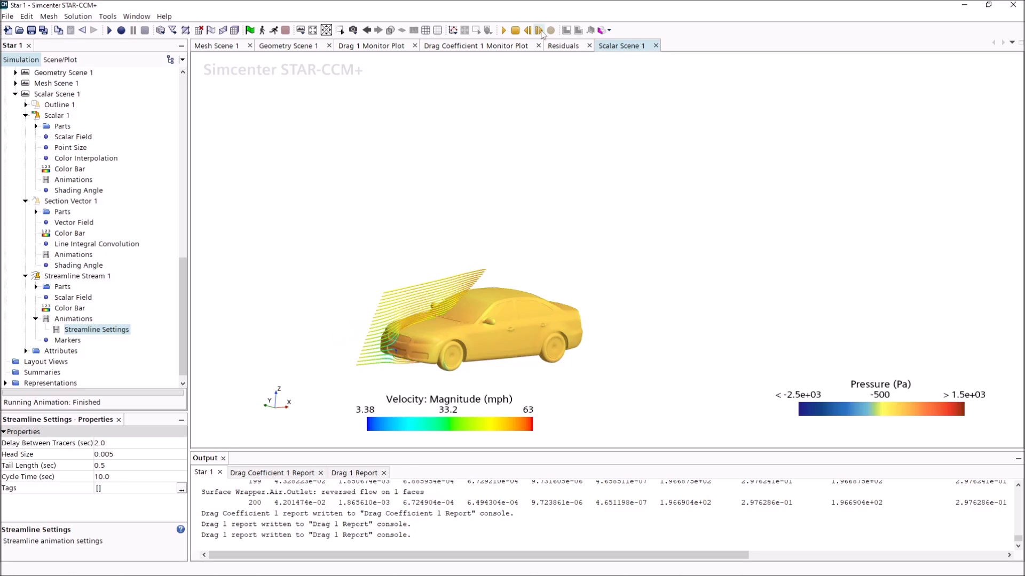
Set the tracer tail length to 2.0 seconds and advance the streamline animation to check it
{"action": "left_click", "coordinate": [129, 466]}
{"action": "type", "text": "2.0"}
{"action": "key", "text": "Return"}
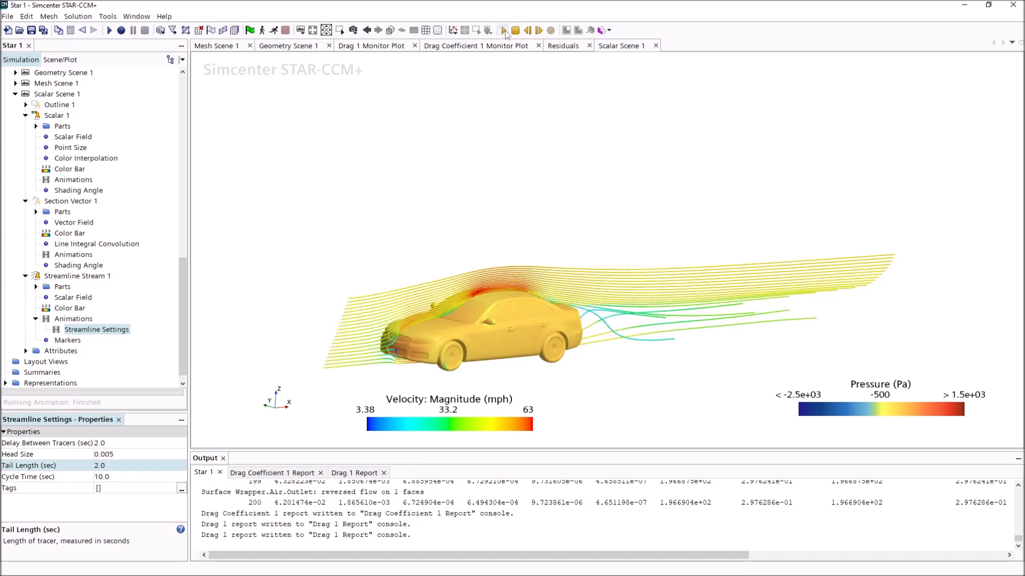
{"action": "left_click", "coordinate": [539, 31]}
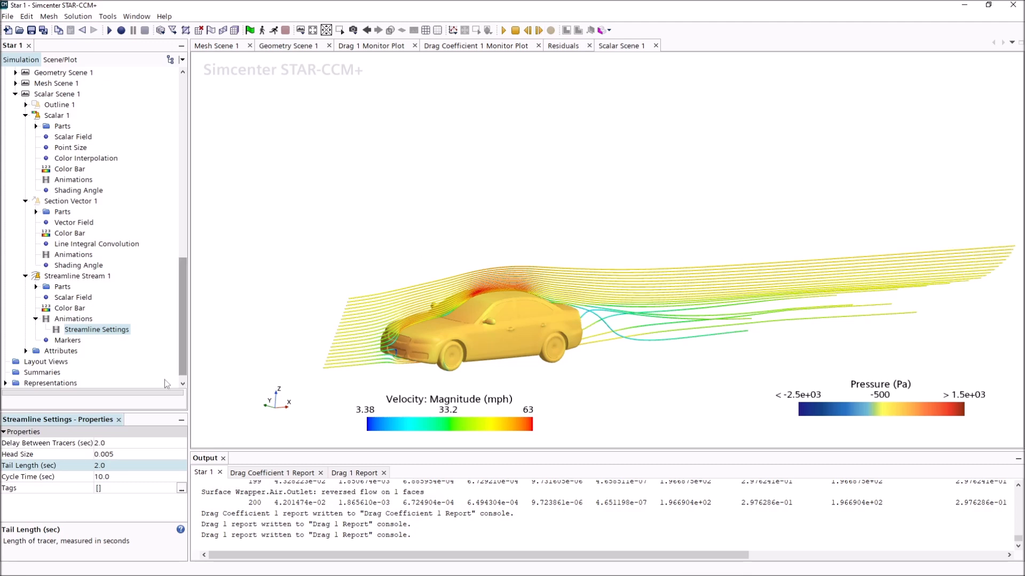
Set the delay between tracers to 3 seconds and play the streamline animation
{"action": "left_click", "coordinate": [118, 468]}
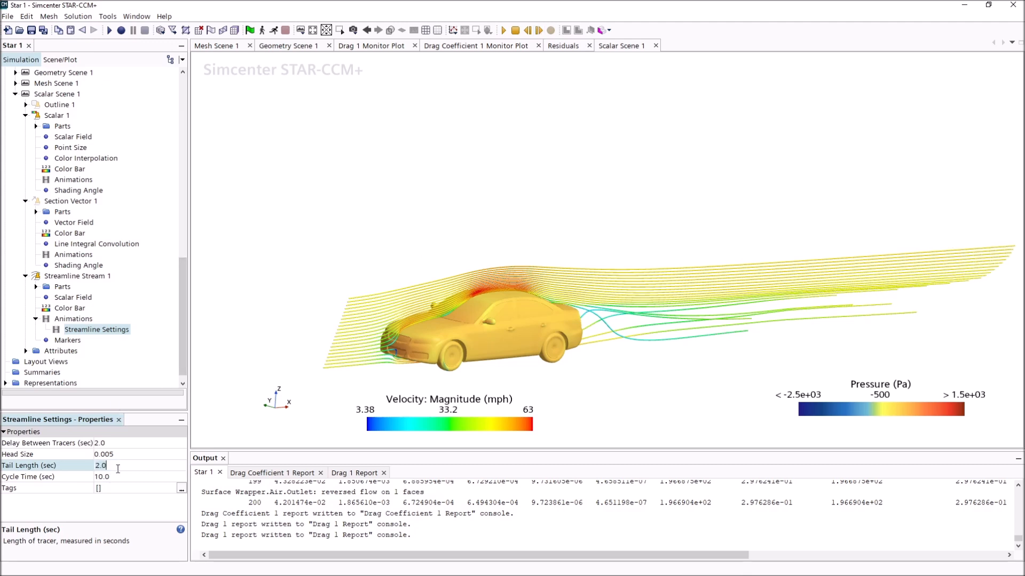
{"action": "left_click", "coordinate": [116, 443]}
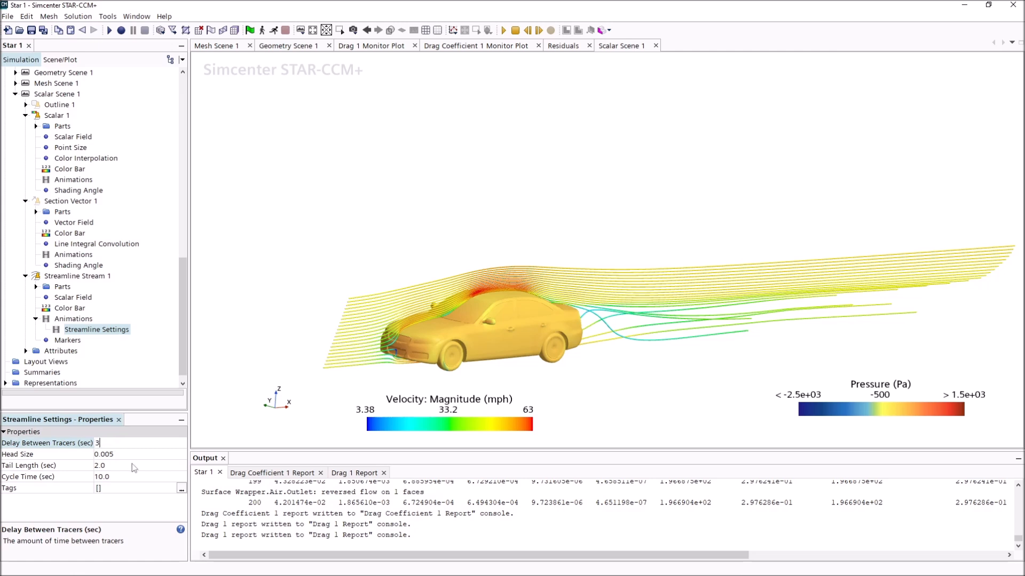
{"action": "type", "text": "3"}
{"action": "key", "text": "Return"}
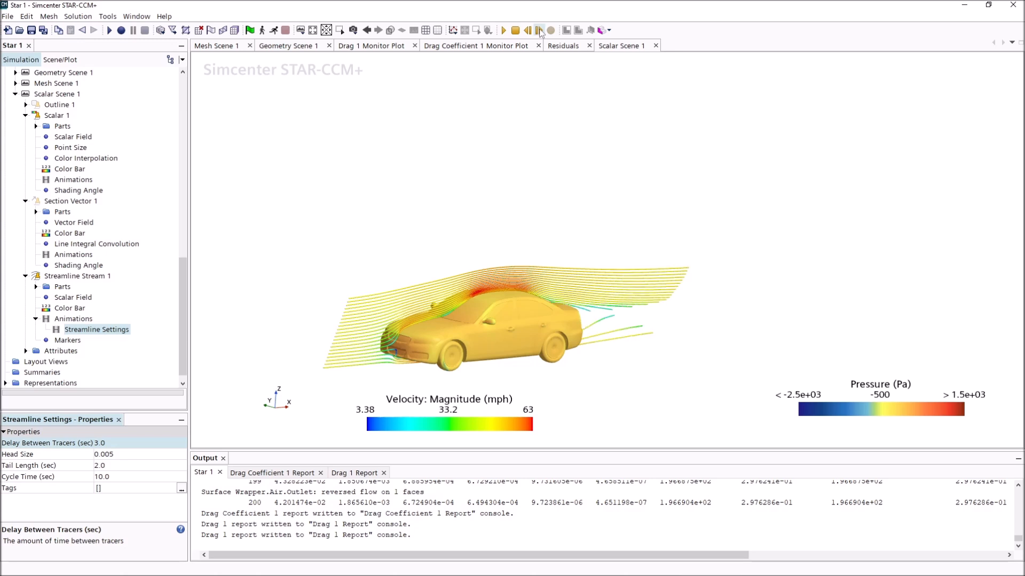
{"action": "left_click", "coordinate": [503, 31]}
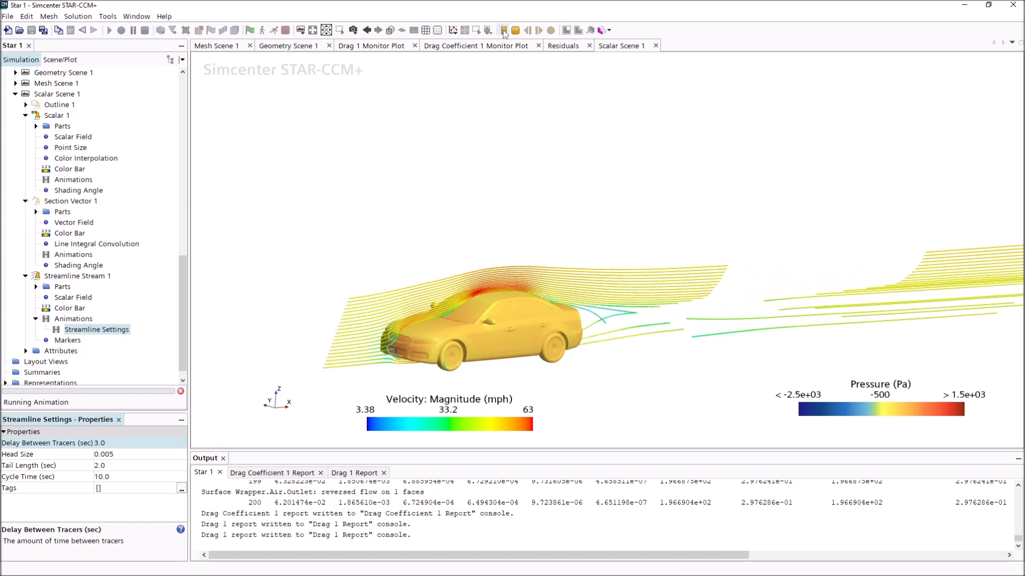
{"action": "left_click", "coordinate": [503, 31]}
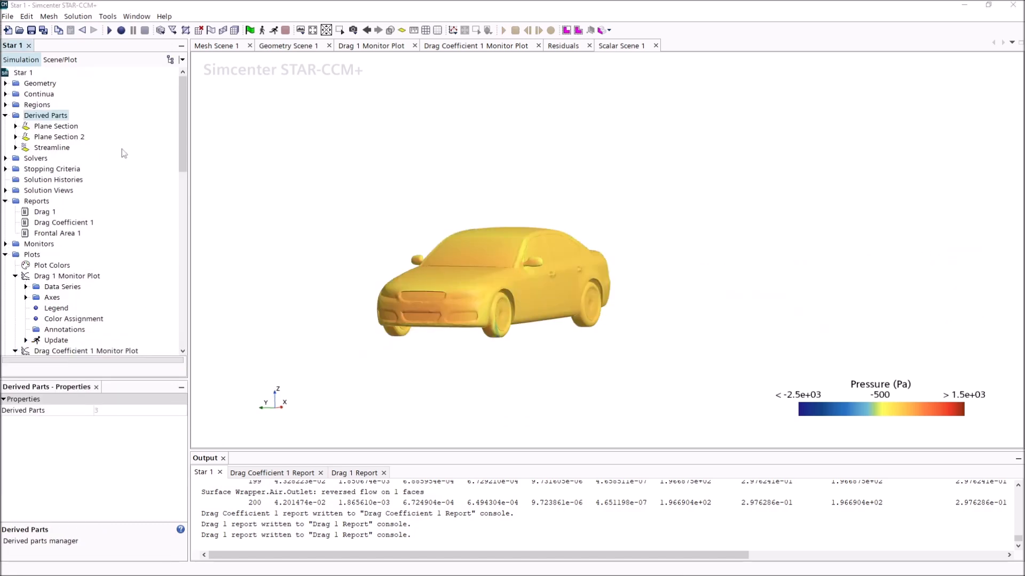
Create a derived plane section through the middle of the car, normal to X, shown with a new scalar displayer
{"action": "left_click", "coordinate": [122, 150]}
{"action": "right_click", "coordinate": [53, 120]}
{"action": "mouse_move", "coordinate": [101, 124]}
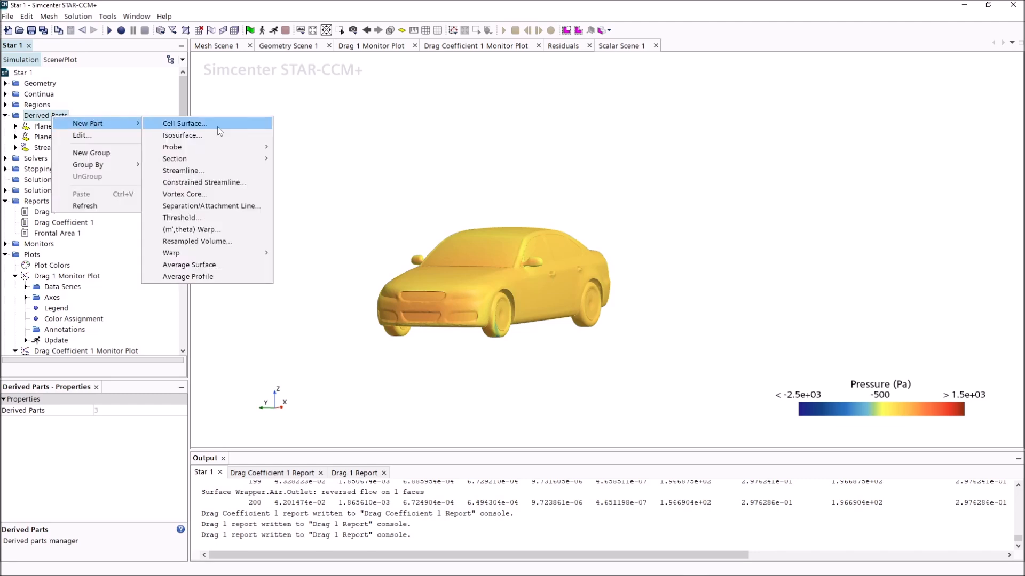
{"action": "mouse_move", "coordinate": [240, 160]}
{"action": "left_click", "coordinate": [299, 159]}
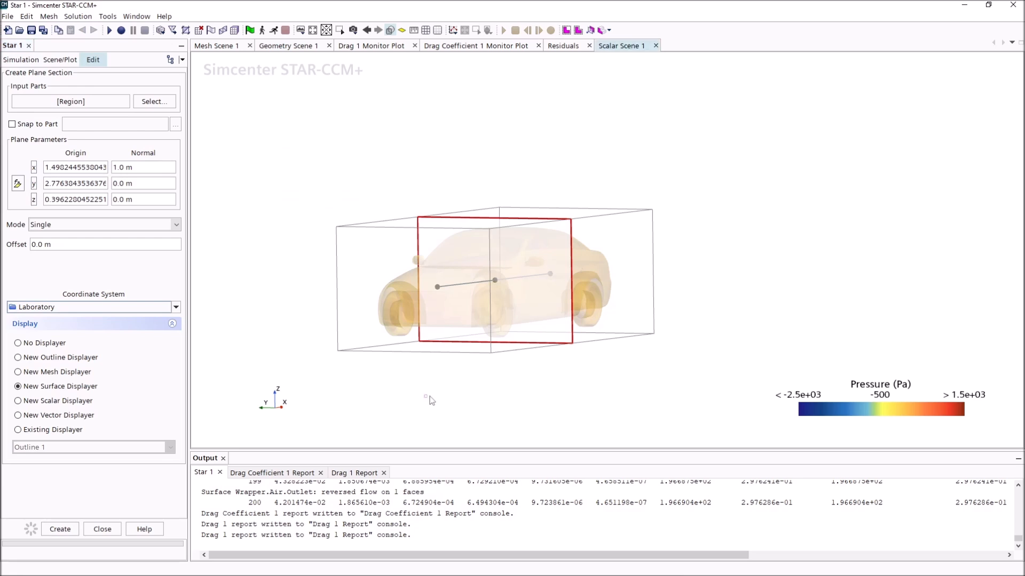
{"action": "left_click", "coordinate": [68, 404]}
{"action": "left_click_drag", "start_coordinate": [379, 394], "coordinate": [445, 389]}
{"action": "left_click", "coordinate": [60, 528]}
{"action": "left_click", "coordinate": [103, 529]}
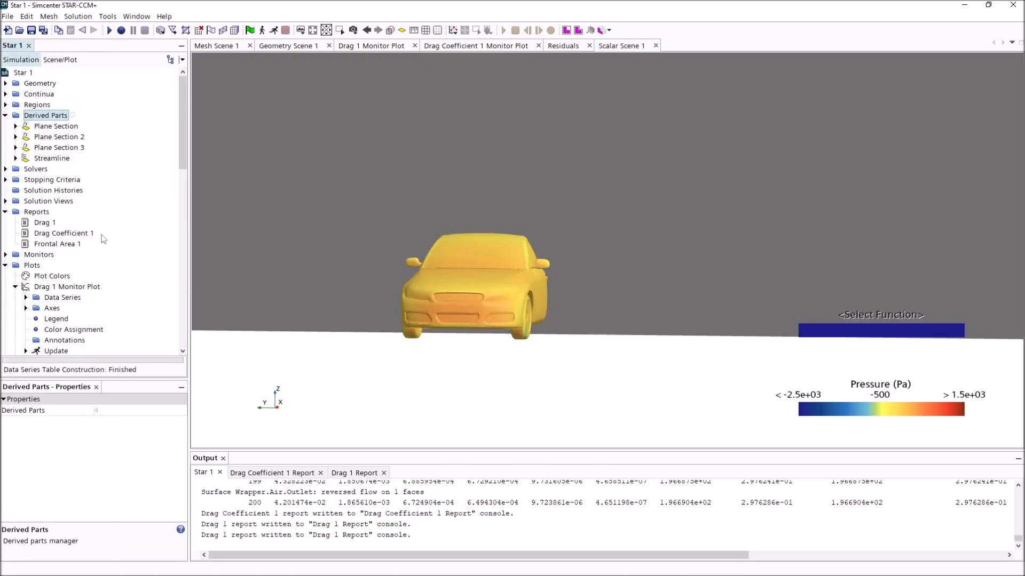
Set the scalar field function of Section Scalar 1 to Velocity: Magnitude
{"action": "scroll", "coordinate": [121, 259], "scroll_direction": "down", "scroll_amount": 7}
{"action": "left_click", "coordinate": [26, 276]}
{"action": "left_click", "coordinate": [70, 298]}
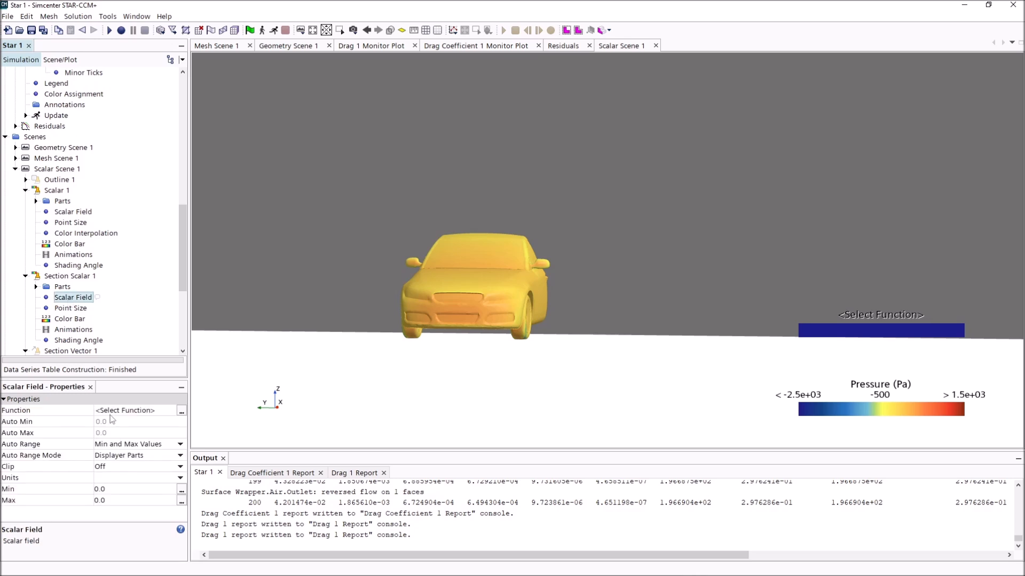
{"action": "left_click", "coordinate": [182, 411]}
{"action": "scroll", "coordinate": [582, 352], "scroll_direction": "down", "scroll_amount": 20}
{"action": "left_click", "coordinate": [431, 351]}
{"action": "left_click", "coordinate": [486, 373]}
{"action": "left_click", "coordinate": [610, 481]}
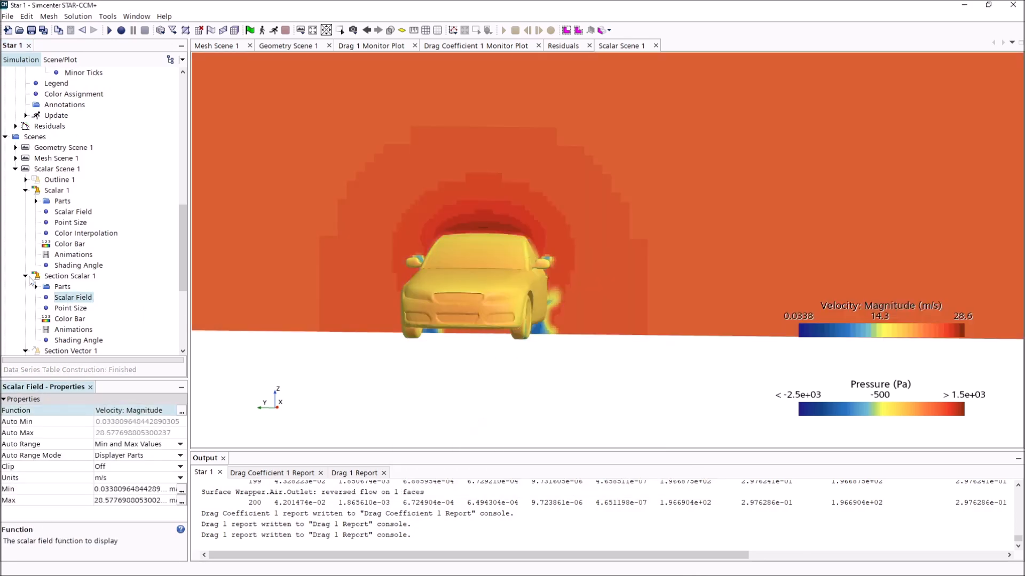
{"action": "left_click", "coordinate": [68, 277]}
{"action": "left_click", "coordinate": [122, 423]}
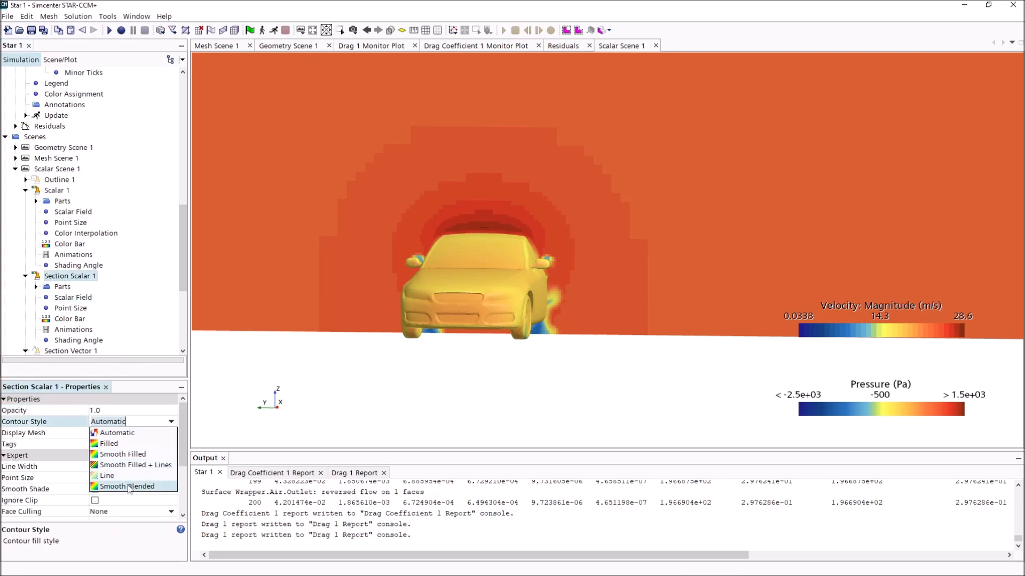
{"action": "left_click", "coordinate": [574, 350]}
{"action": "scroll", "coordinate": [467, 367], "scroll_direction": "down", "scroll_amount": 8}
{"action": "right_click_drag", "start_coordinate": [455, 366], "coordinate": [494, 385]}
{"action": "scroll", "coordinate": [495, 388], "scroll_direction": "up", "scroll_amount": 2}
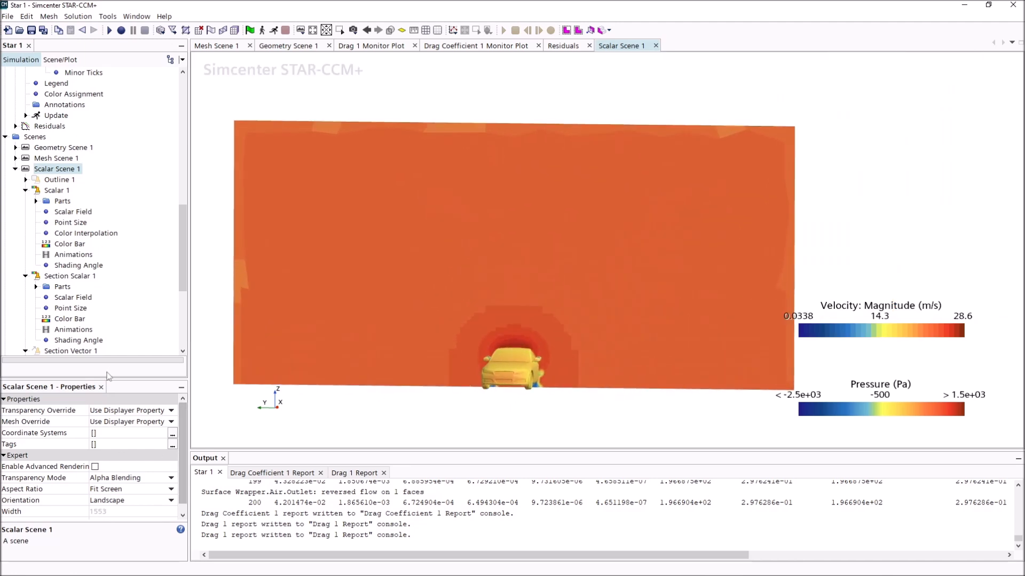
Try the Filled, Smooth Filled, Smooth Filled + Lines and Line contour styles on Section Scalar 1, and settle on Smooth Blended
{"action": "left_click", "coordinate": [85, 277]}
{"action": "left_click", "coordinate": [129, 422]}
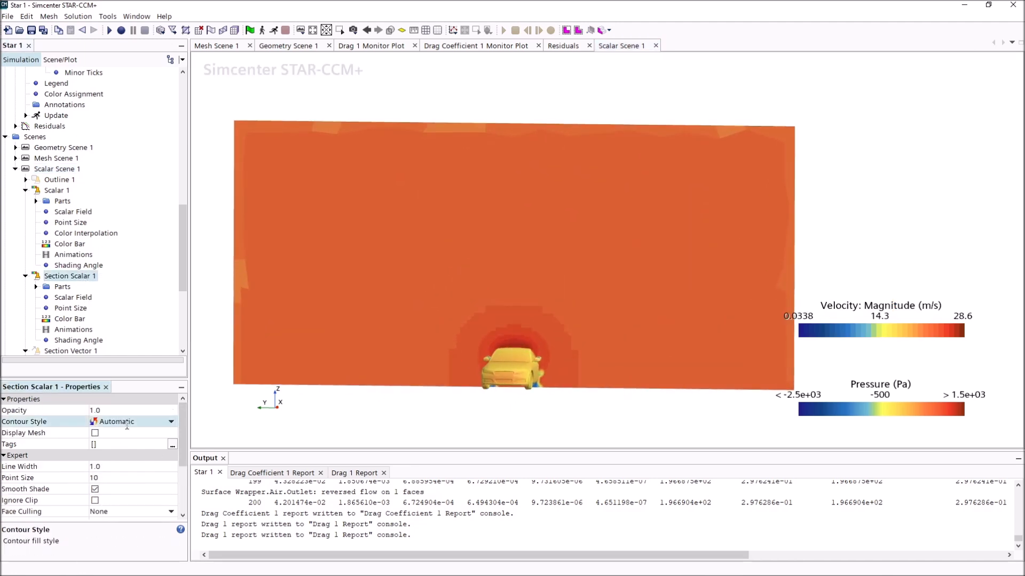
{"action": "left_click", "coordinate": [133, 443]}
{"action": "left_click", "coordinate": [145, 422]}
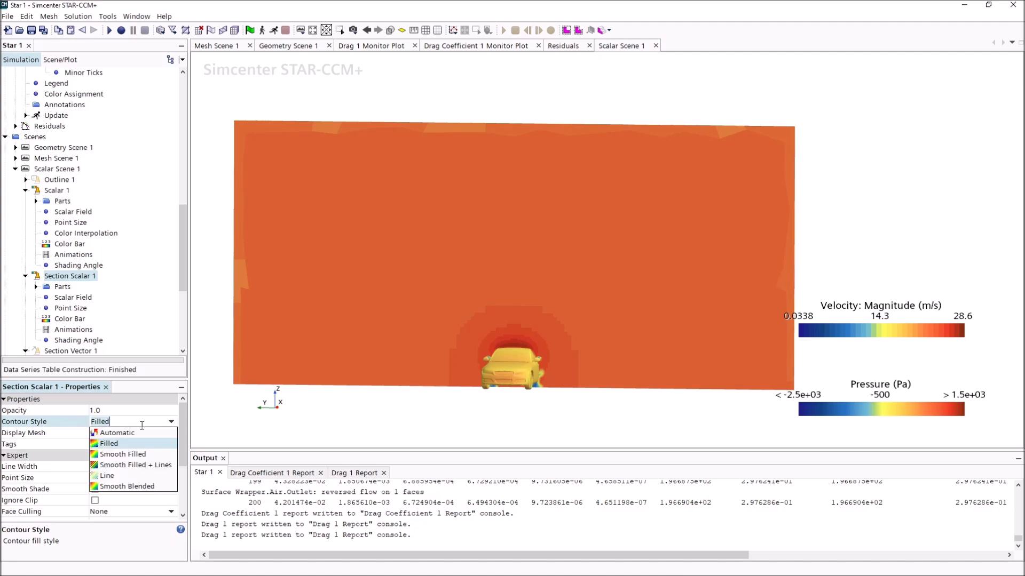
{"action": "left_click", "coordinate": [128, 457]}
{"action": "left_click", "coordinate": [134, 422]}
{"action": "left_click", "coordinate": [132, 466]}
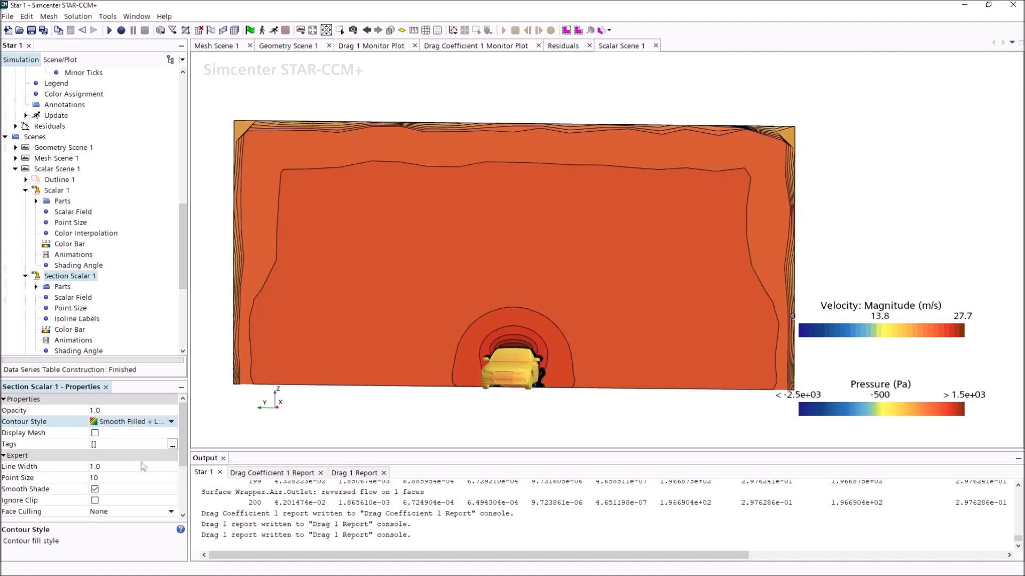
{"action": "left_click", "coordinate": [133, 422]}
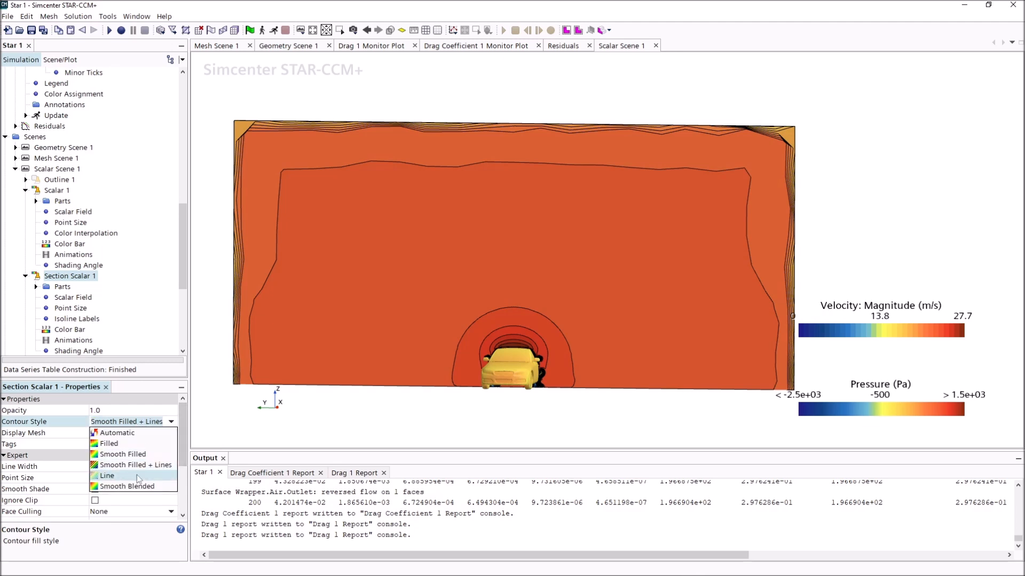
{"action": "left_click", "coordinate": [131, 478]}
{"action": "left_click", "coordinate": [124, 421]}
{"action": "left_click", "coordinate": [130, 488]}
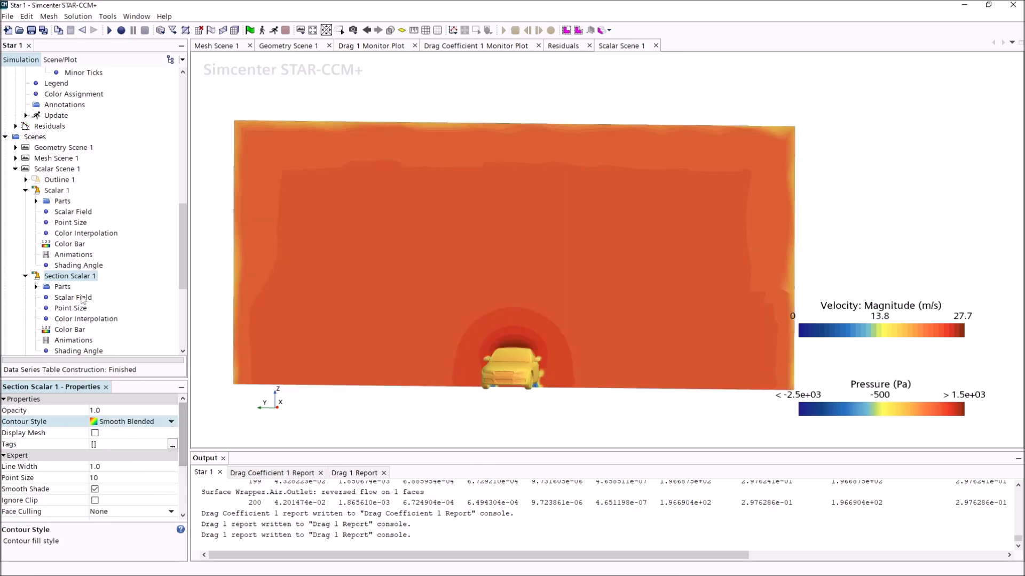
Set the Section Scalar 1 velocity units to mph and the clip mode to Below Min, Above Max
{"action": "left_click", "coordinate": [63, 297]}
{"action": "left_click", "coordinate": [125, 479]}
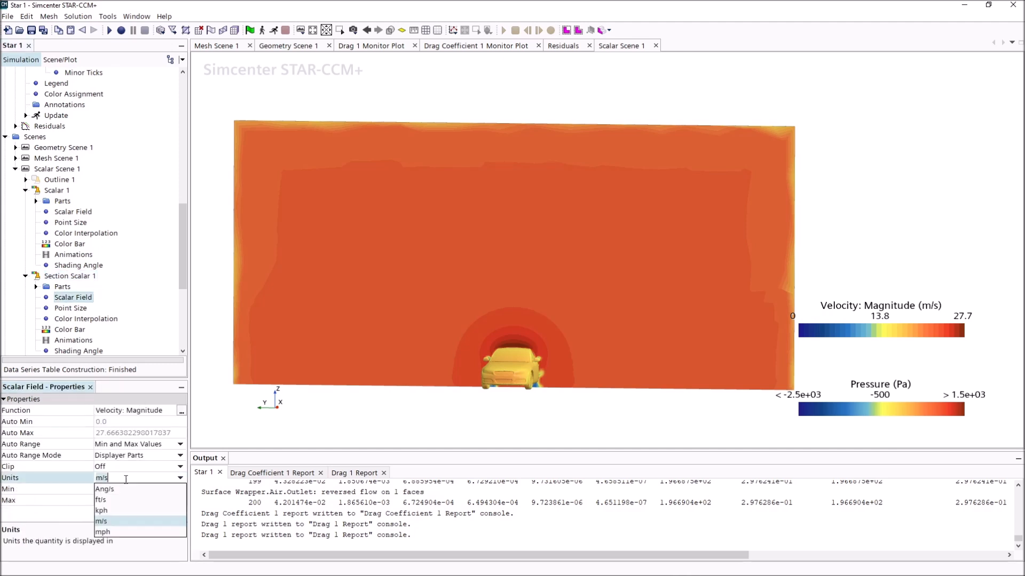
{"action": "left_click", "coordinate": [112, 537]}
{"action": "left_click", "coordinate": [118, 466]}
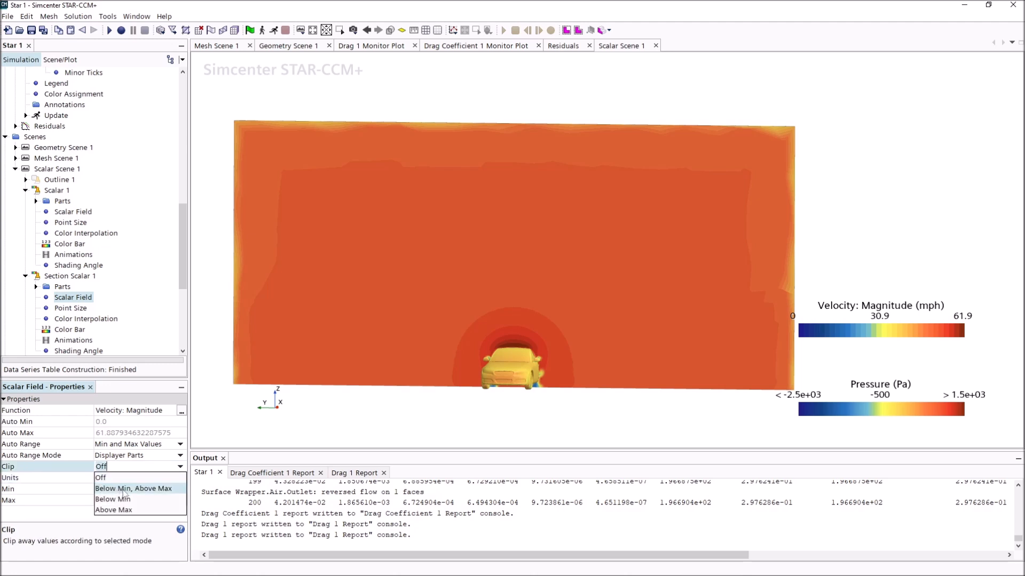
{"action": "left_click", "coordinate": [124, 489]}
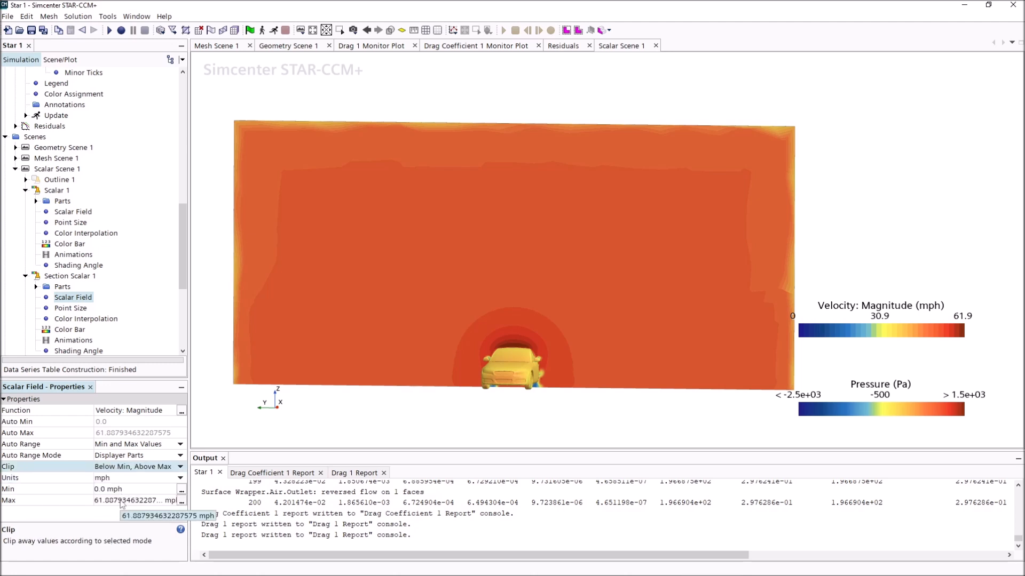
Limit the Section Scalar 1 velocity range to a maximum of 45 mph
{"action": "left_click", "coordinate": [121, 502]}
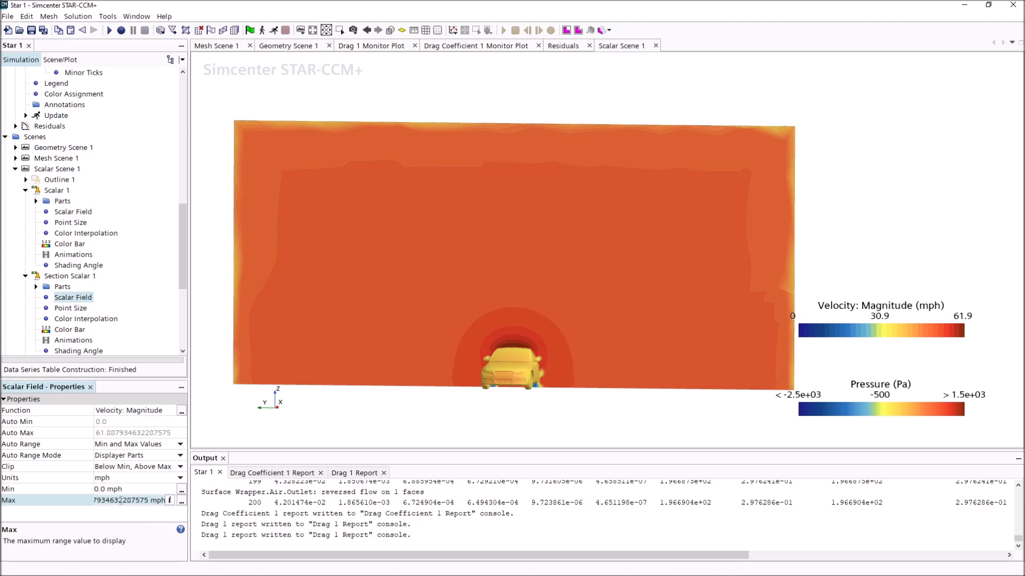
{"action": "key", "text": "ctrl+a"}
{"action": "type", "text": "45"}
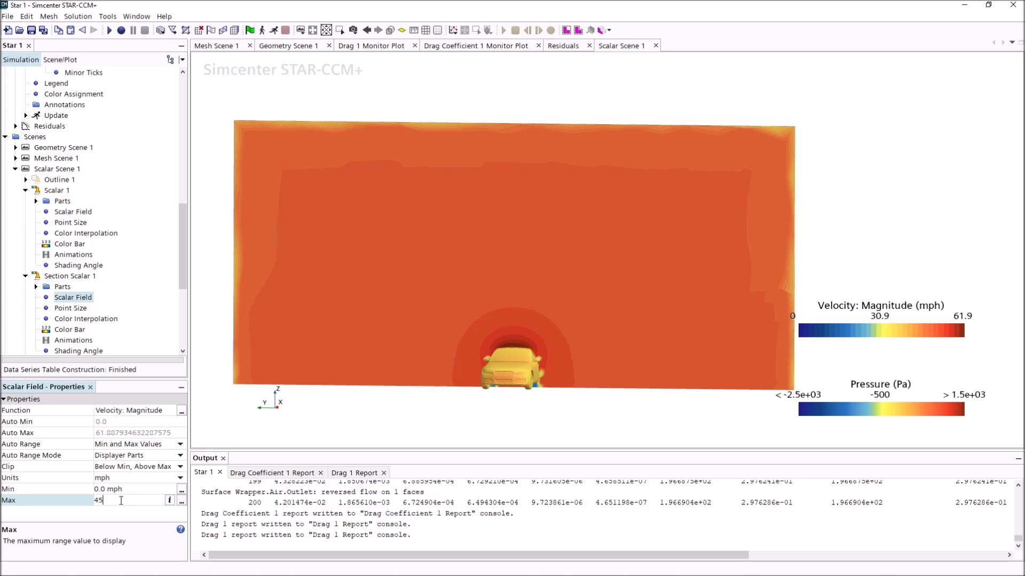
{"action": "key", "text": "Return"}
Set the maximum of the Section Scalar 1 velocity range to 40 mph
{"action": "left_click", "coordinate": [134, 500]}
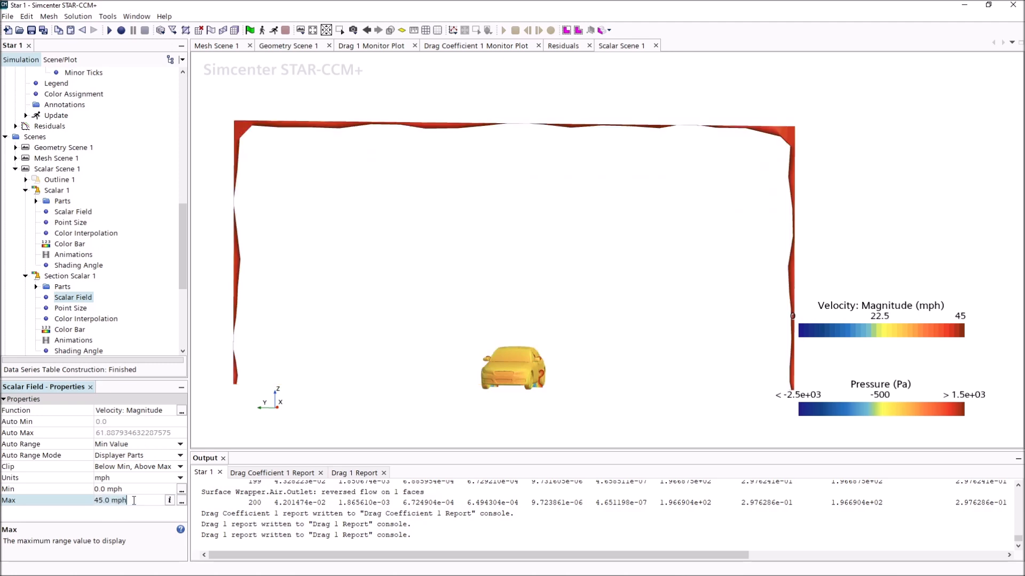
{"action": "key", "text": "ctrl+a"}
{"action": "type", "text": "40"}
{"action": "key", "text": "Return"}
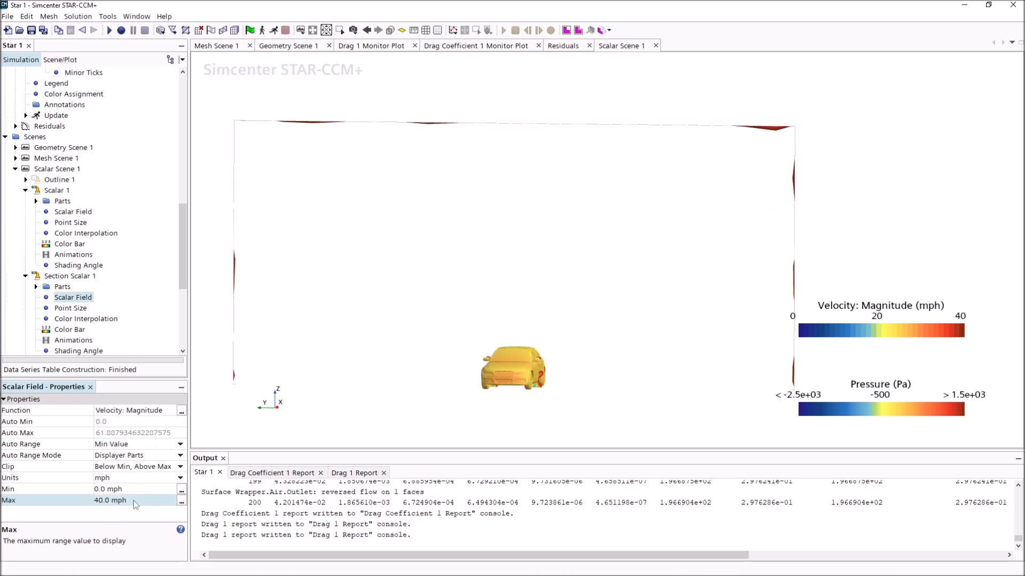
Lower the maximum of the Section Scalar 1 velocity range to 35 mph
{"action": "left_click", "coordinate": [133, 501]}
{"action": "key", "text": "ctrl+a"}
{"action": "type", "text": "35"}
{"action": "key", "text": "Return"}
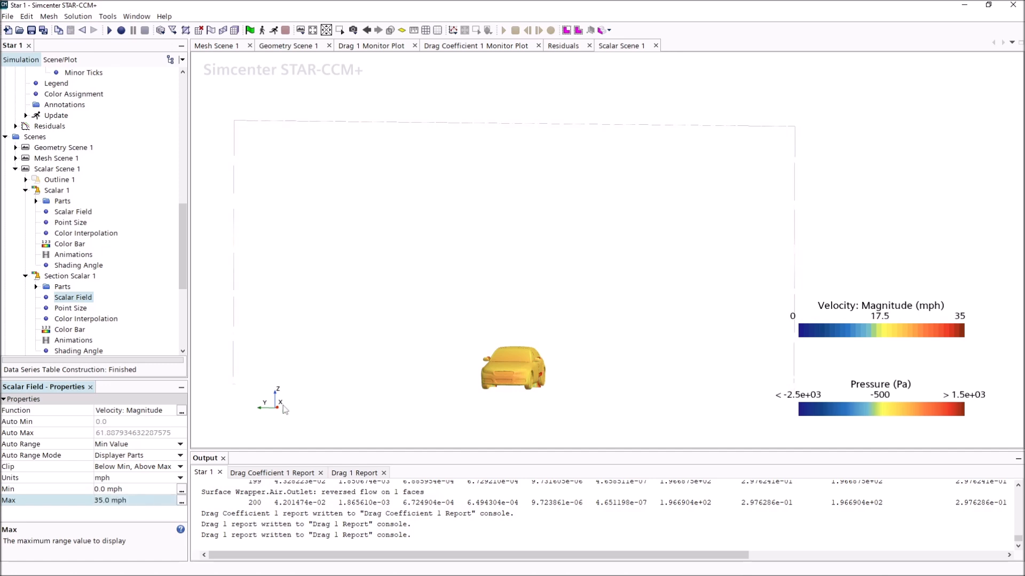
{"action": "left_click", "coordinate": [415, 377]}
Set the animation mode of the Section Scalar 1 displayer to Continuous Sweep
{"action": "scroll", "coordinate": [101, 326], "scroll_direction": "down", "scroll_amount": 3}
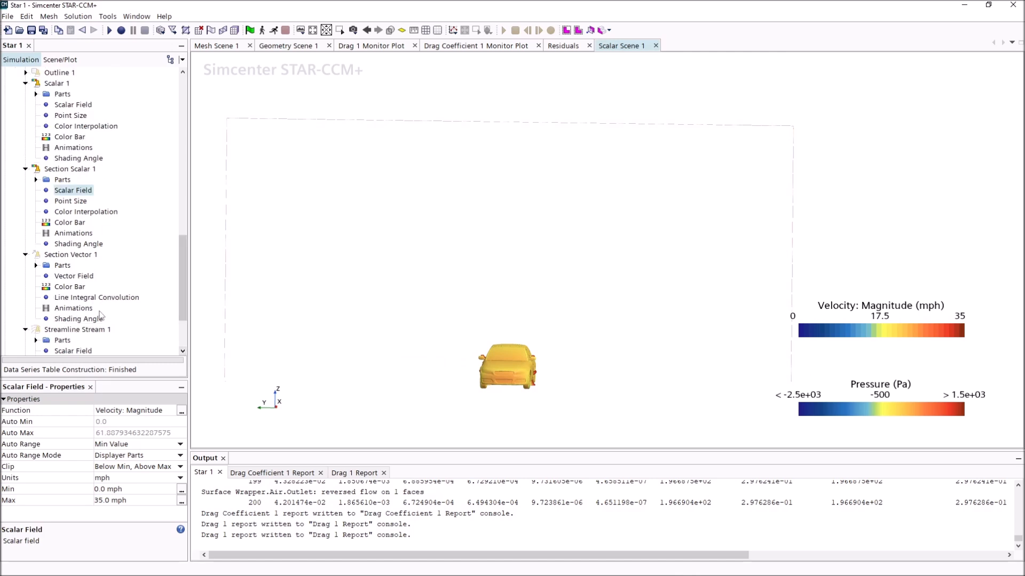
{"action": "left_click", "coordinate": [73, 234]}
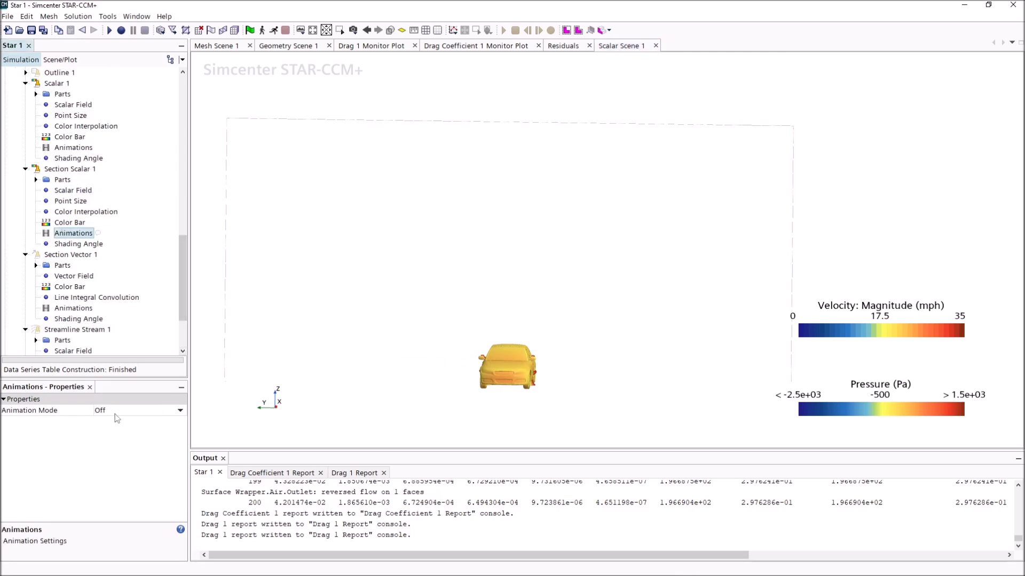
{"action": "left_click", "coordinate": [117, 415]}
{"action": "left_click", "coordinate": [114, 431]}
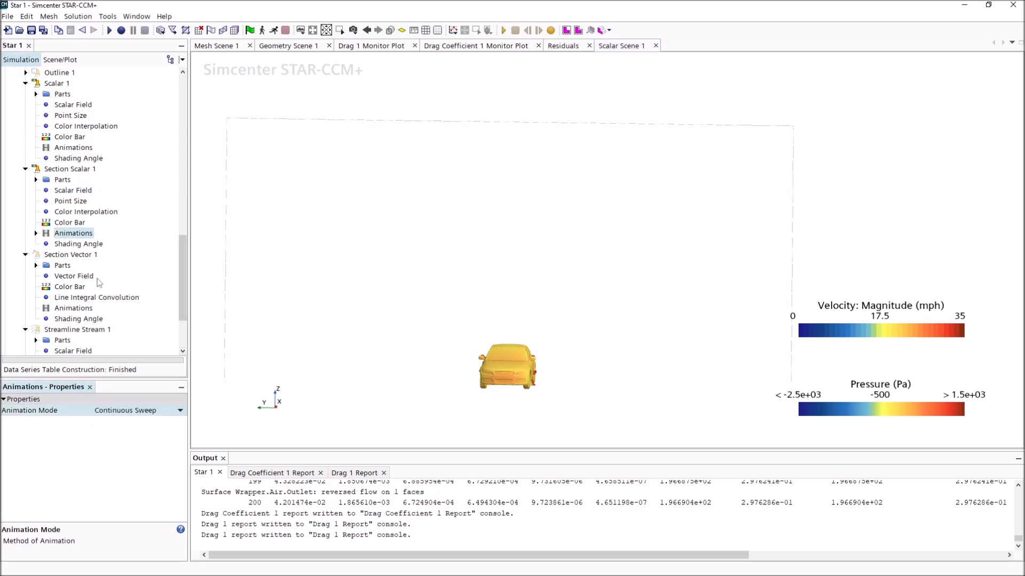
{"action": "scroll", "coordinate": [99, 282], "scroll_direction": "down", "scroll_amount": 3}
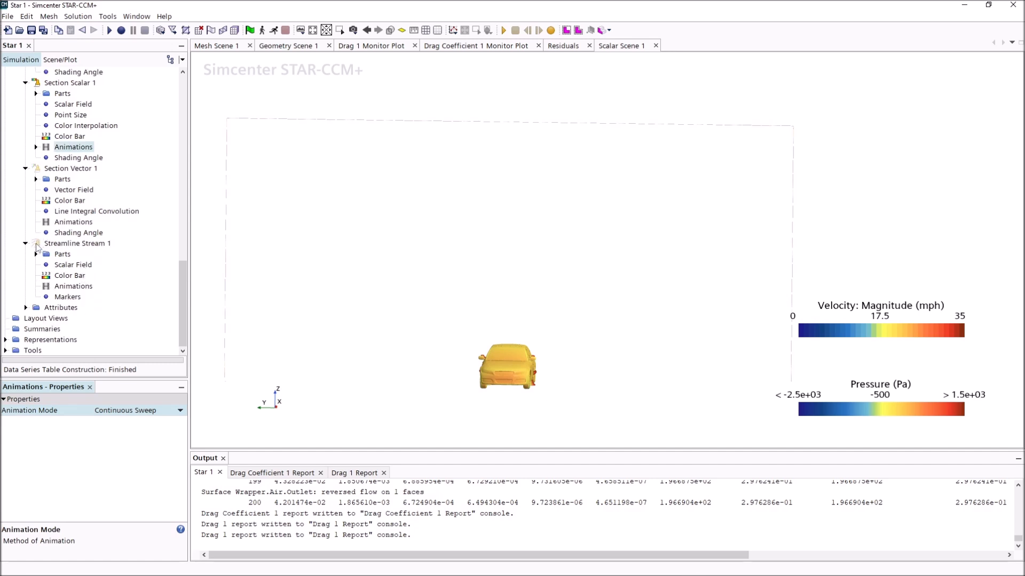
{"action": "scroll", "coordinate": [37, 245], "scroll_direction": "up", "scroll_amount": 4}
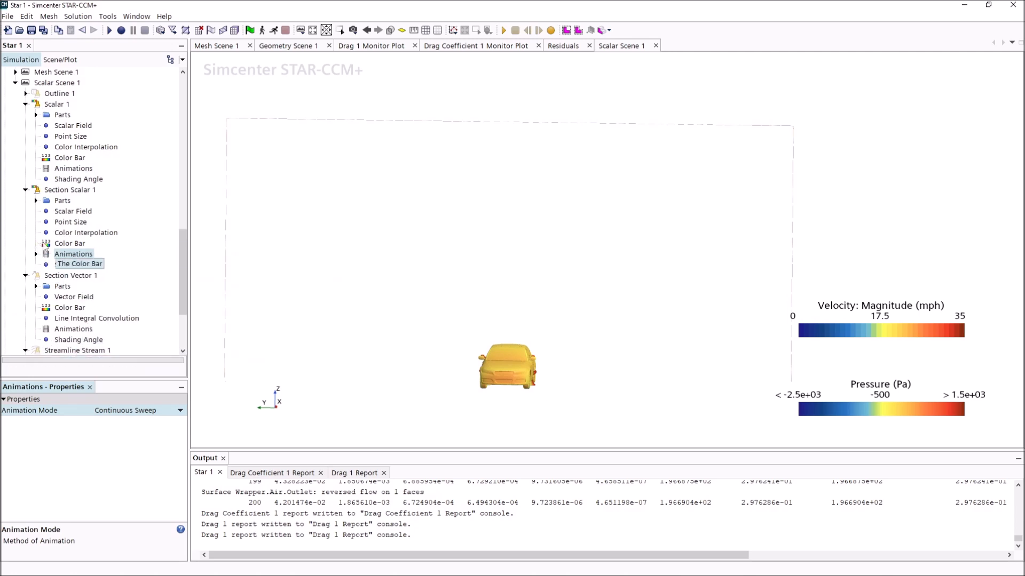
Open the Plane Section 3 sweep animation settings, then play, pause and stop the sweep past the car
{"action": "double_click", "coordinate": [73, 254]}
{"action": "left_click", "coordinate": [77, 265]}
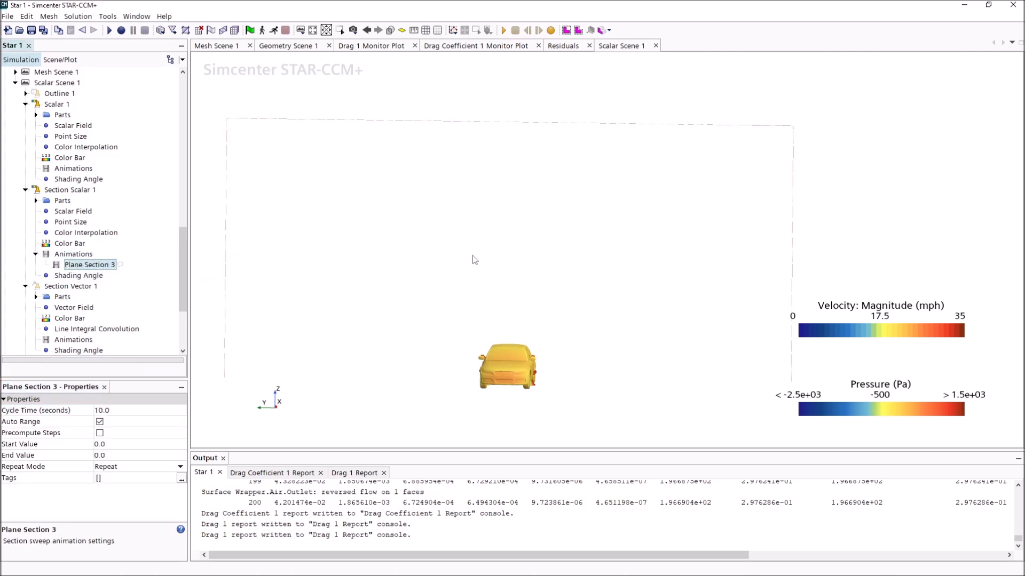
{"action": "left_click", "coordinate": [503, 31]}
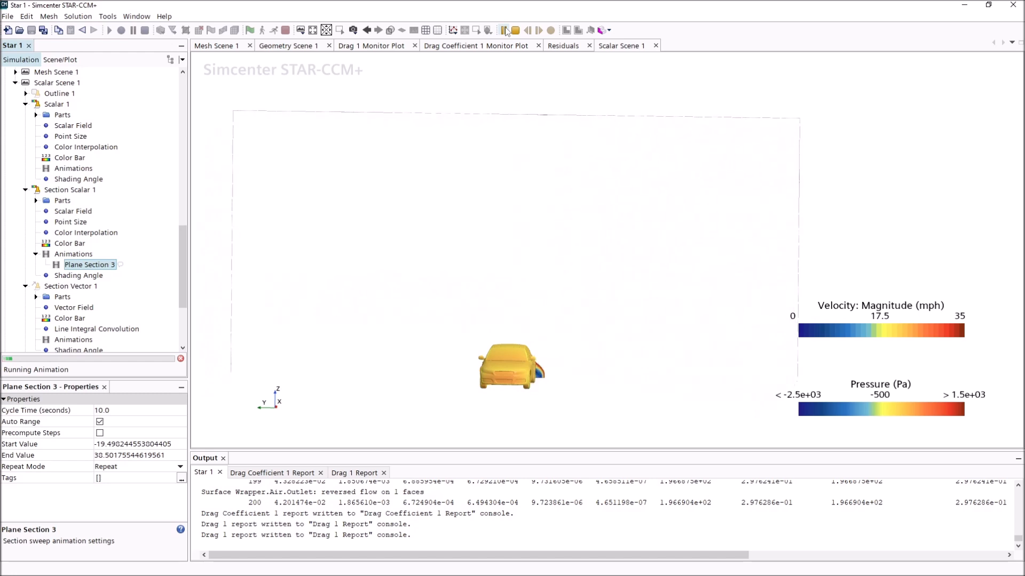
{"action": "left_click", "coordinate": [505, 30]}
{"action": "mouse_move", "coordinate": [495, 197]}
{"action": "left_mouse_down"}
{"action": "mouse_move", "coordinate": [504, 207]}
{"action": "mouse_move", "coordinate": [493, 206]}
{"action": "left_mouse_up"}
{"action": "left_click", "coordinate": [503, 30]}
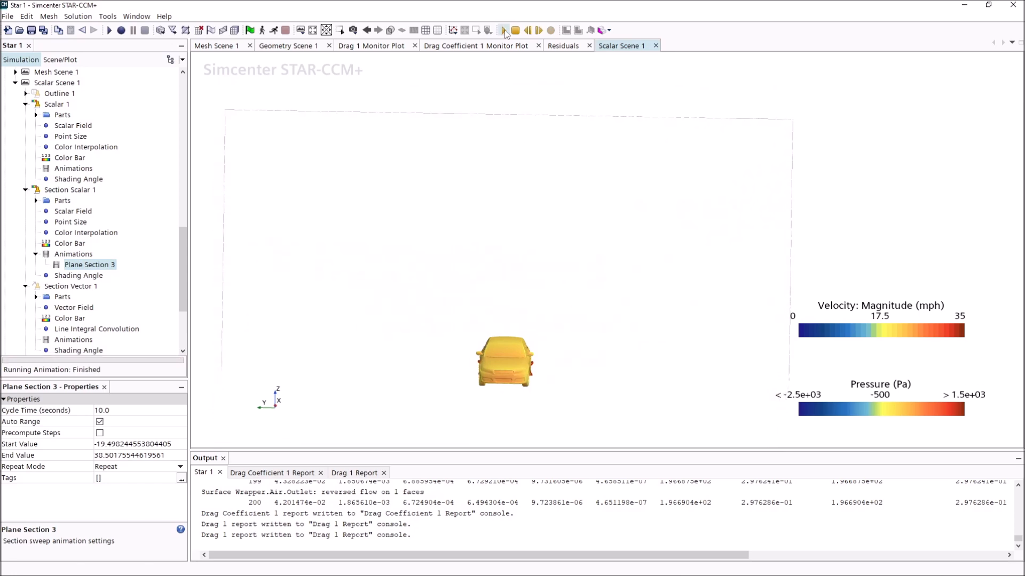
{"action": "left_click", "coordinate": [515, 30]}
Set the maximum velocity displayed by Section Scalar 1 to 45 mph
{"action": "left_click", "coordinate": [73, 211]}
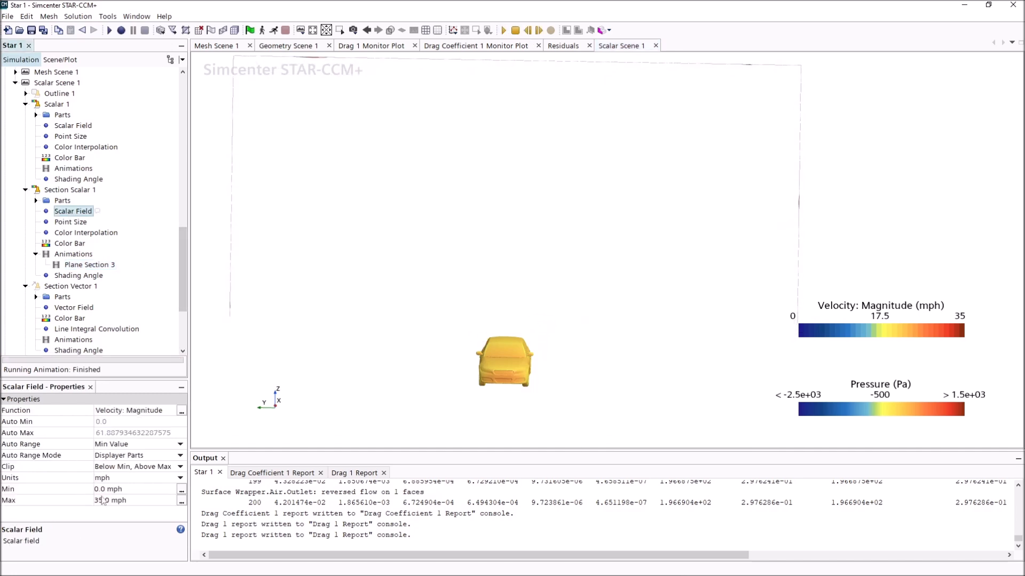
{"action": "left_click", "coordinate": [134, 501]}
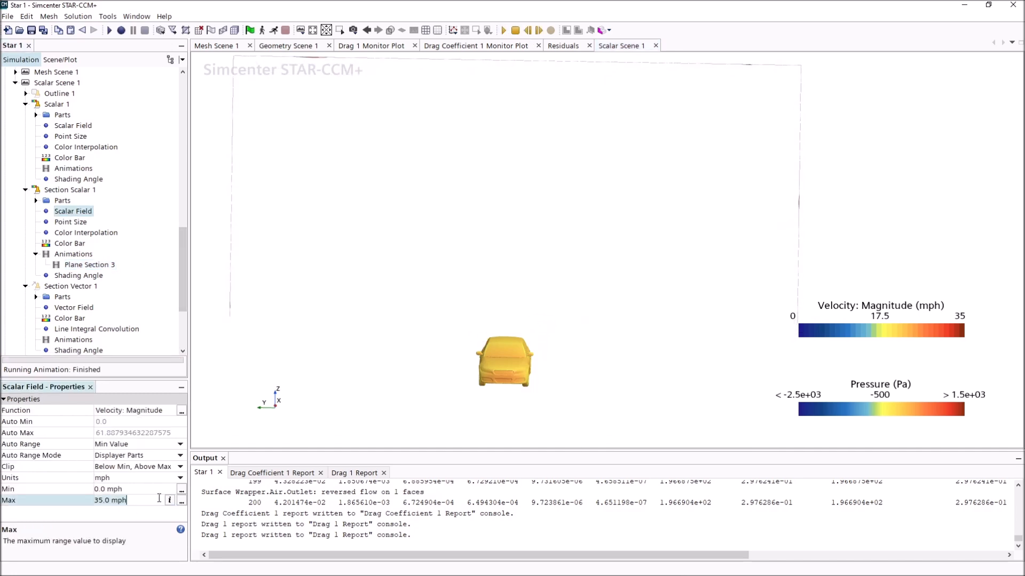
{"action": "type", "text": "45"}
{"action": "key", "text": "Return"}
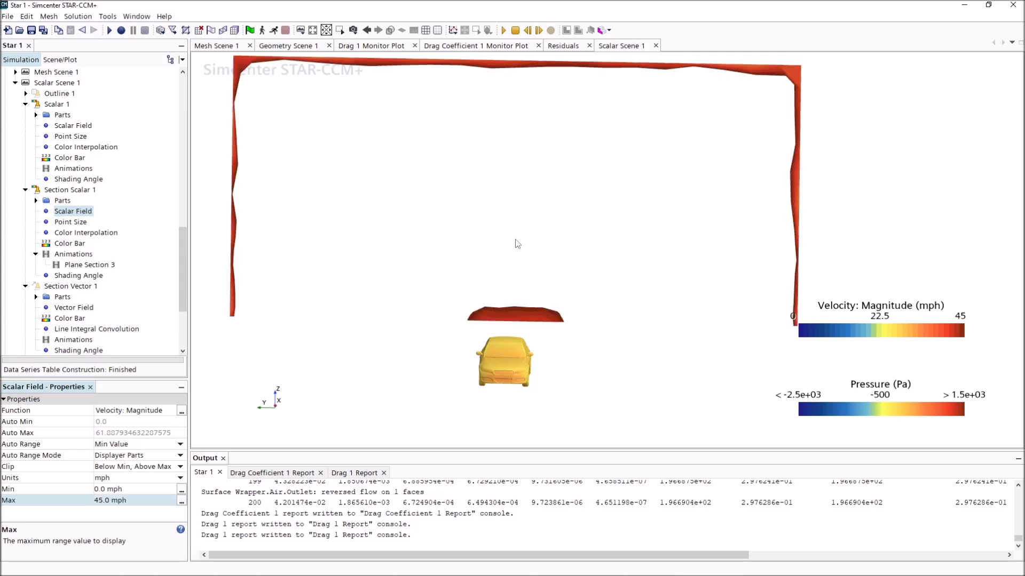
Play the velocity section sweep, view the car close up from the front, and pause the animation
{"action": "left_click", "coordinate": [504, 30]}
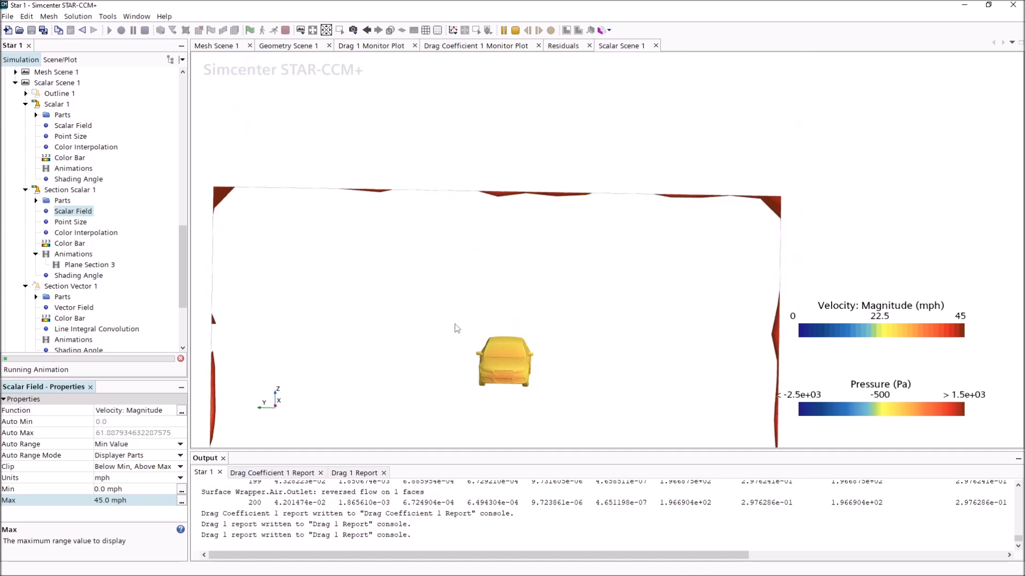
{"action": "left_click", "coordinate": [569, 350]}
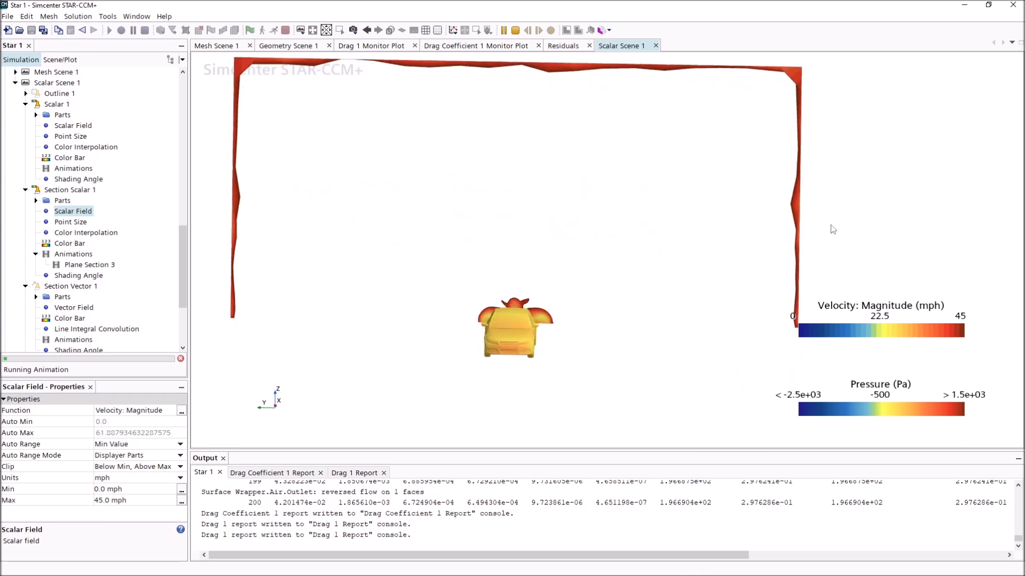
{"action": "scroll", "coordinate": [495, 351], "scroll_direction": "up", "scroll_amount": 5}
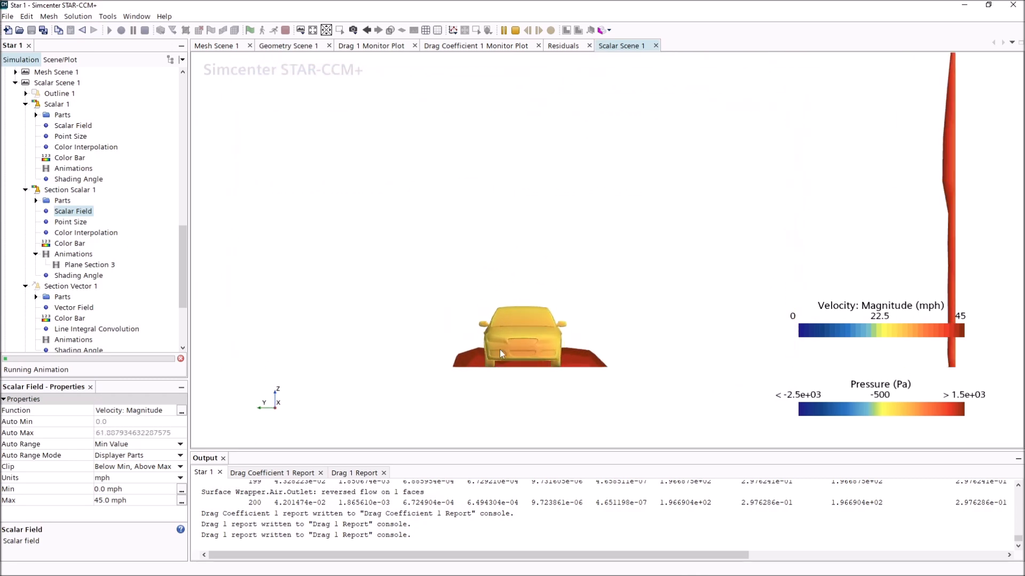
{"action": "scroll", "coordinate": [549, 341], "scroll_direction": "up", "scroll_amount": 2}
{"action": "right_click_drag", "start_coordinate": [549, 341], "coordinate": [535, 344]}
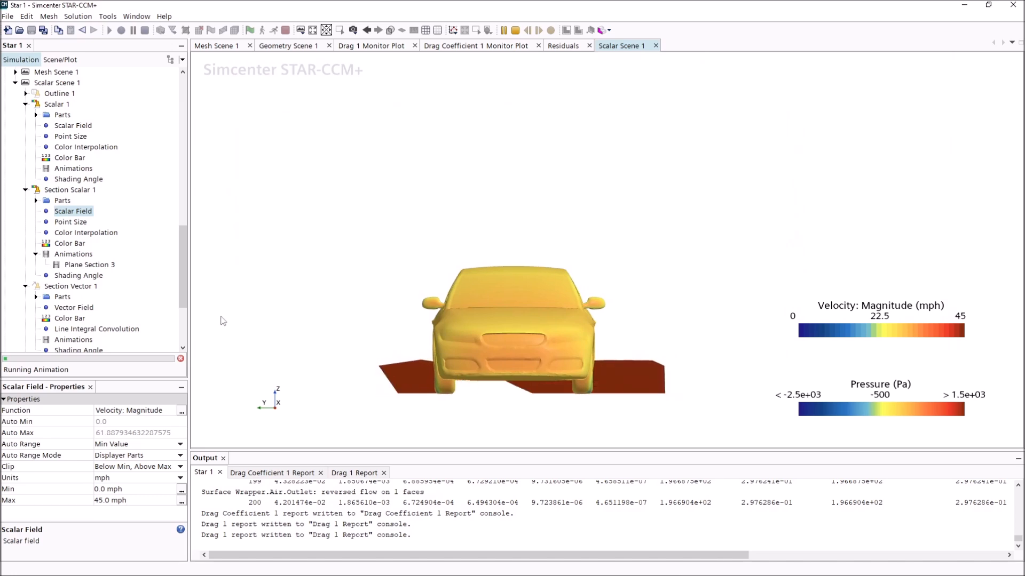
{"action": "left_click", "coordinate": [504, 30]}
Step the paused section sweep backward and forward frame by frame to examine the velocity around the car's nose
{"action": "left_click", "coordinate": [529, 33]}
{"action": "left_click", "coordinate": [529, 33]}
{"action": "left_click", "coordinate": [530, 33]}
{"action": "left_click", "coordinate": [529, 33]}
{"action": "left_click", "coordinate": [529, 33]}
{"action": "left_click", "coordinate": [529, 34]}
{"action": "left_click", "coordinate": [529, 33]}
{"action": "left_click", "coordinate": [530, 33]}
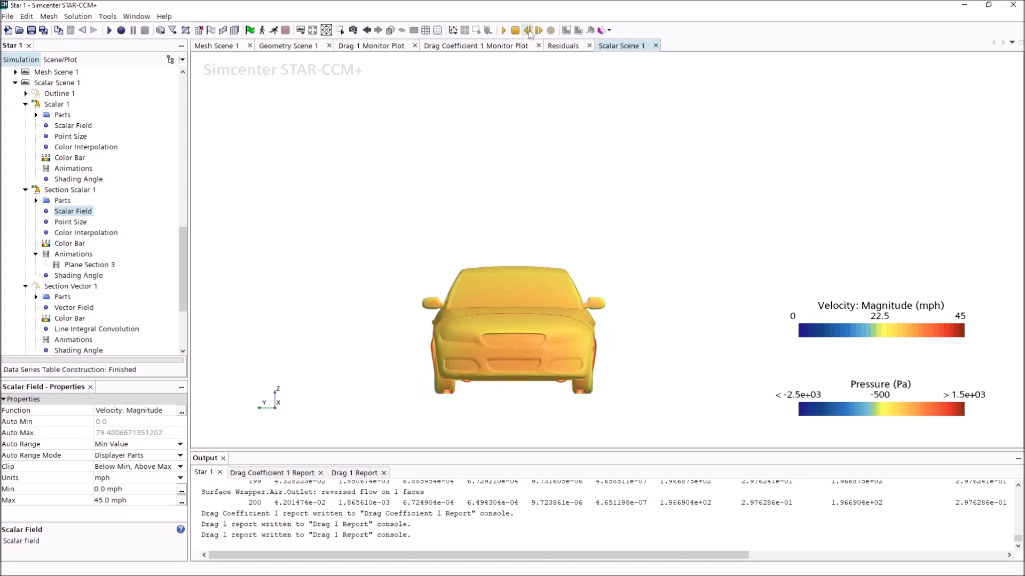
{"action": "left_click", "coordinate": [529, 33]}
{"action": "left_click", "coordinate": [529, 33]}
{"action": "left_click", "coordinate": [529, 33]}
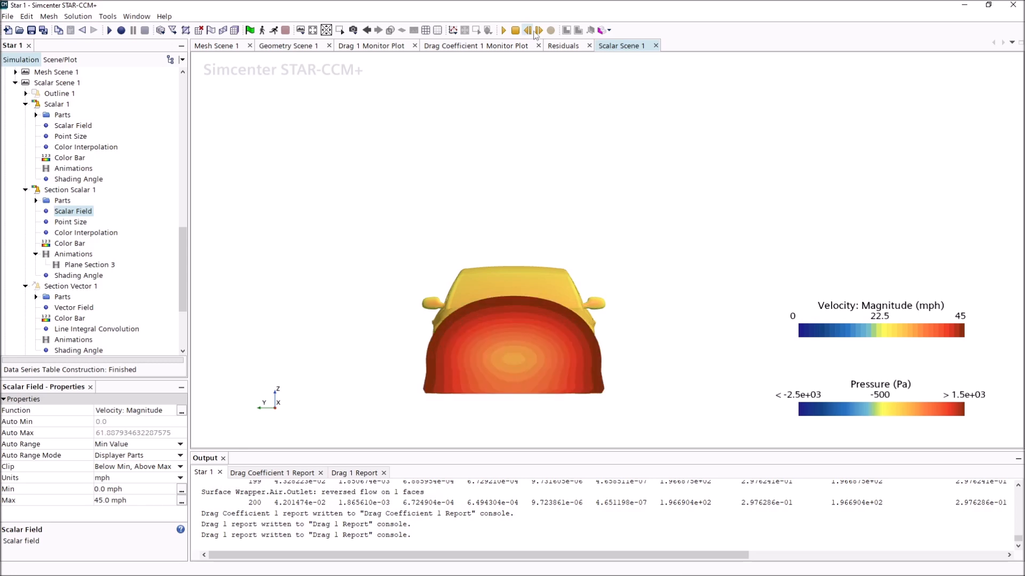
{"action": "left_click", "coordinate": [539, 31]}
{"action": "left_click", "coordinate": [538, 31]}
{"action": "left_click", "coordinate": [538, 30]}
{"action": "left_click", "coordinate": [538, 31]}
{"action": "left_click", "coordinate": [539, 34]}
{"action": "left_click", "coordinate": [539, 34]}
{"action": "left_click", "coordinate": [539, 34]}
{"action": "left_click", "coordinate": [540, 34]}
{"action": "left_click", "coordinate": [540, 35]}
{"action": "left_click", "coordinate": [528, 32]}
{"action": "left_click", "coordinate": [528, 32]}
{"action": "left_click", "coordinate": [529, 32]}
{"action": "left_click", "coordinate": [528, 32]}
{"action": "left_click", "coordinate": [528, 32]}
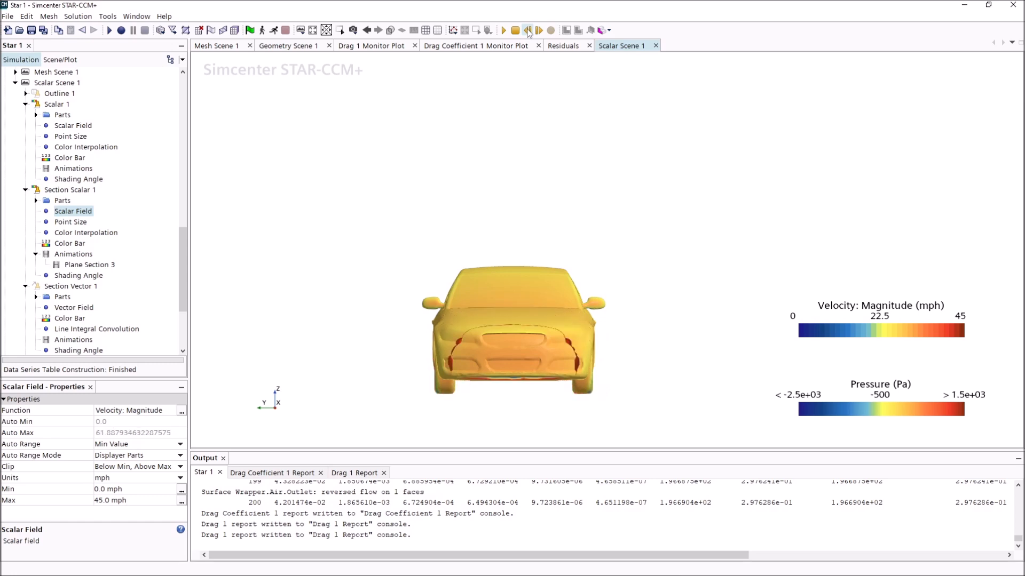
{"action": "left_click", "coordinate": [528, 32]}
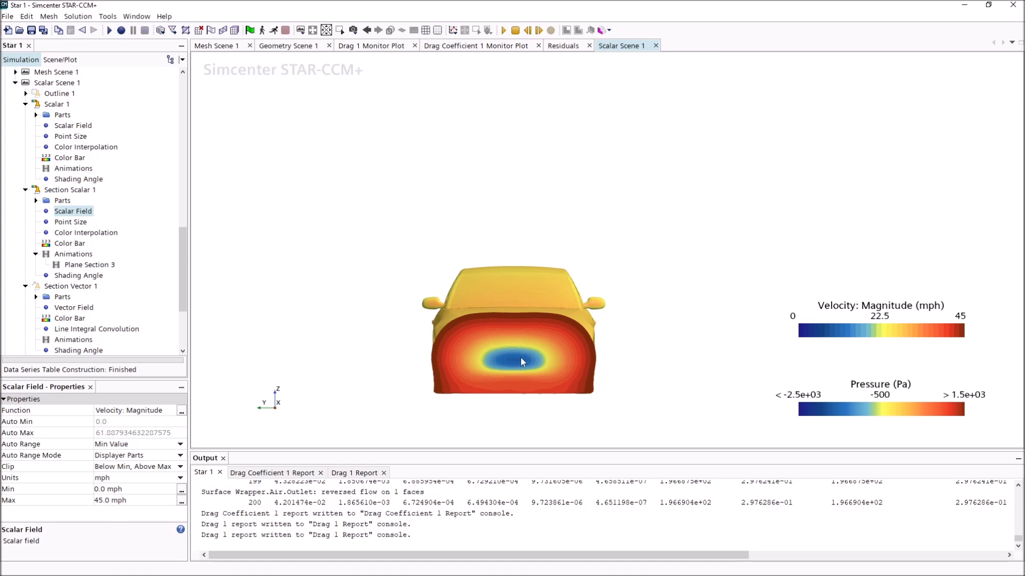
Step the section sweep forward along the car body to examine the low-velocity regions around the wheels
{"action": "left_click", "coordinate": [539, 31]}
{"action": "left_click", "coordinate": [539, 31]}
{"action": "left_click", "coordinate": [539, 31]}
{"action": "left_click", "coordinate": [539, 31]}
{"action": "left_click", "coordinate": [539, 32]}
{"action": "left_click", "coordinate": [539, 32]}
{"action": "left_click", "coordinate": [538, 32]}
{"action": "left_click", "coordinate": [538, 32]}
{"action": "left_click", "coordinate": [538, 32]}
{"action": "left_click", "coordinate": [539, 32]}
{"action": "left_click", "coordinate": [538, 32]}
{"action": "left_click", "coordinate": [539, 32]}
{"action": "left_click", "coordinate": [539, 32]}
{"action": "left_click", "coordinate": [538, 32]}
{"action": "left_click", "coordinate": [538, 32]}
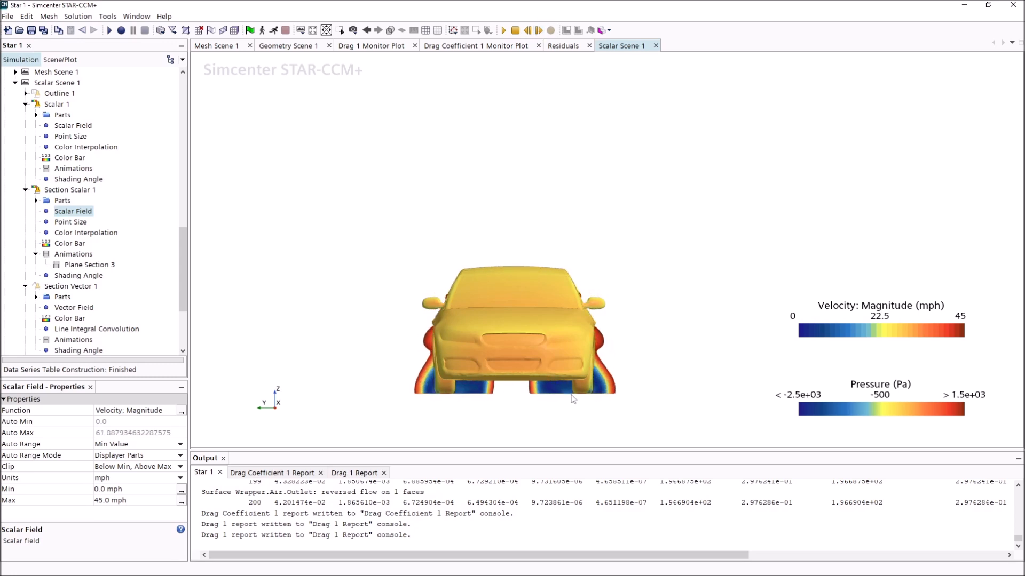
Step the section sweep back and forth through the rear of the car and its wake, and view the wake section at an angle
{"action": "left_click", "coordinate": [539, 30]}
{"action": "left_click", "coordinate": [538, 31]}
{"action": "left_click", "coordinate": [539, 30]}
{"action": "left_click", "coordinate": [538, 30]}
{"action": "left_click", "coordinate": [538, 32]}
{"action": "left_click", "coordinate": [538, 32]}
{"action": "left_click", "coordinate": [539, 32]}
{"action": "left_click", "coordinate": [538, 32]}
{"action": "left_click", "coordinate": [539, 32]}
{"action": "left_click_drag", "start_coordinate": [657, 210], "coordinate": [501, 212]}
{"action": "left_click", "coordinate": [527, 31]}
{"action": "left_click", "coordinate": [527, 31]}
{"action": "left_click", "coordinate": [528, 31]}
{"action": "left_click", "coordinate": [528, 31]}
{"action": "left_click", "coordinate": [527, 31]}
{"action": "left_click", "coordinate": [527, 31]}
{"action": "left_click", "coordinate": [538, 31]}
{"action": "left_click", "coordinate": [538, 31]}
{"action": "left_click", "coordinate": [538, 30]}
{"action": "left_click", "coordinate": [538, 31]}
{"action": "left_click", "coordinate": [538, 30]}
{"action": "left_click", "coordinate": [538, 30]}
{"action": "left_click", "coordinate": [537, 31]}
{"action": "left_click", "coordinate": [538, 31]}
{"action": "left_click", "coordinate": [528, 30]}
{"action": "left_click", "coordinate": [528, 30]}
{"action": "left_click", "coordinate": [527, 30]}
{"action": "left_click", "coordinate": [539, 31]}
{"action": "left_click", "coordinate": [538, 31]}
{"action": "left_click", "coordinate": [538, 30]}
{"action": "left_click", "coordinate": [539, 31]}
{"action": "left_click", "coordinate": [538, 31]}
{"action": "left_click", "coordinate": [538, 31]}
{"action": "right_click_drag", "start_coordinate": [481, 194], "coordinate": [537, 180]}
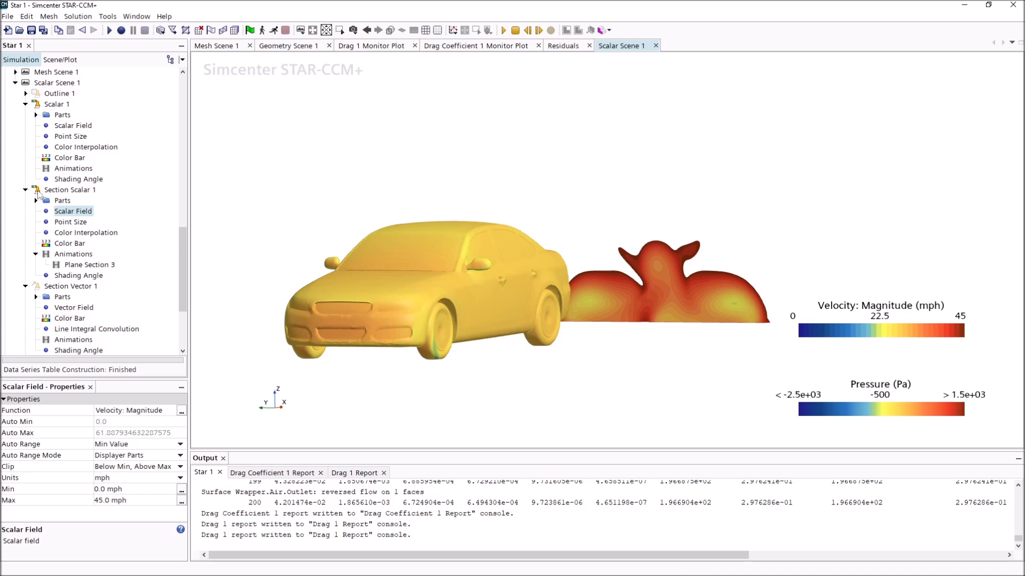
Hide the Section Scalar 1 displayer and show the Section Vector 1 line integral convolution on the lengthwise section
{"action": "left_click", "coordinate": [38, 190]}
{"action": "left_click", "coordinate": [38, 286]}
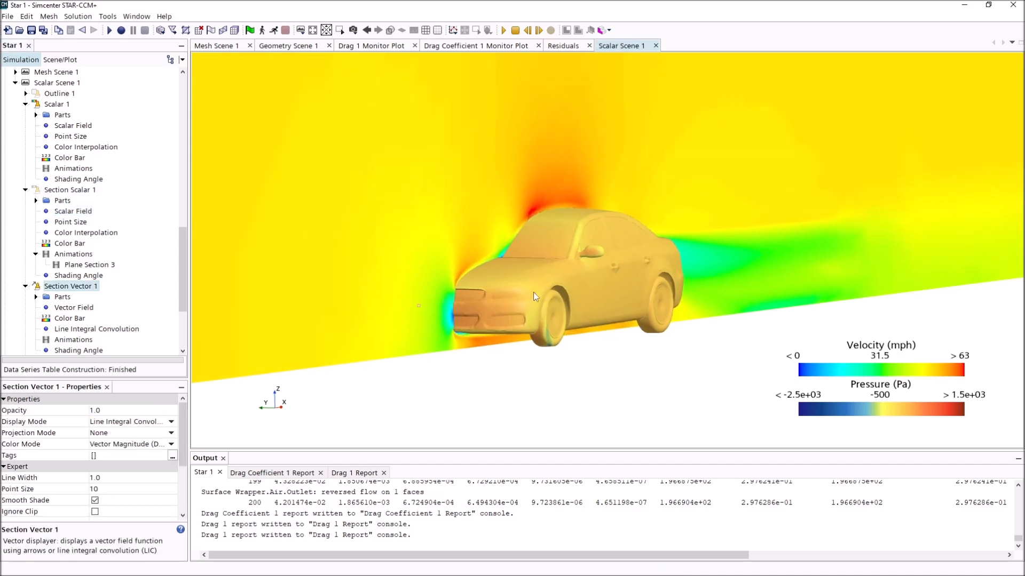
{"action": "left_click_drag", "start_coordinate": [533, 293], "coordinate": [585, 314]}
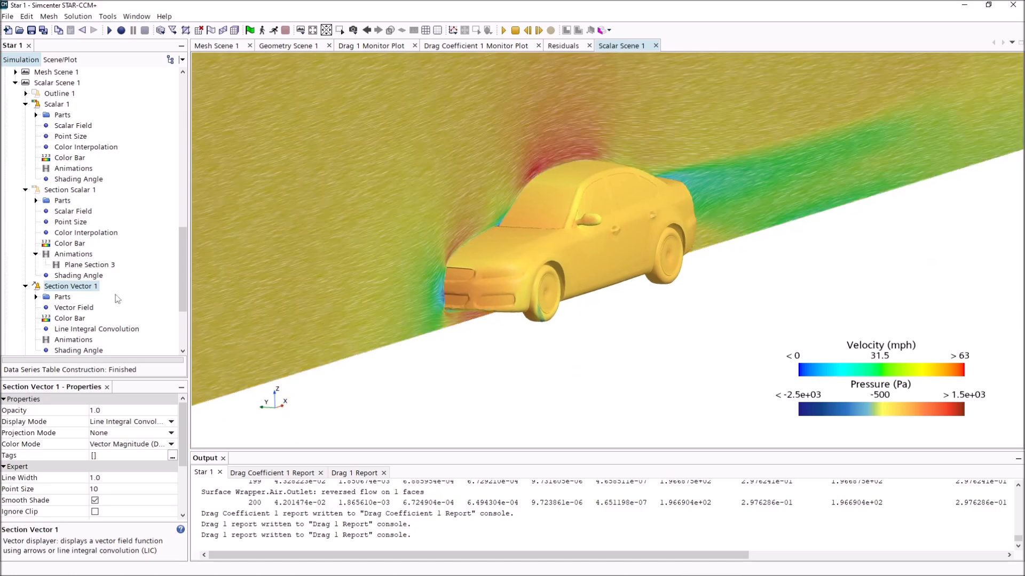
Try the Checkerboard and Environment Map background modes for Scalar Scene 1, and settle on Gradient
{"action": "scroll", "coordinate": [118, 299], "scroll_direction": "down", "scroll_amount": 3}
{"action": "scroll", "coordinate": [34, 262], "scroll_direction": "down", "scroll_amount": 2}
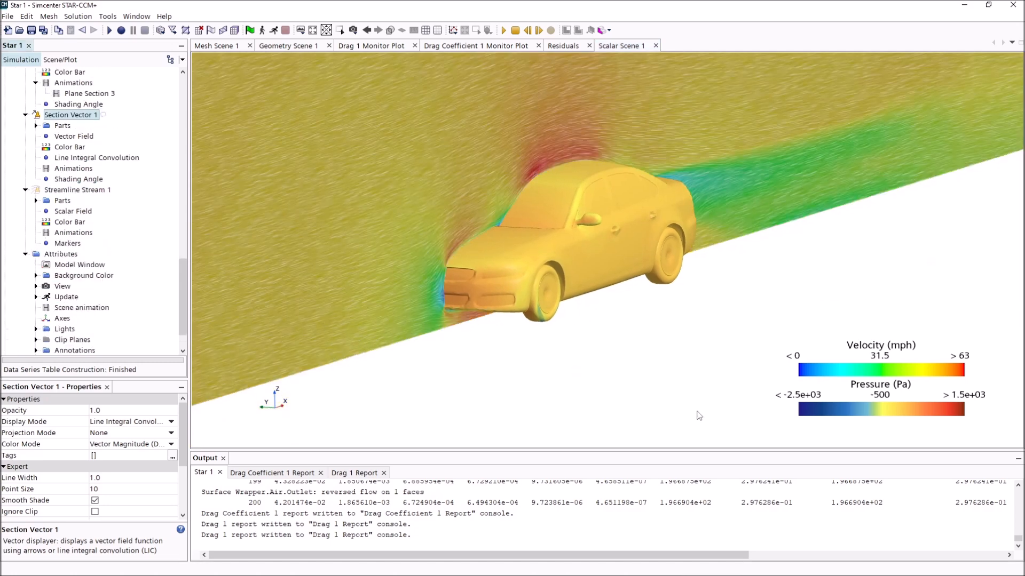
{"action": "scroll", "coordinate": [643, 376], "scroll_direction": "down", "scroll_amount": 5}
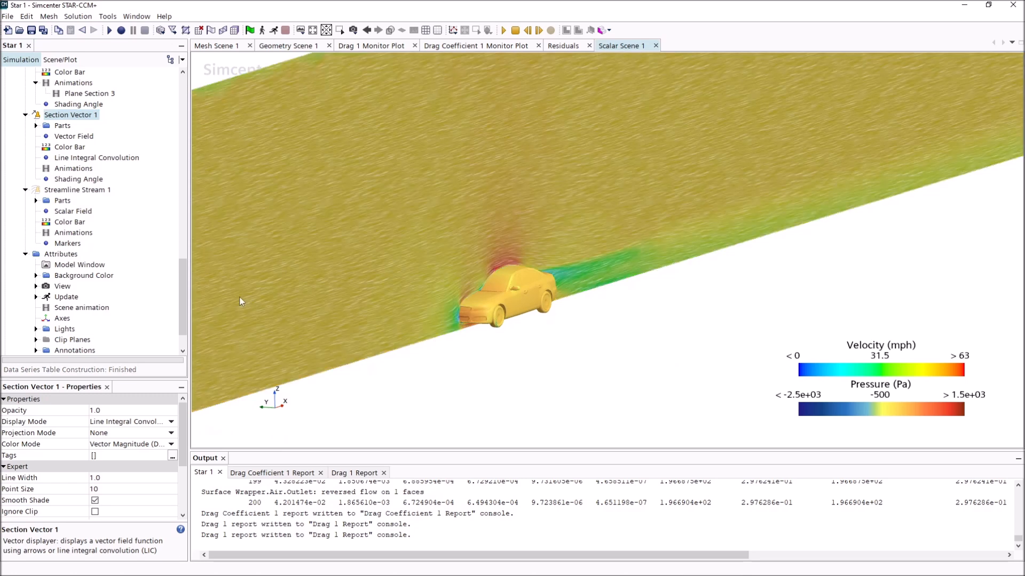
{"action": "left_click", "coordinate": [36, 275]}
{"action": "left_click", "coordinate": [94, 286]}
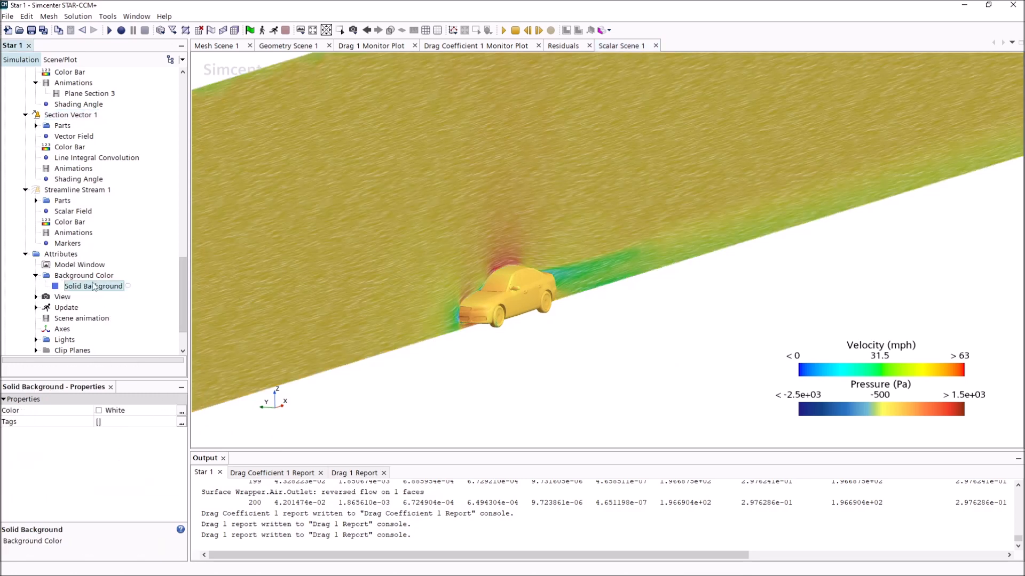
{"action": "left_click", "coordinate": [84, 276]}
{"action": "left_click", "coordinate": [133, 410]}
{"action": "left_click", "coordinate": [128, 433]}
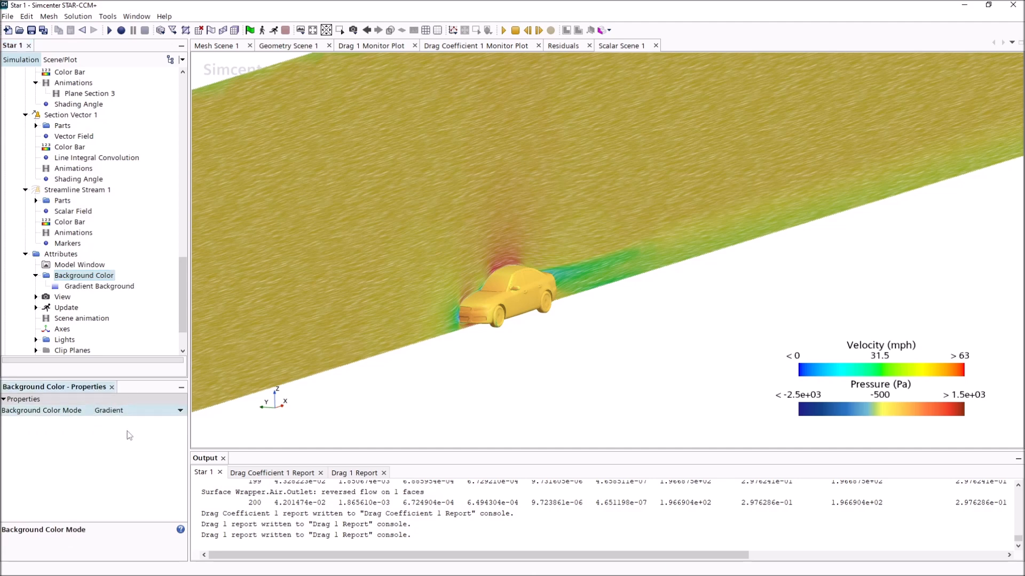
{"action": "left_click", "coordinate": [136, 411]}
{"action": "left_click", "coordinate": [128, 443]}
{"action": "left_click", "coordinate": [139, 411]}
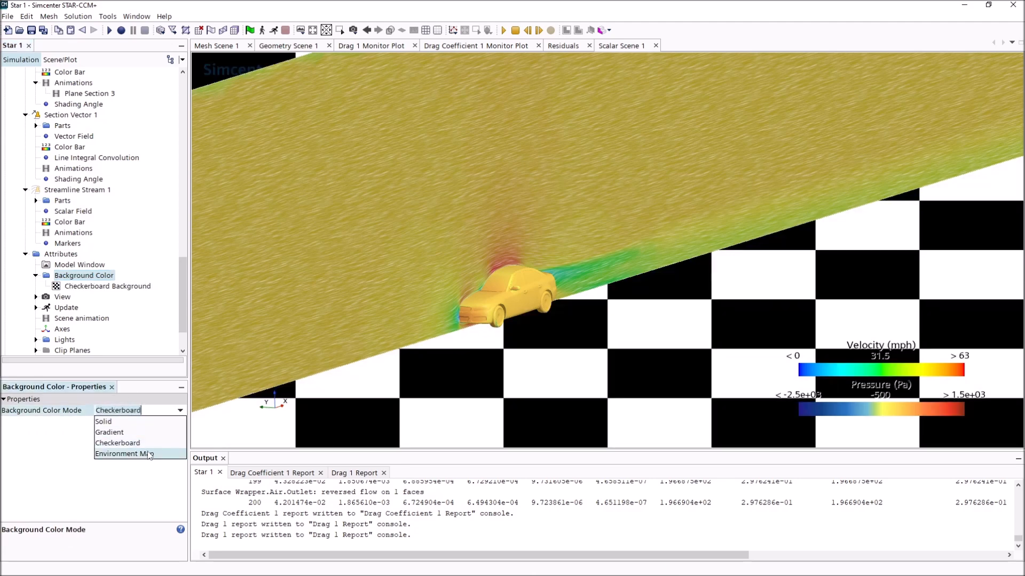
{"action": "left_click", "coordinate": [144, 454]}
{"action": "left_click", "coordinate": [142, 413]}
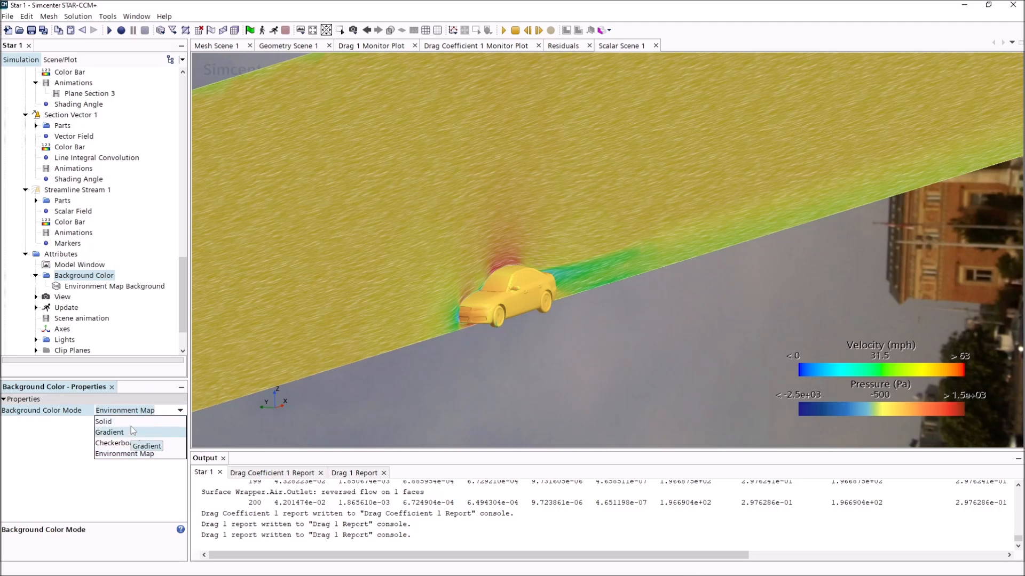
{"action": "left_click", "coordinate": [130, 432]}
Set the gradient background's Color 1 to Light Gray and Color 2 to Slate Gray Dark
{"action": "left_click", "coordinate": [96, 287]}
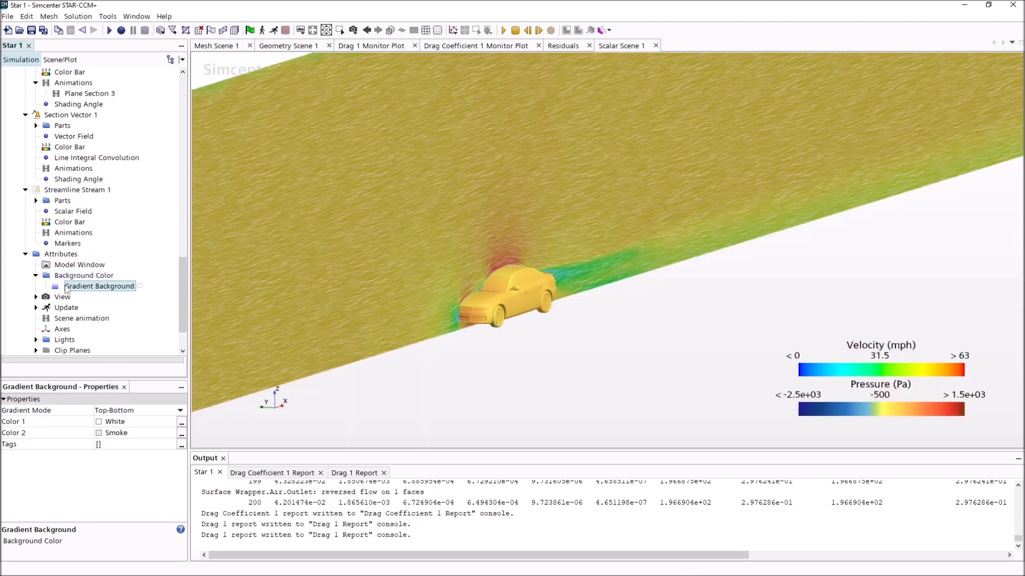
{"action": "left_click", "coordinate": [138, 431]}
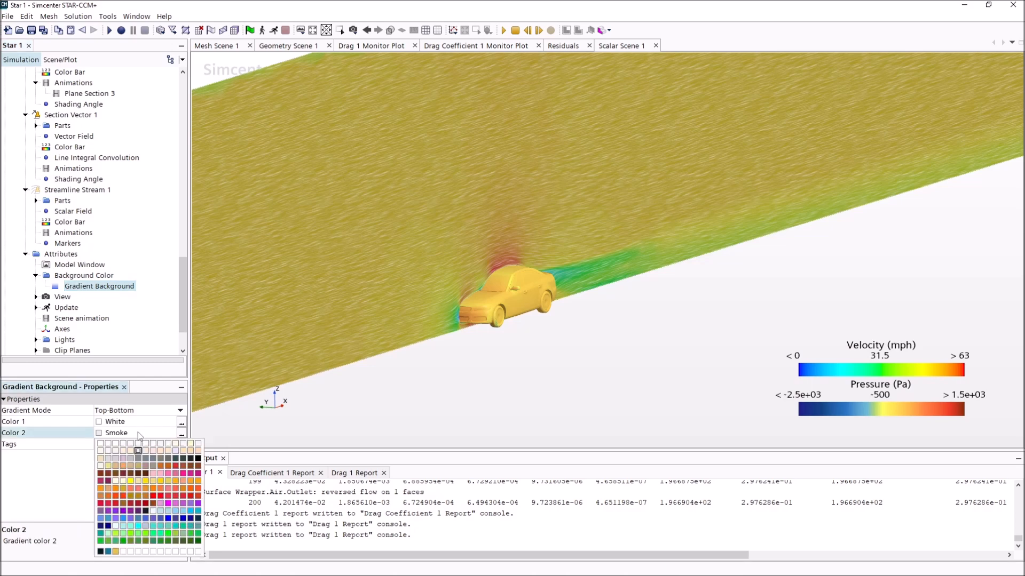
{"action": "left_click", "coordinate": [175, 459]}
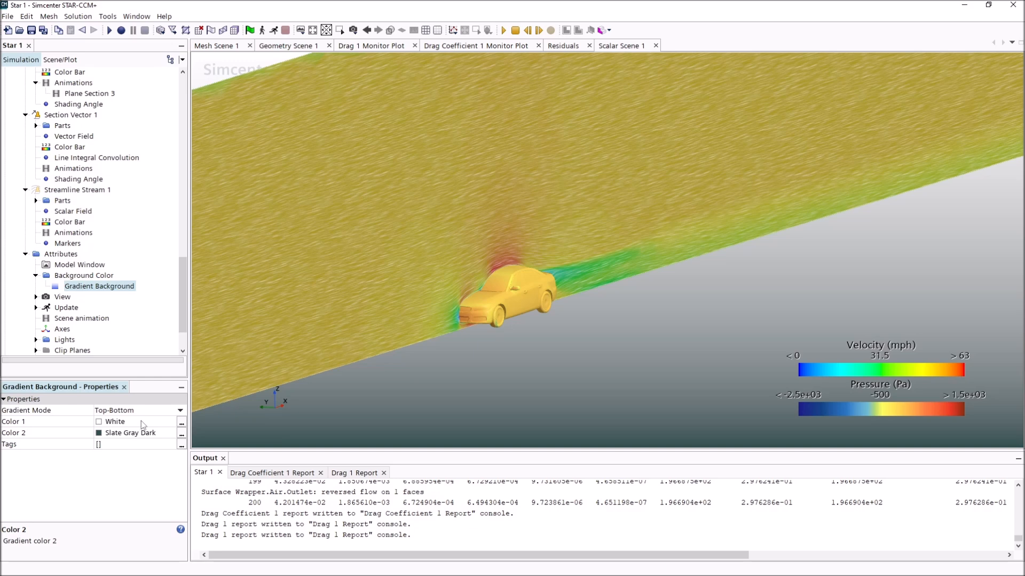
{"action": "left_click", "coordinate": [142, 423]}
{"action": "left_click", "coordinate": [118, 455]}
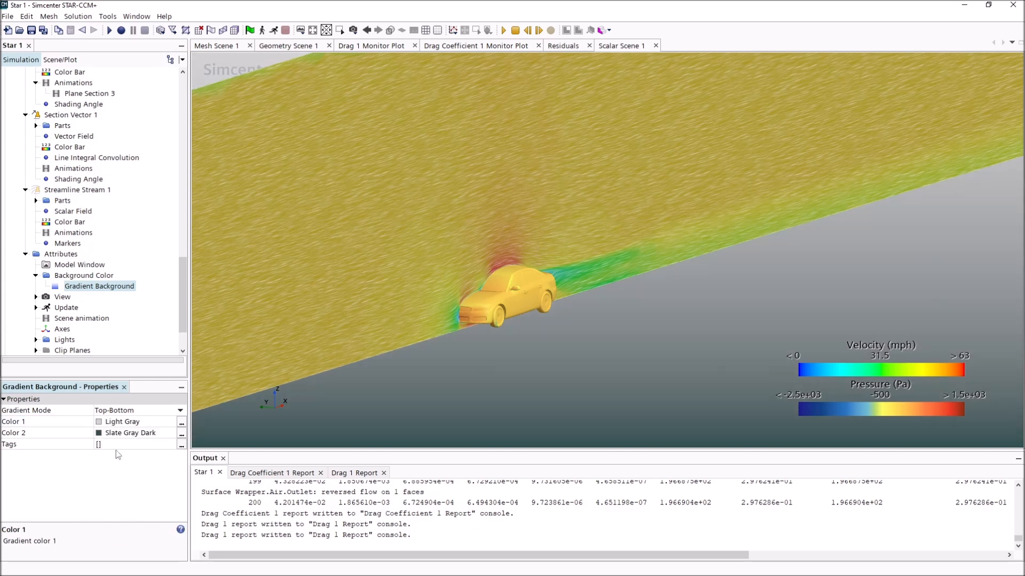
{"action": "scroll", "coordinate": [513, 299], "scroll_direction": "down", "scroll_amount": 3}
{"action": "mouse_move", "coordinate": [550, 334]}
{"action": "left_mouse_down"}
{"action": "mouse_move", "coordinate": [555, 314]}
{"action": "mouse_move", "coordinate": [546, 338]}
{"action": "mouse_move", "coordinate": [553, 406]}
{"action": "mouse_move", "coordinate": [554, 373]}
{"action": "left_mouse_up"}
{"action": "scroll", "coordinate": [553, 373], "scroll_direction": "down", "scroll_amount": 2}
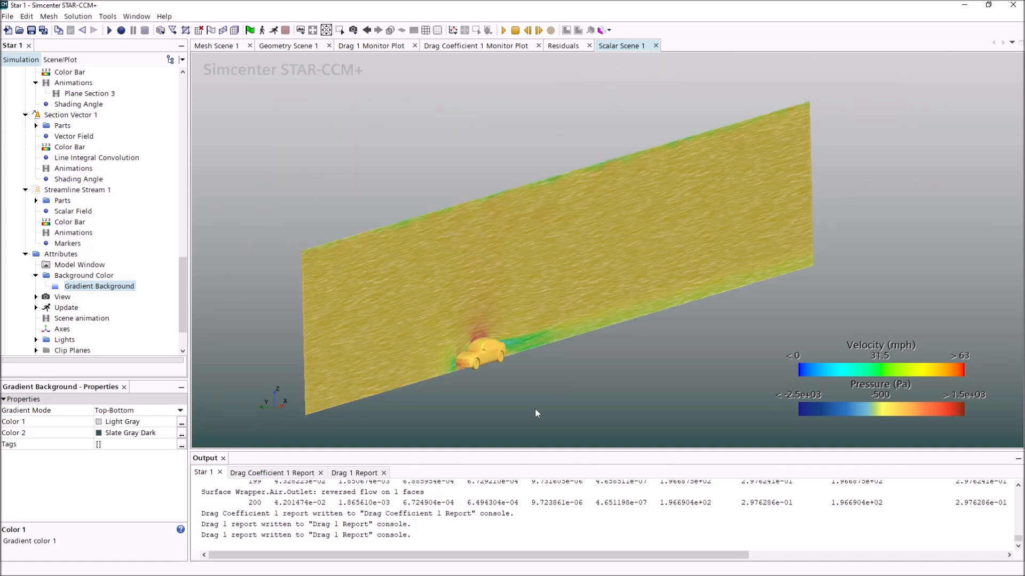
Try the Continuous Sweep animation mode for Section Vector 1, playing it close to the car and stopping it
{"action": "scroll", "coordinate": [470, 324], "scroll_direction": "up", "scroll_amount": 5}
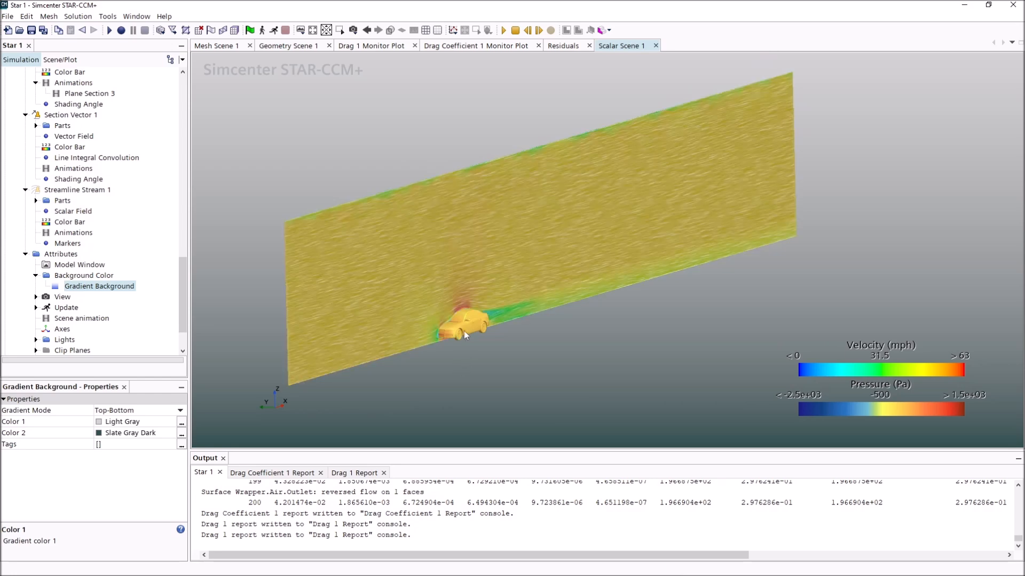
{"action": "scroll", "coordinate": [460, 327], "scroll_direction": "up", "scroll_amount": 3}
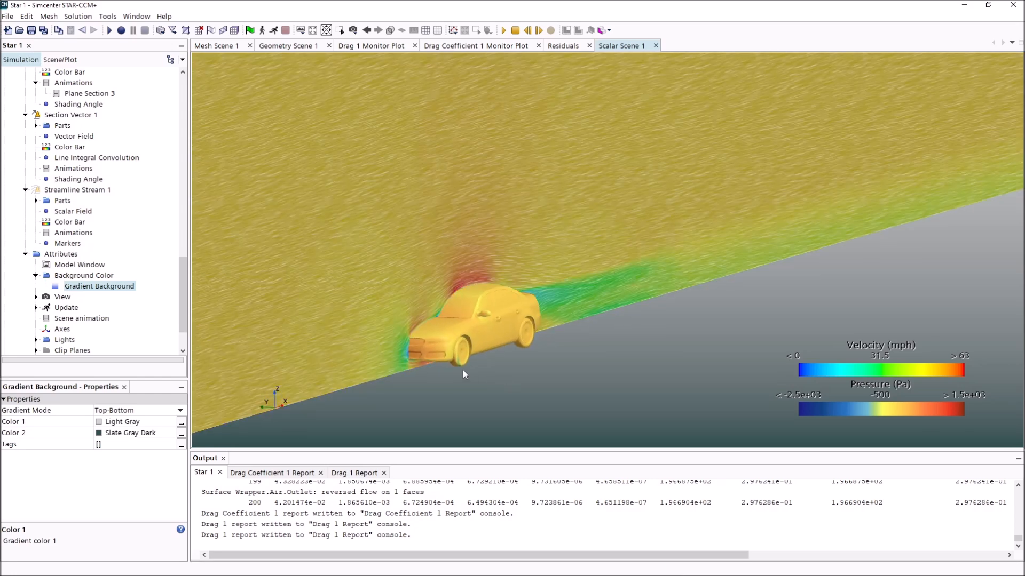
{"action": "scroll", "coordinate": [464, 370], "scroll_direction": "up", "scroll_amount": 1}
{"action": "right_click_drag", "start_coordinate": [463, 370], "coordinate": [494, 364]}
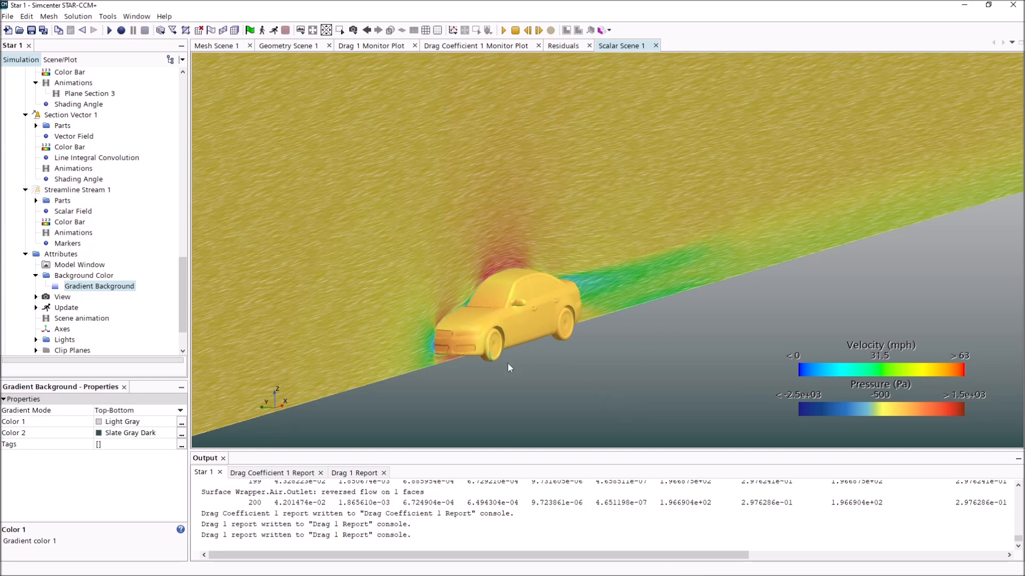
{"action": "left_click", "coordinate": [66, 168]}
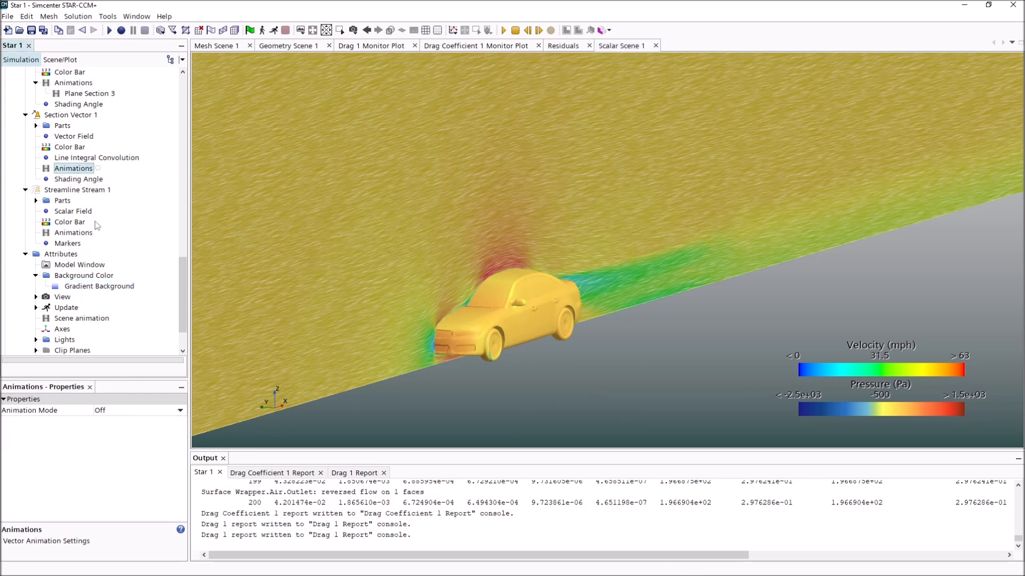
{"action": "left_click", "coordinate": [128, 410]}
{"action": "left_click", "coordinate": [126, 443]}
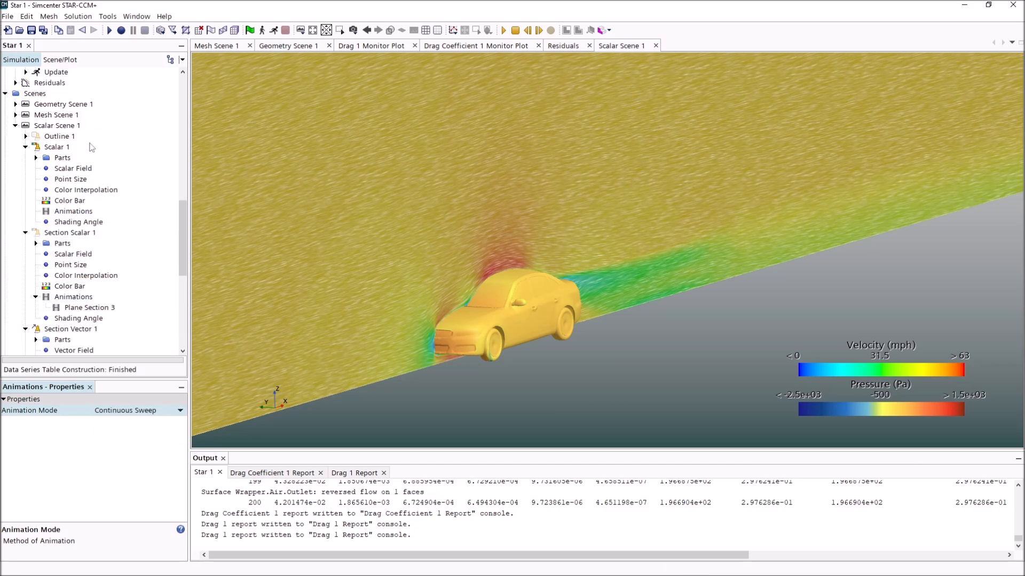
{"action": "scroll", "coordinate": [68, 289], "scroll_direction": "down", "scroll_amount": 3}
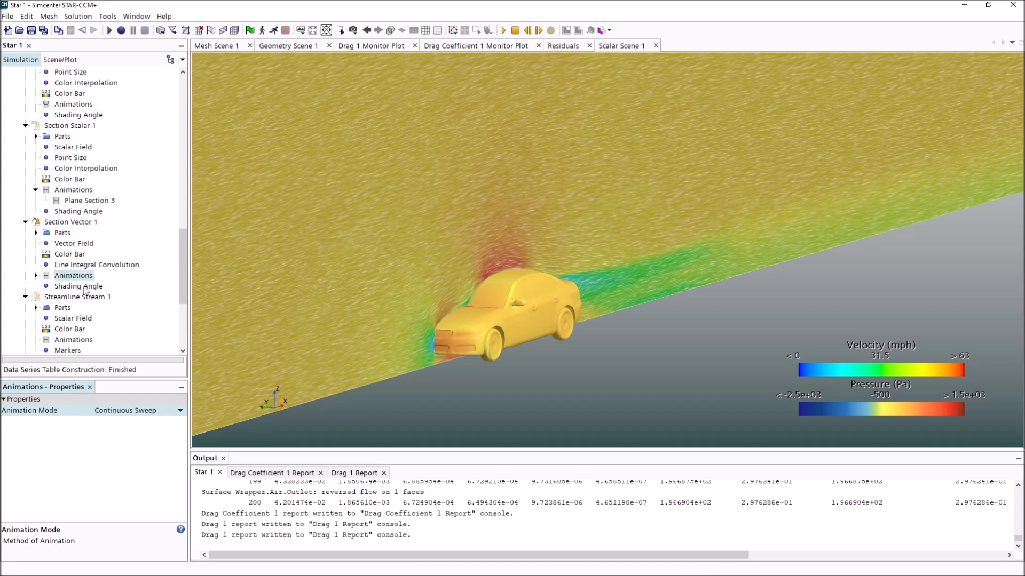
{"action": "left_click", "coordinate": [503, 30]}
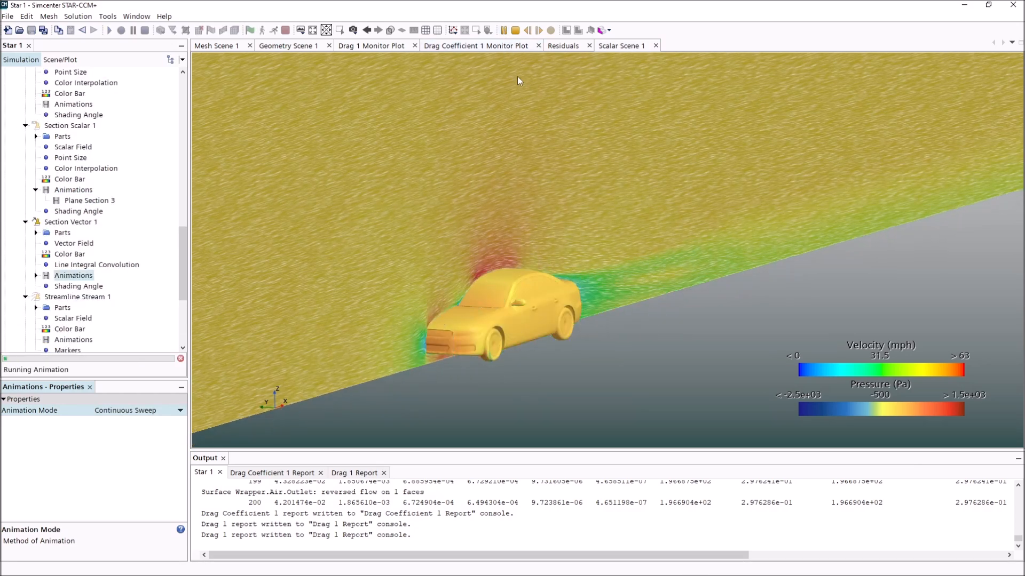
{"action": "left_click", "coordinate": [515, 30]}
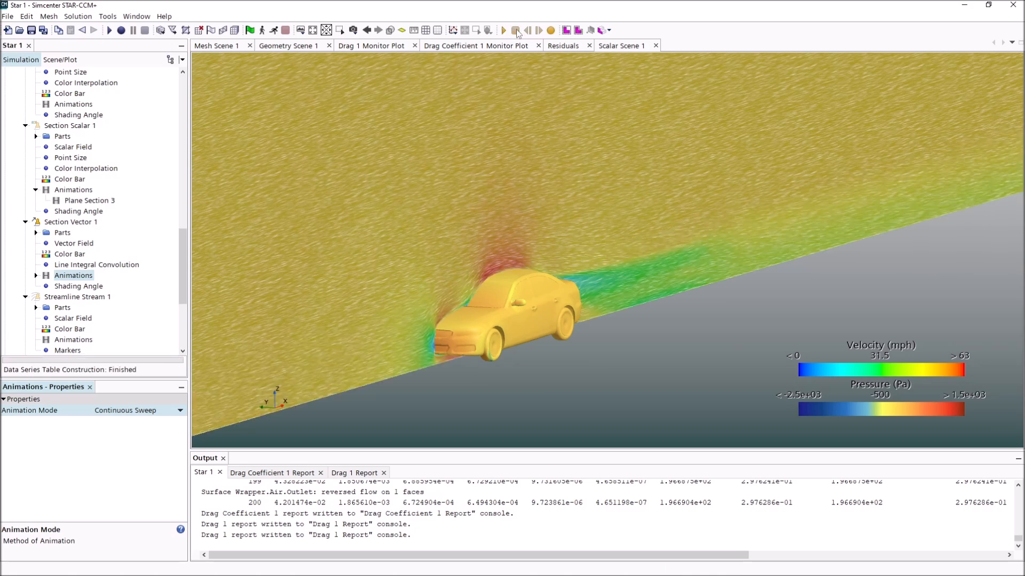
Set the Section Vector 1 animation mode to Pulse and play it, viewing the car and its wake from the side
{"action": "left_click", "coordinate": [36, 275]}
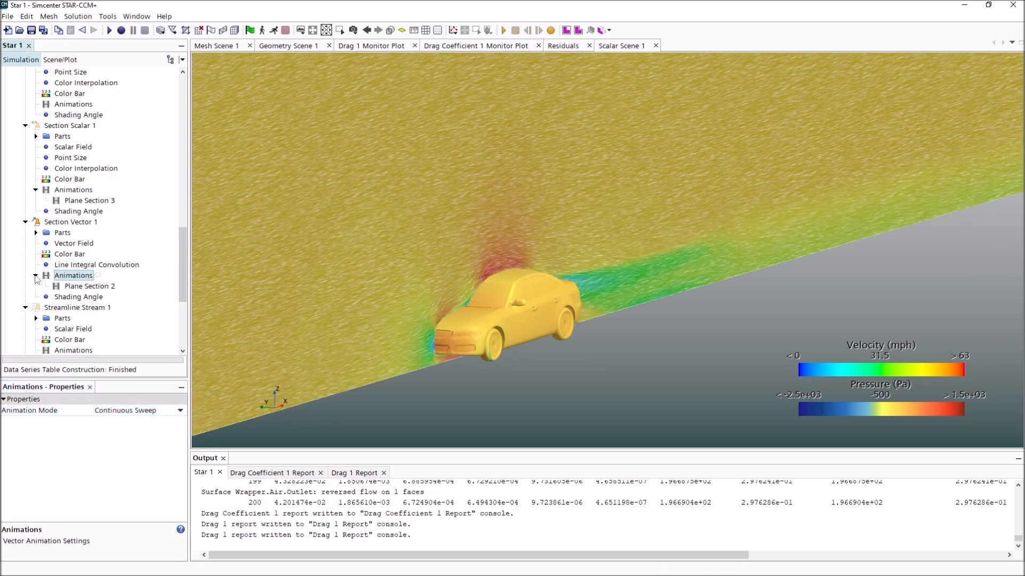
{"action": "left_click", "coordinate": [160, 410]}
{"action": "left_click", "coordinate": [135, 432]}
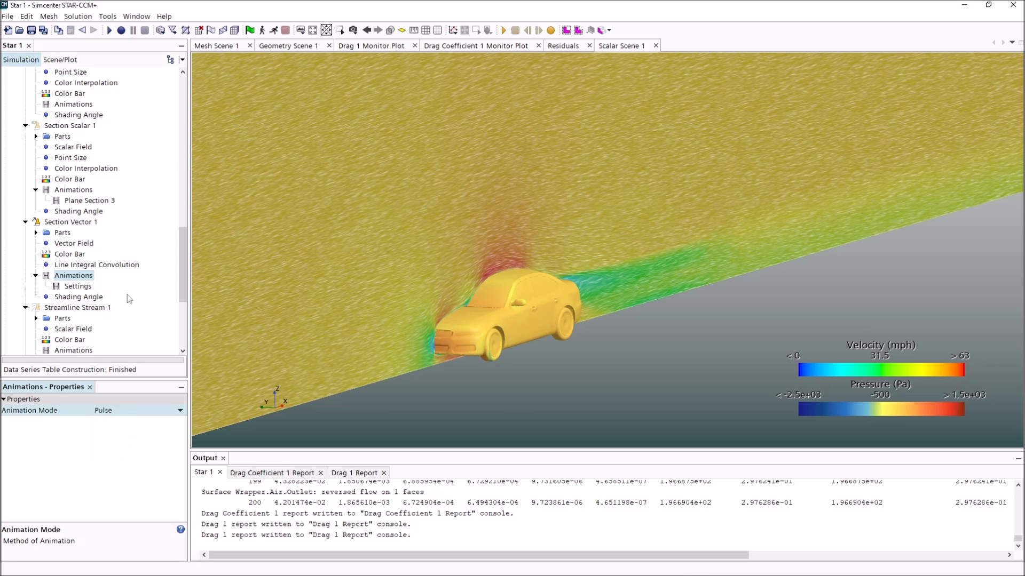
{"action": "left_click", "coordinate": [504, 30]}
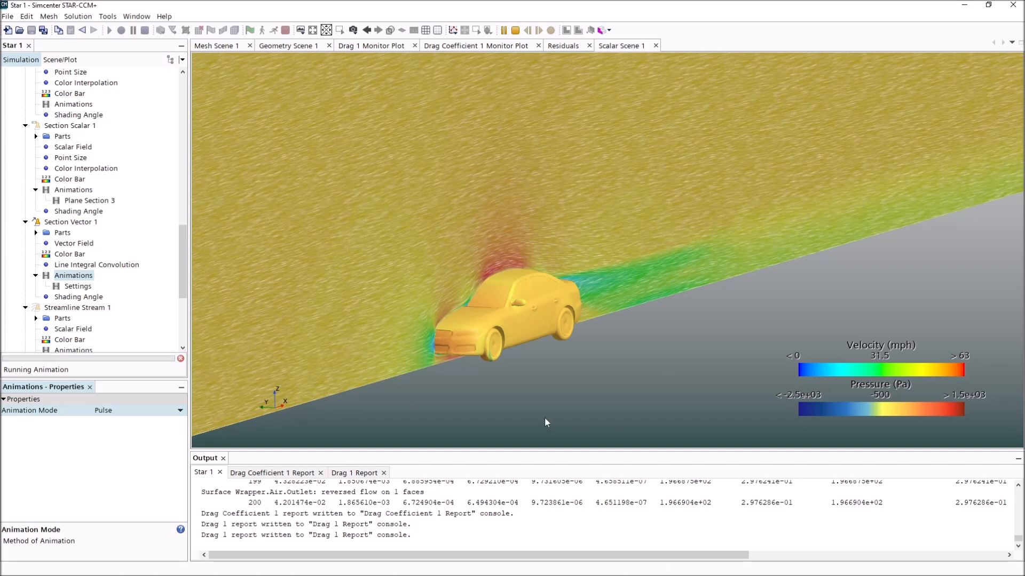
{"action": "scroll", "coordinate": [581, 376], "scroll_direction": "down", "scroll_amount": 5}
{"action": "right_click_drag", "start_coordinate": [632, 377], "coordinate": [640, 353]}
{"action": "left_click_drag", "start_coordinate": [637, 353], "coordinate": [599, 348]}
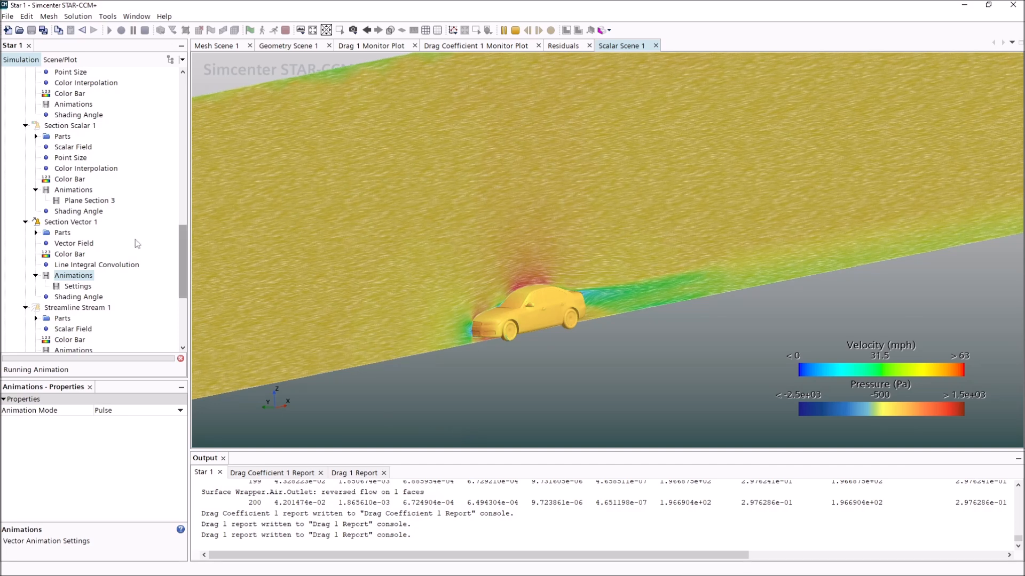
Set the text color of the Section Vector 1 color bar to White
{"action": "left_click", "coordinate": [70, 254]}
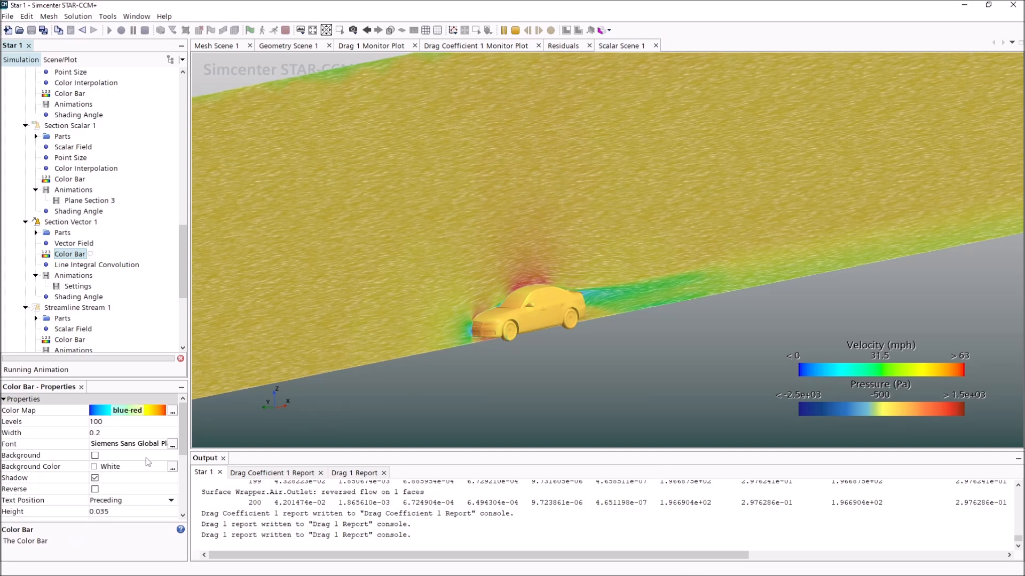
{"action": "scroll", "coordinate": [143, 458], "scroll_direction": "down", "scroll_amount": 3}
{"action": "scroll", "coordinate": [111, 469], "scroll_direction": "down", "scroll_amount": 1}
{"action": "left_click", "coordinate": [114, 479]}
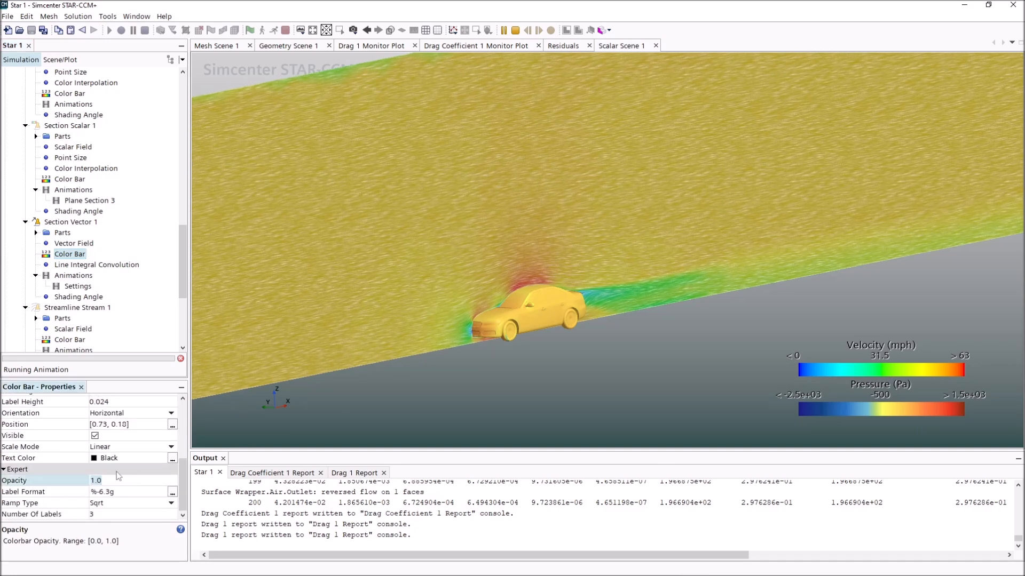
{"action": "left_click", "coordinate": [128, 458]}
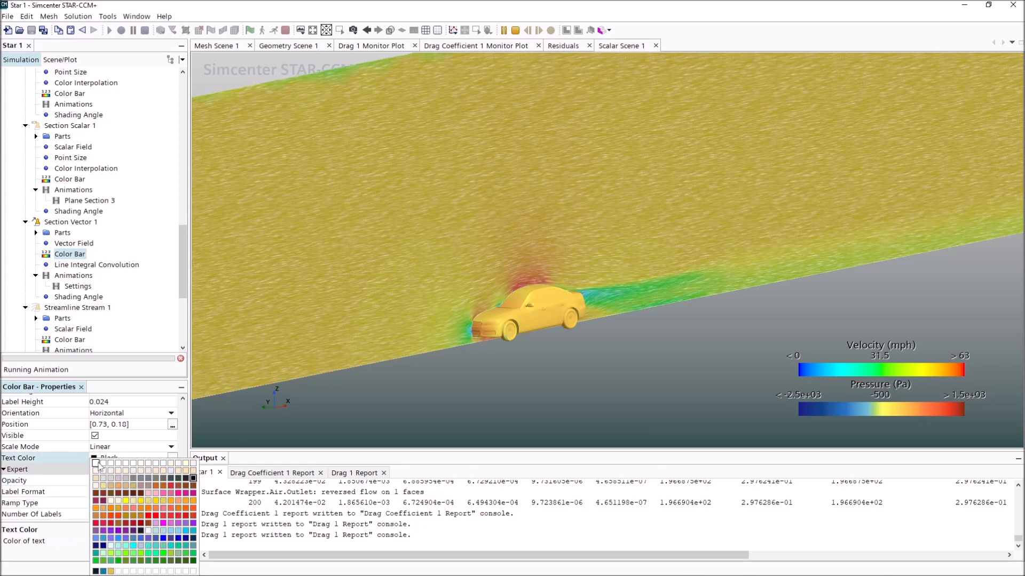
{"action": "left_click", "coordinate": [96, 463]}
Move the velocity color bar away from the pressure bar to just beside the axis triad, and view the car closer
{"action": "left_click_drag", "start_coordinate": [878, 370], "coordinate": [656, 429]}
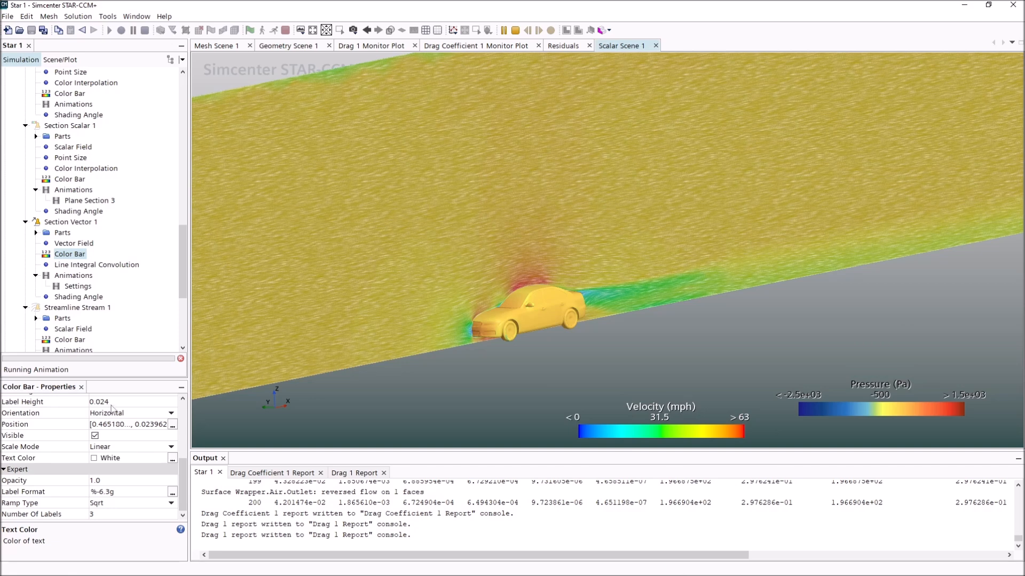
{"action": "left_click", "coordinate": [108, 480]}
{"action": "scroll", "coordinate": [103, 470], "scroll_direction": "up", "scroll_amount": 3}
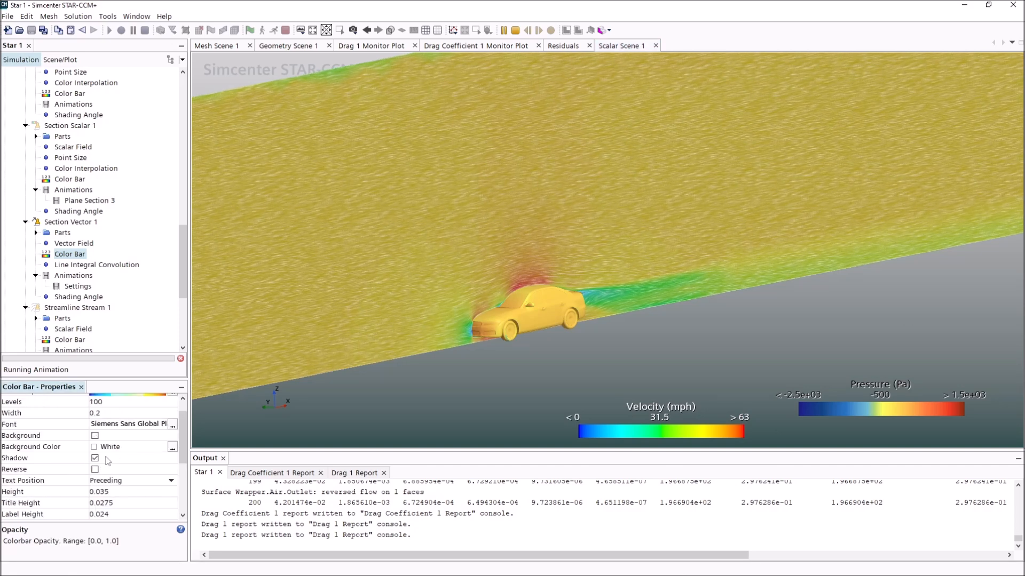
{"action": "left_click", "coordinate": [115, 493]}
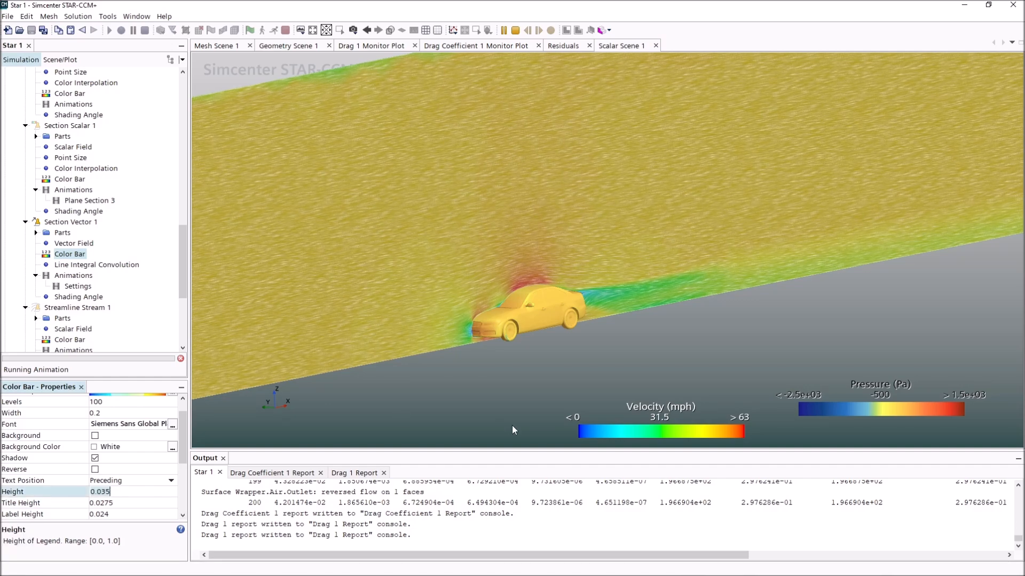
{"action": "left_click", "coordinate": [498, 404]}
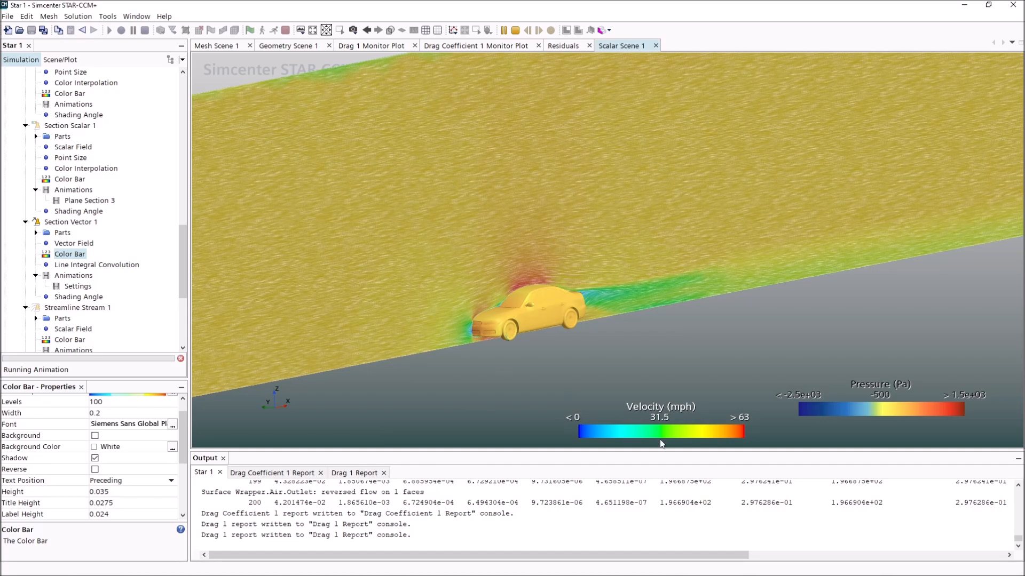
{"action": "left_click_drag", "start_coordinate": [644, 429], "coordinate": [431, 407]}
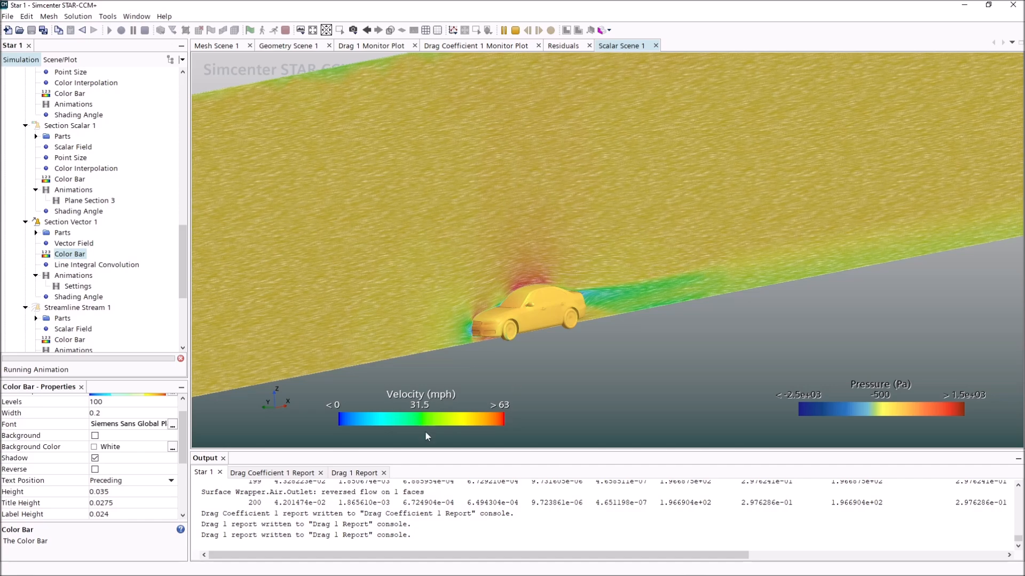
{"action": "scroll", "coordinate": [493, 356], "scroll_direction": "down", "scroll_amount": 1}
{"action": "scroll", "coordinate": [519, 363], "scroll_direction": "up", "scroll_amount": 3}
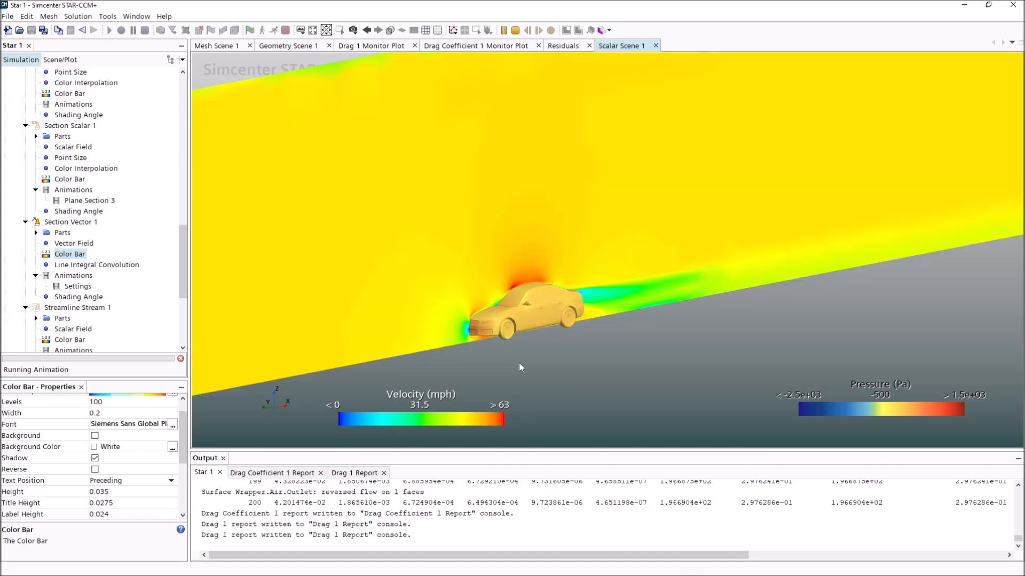
{"action": "scroll", "coordinate": [525, 355], "scroll_direction": "up", "scroll_amount": 2}
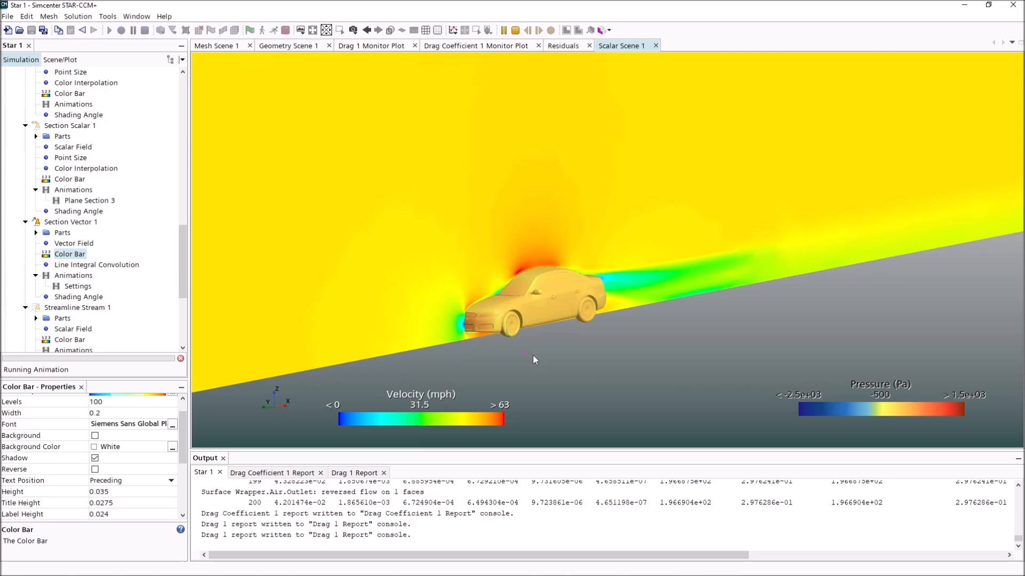